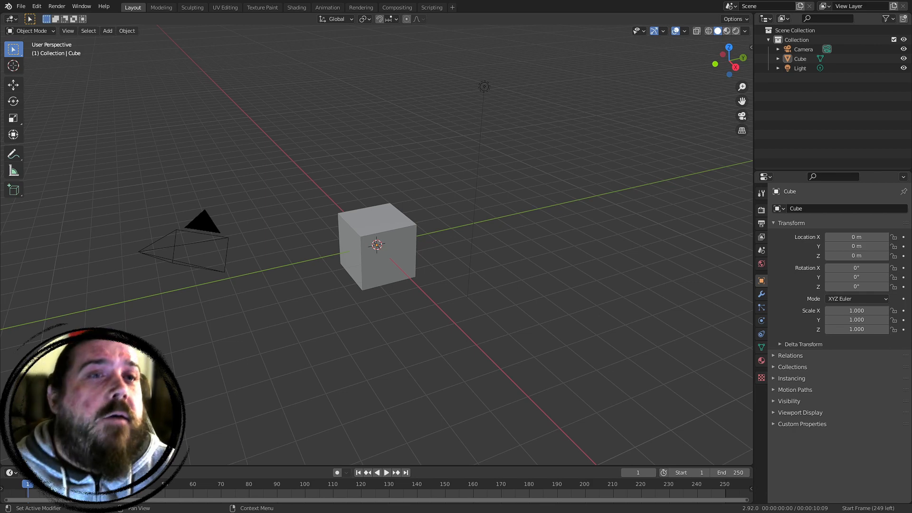
pyautogui.moveTo(434, 55); pyautogui.dragTo(428, 311, button='middle')
pyautogui.moveTo(509, 262); pyautogui.dragTo(494, 253, button='middle')
pyautogui.press('a')
pyautogui.press('s')
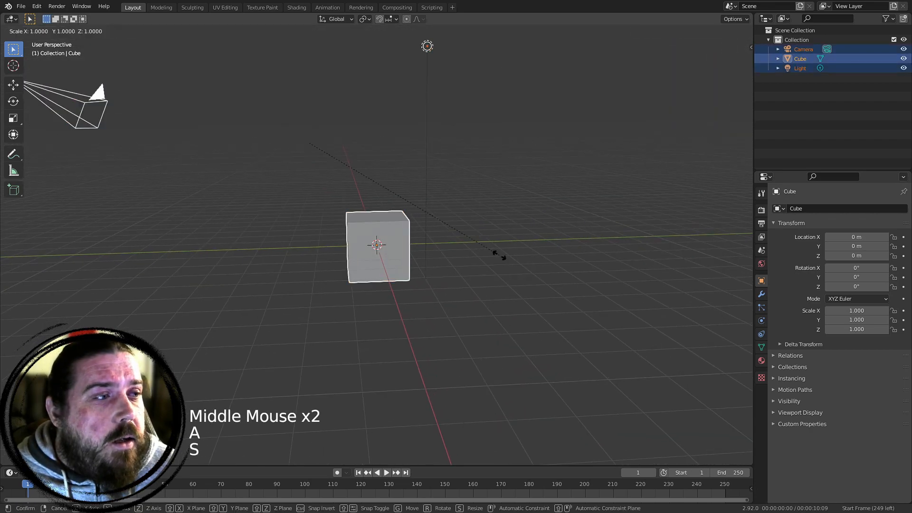
pyautogui.rightClick(337, 232)
pyautogui.moveTo(337, 232); pyautogui.dragTo(529, 191, button='middle')
pyautogui.click(441, 187)
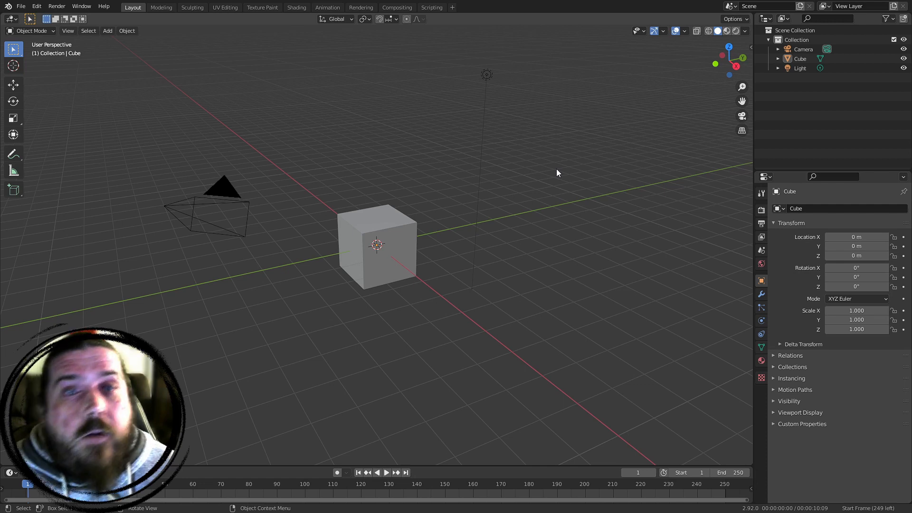
pyautogui.moveTo(417, 167); pyautogui.dragTo(481, 252, button='middle')
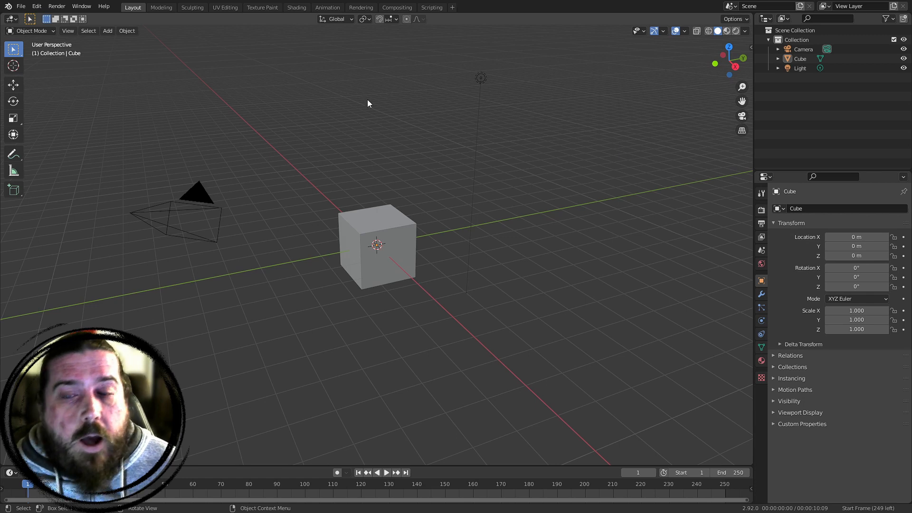
# In right orthographic view, add the male velociraptor concept art JPG from the raptor folder as a reference image
pyautogui.press('KP_3')
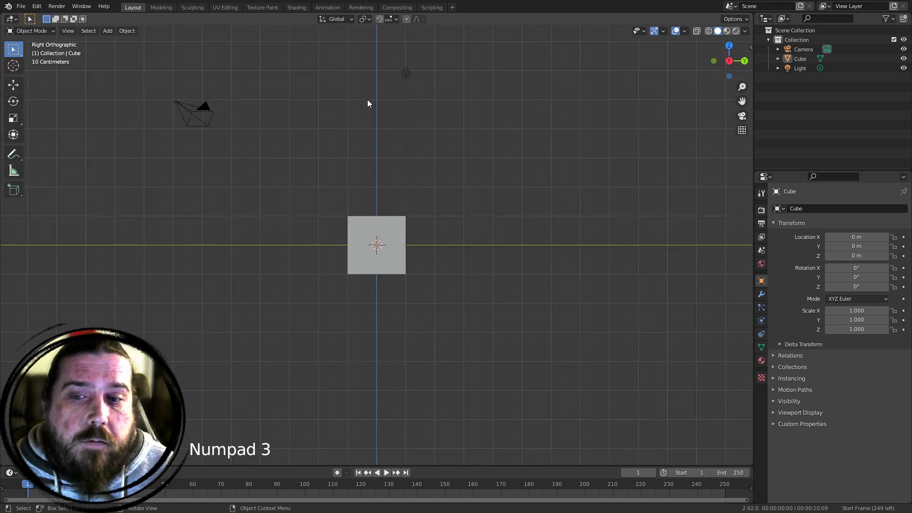
pyautogui.scroll(3, 538, 281)
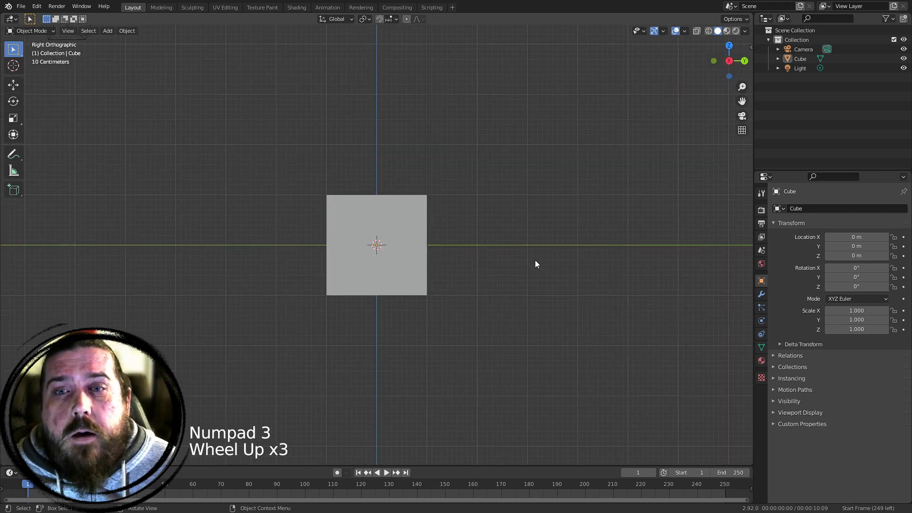
pyautogui.keyDown('shift'); pyautogui.moveTo(536, 263); pyautogui.dragTo(504, 202, button='middle'); pyautogui.keyUp('shift')
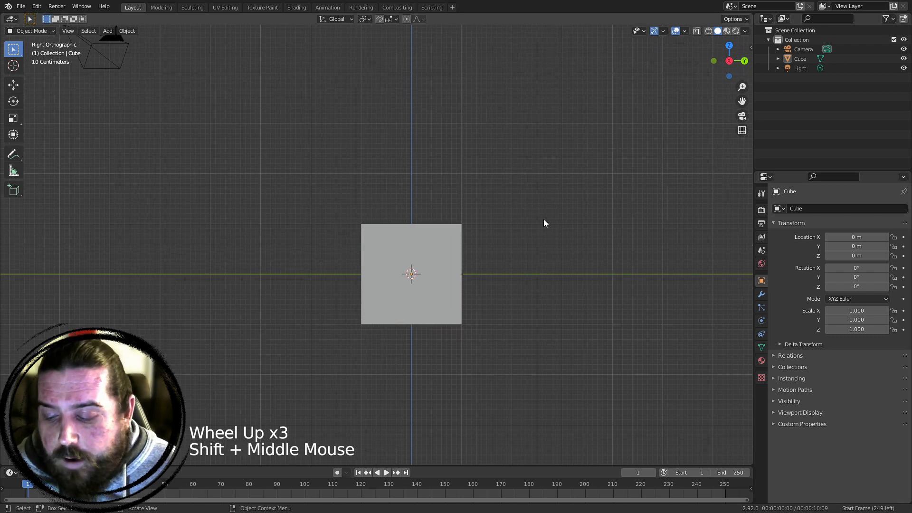
pyautogui.hotkey('shift', 'a')
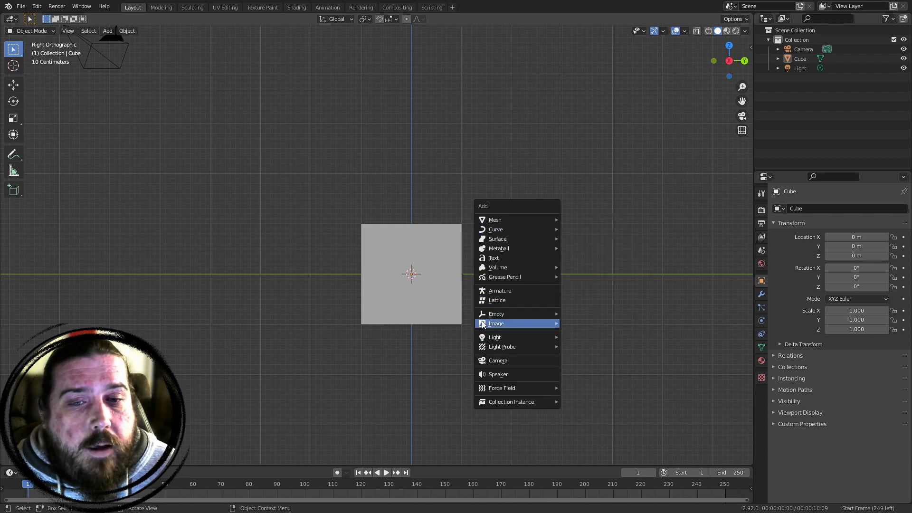
pyautogui.moveTo(517, 322)
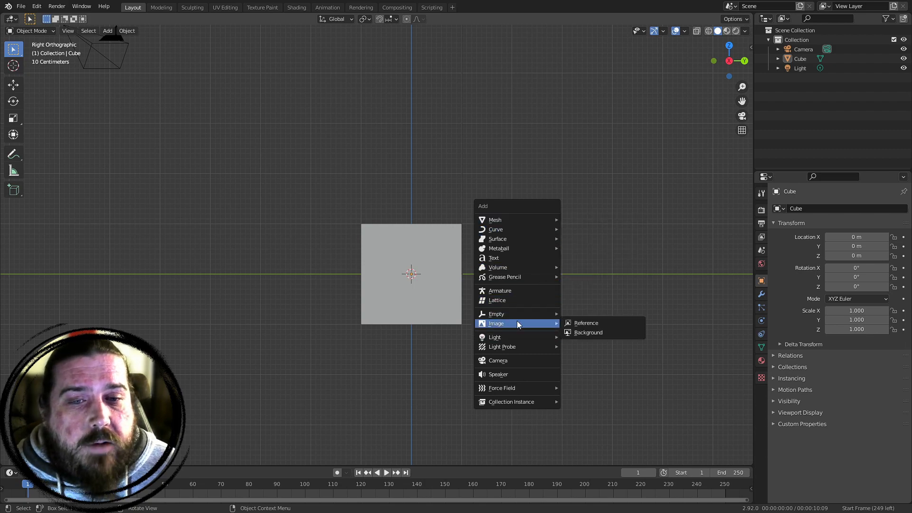
pyautogui.click(577, 324)
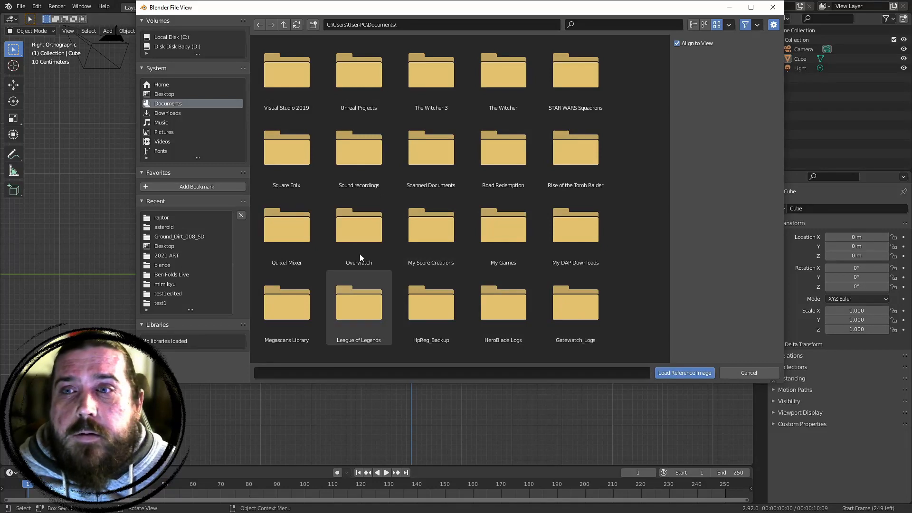
pyautogui.click(170, 219)
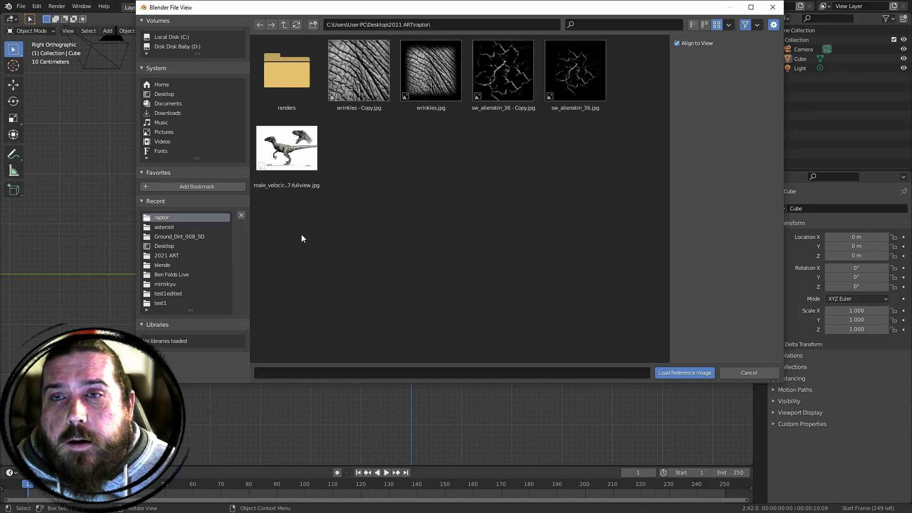
pyautogui.click(274, 154)
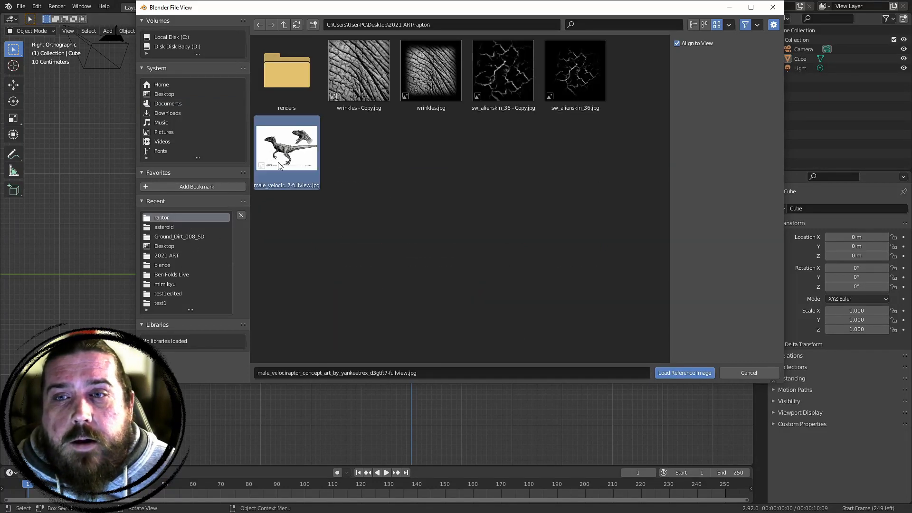
pyautogui.click(696, 371)
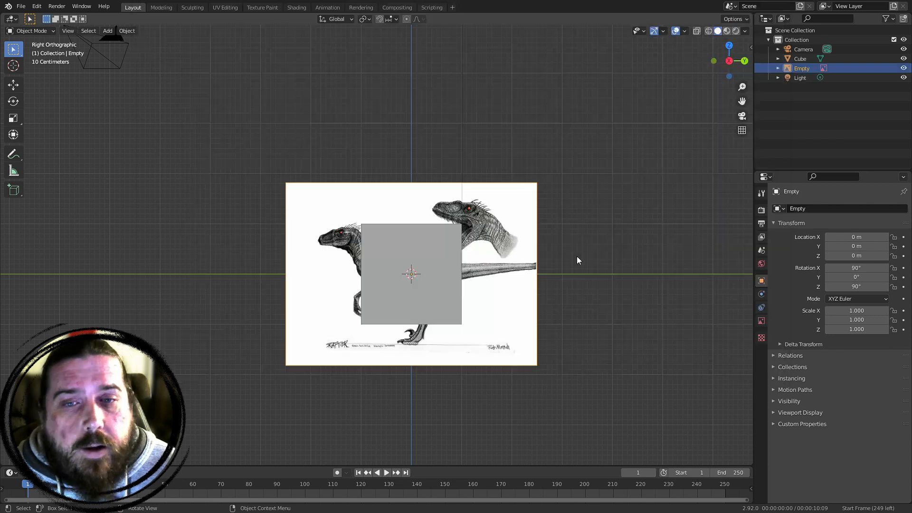
# Enable opacity on the raptor reference image at 0.456 and switch the viewport to wireframe shading
pyautogui.click(490, 244)
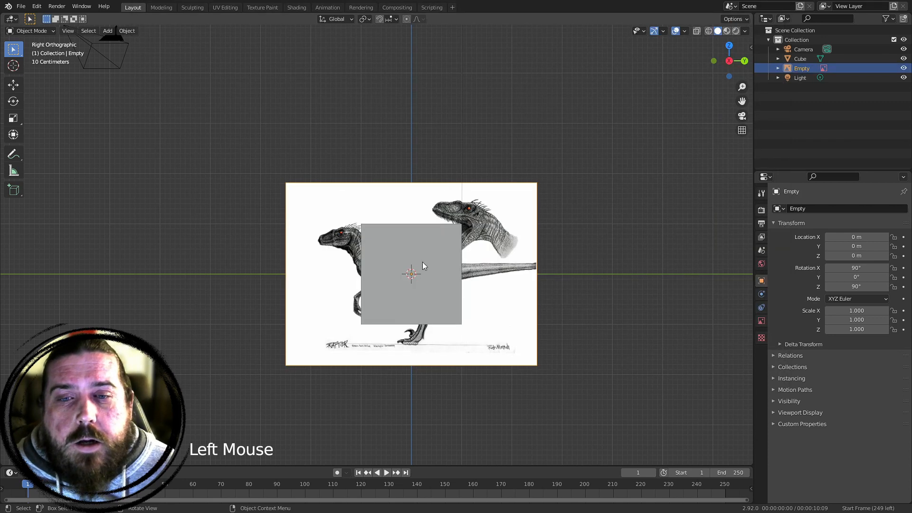
pyautogui.click(762, 321)
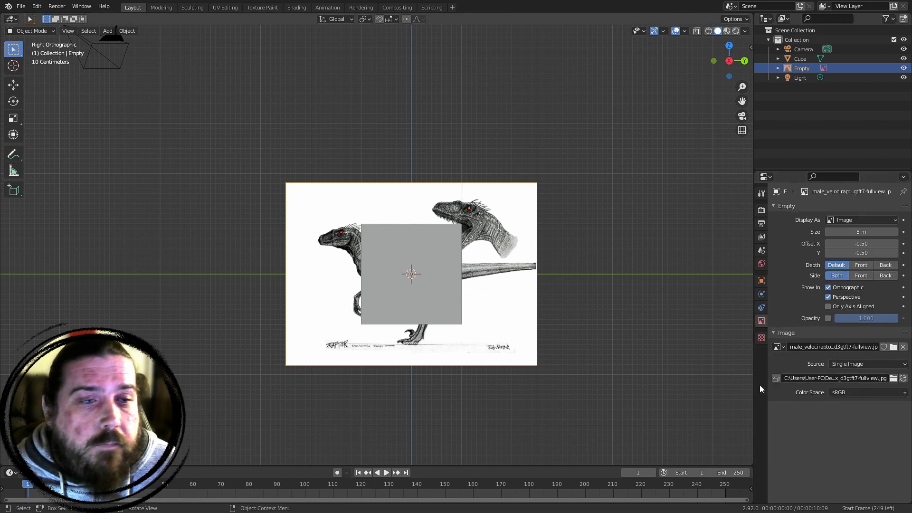
pyautogui.click(829, 318)
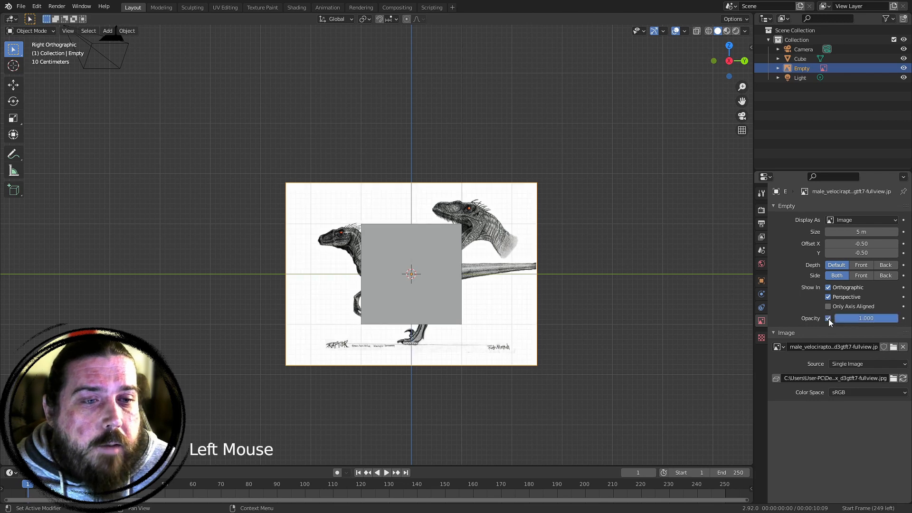
pyautogui.moveTo(894, 320); pyautogui.dragTo(864, 319)
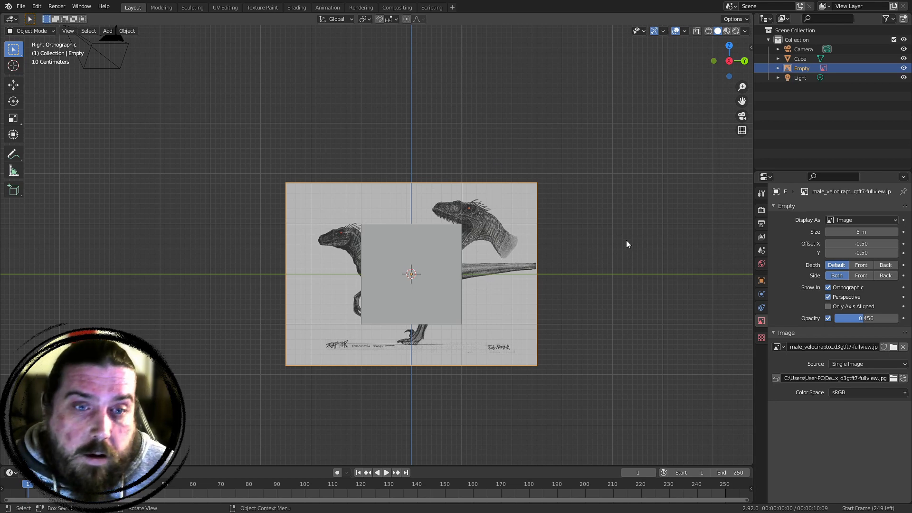
pyautogui.press('z')
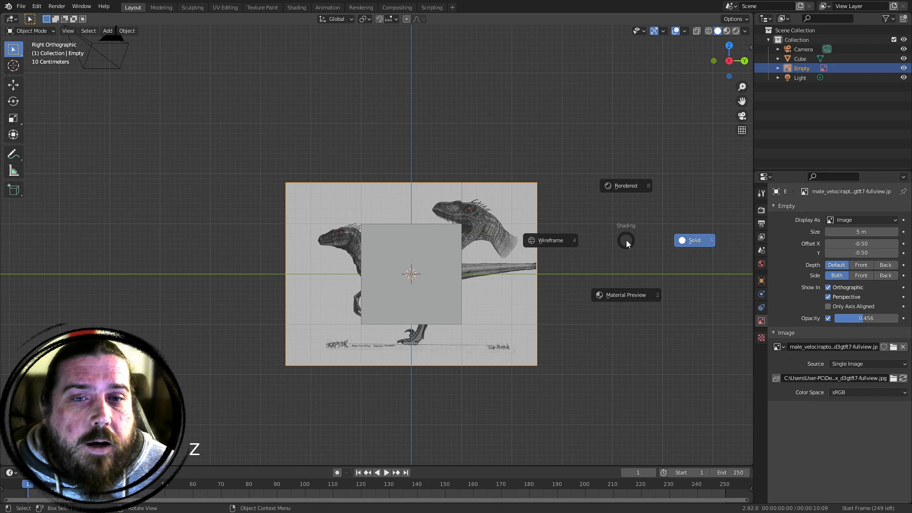
pyautogui.click(539, 244)
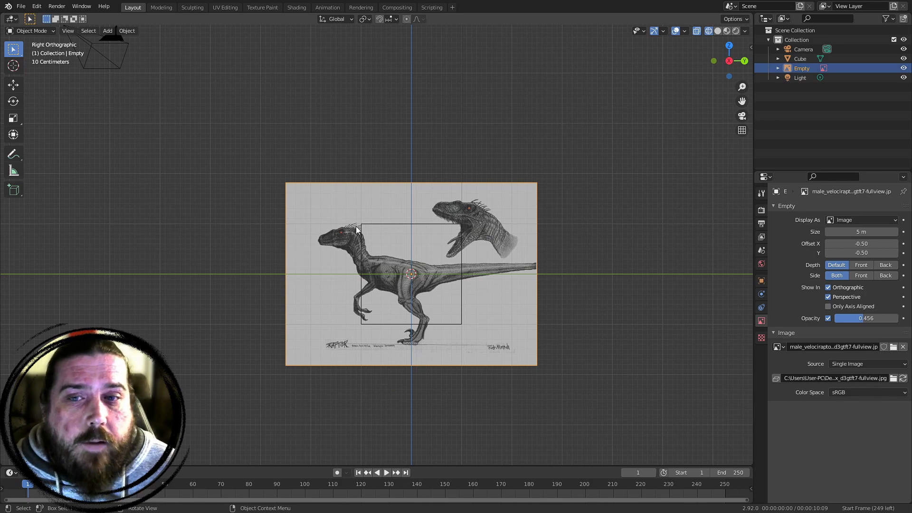
# Examine the raptor reference drawing up close, including the full body and the separate open-mouthed head
pyautogui.scroll(2, 518, 274)
pyautogui.scroll(3, 463, 309)
pyautogui.scroll(-2, 446, 340)
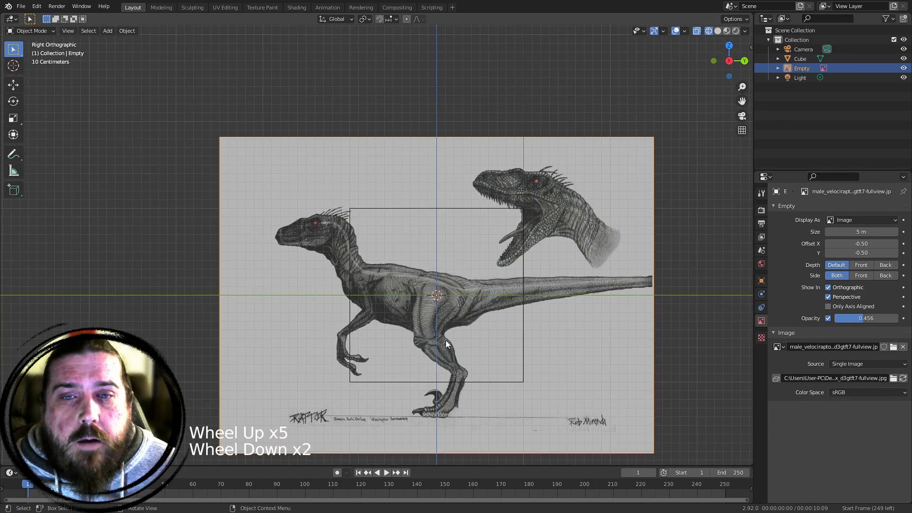
pyautogui.keyDown('shift'); pyautogui.moveTo(446, 340); pyautogui.dragTo(477, 306, button='middle'); pyautogui.keyUp('shift')
pyautogui.keyDown('shift'); pyautogui.moveTo(494, 215); pyautogui.dragTo(515, 216, button='middle'); pyautogui.keyUp('shift')
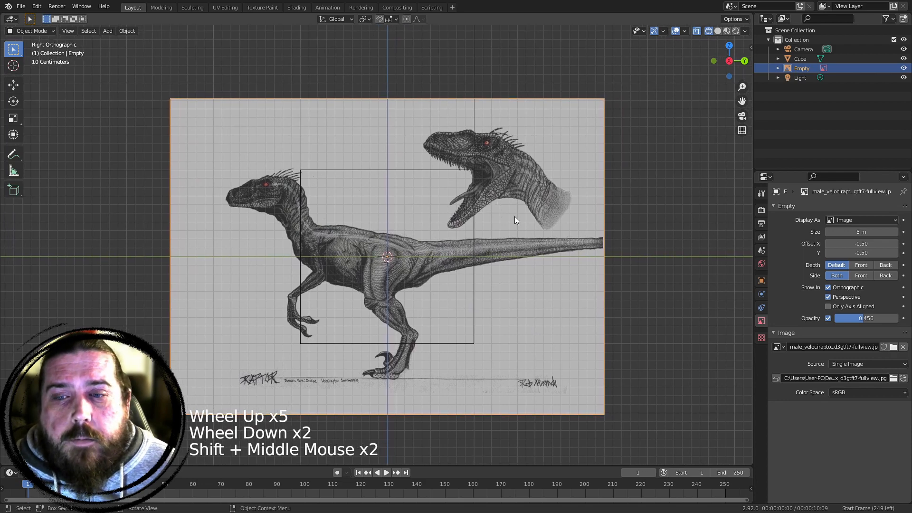
pyautogui.scroll(1, 585, 226)
pyautogui.keyDown('shift'); pyautogui.moveTo(527, 348); pyautogui.dragTo(530, 340, button='middle'); pyautogui.keyUp('shift')
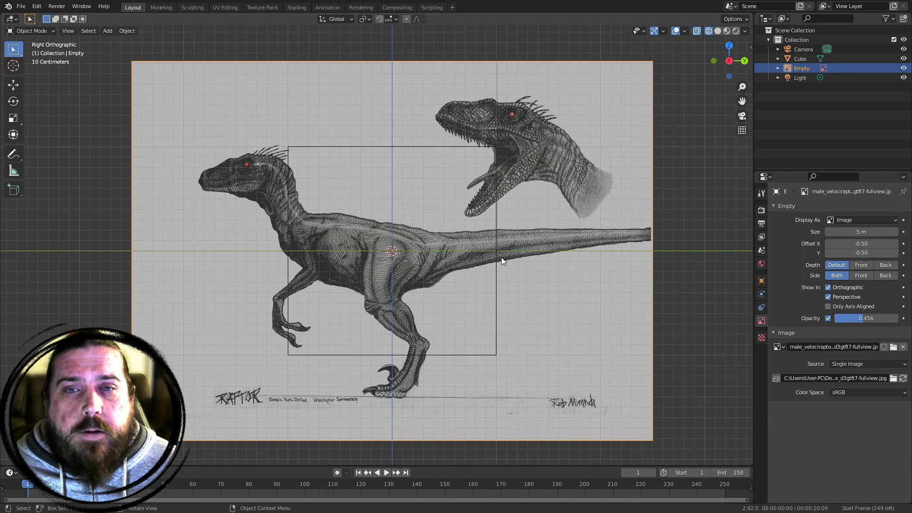
pyautogui.keyDown('shift'); pyautogui.moveTo(351, 245); pyautogui.dragTo(345, 245, button='middle'); pyautogui.keyUp('shift')
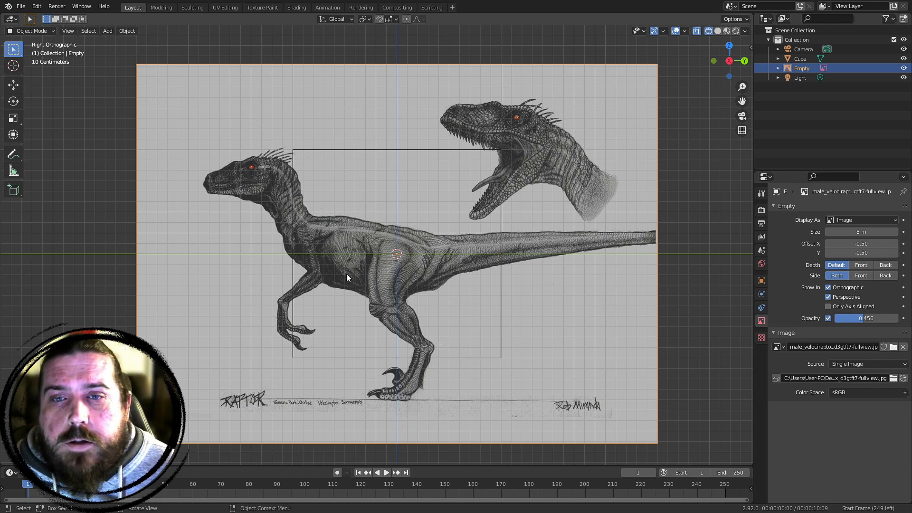
pyautogui.click(403, 238)
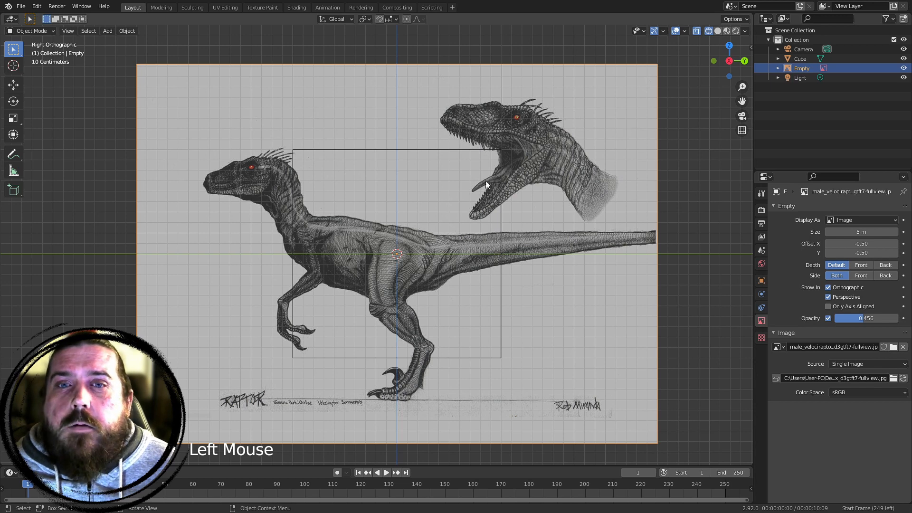
pyautogui.click(558, 202)
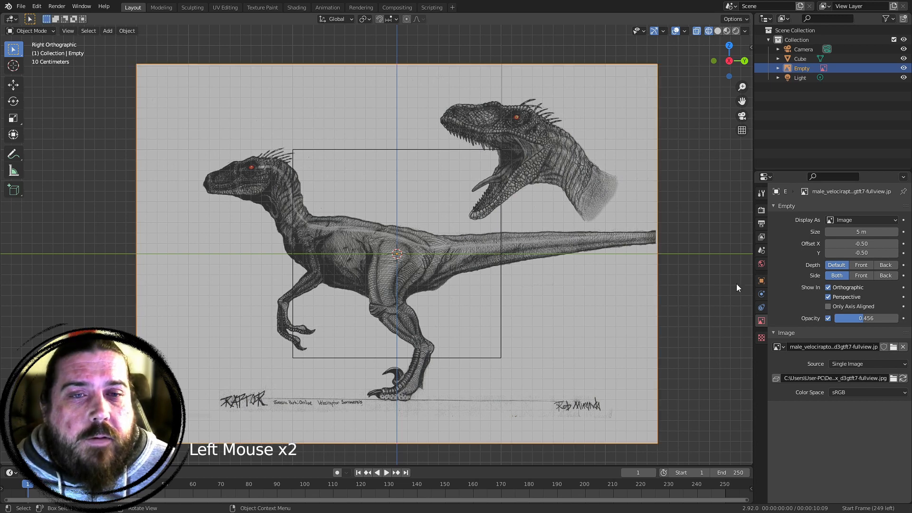
# Move the reference image up about 1.4 m along the Z axis so the raptor's foot rests on the ground line
pyautogui.press('g')
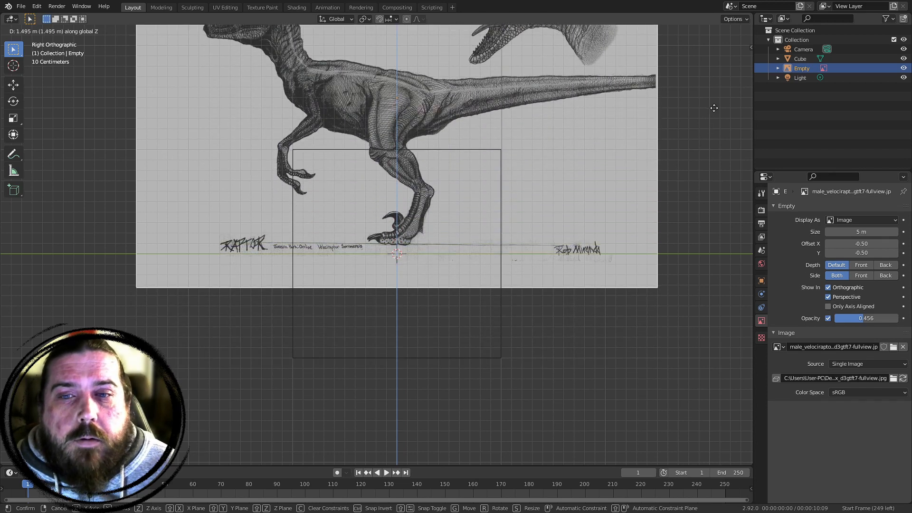
pyautogui.press('Escape')
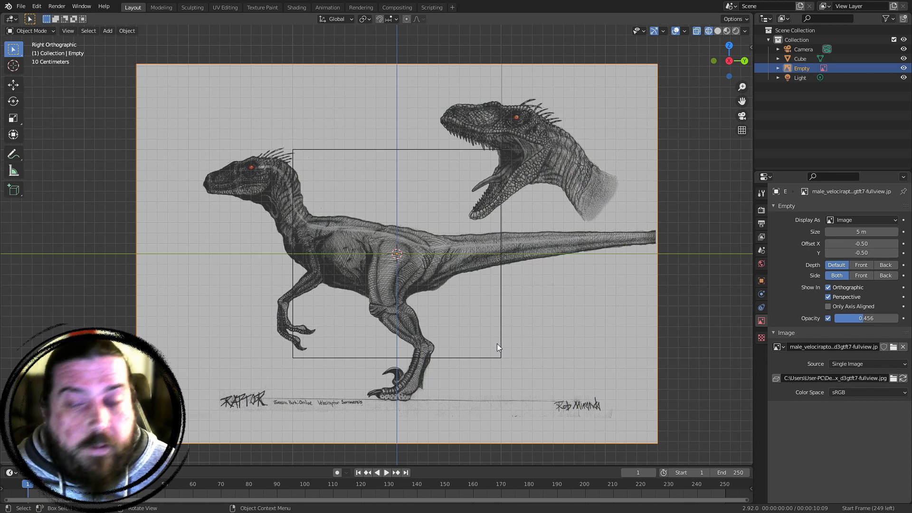
pyautogui.press('g')
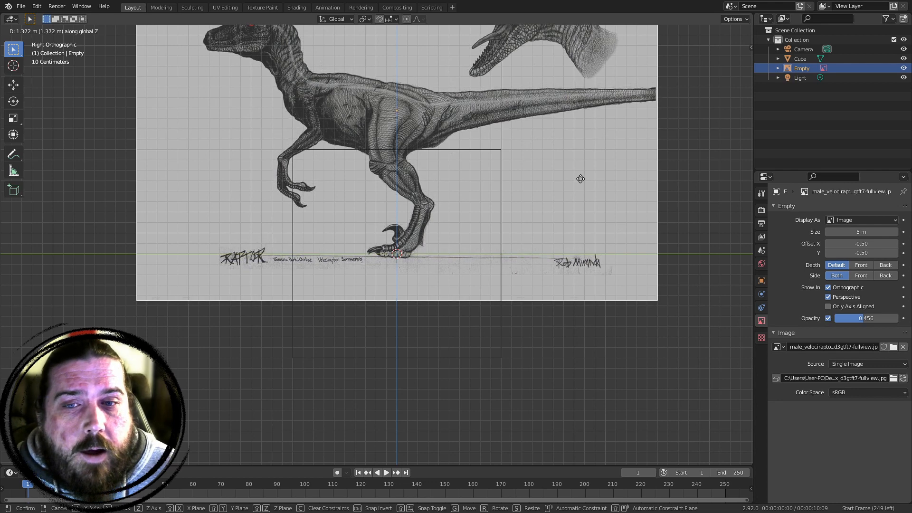
pyautogui.click(600, 141)
# Examine how the raptor's foot and the drawn ground line align with the green Y axis
pyautogui.keyDown('shift'); pyautogui.moveTo(551, 183); pyautogui.dragTo(573, 270, button='middle'); pyautogui.keyUp('shift')
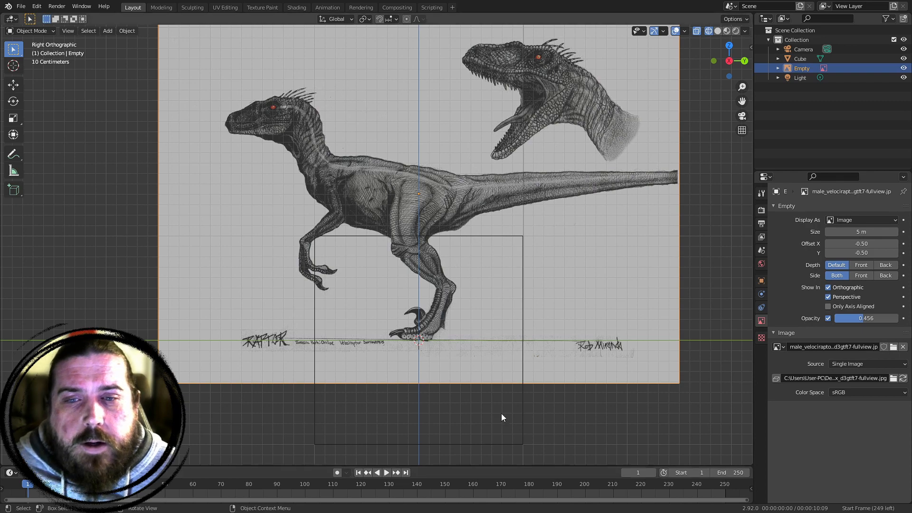
pyautogui.scroll(4, 509, 270)
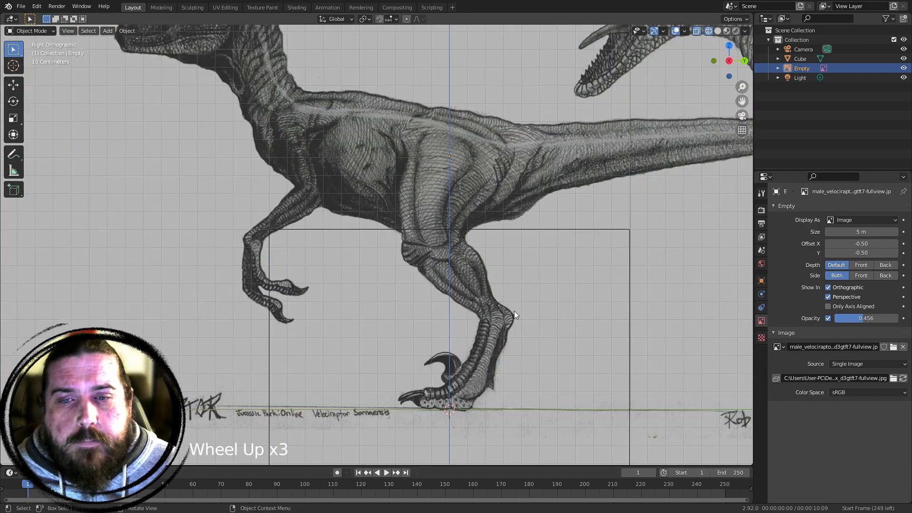
pyautogui.keyDown('shift'); pyautogui.moveTo(469, 370); pyautogui.dragTo(647, 364, button='middle'); pyautogui.keyUp('shift')
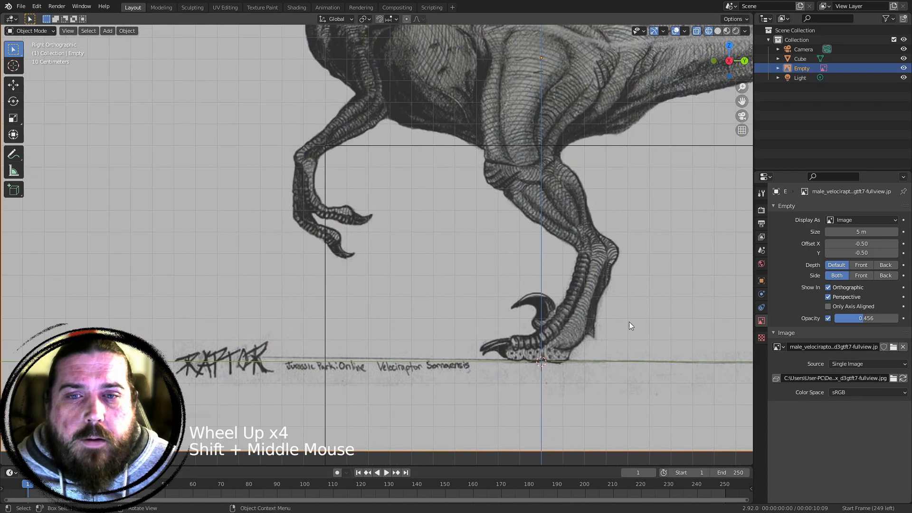
pyautogui.keyDown('shift'); pyautogui.moveTo(519, 195); pyautogui.dragTo(430, 66, button='middle'); pyautogui.keyUp('shift')
pyautogui.scroll(5, 534, 187)
pyautogui.keyDown('shift'); pyautogui.moveTo(586, 230); pyautogui.dragTo(409, 284, button='middle'); pyautogui.keyUp('shift')
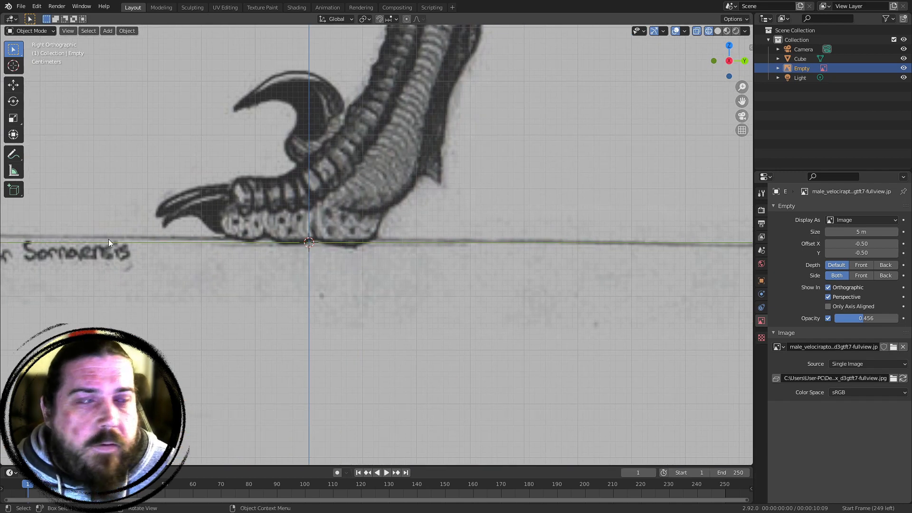
pyautogui.keyDown('shift'); pyautogui.moveTo(420, 229); pyautogui.dragTo(604, 238, button='middle'); pyautogui.keyUp('shift')
pyautogui.keyDown('shift'); pyautogui.moveTo(497, 253); pyautogui.dragTo(647, 272, button='middle'); pyautogui.keyUp('shift')
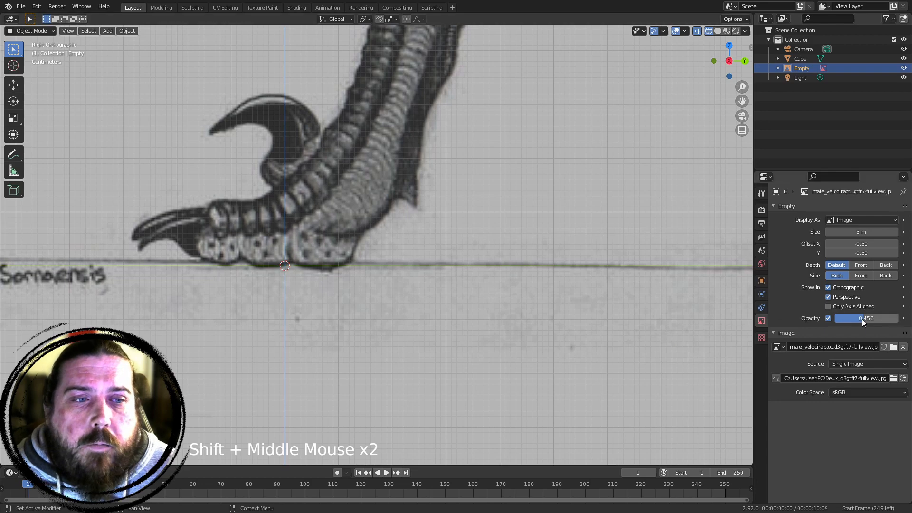
# Lower the reference image's opacity to 0.176 and check the foot's alignment with the ground axis
pyautogui.moveTo(862, 318); pyautogui.dragTo(847, 322)
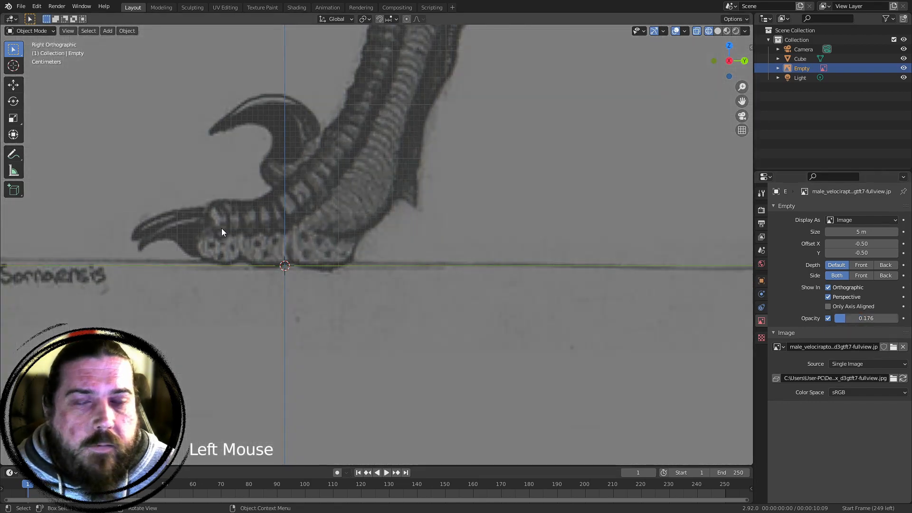
pyautogui.keyDown('shift'); pyautogui.moveTo(222, 228); pyautogui.dragTo(366, 235, button='middle'); pyautogui.keyUp('shift')
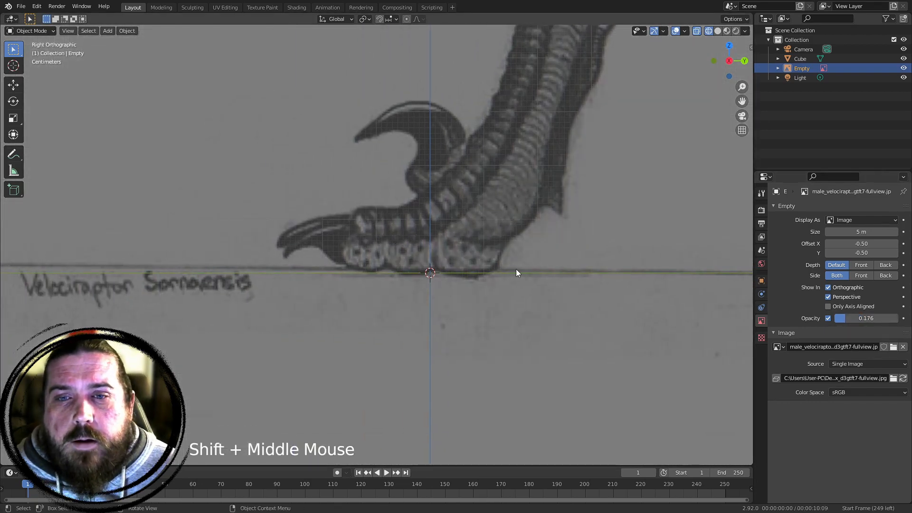
pyautogui.keyDown('shift'); pyautogui.moveTo(517, 273); pyautogui.dragTo(444, 275, button='middle'); pyautogui.keyUp('shift')
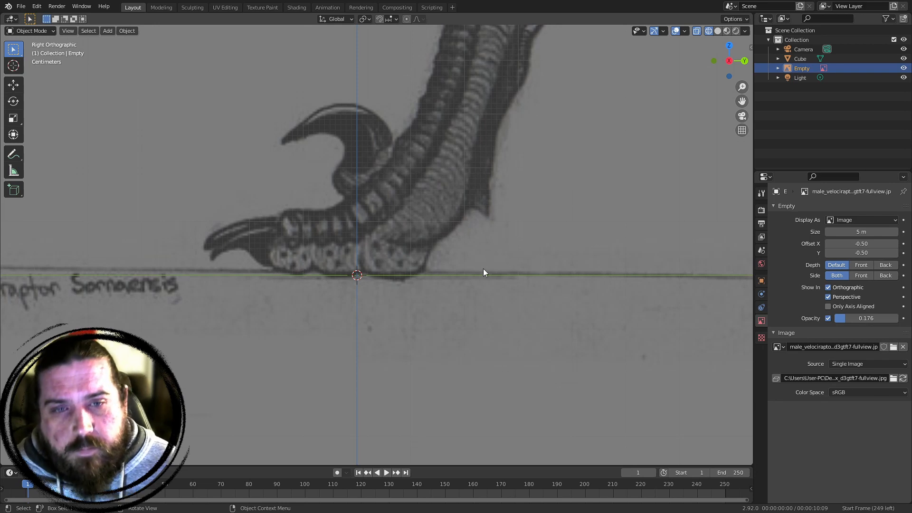
# Rename the Empty holding the raptor drawing as "reference image"
pyautogui.keyDown('shift'); pyautogui.moveTo(425, 303); pyautogui.dragTo(400, 396, button='middle'); pyautogui.keyUp('shift')
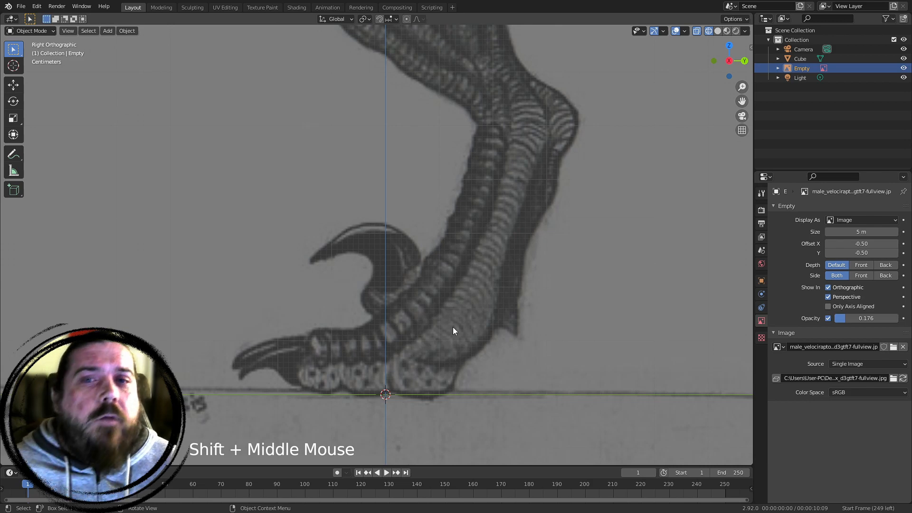
pyautogui.scroll(-10, 453, 330)
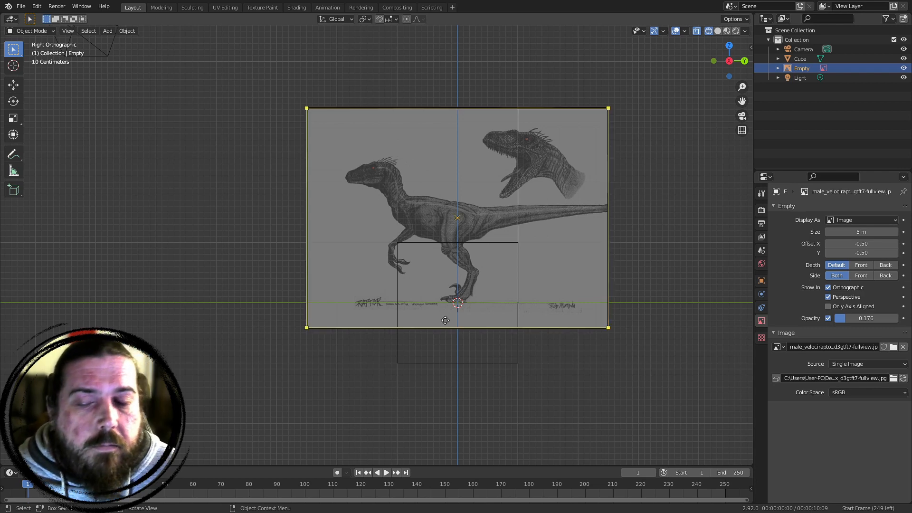
pyautogui.click(520, 272)
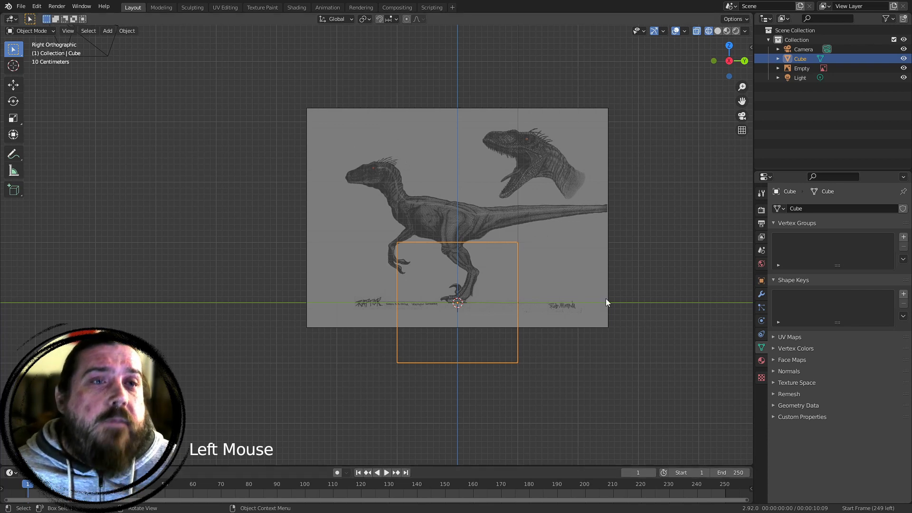
pyautogui.keyDown('shift'); pyautogui.moveTo(660, 124); pyautogui.dragTo(518, 158, button='middle'); pyautogui.keyUp('shift')
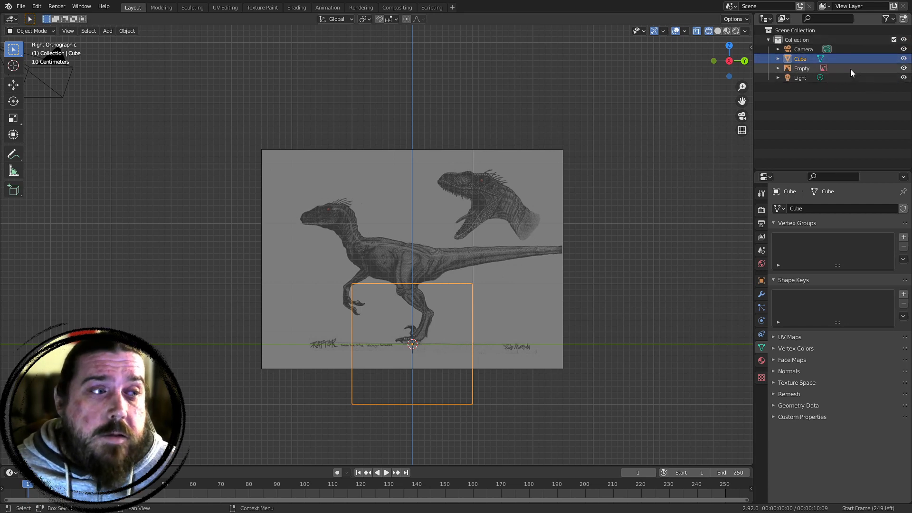
pyautogui.click(808, 68)
pyautogui.click(799, 67)
pyautogui.click(804, 68)
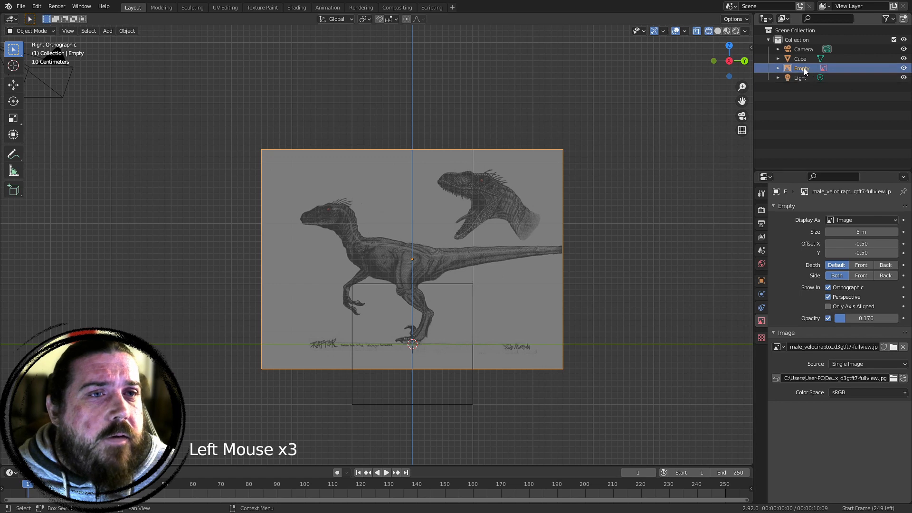
pyautogui.doubleClick(804, 67)
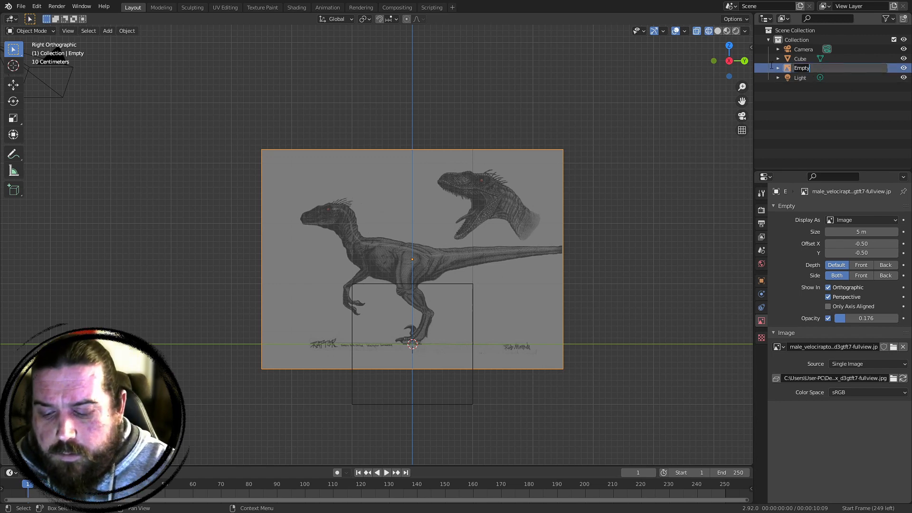
pyautogui.write('reference')
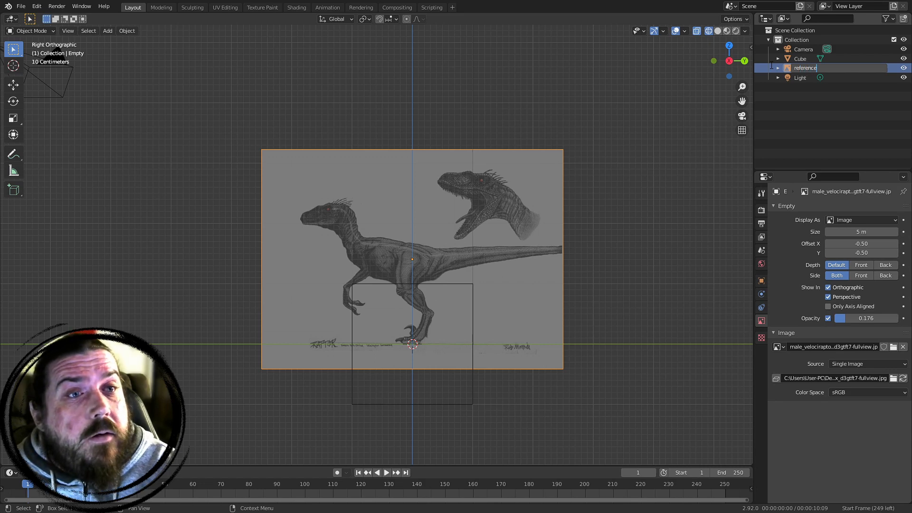
pyautogui.write(' image')
pyautogui.press('Return')
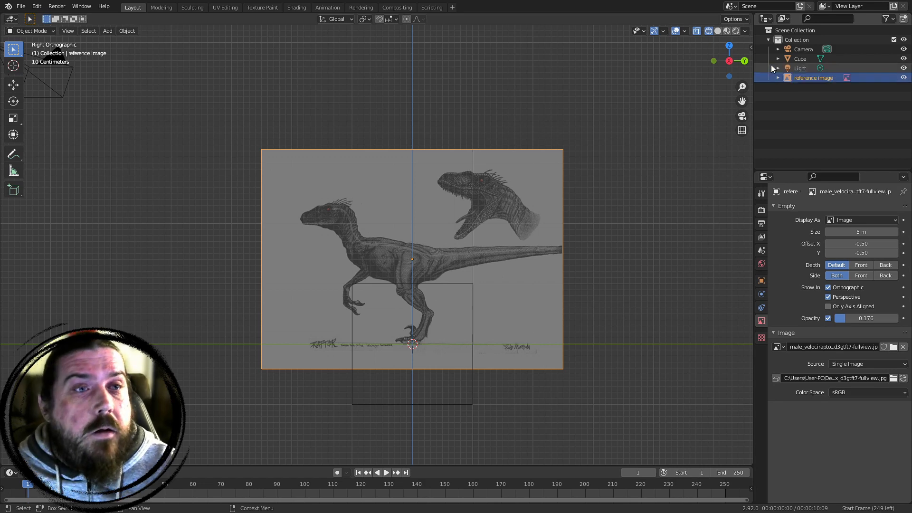
# Rename the default cube object as "raptor"
pyautogui.click(799, 59)
pyautogui.click(801, 58)
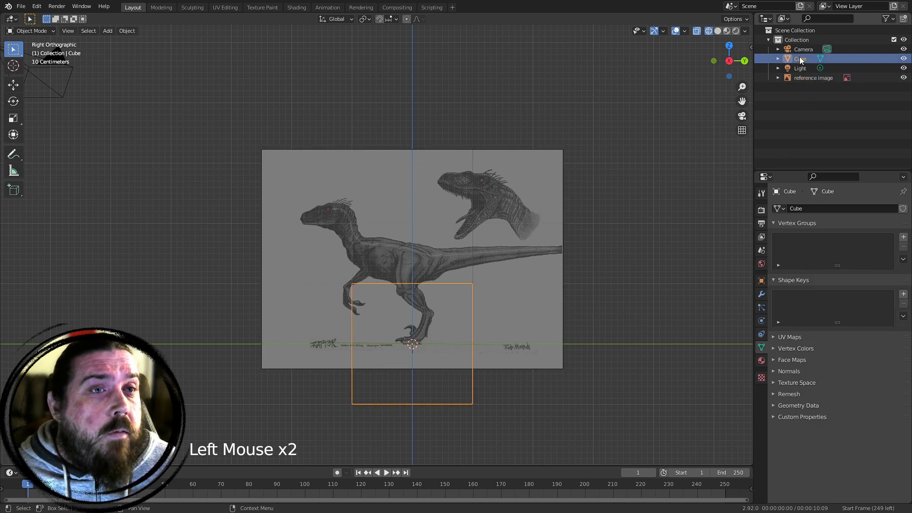
pyautogui.doubleClick(800, 58)
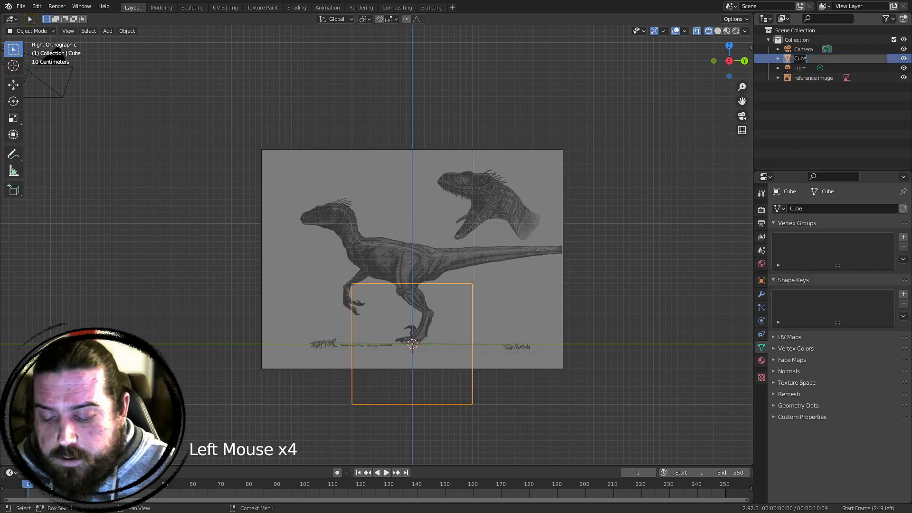
pyautogui.write('rapto')
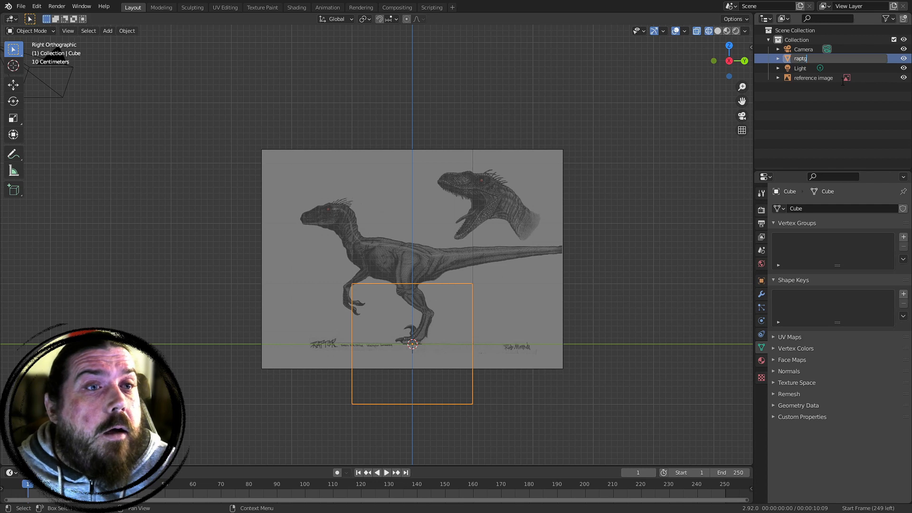
pyautogui.write('or')
pyautogui.press('Return')
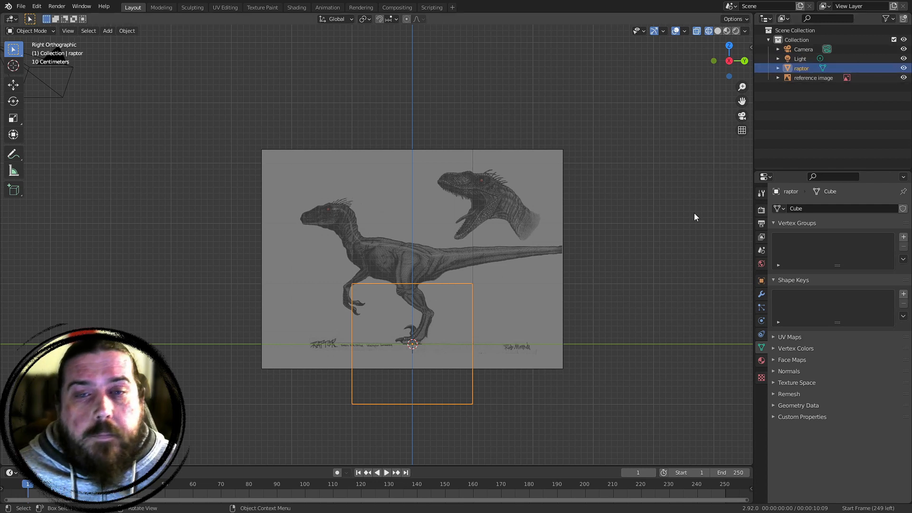
# Select the raptor cube and show it in the front orthographic view
pyautogui.keyDown('shift'); pyautogui.moveTo(694, 213); pyautogui.dragTo(590, 259, button='middle'); pyautogui.keyUp('shift')
pyautogui.click(678, 281)
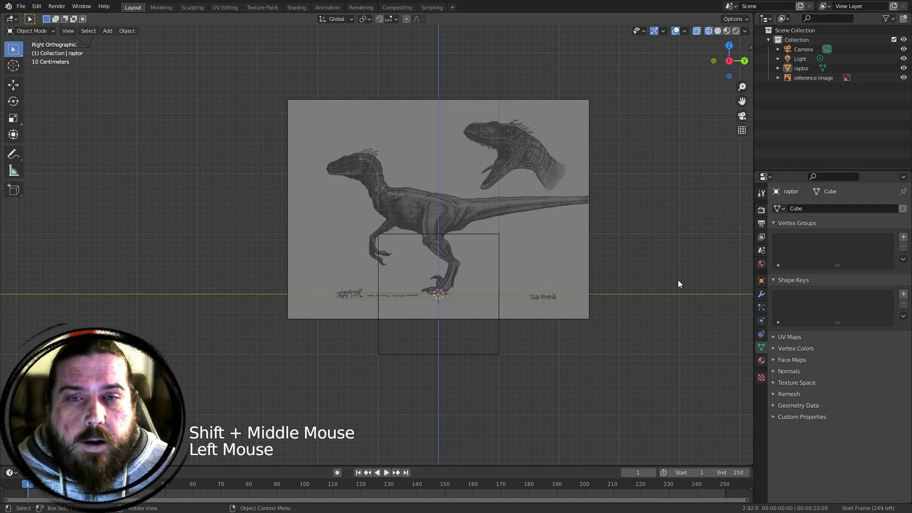
pyautogui.click(480, 236)
pyautogui.click(494, 365)
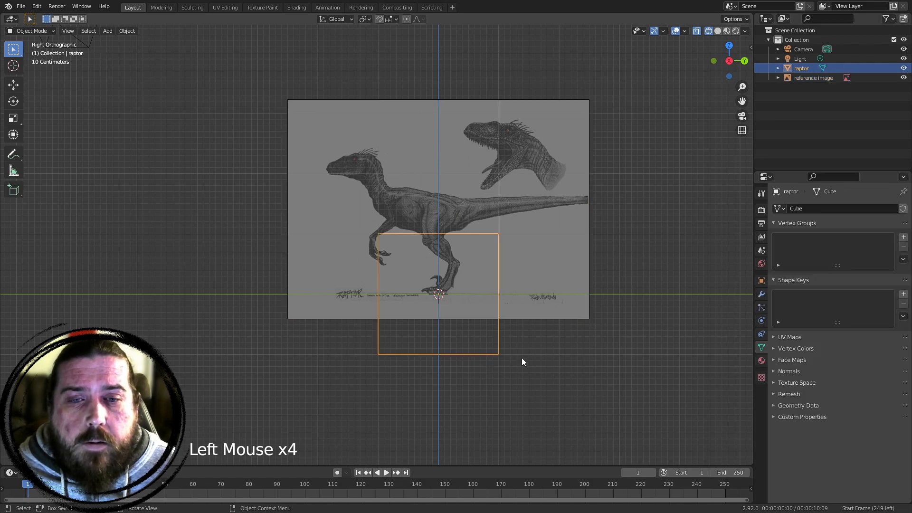
pyautogui.keyDown('shift'); pyautogui.moveTo(530, 235); pyautogui.dragTo(497, 220, button='middle'); pyautogui.keyUp('shift')
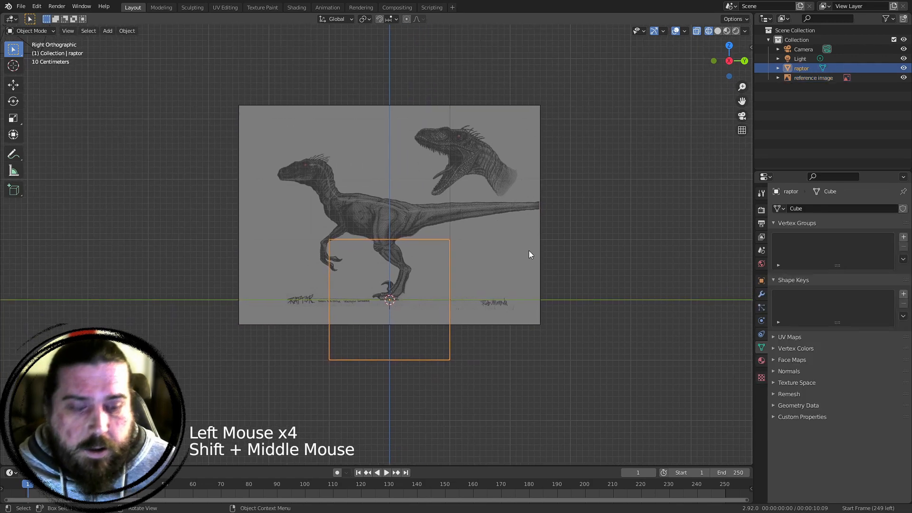
pyautogui.press('KP_1')
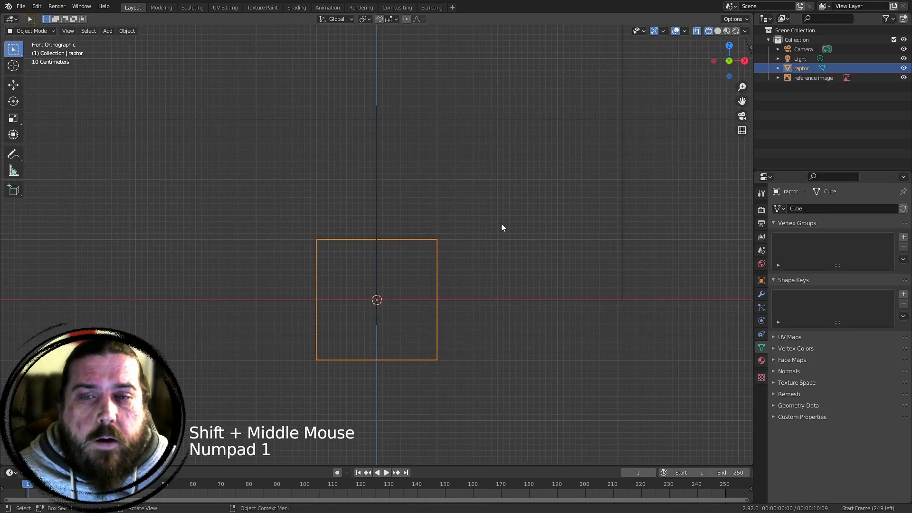
pyautogui.keyDown('shift'); pyautogui.moveTo(535, 270); pyautogui.dragTo(545, 242, button='middle'); pyautogui.keyUp('shift')
pyautogui.keyDown('shift'); pyautogui.moveTo(545, 307); pyautogui.dragTo(543, 279, button='middle'); pyautogui.keyUp('shift')
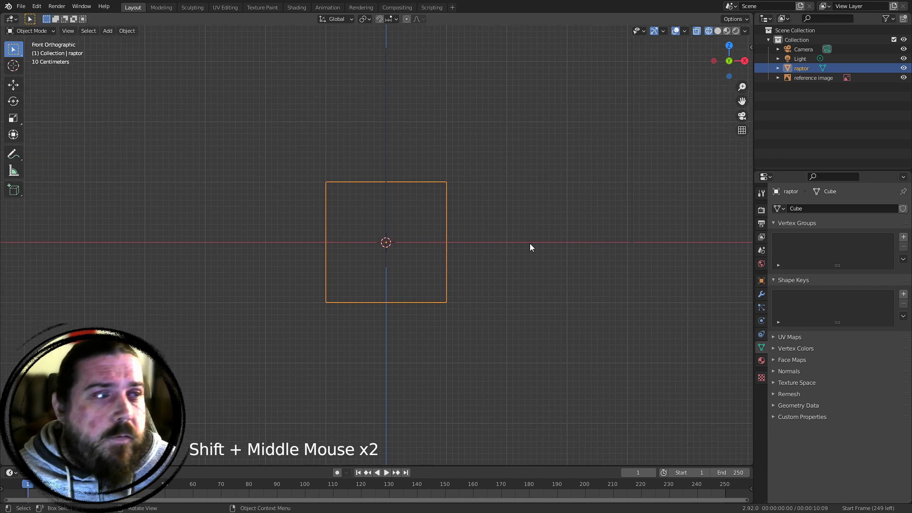
# Enter Edit Mode on the raptor cube and add one centred vertical loop cut along the Z axis
pyautogui.press('Tab')
pyautogui.scroll(1, 569, 254)
pyautogui.scroll(1, 568, 254)
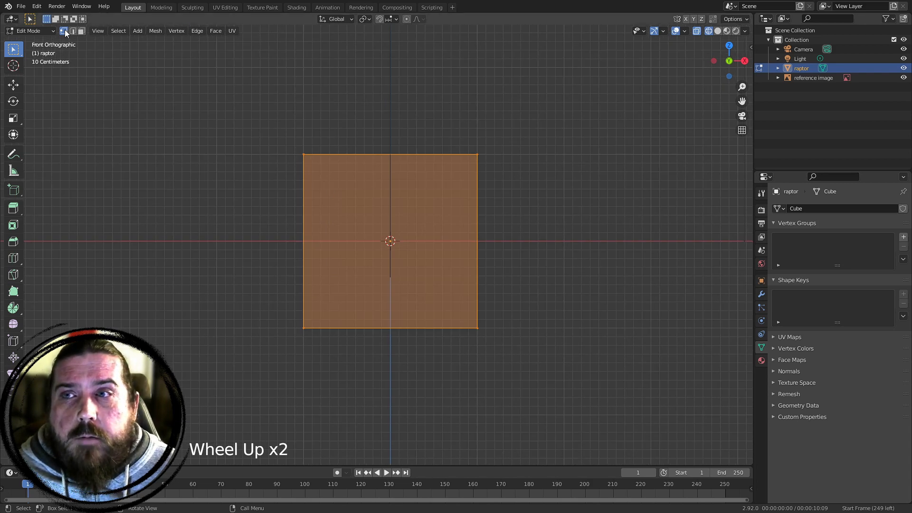
pyautogui.hotkey('ctrl', 'z')
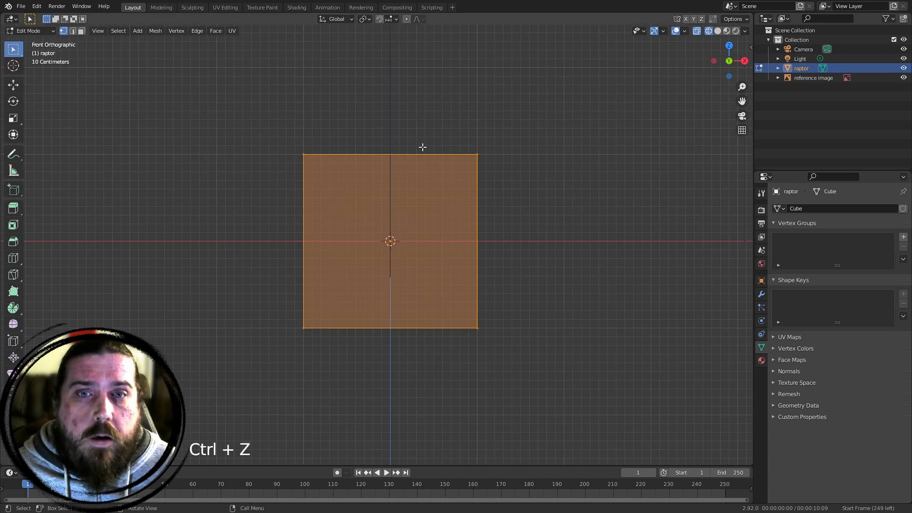
pyautogui.hotkey('ctrl', 'r')
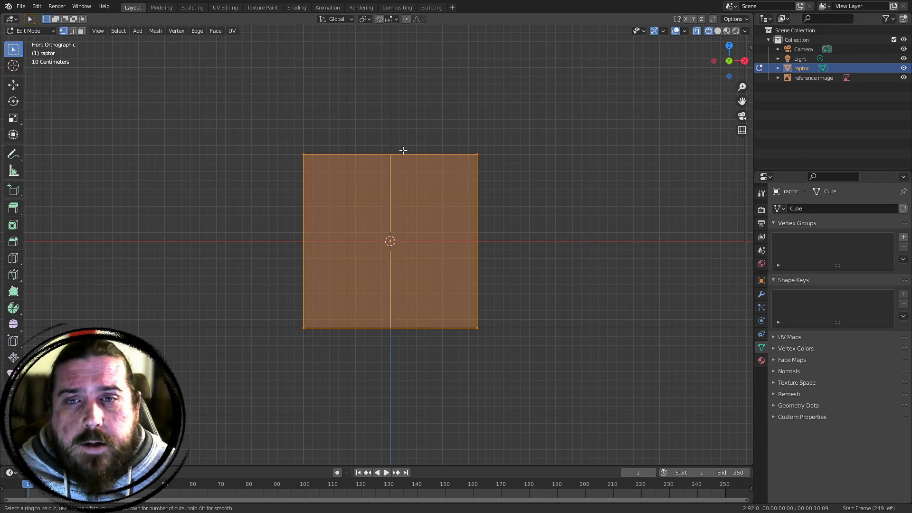
pyautogui.moveTo(415, 149); pyautogui.dragTo(409, 113)
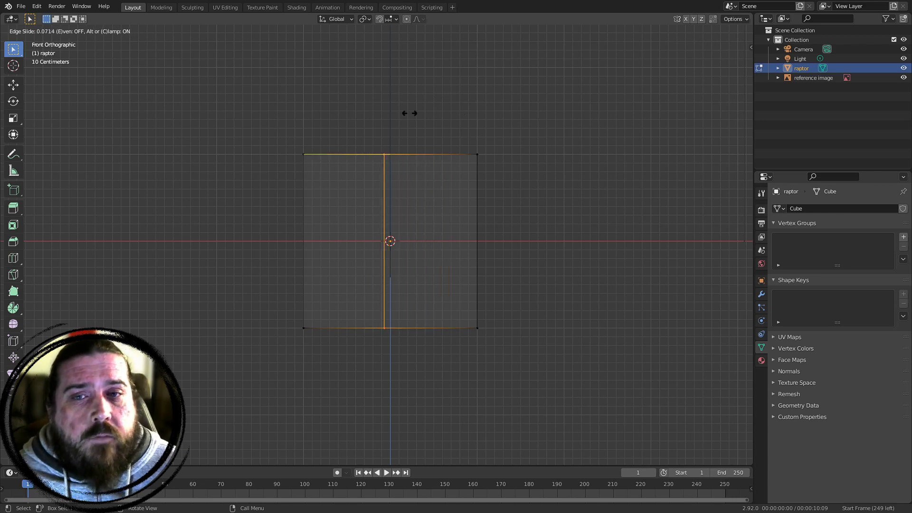
pyautogui.rightClick(435, 102)
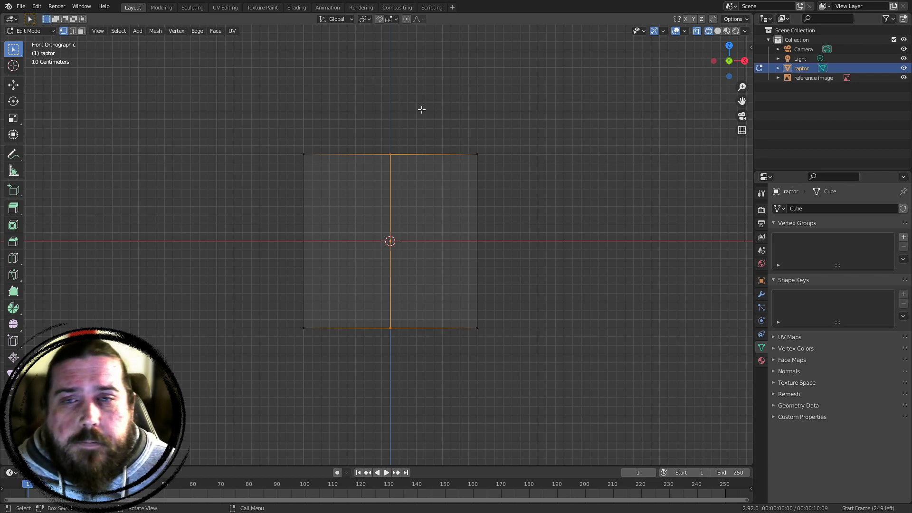
# Delete the half of the cube on the negative X side of the centre cut
pyautogui.click(398, 246)
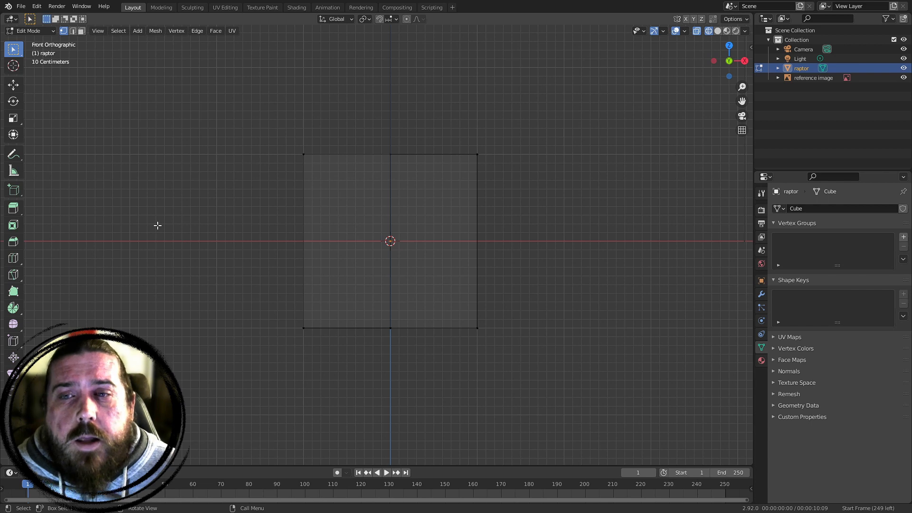
pyautogui.moveTo(264, 126); pyautogui.dragTo(347, 341)
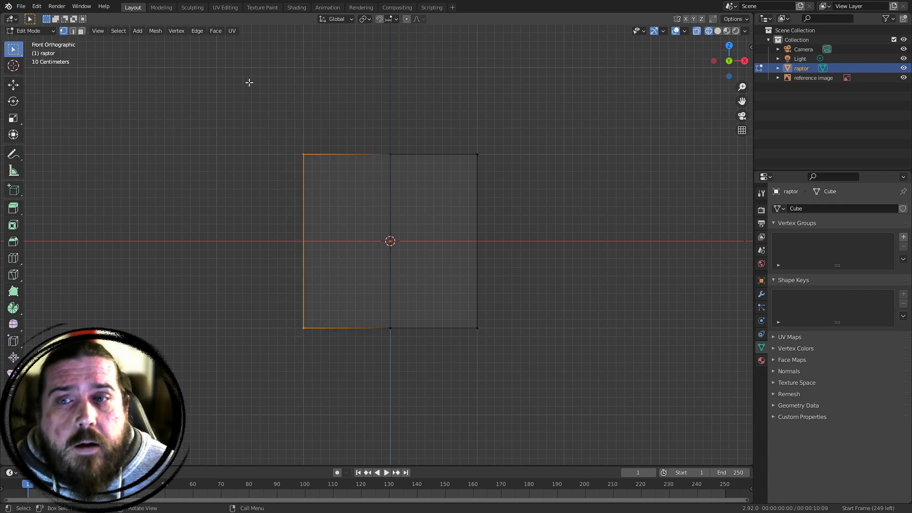
pyautogui.press('x')
pyautogui.click(341, 266)
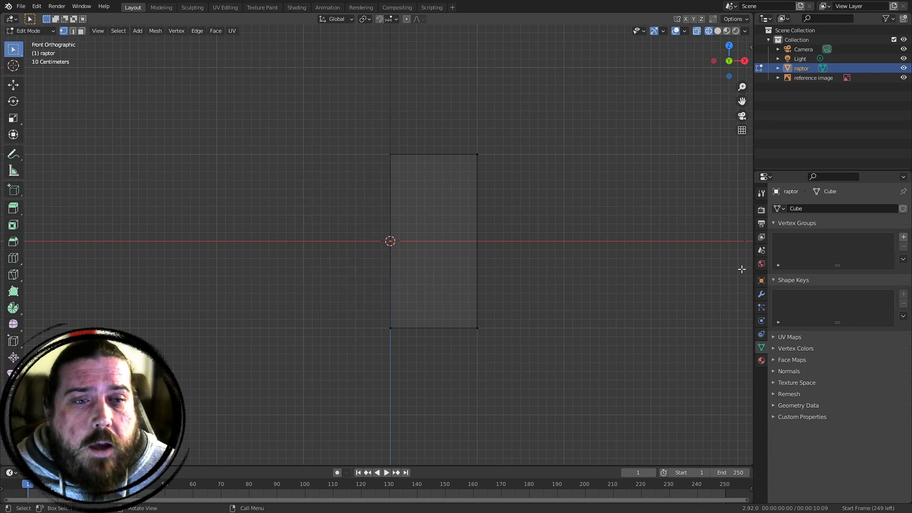
# Add a Mirror modifier on the X axis to the remaining half of the raptor cube
pyautogui.click(765, 295)
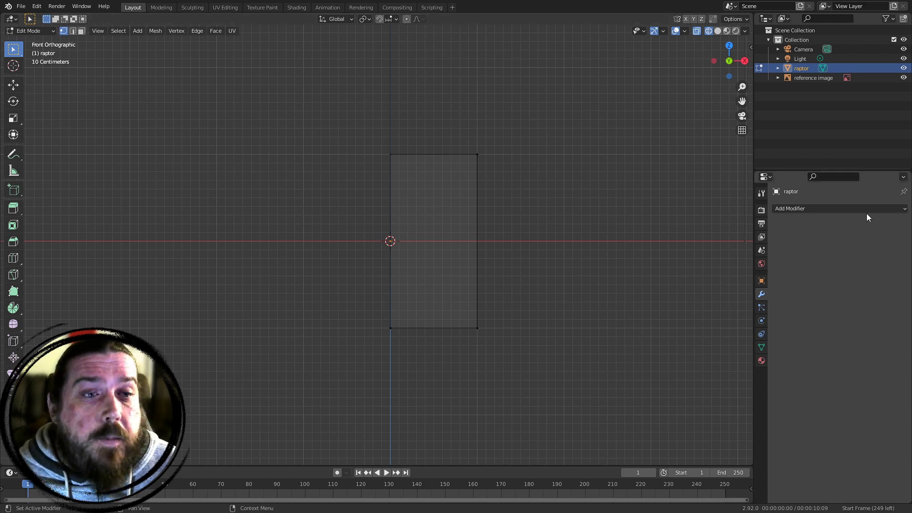
pyautogui.click(783, 208)
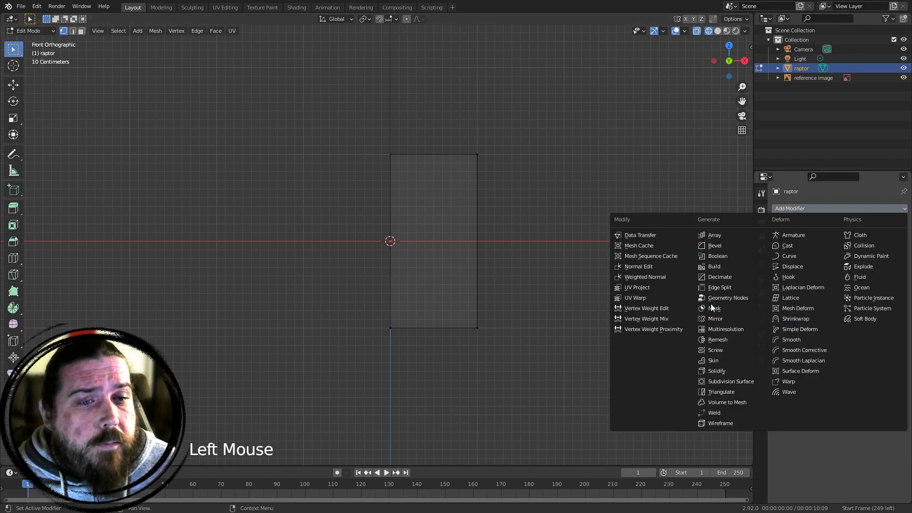
pyautogui.click(716, 318)
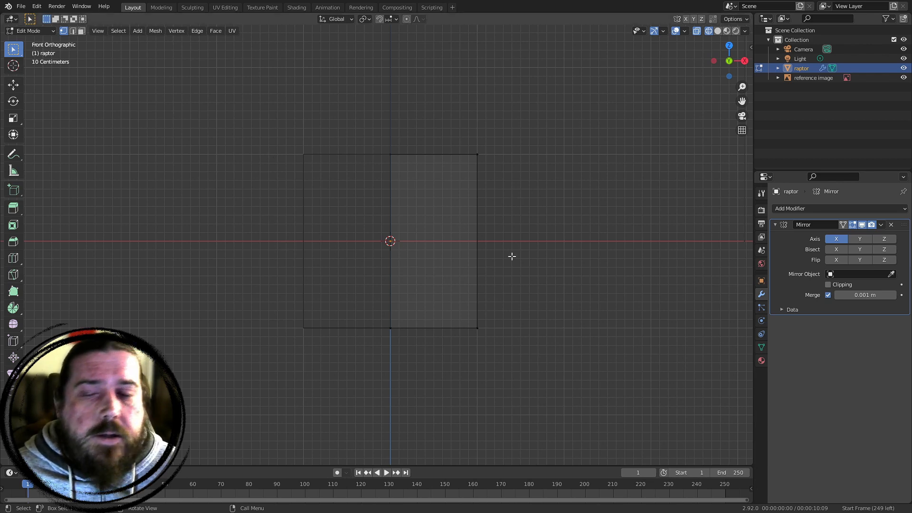
# Toggle the Mirror modifier's clipping on and off, and try moving the entire half cube away from the mirror plane
pyautogui.click(840, 283)
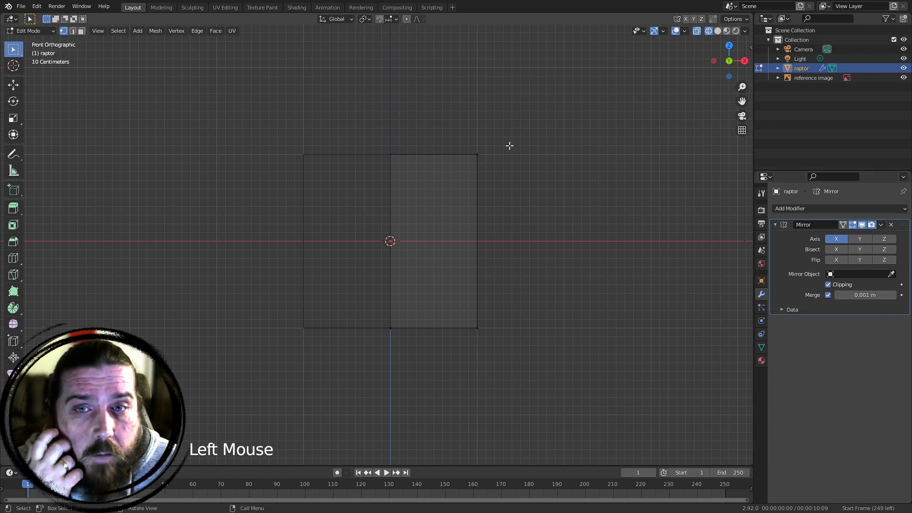
pyautogui.click(848, 284)
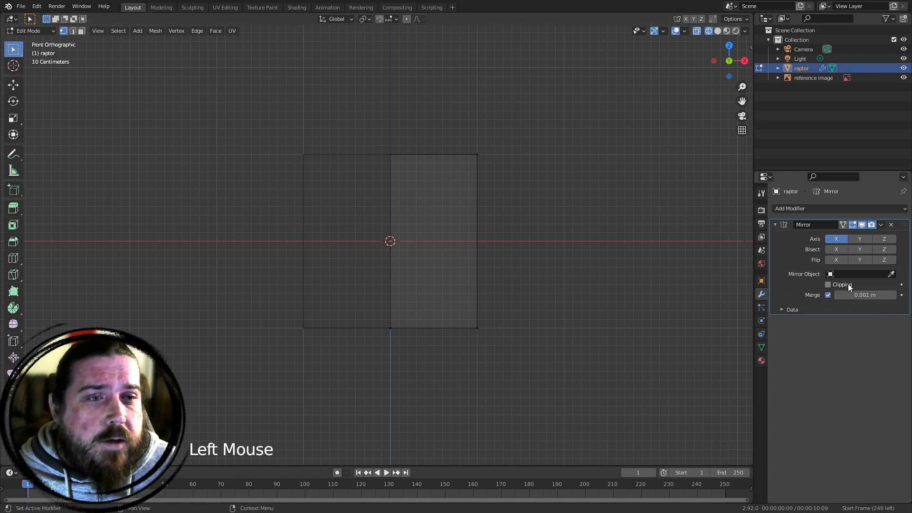
pyautogui.press('a')
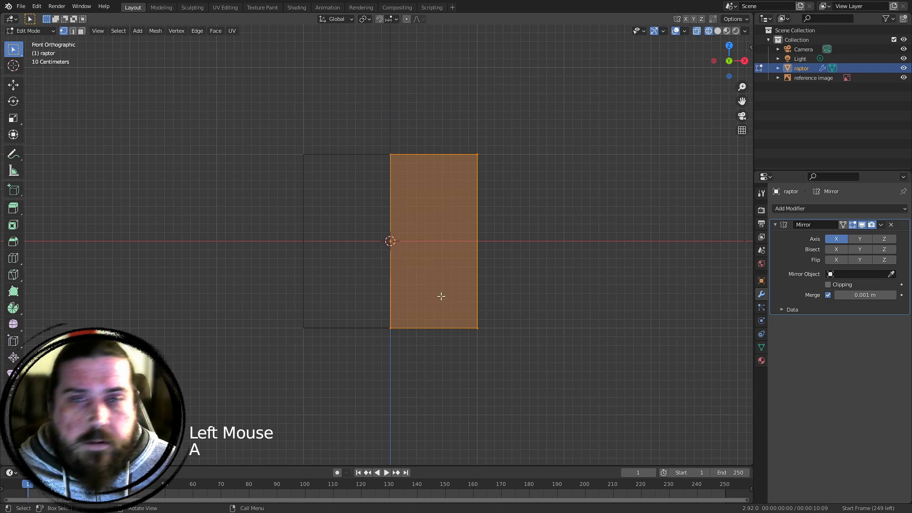
pyautogui.press('g')
pyautogui.click(502, 219)
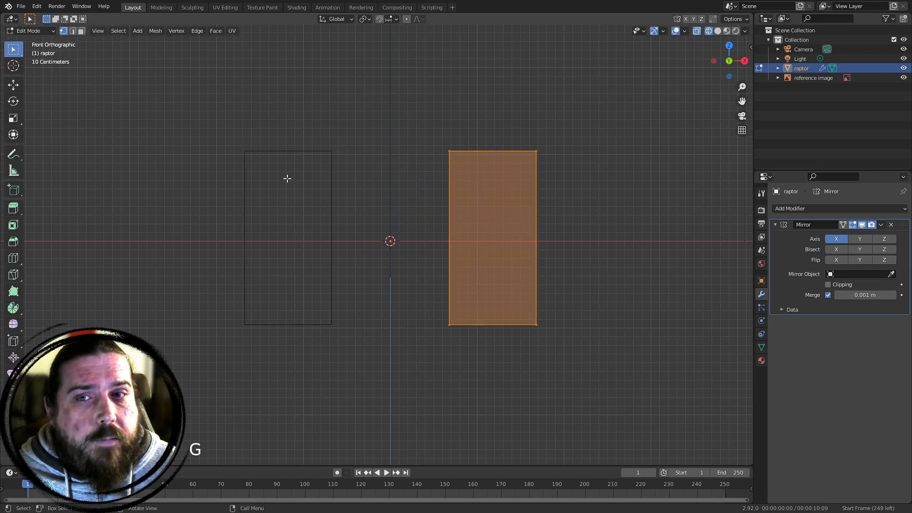
# Inspect the separated mirrored halves in solid shading and undo the half cube's move
pyautogui.moveTo(543, 210)
pyautogui.mouseDown(button='middle')
pyautogui.moveTo(523, 234)
pyautogui.moveTo(485, 214)
pyautogui.mouseUp(button='middle')
pyautogui.press('z')
pyautogui.click(322, 202)
pyautogui.press('z')
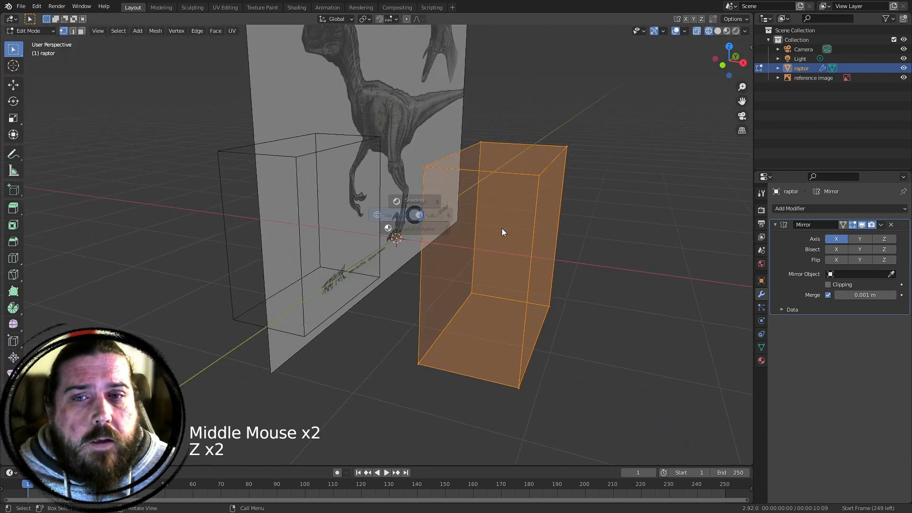
pyautogui.click(503, 233)
pyautogui.moveTo(463, 184)
pyautogui.mouseDown(button='middle')
pyautogui.moveTo(513, 210)
pyautogui.moveTo(546, 194)
pyautogui.mouseUp(button='middle')
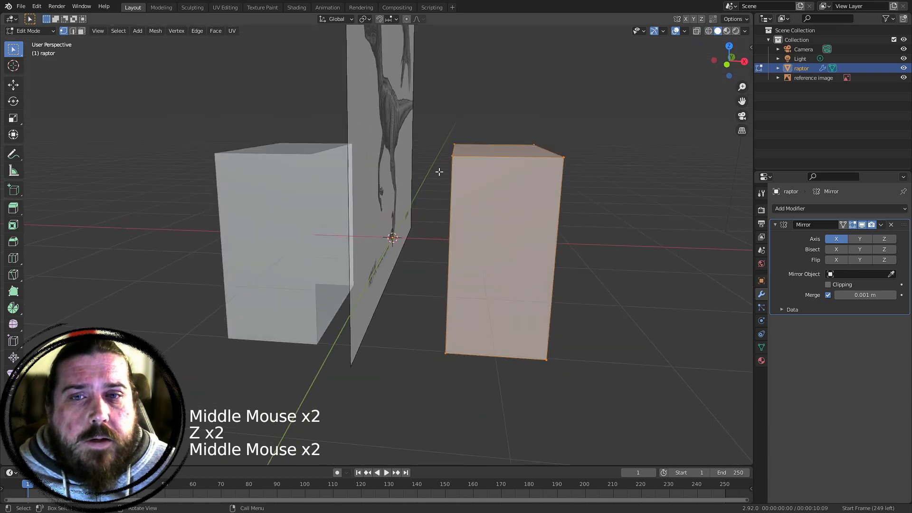
pyautogui.moveTo(438, 171); pyautogui.dragTo(480, 174, button='middle')
pyautogui.hotkey('ctrl', 'z')
pyautogui.moveTo(607, 218); pyautogui.dragTo(836, 284, button='middle')
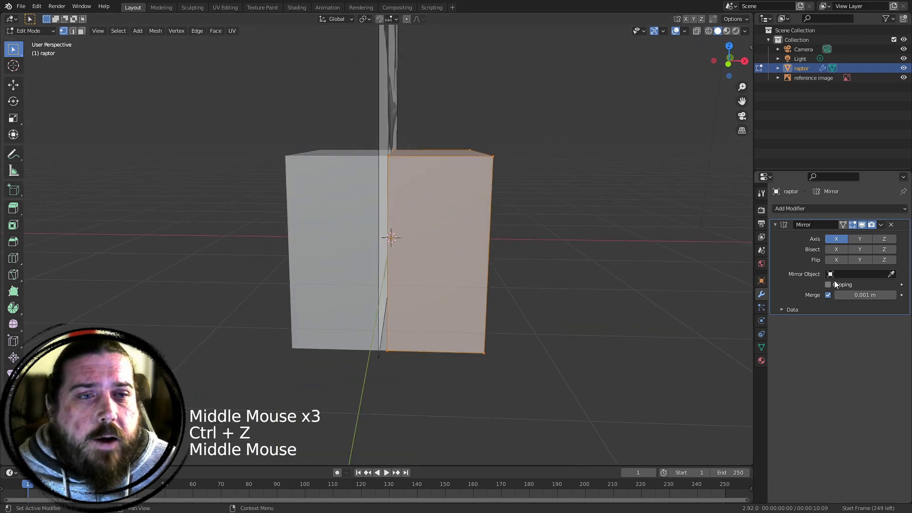
# Enable clipping on the Mirror modifier and try moving the half cube away from the mirror plane
pyautogui.click(846, 286)
pyautogui.moveTo(603, 169); pyautogui.dragTo(554, 167, button='middle')
pyautogui.press('g')
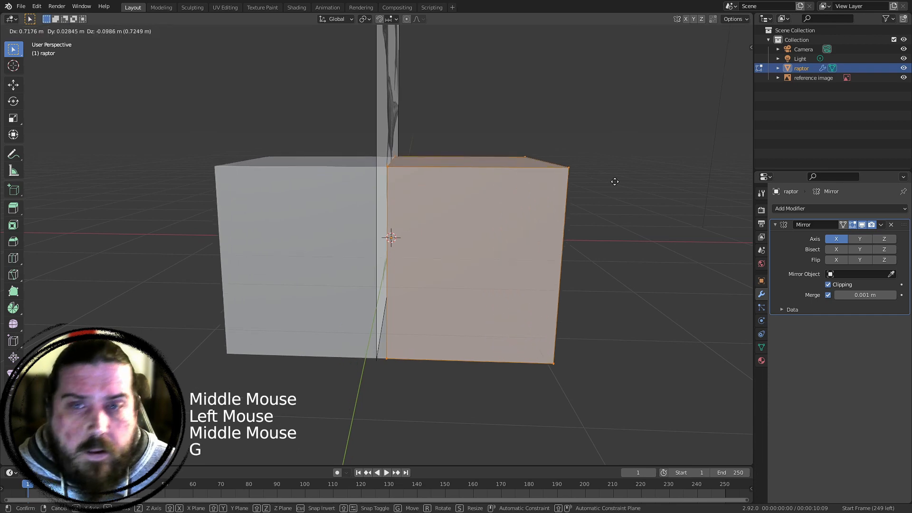
pyautogui.click(441, 165)
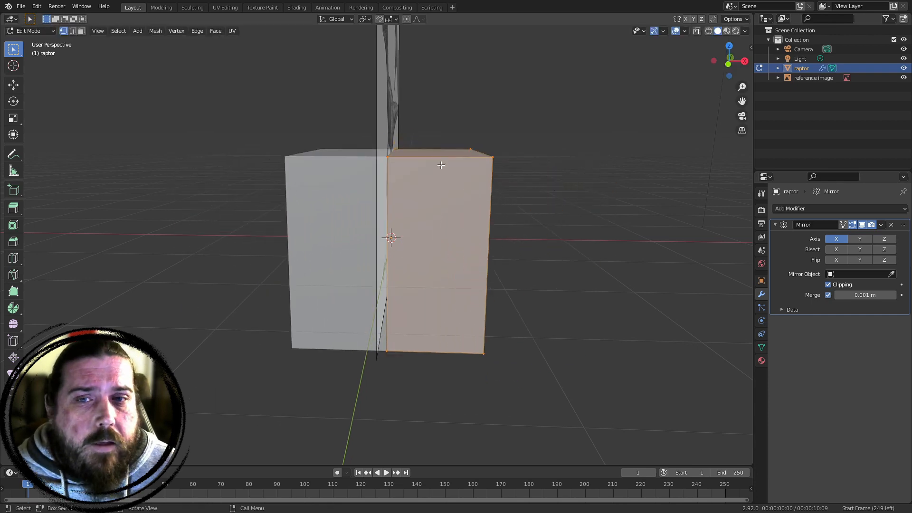
pyautogui.moveTo(558, 198); pyautogui.dragTo(513, 191, button='middle')
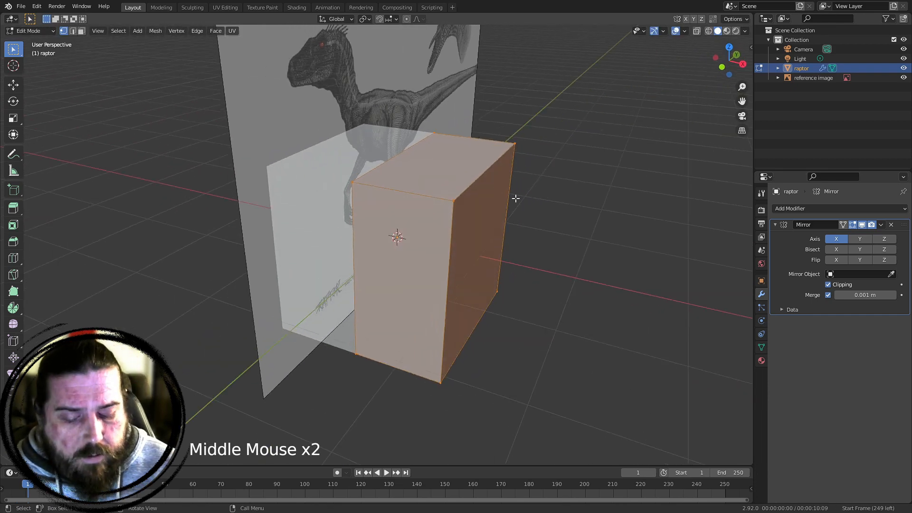
pyautogui.press('KP_1')
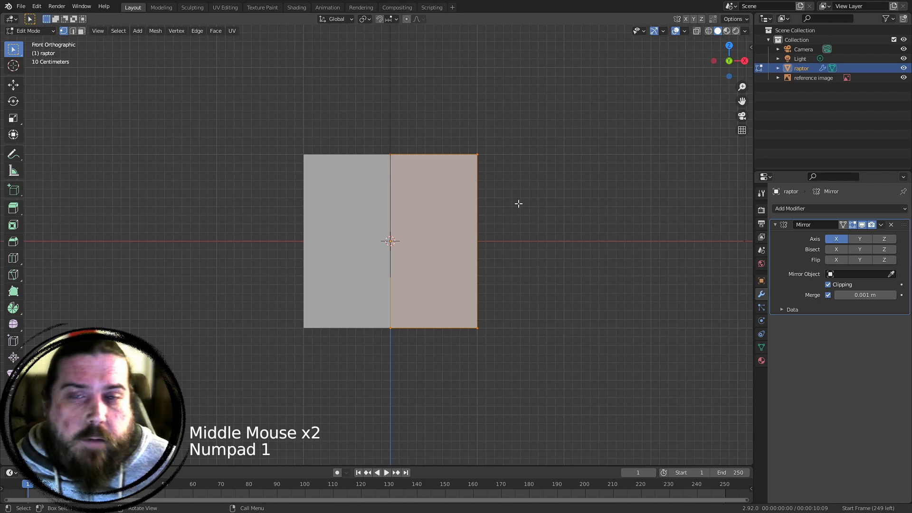
pyautogui.moveTo(517, 202); pyautogui.dragTo(455, 149, button='middle')
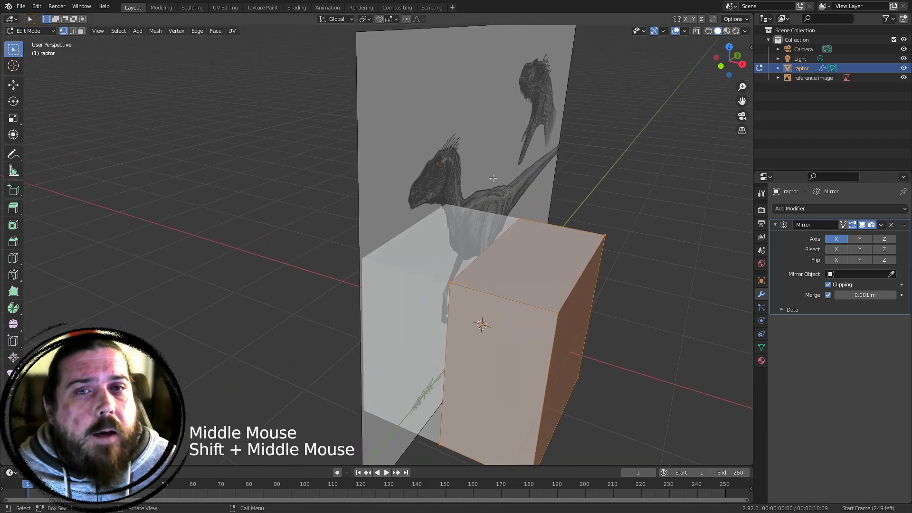
# Leave Edit Mode, select the velociraptor reference image, and view where it cuts through the cube
pyautogui.click(662, 312)
pyautogui.press('Tab')
pyautogui.click(546, 179)
pyautogui.keyDown('shift'); pyautogui.moveTo(546, 179); pyautogui.dragTo(496, 190, button='middle'); pyautogui.keyUp('shift')
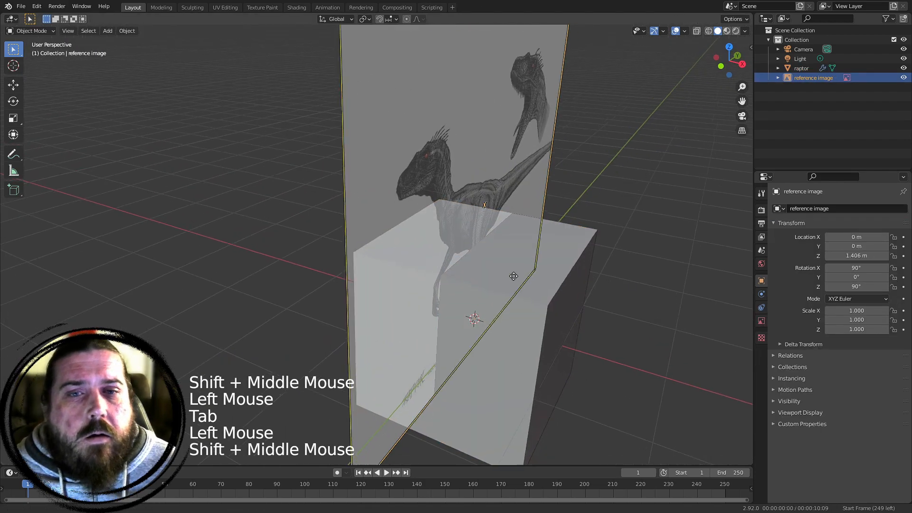
pyautogui.scroll(-3, 436, 214)
pyautogui.moveTo(436, 214); pyautogui.dragTo(588, 269, button='middle')
pyautogui.scroll(1, 483, 287)
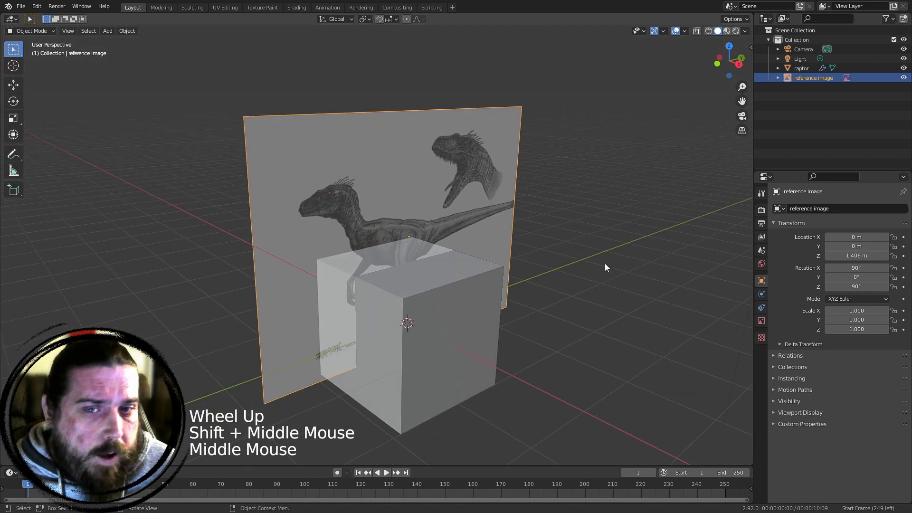
pyautogui.moveTo(616, 215)
pyautogui.mouseDown(button='middle')
pyautogui.moveTo(667, 184)
pyautogui.moveTo(610, 198)
pyautogui.mouseUp(button='middle')
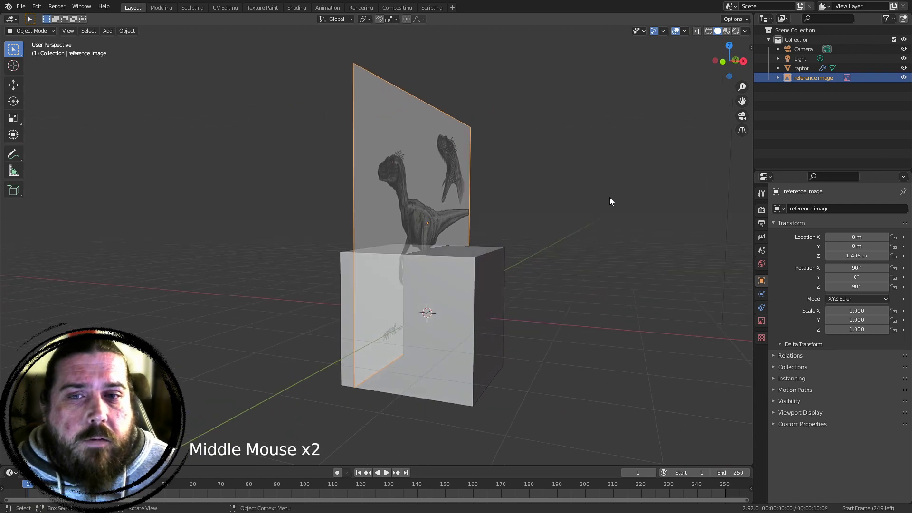
pyautogui.moveTo(468, 195); pyautogui.dragTo(617, 321, button='middle')
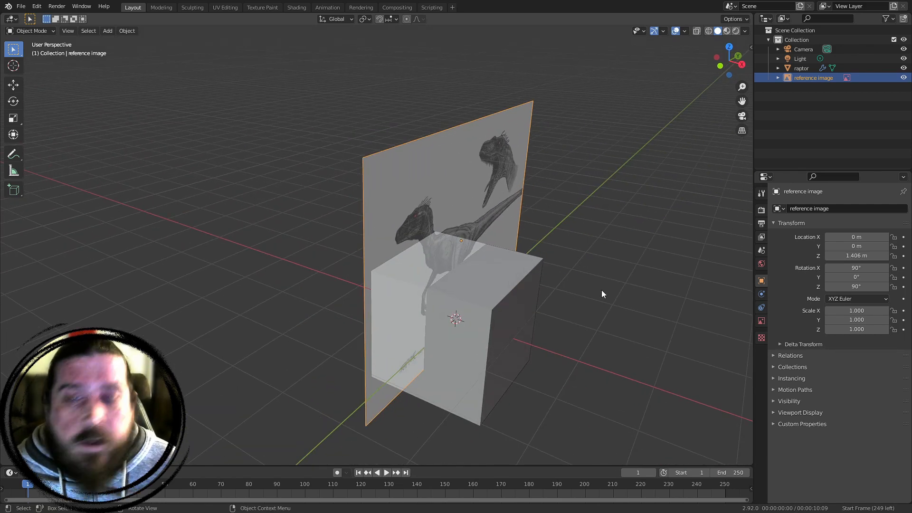
# Move the reference image behind the cube along the X axis to about -4.23 m, and deselect it
pyautogui.press('g')
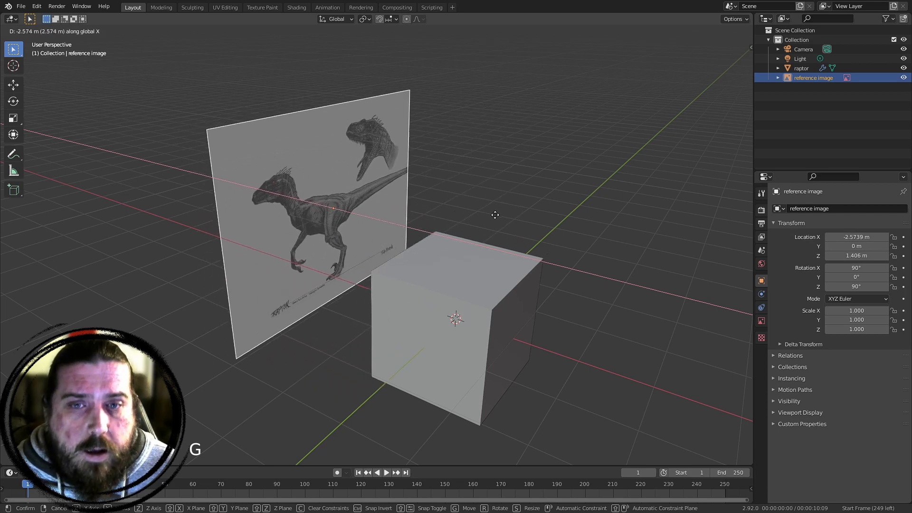
pyautogui.click(430, 181)
pyautogui.keyDown('shift'); pyautogui.moveTo(432, 184); pyautogui.dragTo(528, 248, button='middle'); pyautogui.keyUp('shift')
pyautogui.keyDown('shift'); pyautogui.moveTo(427, 370); pyautogui.dragTo(453, 337, button='middle'); pyautogui.keyUp('shift')
pyautogui.keyDown('shift'); pyautogui.moveTo(344, 258); pyautogui.dragTo(361, 209, button='middle'); pyautogui.keyUp('shift')
pyautogui.click(551, 117)
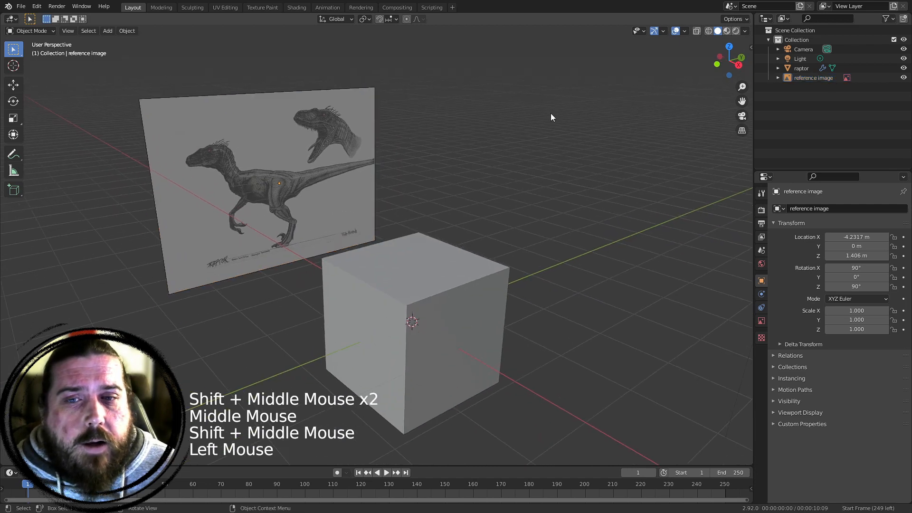
# Compare the cube and the reference image from the right side in orthographic and perspective projection
pyautogui.press('KP_3')
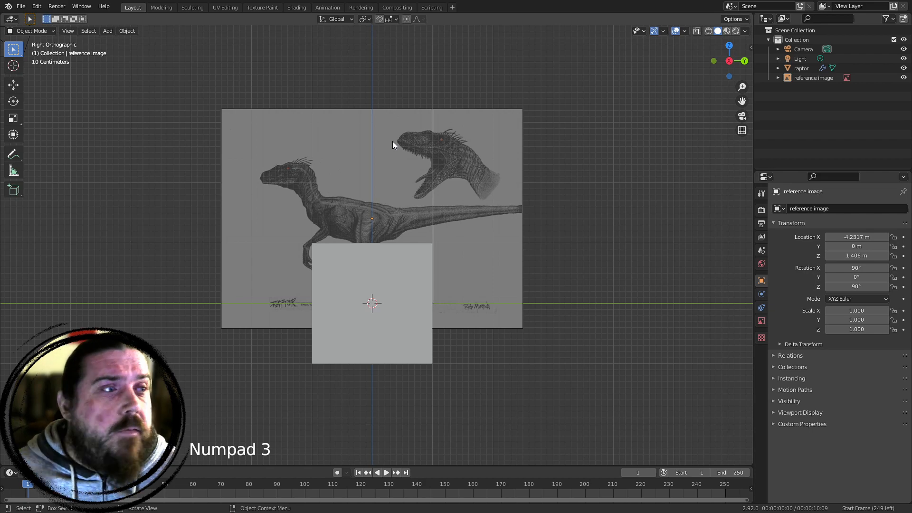
pyautogui.scroll(2, 460, 159)
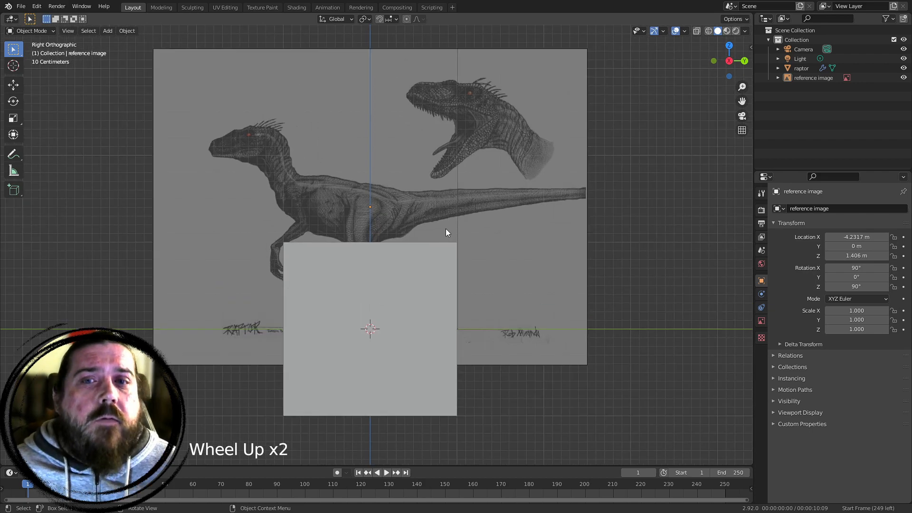
pyautogui.moveTo(342, 175)
pyautogui.mouseDown(button='middle')
pyautogui.moveTo(355, 185)
pyautogui.moveTo(329, 175)
pyautogui.mouseUp(button='middle')
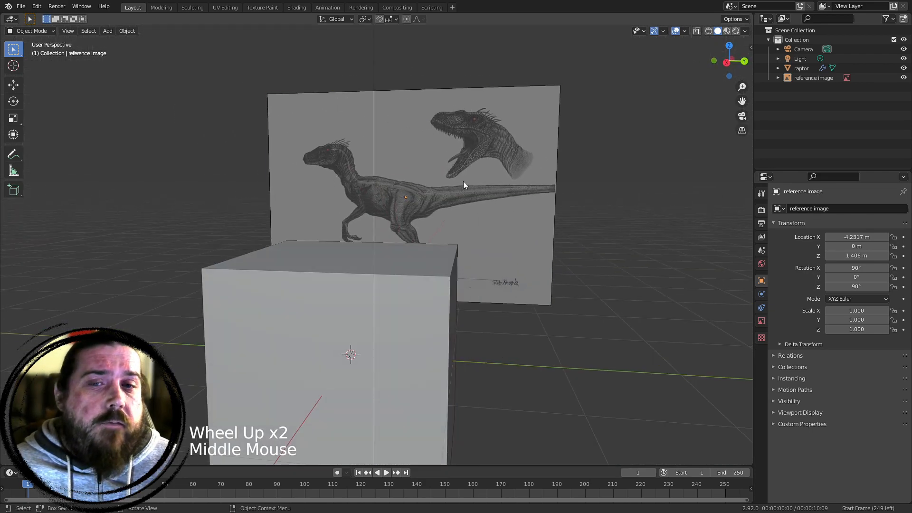
pyautogui.press('KP_3')
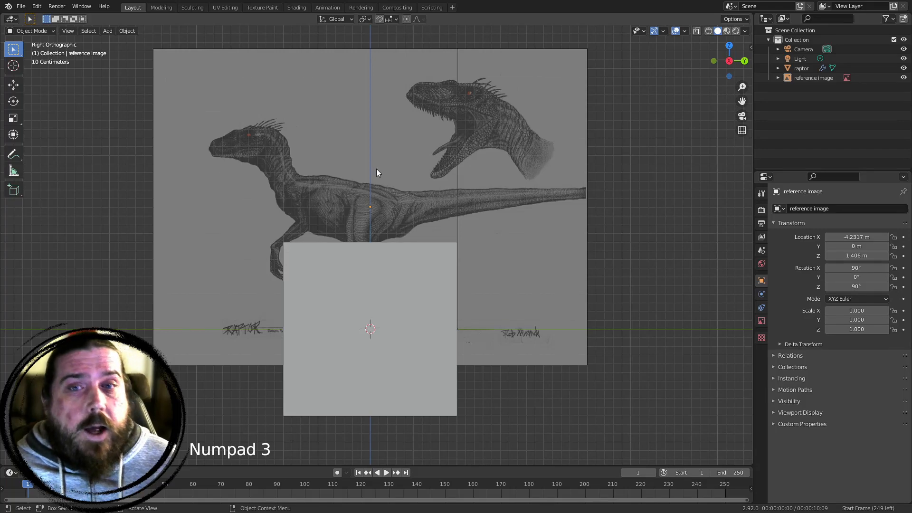
pyautogui.keyDown('shift'); pyautogui.moveTo(378, 201); pyautogui.dragTo(405, 153, button='middle'); pyautogui.keyUp('shift')
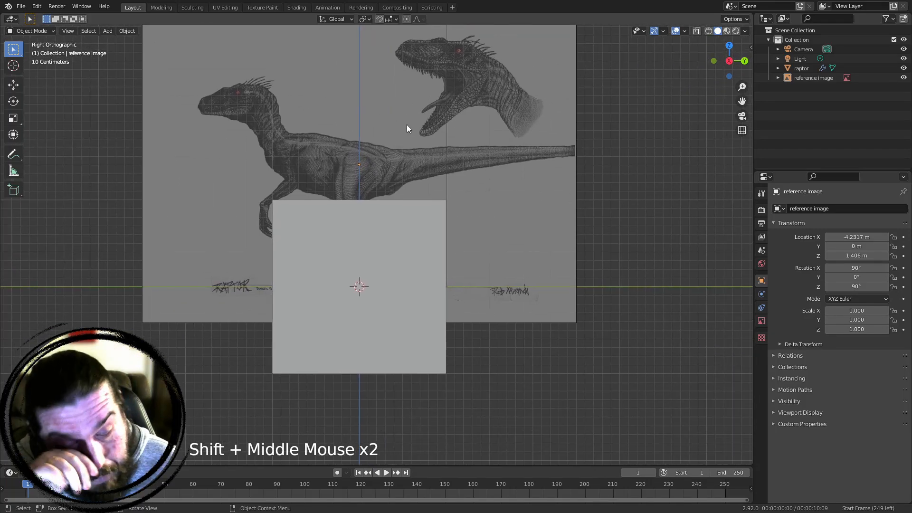
pyautogui.keyDown('shift'); pyautogui.moveTo(483, 155); pyautogui.dragTo(481, 193, button='middle'); pyautogui.keyUp('shift')
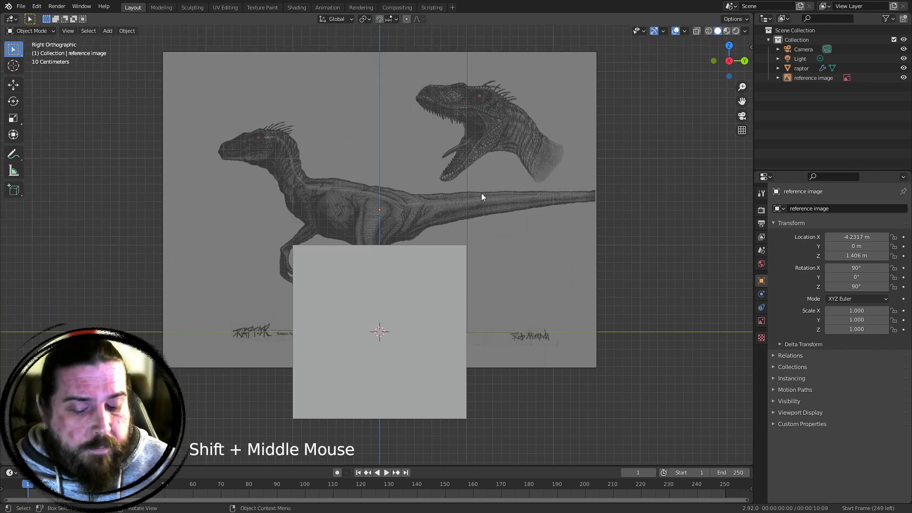
pyautogui.press('KP_5')
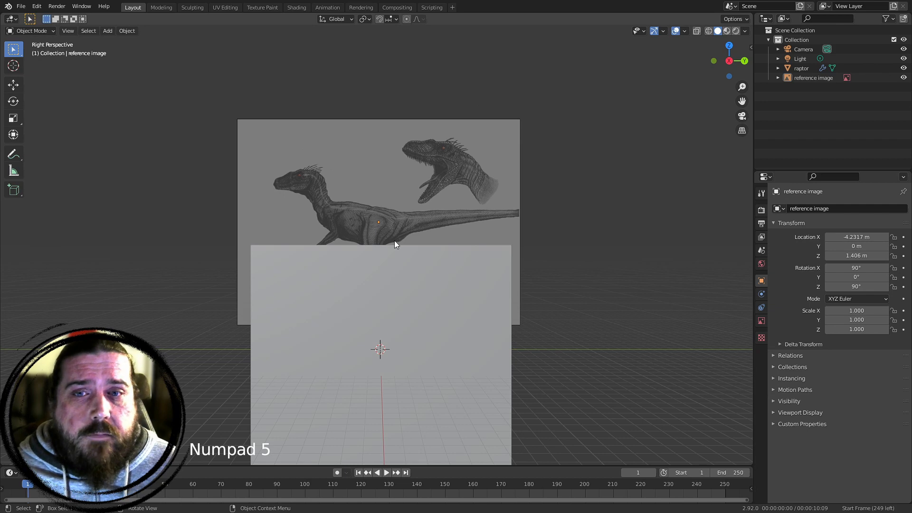
pyautogui.scroll(-2, 509, 306)
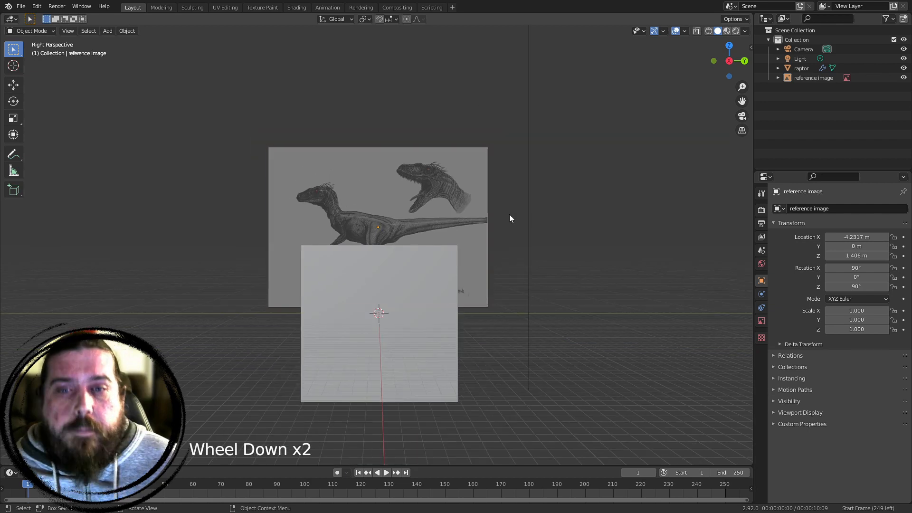
pyautogui.click(482, 206)
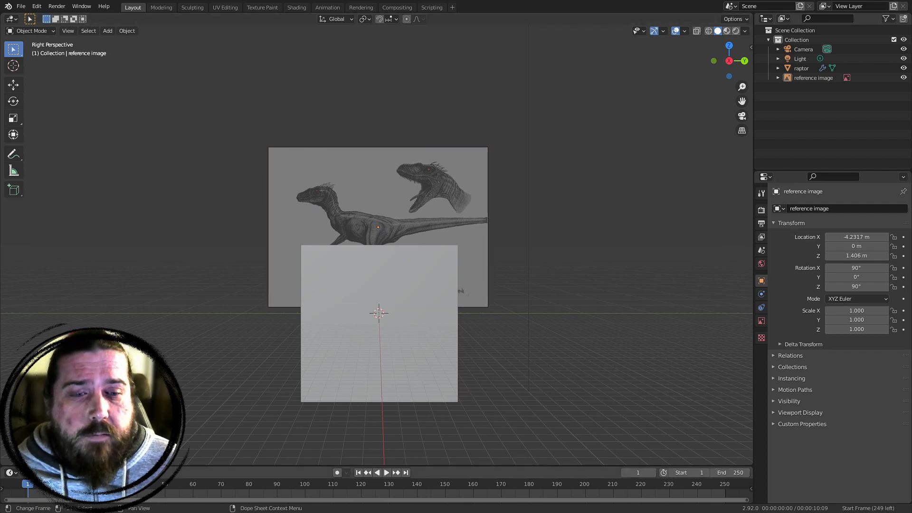
pyautogui.press('KP_5')
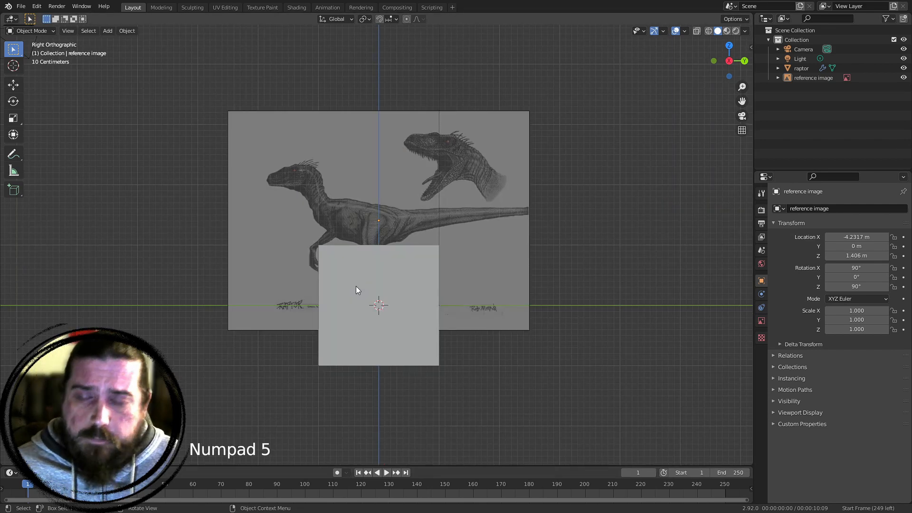
pyautogui.keyDown('shift'); pyautogui.moveTo(439, 304); pyautogui.dragTo(497, 262, button='middle'); pyautogui.keyUp('shift')
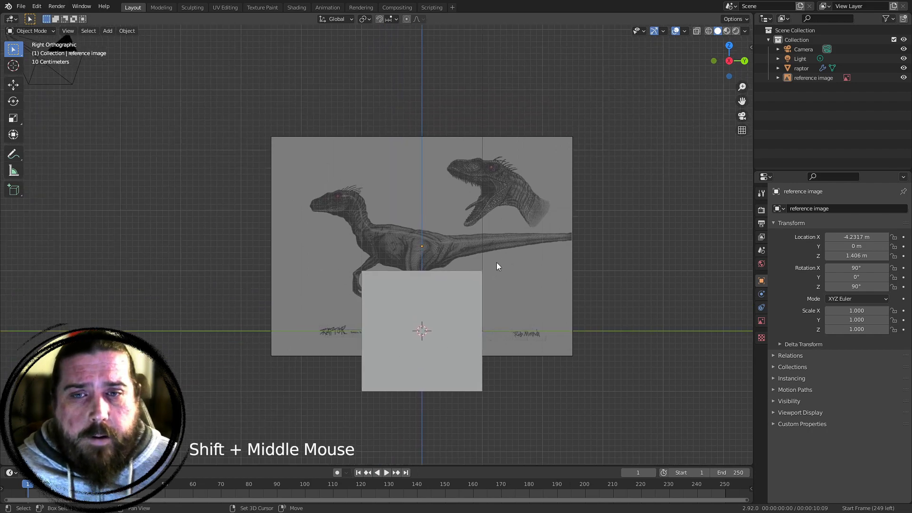
pyautogui.keyDown('shift'); pyautogui.moveTo(572, 325); pyautogui.dragTo(563, 311, button='middle'); pyautogui.keyUp('shift')
pyautogui.keyDown('shift'); pyautogui.moveTo(225, 231); pyautogui.dragTo(226, 230, button='middle'); pyautogui.keyUp('shift')
# Select the raptor cube and examine its distance from the reference image in the orbited and right side views
pyautogui.click(452, 307)
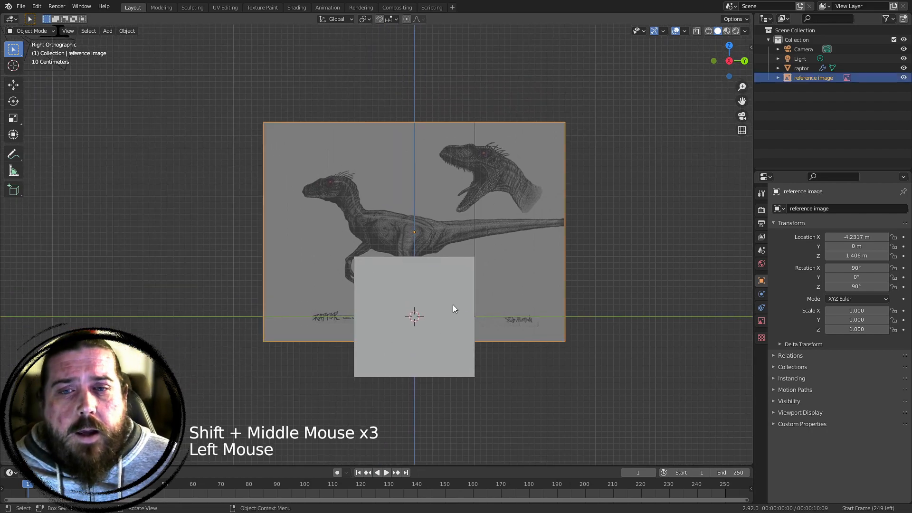
pyautogui.click(452, 307)
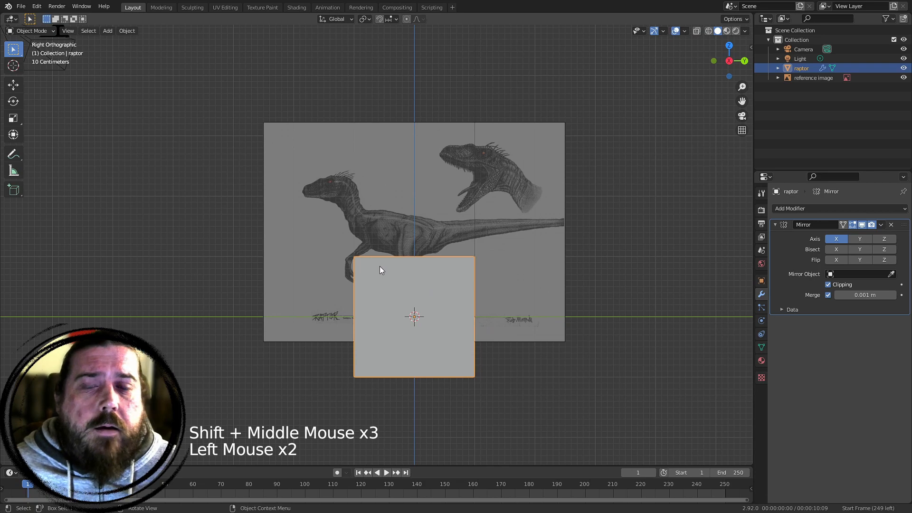
pyautogui.scroll(2, 503, 201)
pyautogui.keyDown('shift'); pyautogui.moveTo(463, 261); pyautogui.dragTo(431, 231, button='middle'); pyautogui.keyUp('shift')
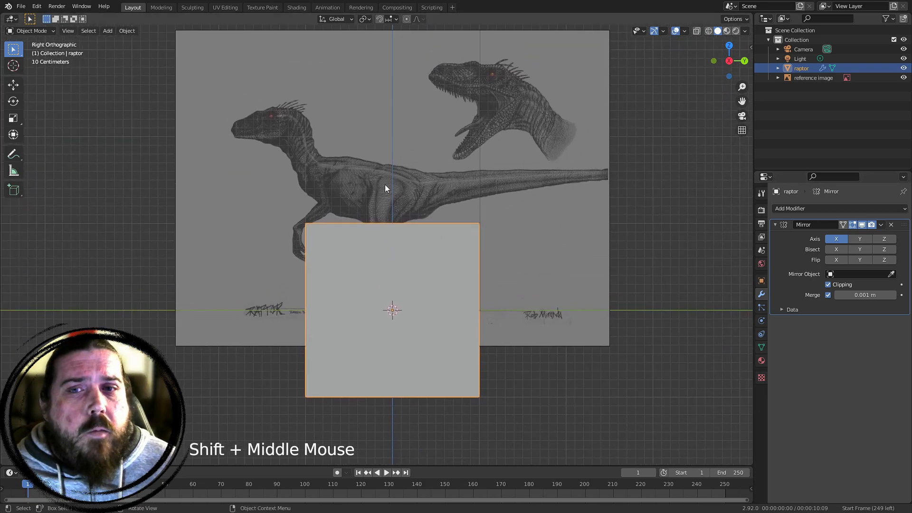
pyautogui.moveTo(385, 189); pyautogui.dragTo(403, 158, button='middle')
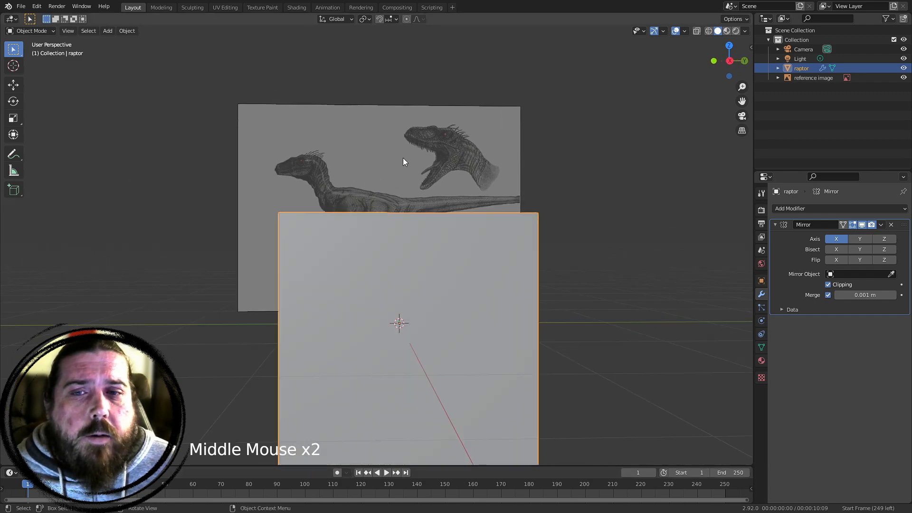
pyautogui.moveTo(336, 181); pyautogui.dragTo(357, 204, button='middle')
pyautogui.scroll(-4, 357, 204)
pyautogui.moveTo(357, 204); pyautogui.dragTo(326, 263, button='middle')
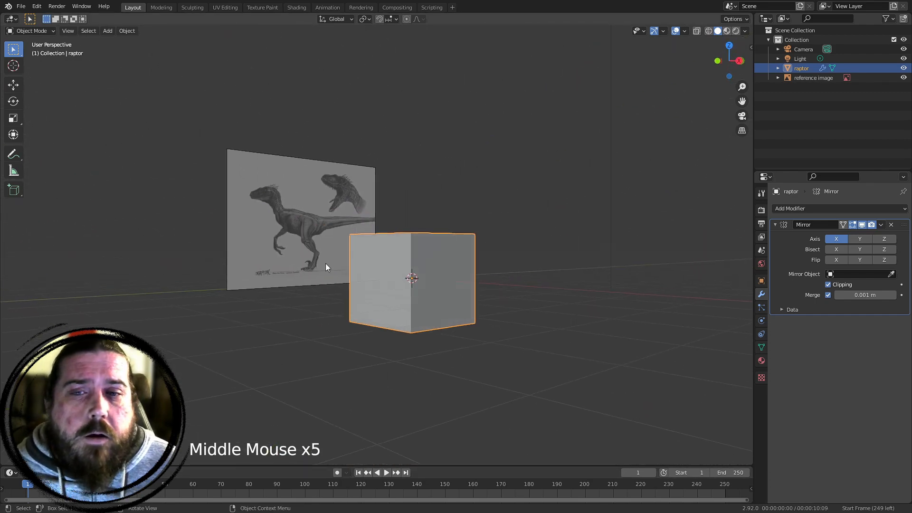
pyautogui.moveTo(460, 244); pyautogui.dragTo(464, 243, button='middle')
pyautogui.press('KP_3')
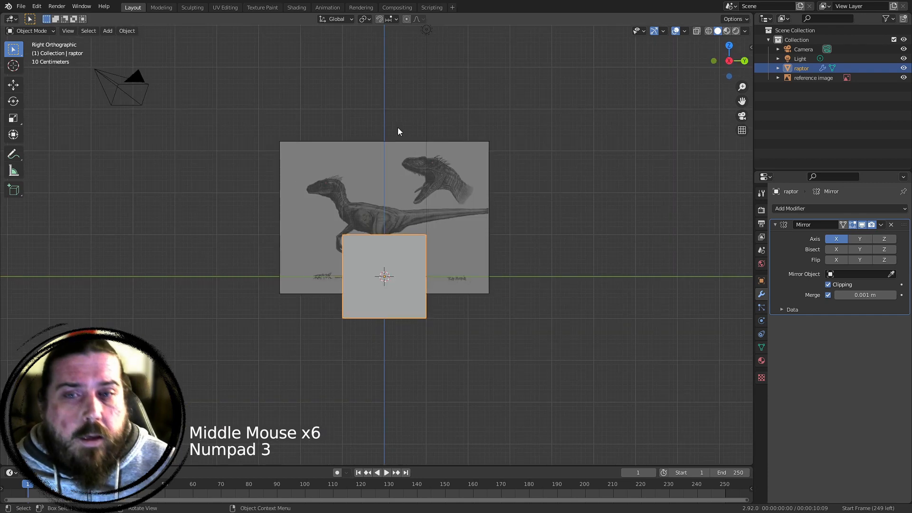
# Reselect the raptor cube and examine how it overlaps the drawn velociraptor in the right orthographic view
pyautogui.click(585, 219)
pyautogui.scroll(4, 534, 178)
pyautogui.keyDown('shift'); pyautogui.click(403, 286); pyautogui.keyUp('shift')
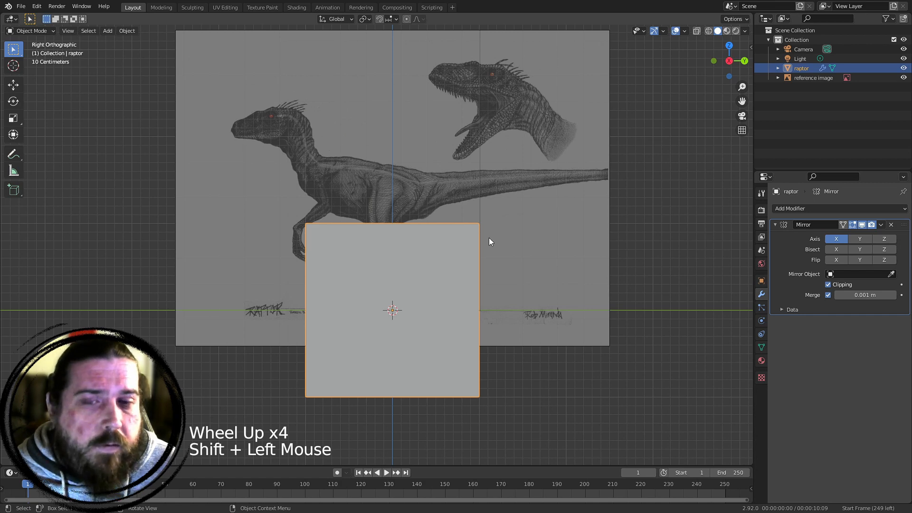
pyautogui.keyDown('shift'); pyautogui.moveTo(489, 238); pyautogui.dragTo(559, 220, button='middle'); pyautogui.keyUp('shift')
pyautogui.moveTo(492, 115); pyautogui.dragTo(376, 245, button='middle')
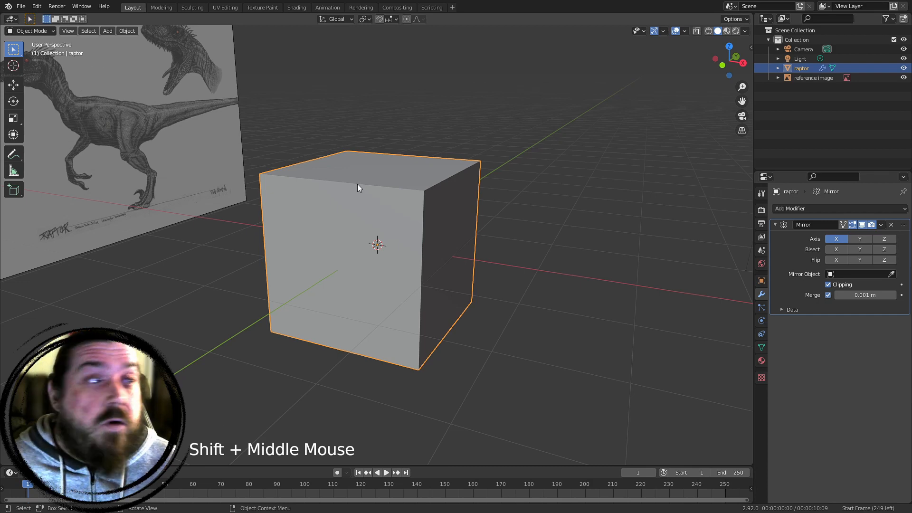
pyautogui.press('KP_3')
pyautogui.scroll(4, 296, 243)
pyautogui.keyDown('shift'); pyautogui.moveTo(296, 244); pyautogui.dragTo(250, 215, button='middle'); pyautogui.keyUp('shift')
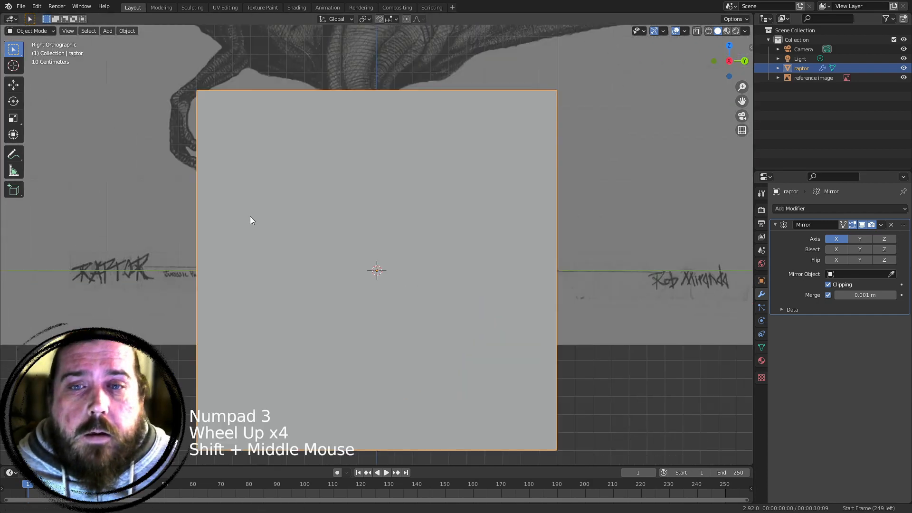
pyautogui.scroll(-3, 285, 200)
pyautogui.keyDown('shift'); pyautogui.moveTo(330, 187); pyautogui.dragTo(451, 204, button='middle'); pyautogui.keyUp('shift')
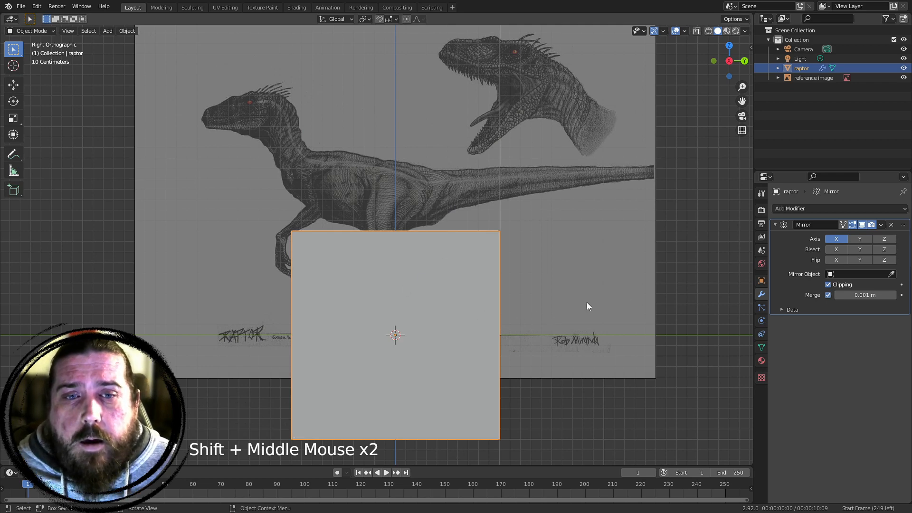
# In Edit Mode with wireframe shading, move the raptor's entire mesh up over the velociraptor's torso in the side view
pyautogui.press('Tab')
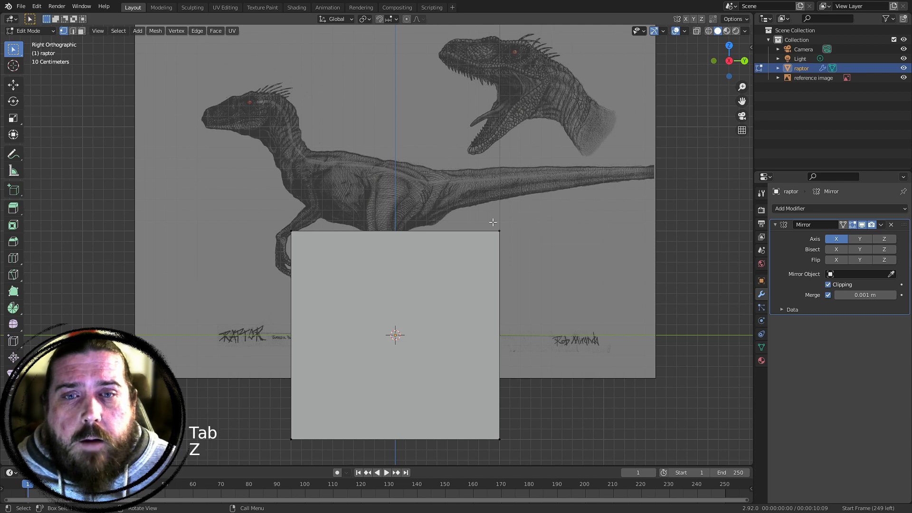
pyautogui.press('z')
pyautogui.press('a')
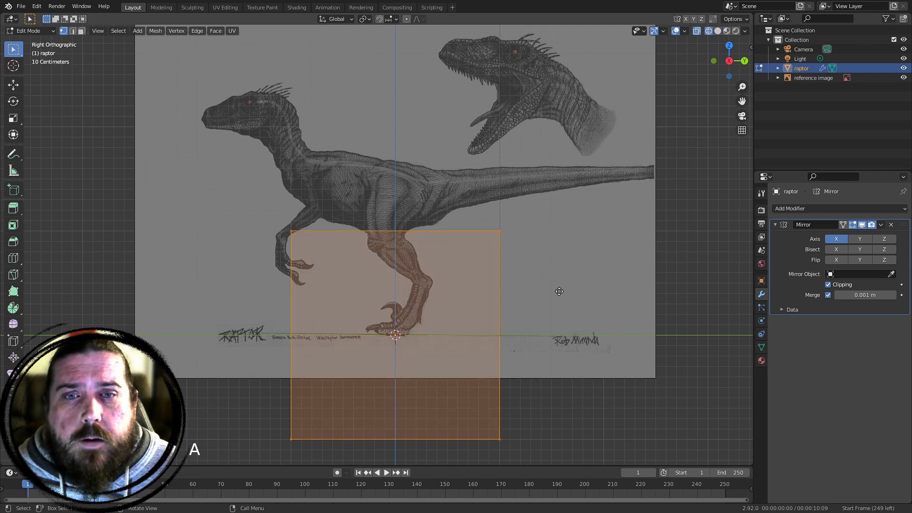
pyautogui.press('g')
pyautogui.click(552, 154)
pyautogui.keyDown('shift'); pyautogui.moveTo(571, 142); pyautogui.dragTo(649, 228, button='middle'); pyautogui.keyUp('shift')
pyautogui.keyDown('shift'); pyautogui.moveTo(329, 315); pyautogui.dragTo(287, 290, button='middle'); pyautogui.keyUp('shift')
pyautogui.keyDown('shift'); pyautogui.moveTo(595, 233); pyautogui.dragTo(576, 242, button='middle'); pyautogui.keyUp('shift')
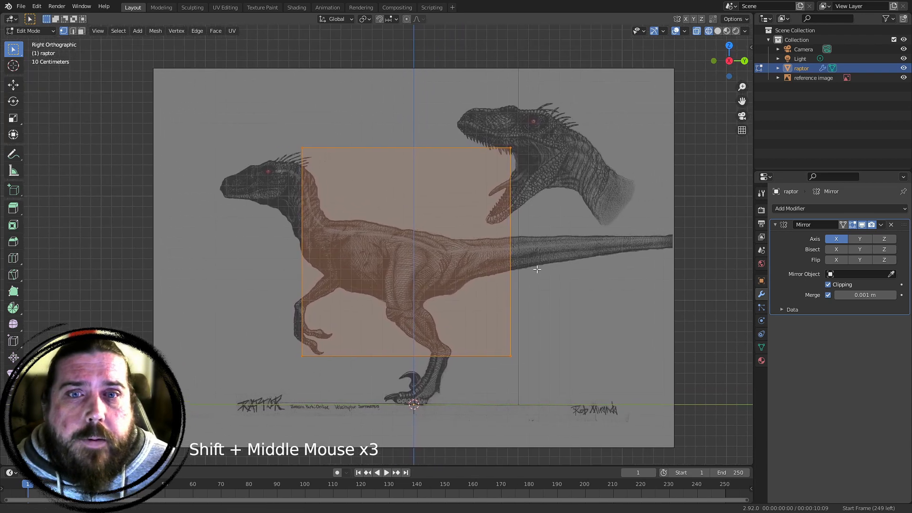
# Move the mesh's upper and lower rear corner vertices onto the top and underside of the velociraptor's tail base
pyautogui.click(511, 147)
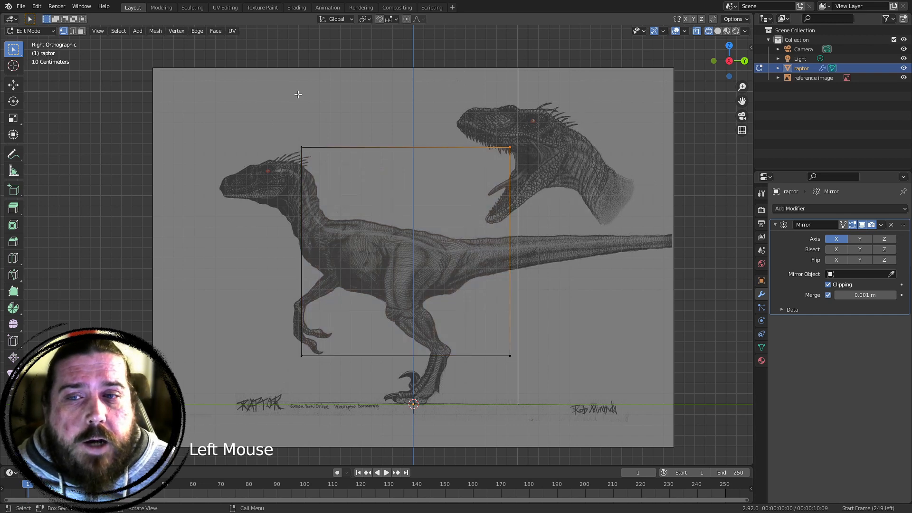
pyautogui.press('g')
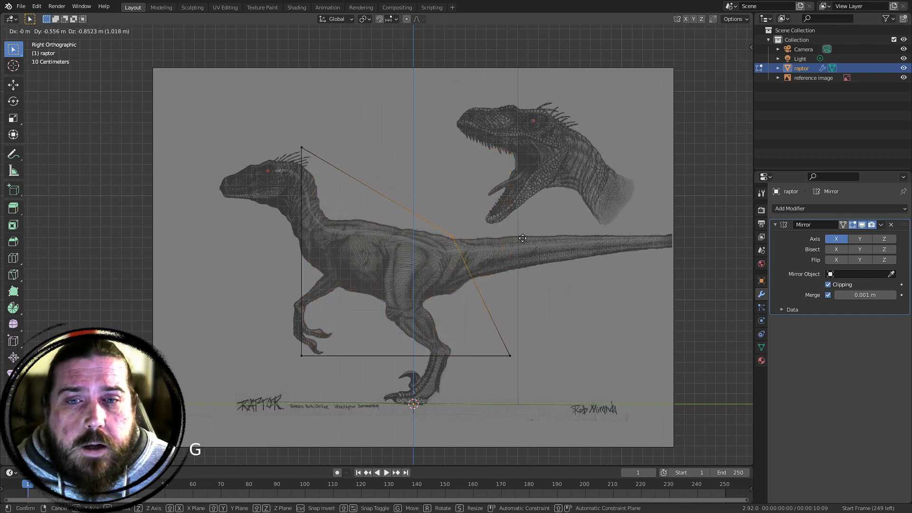
pyautogui.click(527, 243)
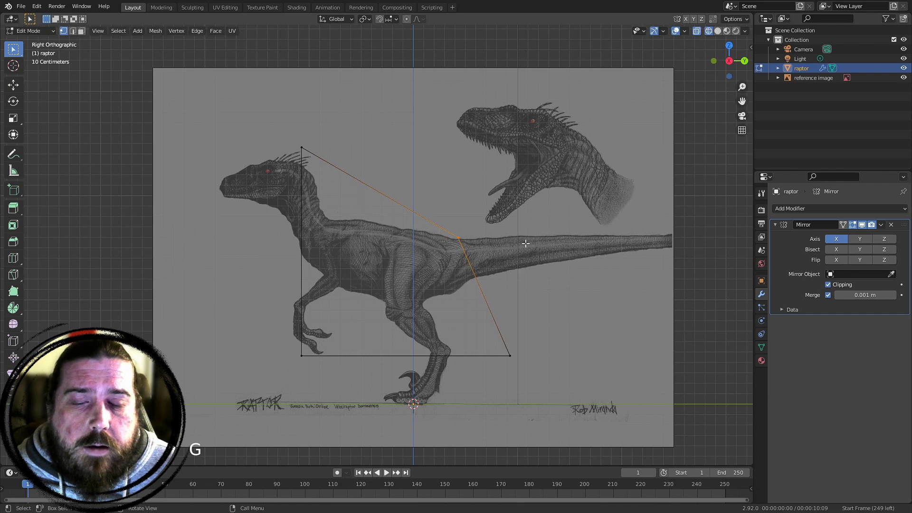
pyautogui.moveTo(479, 302); pyautogui.dragTo(571, 365)
pyautogui.press('g')
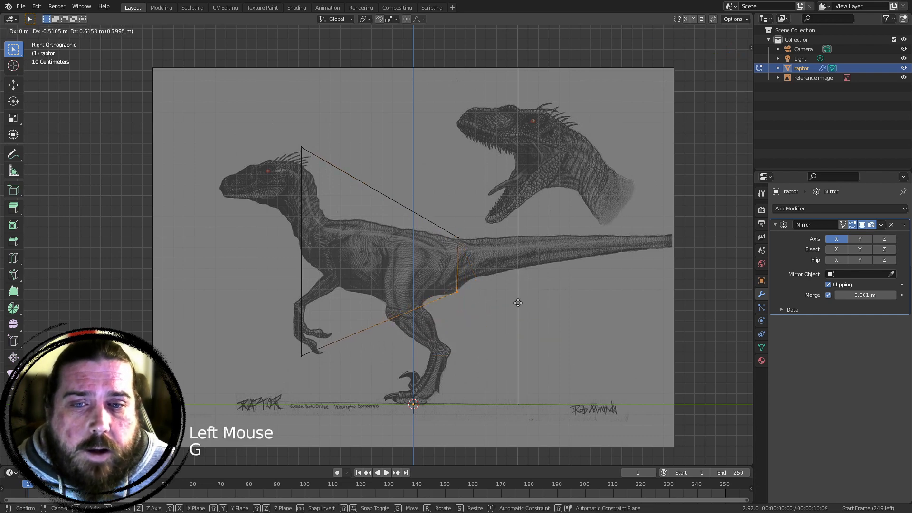
pyautogui.click(518, 303)
pyautogui.moveTo(440, 233); pyautogui.dragTo(475, 257)
pyautogui.press('g')
pyautogui.click(474, 259)
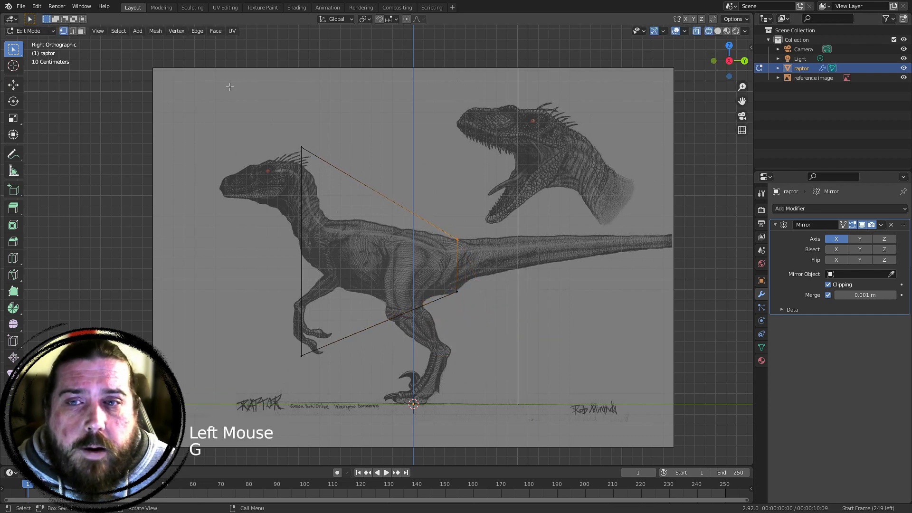
# Move the upper front corner vertices to the base of the neck and the lower front ones to the chest
pyautogui.moveTo(230, 86); pyautogui.dragTo(352, 224)
pyautogui.press('g')
pyautogui.click(431, 308)
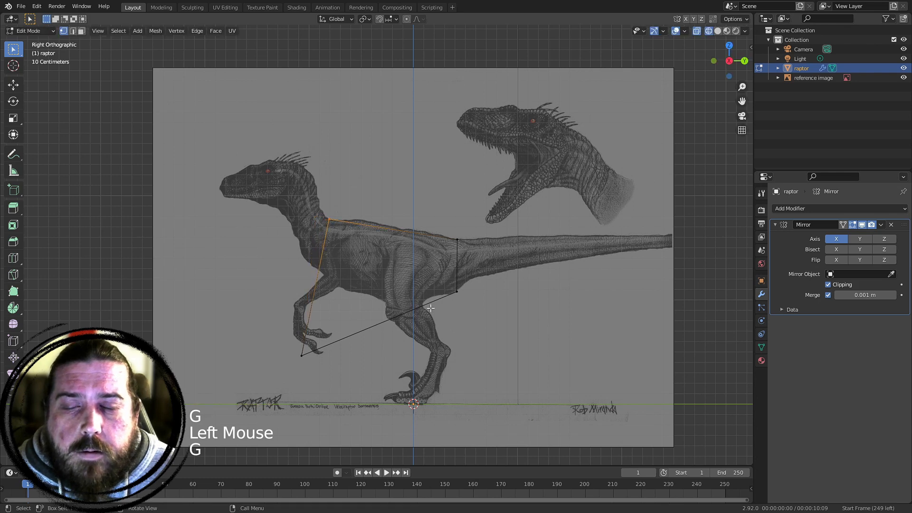
pyautogui.click(304, 354)
pyautogui.press('g')
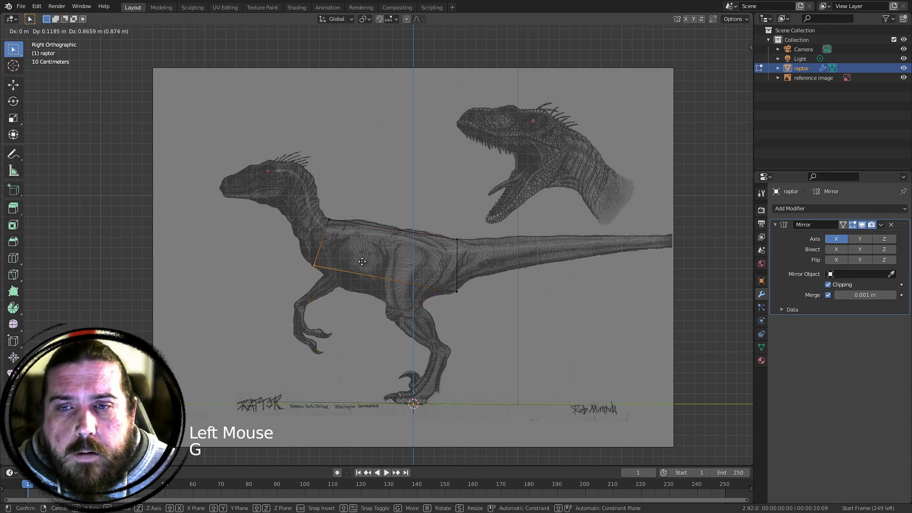
pyautogui.click(362, 261)
# Select the outer side face's vertices and move them inward along X to narrow the body
pyautogui.moveTo(382, 311); pyautogui.dragTo(470, 187, button='middle')
pyautogui.keyDown('shift'); pyautogui.moveTo(470, 188); pyautogui.dragTo(449, 218, button='middle'); pyautogui.keyUp('shift')
pyautogui.keyDown('shift'); pyautogui.moveTo(449, 219); pyautogui.dragTo(485, 131, button='middle'); pyautogui.keyUp('shift')
pyautogui.moveTo(492, 171); pyautogui.dragTo(472, 193, button='middle')
pyautogui.moveTo(428, 226); pyautogui.dragTo(462, 267, button='middle')
pyautogui.moveTo(405, 179); pyautogui.dragTo(483, 316)
pyautogui.moveTo(499, 293); pyautogui.dragTo(507, 253, button='middle')
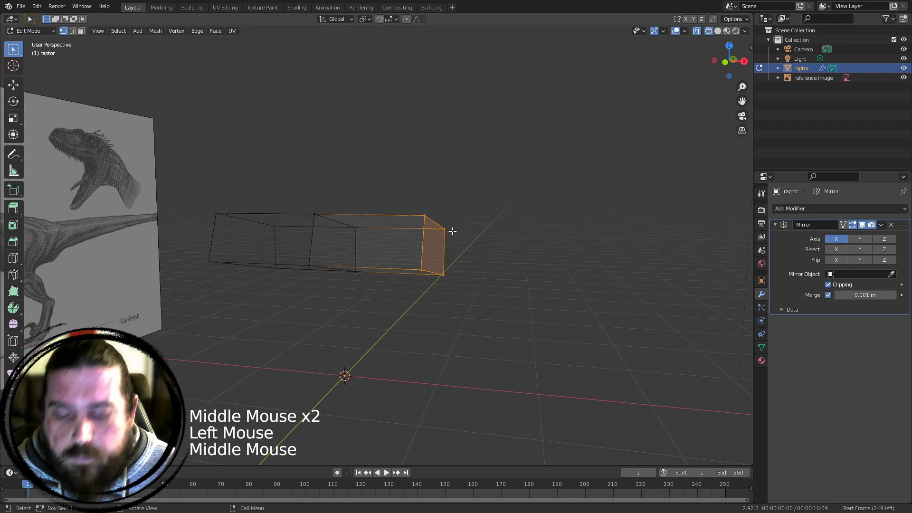
pyautogui.moveTo(452, 230); pyautogui.dragTo(516, 234, button='middle')
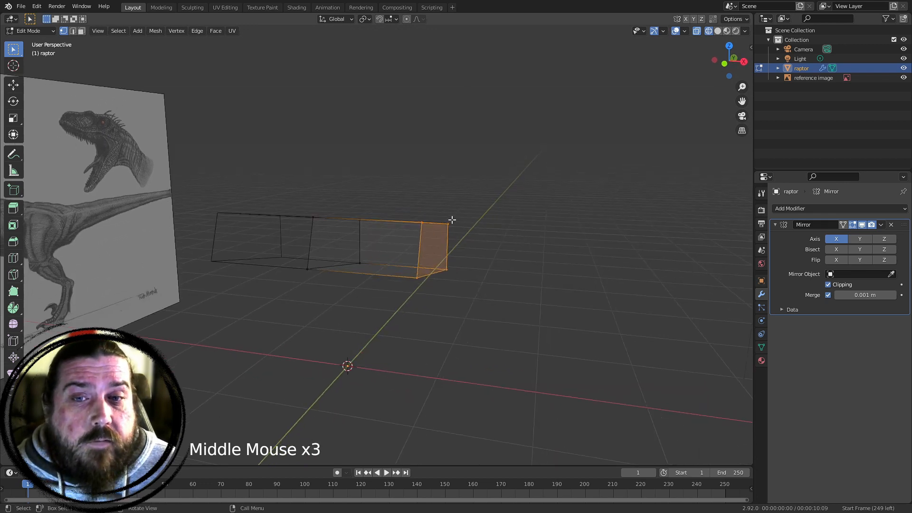
pyautogui.moveTo(452, 220); pyautogui.dragTo(474, 263, button='middle')
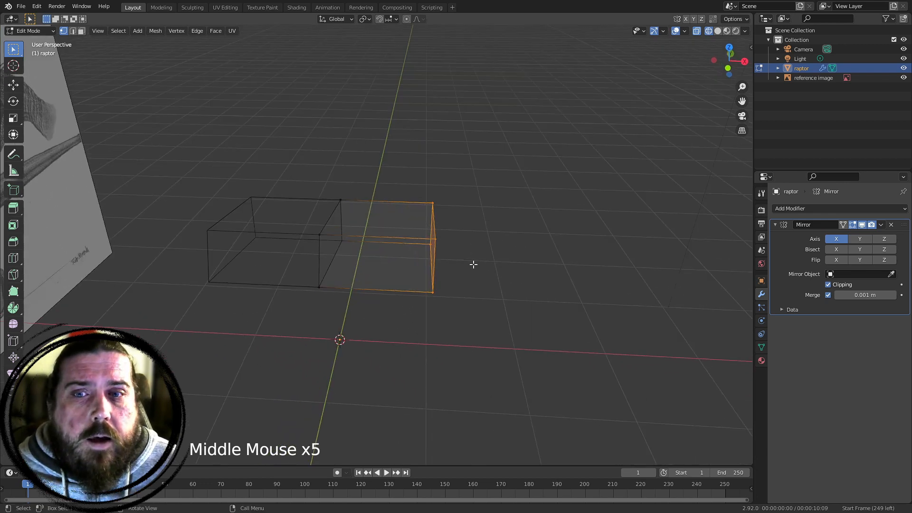
pyautogui.press('g')
pyautogui.press('y')
pyautogui.press('x')
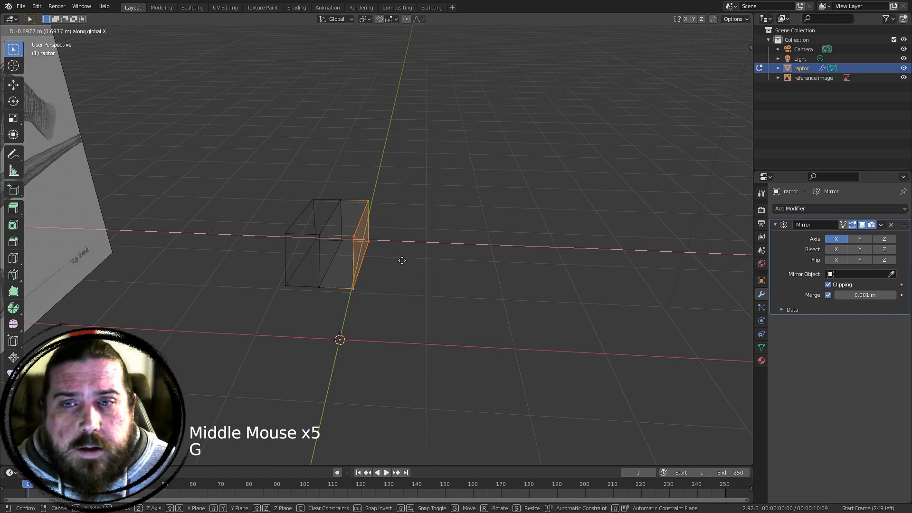
pyautogui.click(414, 255)
# Fine-tune the outer side's distance from the mirror plane along X, then clear the selection
pyautogui.moveTo(509, 254); pyautogui.dragTo(457, 256, button='middle')
pyautogui.press('g')
pyautogui.press('x')
pyautogui.click(484, 252)
pyautogui.keyDown('shift'); pyautogui.moveTo(456, 256); pyautogui.dragTo(474, 332, button='middle'); pyautogui.keyUp('shift')
pyautogui.click(517, 338)
# In the right orthographic view, add one vertical loop cut halfway between the chest and the tail base
pyautogui.press('KP_1')
pyautogui.press('KP_3')
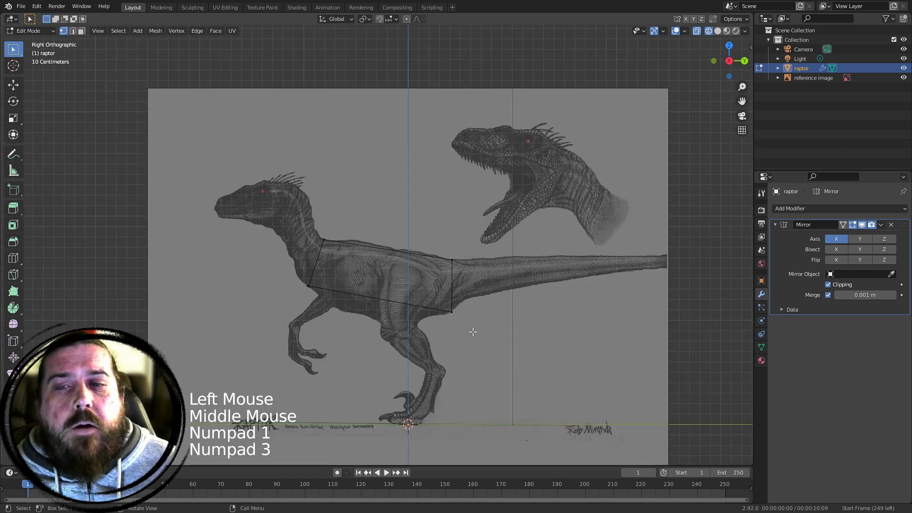
pyautogui.scroll(1, 399, 226)
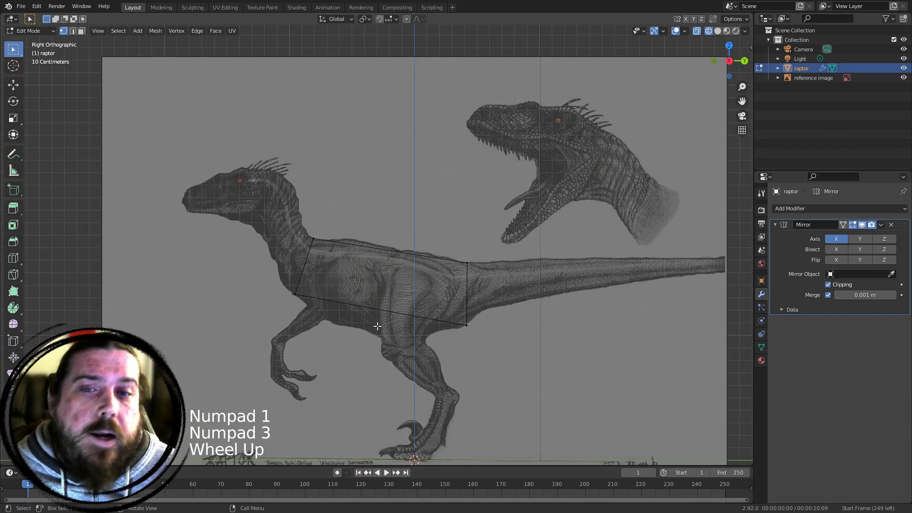
pyautogui.scroll(2, 376, 362)
pyautogui.moveTo(375, 362); pyautogui.dragTo(306, 179, button='middle')
pyautogui.press('KP_3')
pyautogui.scroll(1, 339, 321)
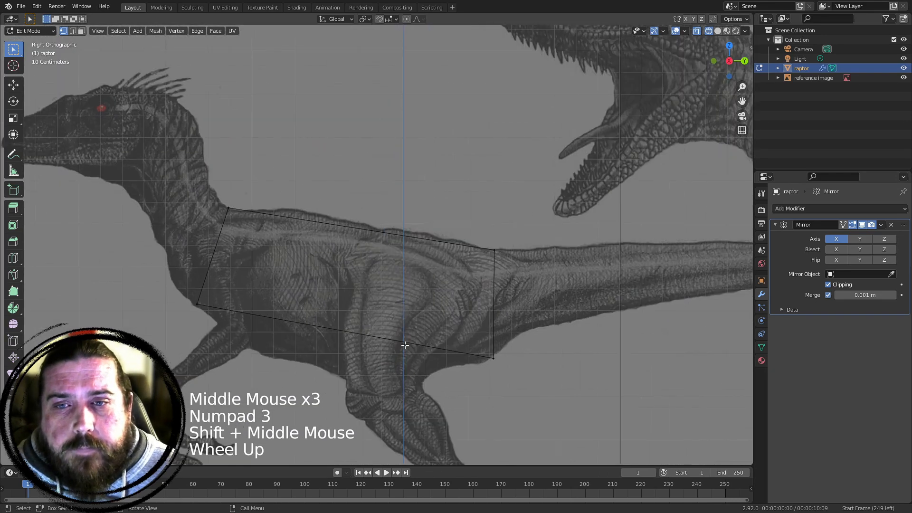
pyautogui.hotkey('ctrl', 'r')
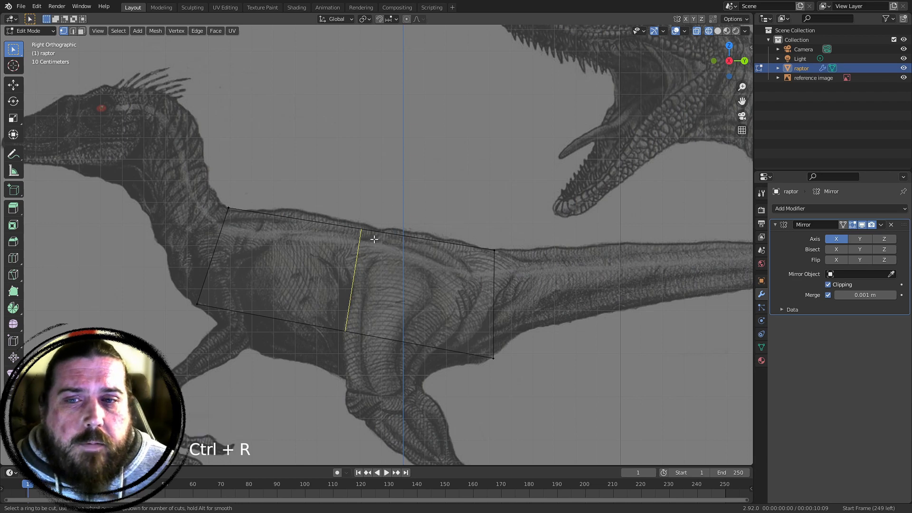
pyautogui.click(384, 225)
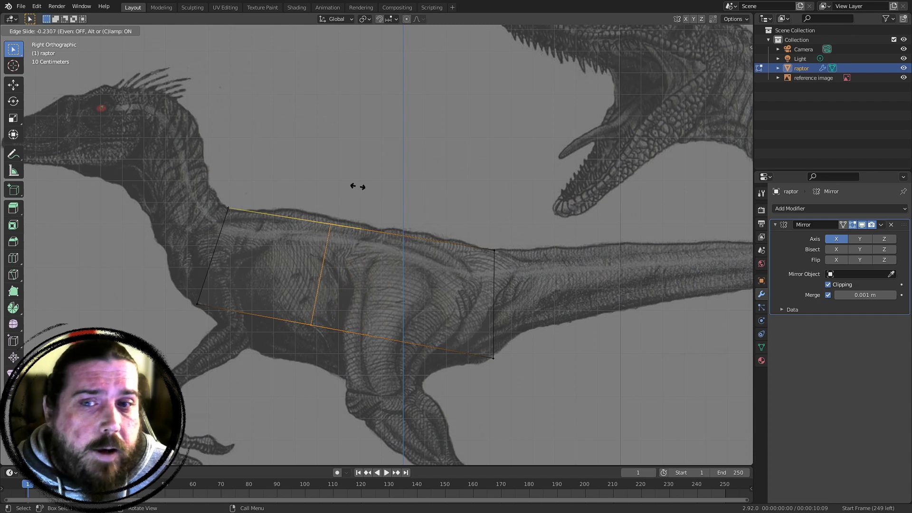
pyautogui.click(418, 228)
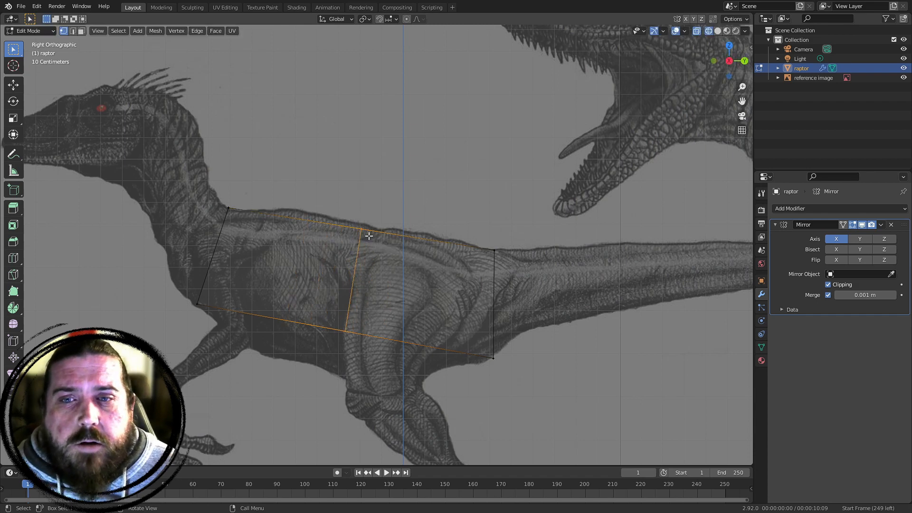
# Move the middle loop's upper vertices onto the back line and its lower vertices down to the belly outline
pyautogui.keyDown('shift'); pyautogui.moveTo(369, 236); pyautogui.dragTo(328, 198, button='middle'); pyautogui.keyUp('shift')
pyautogui.click(321, 191)
pyautogui.press('g')
pyautogui.click(332, 262)
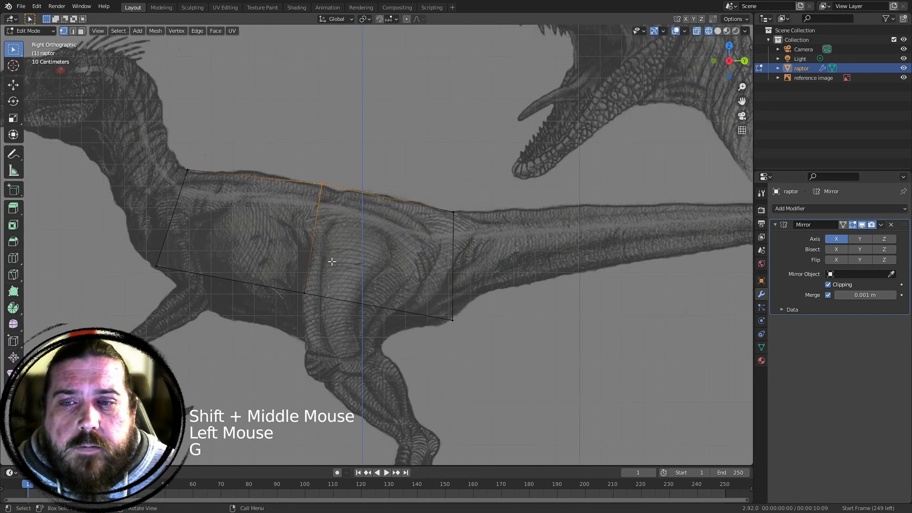
pyautogui.click(304, 294)
pyautogui.press('g')
pyautogui.click(290, 332)
# Nudge the middle loop's upper vertices slightly toward the head to follow the drawn back line
pyautogui.keyDown('shift'); pyautogui.middleClick(378, 221); pyautogui.keyUp('shift')
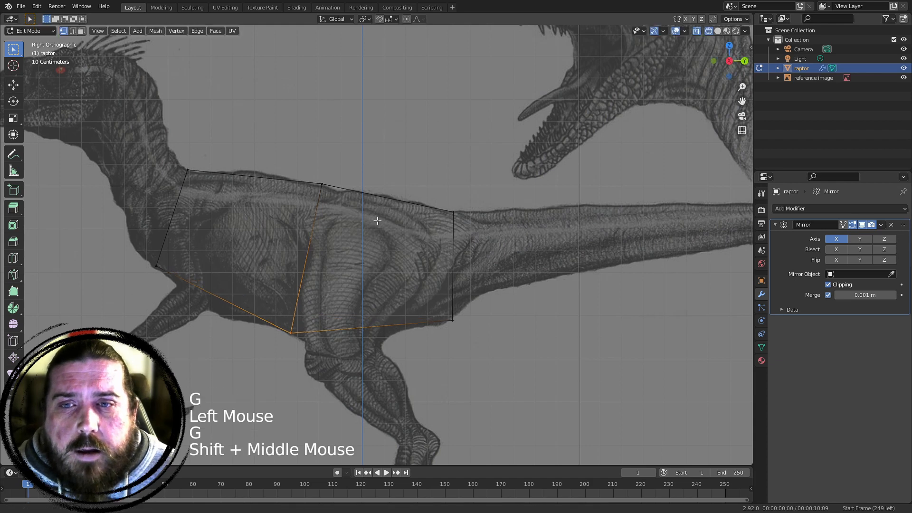
pyautogui.keyDown('shift'); pyautogui.moveTo(377, 220); pyautogui.dragTo(338, 274, button='middle'); pyautogui.keyUp('shift')
pyautogui.keyDown('shift'); pyautogui.moveTo(355, 236); pyautogui.dragTo(514, 182, button='middle'); pyautogui.keyUp('shift')
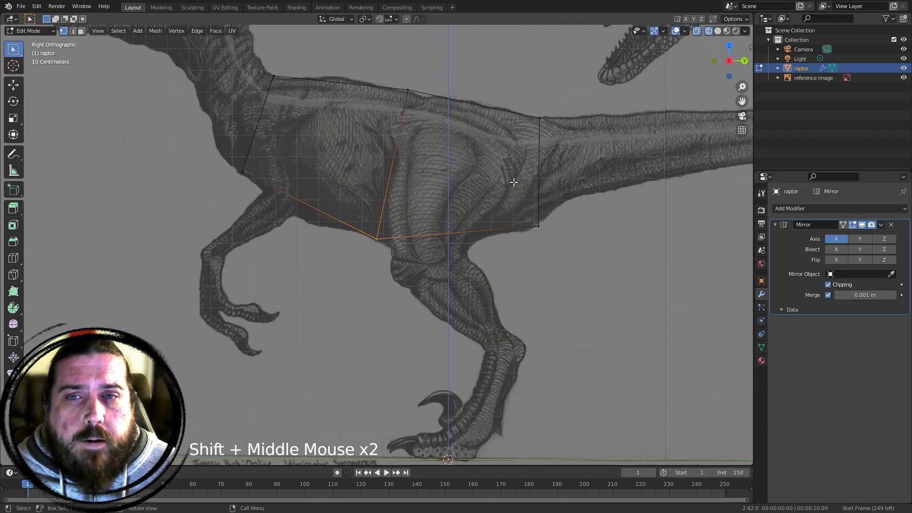
pyautogui.keyDown('shift'); pyautogui.moveTo(407, 96); pyautogui.dragTo(405, 111, button='middle'); pyautogui.keyUp('shift')
pyautogui.click(406, 106)
pyautogui.press('g')
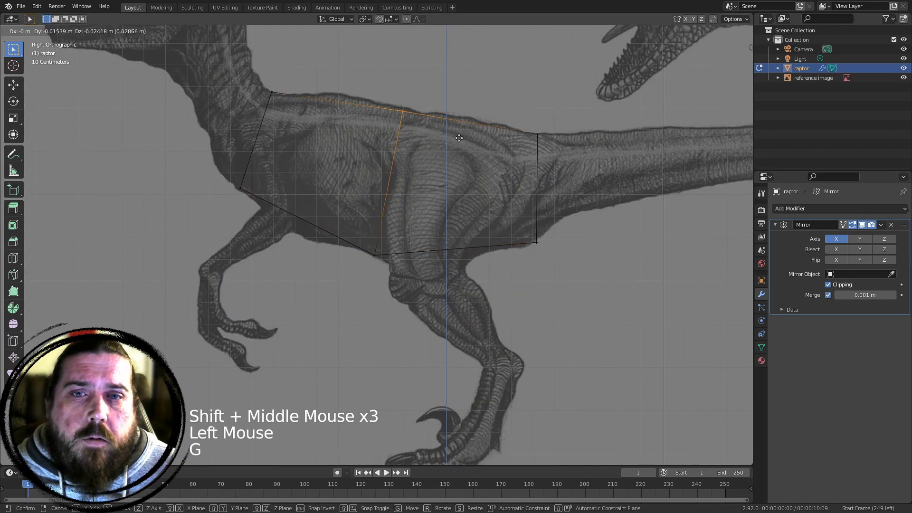
pyautogui.click(460, 138)
# Add a loop cut midway through the front torso section and move its upper and lower vertices onto the back and belly outlines
pyautogui.keyDown('shift'); pyautogui.moveTo(537, 151); pyautogui.dragTo(556, 221, button='middle'); pyautogui.keyUp('shift')
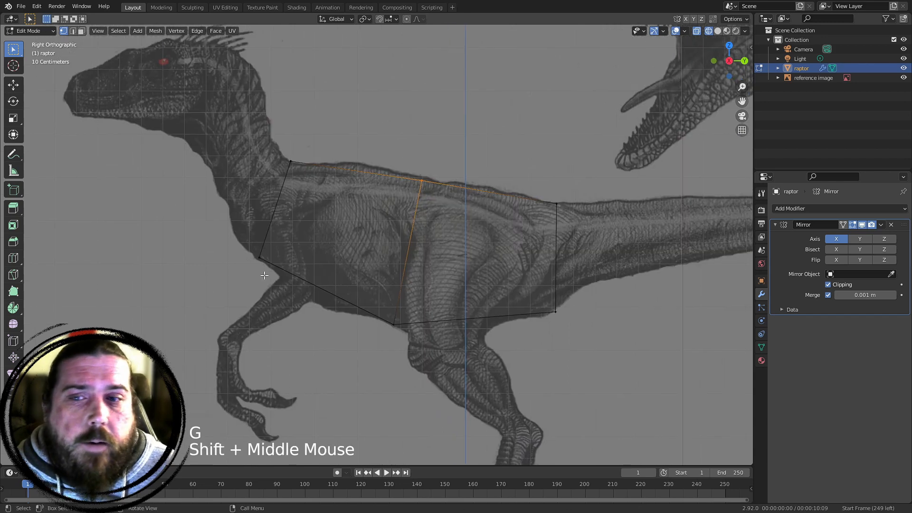
pyautogui.keyDown('shift'); pyautogui.moveTo(265, 275); pyautogui.dragTo(300, 316, button='middle'); pyautogui.keyUp('shift')
pyautogui.hotkey('ctrl', 'r')
pyautogui.click(391, 213)
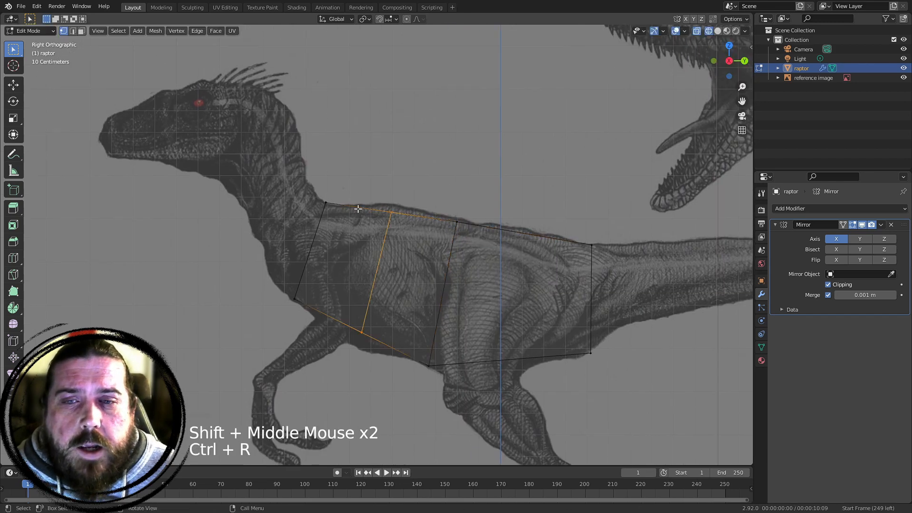
pyautogui.press('g')
pyautogui.click(401, 217)
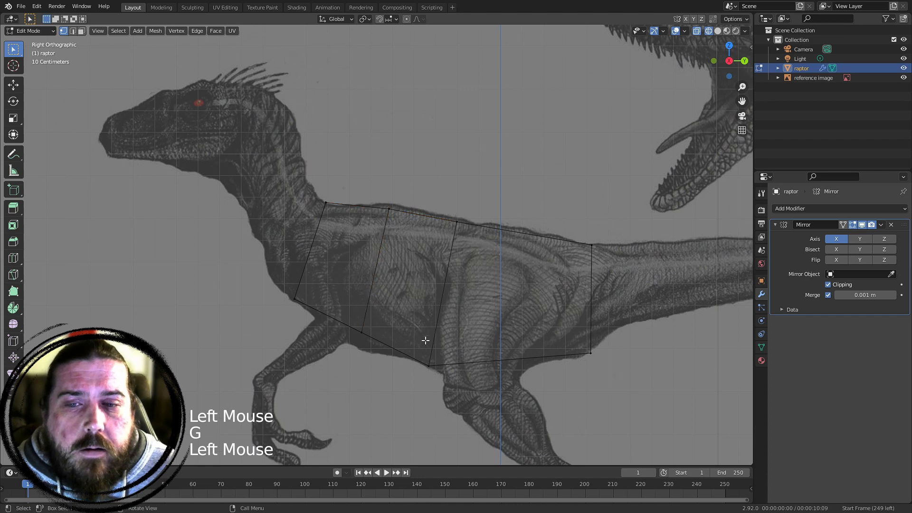
pyautogui.press('g')
pyautogui.click(385, 306)
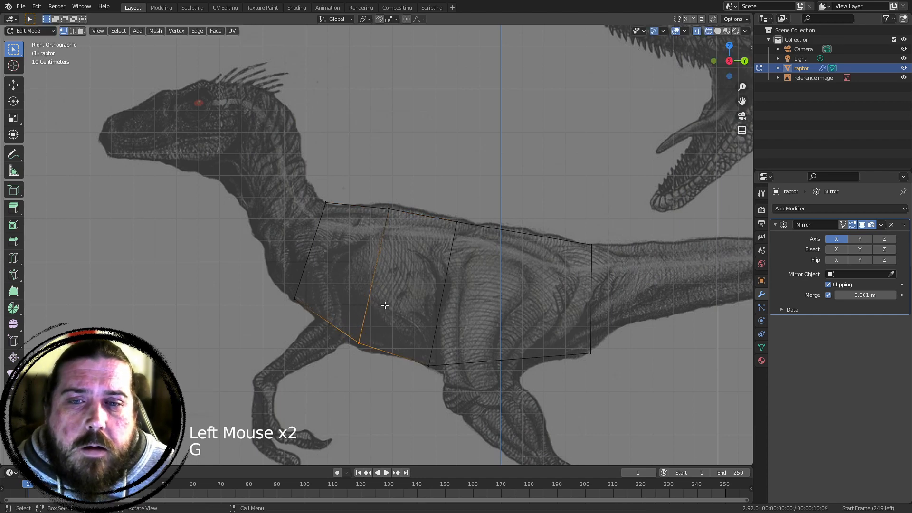
pyautogui.press('g')
# Add a loop cut midway through the rear torso section and fit its upper and lower vertices to the back and thigh outlines
pyautogui.keyDown('shift'); pyautogui.moveTo(492, 197); pyautogui.dragTo(387, 204, button='middle'); pyautogui.keyUp('shift')
pyautogui.hotkey('ctrl', 'r')
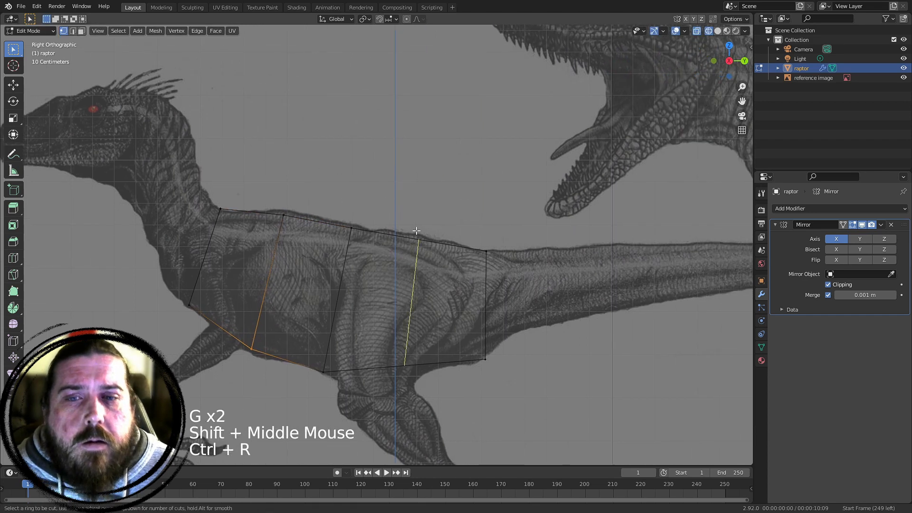
pyautogui.click(394, 227)
pyautogui.press('g')
pyautogui.press('g')
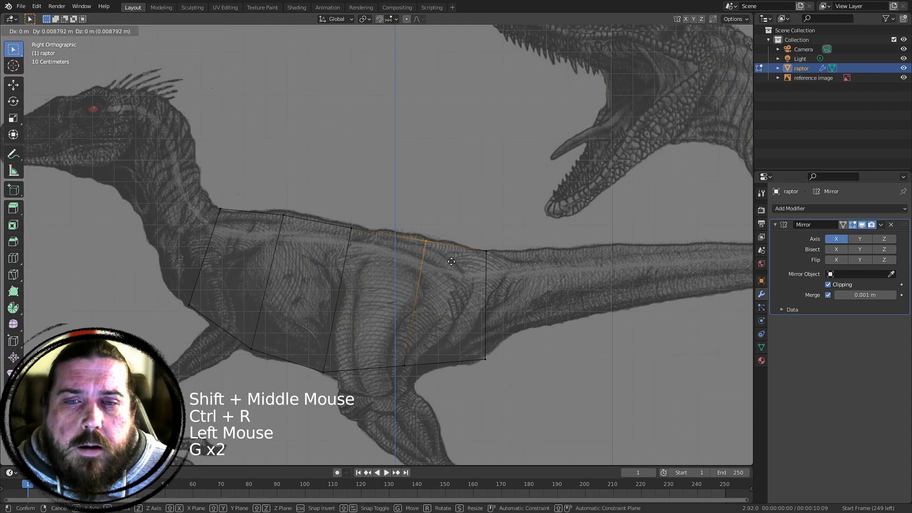
pyautogui.click(449, 359)
pyautogui.press('g')
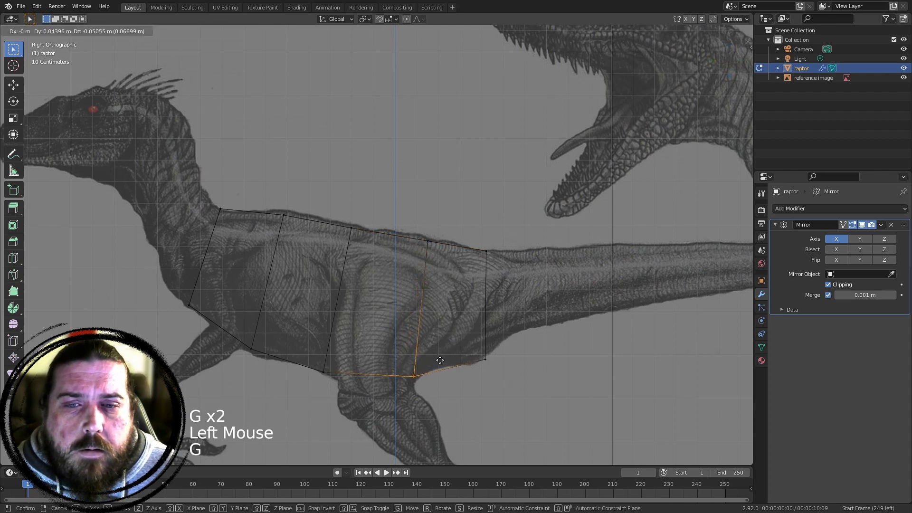
pyautogui.click(440, 359)
# Select all vertices on the body's outer side and scale them along Z to about 0.7, tapering the flank
pyautogui.scroll(-2, 598, 214)
pyautogui.keyDown('shift'); pyautogui.moveTo(604, 247); pyautogui.dragTo(620, 249, button='middle'); pyautogui.keyUp('shift')
pyautogui.moveTo(504, 242); pyautogui.dragTo(466, 295, button='middle')
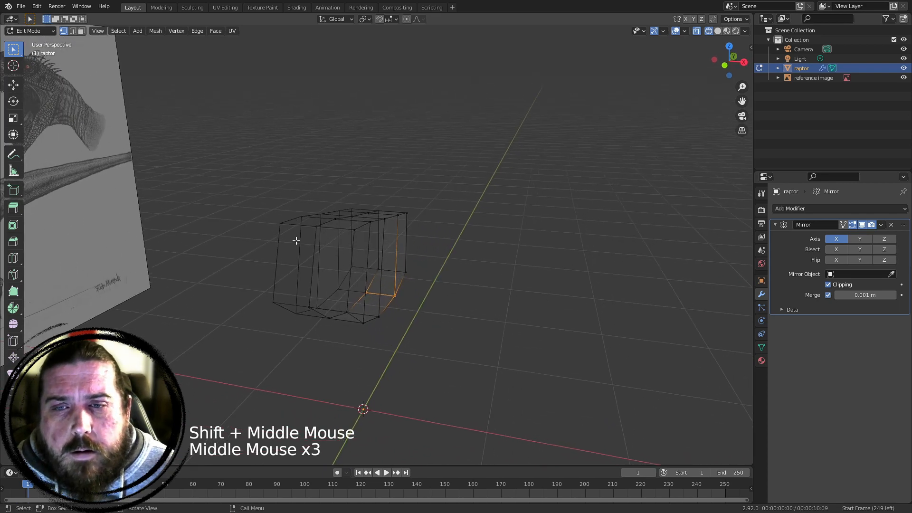
pyautogui.moveTo(332, 236); pyautogui.dragTo(367, 229, button='middle')
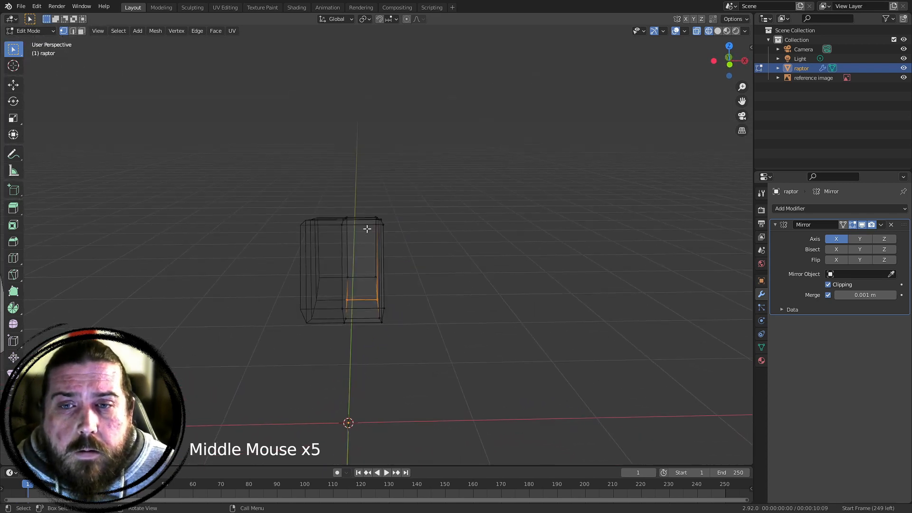
pyautogui.moveTo(380, 197); pyautogui.dragTo(360, 225, button='middle')
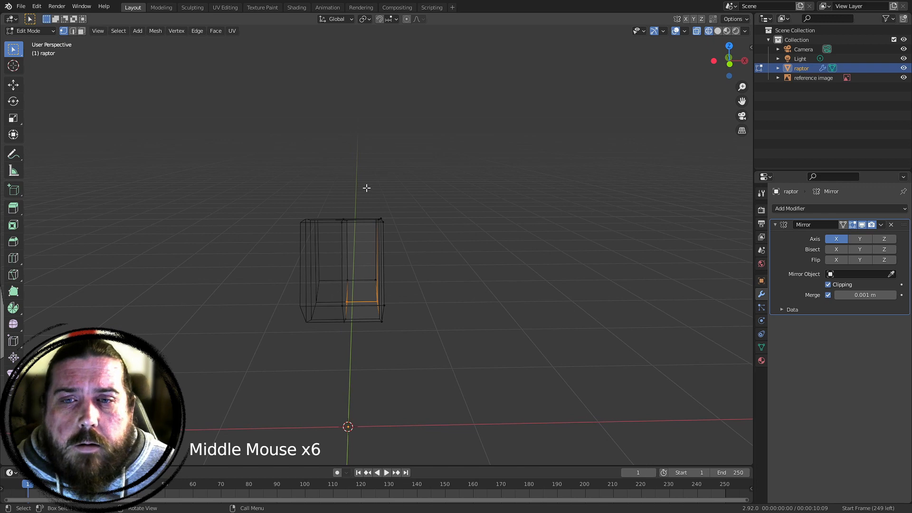
pyautogui.moveTo(365, 182); pyautogui.dragTo(475, 370)
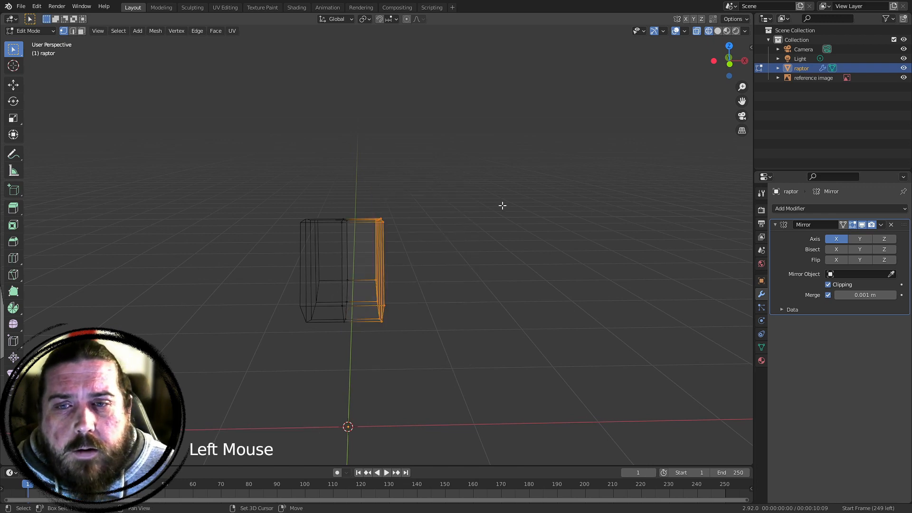
pyautogui.keyDown('shift'); pyautogui.moveTo(503, 204); pyautogui.dragTo(517, 187, button='middle'); pyautogui.keyUp('shift')
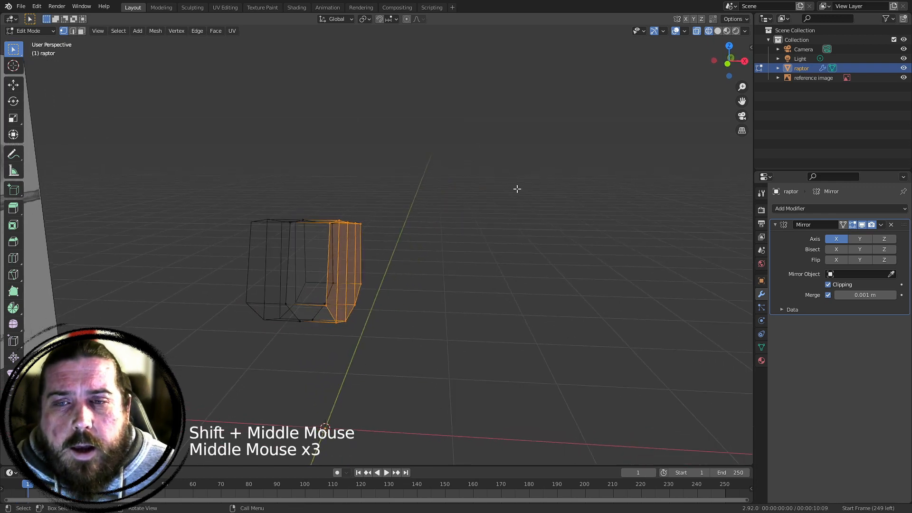
pyautogui.press('s')
pyautogui.press('z')
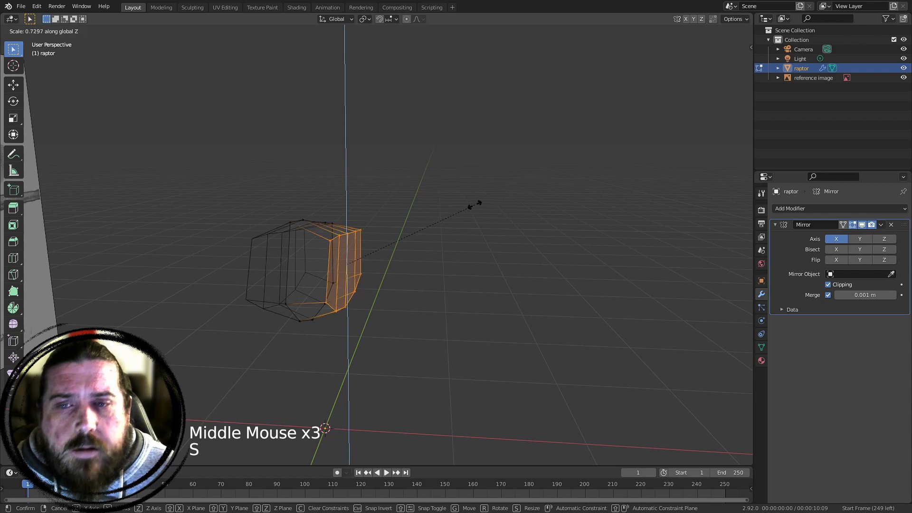
pyautogui.click(469, 203)
# Accept the outer side's Z scaling and display the torso in solid shading
pyautogui.moveTo(470, 203)
pyautogui.mouseDown(button='middle')
pyautogui.moveTo(480, 235)
pyautogui.moveTo(374, 219)
pyautogui.moveTo(491, 271)
pyautogui.moveTo(434, 264)
pyautogui.moveTo(377, 216)
pyautogui.moveTo(417, 201)
pyautogui.moveTo(387, 273)
pyautogui.mouseUp(button='middle')
pyautogui.press('KP_1')
pyautogui.press('KP_3')
pyautogui.click(434, 265)
pyautogui.press('z')
pyautogui.press('z')
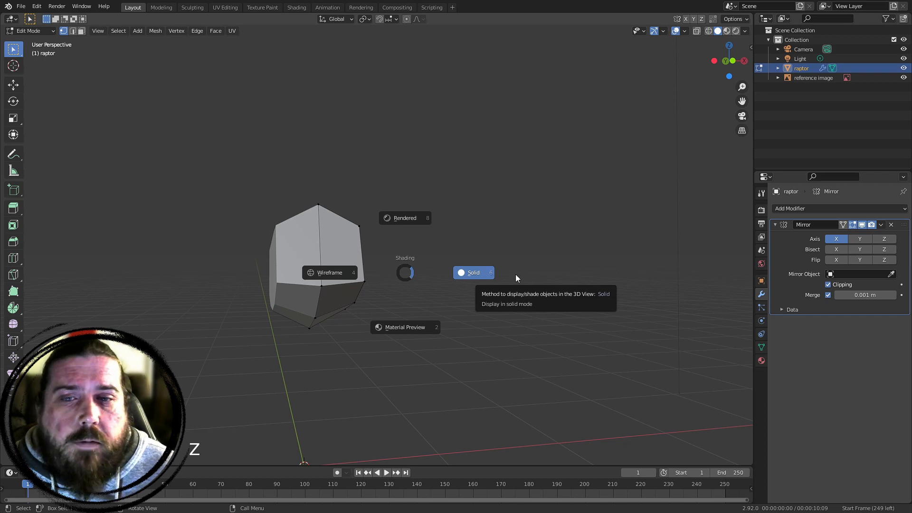
# Examine the torso's form from several angles in wireframe, solid and rendered shading
pyautogui.moveTo(529, 280)
pyautogui.keyDown('shift'); pyautogui.mouseDown(button='middle')
pyautogui.moveTo(487, 264)
pyautogui.moveTo(495, 244)
pyautogui.moveTo(475, 238)
pyautogui.moveTo(448, 300)
pyautogui.mouseUp(button='middle'); pyautogui.keyUp('shift')
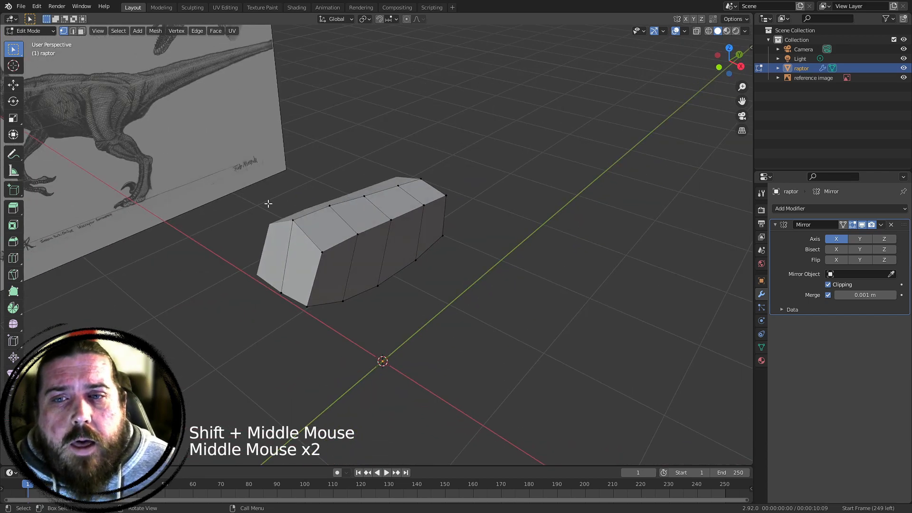
pyautogui.moveTo(268, 204)
pyautogui.mouseDown(button='middle')
pyautogui.moveTo(460, 291)
pyautogui.moveTo(434, 316)
pyautogui.moveTo(427, 284)
pyautogui.moveTo(493, 247)
pyautogui.moveTo(526, 249)
pyautogui.mouseUp(button='middle')
pyautogui.press('z')
pyautogui.moveTo(327, 235)
pyautogui.mouseDown(button='middle')
pyautogui.moveTo(418, 234)
pyautogui.moveTo(394, 231)
pyautogui.mouseUp(button='middle')
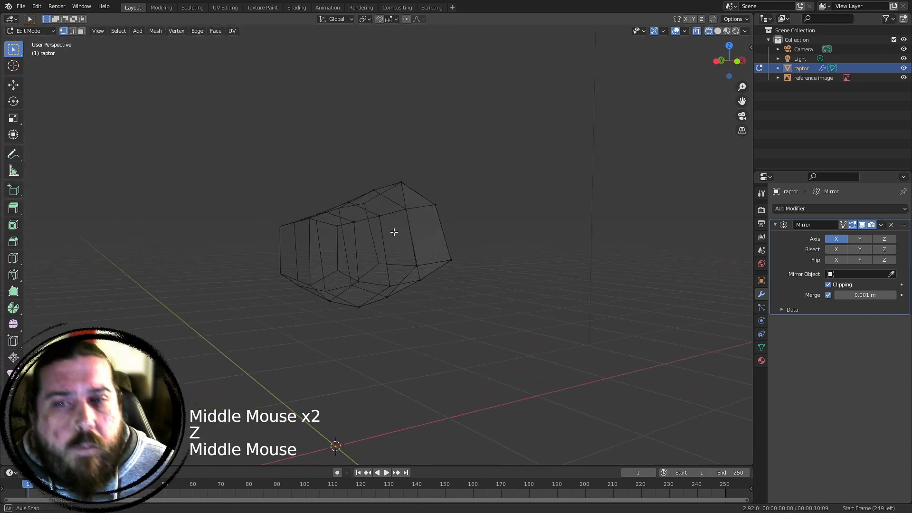
pyautogui.press('z')
pyautogui.moveTo(528, 271); pyautogui.dragTo(456, 279, button='middle')
pyautogui.press('z')
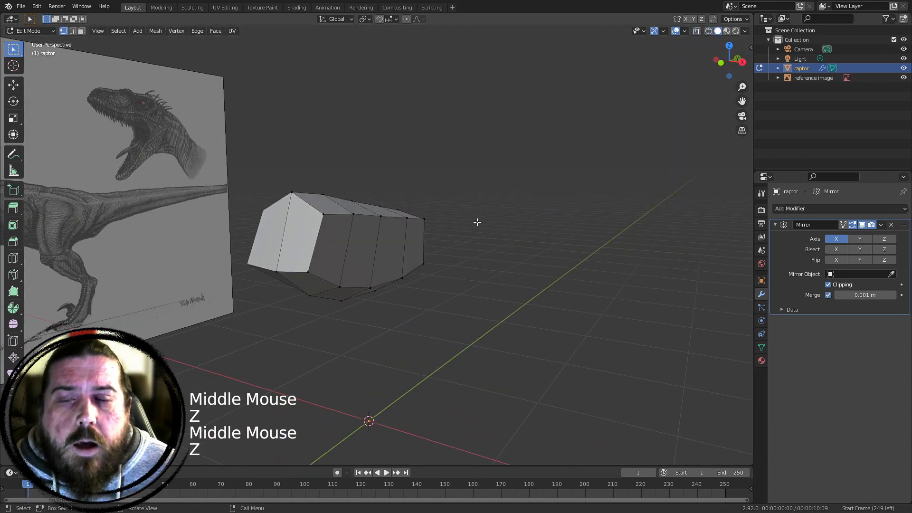
pyautogui.press('z')
pyautogui.click(487, 281)
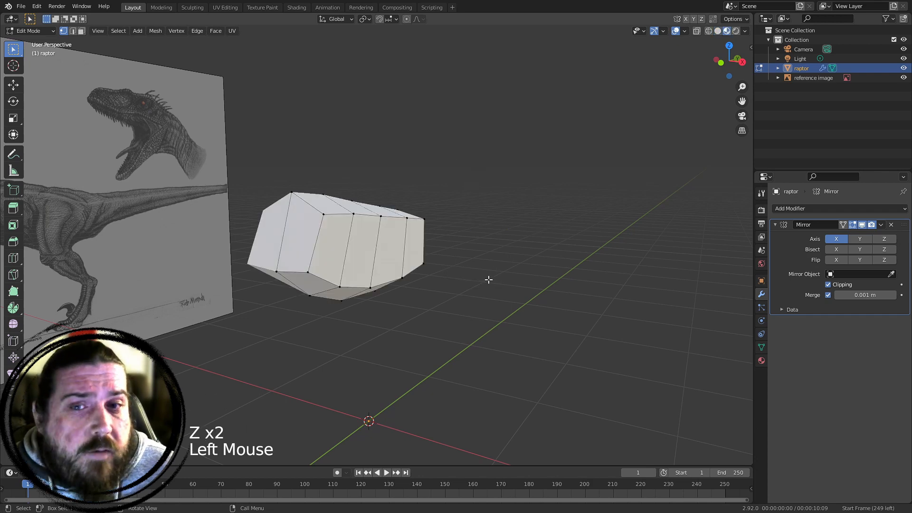
pyautogui.moveTo(487, 279)
pyautogui.mouseDown(button='middle')
pyautogui.moveTo(475, 251)
pyautogui.moveTo(495, 226)
pyautogui.moveTo(445, 231)
pyautogui.mouseUp(button='middle')
pyautogui.press('z')
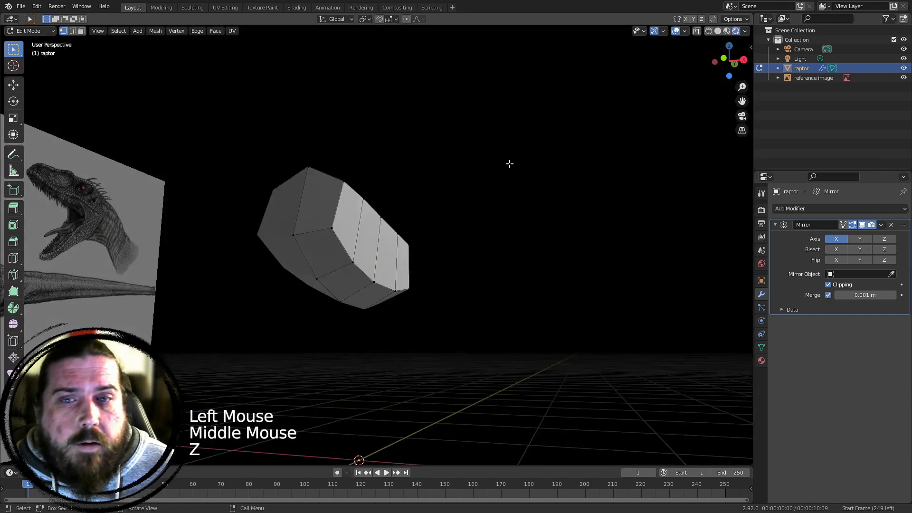
pyautogui.moveTo(509, 163)
pyautogui.mouseDown(button='middle')
pyautogui.moveTo(593, 171)
pyautogui.moveTo(586, 210)
pyautogui.moveTo(494, 214)
pyautogui.moveTo(694, 255)
pyautogui.moveTo(618, 240)
pyautogui.moveTo(460, 258)
pyautogui.moveTo(514, 176)
pyautogui.mouseUp(button='middle')
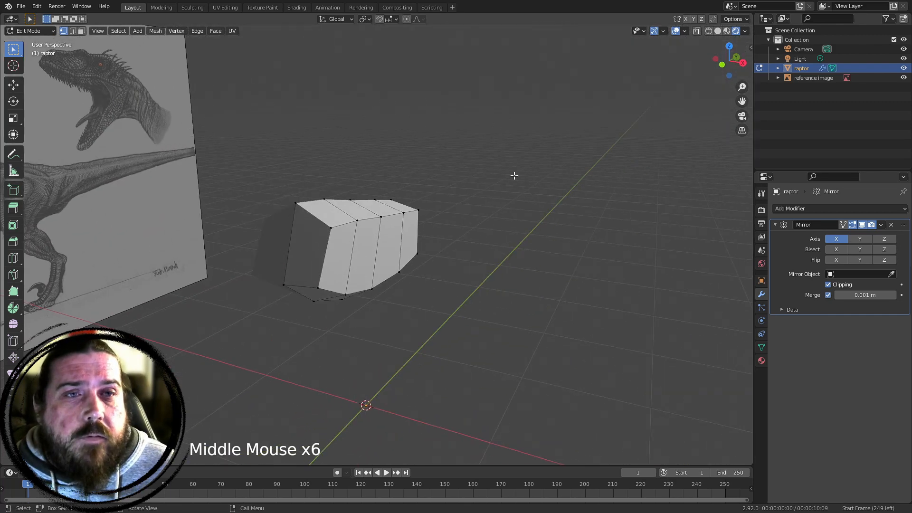
pyautogui.moveTo(286, 298); pyautogui.dragTo(413, 232, button='middle')
pyautogui.press('z')
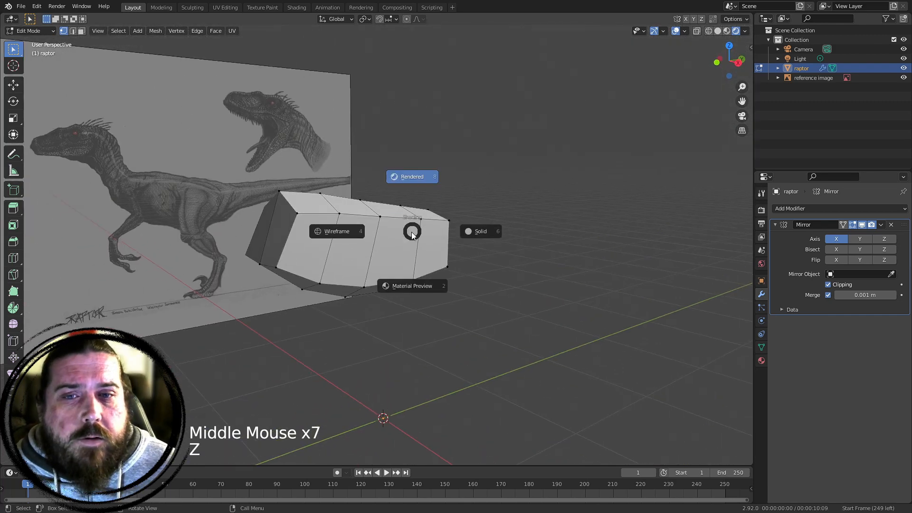
pyautogui.press('z')
pyautogui.press('z')
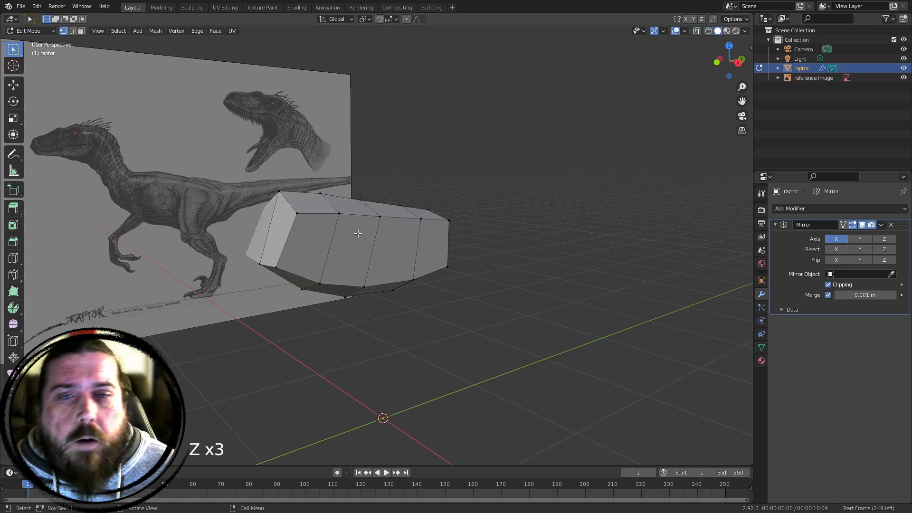
pyautogui.moveTo(427, 238)
pyautogui.mouseDown(button='middle')
pyautogui.moveTo(355, 266)
pyautogui.moveTo(315, 304)
pyautogui.mouseUp(button='middle')
pyautogui.moveTo(315, 304); pyautogui.dragTo(376, 259, button='middle')
pyautogui.press('z')
pyautogui.moveTo(527, 347)
pyautogui.mouseDown(button='middle')
pyautogui.moveTo(459, 371)
pyautogui.moveTo(438, 348)
pyautogui.mouseUp(button='middle')
pyautogui.press('z')
pyautogui.moveTo(596, 265)
pyautogui.mouseDown(button='middle')
pyautogui.moveTo(434, 281)
pyautogui.moveTo(299, 316)
pyautogui.moveTo(370, 290)
pyautogui.mouseUp(button='middle')
# Select the two outer vertices of the torso's front end and scale them closer together
pyautogui.moveTo(371, 290)
pyautogui.keyDown('shift'); pyautogui.mouseDown(button='middle')
pyautogui.moveTo(443, 268)
pyautogui.moveTo(400, 247)
pyautogui.mouseUp(button='middle'); pyautogui.keyUp('shift')
pyautogui.scroll(3, 409, 257)
pyautogui.moveTo(399, 247); pyautogui.dragTo(332, 230, button='middle')
pyautogui.moveTo(333, 230); pyautogui.dragTo(315, 230, button='middle')
pyautogui.moveTo(176, 168); pyautogui.dragTo(307, 313)
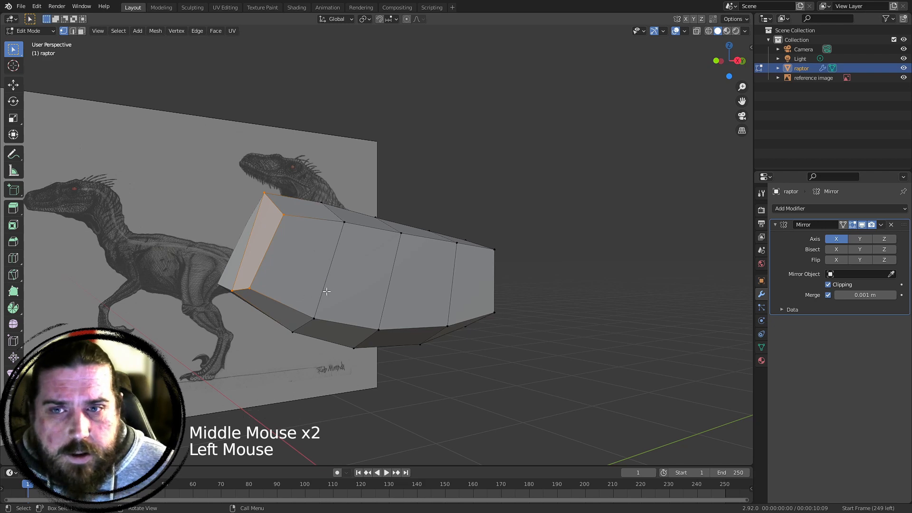
pyautogui.moveTo(307, 313); pyautogui.dragTo(397, 257, button='middle')
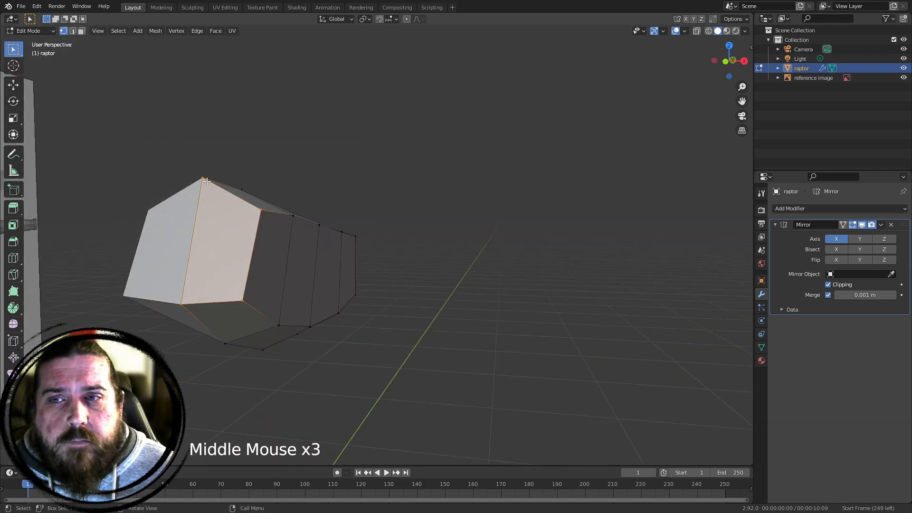
pyautogui.moveTo(229, 260); pyautogui.dragTo(277, 256, button='middle')
pyautogui.click(269, 270)
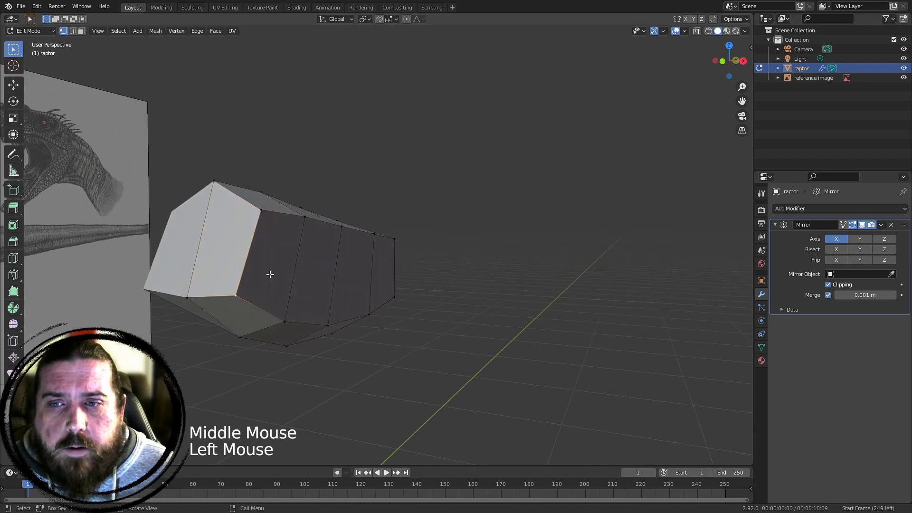
pyautogui.keyDown('shift'); pyautogui.click(264, 209); pyautogui.keyUp('shift')
pyautogui.press('s')
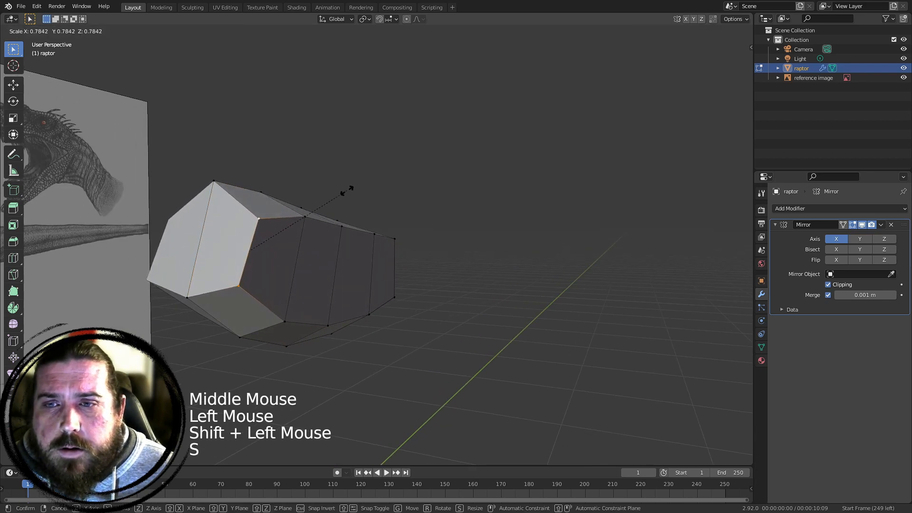
pyautogui.press('s')
pyautogui.moveTo(387, 179); pyautogui.dragTo(447, 232, button='middle')
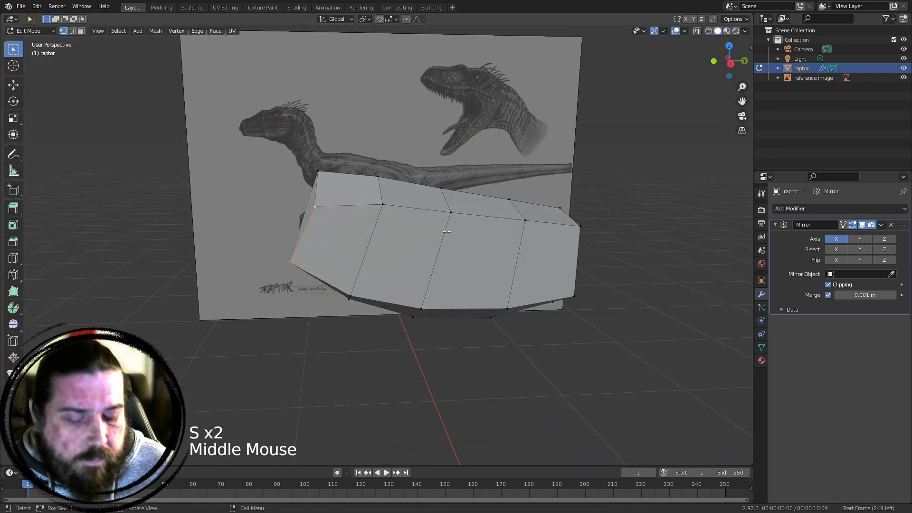
# Move the front end's outer vertices inward along X by about 0.04 m to narrow the chest
pyautogui.press('KP_3')
pyautogui.moveTo(277, 210); pyautogui.dragTo(342, 247, button='middle')
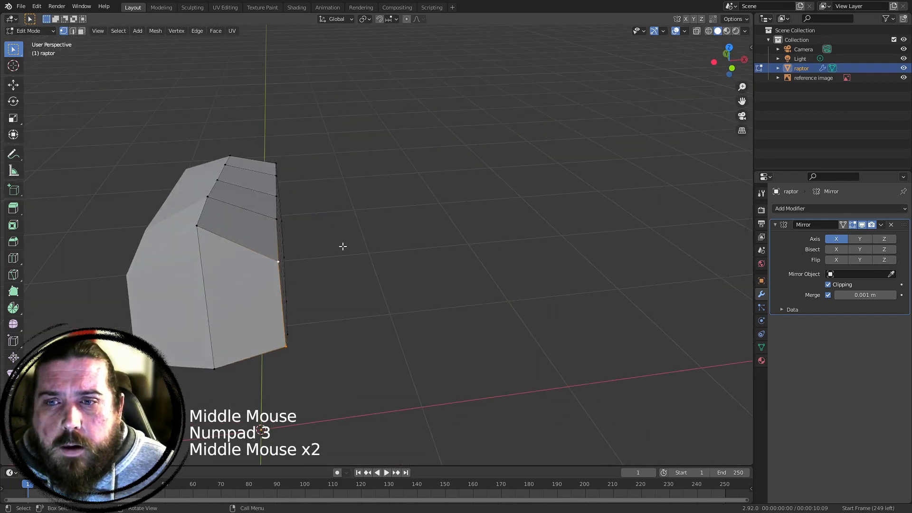
pyautogui.press('g')
pyautogui.click(354, 339)
pyautogui.press('g')
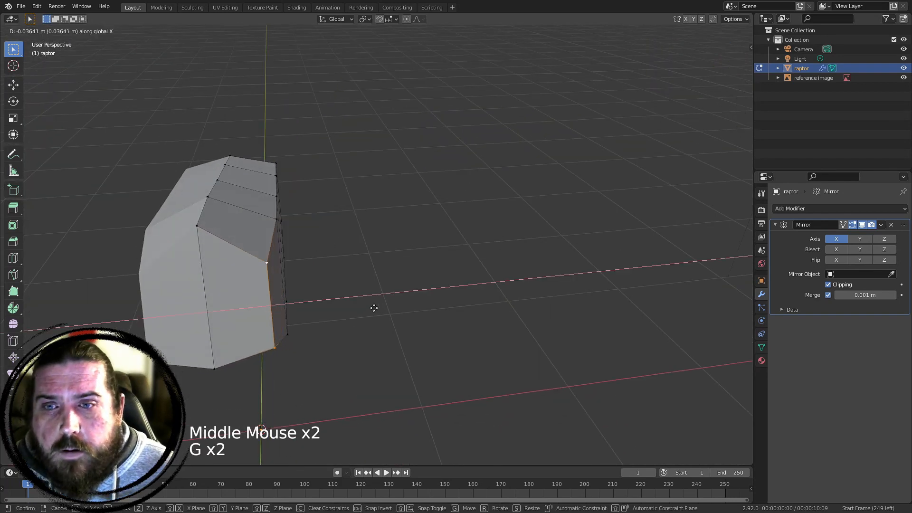
pyautogui.keyDown('shift'); pyautogui.moveTo(362, 306); pyautogui.dragTo(281, 220, button='middle'); pyautogui.keyUp('shift')
# Select the four outer vertices of the second side section from the front and move them along X to reshape the ribcage
pyautogui.moveTo(231, 159); pyautogui.dragTo(315, 263)
pyautogui.moveTo(302, 297); pyautogui.dragTo(242, 283, button='middle')
pyautogui.click(242, 282)
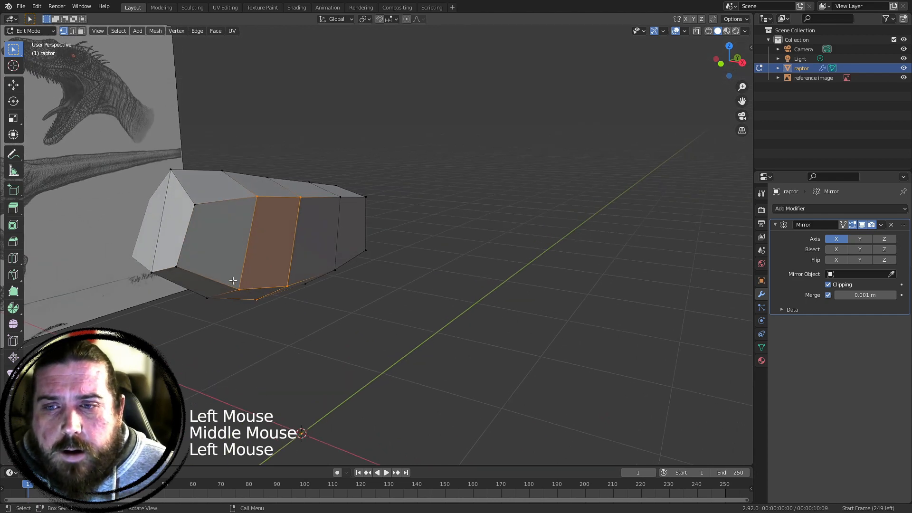
pyautogui.click(233, 281)
pyautogui.keyDown('shift'); pyautogui.click(300, 272); pyautogui.keyUp('shift')
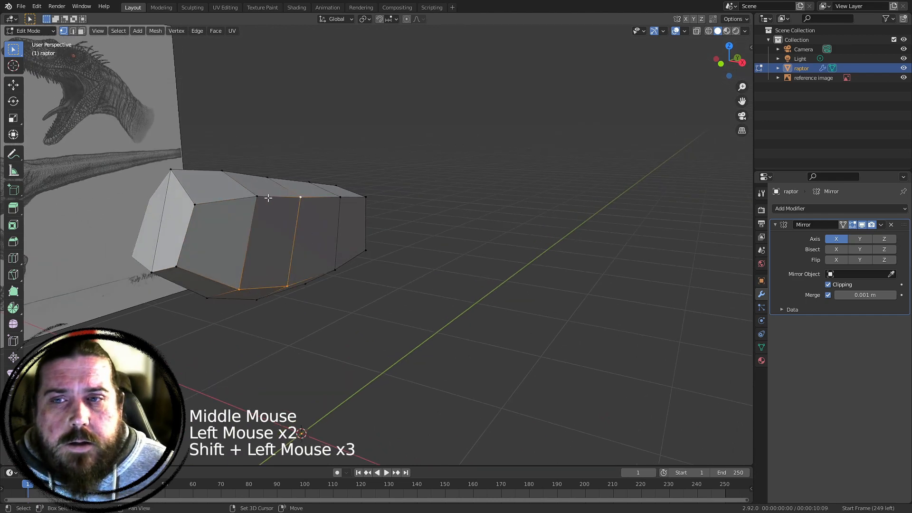
pyautogui.keyDown('shift'); pyautogui.click(269, 198); pyautogui.keyUp('shift')
pyautogui.moveTo(269, 199); pyautogui.dragTo(318, 232, button='middle')
pyautogui.keyDown('shift'); pyautogui.moveTo(228, 183); pyautogui.dragTo(235, 209, button='middle'); pyautogui.keyUp('shift')
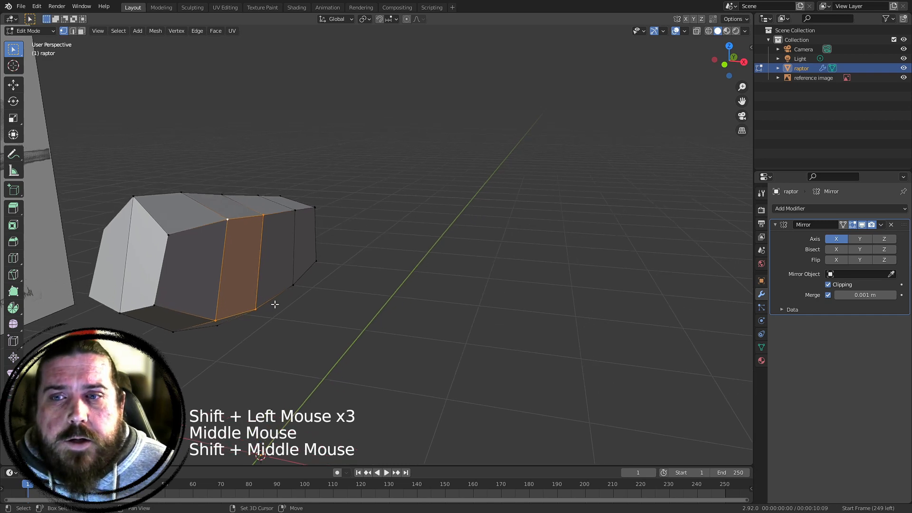
pyautogui.keyDown('shift'); pyautogui.moveTo(275, 305); pyautogui.dragTo(280, 310, button='middle'); pyautogui.keyUp('shift')
pyautogui.moveTo(274, 265); pyautogui.dragTo(276, 265, button='middle')
pyautogui.press('g')
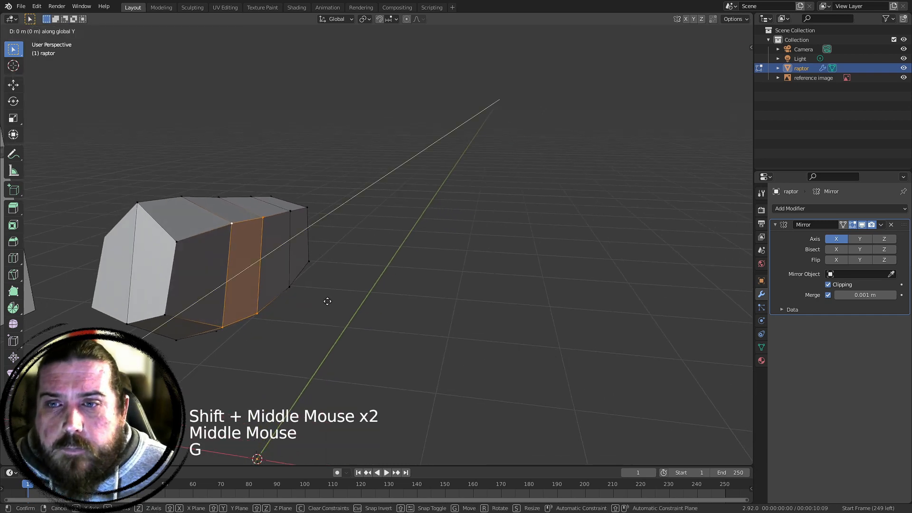
pyautogui.press('x')
pyautogui.click(342, 300)
pyautogui.moveTo(360, 295); pyautogui.dragTo(287, 331, button='middle')
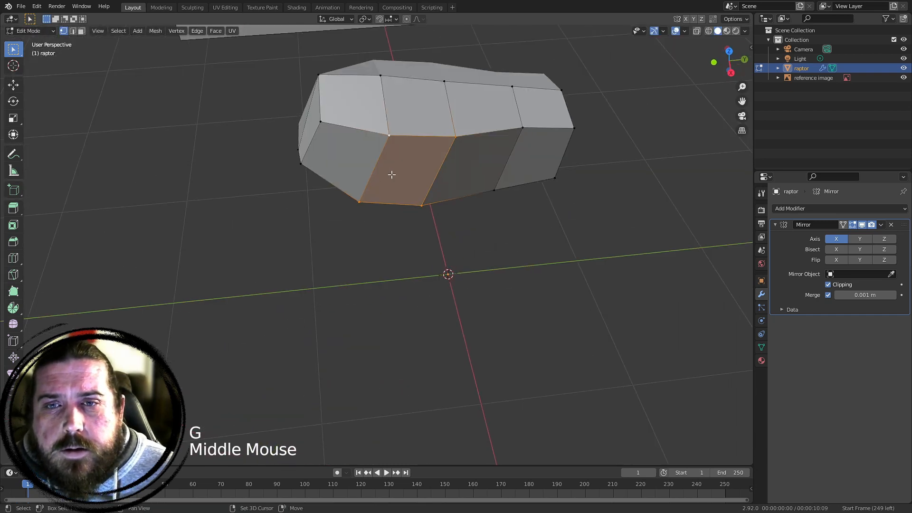
# Select the four outer vertices of the rearmost side section and move them inward along X to narrow the hips
pyautogui.keyDown('shift'); pyautogui.moveTo(393, 176); pyautogui.dragTo(328, 240, button='middle'); pyautogui.keyUp('shift')
pyautogui.moveTo(402, 297); pyautogui.dragTo(354, 271, button='middle')
pyautogui.keyDown('shift'); pyautogui.moveTo(524, 254); pyautogui.dragTo(321, 274, button='middle'); pyautogui.keyUp('shift')
pyautogui.click(265, 320)
pyautogui.moveTo(322, 275); pyautogui.dragTo(389, 379)
pyautogui.moveTo(388, 379); pyautogui.dragTo(608, 295, button='middle')
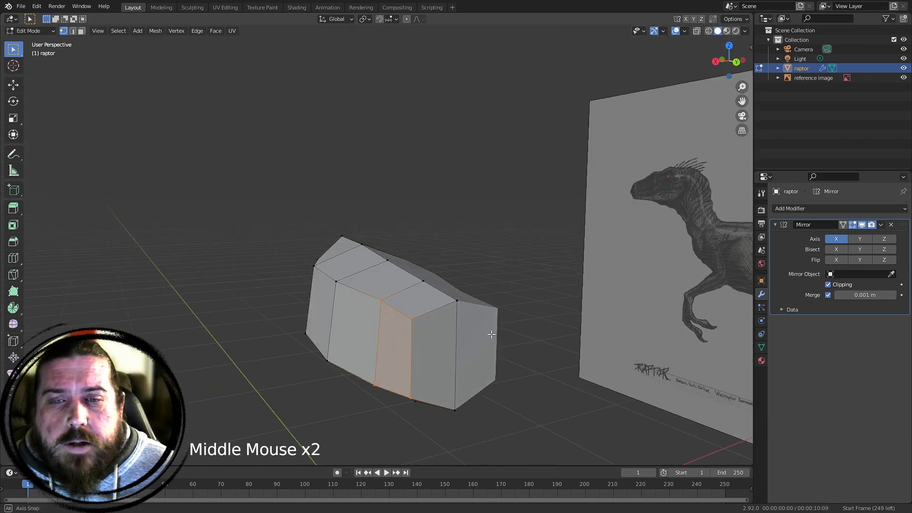
pyautogui.moveTo(593, 255); pyautogui.dragTo(658, 263, button='middle')
pyautogui.moveTo(444, 292); pyautogui.dragTo(312, 287, button='middle')
pyautogui.press('g')
pyautogui.press('x')
pyautogui.click(423, 296)
pyautogui.scroll(-2, 503, 220)
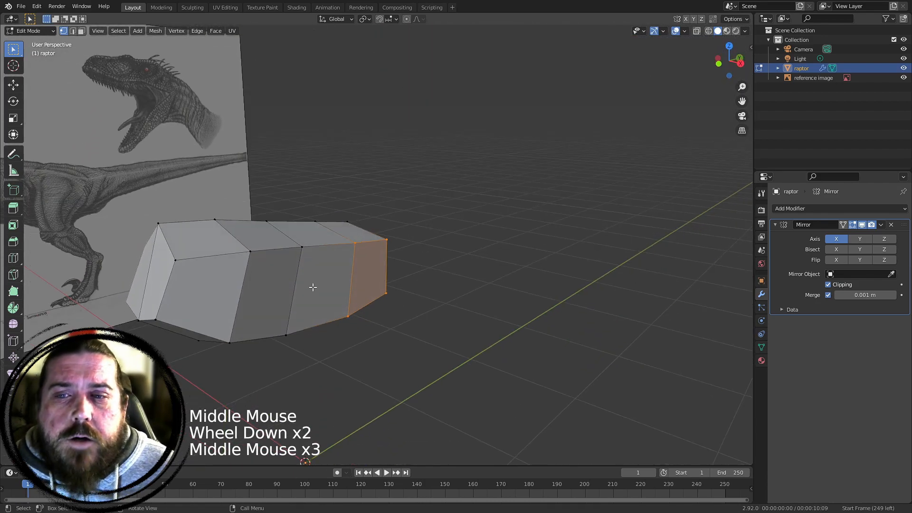
# Select the edge loop in the middle of the torso and adjust its position along X
pyautogui.keyDown('alt'); pyautogui.click(301, 291); pyautogui.keyUp('alt')
pyautogui.moveTo(390, 248)
pyautogui.mouseDown(button='middle')
pyautogui.moveTo(455, 292)
pyautogui.moveTo(389, 315)
pyautogui.moveTo(457, 320)
pyautogui.moveTo(423, 342)
pyautogui.moveTo(405, 342)
pyautogui.moveTo(391, 259)
pyautogui.mouseUp(button='middle')
pyautogui.press('g')
pyautogui.press('x')
pyautogui.click(451, 293)
# Scale the outer vertex pair just before the rear end to about 0.84, and scale the rear end's outer pair closer together
pyautogui.click(389, 316)
pyautogui.click(392, 259)
pyautogui.keyDown('shift'); pyautogui.click(422, 254); pyautogui.keyUp('shift')
pyautogui.press('s')
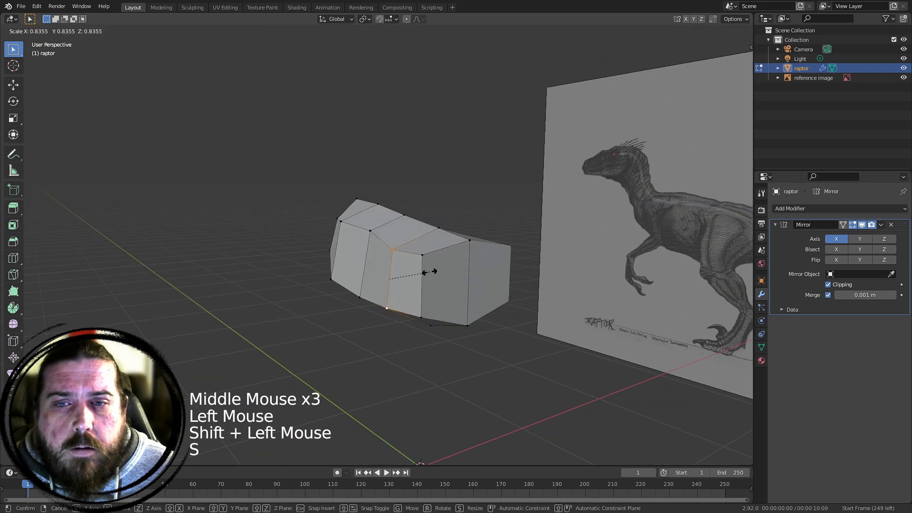
pyautogui.click(428, 272)
pyautogui.keyDown('shift'); pyautogui.click(421, 317); pyautogui.keyUp('shift')
pyautogui.press('s')
pyautogui.click(498, 276)
pyautogui.moveTo(380, 275); pyautogui.dragTo(375, 266, button='middle')
pyautogui.moveTo(375, 266); pyautogui.dragTo(370, 256, button='middle')
pyautogui.moveTo(370, 256); pyautogui.dragTo(363, 247, button='middle')
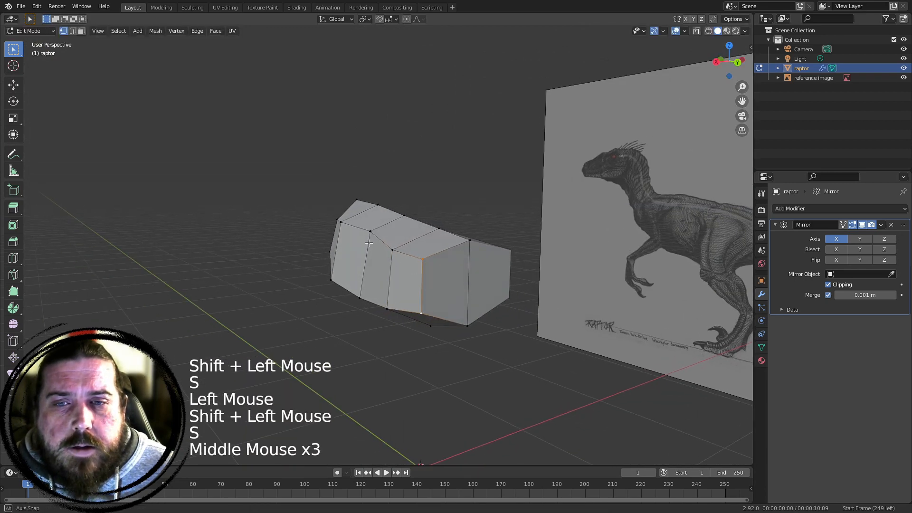
# Select all vertices of the torso's front end in the wireframe side view and extrude them about 0.11 m toward the neck
pyautogui.keyDown('shift'); pyautogui.moveTo(340, 180); pyautogui.dragTo(494, 240, button='middle'); pyautogui.keyUp('shift')
pyautogui.click(386, 214)
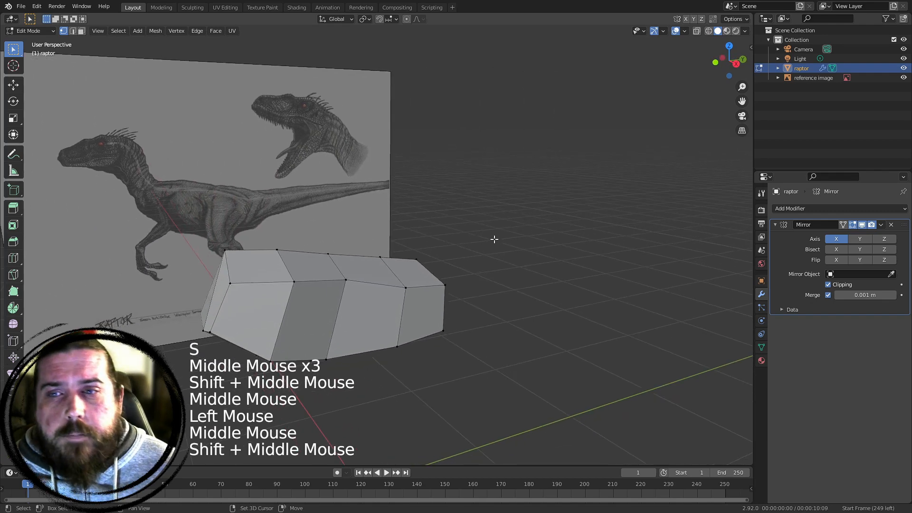
pyautogui.click(534, 214)
pyautogui.press('KP_3')
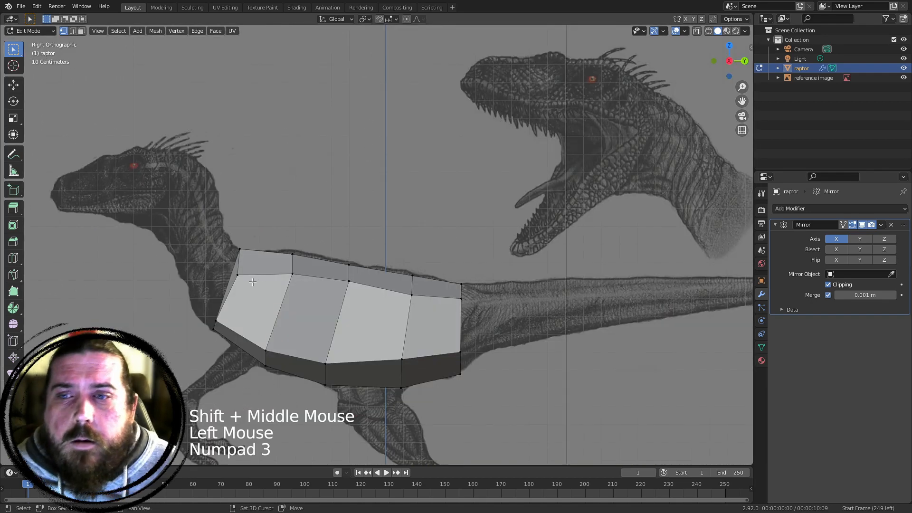
pyautogui.keyDown('shift'); pyautogui.moveTo(252, 282); pyautogui.dragTo(434, 253, button='middle'); pyautogui.keyUp('shift')
pyautogui.scroll(2, 330, 175)
pyautogui.moveTo(331, 175); pyautogui.dragTo(454, 405)
pyautogui.keyDown('shift'); pyautogui.moveTo(426, 138); pyautogui.dragTo(412, 189, button='middle'); pyautogui.keyUp('shift')
pyautogui.keyDown('shift'); pyautogui.moveTo(425, 317); pyautogui.dragTo(424, 263, button='middle'); pyautogui.keyUp('shift')
pyautogui.click(326, 195)
pyautogui.moveTo(305, 183); pyautogui.dragTo(453, 365)
pyautogui.press('z')
pyautogui.moveTo(362, 204); pyautogui.dragTo(371, 233, button='middle')
pyautogui.press('KP_3')
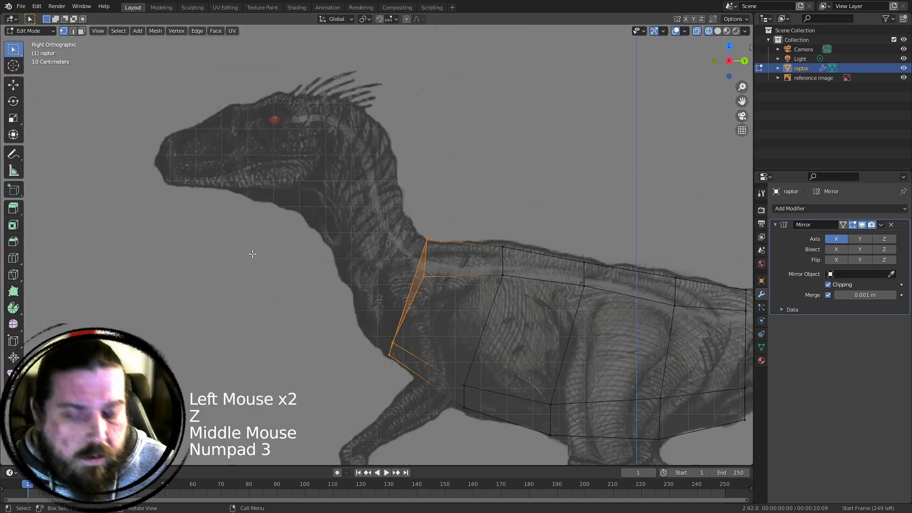
pyautogui.press('e')
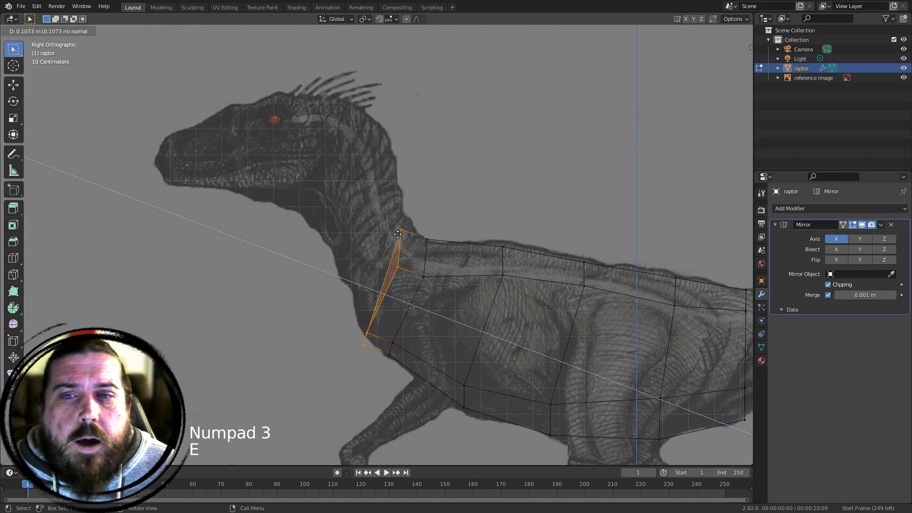
pyautogui.click(435, 163)
# Rotate the extruded neck end to follow the neck's slope, scale it down and move it up about 0.17 m
pyautogui.press('r')
pyautogui.click(470, 234)
pyautogui.press('s')
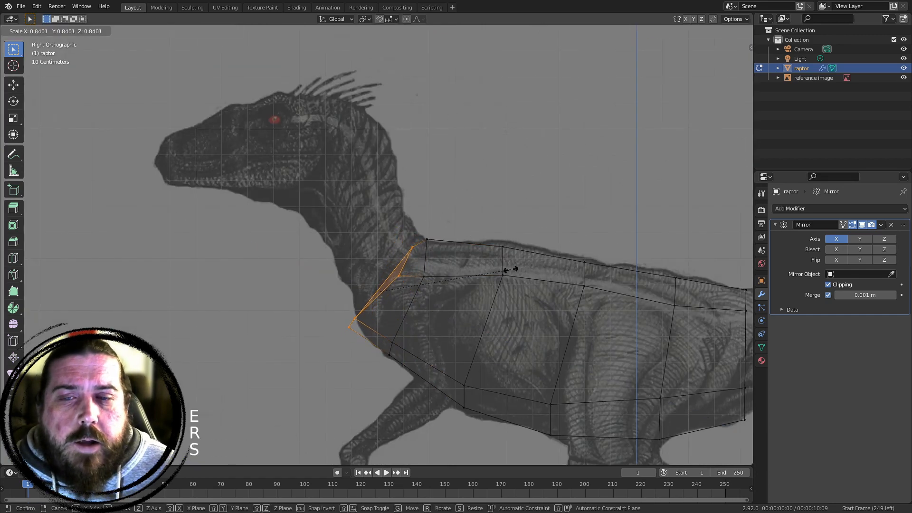
pyautogui.click(491, 266)
pyautogui.press('g')
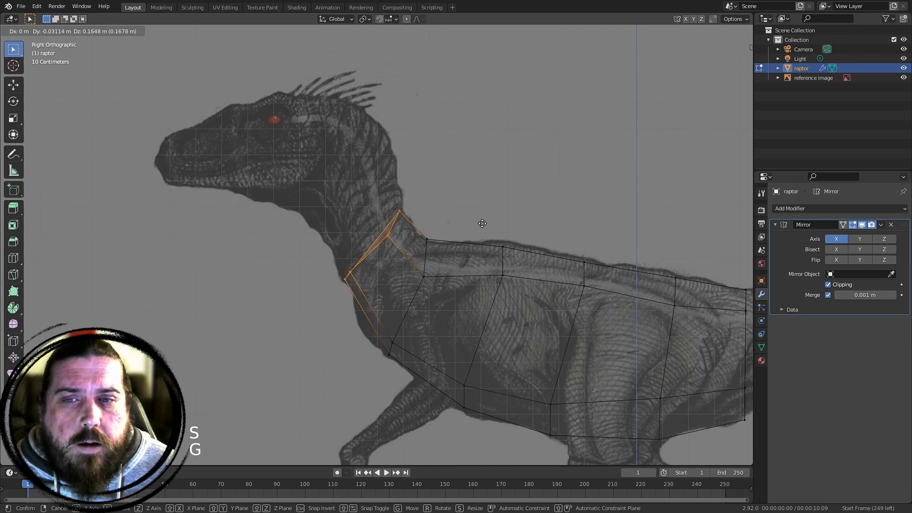
pyautogui.click(488, 222)
# Rotate the neck end about 17° more, then scale and move it to match the outline at the neck's base
pyautogui.press('r')
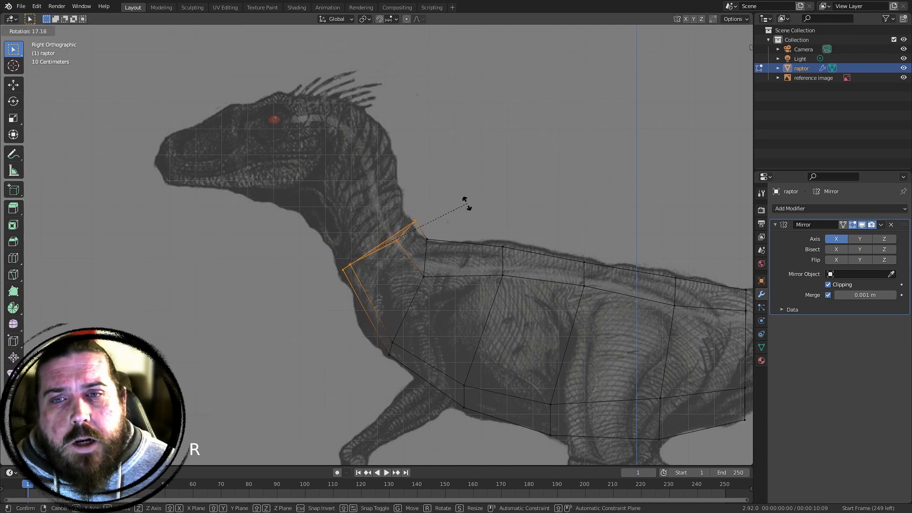
pyautogui.click(518, 214)
pyautogui.press('s')
pyautogui.click(542, 238)
pyautogui.press('g')
pyautogui.click(524, 237)
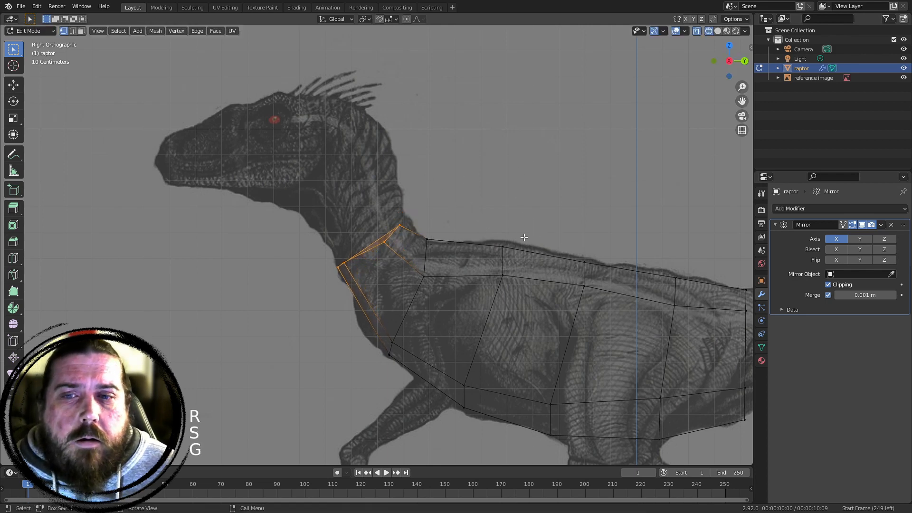
pyautogui.press('s')
pyautogui.click(469, 156)
pyautogui.press('g')
pyautogui.click(471, 151)
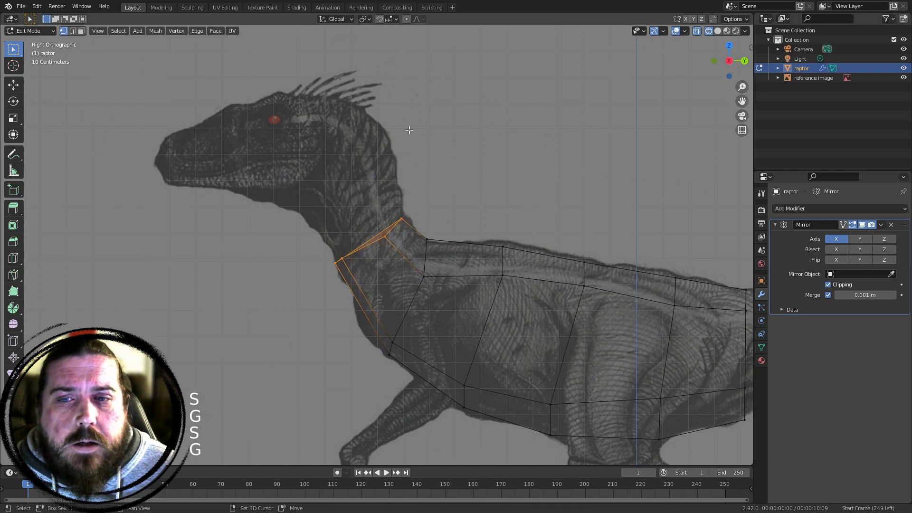
pyautogui.keyDown('shift'); pyautogui.moveTo(412, 129); pyautogui.dragTo(468, 176, button='middle'); pyautogui.keyUp('shift')
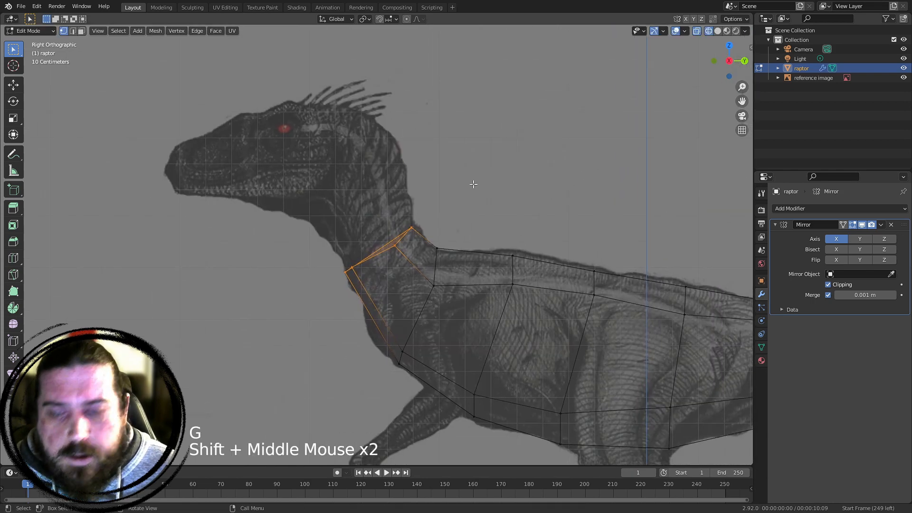
# Nudge the neck end back onto the outline, then extrude a new neck segment, rotating and moving it up toward the jaw
pyautogui.press('g')
pyautogui.click(461, 198)
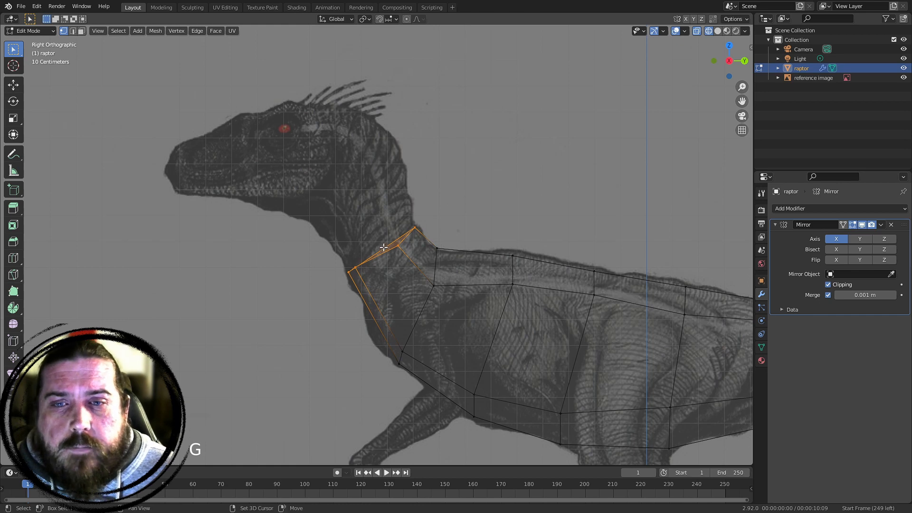
pyautogui.keyDown('shift'); pyautogui.moveTo(384, 247); pyautogui.dragTo(441, 298, button='middle'); pyautogui.keyUp('shift')
pyautogui.keyDown('shift'); pyautogui.moveTo(570, 319); pyautogui.dragTo(479, 238, button='middle'); pyautogui.keyUp('shift')
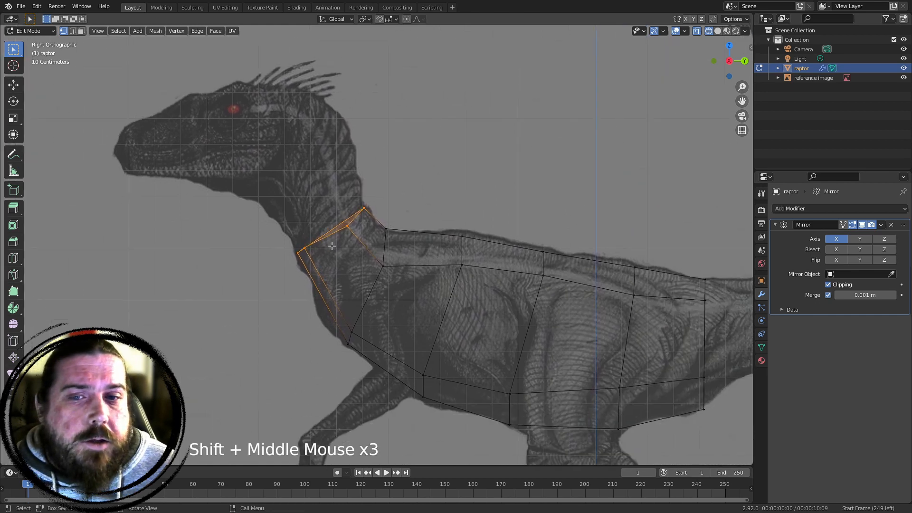
pyautogui.keyDown('shift'); pyautogui.moveTo(331, 246); pyautogui.dragTo(483, 241, button='middle'); pyautogui.keyUp('shift')
pyautogui.scroll(2, 480, 245)
pyautogui.press('e')
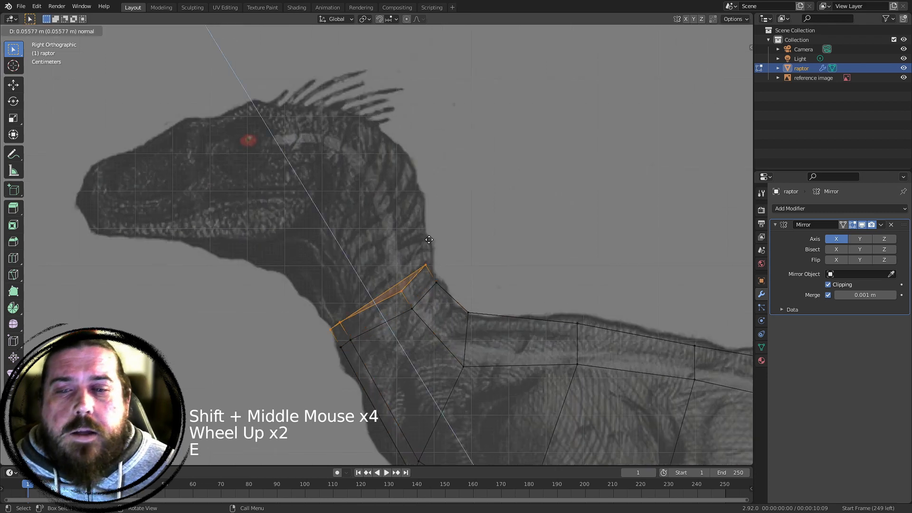
pyautogui.press('r')
pyautogui.press('g')
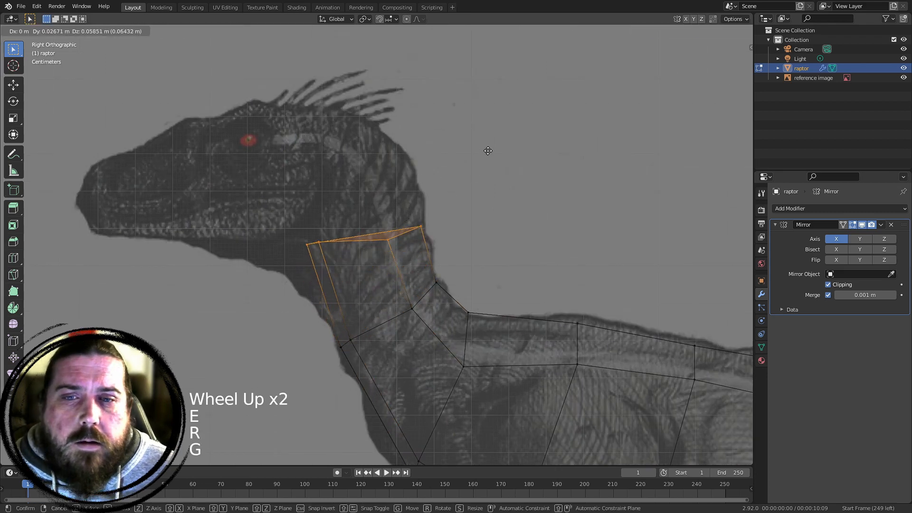
pyautogui.click(489, 145)
# Move the rear side vertex of the neck's upper end about 0.02 m up and back, in line with the end loop
pyautogui.keyDown('shift'); pyautogui.moveTo(360, 242); pyautogui.dragTo(376, 274, button='middle'); pyautogui.keyUp('shift')
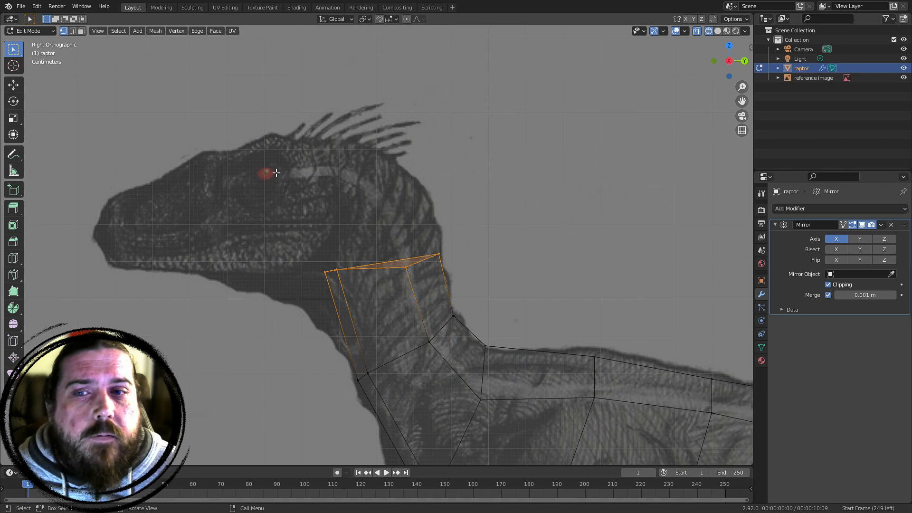
pyautogui.click(405, 267)
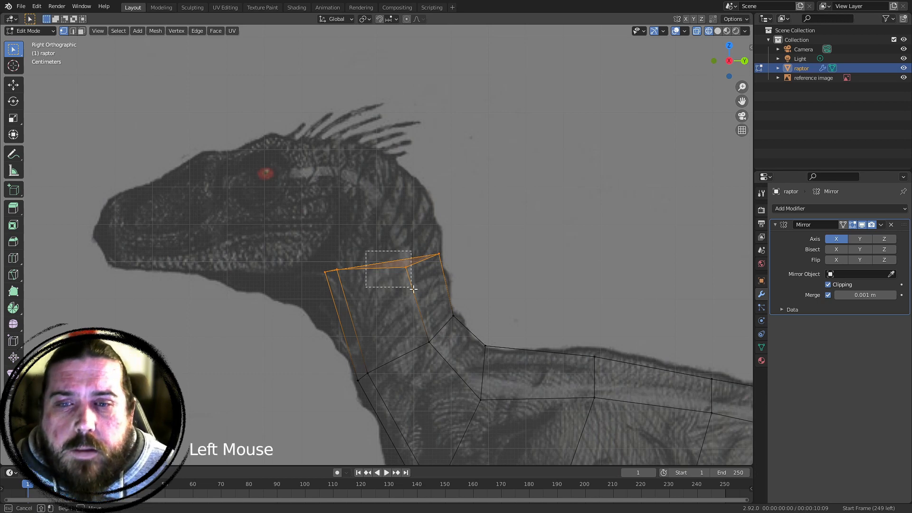
pyautogui.press('g')
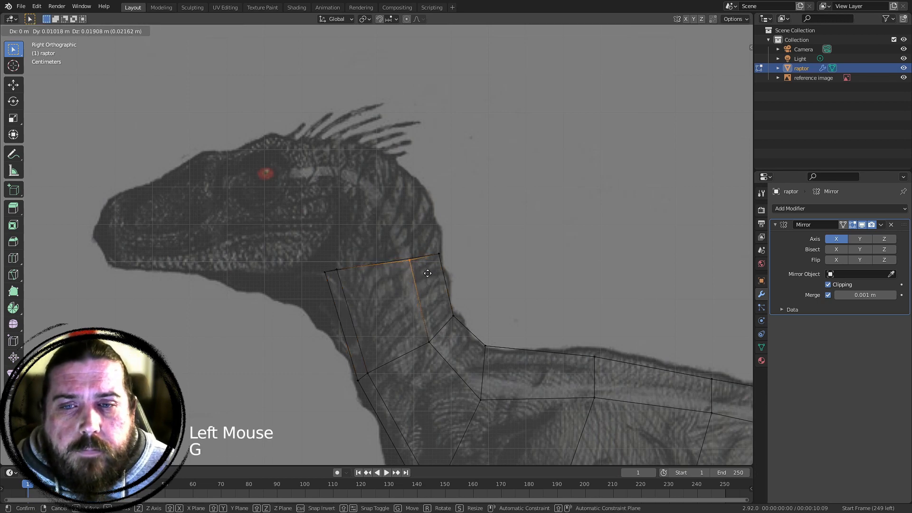
pyautogui.click(428, 274)
# Extrude the neck's upper end to the back of the crown, rotating and moving it into place, and reposition the loop below
pyautogui.moveTo(296, 218); pyautogui.dragTo(452, 300)
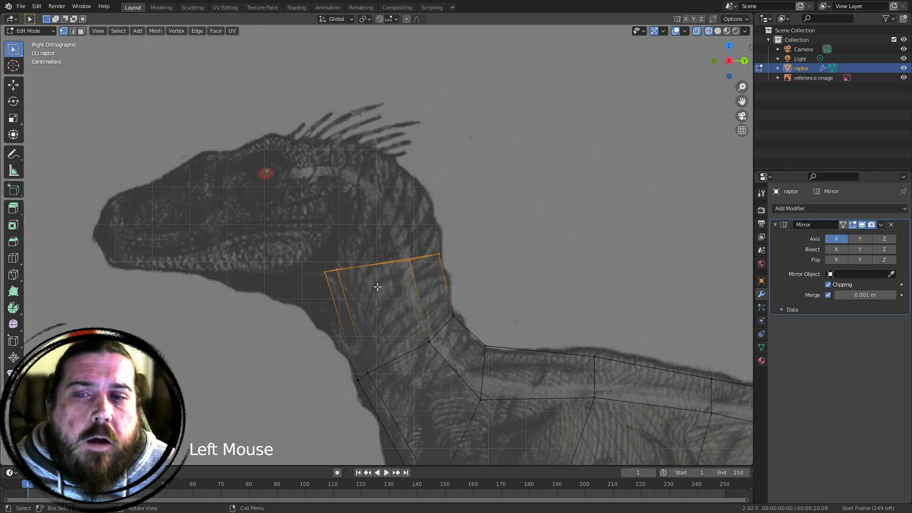
pyautogui.press('e')
pyautogui.press('r')
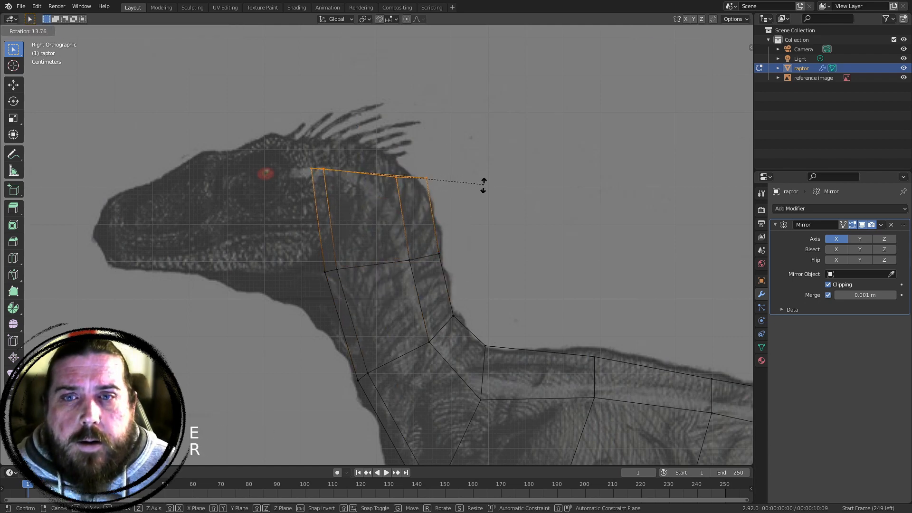
pyautogui.press('g')
pyautogui.click(463, 205)
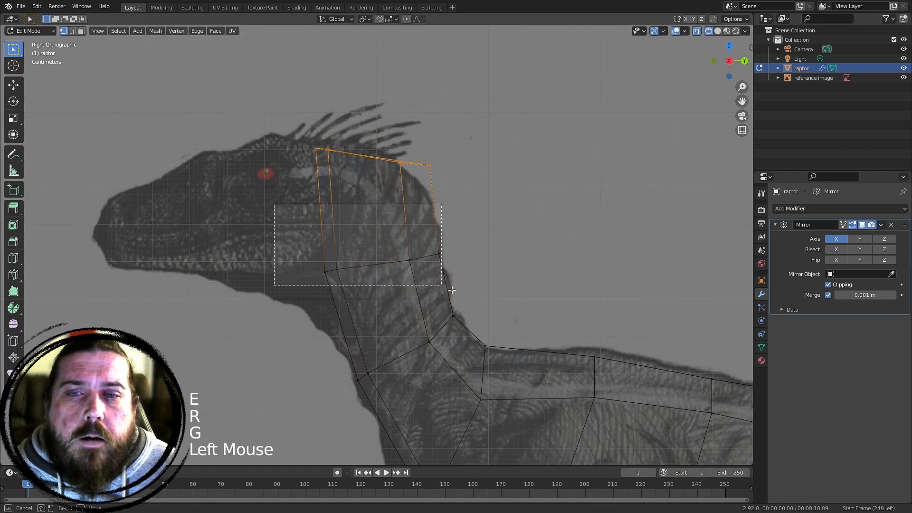
pyautogui.press('g')
pyautogui.click(474, 265)
# Lower the side vertex at the back of the head about 0.06 m and pull the rear corner vertex in to the outline
pyautogui.keyDown('shift'); pyautogui.moveTo(474, 264); pyautogui.dragTo(382, 226, button='middle'); pyautogui.keyUp('shift')
pyautogui.scroll(-3, 464, 173)
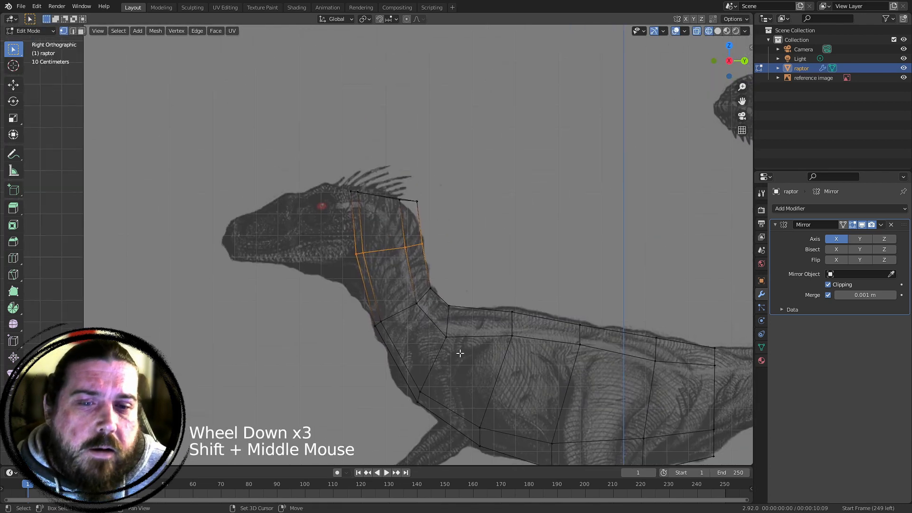
pyautogui.keyDown('shift'); pyautogui.moveTo(460, 353); pyautogui.dragTo(426, 282, button='middle'); pyautogui.keyUp('shift')
pyautogui.keyDown('shift'); pyautogui.moveTo(611, 319); pyautogui.dragTo(564, 313, button='middle'); pyautogui.keyUp('shift')
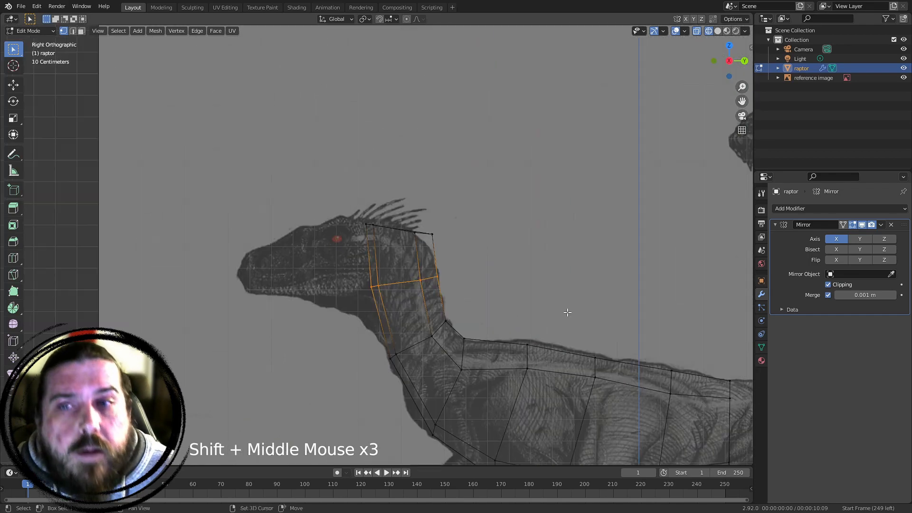
pyautogui.scroll(3, 572, 271)
pyautogui.keyDown('shift'); pyautogui.moveTo(572, 271); pyautogui.dragTo(460, 228, button='middle'); pyautogui.keyUp('shift')
pyautogui.scroll(2, 507, 244)
pyautogui.keyDown('shift'); pyautogui.moveTo(507, 244); pyautogui.dragTo(494, 276, button='middle'); pyautogui.keyUp('shift')
pyautogui.click(363, 161)
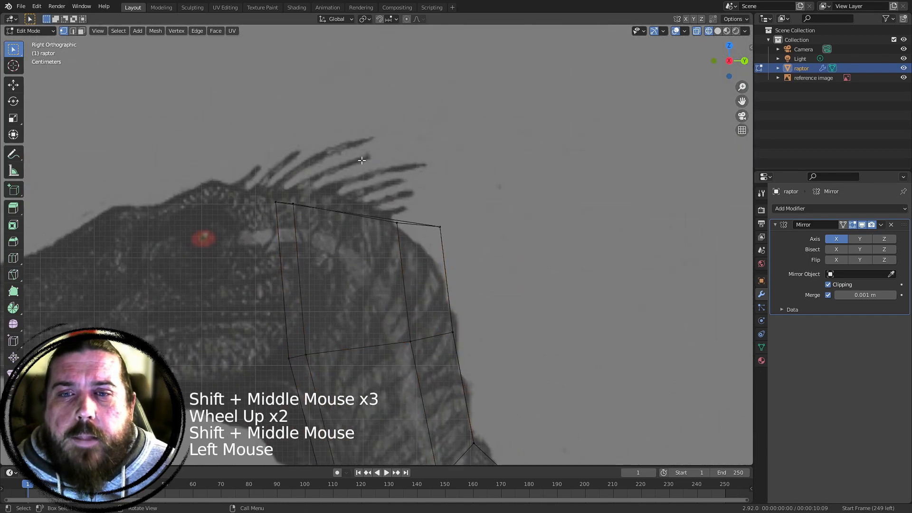
pyautogui.keyDown('shift'); pyautogui.moveTo(519, 249); pyautogui.dragTo(387, 134, button='middle'); pyautogui.keyUp('shift')
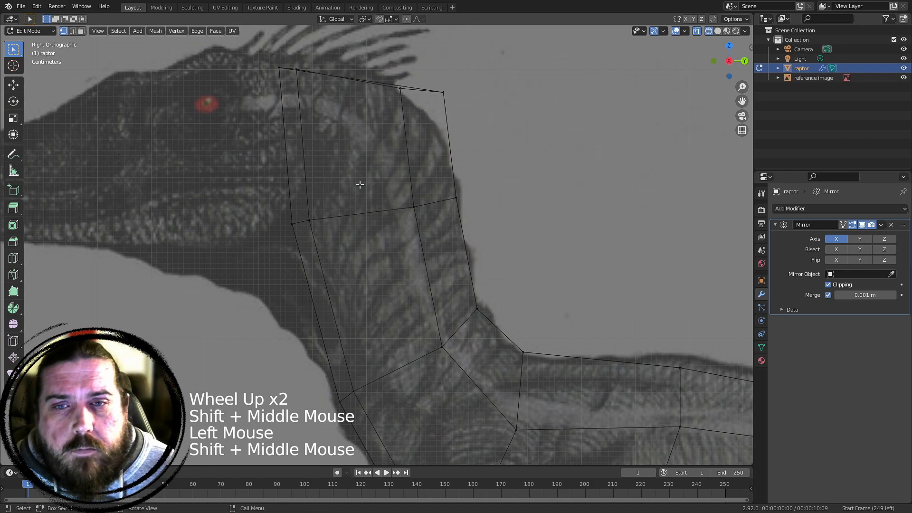
pyautogui.keyDown('shift'); pyautogui.moveTo(360, 185); pyautogui.dragTo(394, 322, button='middle'); pyautogui.keyUp('shift')
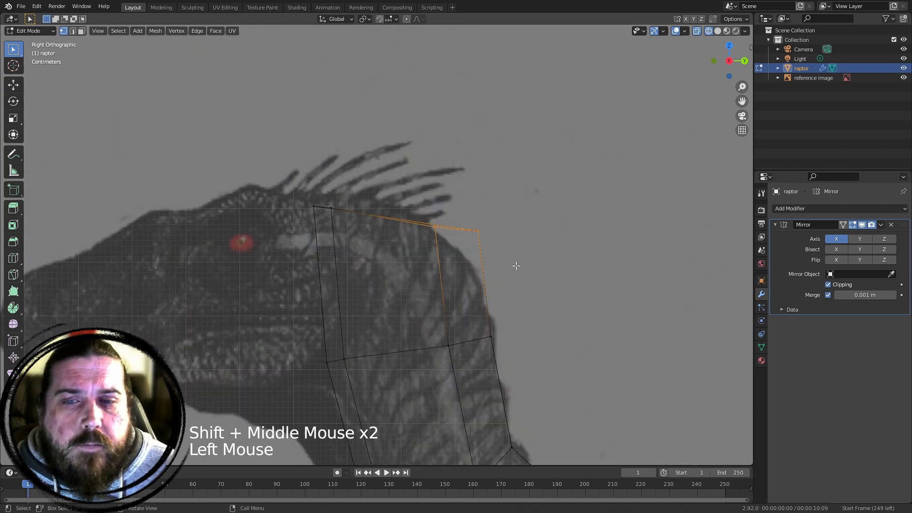
pyautogui.press('g')
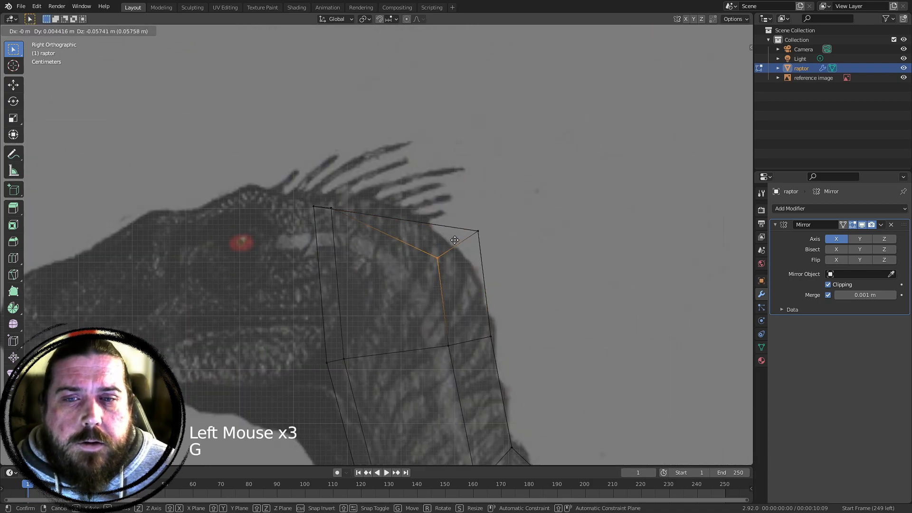
pyautogui.click(473, 250)
pyautogui.press('g')
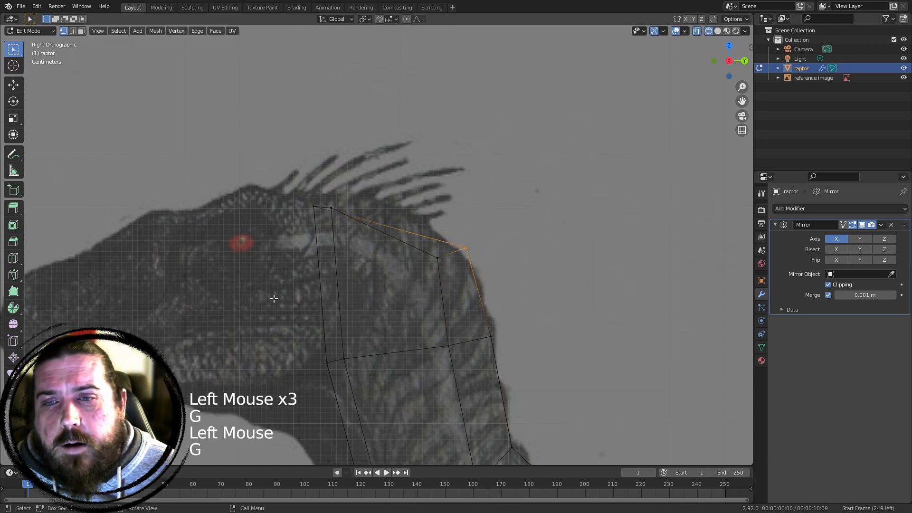
# Adjust the vertex pair at the back of the head, raising the side vertex to sit just inside the rear corner
pyautogui.keyDown('shift'); pyautogui.moveTo(392, 258); pyautogui.dragTo(509, 204, button='middle'); pyautogui.keyUp('shift')
pyautogui.moveTo(500, 167); pyautogui.dragTo(602, 243)
pyautogui.press('g')
pyautogui.click(603, 238)
pyautogui.click(584, 192)
pyautogui.press('g')
pyautogui.click(577, 193)
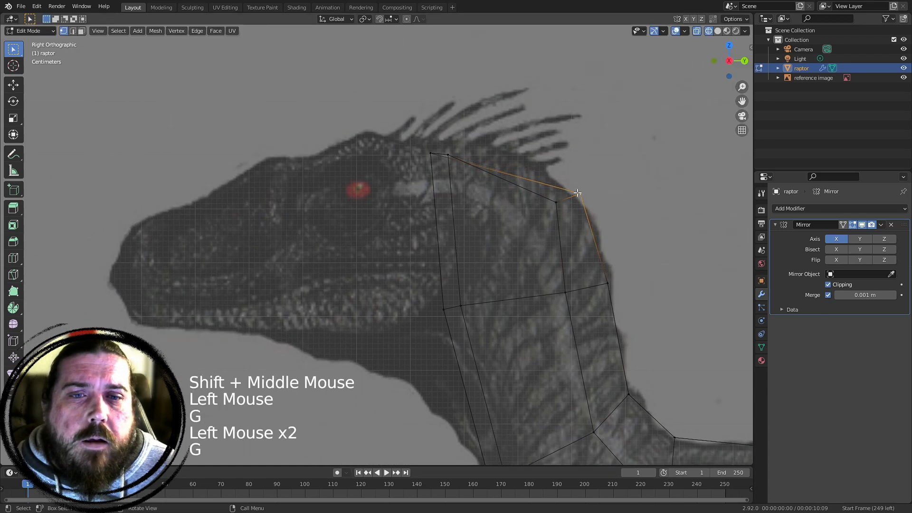
pyautogui.click(550, 199)
pyautogui.press('g')
pyautogui.click(564, 192)
# Move the upper front vertex pair up to the crown outline behind the eye, and lower its side vertex slightly
pyautogui.moveTo(395, 125); pyautogui.dragTo(469, 197)
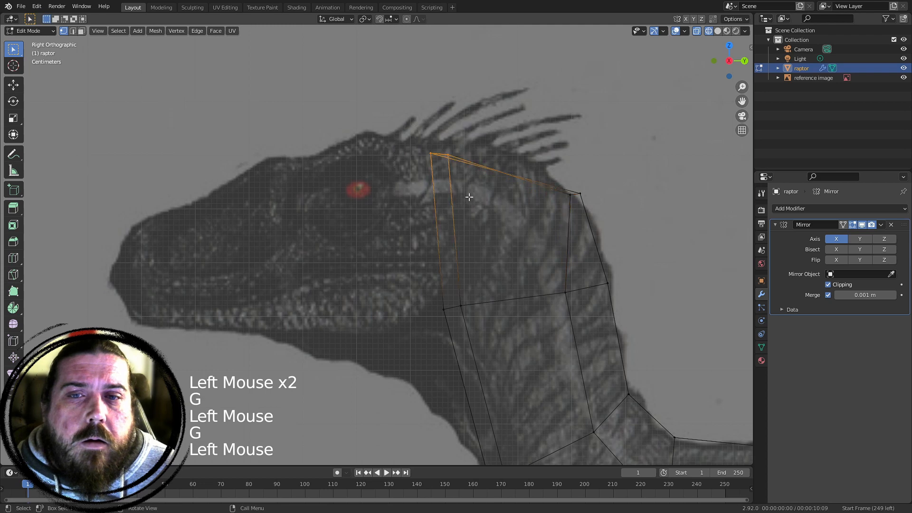
pyautogui.press('g')
pyautogui.keyDown('shift'); pyautogui.moveTo(572, 153); pyautogui.dragTo(502, 152, button='middle'); pyautogui.keyUp('shift')
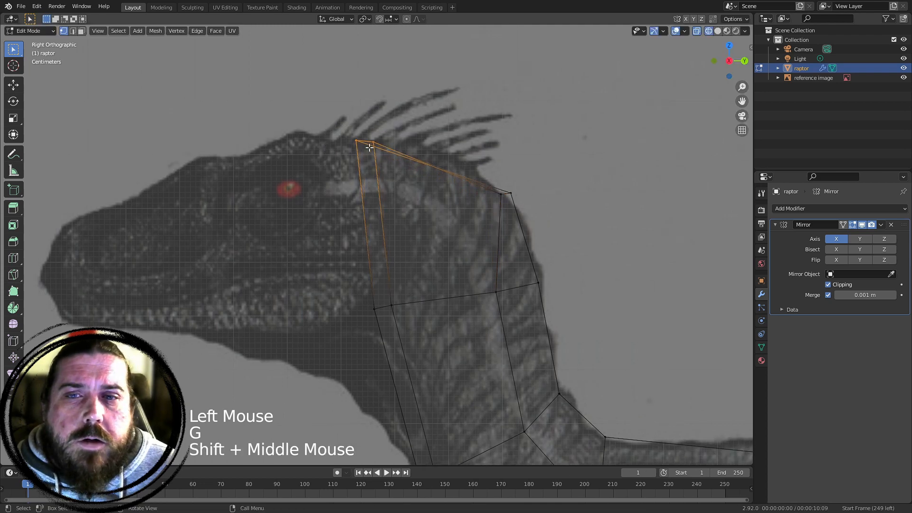
pyautogui.click(373, 143)
pyautogui.press('g')
pyautogui.click(374, 166)
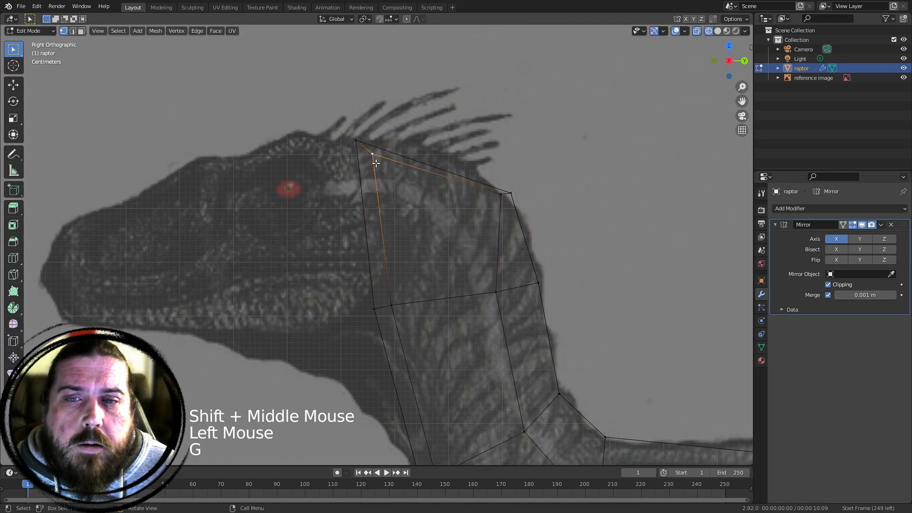
# Fine-tune the side and corner vertices at the back of the head individually to follow the outline
pyautogui.click(501, 194)
pyautogui.press('g')
pyautogui.click(503, 195)
pyautogui.click(504, 195)
pyautogui.press('g')
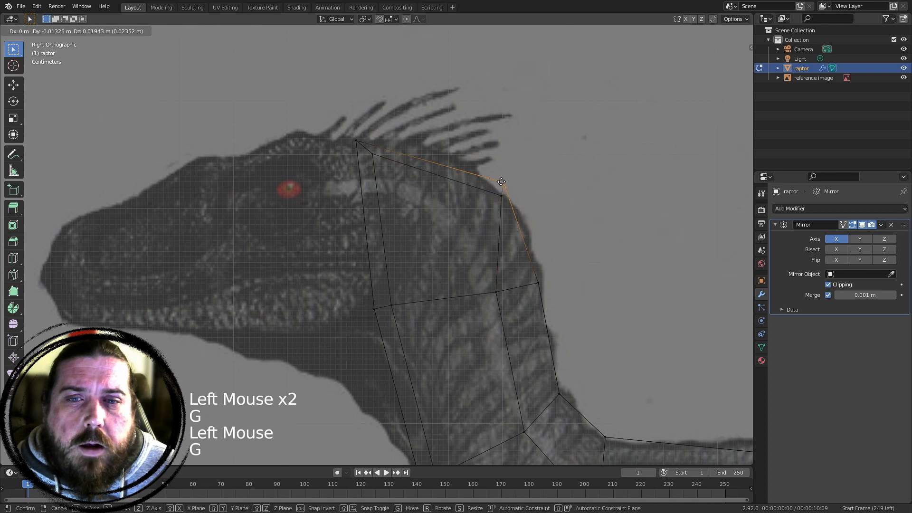
pyautogui.press('g')
# Move the front vertex pair at the throat down slightly to the rear corner of the jaw
pyautogui.keyDown('shift'); pyautogui.moveTo(414, 157); pyautogui.dragTo(558, 135, button='middle'); pyautogui.keyUp('shift')
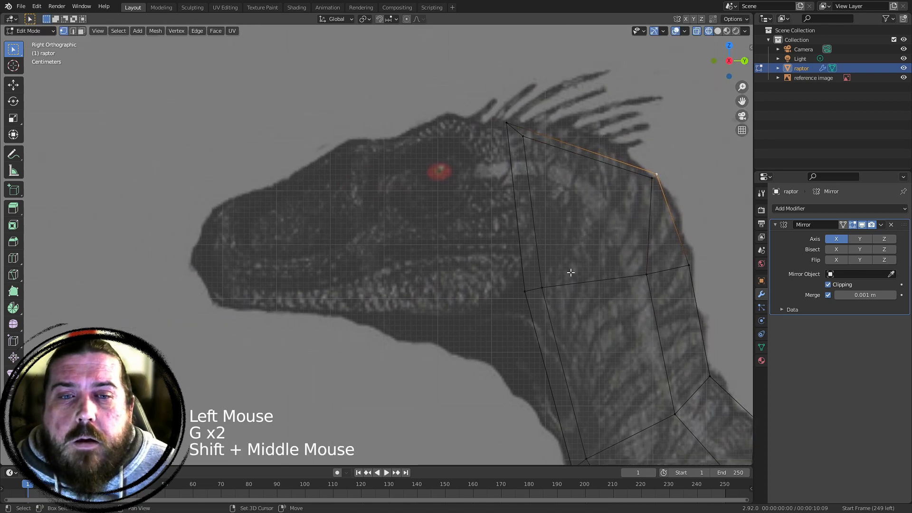
pyautogui.moveTo(571, 301)
pyautogui.keyDown('shift'); pyautogui.mouseDown(button='middle')
pyautogui.moveTo(532, 224)
pyautogui.moveTo(570, 290)
pyautogui.mouseUp(button='middle'); pyautogui.keyUp('shift')
pyautogui.click(566, 294)
pyautogui.press('g')
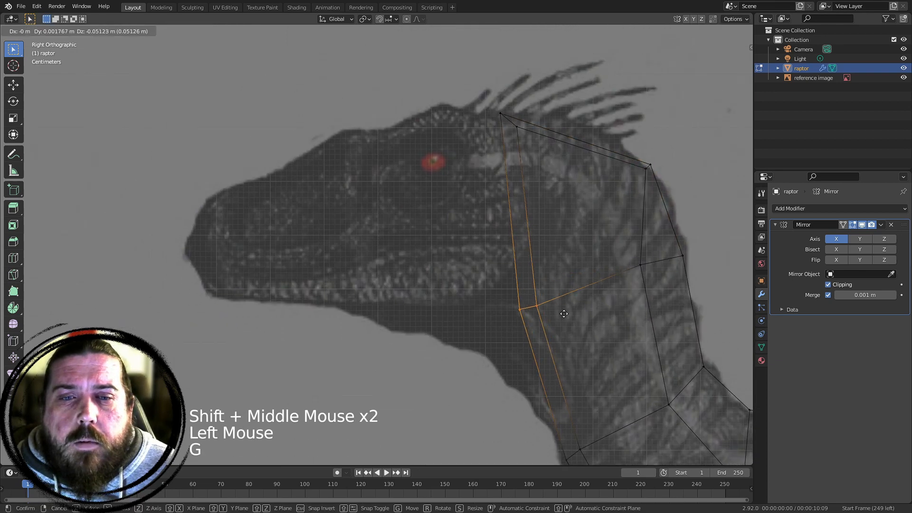
pyautogui.click(566, 306)
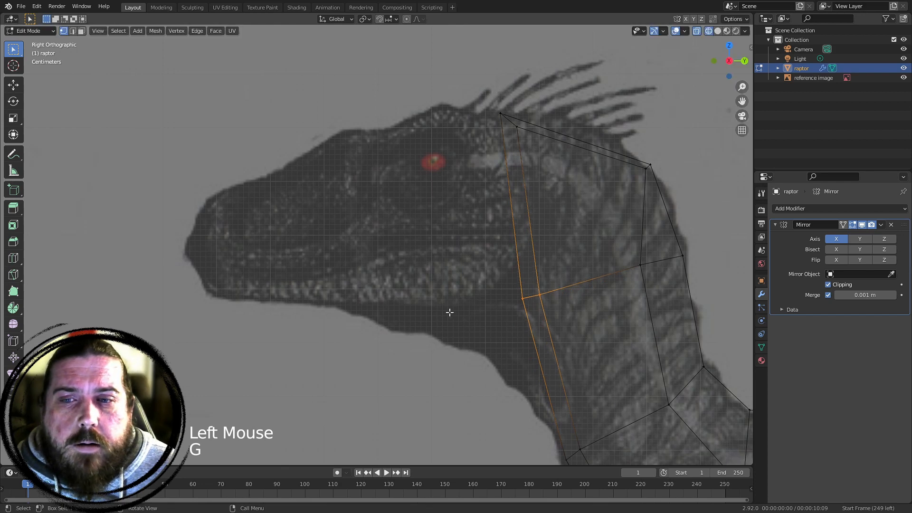
# Select the front face of the head block and extrude it forward to the tip of the snout
pyautogui.keyDown('shift'); pyautogui.moveTo(470, 220); pyautogui.dragTo(445, 236, button='middle'); pyautogui.keyUp('shift')
pyautogui.click(549, 351)
pyautogui.press('e')
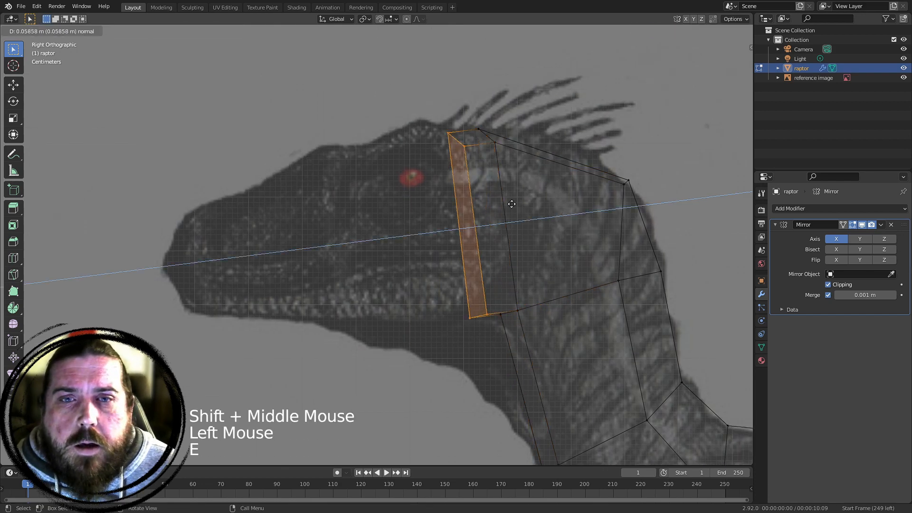
pyautogui.click(214, 223)
# Move the snout end's upper vertex pair down to the nose outline and its lower pair up about 0.1 m to the chin
pyautogui.moveTo(119, 105); pyautogui.dragTo(241, 205)
pyautogui.press('g')
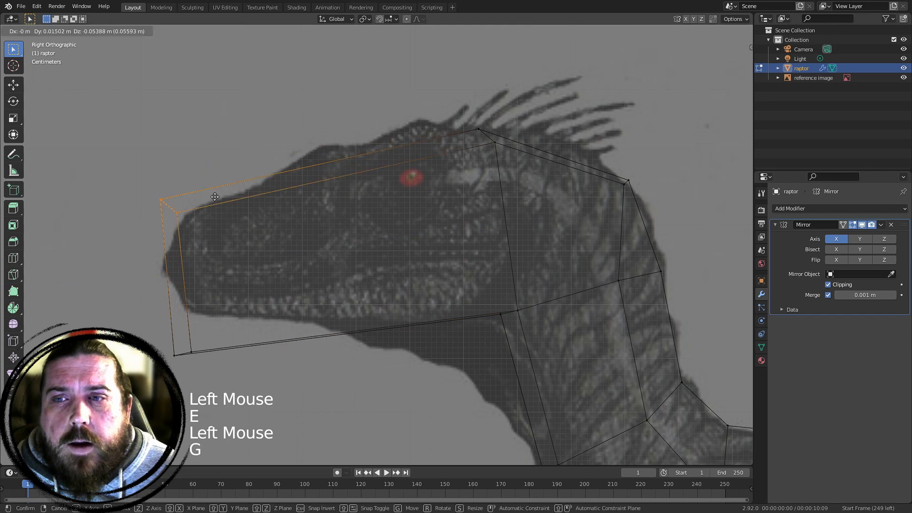
pyautogui.click(221, 217)
pyautogui.moveTo(126, 272); pyautogui.dragTo(261, 373)
pyautogui.press('g')
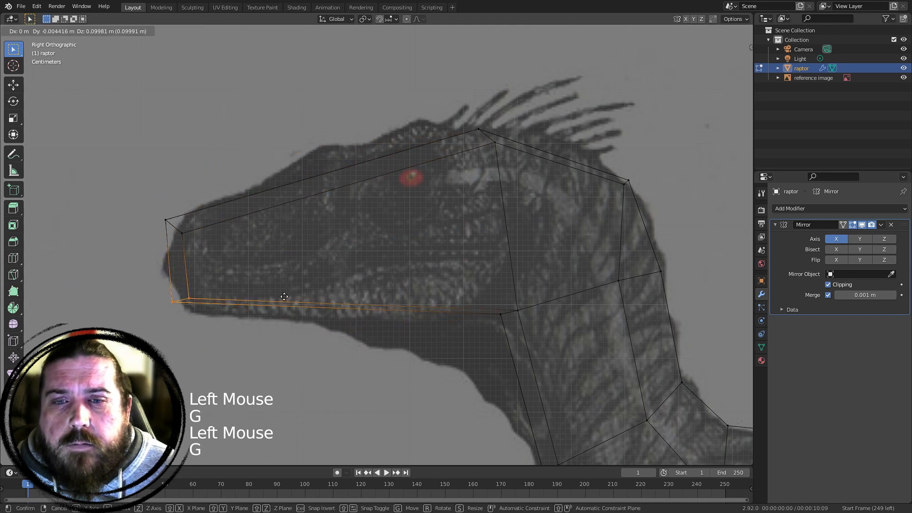
pyautogui.click(284, 297)
# Switch the viewport to solid shading and view the head in perspective from the front
pyautogui.scroll(-1, 514, 230)
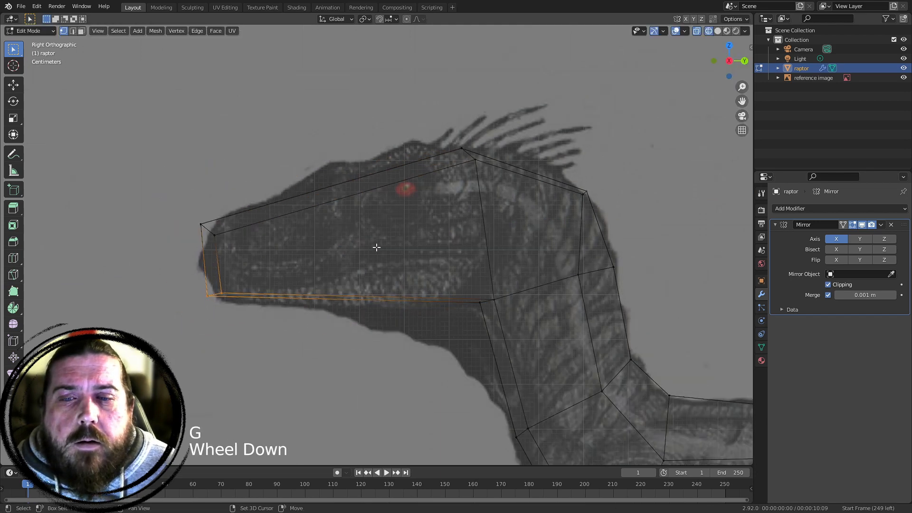
pyautogui.keyDown('shift'); pyautogui.moveTo(376, 247); pyautogui.dragTo(401, 240, button='middle'); pyautogui.keyUp('shift')
pyautogui.scroll(-4, 401, 240)
pyautogui.press('z')
pyautogui.scroll(-2, 449, 264)
pyautogui.moveTo(449, 264)
pyautogui.mouseDown(button='middle')
pyautogui.moveTo(428, 249)
pyautogui.moveTo(475, 243)
pyautogui.mouseUp(button='middle')
pyautogui.moveTo(442, 212); pyautogui.dragTo(434, 230, button='middle')
pyautogui.scroll(3, 419, 235)
# Move the outer vertex pair at the snout's tip inward along X to narrow the muzzle
pyautogui.click(310, 263)
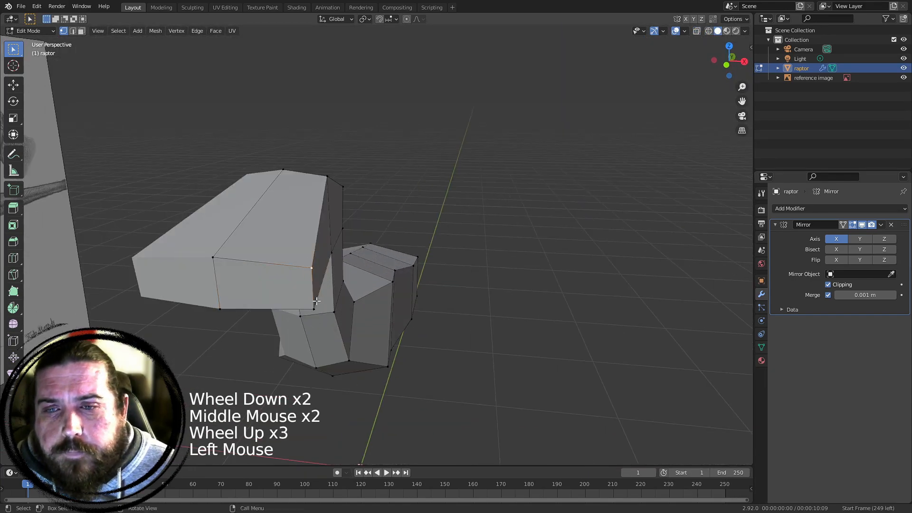
pyautogui.keyDown('shift'); pyautogui.click(315, 308); pyautogui.keyUp('shift')
pyautogui.moveTo(465, 280); pyautogui.dragTo(473, 276, button='middle')
pyautogui.press('g')
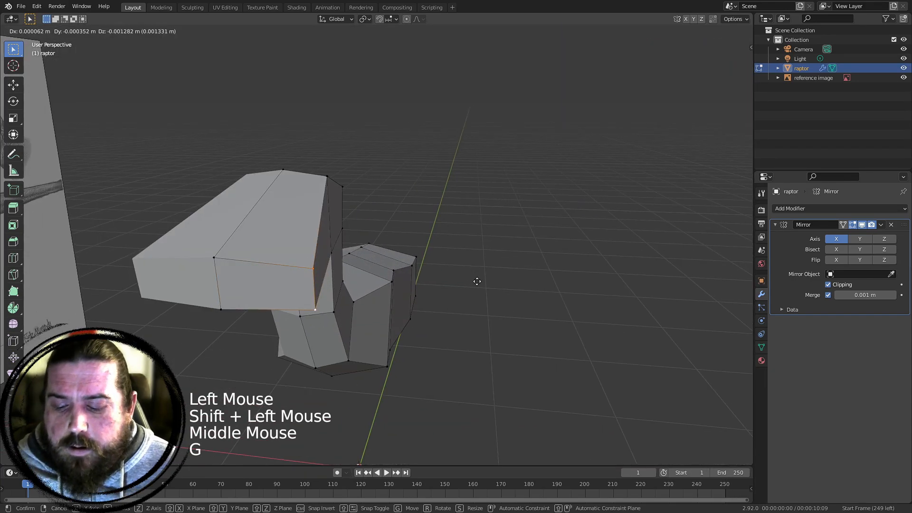
pyautogui.press('x')
pyautogui.click(406, 279)
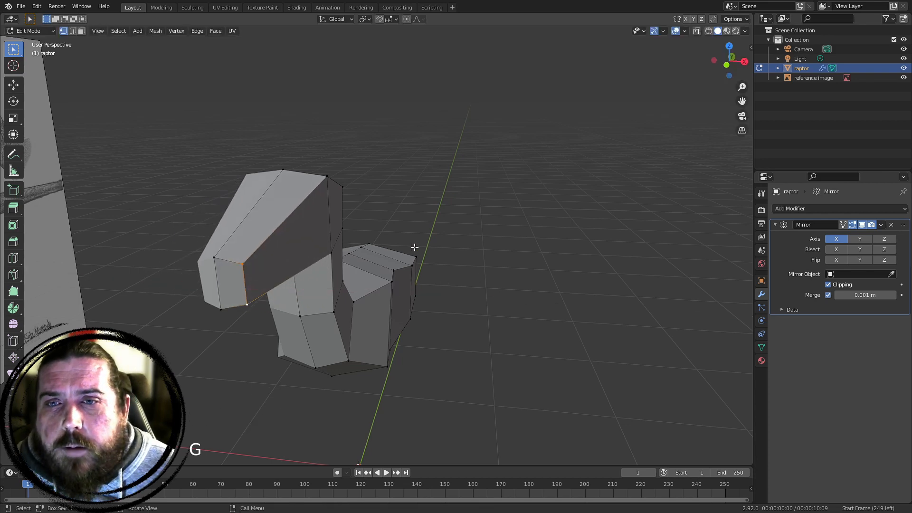
# Select the outer vertex pair where the snout meets the head block and shift it slightly along X to adjust the head's width
pyautogui.keyDown('shift'); pyautogui.moveTo(415, 247); pyautogui.dragTo(310, 292, button='middle'); pyautogui.keyUp('shift')
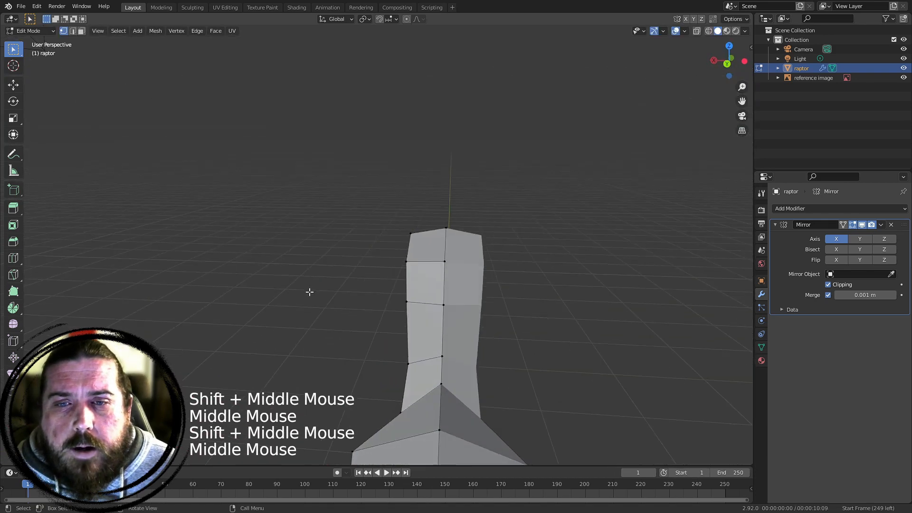
pyautogui.moveTo(511, 314); pyautogui.dragTo(357, 263, button='middle')
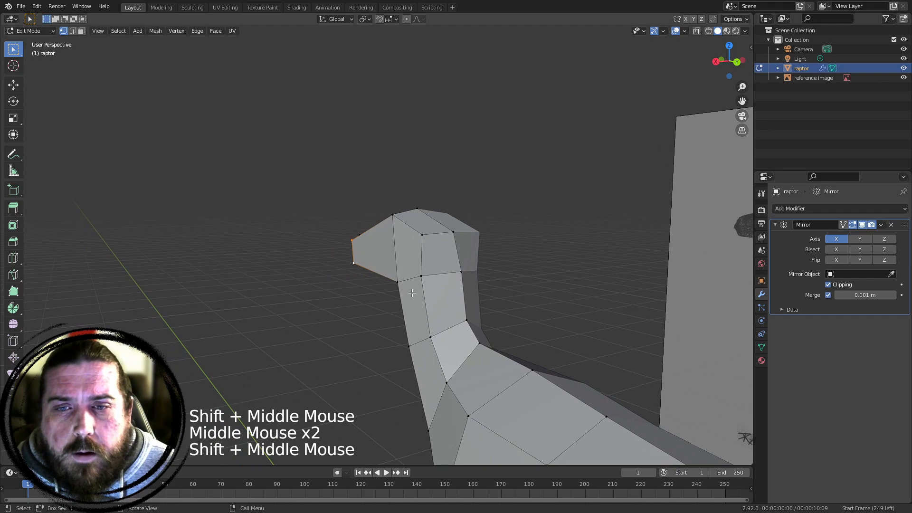
pyautogui.click(398, 282)
pyautogui.keyDown('shift'); pyautogui.click(393, 215); pyautogui.keyUp('shift')
pyautogui.press('g')
pyautogui.press('x')
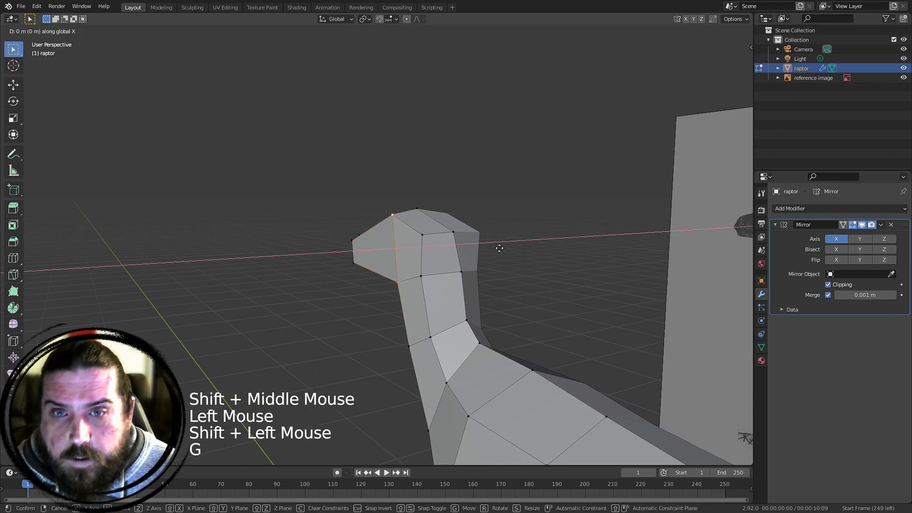
pyautogui.click(497, 251)
# Examine the head and neck from several angles, ending in the right orthographic view against the reference
pyautogui.moveTo(497, 250); pyautogui.dragTo(529, 262, button='middle')
pyautogui.moveTo(332, 209); pyautogui.dragTo(432, 142, button='middle')
pyautogui.moveTo(429, 133); pyautogui.dragTo(399, 107, button='middle')
pyautogui.moveTo(402, 131); pyautogui.dragTo(358, 123, button='middle')
pyautogui.click(548, 214)
pyautogui.keyDown('shift'); pyautogui.moveTo(554, 235); pyautogui.dragTo(332, 166, button='middle'); pyautogui.keyUp('shift')
pyautogui.click(523, 201)
pyautogui.moveTo(332, 166); pyautogui.dragTo(530, 210, button='middle')
pyautogui.press('KP_1')
pyautogui.press('KP_3')
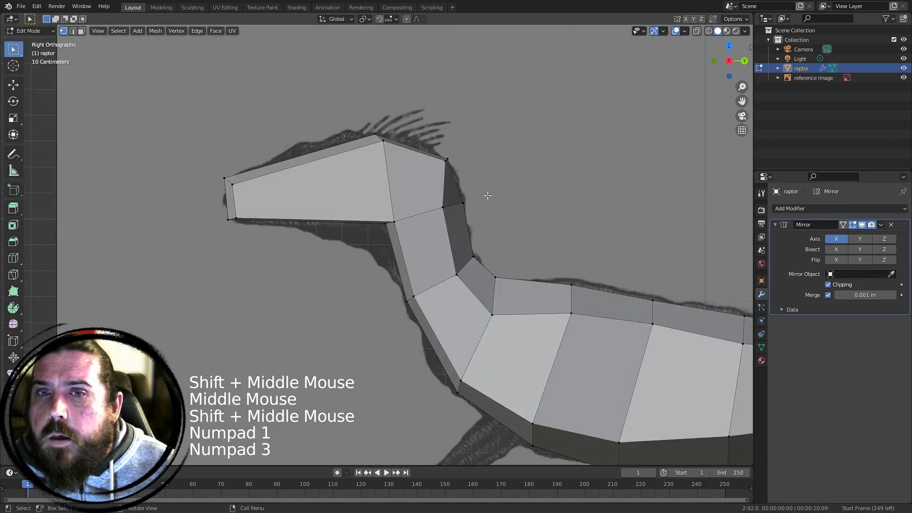
# Select all vertices of the body's rear end at the base of the tail, using wireframe shading to reach through the mesh
pyautogui.keyDown('shift'); pyautogui.moveTo(473, 141); pyautogui.dragTo(75, 143, button='middle'); pyautogui.keyUp('shift')
pyautogui.scroll(-5, 75, 143)
pyautogui.keyDown('shift'); pyautogui.moveTo(470, 260); pyautogui.dragTo(437, 207, button='middle'); pyautogui.keyUp('shift')
pyautogui.scroll(3, 494, 273)
pyautogui.press('z')
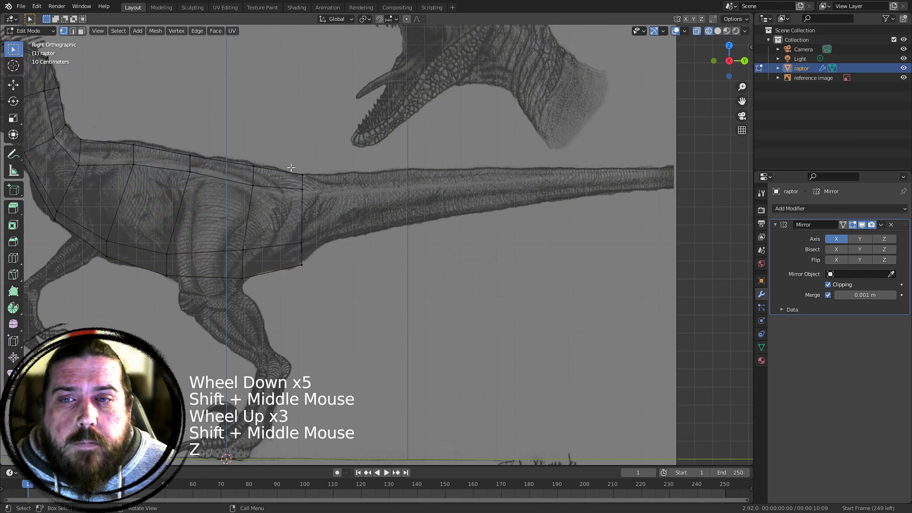
pyautogui.moveTo(288, 166); pyautogui.dragTo(366, 277)
pyautogui.press('z')
pyautogui.moveTo(438, 158)
pyautogui.keyDown('shift'); pyautogui.mouseDown(button='middle')
pyautogui.moveTo(495, 244)
pyautogui.moveTo(405, 227)
pyautogui.mouseUp(button='middle'); pyautogui.keyUp('shift')
pyautogui.scroll(-4, 404, 227)
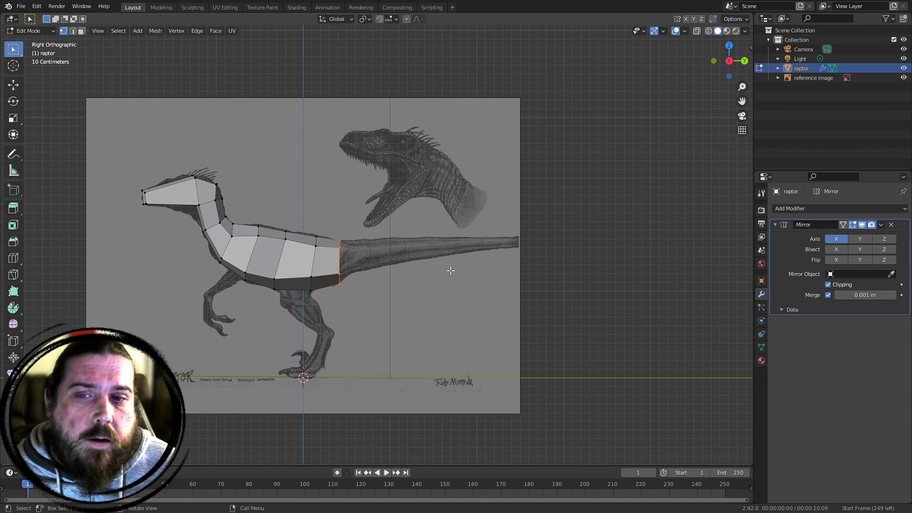
pyautogui.scroll(4, 428, 267)
pyautogui.scroll(-4, 413, 316)
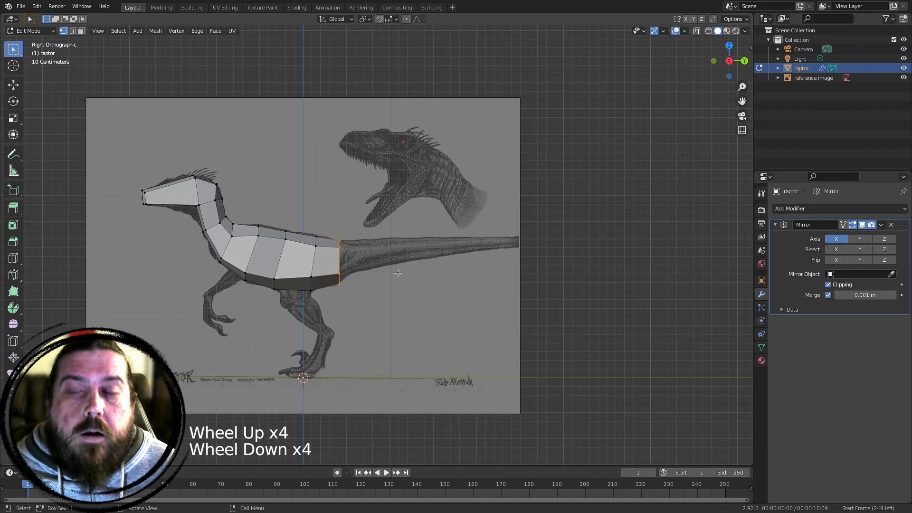
pyautogui.scroll(2, 375, 244)
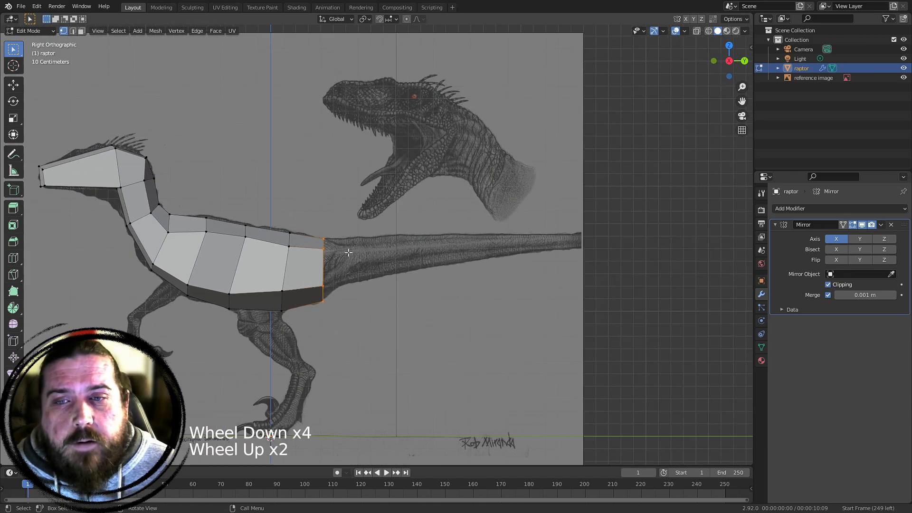
pyautogui.press('e')
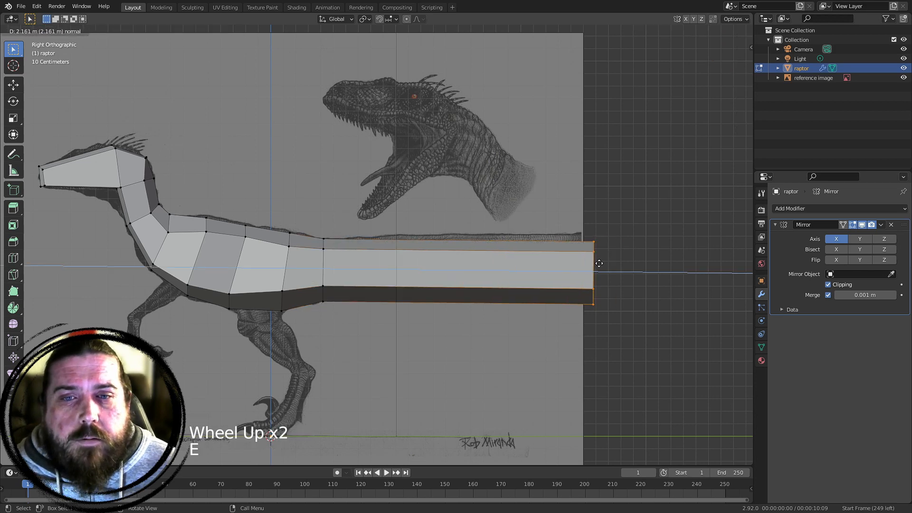
pyautogui.rightClick(597, 261)
pyautogui.press('z')
pyautogui.press('g')
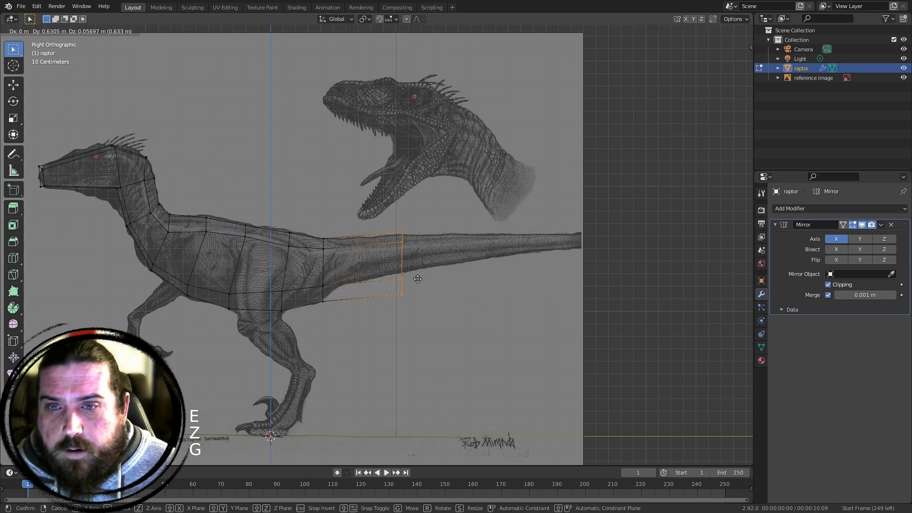
pyautogui.rightClick(402, 274)
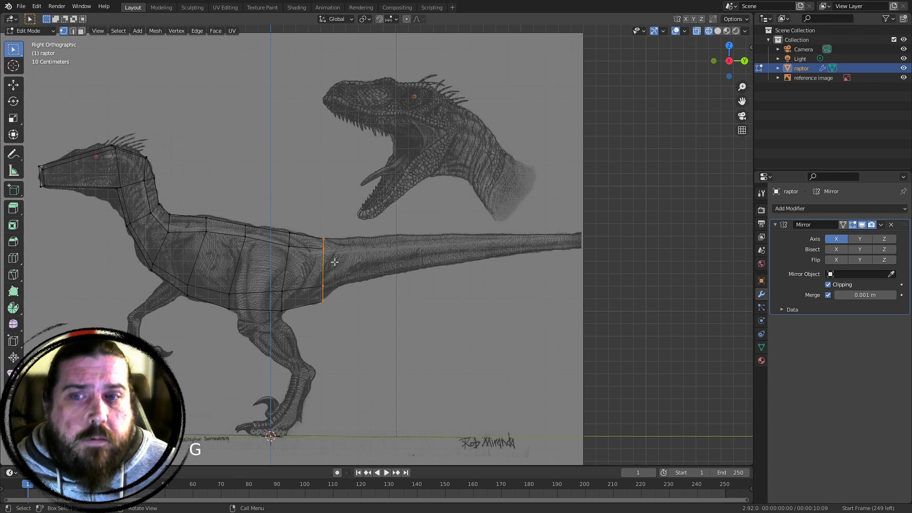
pyautogui.press('g')
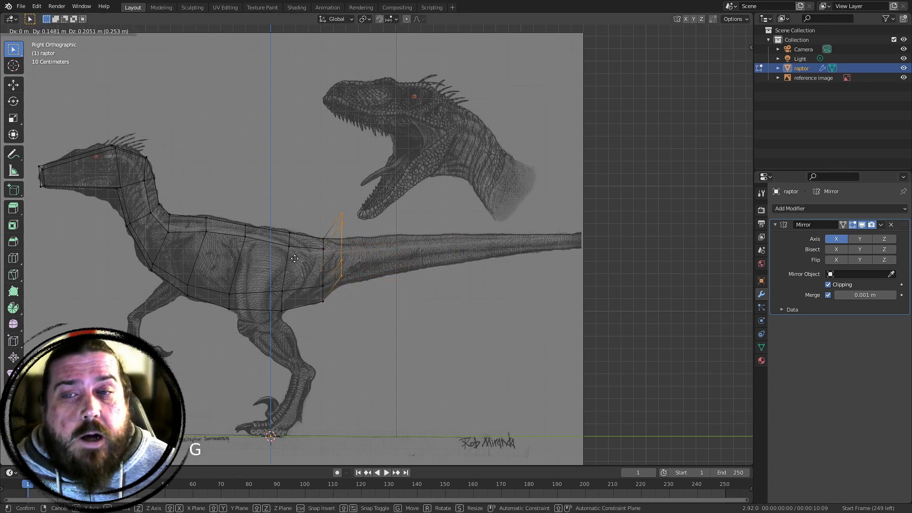
pyautogui.rightClick(326, 263)
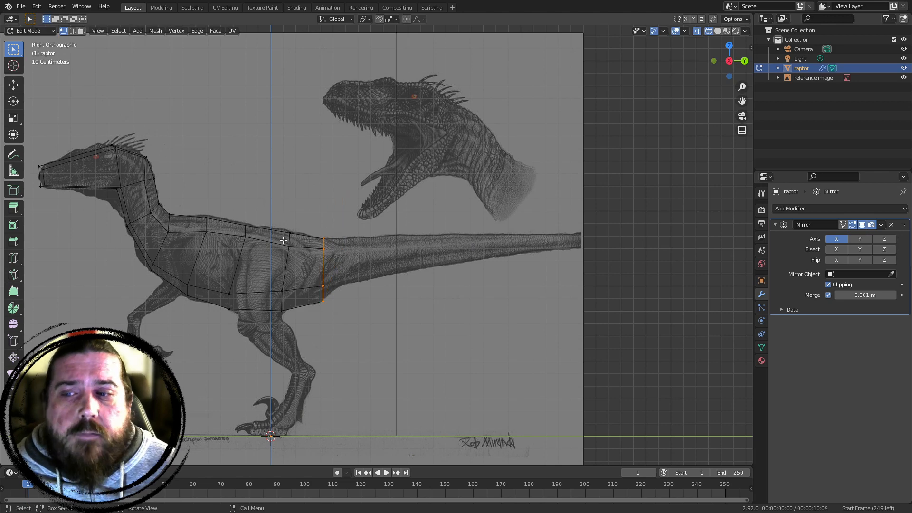
# Try extruding the body's rear end partway along the tail, and undo back to the unextruded rear end
pyautogui.press('e')
pyautogui.click(484, 324)
pyautogui.scroll(4, 348, 242)
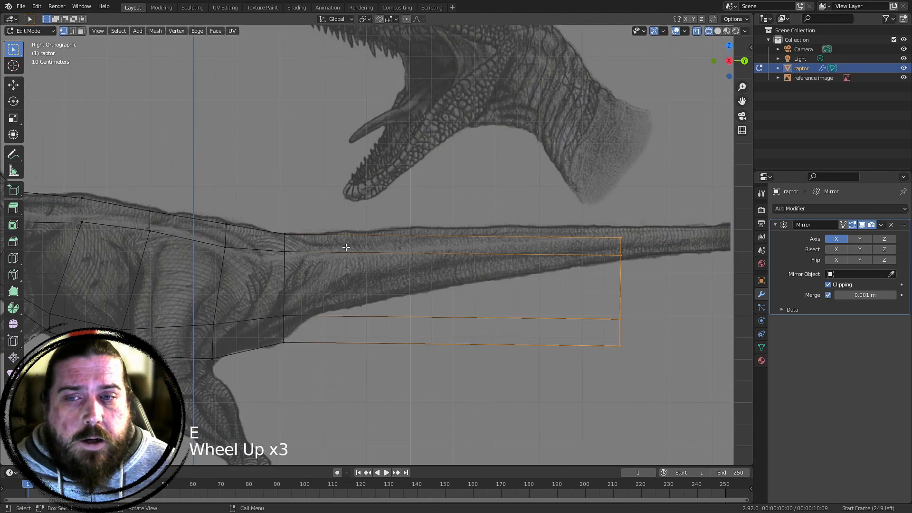
pyautogui.keyDown('alt'); pyautogui.click(271, 284); pyautogui.keyUp('alt')
pyautogui.press('g')
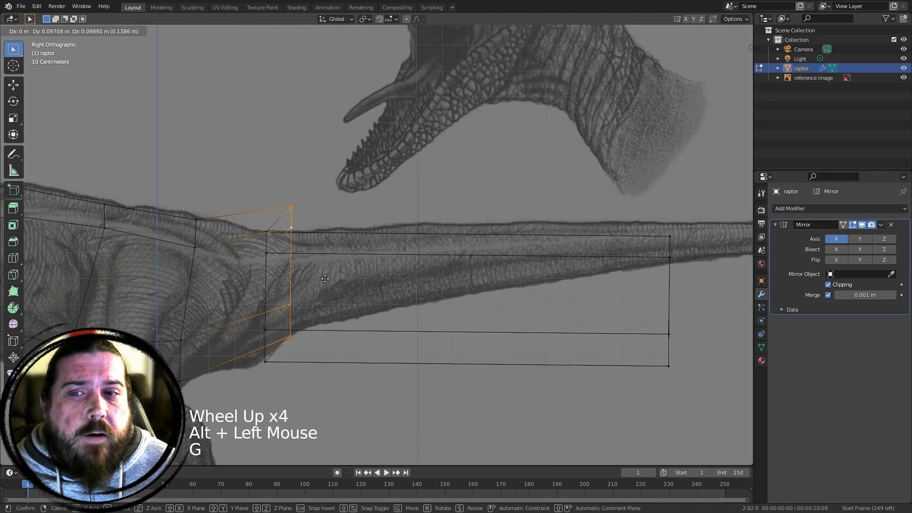
pyautogui.rightClick(281, 312)
pyautogui.scroll(-1, 469, 291)
pyautogui.hotkey('ctrl', 'z')
pyautogui.hotkey('ctrl', 'z')
pyautogui.hotkey('ctrl', 'z')
pyautogui.hotkey('ctrl', 'z')
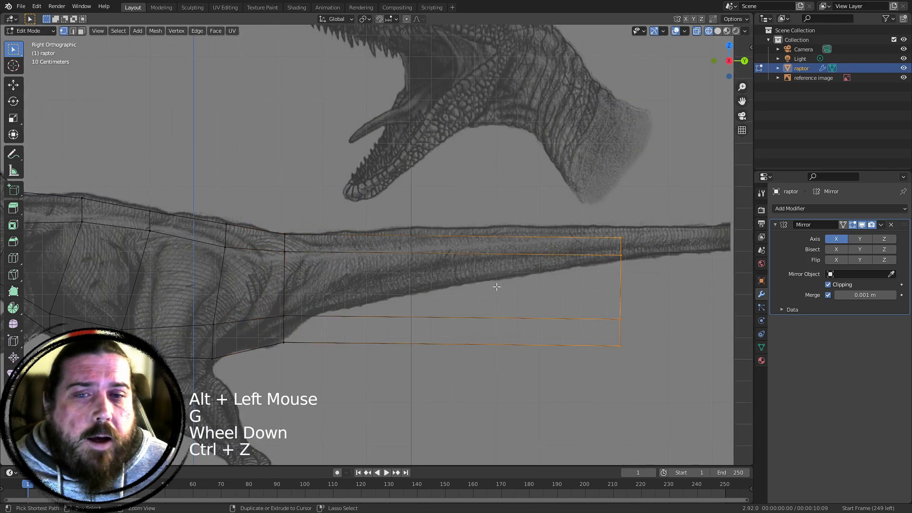
pyautogui.press('g')
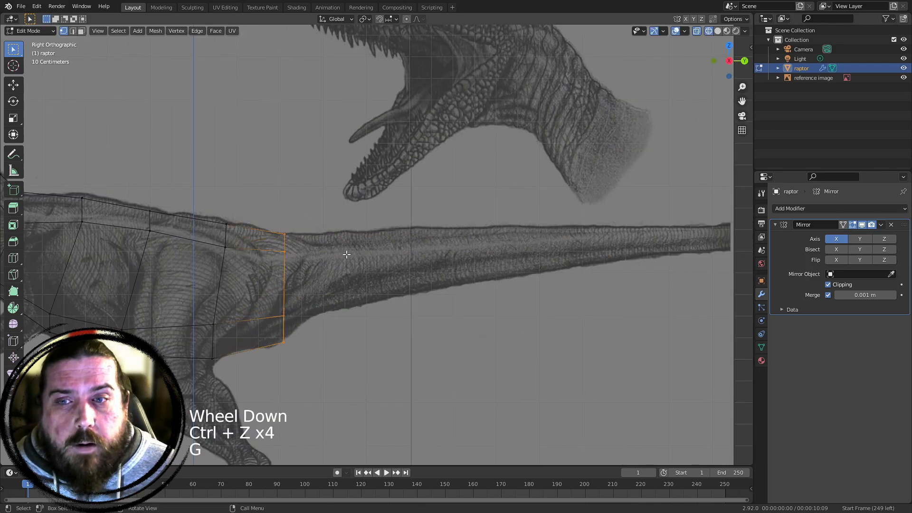
# Extrude the body's rear end back to just past the edge of the reference image and scale the new end down to tail thickness
pyautogui.scroll(-3, 416, 283)
pyautogui.press('e')
pyautogui.click(583, 270)
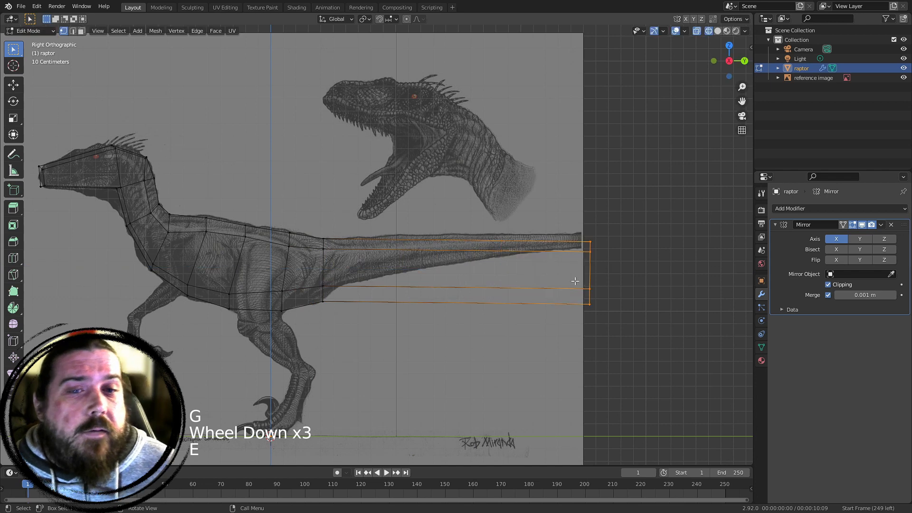
pyautogui.keyDown('shift'); pyautogui.moveTo(583, 269); pyautogui.dragTo(474, 257, button='middle'); pyautogui.keyUp('shift')
pyautogui.press('s')
pyautogui.click(481, 249)
# Raise the tail's end to the reference tail line, move it about 1.08 m further back, and scale it slightly smaller
pyautogui.press('g')
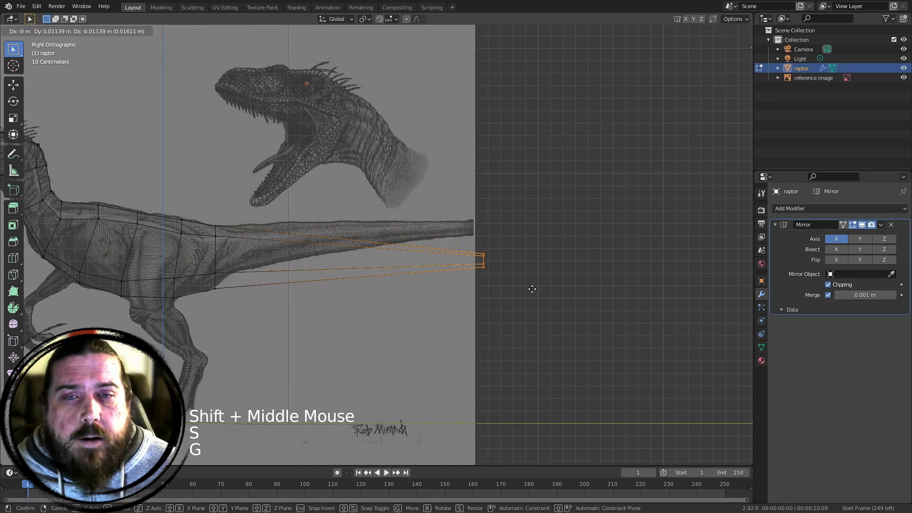
pyautogui.click(523, 256)
pyautogui.press('g')
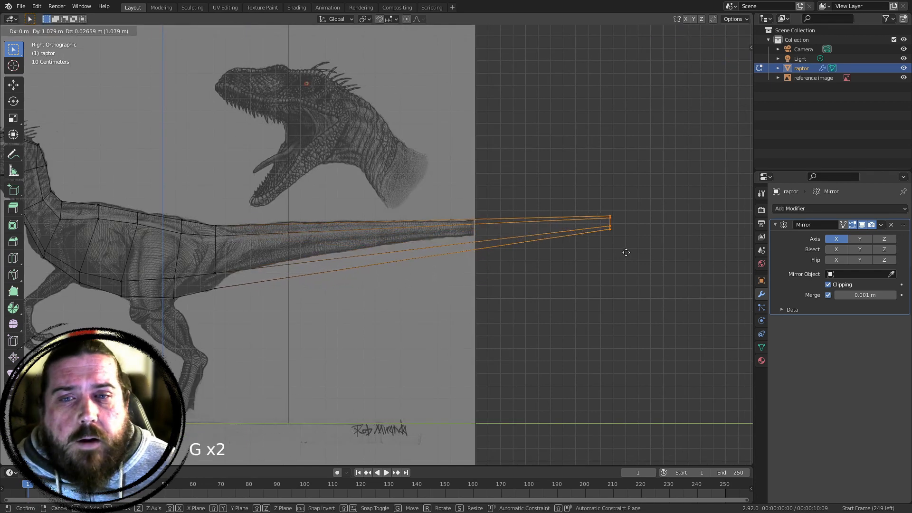
pyautogui.click(626, 253)
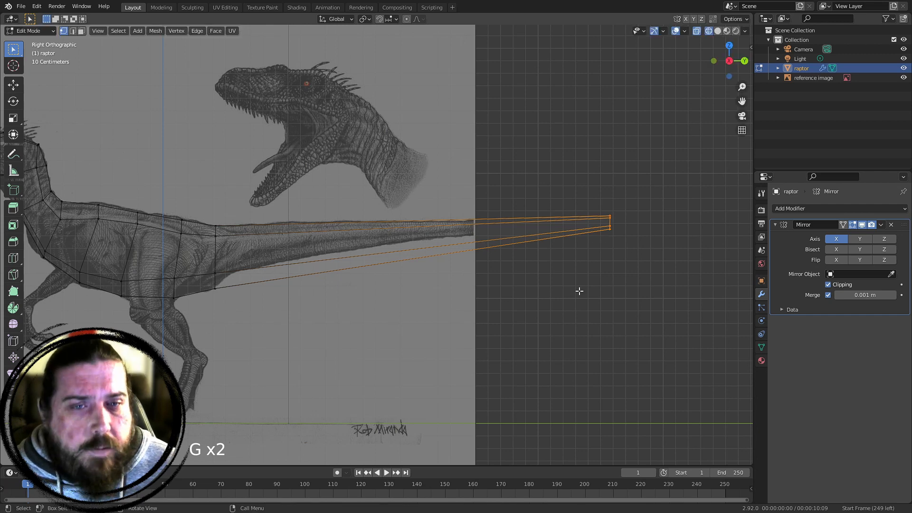
pyautogui.click(611, 220)
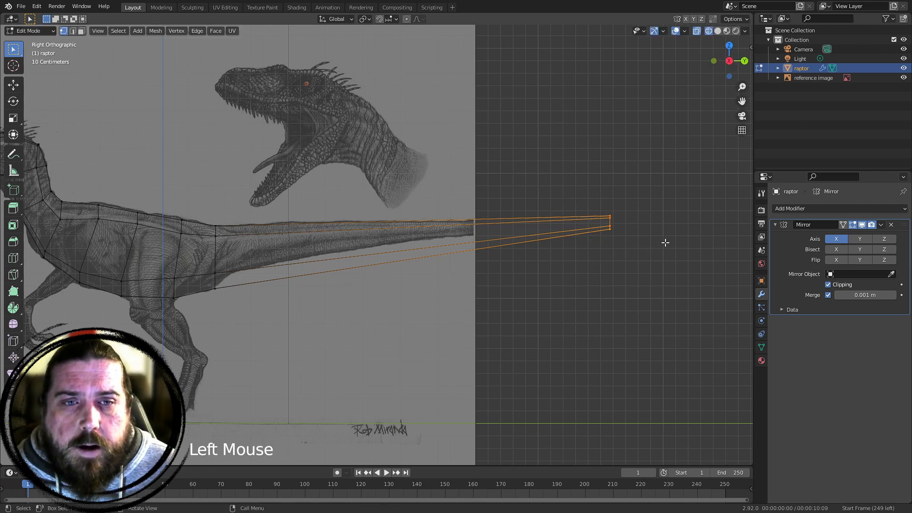
pyautogui.press('s')
pyautogui.click(649, 245)
# Add a loop cut around the tail and slide it forward to just behind the tail's base
pyautogui.keyDown('shift'); pyautogui.moveTo(612, 346); pyautogui.dragTo(616, 348, button='middle'); pyautogui.keyUp('shift')
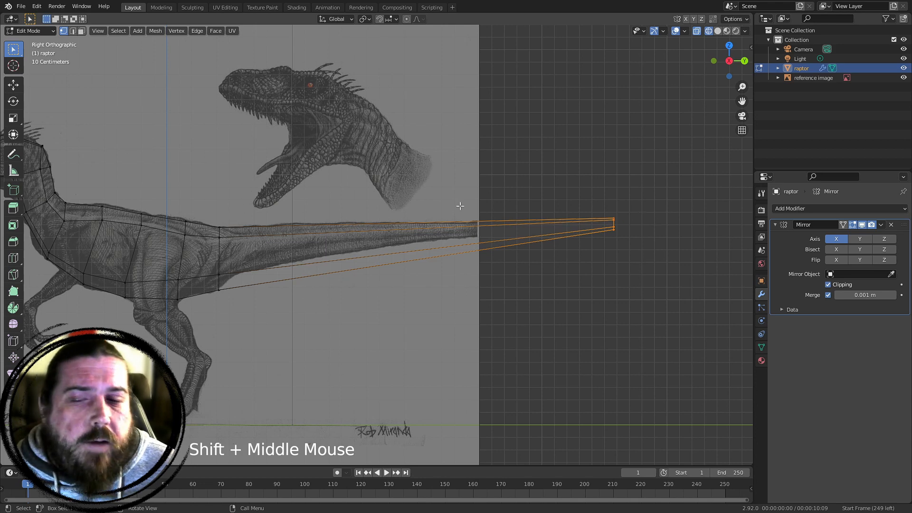
pyautogui.hotkey('ctrl', 'r')
pyautogui.click(243, 259)
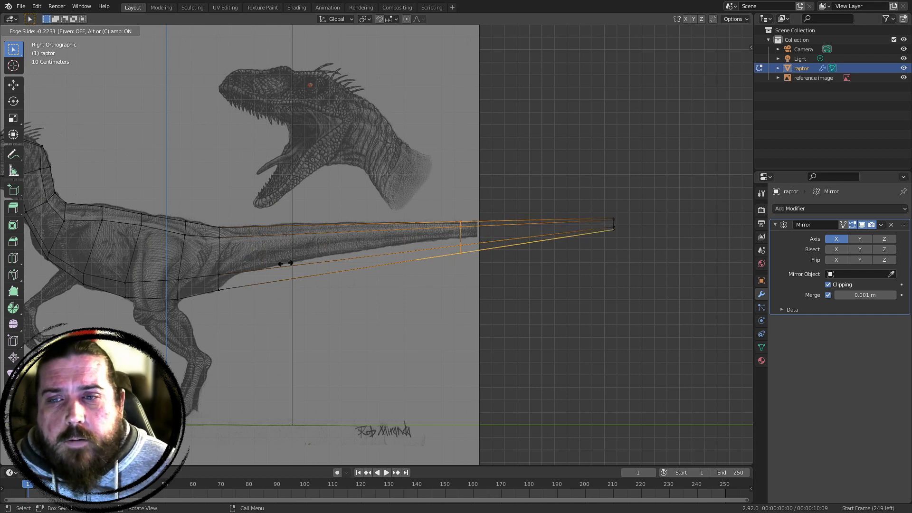
pyautogui.click(72, 268)
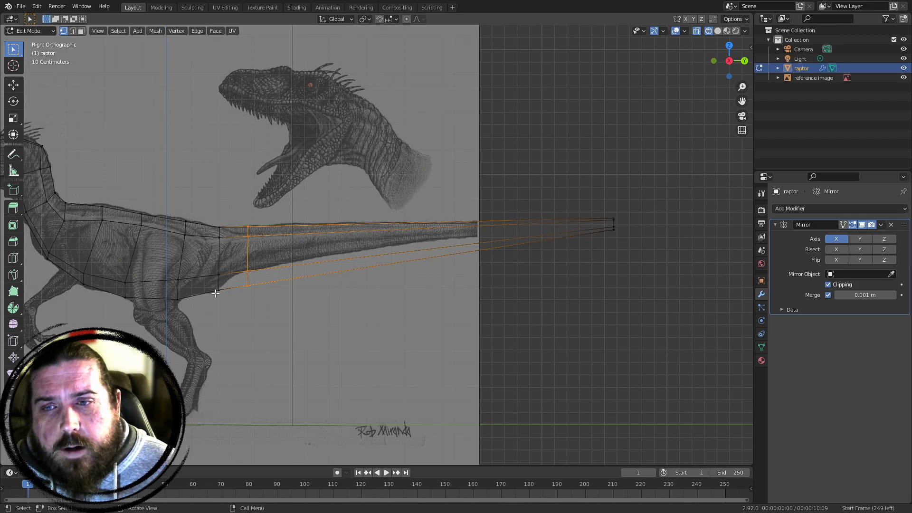
# Move the new loop's lower vertex pair up to the tail's underside and scale the pair down to about 0.7
pyautogui.keyDown('shift'); pyautogui.moveTo(359, 229); pyautogui.dragTo(495, 198, button='middle'); pyautogui.keyUp('shift')
pyautogui.scroll(4, 465, 251)
pyautogui.moveTo(369, 186); pyautogui.dragTo(516, 294)
pyautogui.press('g')
pyautogui.click(508, 245)
pyautogui.keyDown('shift'); pyautogui.moveTo(564, 235); pyautogui.dragTo(546, 306, button='middle'); pyautogui.keyUp('shift')
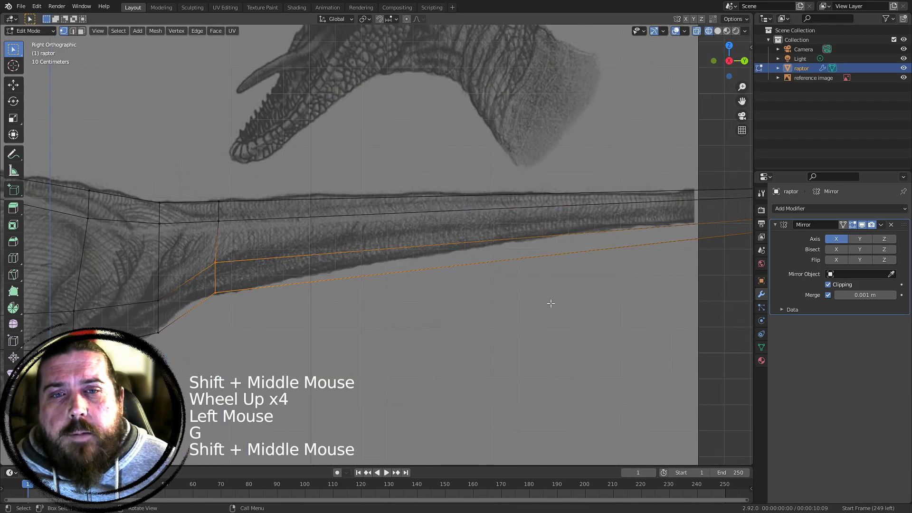
pyautogui.scroll(-3, 355, 274)
pyautogui.press('s')
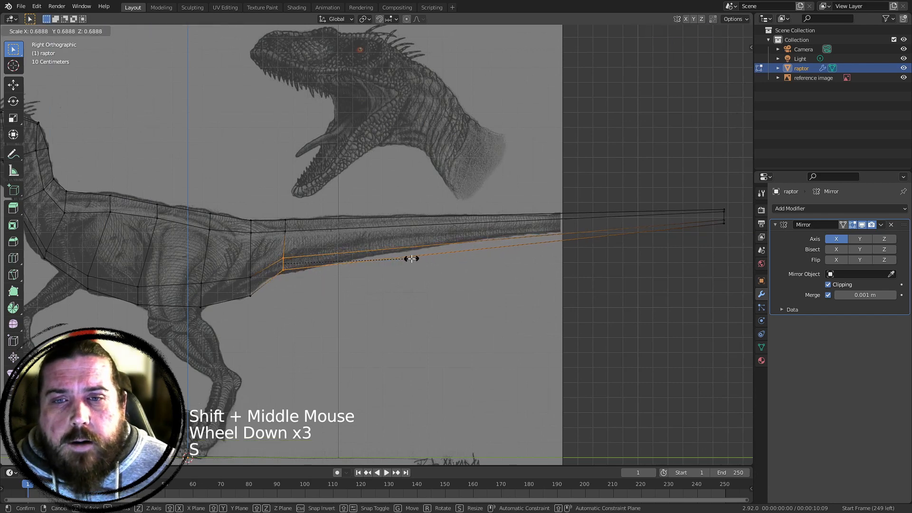
pyautogui.click(407, 259)
# Add a loop cut midway along the tail, then scale it down and move it to fit the reference tail outline
pyautogui.keyDown('shift'); pyautogui.moveTo(561, 265); pyautogui.dragTo(448, 272, button='middle'); pyautogui.keyUp('shift')
pyautogui.hotkey('ctrl', 'r')
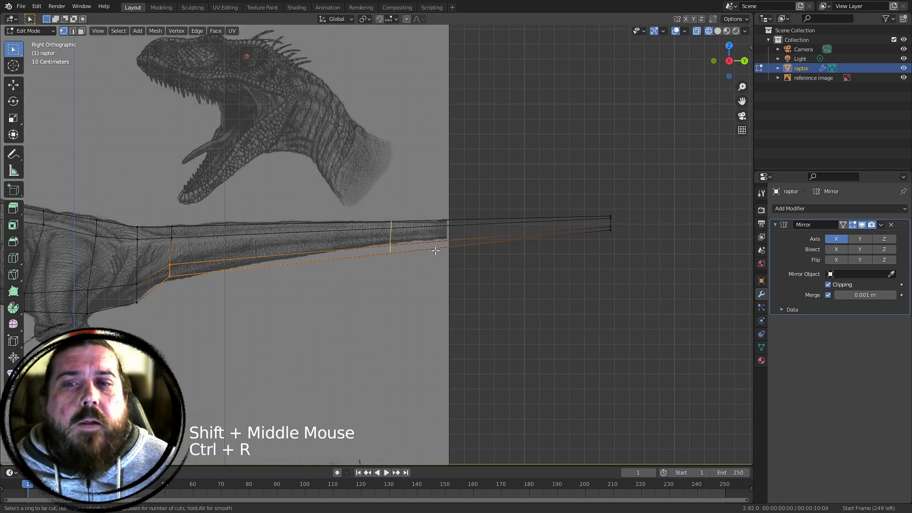
pyautogui.click(436, 250)
pyautogui.scroll(3, 440, 255)
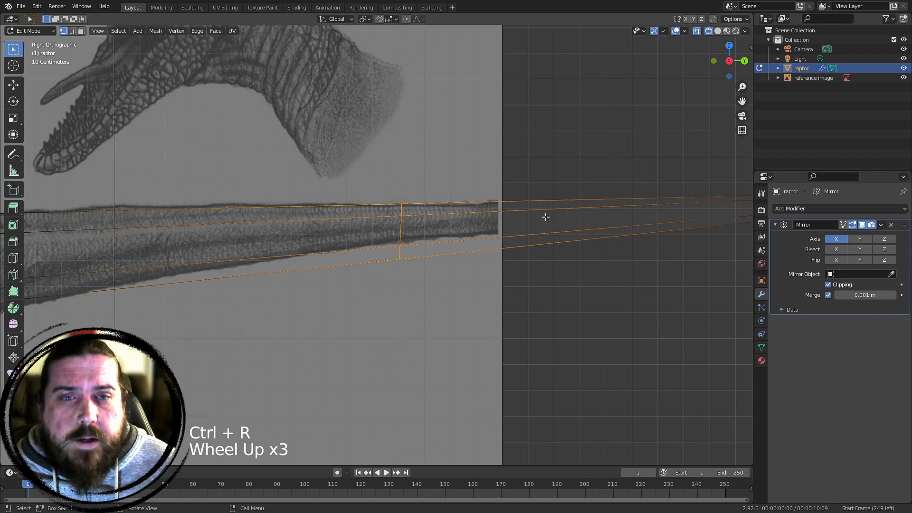
pyautogui.press('s')
pyautogui.click(502, 216)
pyautogui.press('g')
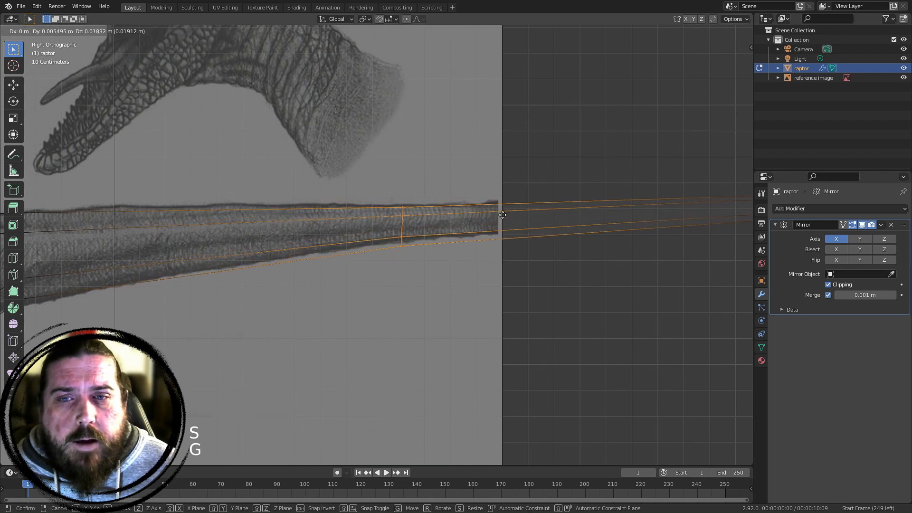
pyautogui.click(508, 215)
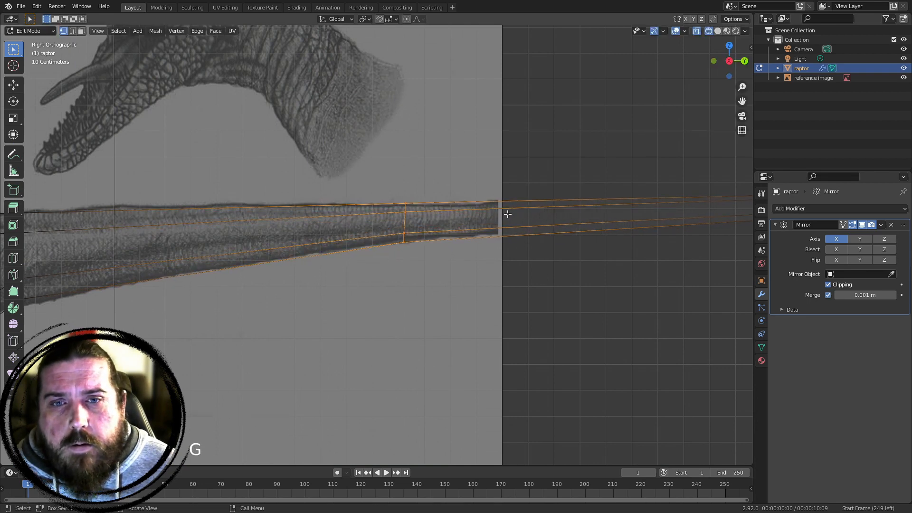
# Move the lower vertex pair of the loop behind the tail's base slightly down to the reference underside
pyautogui.scroll(-3, 334, 265)
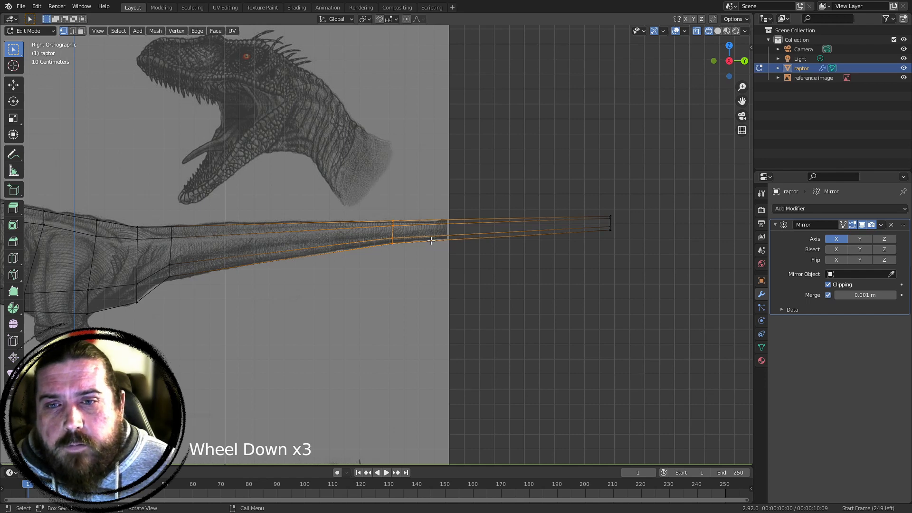
pyautogui.keyDown('shift'); pyautogui.moveTo(180, 267); pyautogui.dragTo(190, 248, button='middle'); pyautogui.keyUp('shift')
pyautogui.scroll(3, 211, 159)
pyautogui.moveTo(213, 157); pyautogui.dragTo(261, 220)
pyautogui.press('g')
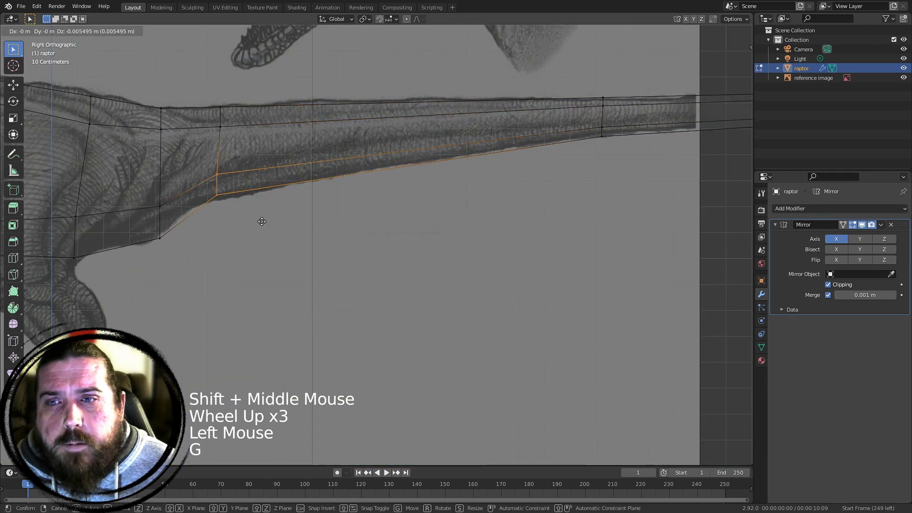
pyautogui.click(262, 223)
# Select the vertices at the tail's tip and scale them down to taper the end
pyautogui.keyDown('shift'); pyautogui.moveTo(509, 163); pyautogui.dragTo(158, 219, button='middle'); pyautogui.keyUp('shift')
pyautogui.keyDown('shift'); pyautogui.moveTo(505, 197); pyautogui.dragTo(376, 227, button='middle'); pyautogui.keyUp('shift')
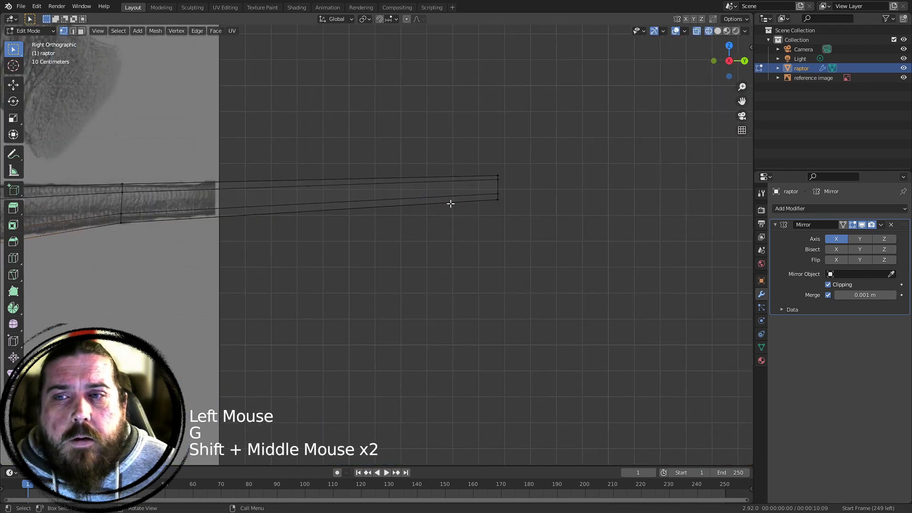
pyautogui.scroll(-2, 428, 214)
pyautogui.scroll(2, 428, 214)
pyautogui.moveTo(410, 144); pyautogui.dragTo(506, 204)
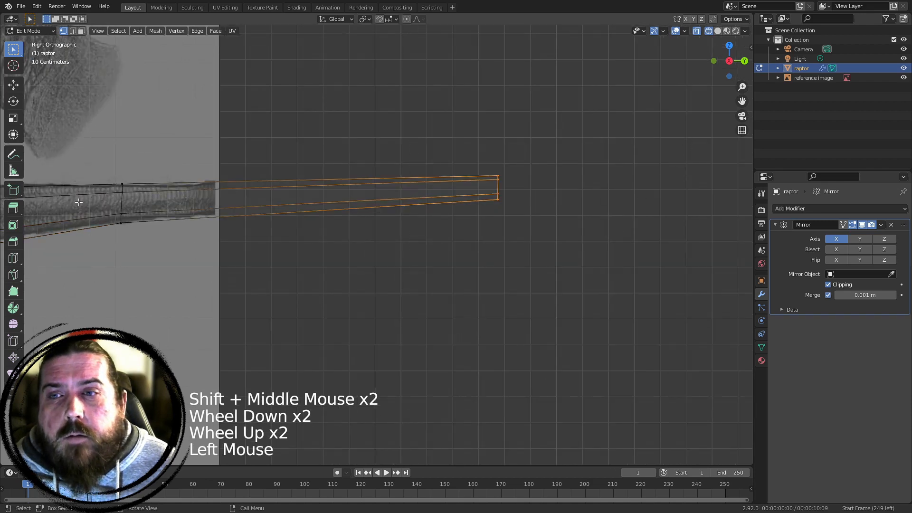
pyautogui.press('s')
pyautogui.scroll(-4, 570, 215)
pyautogui.click(571, 215)
# Try two loop cuts slid along the front tail section and undo them
pyautogui.keyDown('shift'); pyautogui.moveTo(425, 190); pyautogui.dragTo(624, 175, button='middle'); pyautogui.keyUp('shift')
pyautogui.scroll(-5, 413, 193)
pyautogui.keyDown('shift'); pyautogui.moveTo(524, 145); pyautogui.dragTo(427, 195, button='middle'); pyautogui.keyUp('shift')
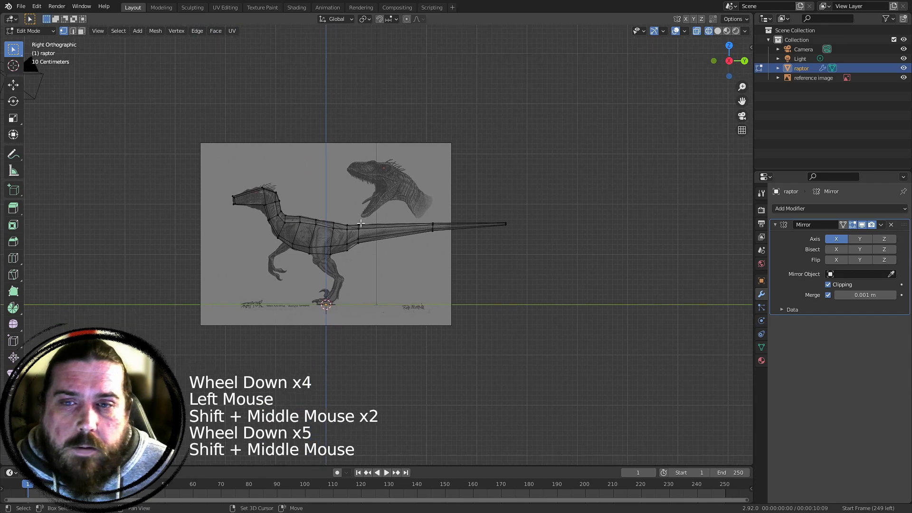
pyautogui.scroll(4, 523, 247)
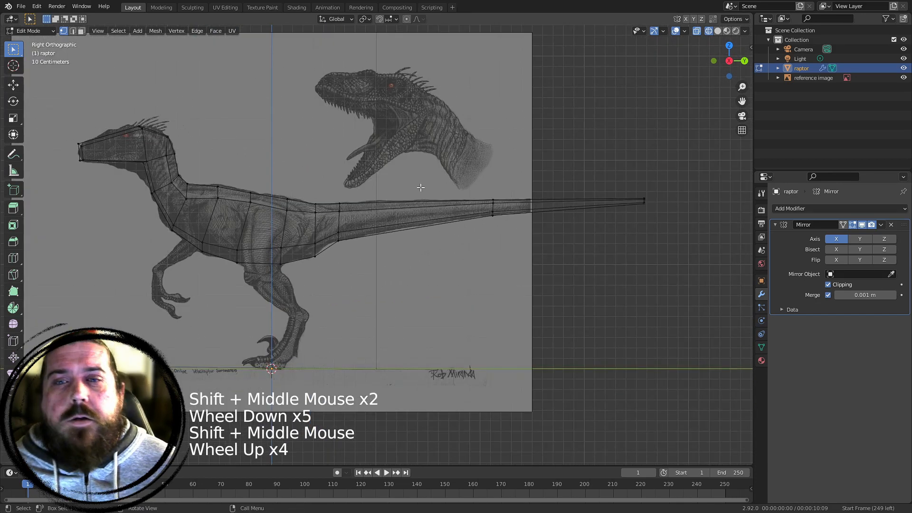
pyautogui.keyDown('shift'); pyautogui.moveTo(551, 238); pyautogui.dragTo(517, 203, button='middle'); pyautogui.keyUp('shift')
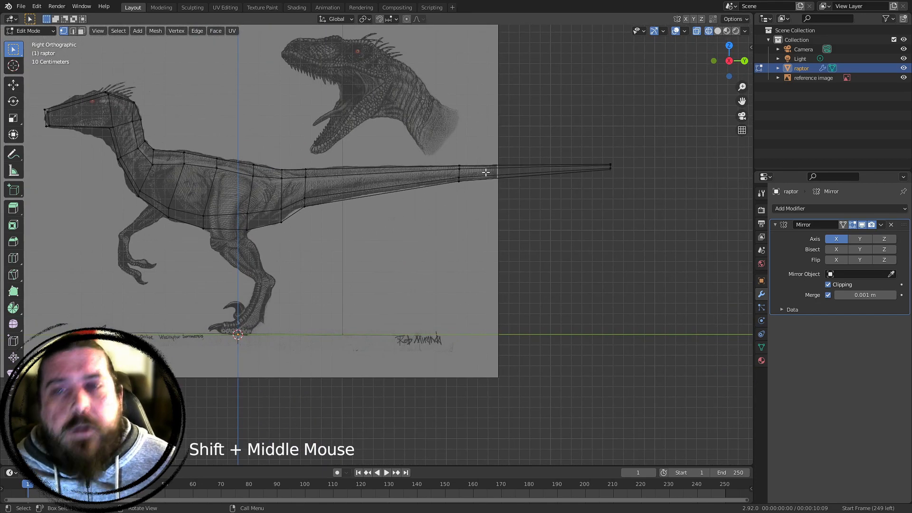
pyautogui.keyDown('shift'); pyautogui.moveTo(475, 150); pyautogui.dragTo(451, 184, button='middle'); pyautogui.keyUp('shift')
pyautogui.hotkey('ctrl', 'r')
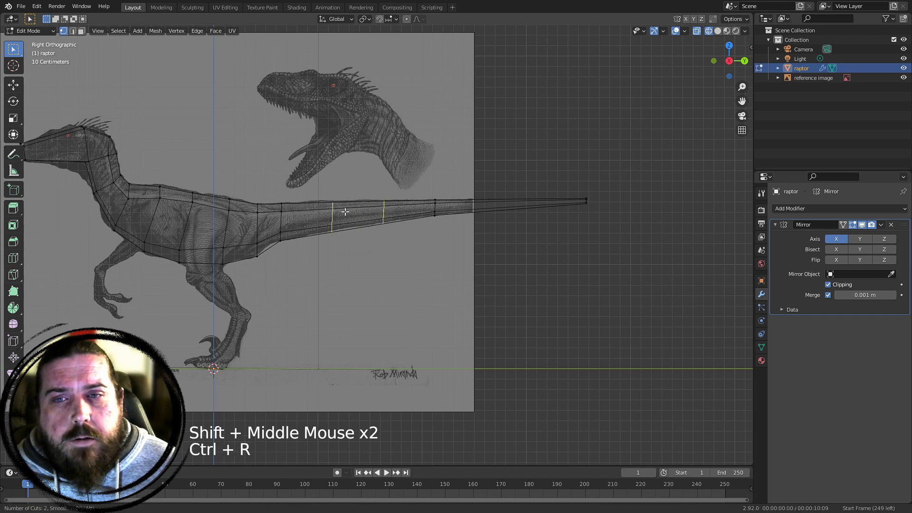
pyautogui.click(345, 212)
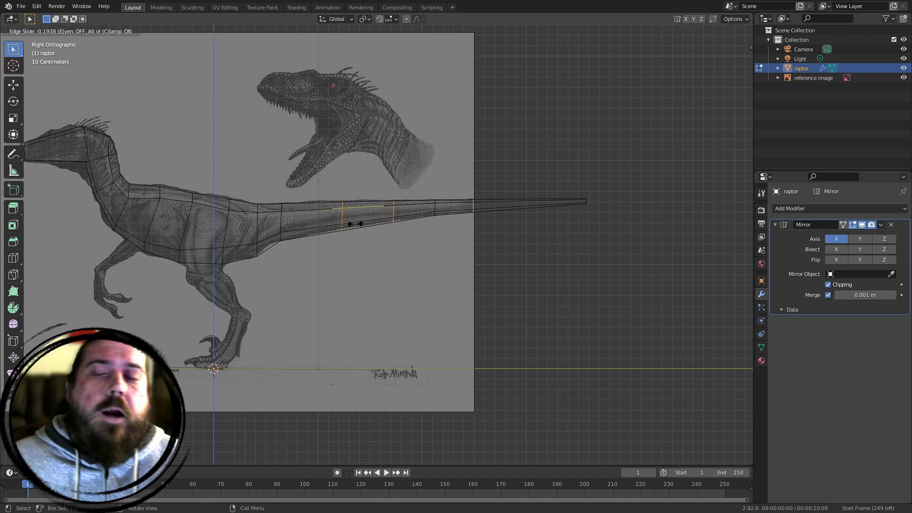
pyautogui.click(407, 230)
pyautogui.hotkey('ctrl', 'z')
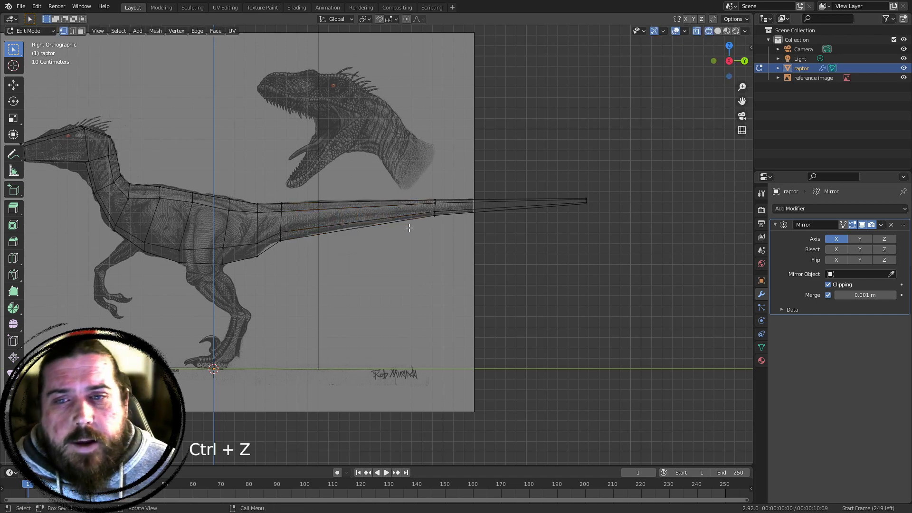
# Add three evenly spaced loop cuts to the tail between its base loop and the mid-tail loop, without sliding them
pyautogui.scroll(2, 409, 230)
pyautogui.keyDown('shift'); pyautogui.moveTo(363, 216); pyautogui.dragTo(452, 240, button='middle'); pyautogui.keyUp('shift')
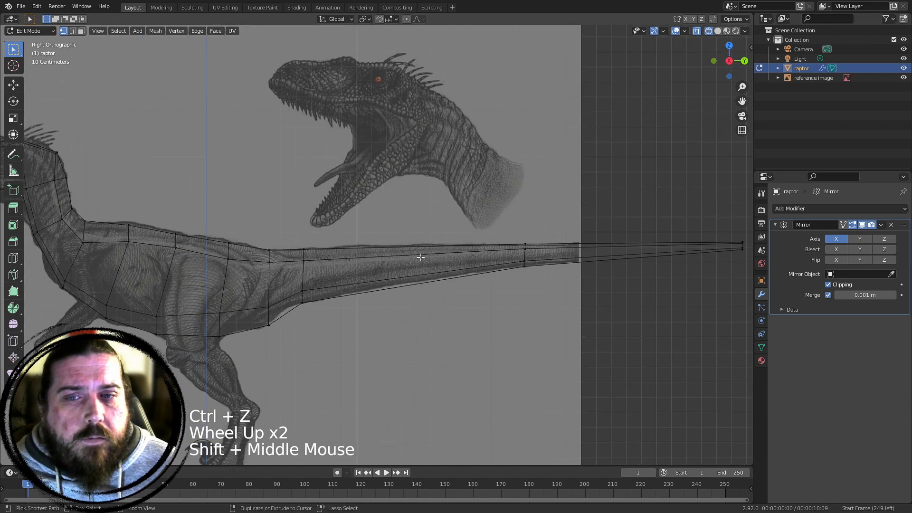
pyautogui.hotkey('ctrl', 'r')
pyautogui.scroll(1, 434, 260)
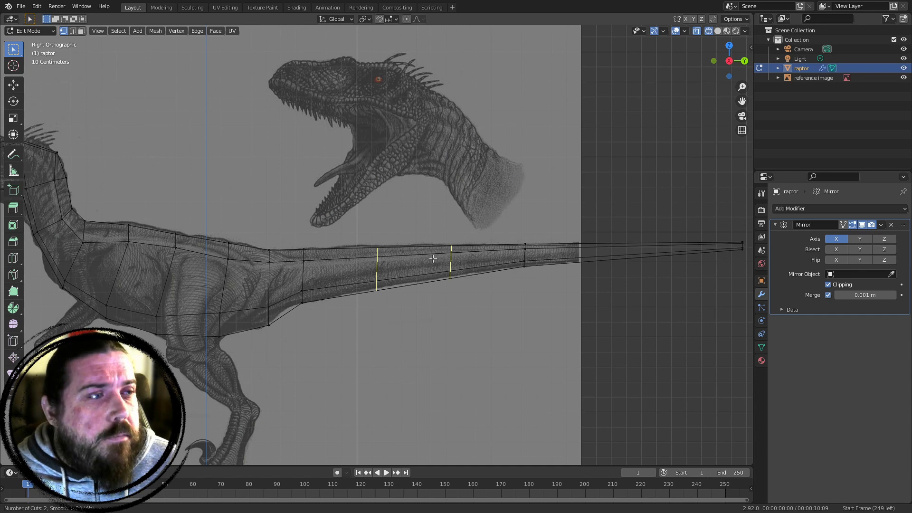
pyautogui.scroll(3, 432, 259)
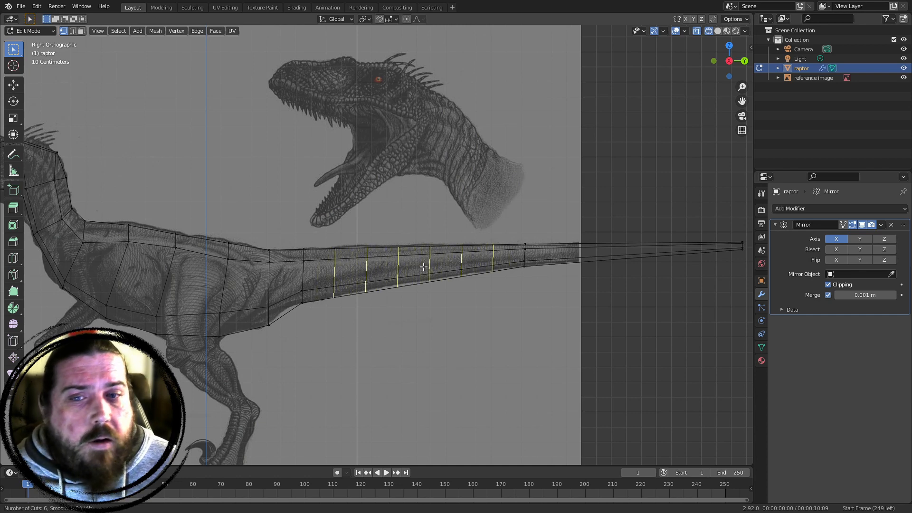
pyautogui.scroll(-2, 424, 264)
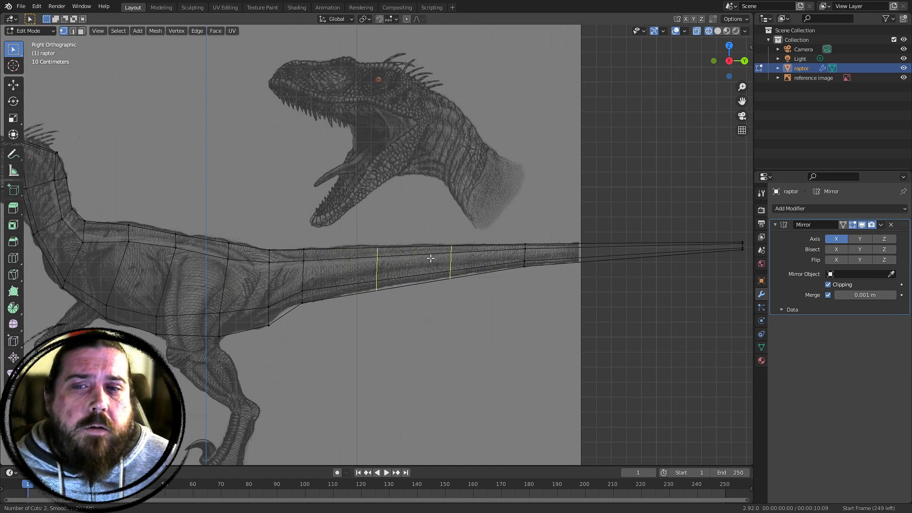
pyautogui.click(431, 258)
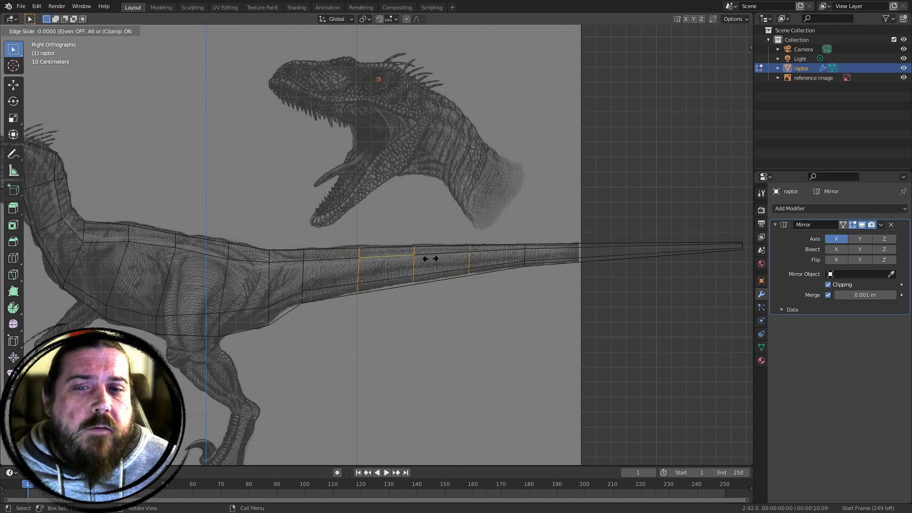
pyautogui.rightClick(427, 261)
# Try one loop cut and a set of three slid cuts on the rear tail section, undoing both
pyautogui.keyDown('shift'); pyautogui.moveTo(595, 265); pyautogui.dragTo(544, 230, button='middle'); pyautogui.keyUp('shift')
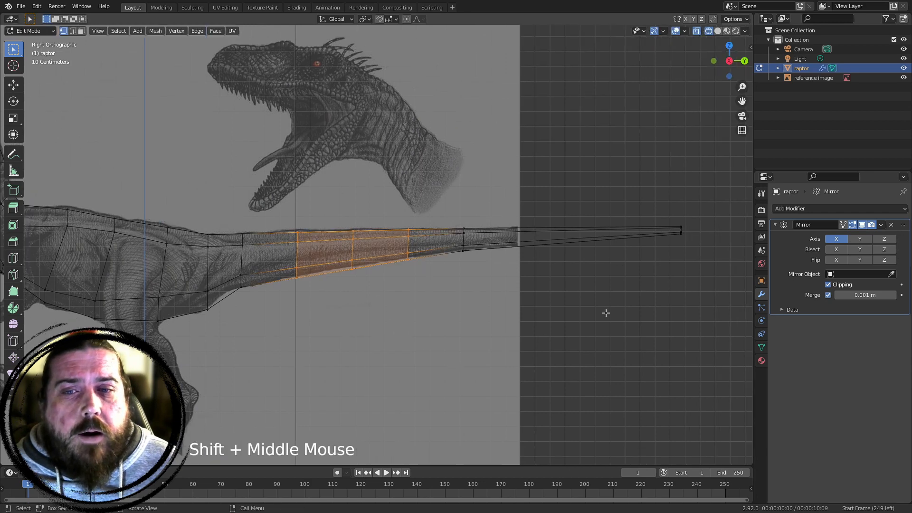
pyautogui.keyDown('shift'); pyautogui.moveTo(605, 312); pyautogui.dragTo(662, 330, button='middle'); pyautogui.keyUp('shift')
pyautogui.click(574, 215)
pyautogui.hotkey('ctrl', 'r')
pyautogui.click(558, 226)
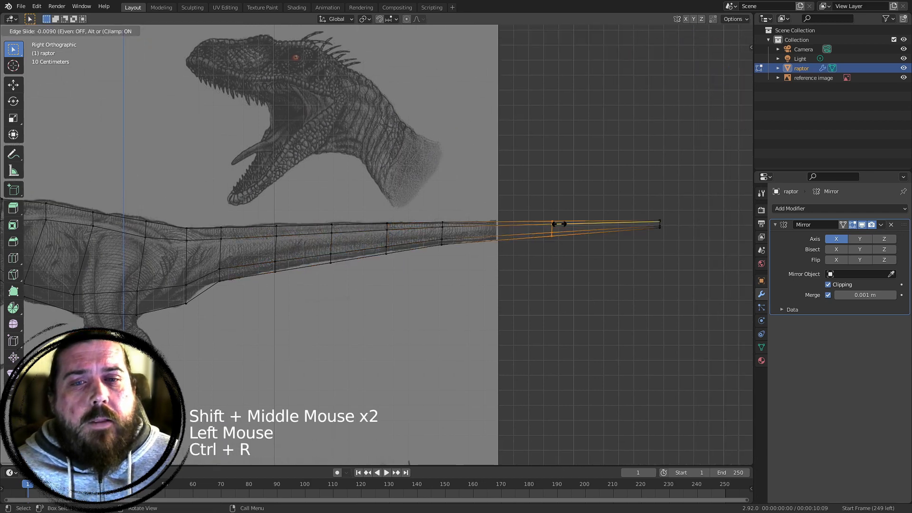
pyautogui.click(570, 214)
pyautogui.hotkey('ctrl', 'z')
pyautogui.hotkey('ctrl', 'r')
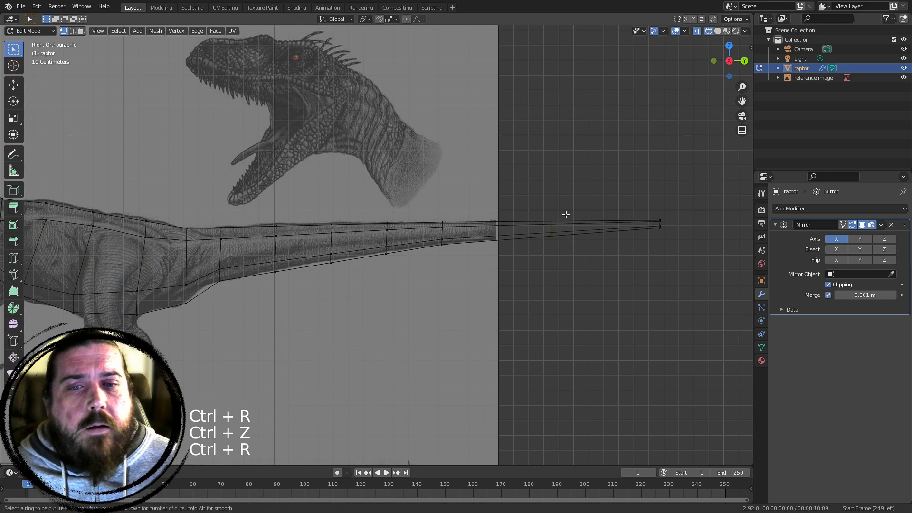
pyautogui.click(592, 208)
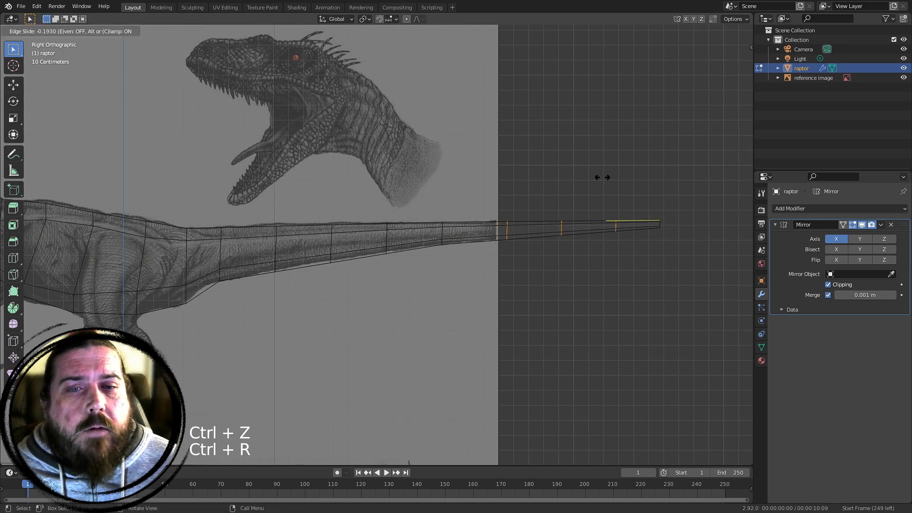
pyautogui.click(613, 165)
pyautogui.hotkey('ctrl', 'z')
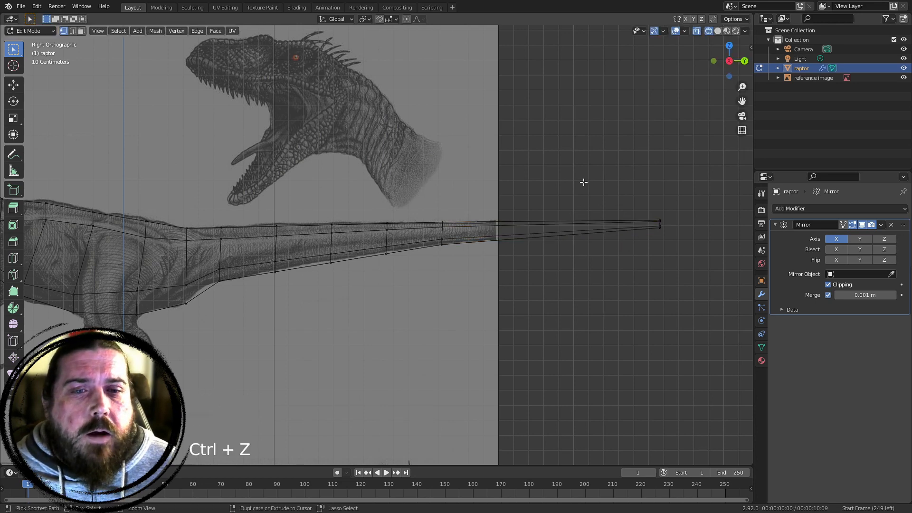
# Add three evenly spaced loop cuts to the rear tail section between the mid-tail loop and the tip, without sliding them
pyautogui.hotkey('ctrl', 'r')
pyautogui.click(577, 229)
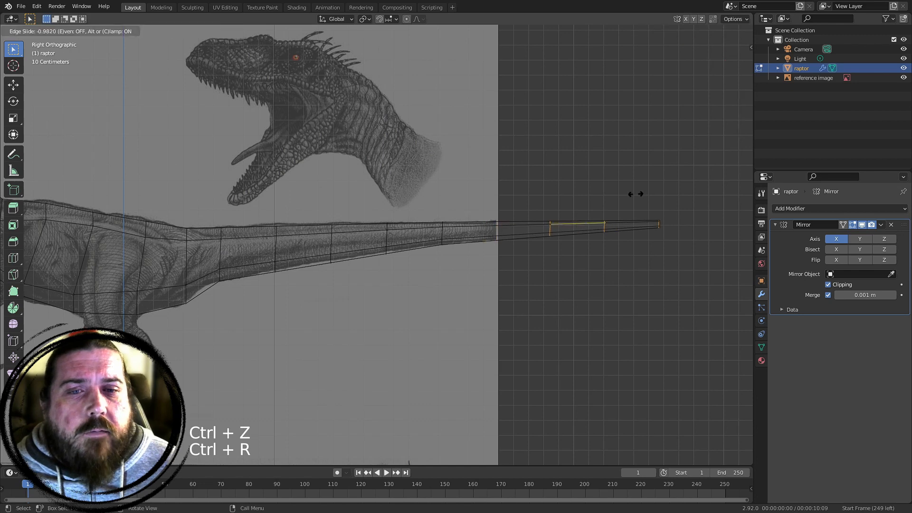
pyautogui.rightClick(631, 194)
pyautogui.click(576, 297)
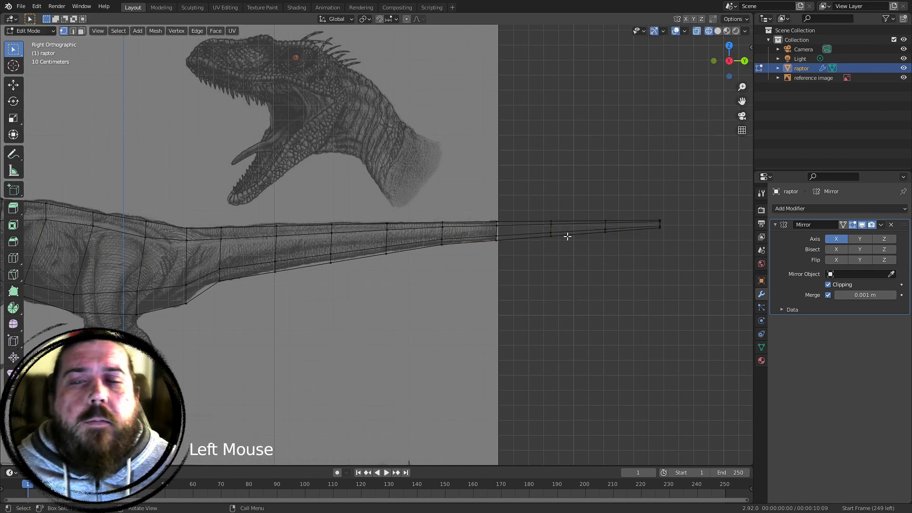
# Switch the viewport to solid shading and examine the body and tail shape in perspective
pyautogui.keyDown('shift'); pyautogui.moveTo(418, 167); pyautogui.dragTo(383, 53, button='middle'); pyautogui.keyUp('shift')
pyautogui.keyDown('shift'); pyautogui.moveTo(285, 164); pyautogui.dragTo(459, 264, button='middle'); pyautogui.keyUp('shift')
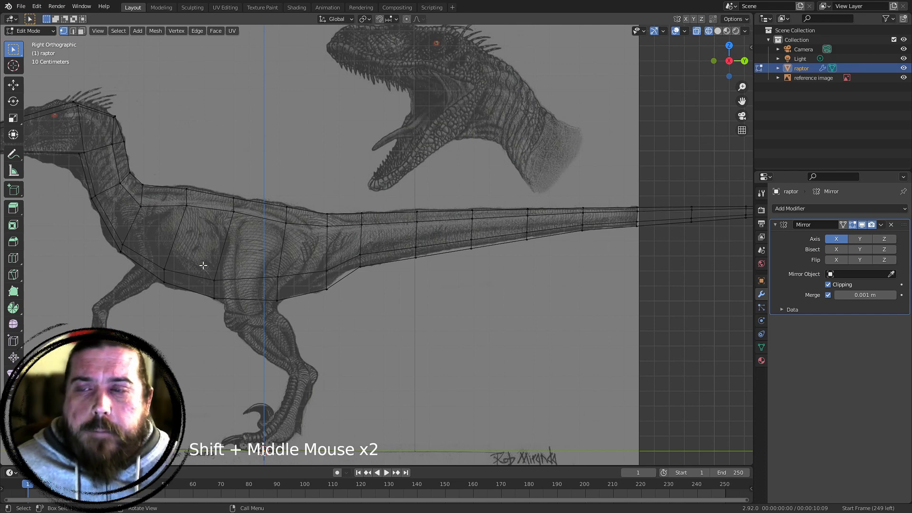
pyautogui.moveTo(287, 288)
pyautogui.keyDown('shift'); pyautogui.mouseDown(button='middle')
pyautogui.moveTo(409, 301)
pyautogui.moveTo(546, 213)
pyautogui.moveTo(593, 247)
pyautogui.moveTo(502, 313)
pyautogui.mouseUp(button='middle'); pyautogui.keyUp('shift')
pyautogui.press('z')
pyautogui.press('z')
pyautogui.scroll(-4, 456, 229)
pyautogui.moveTo(580, 207); pyautogui.dragTo(572, 282, button='middle')
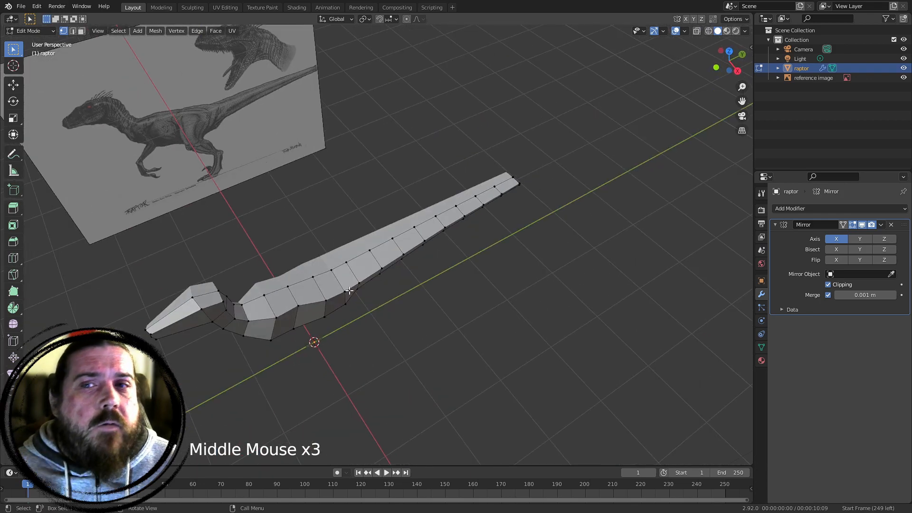
pyautogui.scroll(4, 468, 292)
pyautogui.keyDown('shift'); pyautogui.moveTo(525, 293); pyautogui.dragTo(370, 350, button='middle'); pyautogui.keyUp('shift')
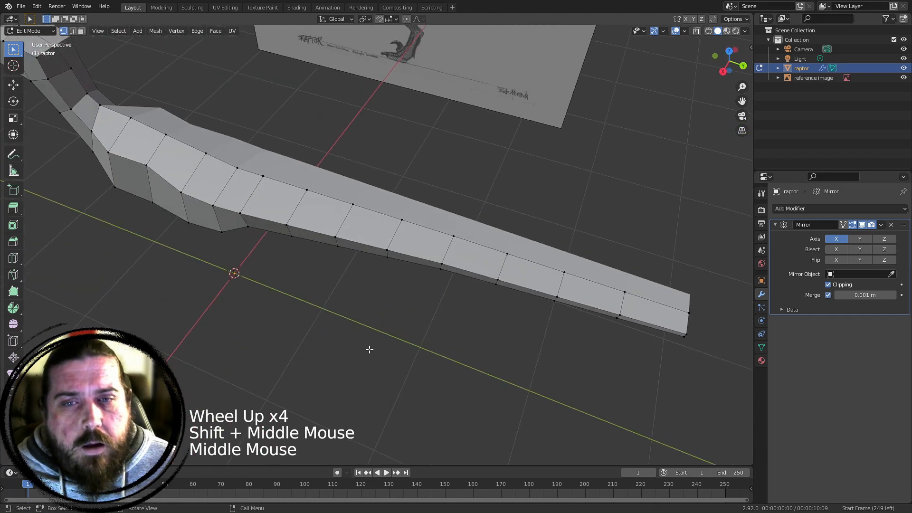
# Select the outer side vertices of the tail's tip and its four rear loops and move them inward about 0.1 m along X
pyautogui.click(304, 240)
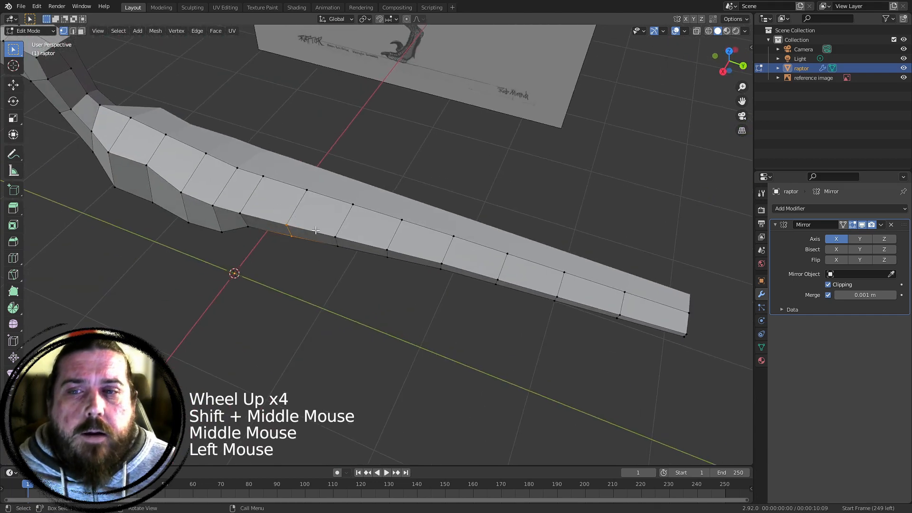
pyautogui.keyDown('shift'); pyautogui.moveTo(326, 239); pyautogui.dragTo(619, 336); pyautogui.keyUp('shift')
pyautogui.keyDown('shift'); pyautogui.click(633, 297); pyautogui.keyUp('shift')
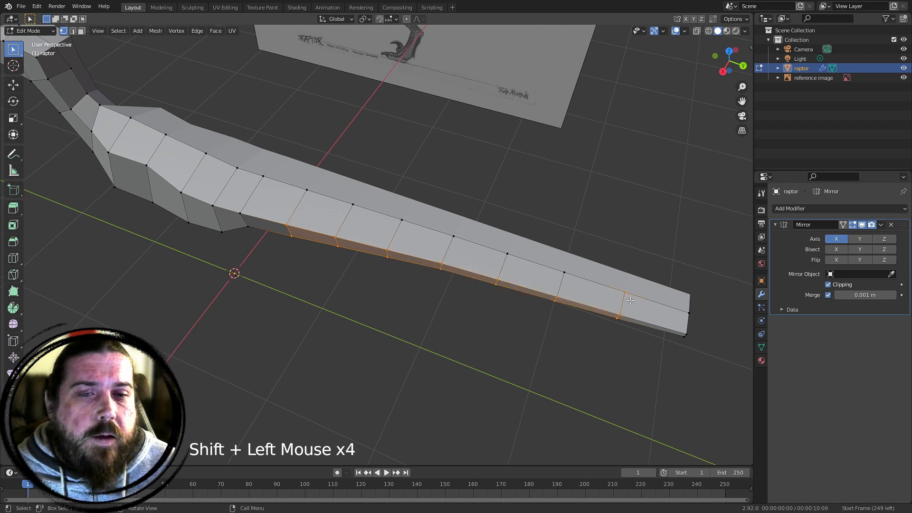
pyautogui.click(630, 300)
pyautogui.keyDown('shift'); pyautogui.click(564, 299); pyautogui.keyUp('shift')
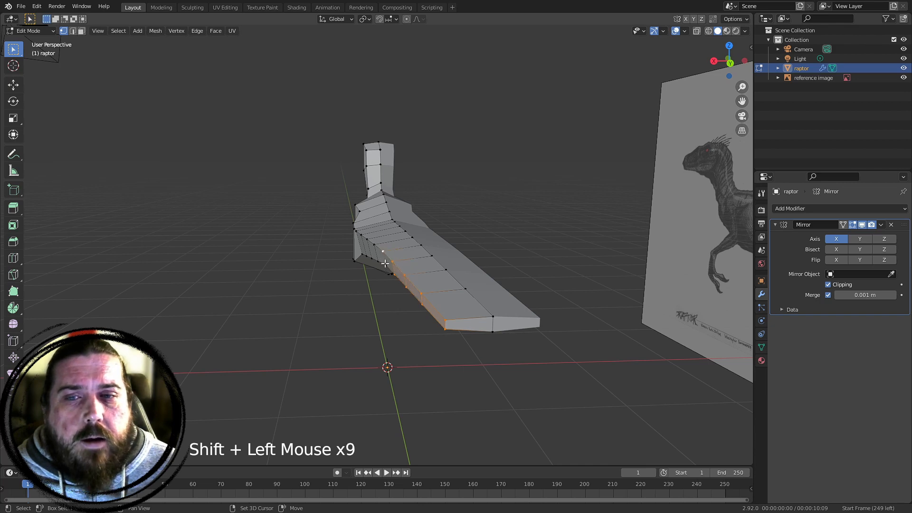
pyautogui.moveTo(379, 255); pyautogui.dragTo(323, 287, button='middle')
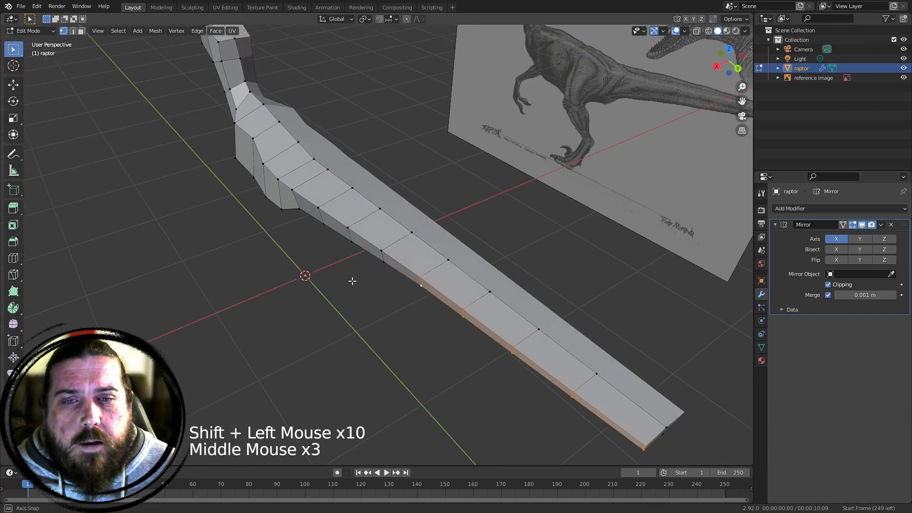
pyautogui.press('KP_7')
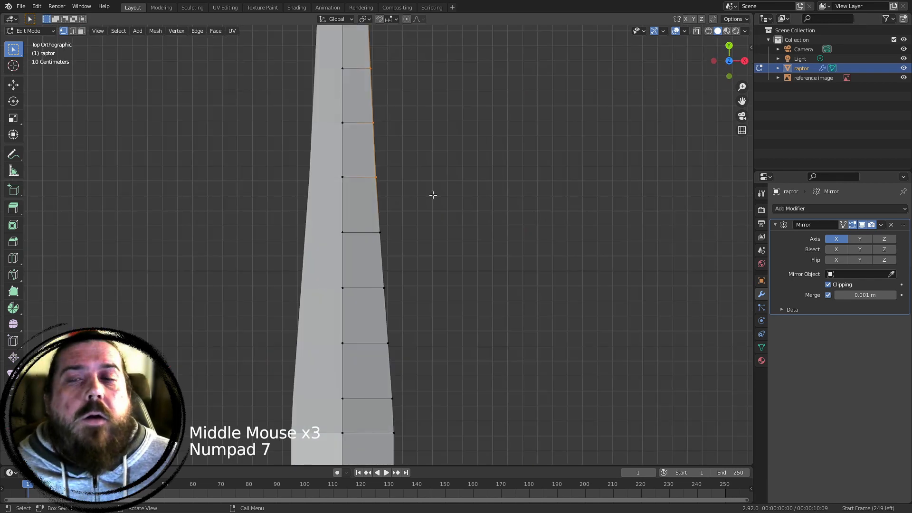
pyautogui.keyDown('shift'); pyautogui.moveTo(433, 195); pyautogui.dragTo(477, 261, button='middle'); pyautogui.keyUp('shift')
pyautogui.keyDown('shift'); pyautogui.moveTo(521, 279); pyautogui.dragTo(489, 273, button='middle'); pyautogui.keyUp('shift')
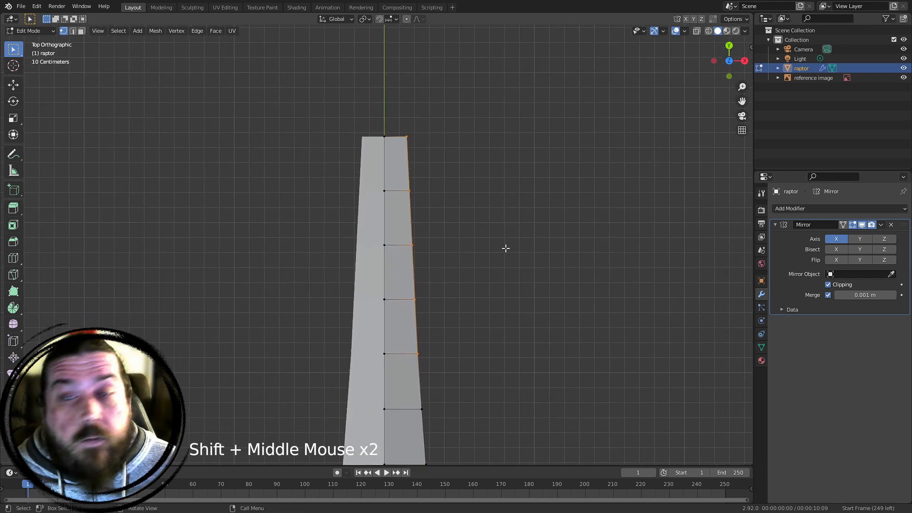
pyautogui.press('g')
pyautogui.press('x')
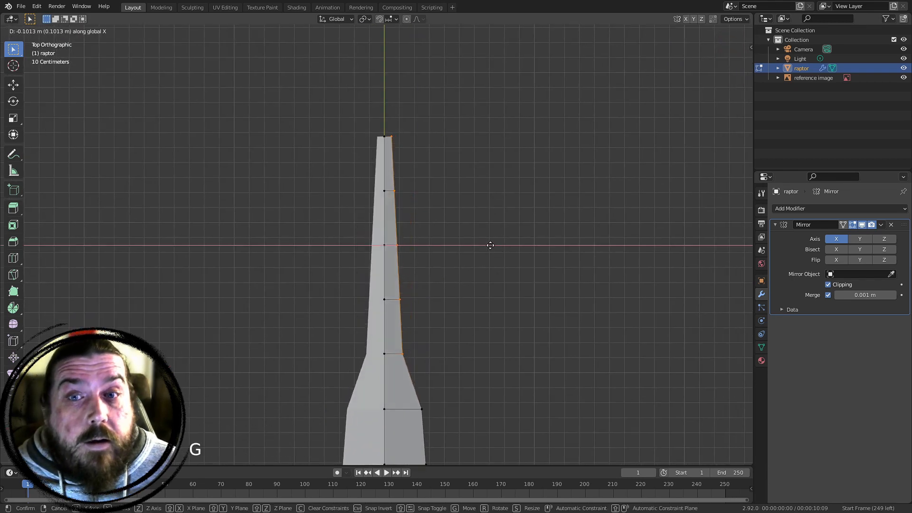
pyautogui.click(491, 249)
pyautogui.keyDown('shift'); pyautogui.moveTo(489, 249); pyautogui.dragTo(501, 76, button='middle'); pyautogui.keyUp('shift')
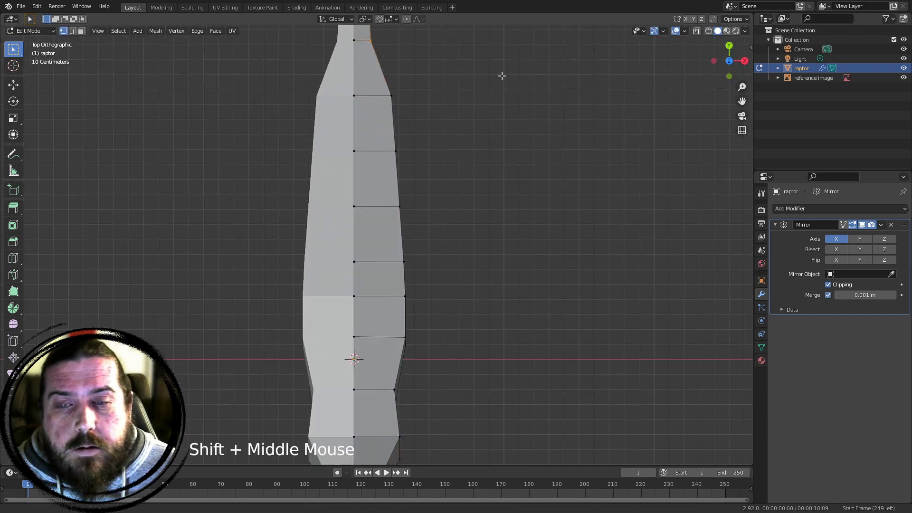
pyautogui.scroll(-2, 436, 168)
pyautogui.scroll(1, 436, 168)
pyautogui.moveTo(384, 91); pyautogui.dragTo(492, 245)
pyautogui.press('g')
pyautogui.press('x')
pyautogui.rightClick(523, 204)
# In wireframe shading, select the outer vertices of the three front tail loops and move them inward about 0.1 m along X
pyautogui.press('z')
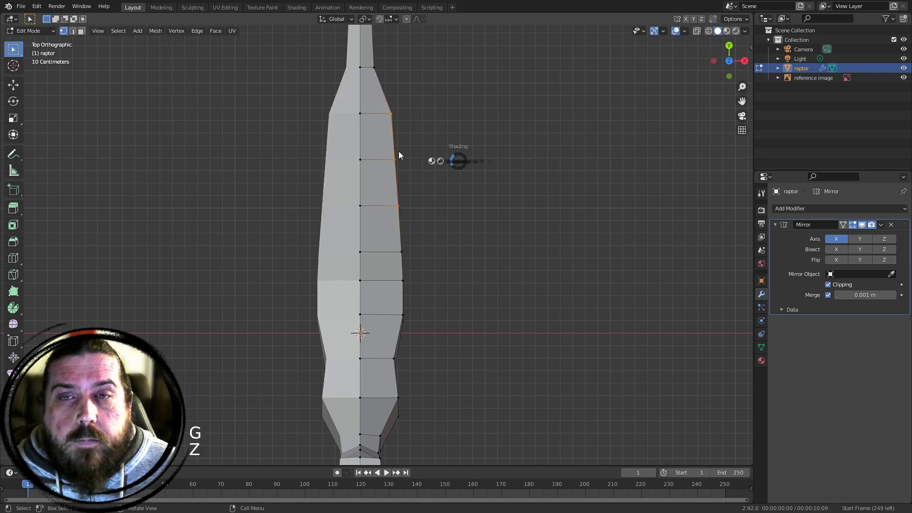
pyautogui.moveTo(372, 90); pyautogui.dragTo(471, 230)
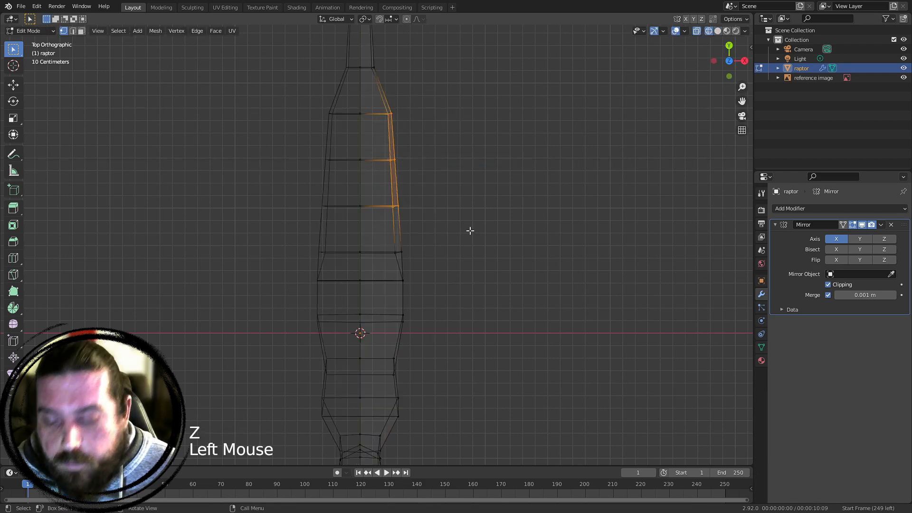
pyautogui.press('g')
pyautogui.press('x')
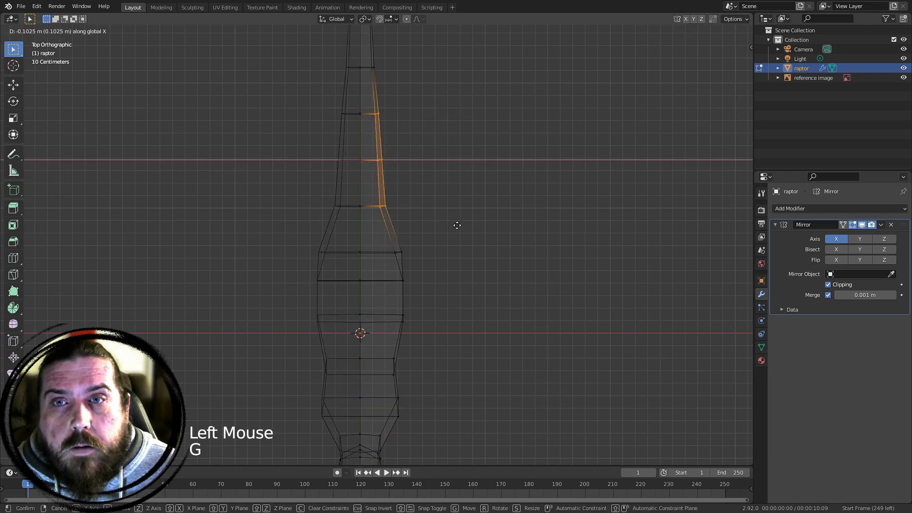
pyautogui.click(454, 225)
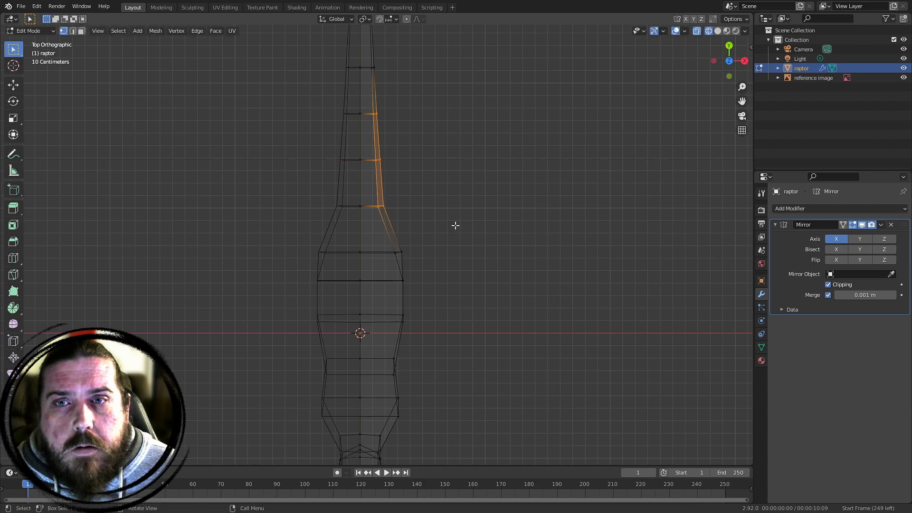
# Return to solid shading and move the outer vertex pair of the loop behind the tail's base inward about 0.12 m along X
pyautogui.moveTo(454, 225); pyautogui.dragTo(465, 330, button='middle')
pyautogui.press('z')
pyautogui.moveTo(458, 230); pyautogui.dragTo(518, 247, button='middle')
pyautogui.moveTo(518, 247); pyautogui.dragTo(325, 314, button='middle')
pyautogui.moveTo(432, 293); pyautogui.dragTo(480, 252, button='middle')
pyautogui.click(445, 232)
pyautogui.keyDown('shift'); pyautogui.click(444, 250); pyautogui.keyUp('shift')
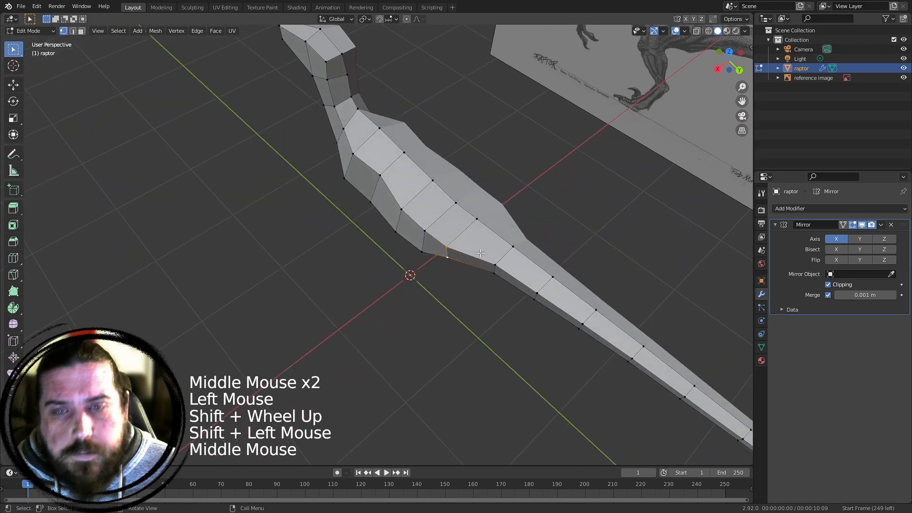
pyautogui.press('g')
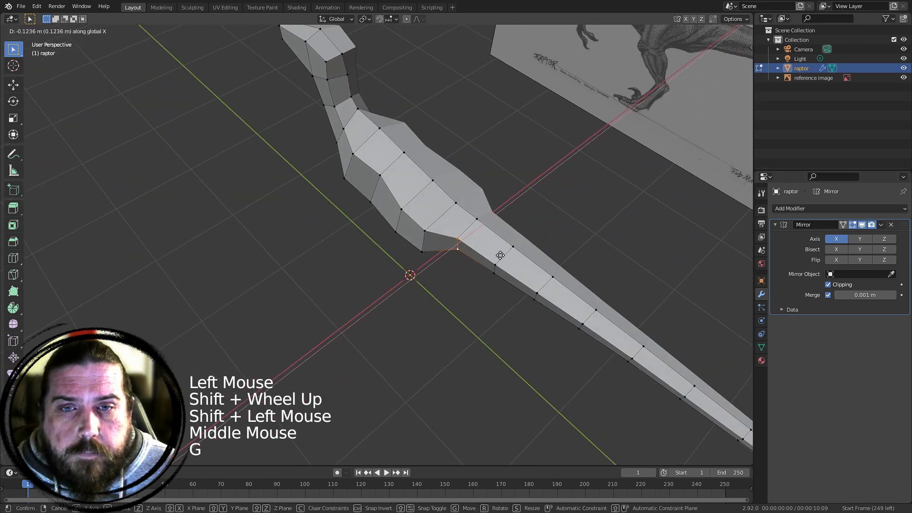
pyautogui.click(428, 328)
# Reselect the outer vertex pair behind the tail's base and nudge it slightly outward along X to smooth the hip transition
pyautogui.moveTo(427, 328); pyautogui.dragTo(465, 341, button='middle')
pyautogui.click(440, 288)
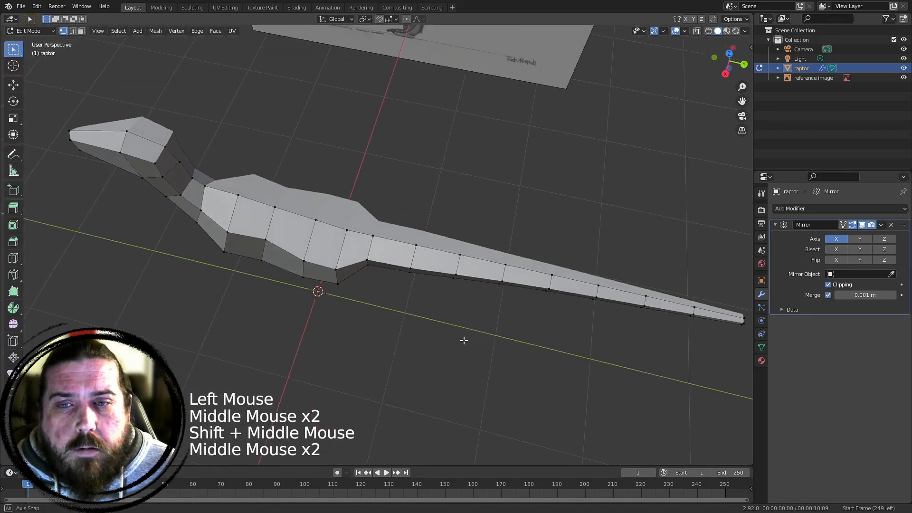
pyautogui.scroll(1, 363, 273)
pyautogui.click(363, 273)
pyautogui.keyDown('shift'); pyautogui.click(395, 283); pyautogui.keyUp('shift')
pyautogui.press('g')
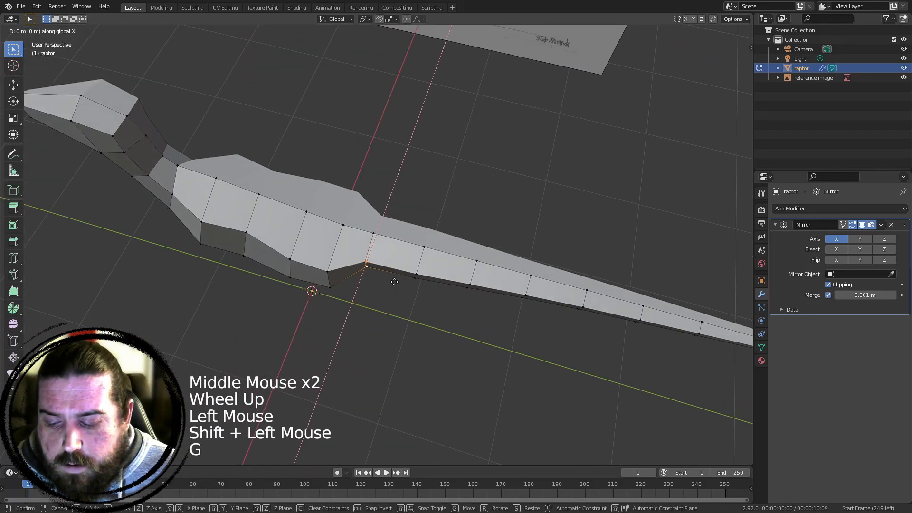
pyautogui.click(393, 292)
pyautogui.moveTo(393, 291); pyautogui.dragTo(501, 264, button='middle')
pyautogui.click(441, 300)
pyautogui.scroll(-4, 441, 300)
pyautogui.keyDown('shift'); pyautogui.moveTo(440, 299); pyautogui.dragTo(417, 293, button='middle'); pyautogui.keyUp('shift')
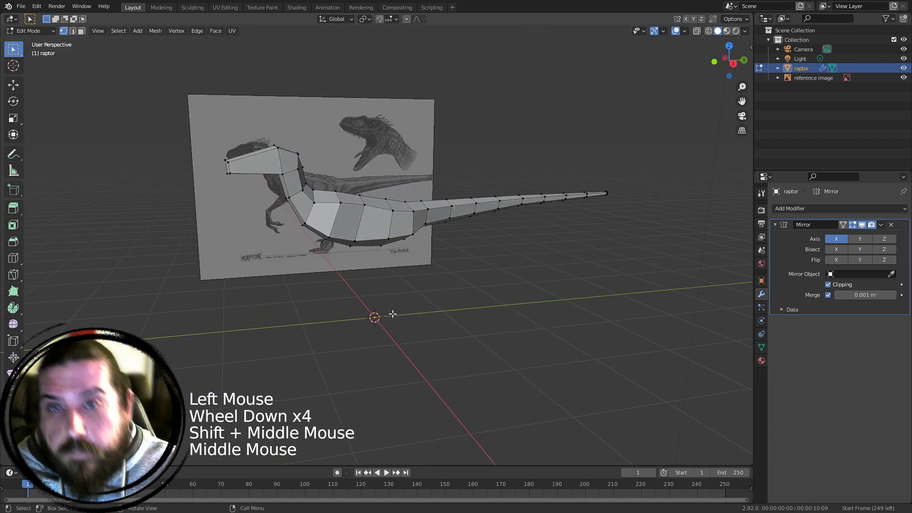
# Show the raptor's head in the right orthographic view with wireframe shading
pyautogui.scroll(1, 393, 314)
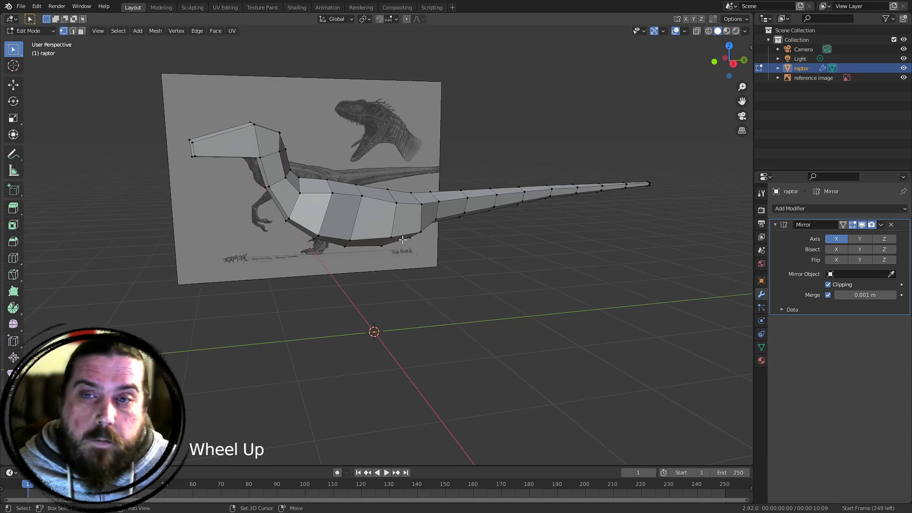
pyautogui.keyDown('shift'); pyautogui.moveTo(328, 204); pyautogui.dragTo(314, 333, button='middle'); pyautogui.keyUp('shift')
pyautogui.moveTo(314, 333); pyautogui.dragTo(438, 237, button='middle')
pyautogui.press('KP_3')
pyautogui.scroll(6, 462, 202)
pyautogui.scroll(3, 438, 236)
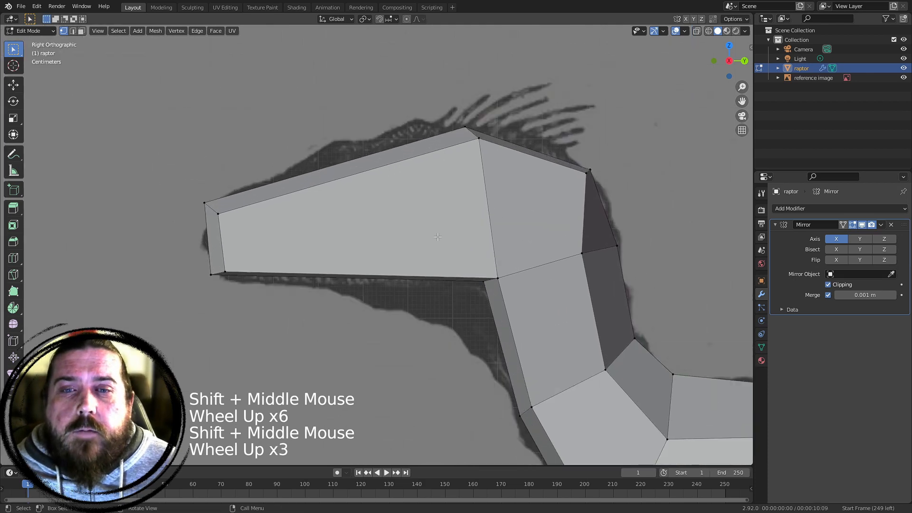
pyautogui.press('z')
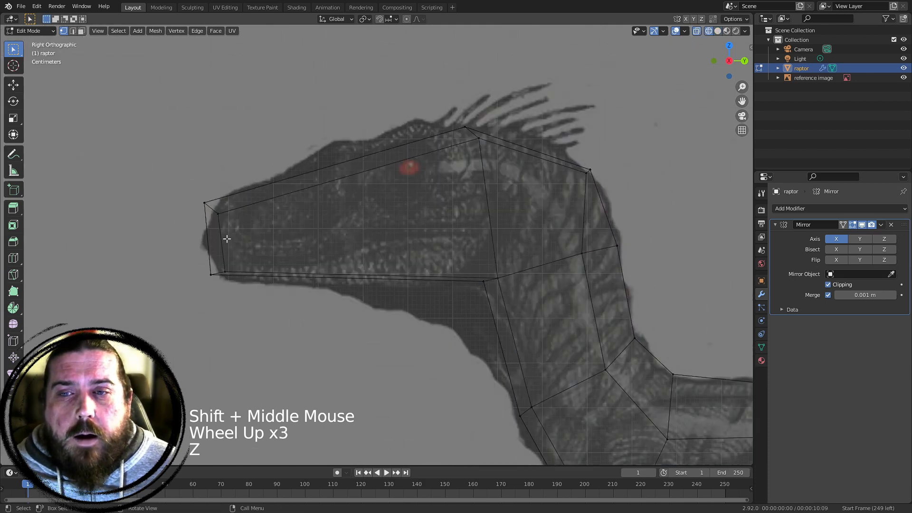
# Add a horizontal loop cut around the head and slide it down toward the reference's mouth line
pyautogui.keyDown('shift'); pyautogui.moveTo(493, 215); pyautogui.dragTo(484, 219, button='middle'); pyautogui.keyUp('shift')
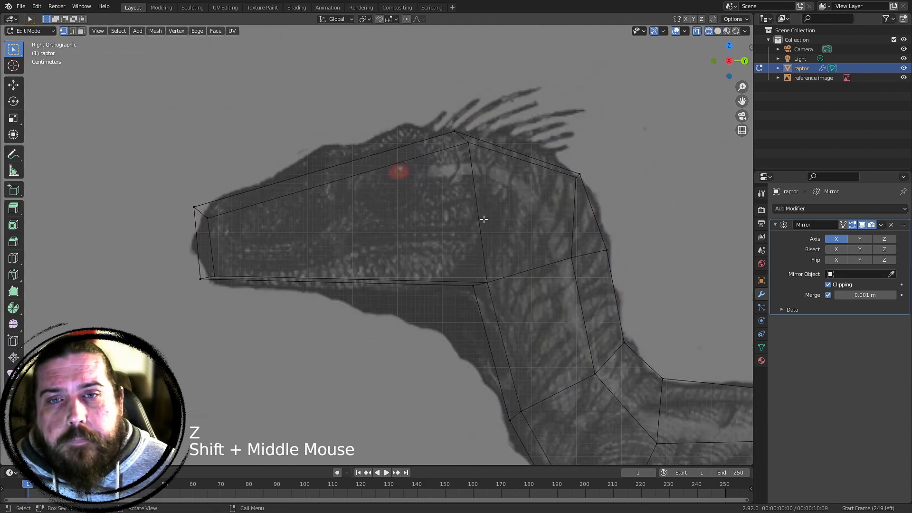
pyautogui.hotkey('ctrl', 'r')
pyautogui.click(488, 249)
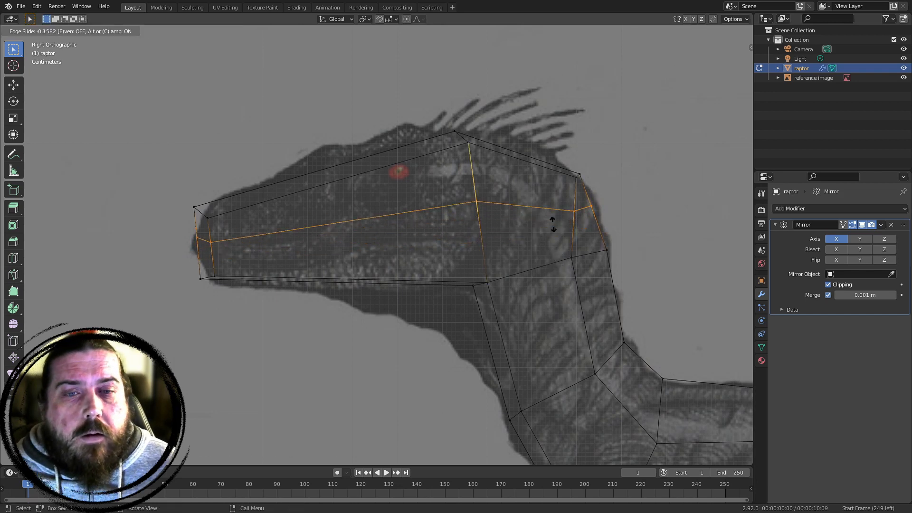
pyautogui.click(564, 261)
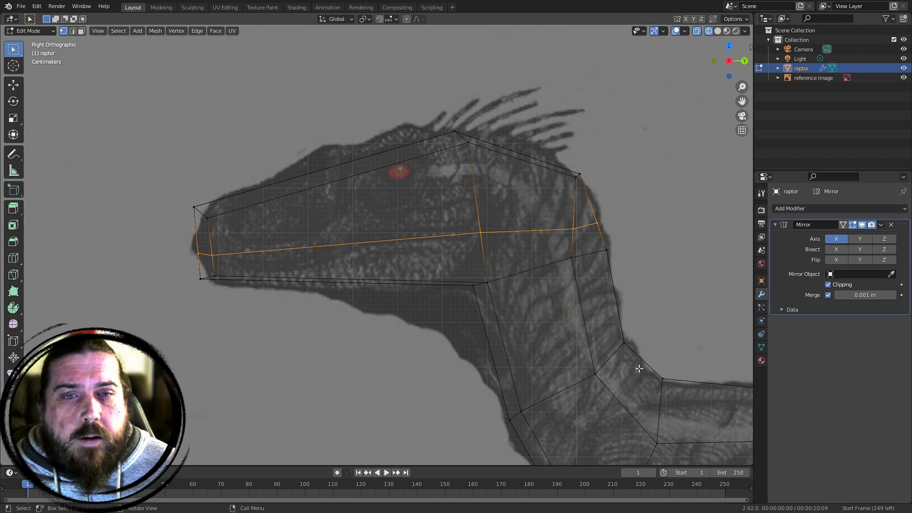
# Move the lower front vertices of the snout back and down to match the reference's chin outline
pyautogui.keyDown('shift'); pyautogui.moveTo(415, 315); pyautogui.dragTo(376, 192, button='middle'); pyautogui.keyUp('shift')
pyautogui.scroll(3, 377, 192)
pyautogui.keyDown('shift'); pyautogui.moveTo(432, 122); pyautogui.dragTo(293, 169, button='middle'); pyautogui.keyUp('shift')
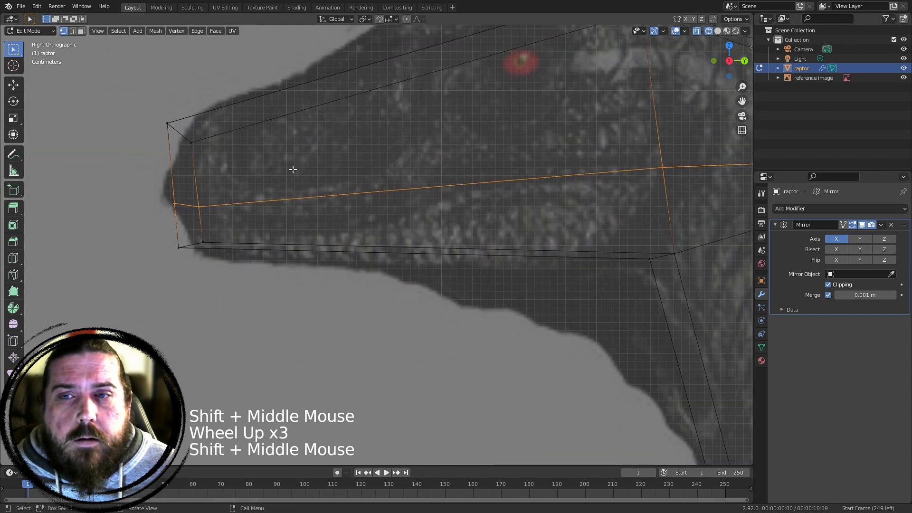
pyautogui.click(172, 250)
pyautogui.press('g')
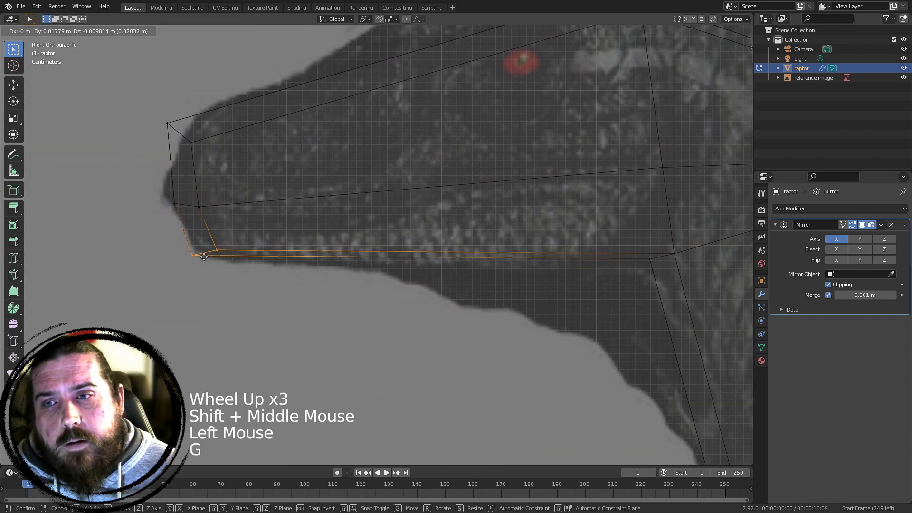
pyautogui.click(342, 260)
pyautogui.moveTo(138, 174); pyautogui.dragTo(264, 214)
pyautogui.press('g')
pyautogui.rightClick(230, 227)
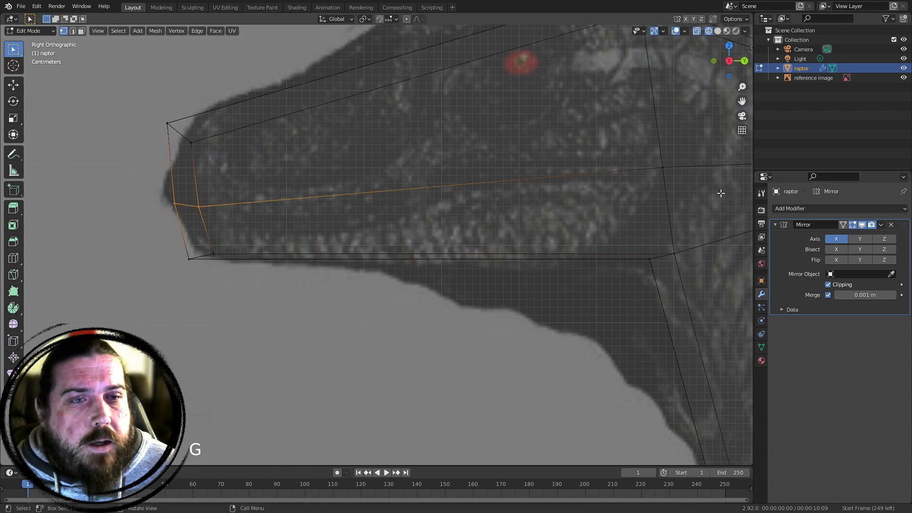
# Leave Edit Mode and set the reference image's opacity to 0.324
pyautogui.click(816, 78)
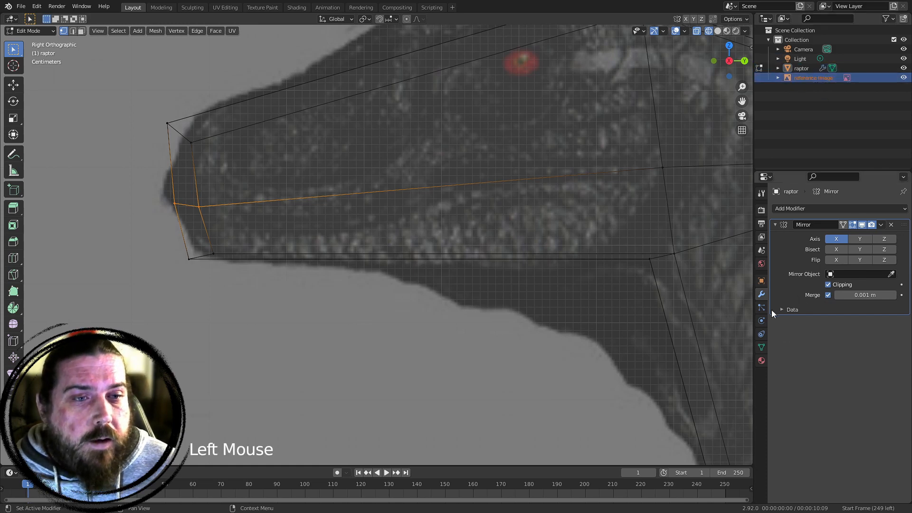
pyautogui.click(635, 198)
pyautogui.press('Tab')
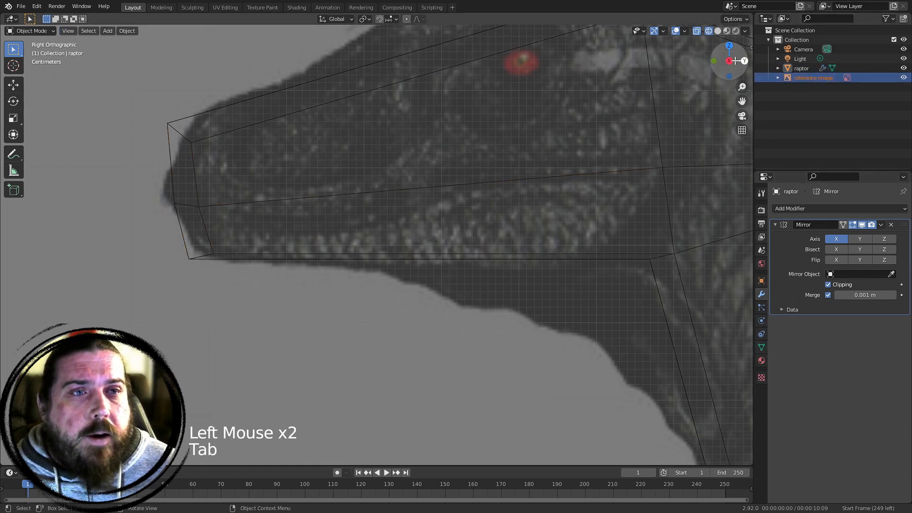
pyautogui.click(802, 70)
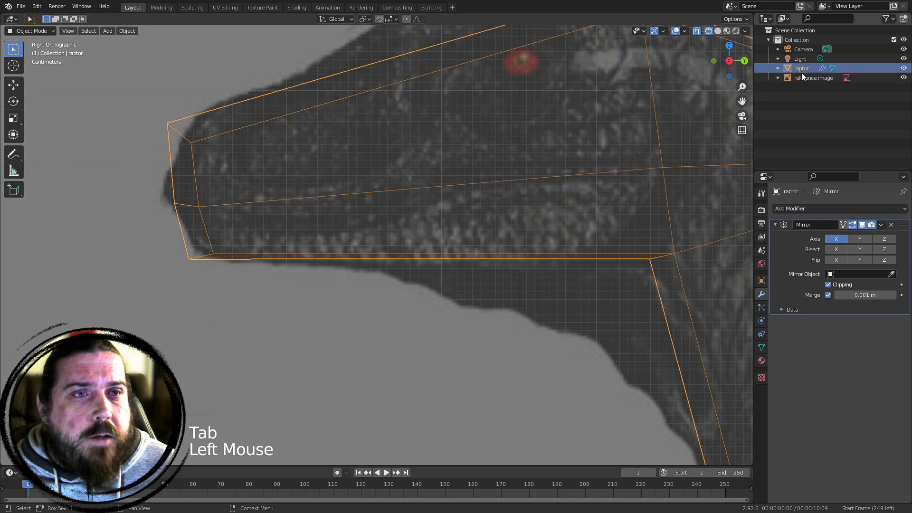
pyautogui.click(802, 72)
pyautogui.click(803, 71)
pyautogui.click(810, 78)
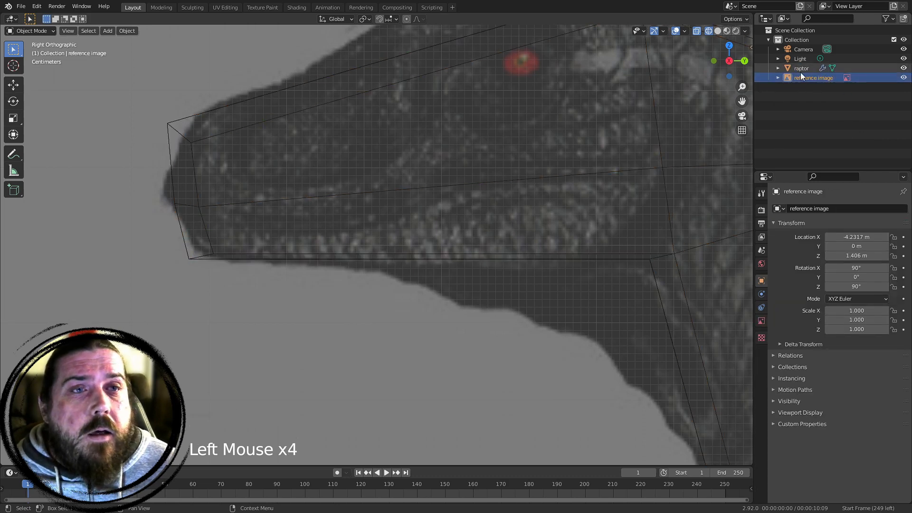
pyautogui.click(762, 321)
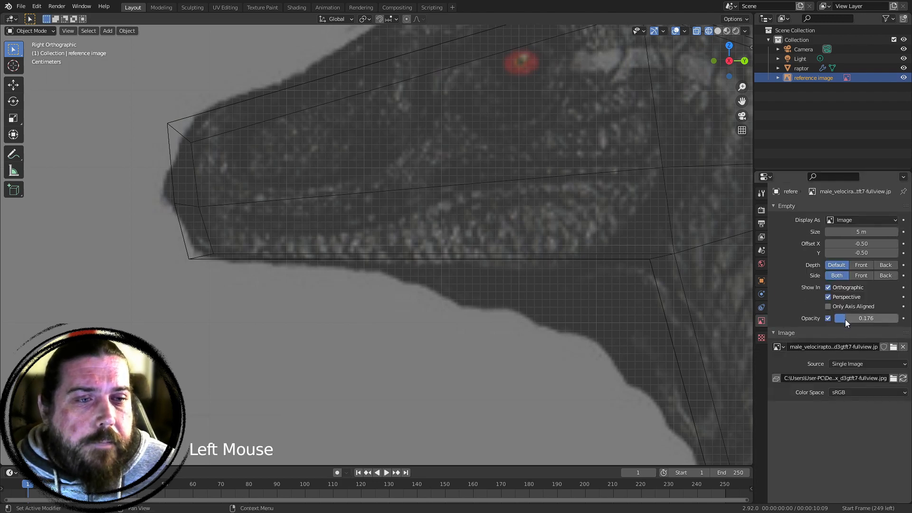
pyautogui.moveTo(846, 317); pyautogui.dragTo(856, 317)
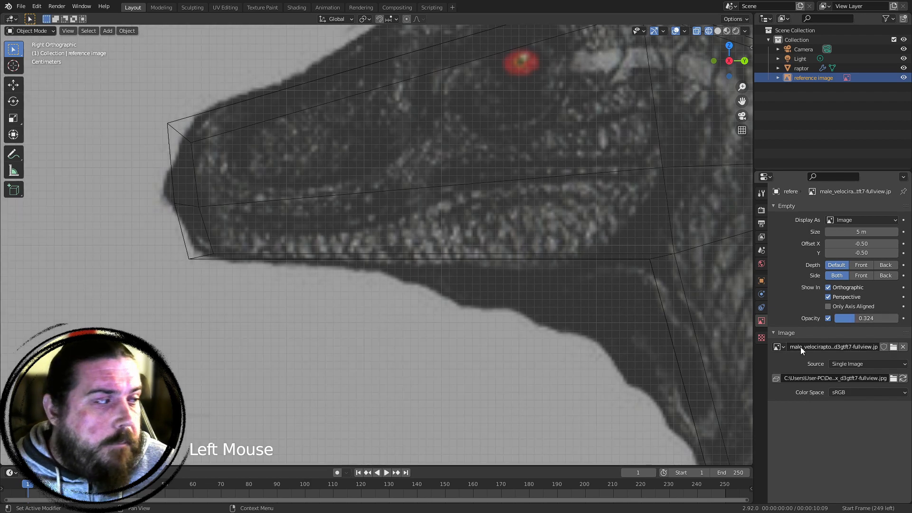
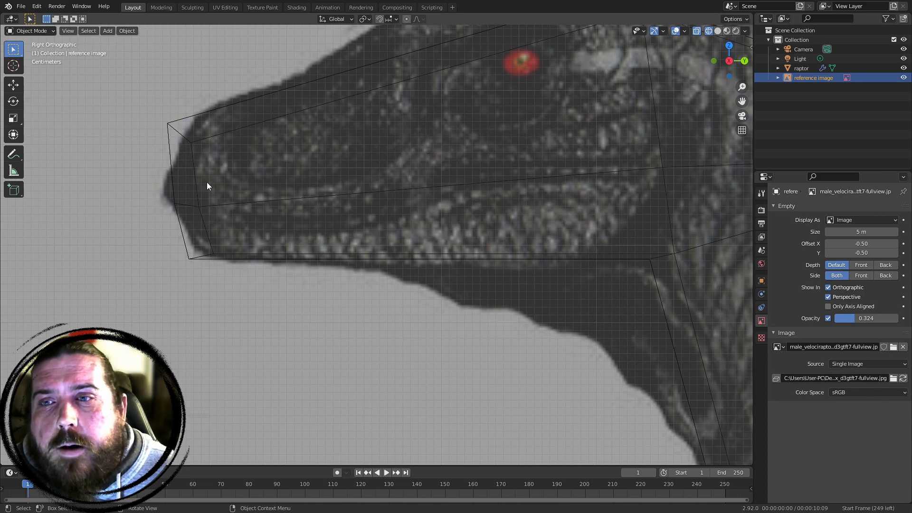
# Reselect the raptor mesh and return it to Edit Mode
pyautogui.click(213, 214)
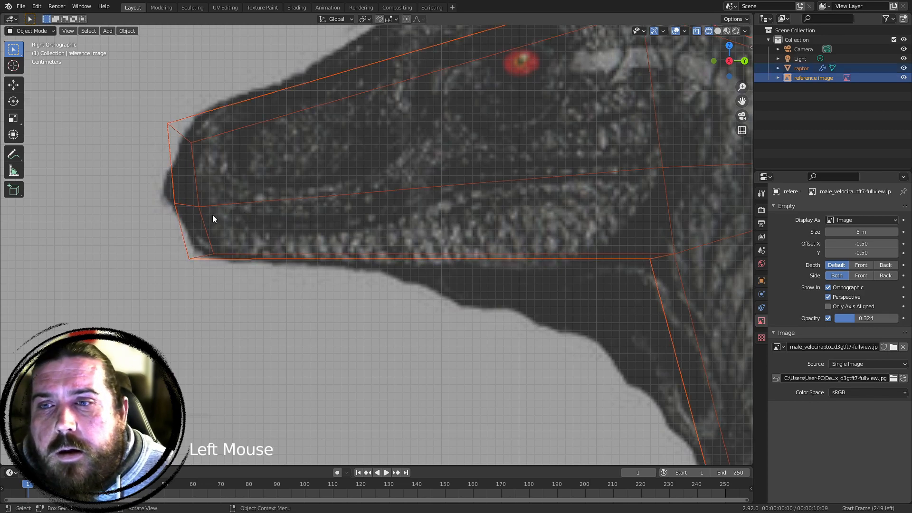
pyautogui.click(313, 193)
pyautogui.click(315, 200)
pyautogui.click(327, 196)
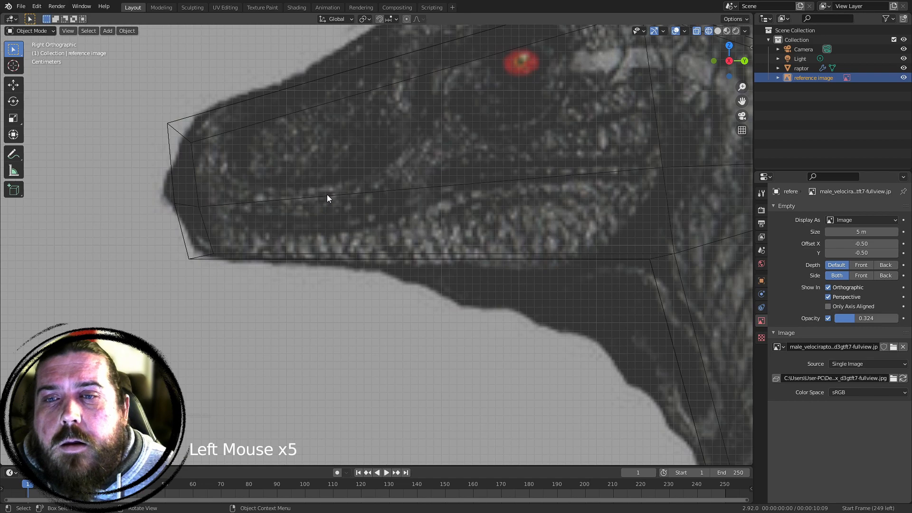
pyautogui.press('Tab')
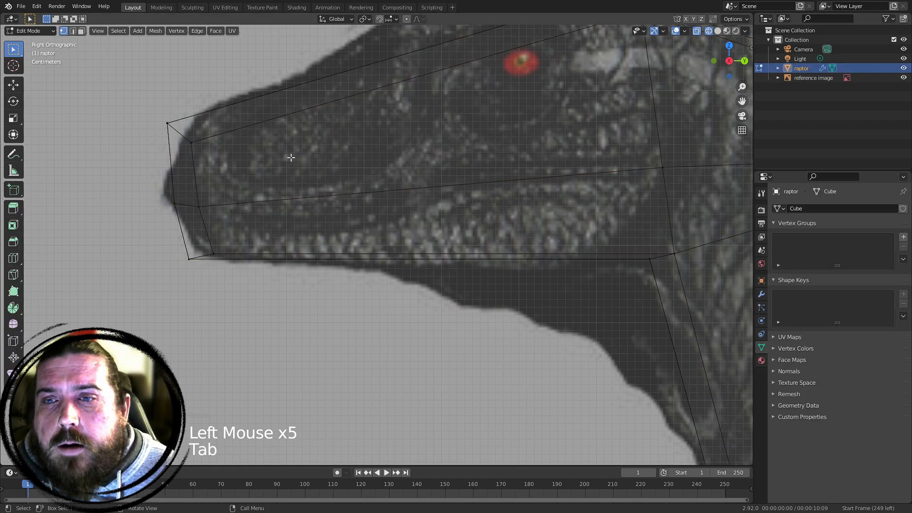
# Move the middle vertices of the snout tip forward onto the outline, then lower the side vertex about 0.02 m toward the mouth line
pyautogui.click(200, 207)
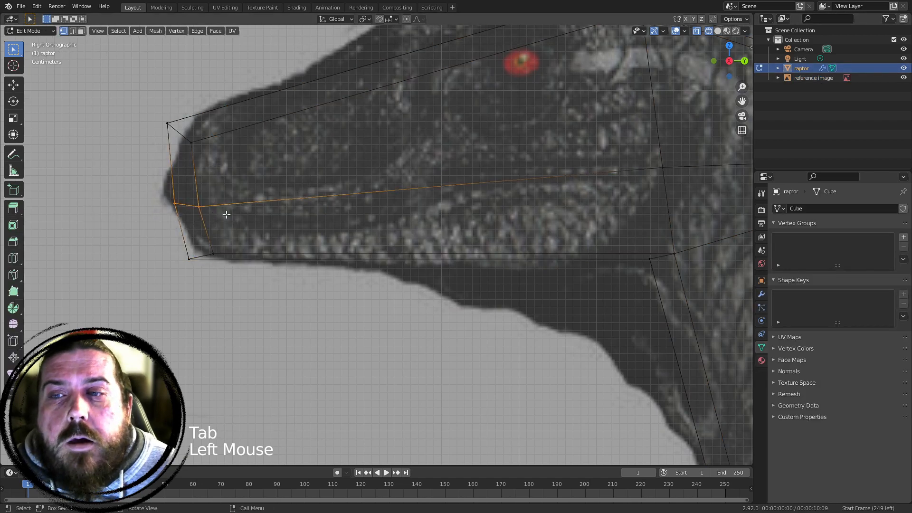
pyautogui.press('g')
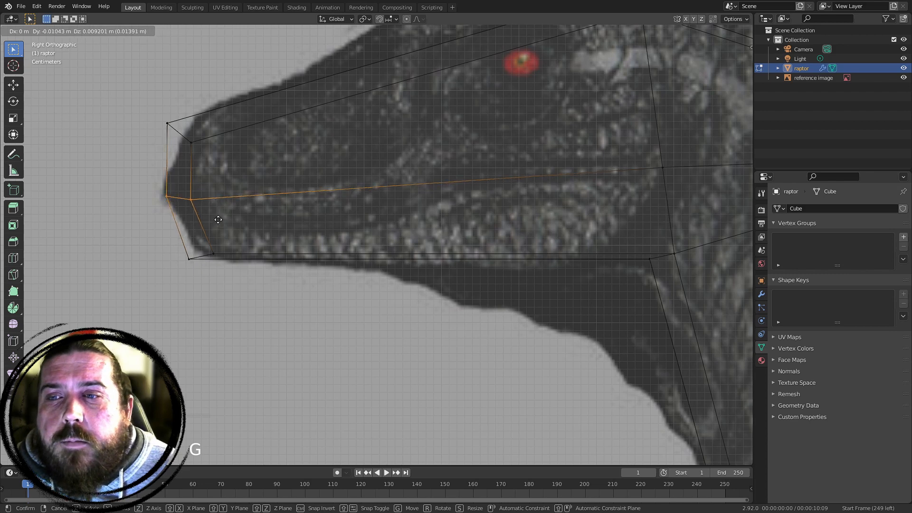
pyautogui.click(222, 222)
pyautogui.click(371, 202)
pyautogui.doubleClick(246, 192)
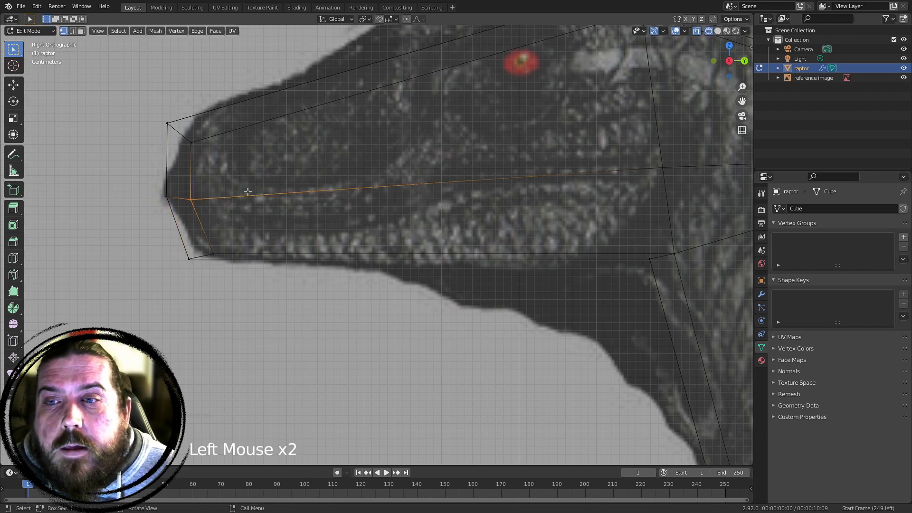
pyautogui.press('g')
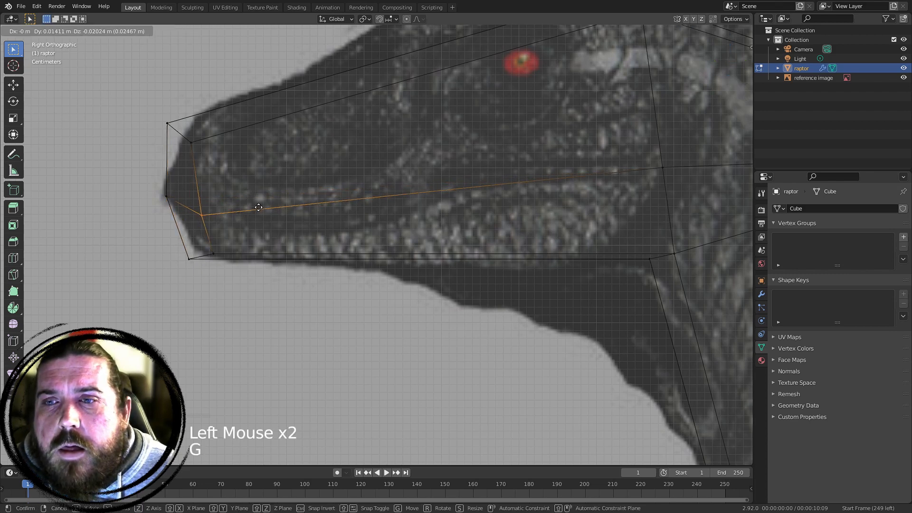
pyautogui.click(258, 208)
# Add three evenly spaced vertical loop cuts between the snout tip and the back of the jaw
pyautogui.keyDown('shift'); pyautogui.moveTo(458, 189); pyautogui.dragTo(373, 212, button='middle'); pyautogui.keyUp('shift')
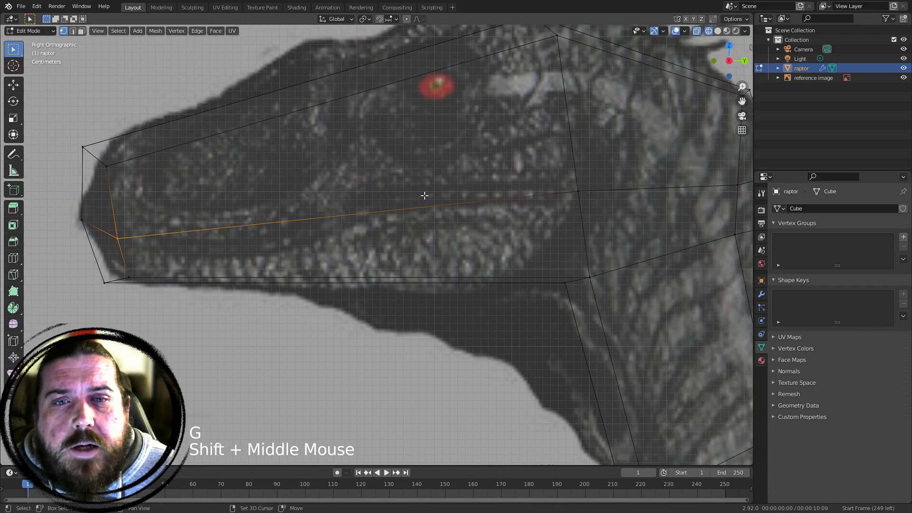
pyautogui.click(575, 193)
pyautogui.keyDown('shift'); pyautogui.moveTo(492, 216); pyautogui.dragTo(514, 205, button='middle'); pyautogui.keyUp('shift')
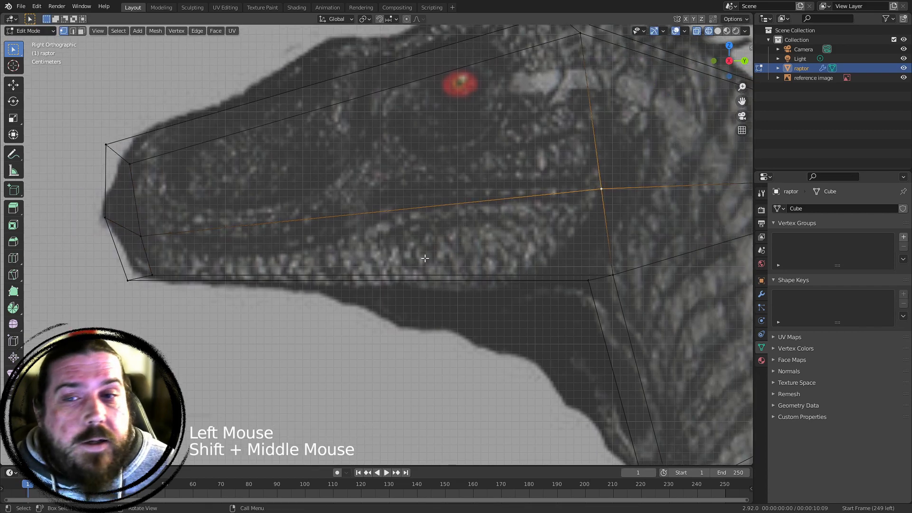
pyautogui.hotkey('ctrl', 'r')
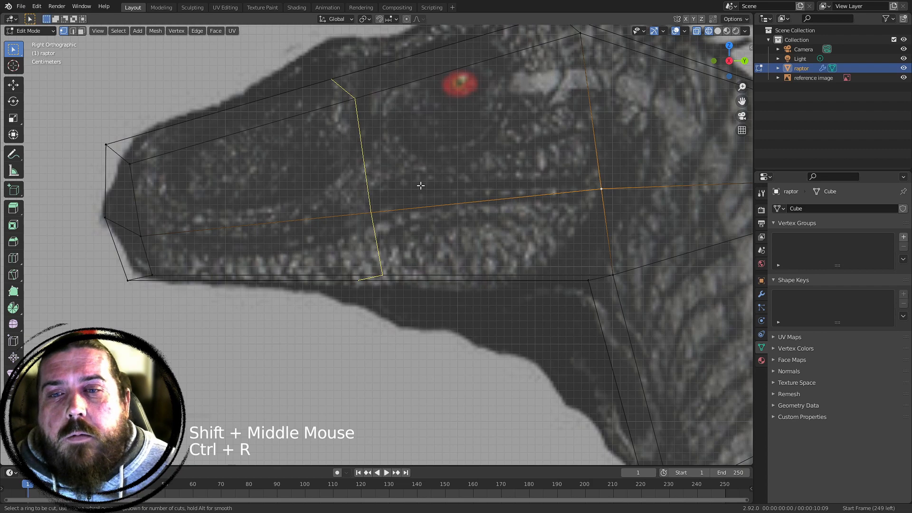
pyautogui.scroll(2, 418, 191)
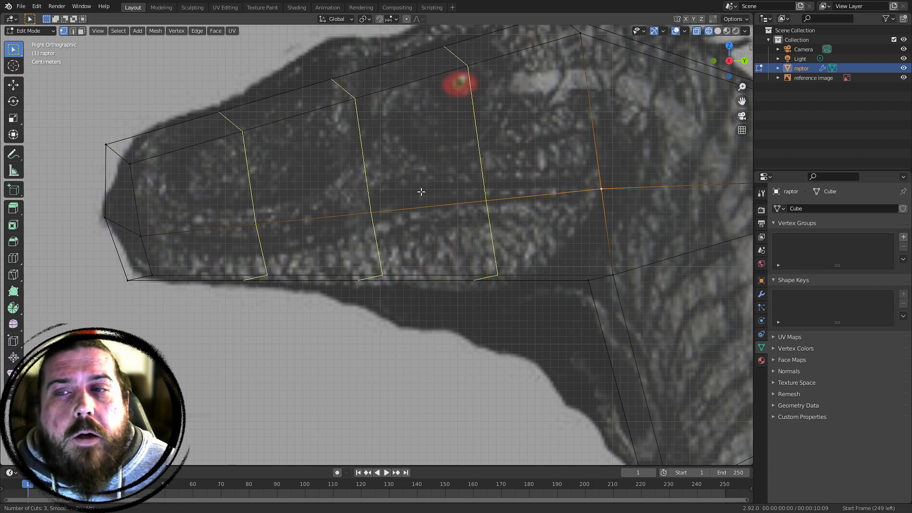
pyautogui.click(422, 192)
pyautogui.rightClick(524, 192)
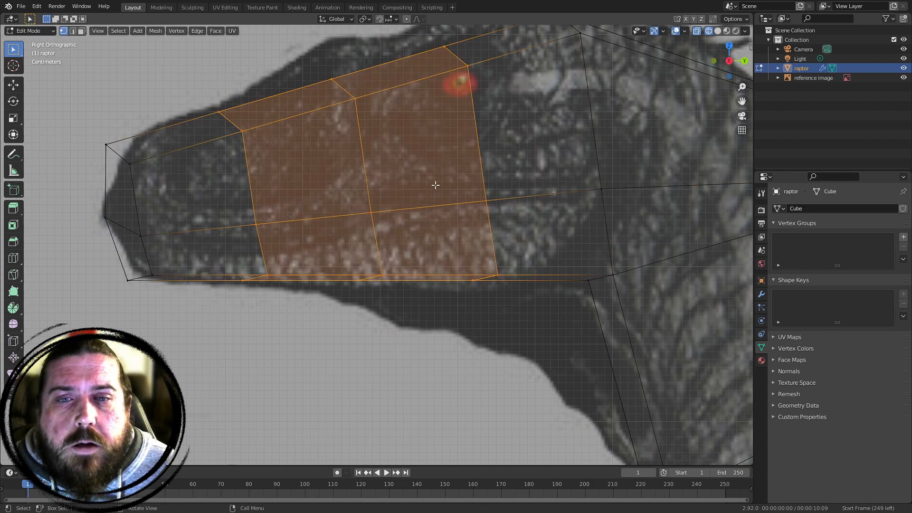
# Adjust the mouth-line vertices on the rear and middle new loops to follow the reference's mouth
pyautogui.click(528, 218)
pyautogui.click(526, 218)
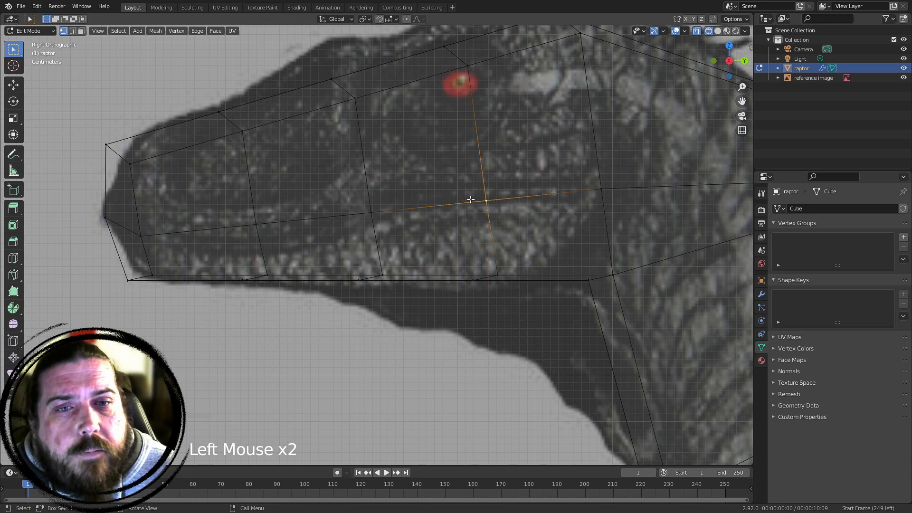
pyautogui.press('g')
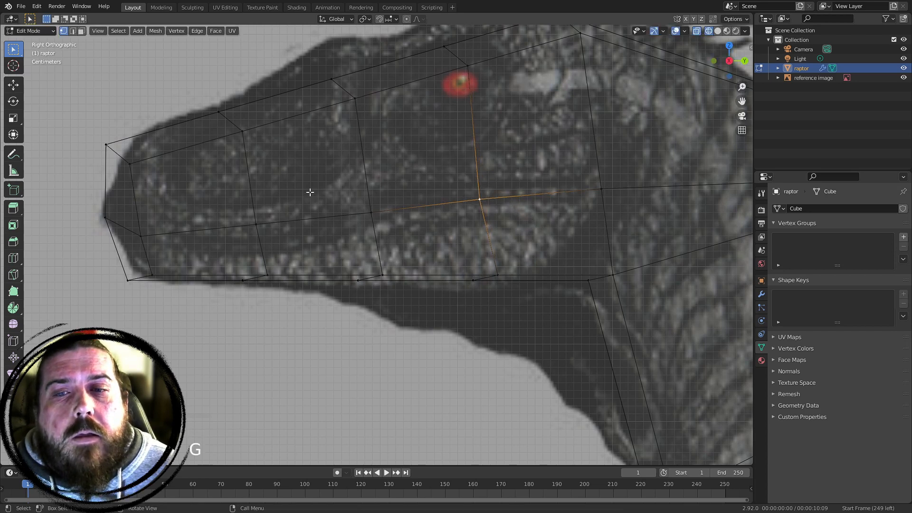
pyautogui.click(391, 208)
pyautogui.press('g')
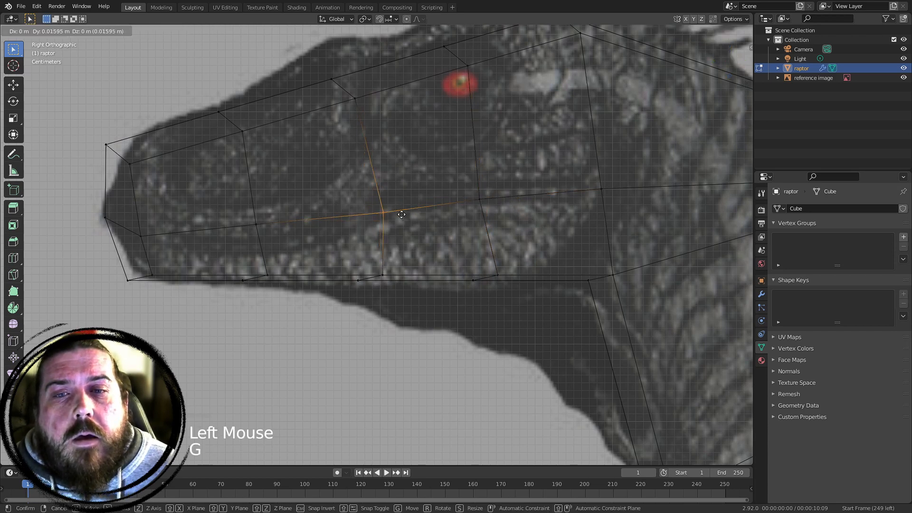
pyautogui.click(510, 195)
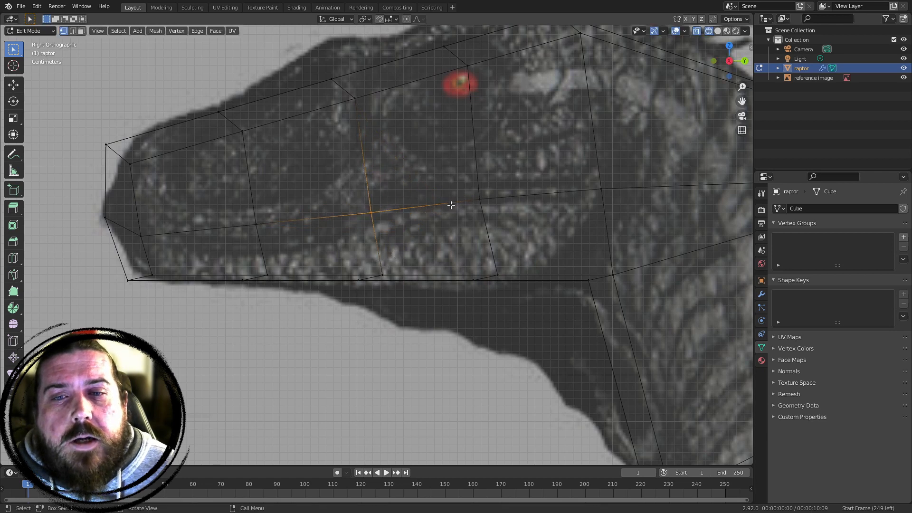
pyautogui.press('g')
pyautogui.click(419, 214)
pyautogui.press('g')
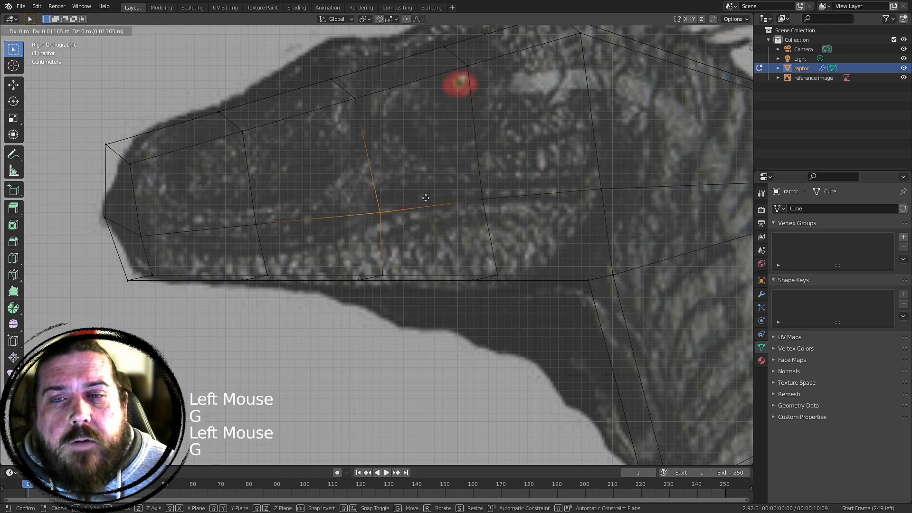
# Move the mouth-line vertex on the front new loop down and slightly back, about 0.04 m
pyautogui.click(237, 206)
pyautogui.press('g')
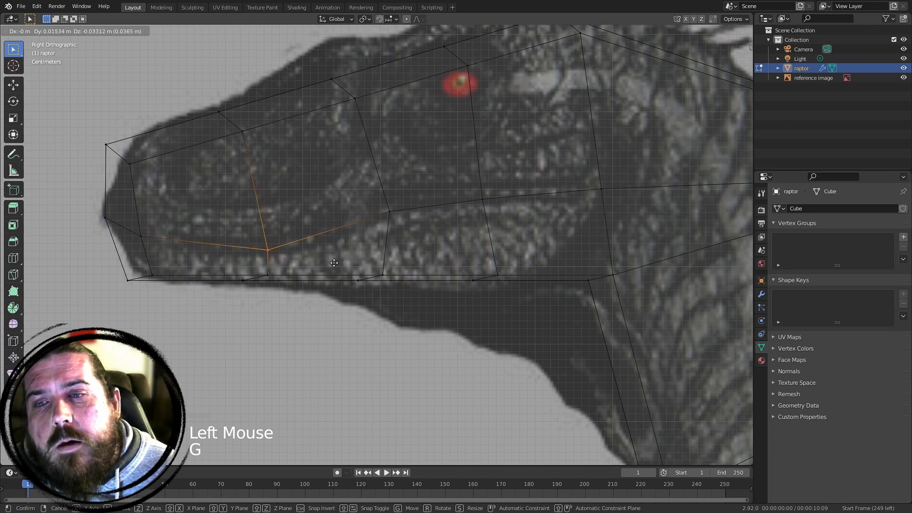
pyautogui.click(338, 261)
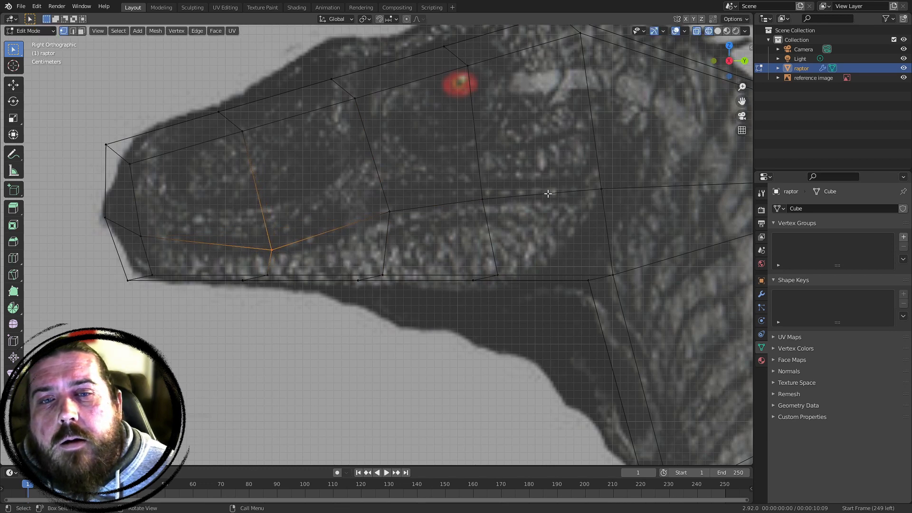
# Raise the mouth-line vertices from the snout tip through the rear new loop along global Z, then switch to face selection
pyautogui.keyDown('shift'); pyautogui.moveTo(576, 187); pyautogui.dragTo(548, 260, button='middle'); pyautogui.keyUp('shift')
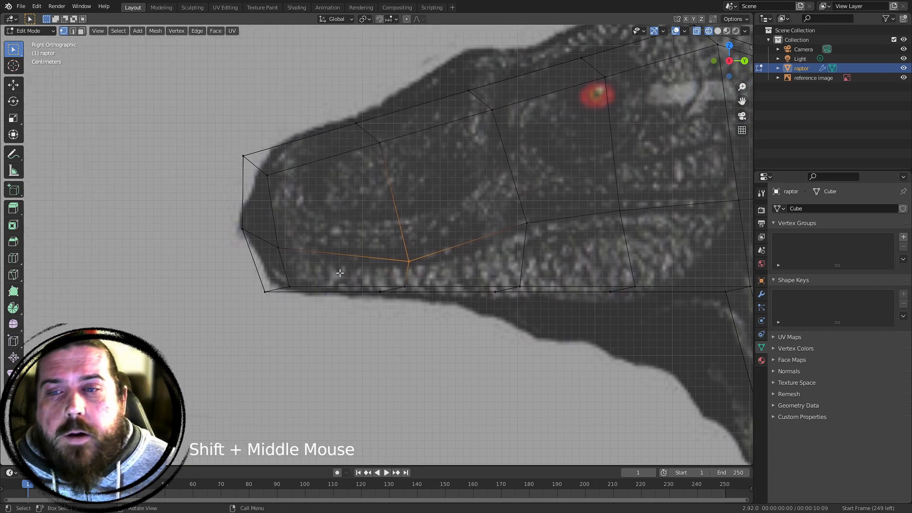
pyautogui.click(459, 218)
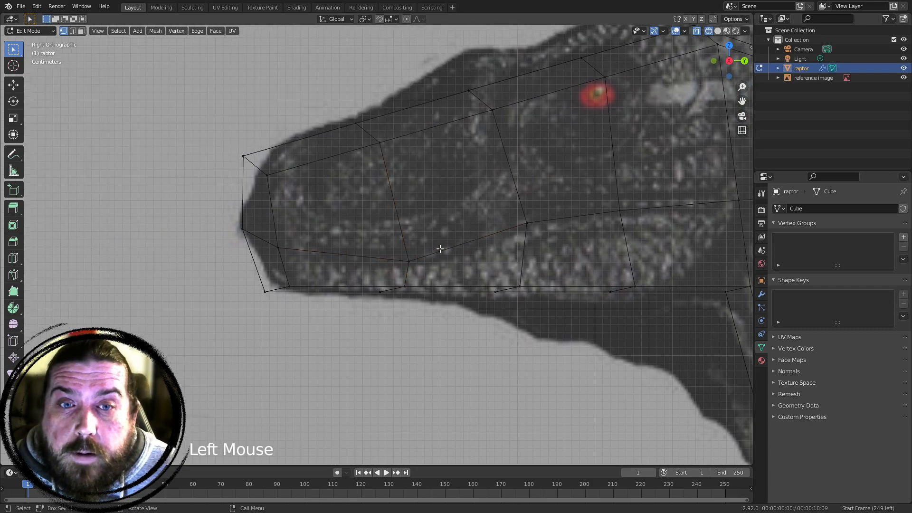
pyautogui.keyDown('shift'); pyautogui.moveTo(644, 165); pyautogui.dragTo(554, 178, button='middle'); pyautogui.keyUp('shift')
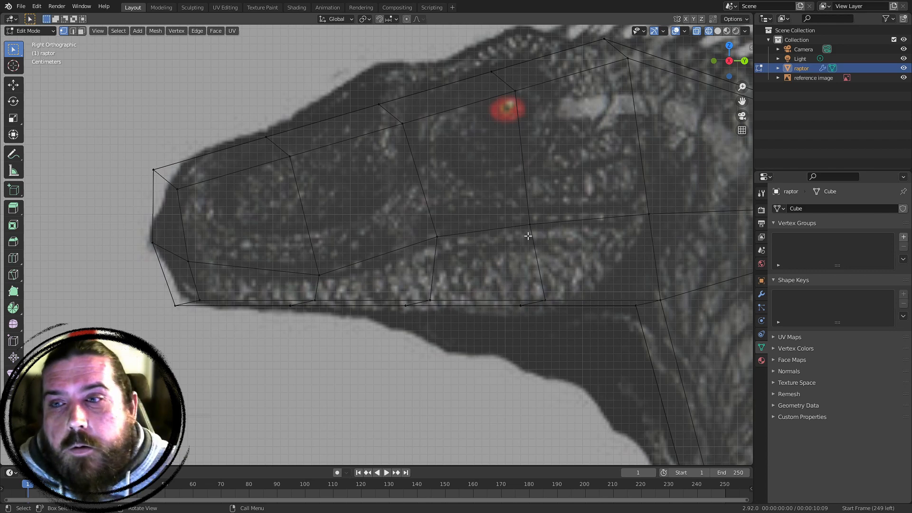
pyautogui.moveTo(128, 232); pyautogui.dragTo(389, 288)
pyautogui.keyDown('shift'); pyautogui.click(435, 235); pyautogui.keyUp('shift')
pyautogui.keyDown('shift'); pyautogui.click(533, 227); pyautogui.keyUp('shift')
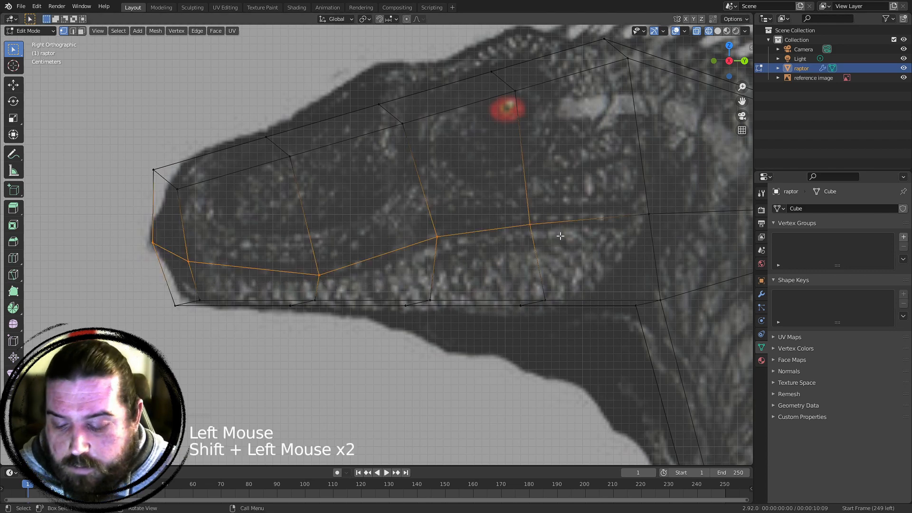
pyautogui.press('g')
pyautogui.click(562, 215)
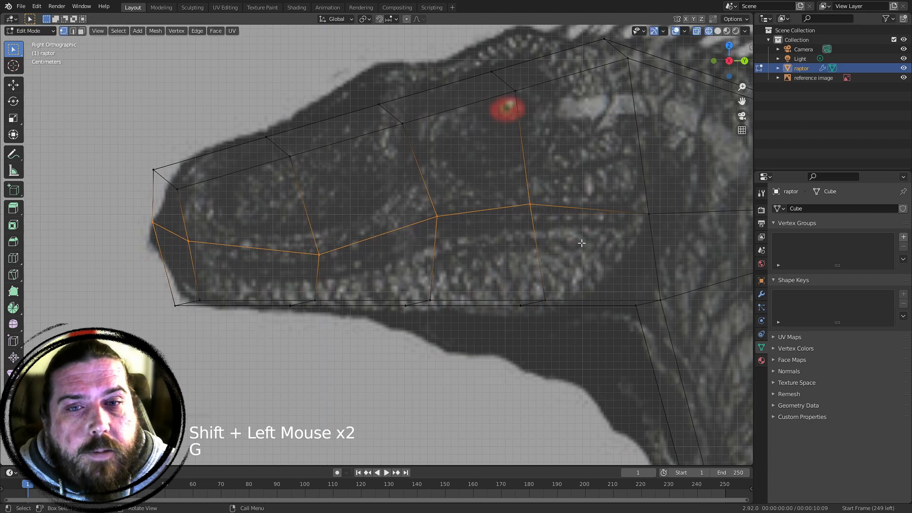
pyautogui.press('g')
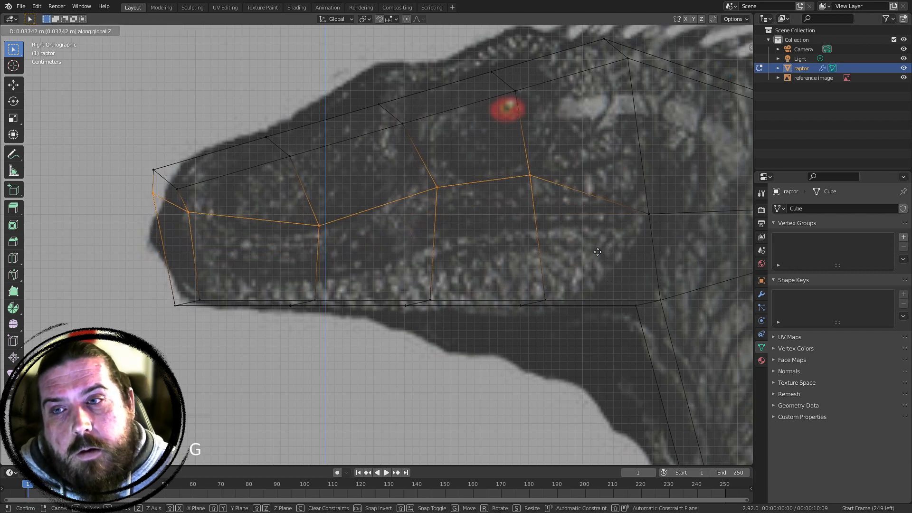
pyautogui.click(585, 265)
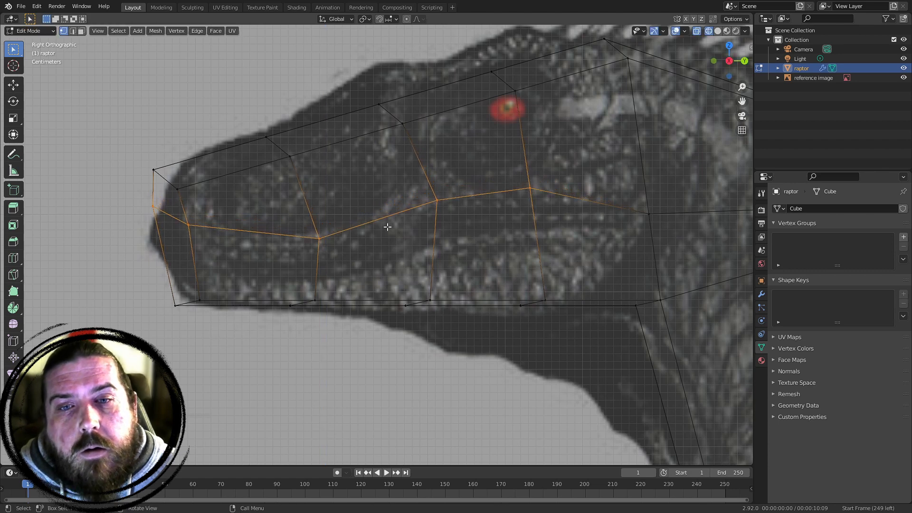
pyautogui.press('3')
pyautogui.click(185, 255)
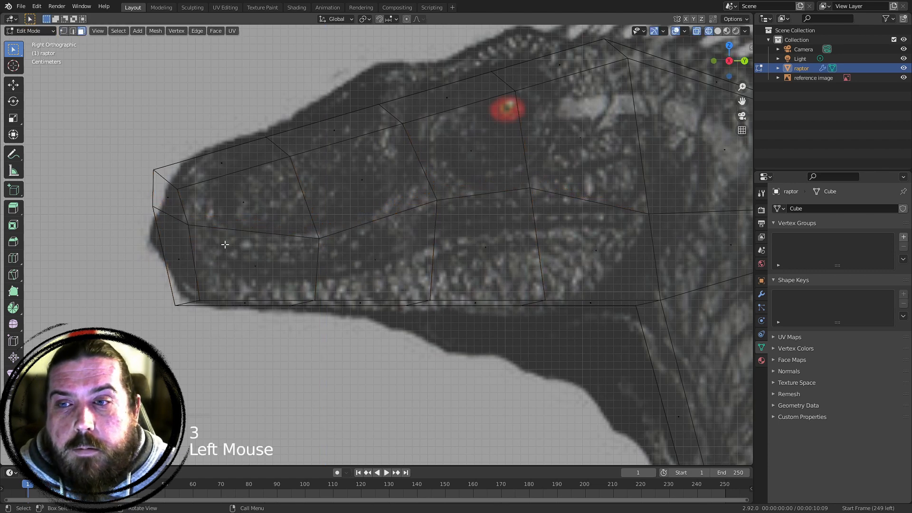
pyautogui.click(181, 281)
pyautogui.keyDown('shift'); pyautogui.click(257, 268); pyautogui.keyUp('shift')
pyautogui.keyDown('shift'); pyautogui.click(368, 270); pyautogui.keyUp('shift')
pyautogui.keyDown('shift'); pyautogui.click(459, 268); pyautogui.keyUp('shift')
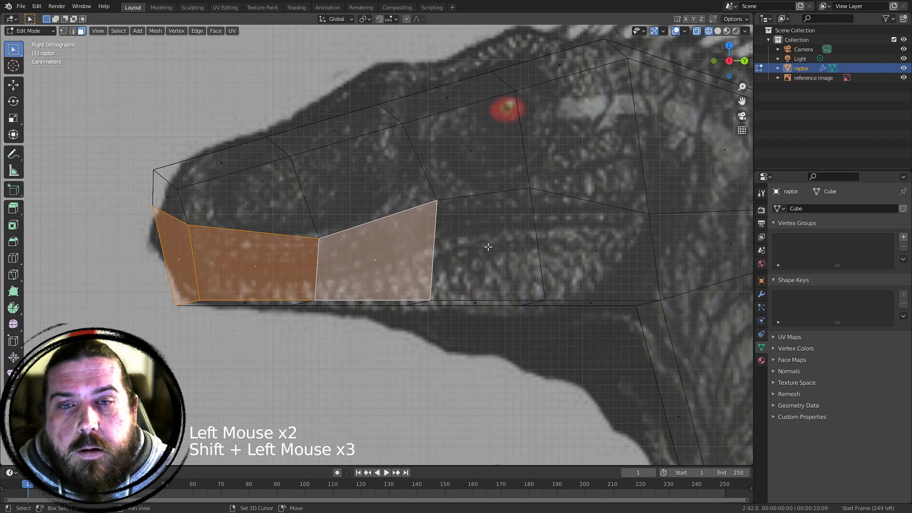
pyautogui.click(57, 295)
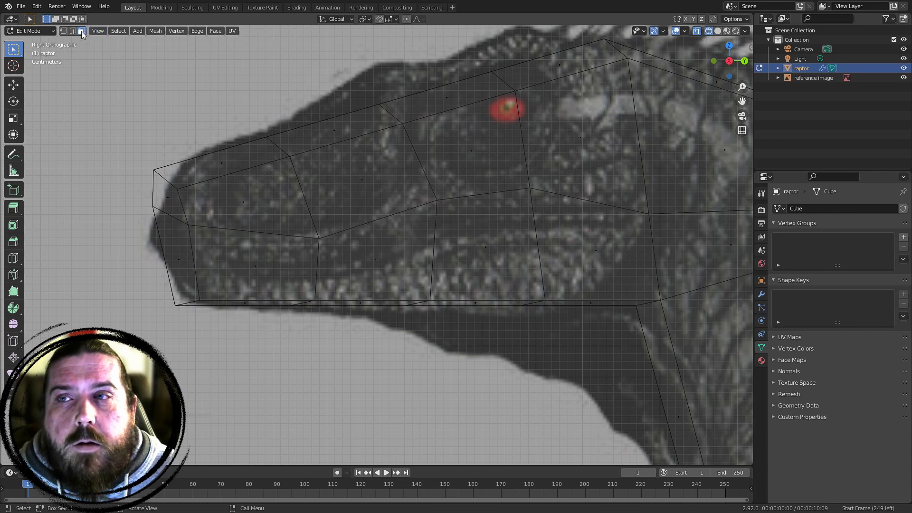
# Extrude the five lower-jaw side faces from the snout tip to the jaw corner and scale them down inside their original outline
pyautogui.click(190, 265)
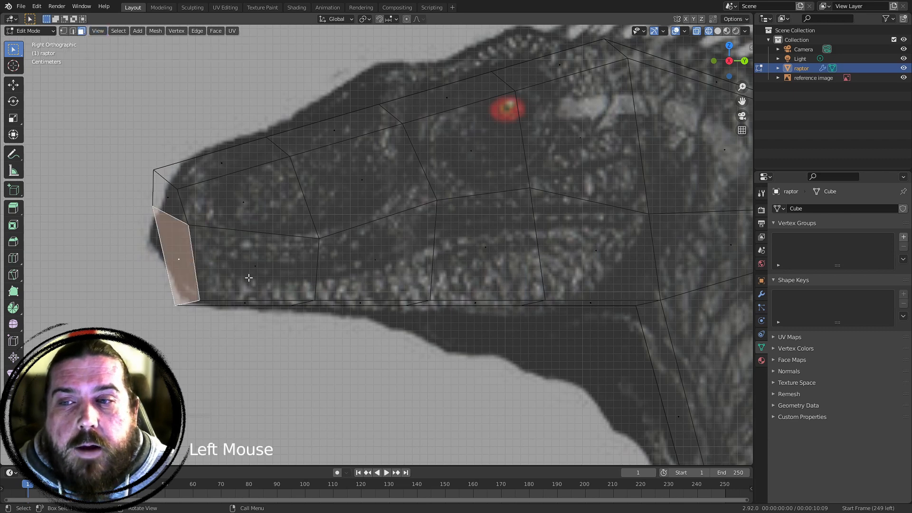
pyautogui.keyDown('shift'); pyautogui.click(256, 264); pyautogui.keyUp('shift')
pyautogui.keyDown('shift'); pyautogui.click(378, 261); pyautogui.keyUp('shift')
pyautogui.keyDown('shift'); pyautogui.click(492, 249); pyautogui.keyUp('shift')
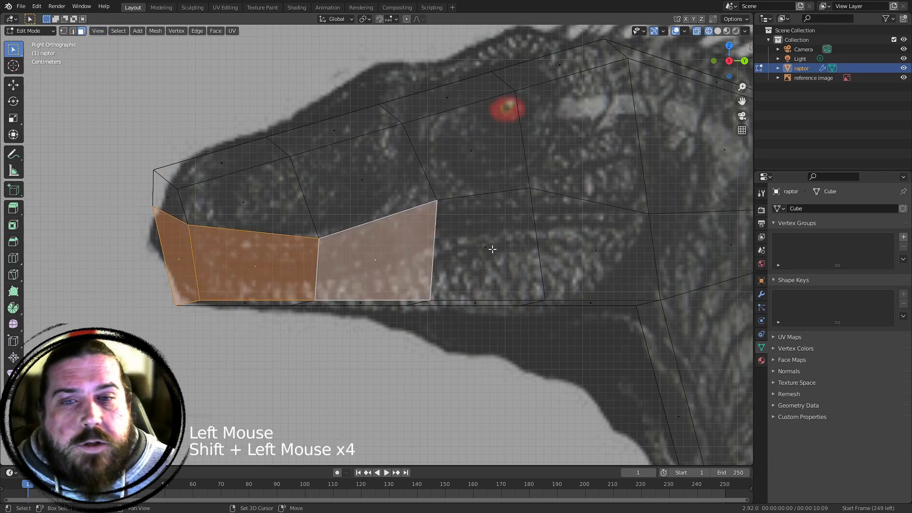
pyautogui.keyDown('shift'); pyautogui.click(575, 247); pyautogui.keyUp('shift')
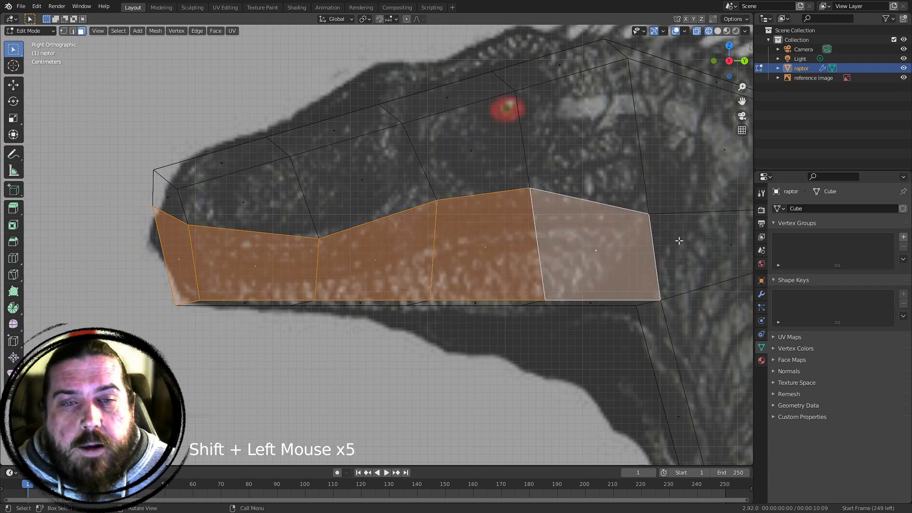
pyautogui.press('e')
pyautogui.press('s')
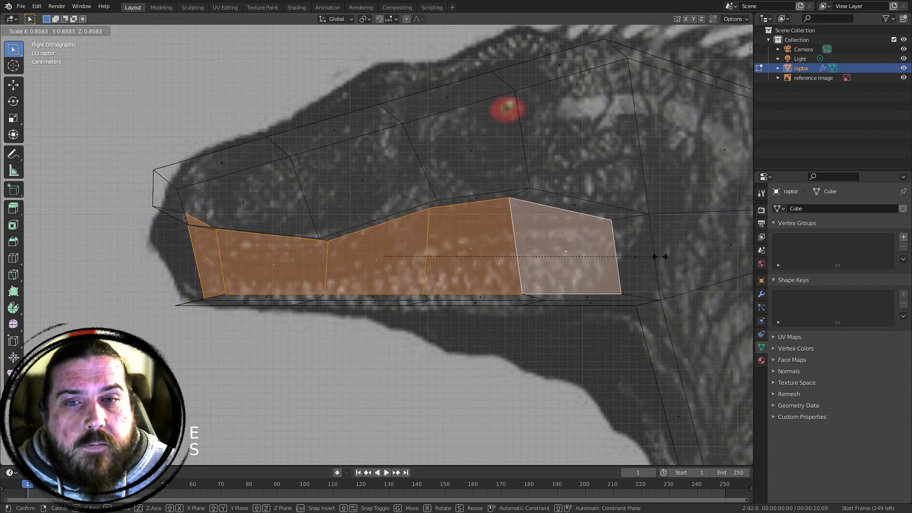
pyautogui.click(642, 257)
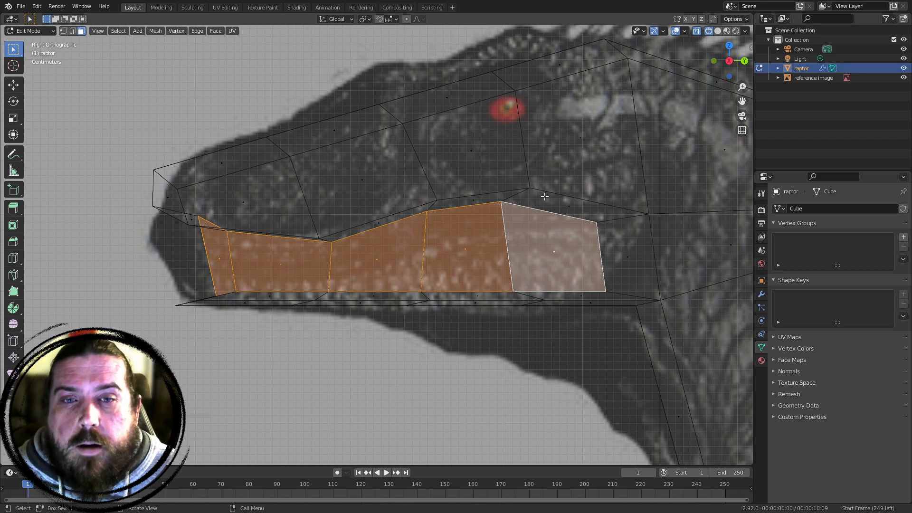
# Scale the rearmost extruded vertex pair almost together and move it up and back about 0.04 m to the mouth corner
pyautogui.press('1')
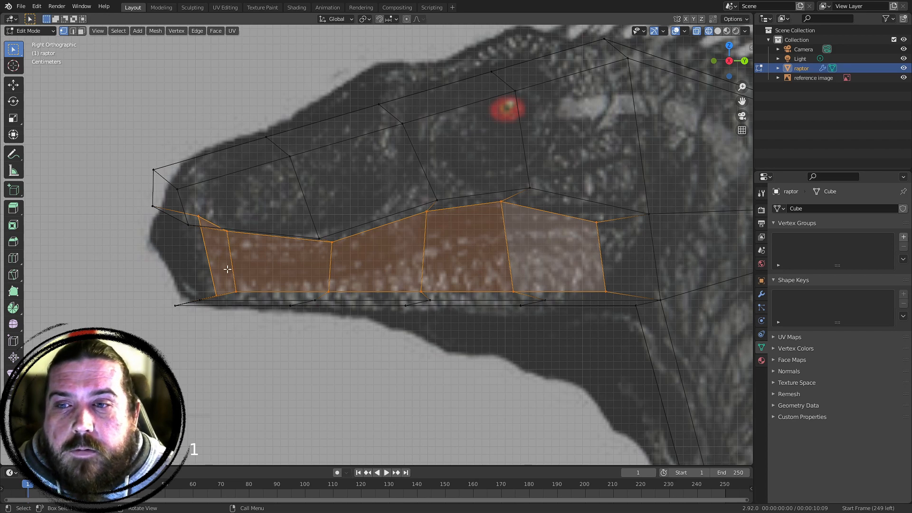
pyautogui.moveTo(569, 208); pyautogui.dragTo(637, 304)
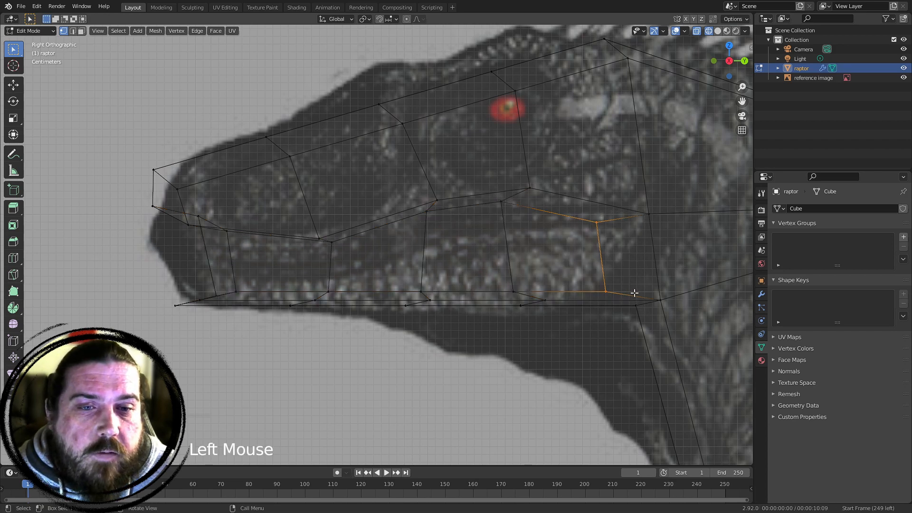
pyautogui.press('s')
pyautogui.click(622, 259)
pyautogui.press('g')
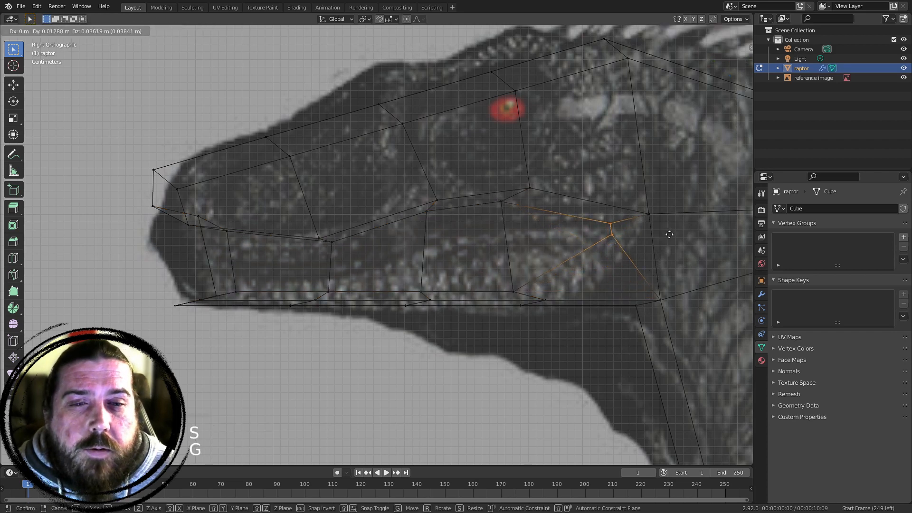
pyautogui.click(676, 233)
# Scale the extruded vertex pair near the rear loop into a narrow gap and move it up onto the reference's mouth line
pyautogui.click(501, 202)
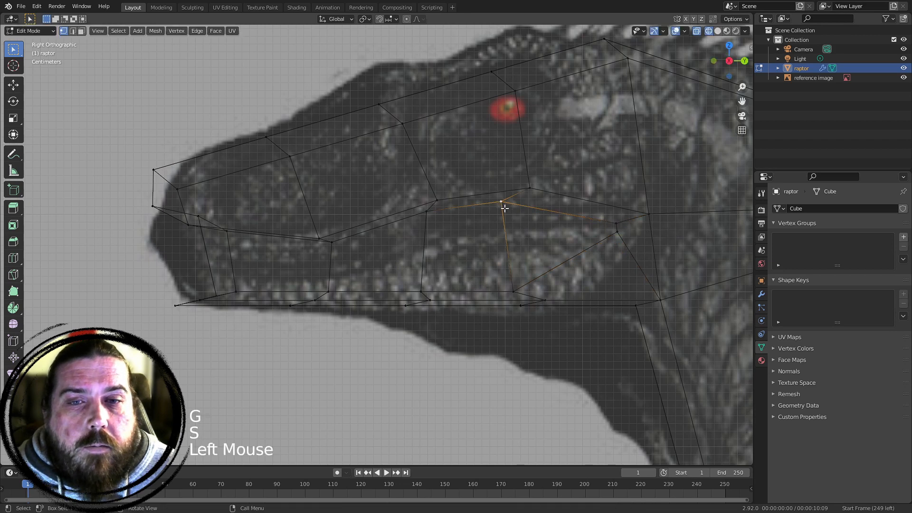
pyautogui.keyDown('shift'); pyautogui.click(513, 291); pyautogui.keyUp('shift')
pyautogui.press('s')
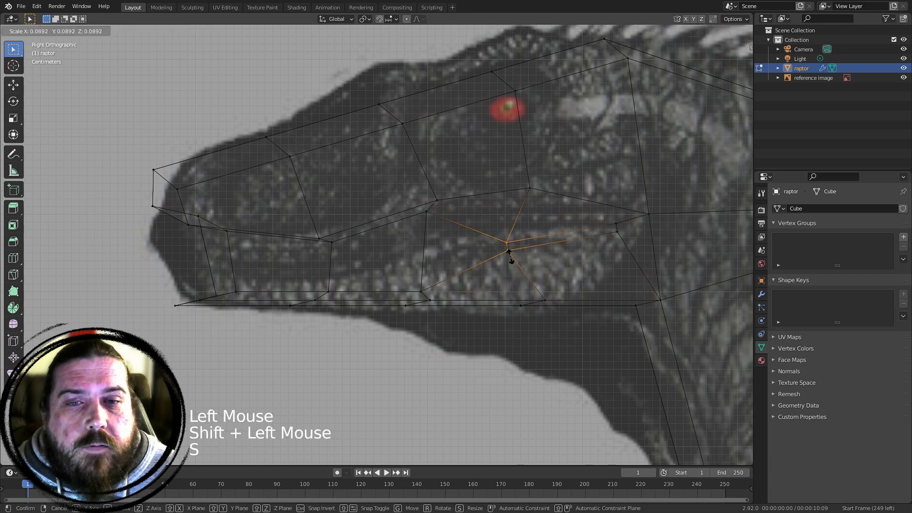
pyautogui.press('g')
pyautogui.click(540, 246)
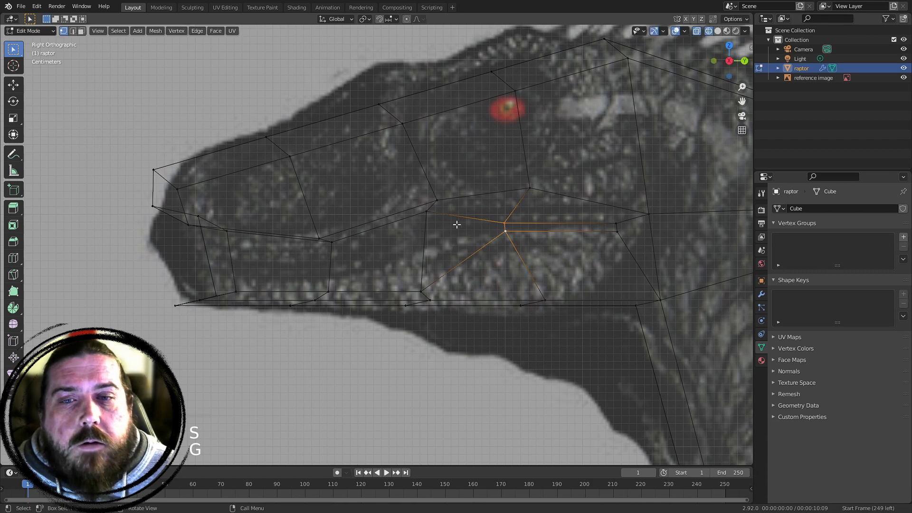
# Scale the extruded vertex pair near the middle loop together, rotate it slightly and position it on the reference's mouth line
pyautogui.click(429, 222)
pyautogui.keyDown('shift'); pyautogui.click(422, 291); pyautogui.keyUp('shift')
pyautogui.press('s')
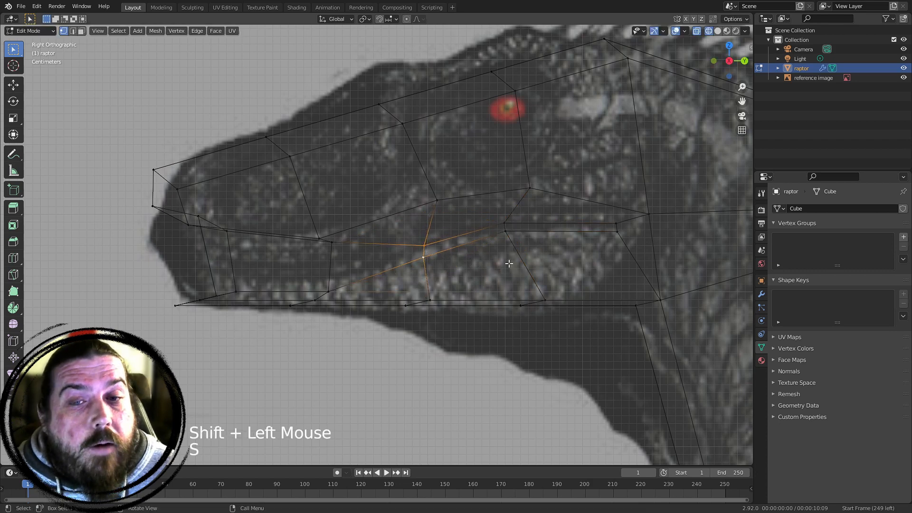
pyautogui.press('r')
pyautogui.click(517, 244)
pyautogui.press('s')
pyautogui.click(537, 264)
pyautogui.press('g')
pyautogui.click(594, 271)
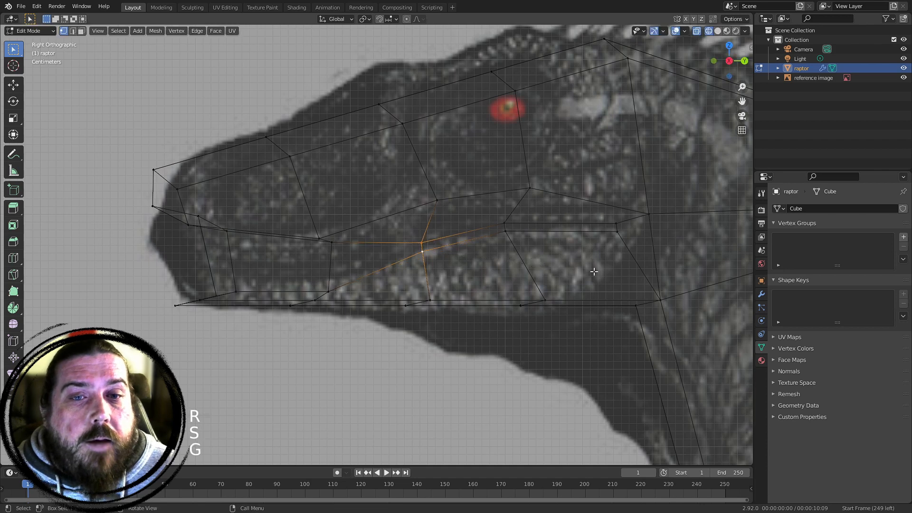
# Scale the extruded vertex pair near the front loop into a narrow gap and move it slightly forward onto the mouth line
pyautogui.click(332, 242)
pyautogui.keyDown('shift'); pyautogui.click(328, 290); pyautogui.keyUp('shift')
pyautogui.press('s')
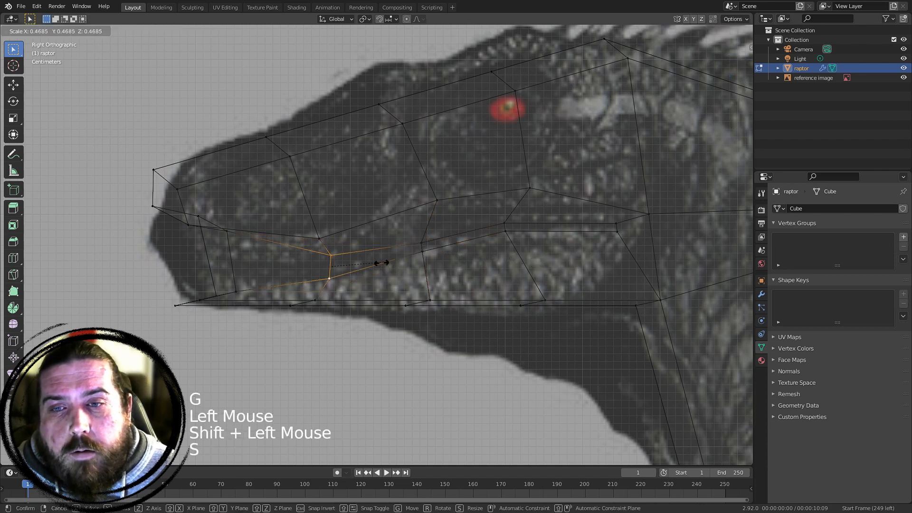
pyautogui.click(344, 271)
pyautogui.press('g')
pyautogui.click(331, 269)
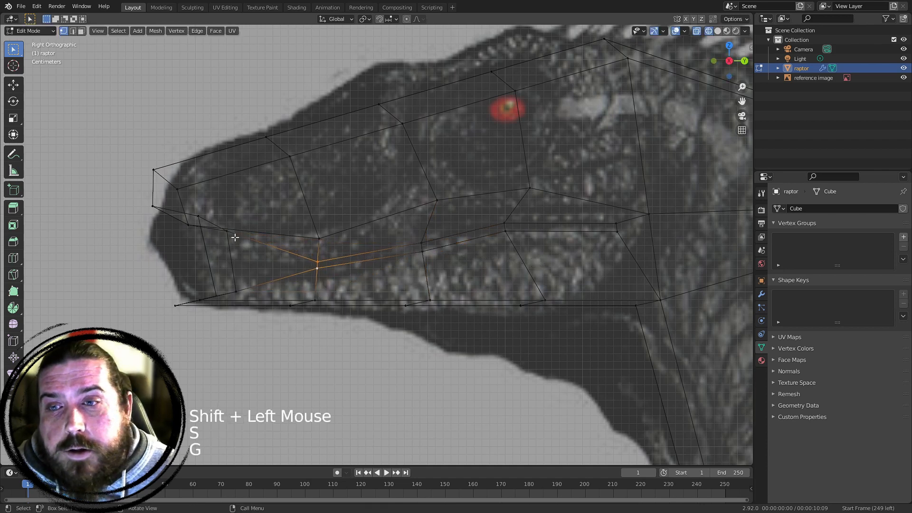
# Scale the extruded vertex pair at the very tip of the snout together and move it forward to the front outline
pyautogui.click(199, 216)
pyautogui.keyDown('shift'); pyautogui.click(216, 289); pyautogui.keyUp('shift')
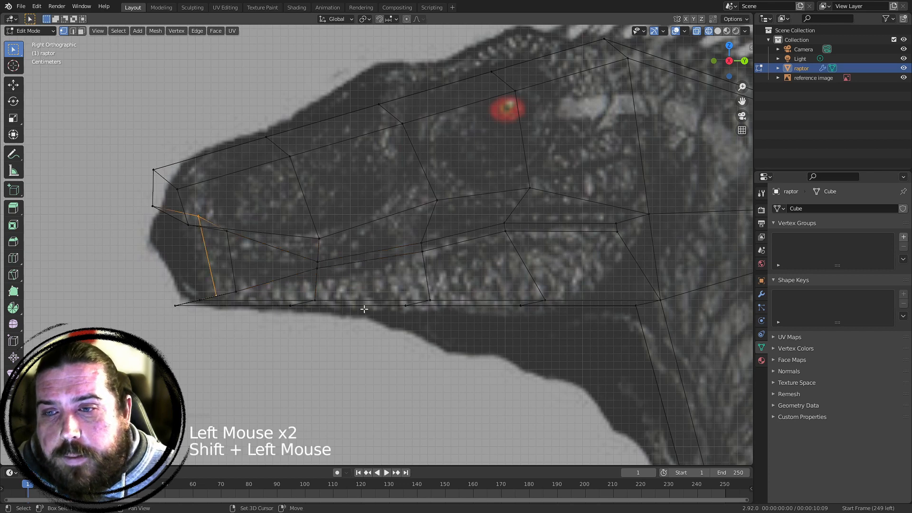
pyautogui.press('s')
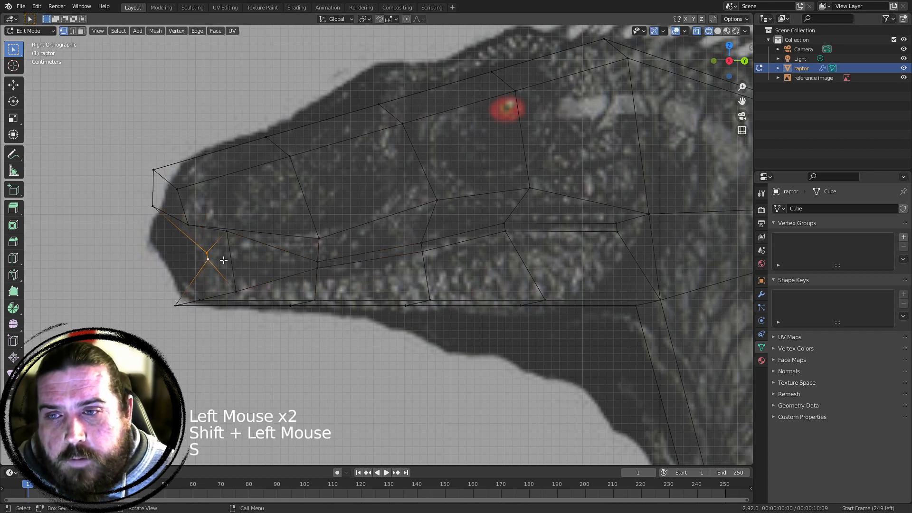
pyautogui.press('g')
pyautogui.click(316, 268)
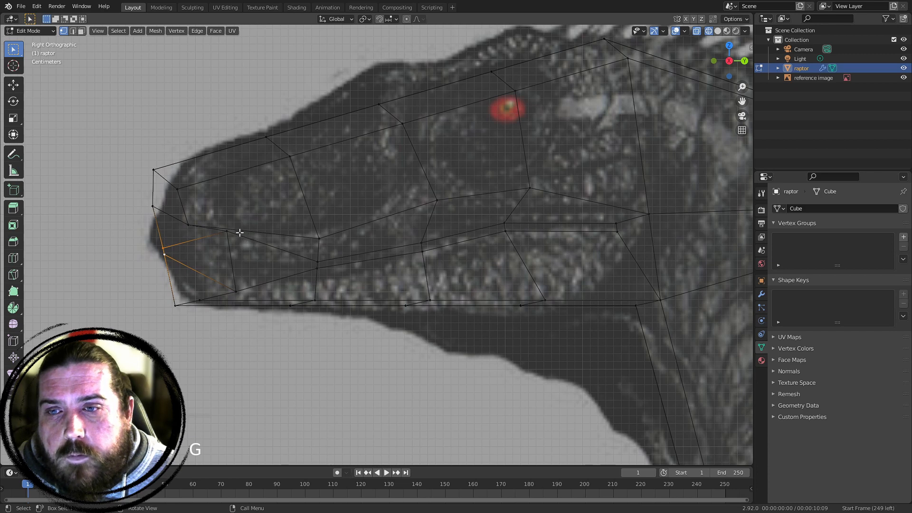
# Scale the remaining extruded vertex pair beside the snout tip together and move it forward about 0.04 m along the mouth line
pyautogui.click(224, 227)
pyautogui.keyDown('shift'); pyautogui.click(234, 294); pyautogui.keyUp('shift')
pyautogui.keyDown('shift'); pyautogui.click(239, 293); pyautogui.keyUp('shift')
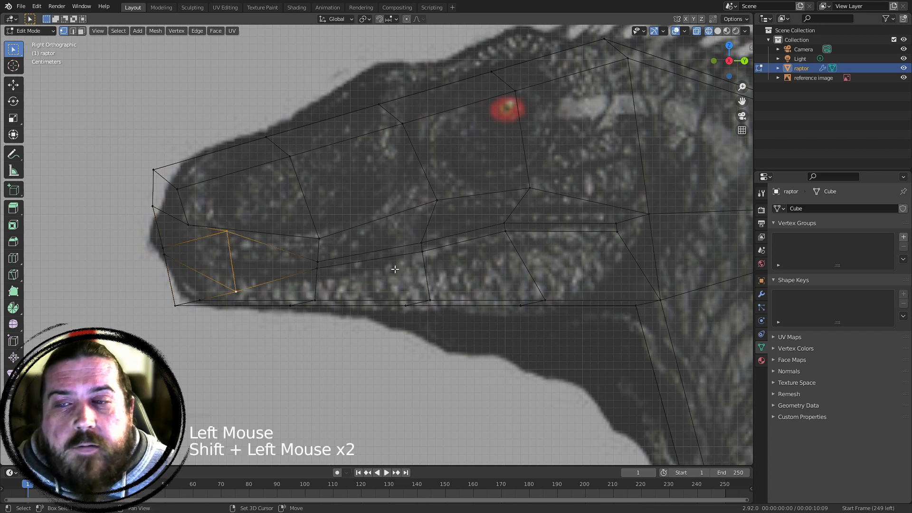
pyautogui.press('s')
pyautogui.click(383, 263)
pyautogui.press('g')
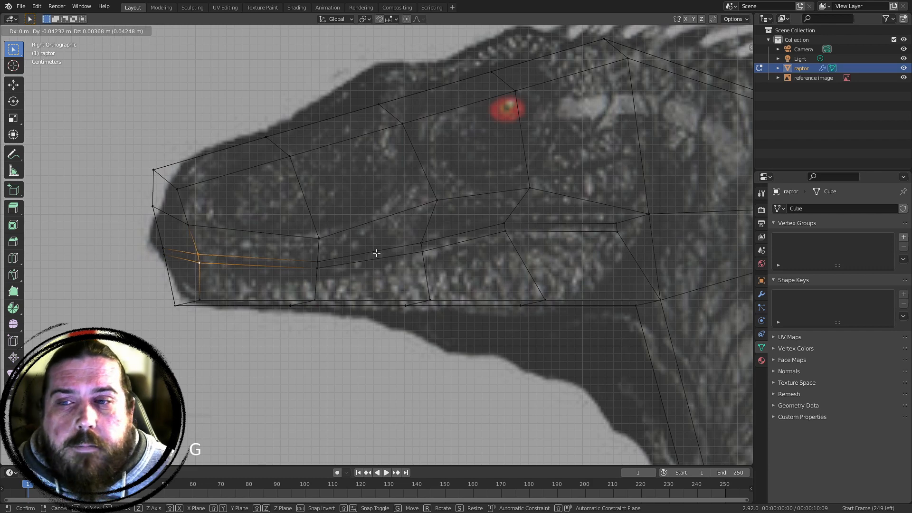
pyautogui.click(376, 254)
pyautogui.press('s')
pyautogui.click(236, 244)
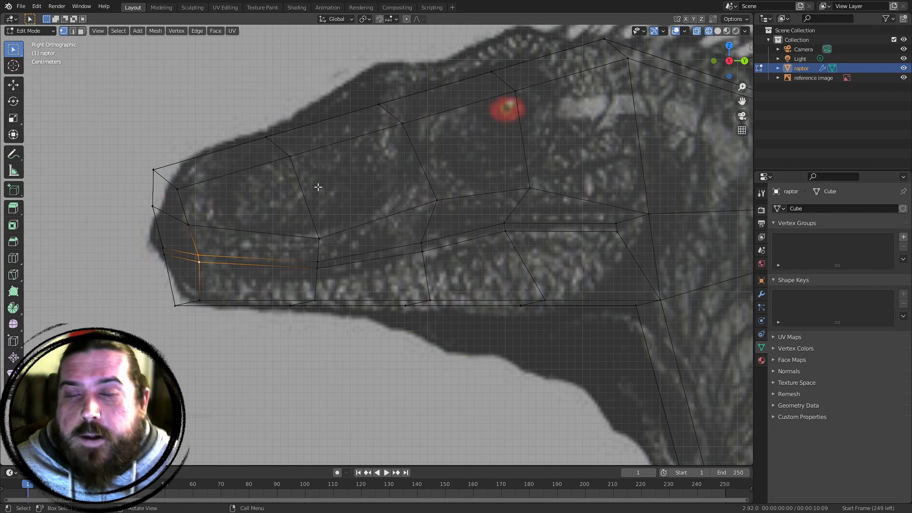
# Delete the five short vertical edges bridging the mouth gap, from the snout tip back to the loop below the eye
pyautogui.scroll(2, 306, 271)
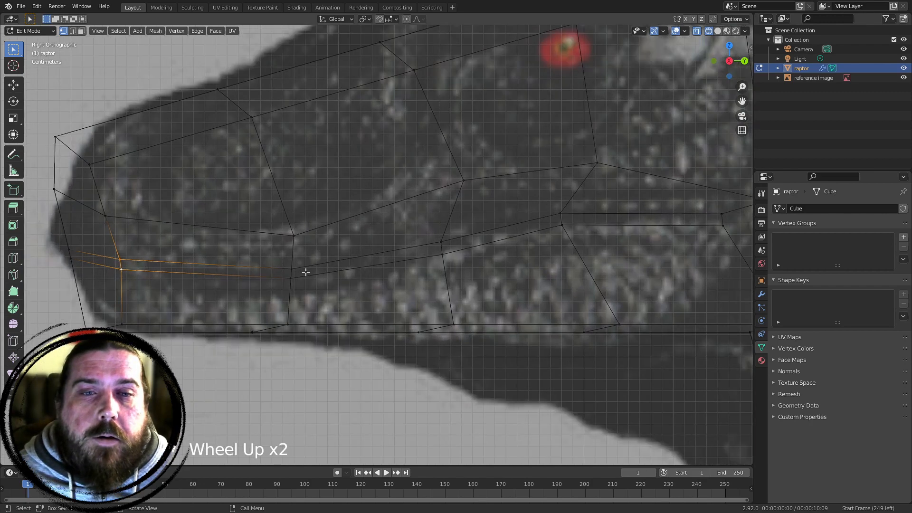
pyautogui.scroll(-2, 547, 230)
pyautogui.keyDown('shift'); pyautogui.moveTo(516, 246); pyautogui.dragTo(529, 280, button='middle'); pyautogui.keyUp('shift')
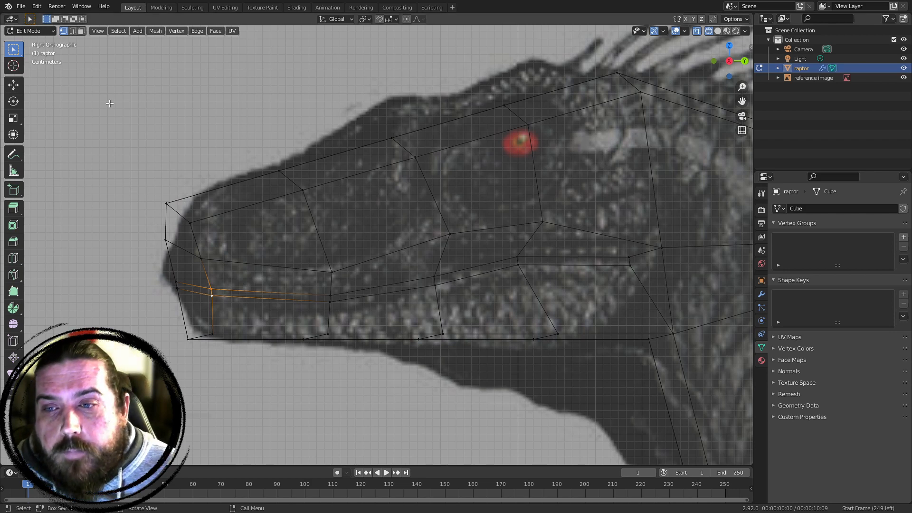
pyautogui.press('2')
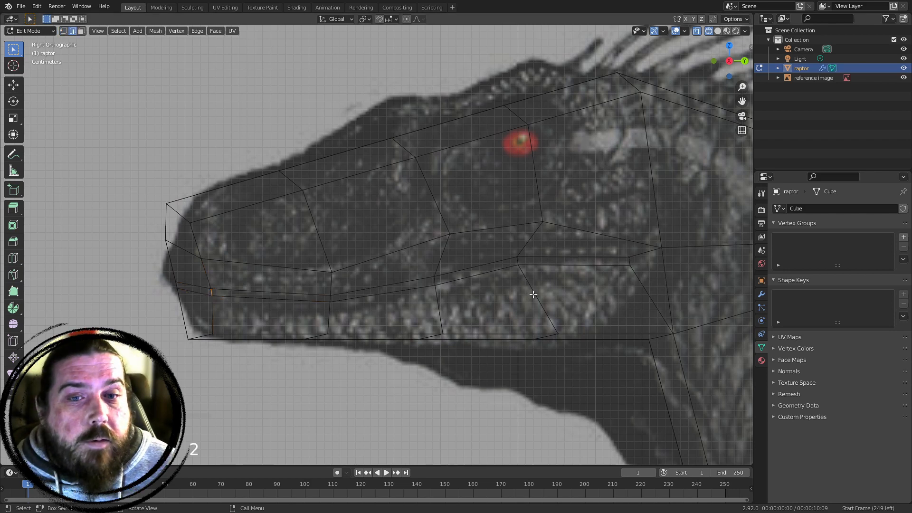
pyautogui.click(512, 263)
pyautogui.keyDown('shift'); pyautogui.click(434, 280); pyautogui.keyUp('shift')
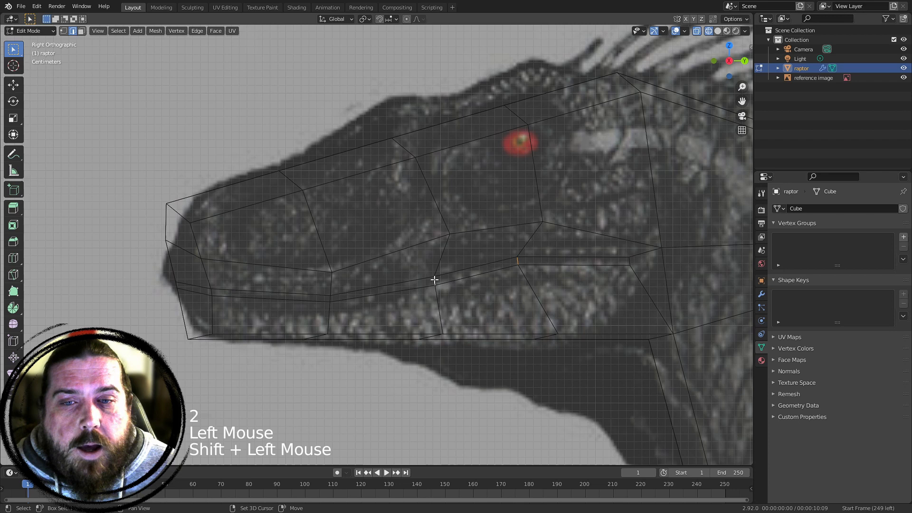
pyautogui.keyDown('shift'); pyautogui.click(330, 299); pyautogui.keyUp('shift')
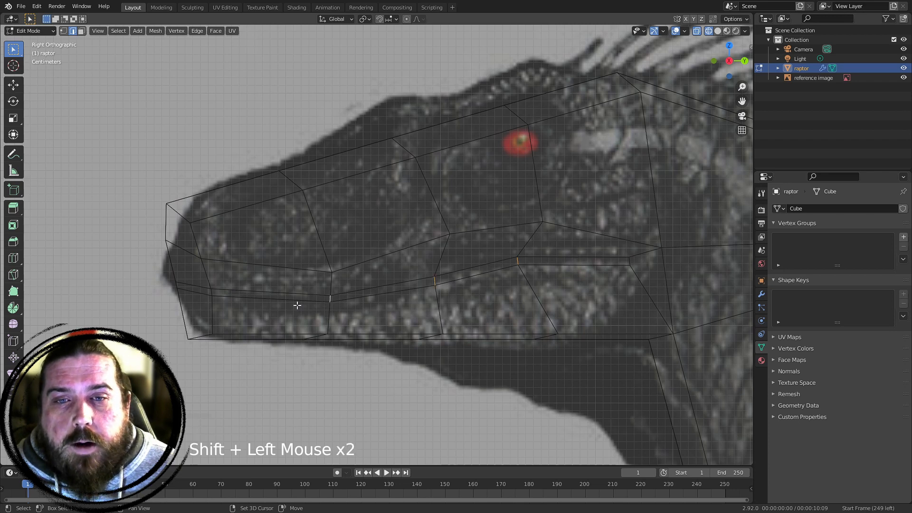
pyautogui.keyDown('shift'); pyautogui.click(212, 290); pyautogui.keyUp('shift')
pyautogui.keyDown('shift'); pyautogui.click(173, 285); pyautogui.keyUp('shift')
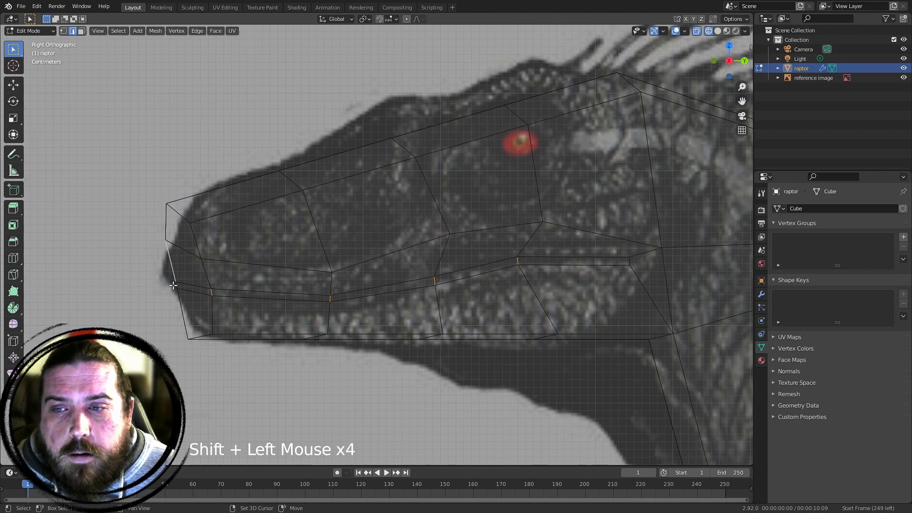
pyautogui.keyDown('shift'); pyautogui.click(173, 285); pyautogui.keyUp('shift')
pyautogui.keyDown('shift'); pyautogui.click(174, 285); pyautogui.keyUp('shift')
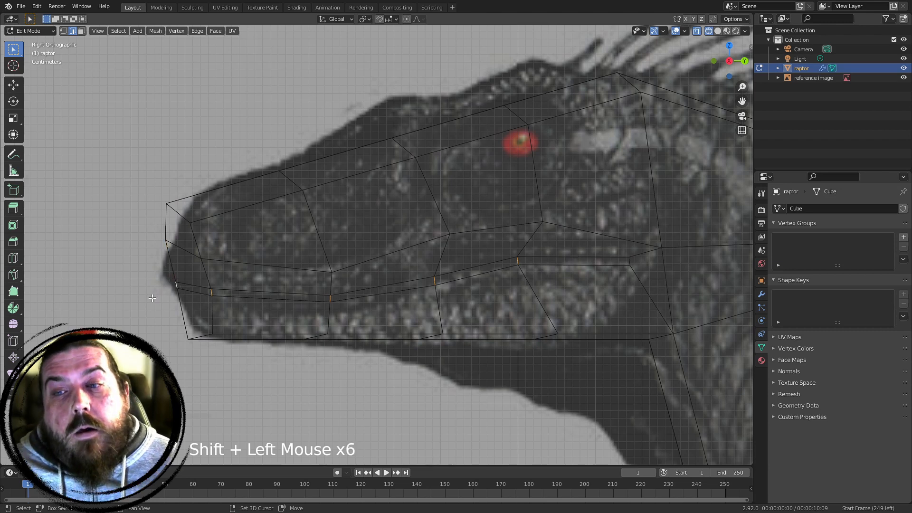
pyautogui.press('x')
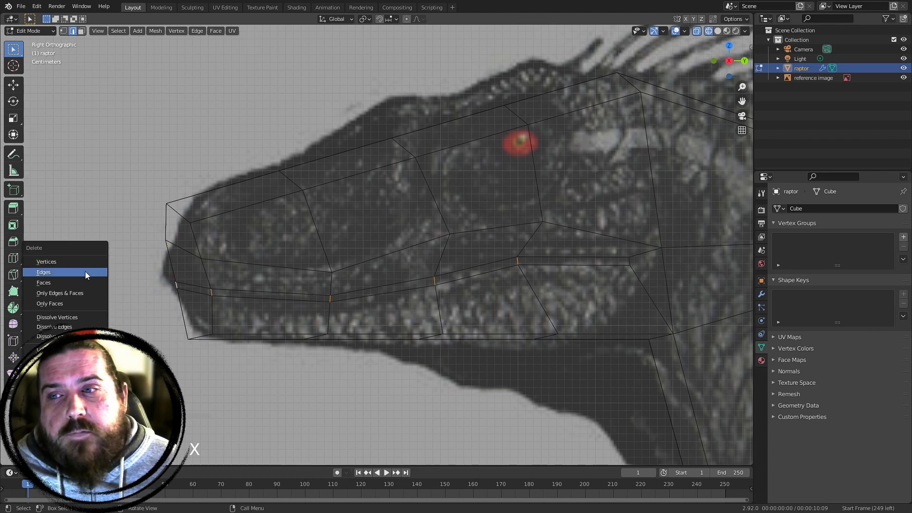
pyautogui.click(83, 272)
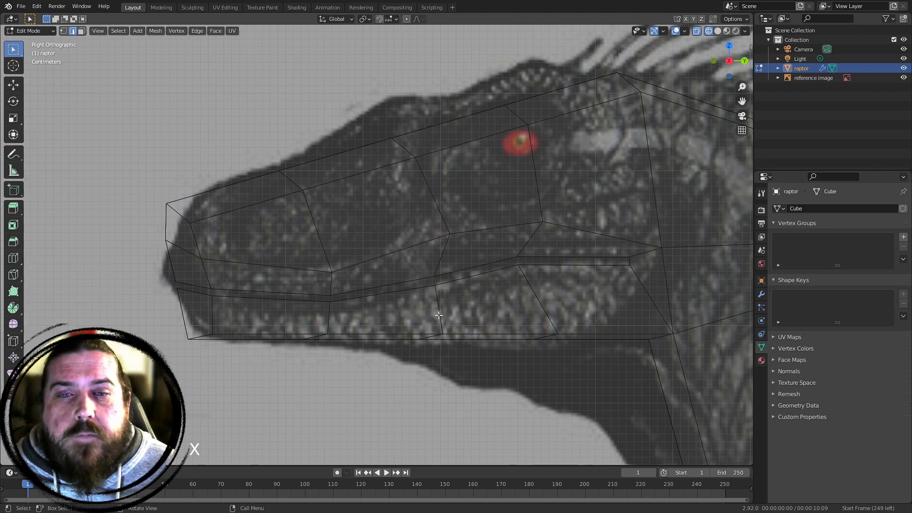
pyautogui.keyDown('shift'); pyautogui.moveTo(497, 252); pyautogui.dragTo(508, 283, button='middle'); pyautogui.keyUp('shift')
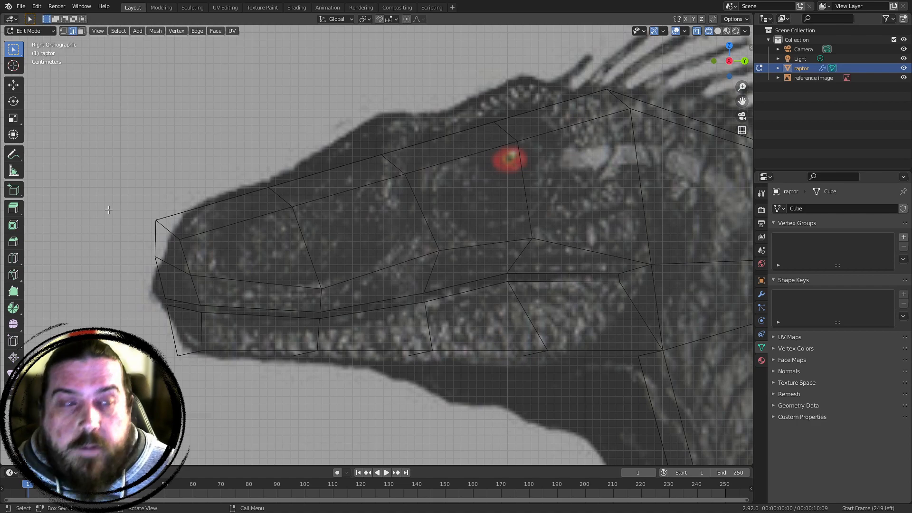
pyautogui.press('2')
pyautogui.press('1')
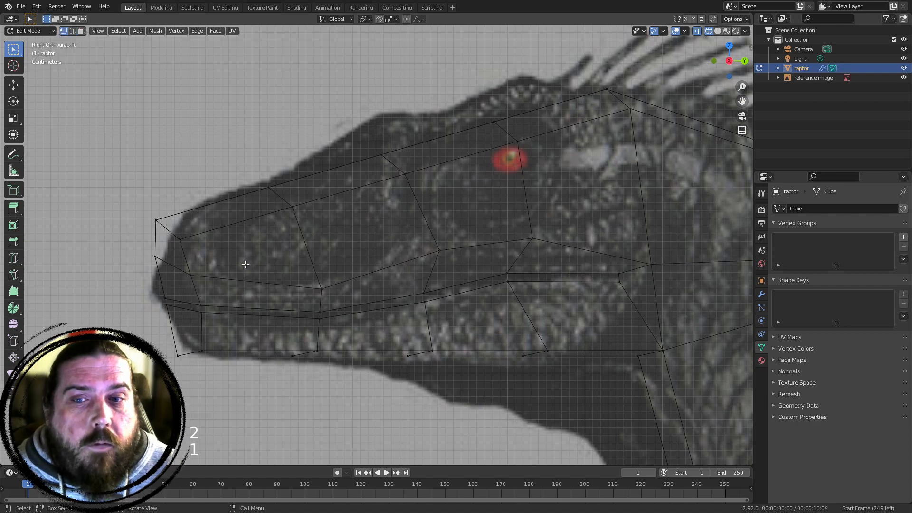
pyautogui.moveTo(113, 133); pyautogui.dragTo(419, 364)
pyautogui.click(378, 173)
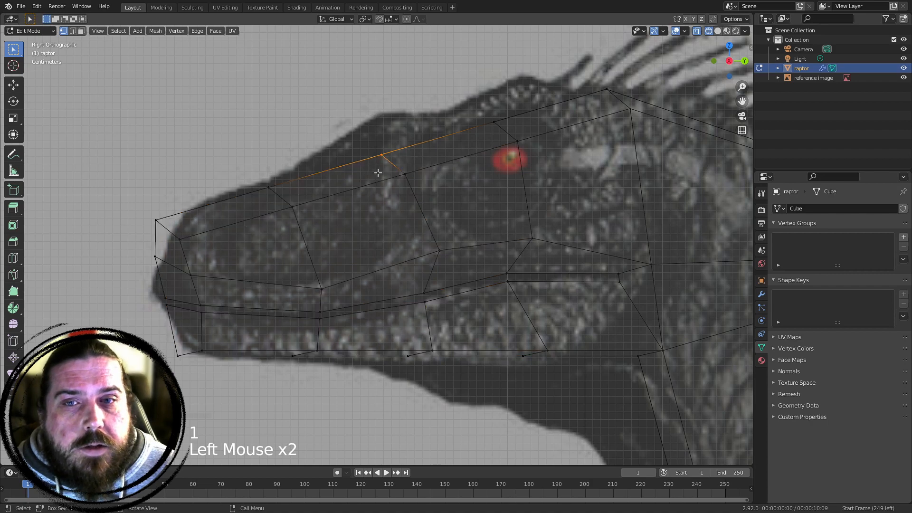
pyautogui.click(379, 174)
pyautogui.click(411, 200)
pyautogui.moveTo(257, 201); pyautogui.dragTo(346, 246)
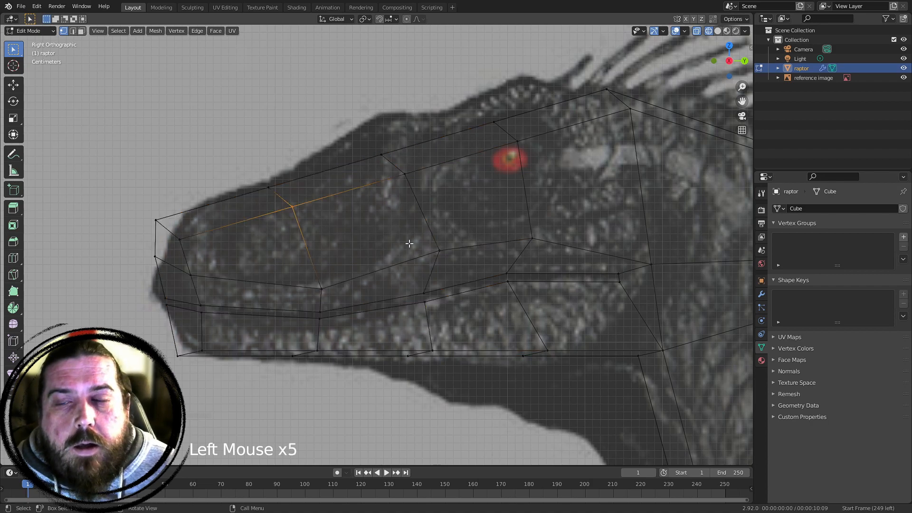
pyautogui.press('2')
pyautogui.click(320, 253)
pyautogui.click(323, 197)
pyautogui.click(267, 219)
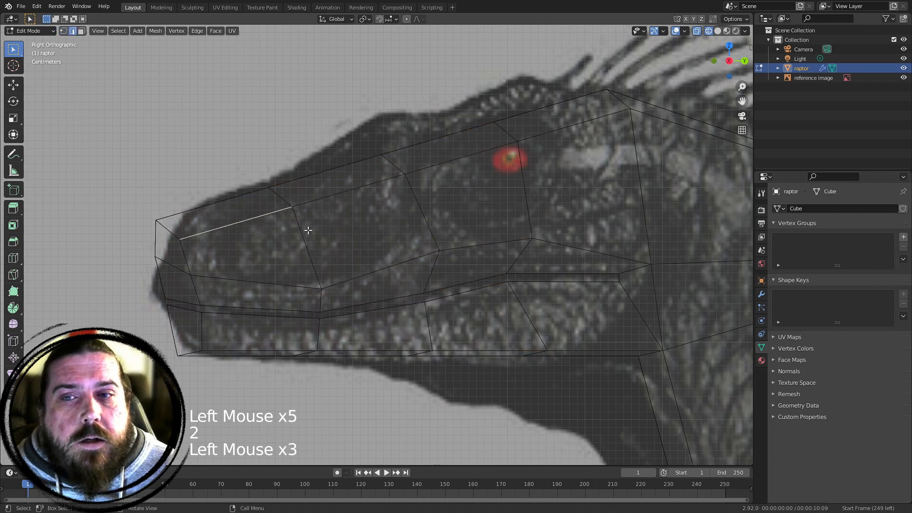
pyautogui.press('3')
pyautogui.click(241, 230)
pyautogui.click(378, 224)
pyautogui.click(230, 242)
pyautogui.click(240, 211)
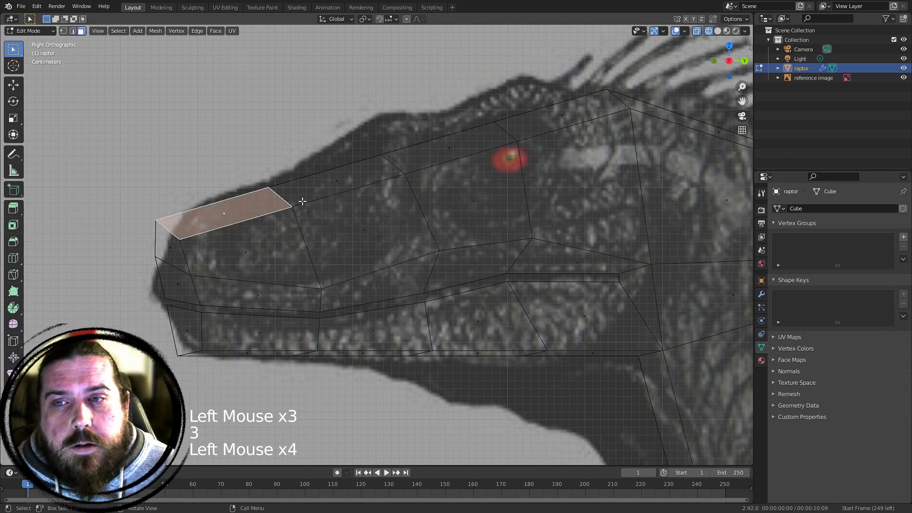
pyautogui.click(303, 201)
pyautogui.keyDown('shift'); pyautogui.moveTo(471, 263); pyautogui.dragTo(397, 201, button='middle'); pyautogui.keyUp('shift')
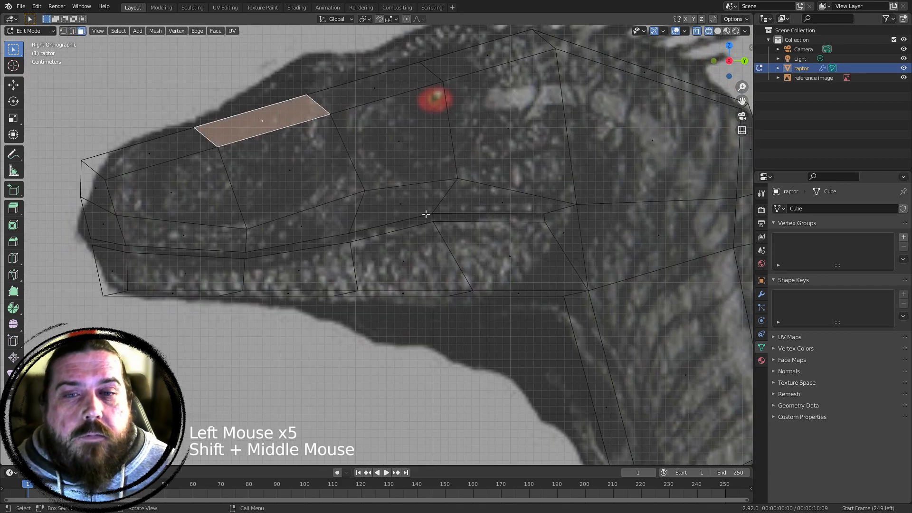
pyautogui.moveTo(594, 248); pyautogui.dragTo(593, 237, button='middle')
pyautogui.press('KP_3')
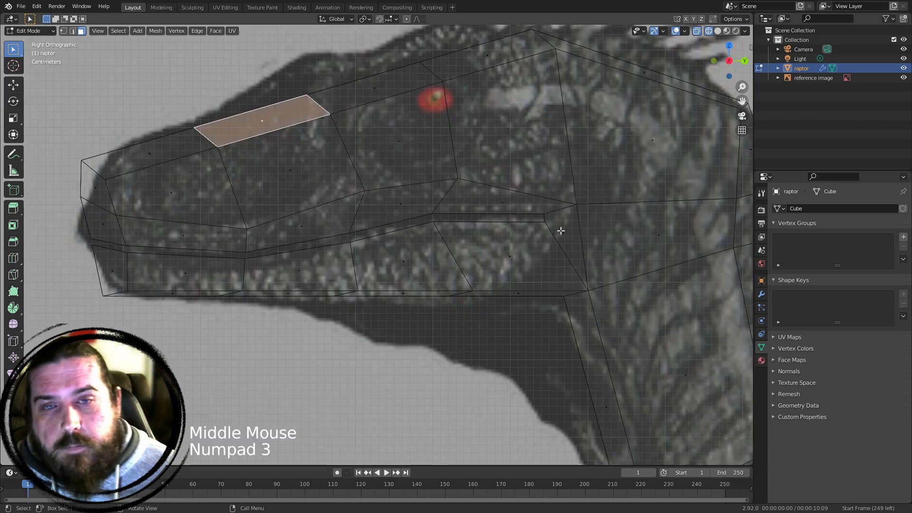
pyautogui.keyDown('shift'); pyautogui.moveTo(556, 138); pyautogui.dragTo(570, 164, button='middle'); pyautogui.keyUp('shift')
pyautogui.press('`')
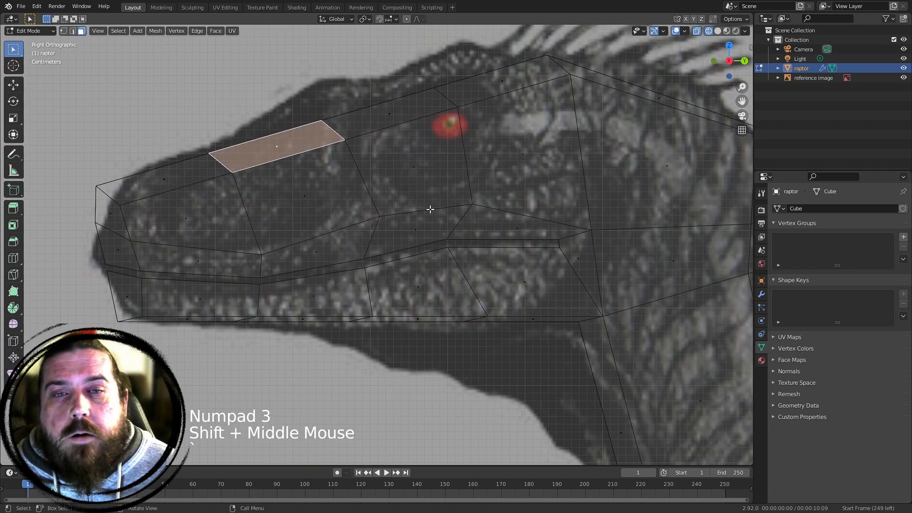
# Move the cheek vertex just above and behind the mouth corner up about 0.02 m
pyautogui.press('1')
pyautogui.keyDown('shift'); pyautogui.moveTo(611, 239); pyautogui.dragTo(553, 263, button='middle'); pyautogui.keyUp('shift')
pyautogui.click(520, 245)
pyautogui.click(533, 250)
pyautogui.press('g')
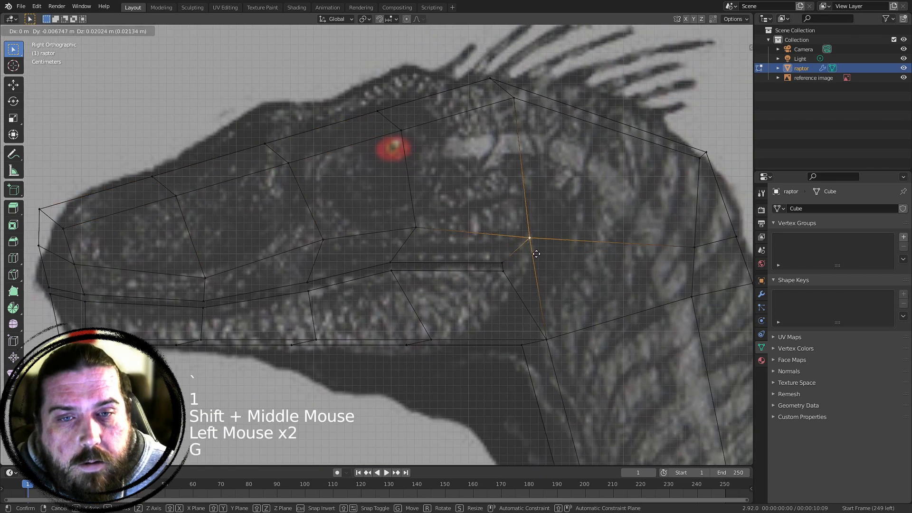
pyautogui.click(542, 254)
pyautogui.keyDown('shift'); pyautogui.moveTo(432, 303); pyautogui.dragTo(483, 257, button='middle'); pyautogui.keyUp('shift')
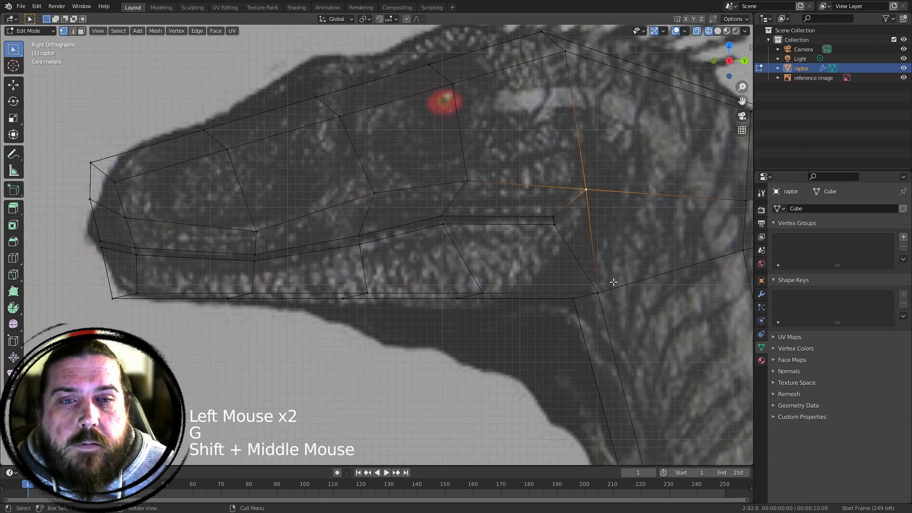
# Raise the vertex at the back corner of the lower jaw about 0.04 m, just behind the mouth corner
pyautogui.click(611, 307)
pyautogui.press('g')
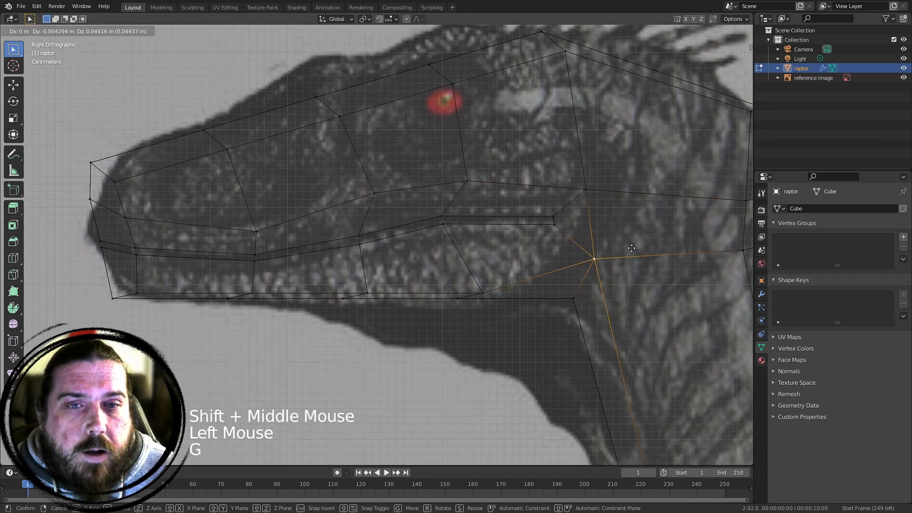
pyautogui.click(607, 274)
pyautogui.keyDown('shift'); pyautogui.moveTo(557, 216); pyautogui.dragTo(512, 172, button='middle'); pyautogui.keyUp('shift')
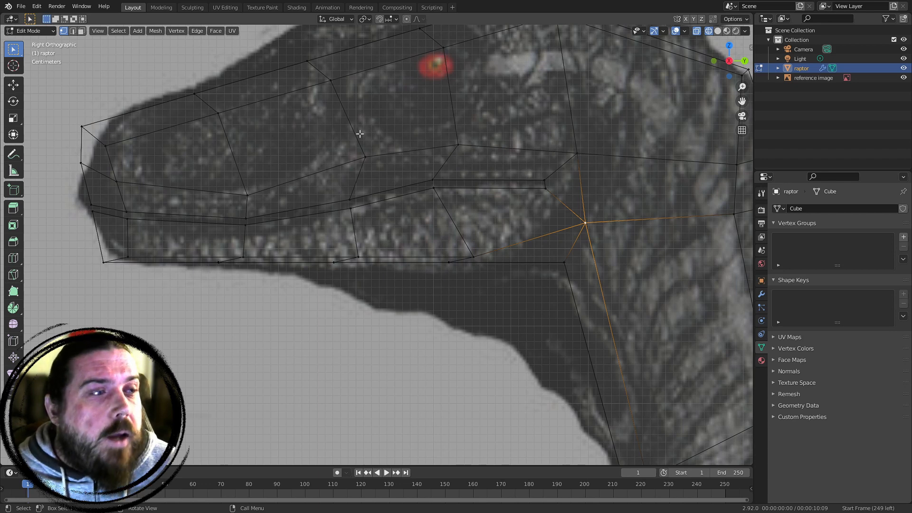
# Reposition the cheek vertex above the mouth corner slightly higher, roughly level with the vertex below the eye
pyautogui.click(577, 154)
pyautogui.press('g')
pyautogui.click(586, 185)
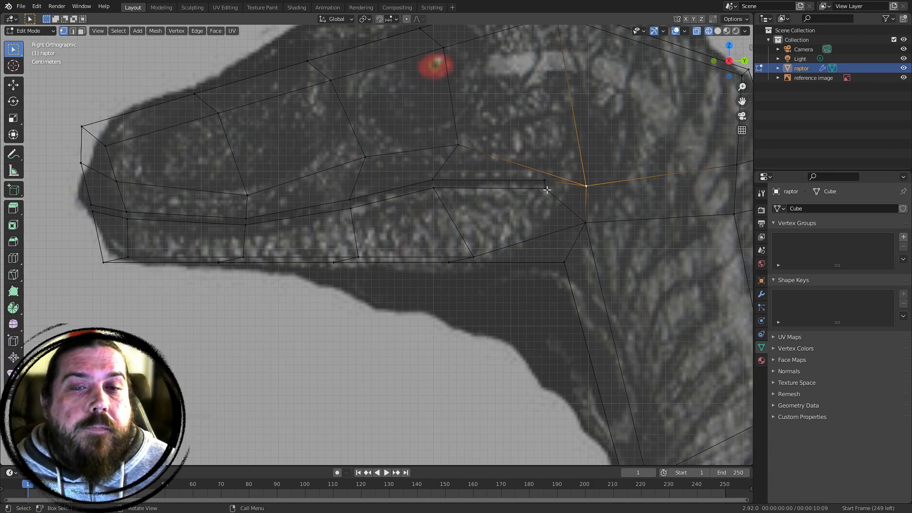
pyautogui.press('g')
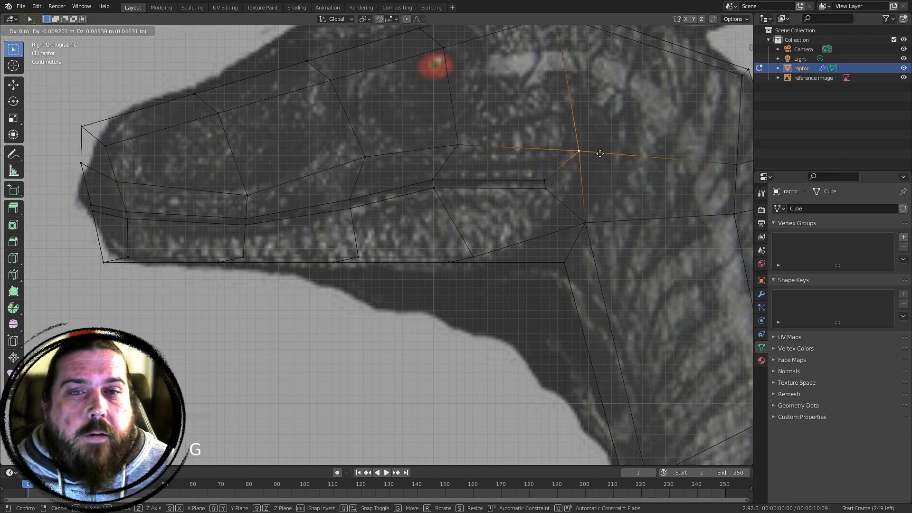
pyautogui.click(599, 145)
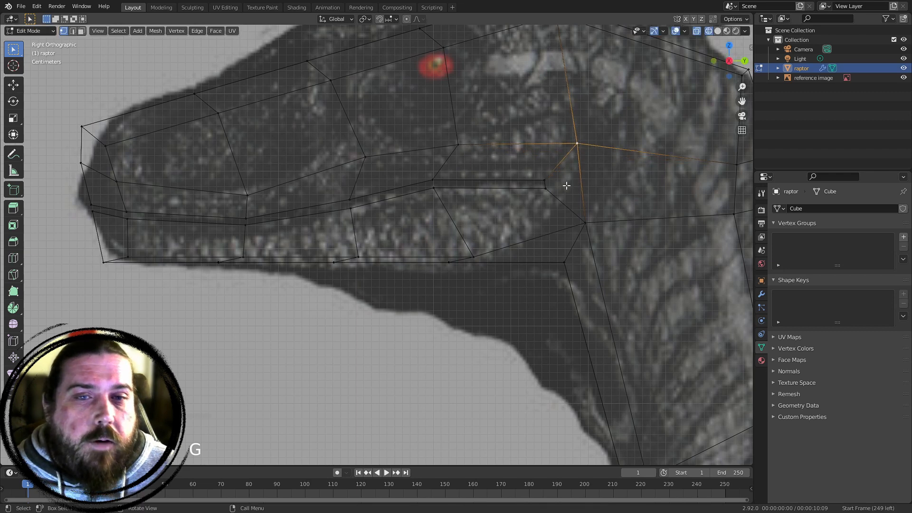
# Nudge the vertex at the back corner of the lower jaw slightly upward
pyautogui.keyDown('shift'); pyautogui.moveTo(566, 186); pyautogui.dragTo(541, 217, button='middle'); pyautogui.keyUp('shift')
pyautogui.click(588, 260)
pyautogui.press('g')
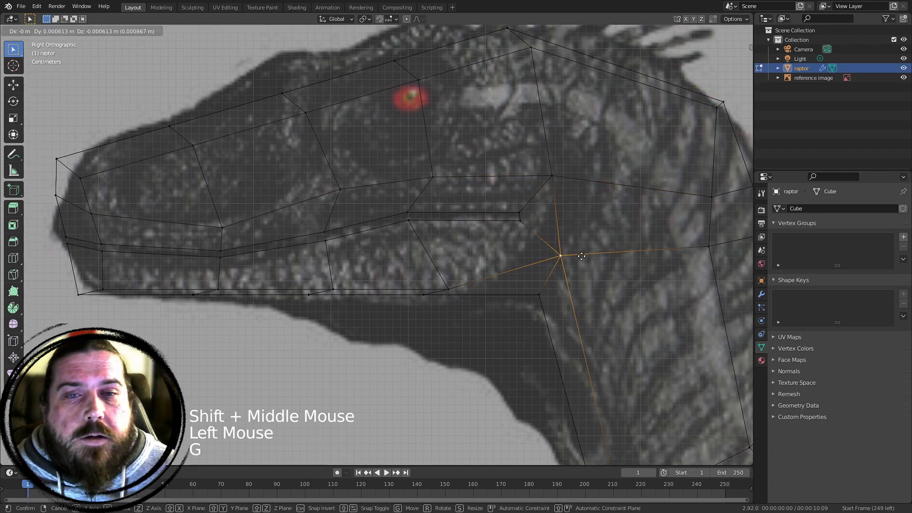
pyautogui.click(582, 254)
pyautogui.keyDown('shift'); pyautogui.moveTo(314, 142); pyautogui.dragTo(393, 127, button='middle'); pyautogui.keyUp('shift')
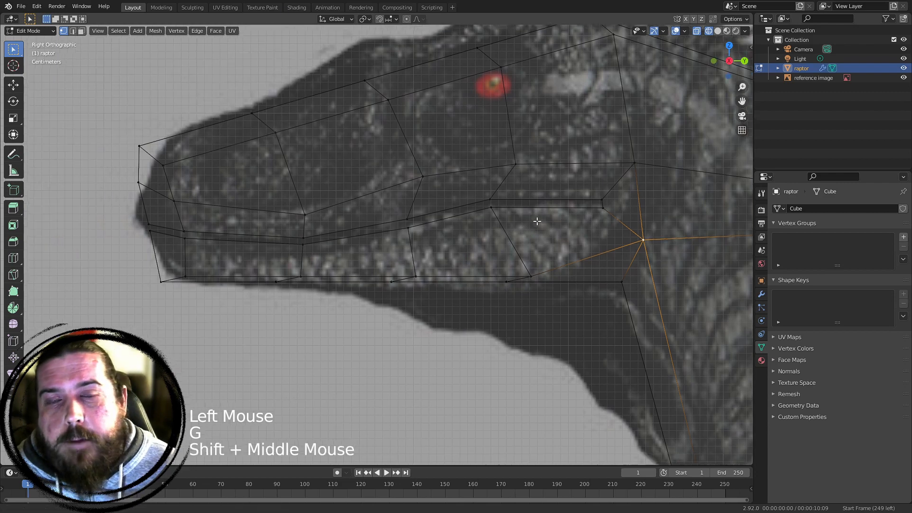
pyautogui.keyDown('shift'); pyautogui.moveTo(369, 266); pyautogui.dragTo(408, 313, button='middle'); pyautogui.keyUp('shift')
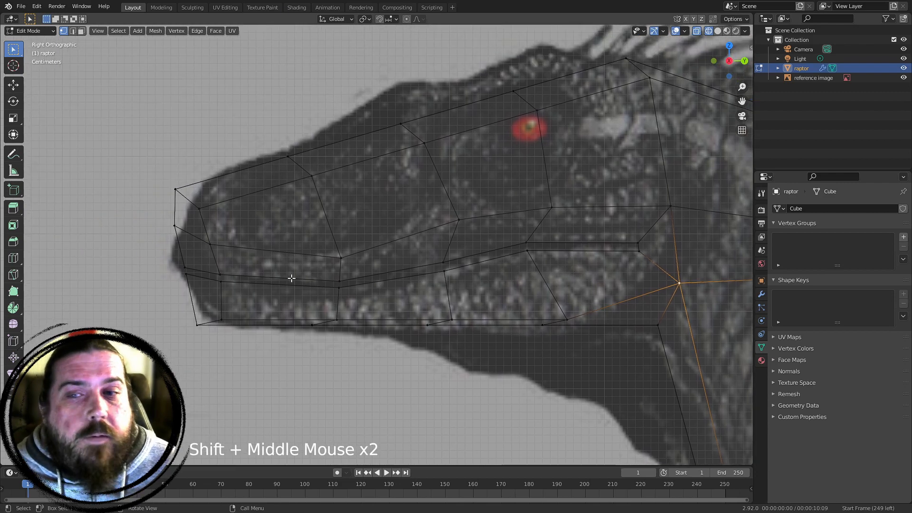
pyautogui.hotkey('ctrl', 'r')
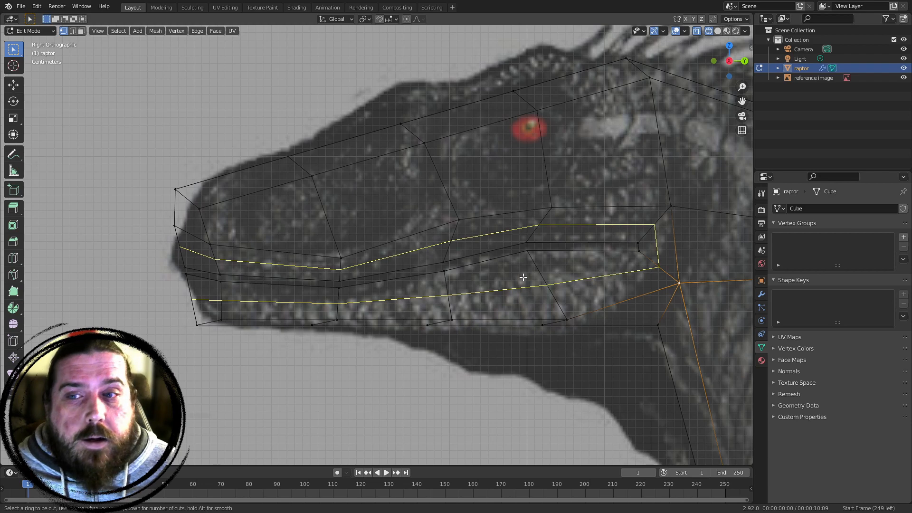
pyautogui.keyDown('shift'); pyautogui.moveTo(520, 271); pyautogui.dragTo(434, 300, button='middle'); pyautogui.keyUp('shift')
pyautogui.scroll(-2, 434, 300)
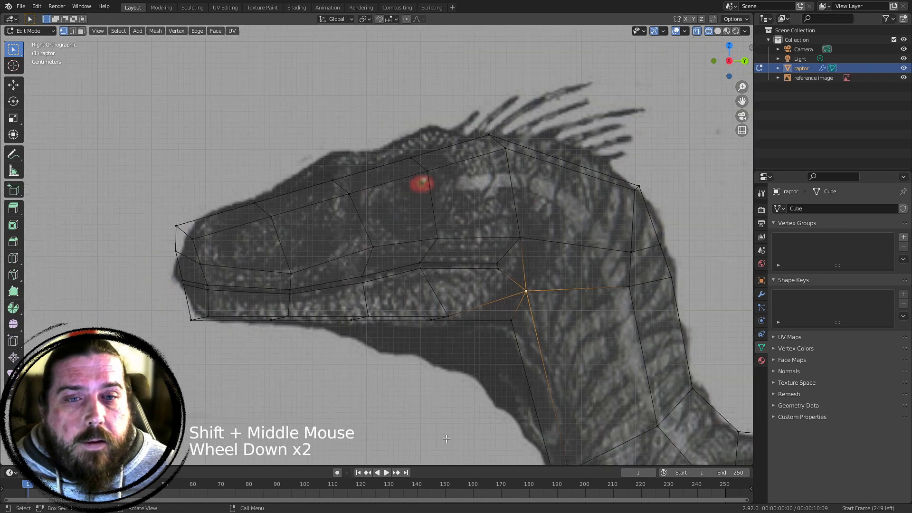
pyautogui.click(512, 402)
# Add several evenly spaced loop cuts around the mouth opening, running along the upper lip and lower jaw without sliding them
pyautogui.hotkey('ctrl', 'r')
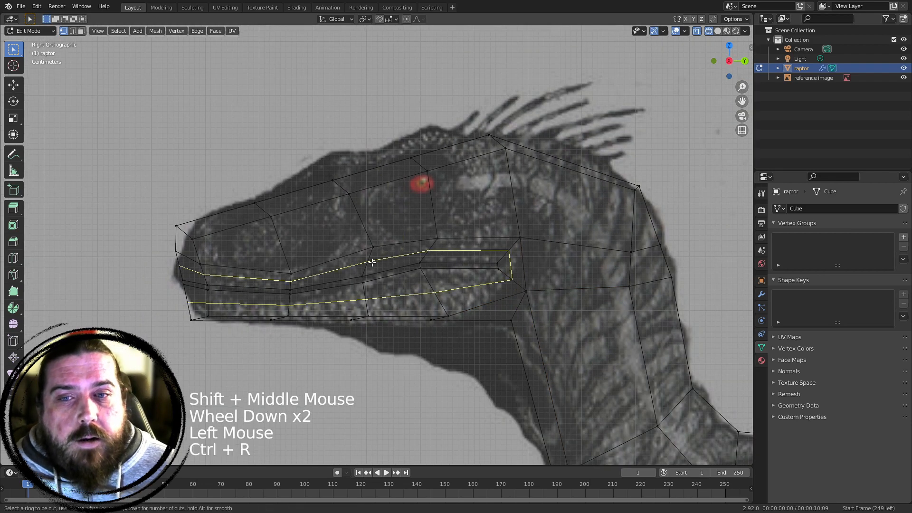
pyautogui.scroll(6, 369, 270)
pyautogui.click(368, 270)
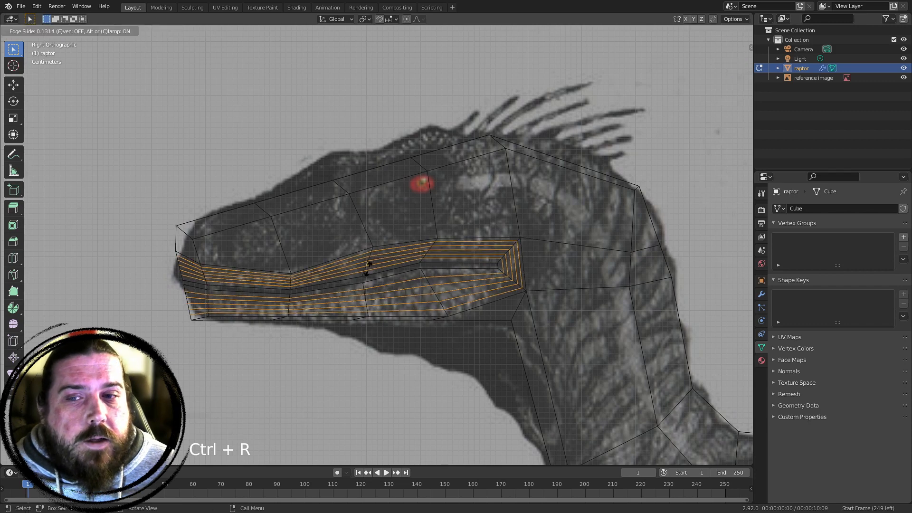
pyautogui.rightClick(366, 265)
# Move one of the new edge loops around the mouth about 0.02 m in perspective view, and show the head in solid shading
pyautogui.scroll(2, 401, 255)
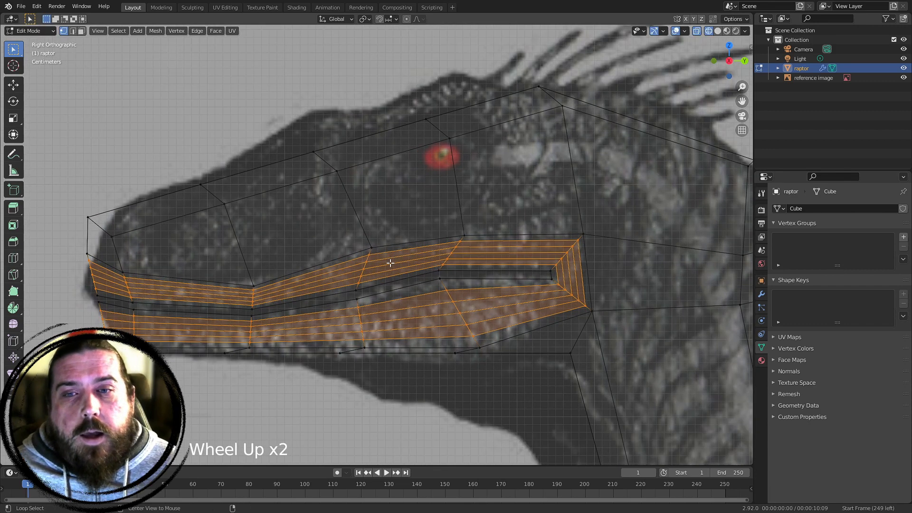
pyautogui.keyDown('alt'); pyautogui.click(390, 263); pyautogui.keyUp('alt')
pyautogui.moveTo(390, 263); pyautogui.dragTo(521, 322, button='middle')
pyautogui.scroll(-7, 345, 275)
pyautogui.scroll(1, 344, 275)
pyautogui.press('g')
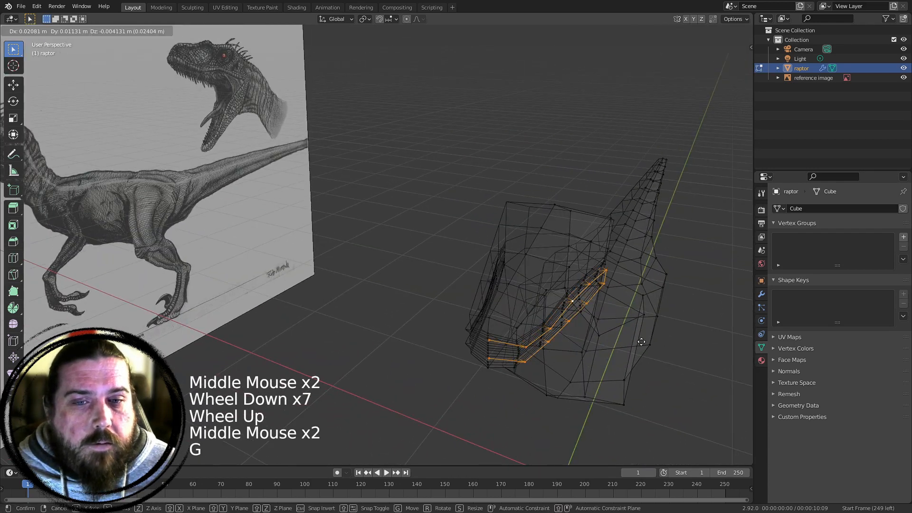
pyautogui.click(642, 342)
pyautogui.press('z')
pyautogui.moveTo(667, 333)
pyautogui.keyDown('shift'); pyautogui.mouseDown(button='middle')
pyautogui.moveTo(571, 282)
pyautogui.moveTo(469, 101)
pyautogui.mouseUp(button='middle'); pyautogui.keyUp('shift')
pyautogui.click(491, 137)
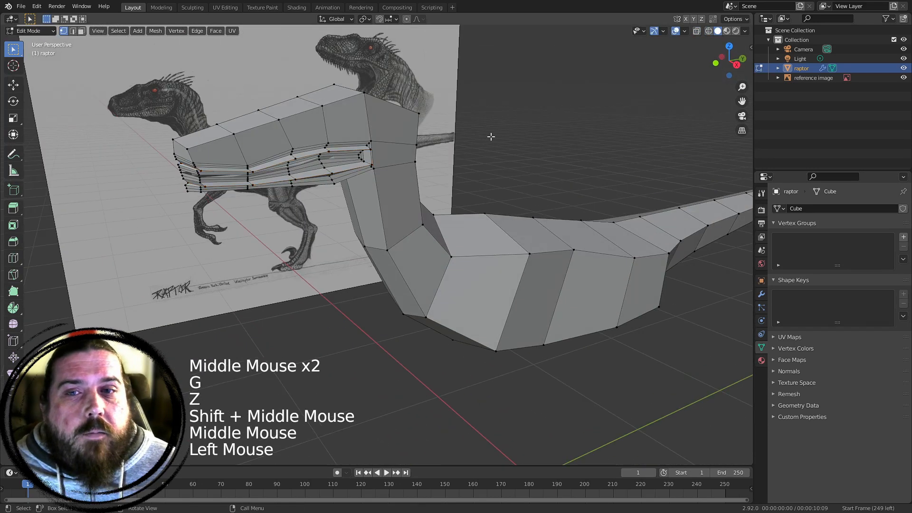
# Check the head in Object Mode, return to the right orthographic view and undo the extra edge loops around the mouth
pyautogui.press('Tab')
pyautogui.keyDown('shift'); pyautogui.moveTo(491, 137); pyautogui.dragTo(428, 256, button='middle'); pyautogui.keyUp('shift')
pyautogui.scroll(4, 407, 214)
pyautogui.scroll(-4, 492, 270)
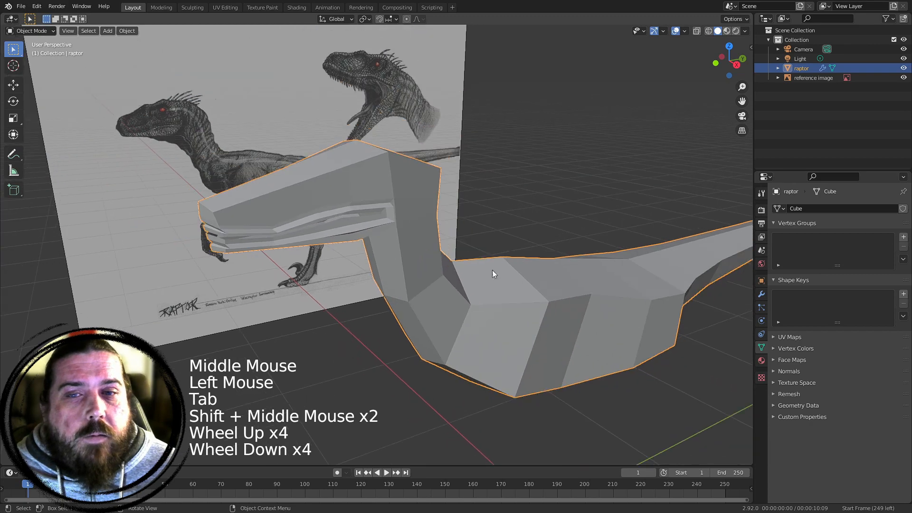
pyautogui.moveTo(494, 230); pyautogui.dragTo(507, 182, button='middle')
pyautogui.press('KP_3')
pyautogui.hotkey('ctrl', 'z')
pyautogui.doubleClick(410, 136)
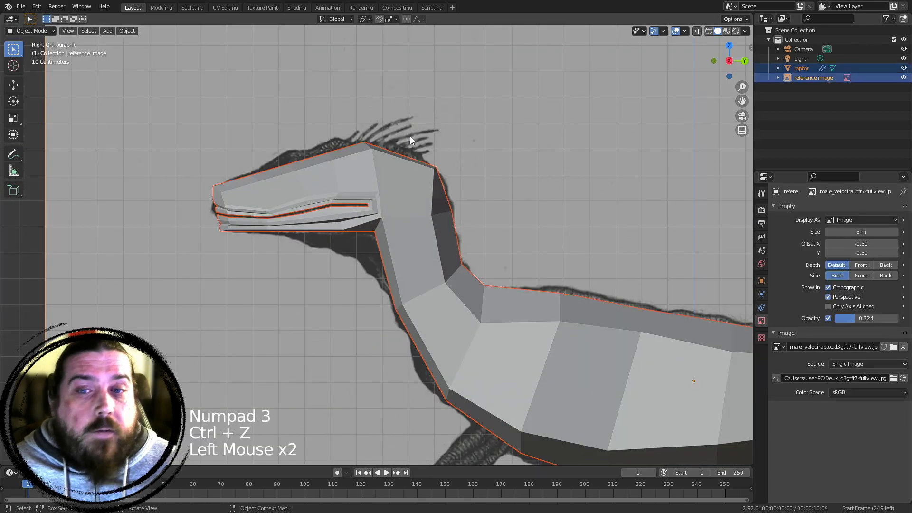
pyautogui.press('Tab')
pyautogui.hotkey('ctrl', 'z')
pyautogui.hotkey('ctrl', 'z')
pyautogui.hotkey('ctrl', 'z')
pyautogui.hotkey('ctrl', 'z')
pyautogui.hotkey('ctrl', 'z')
pyautogui.hotkey('ctrl', 'z')
pyautogui.hotkey('ctrl', 'z')
pyautogui.hotkey('ctrl', 'z')
pyautogui.hotkey('ctrl', 'z')
pyautogui.hotkey('ctrl', 'z')
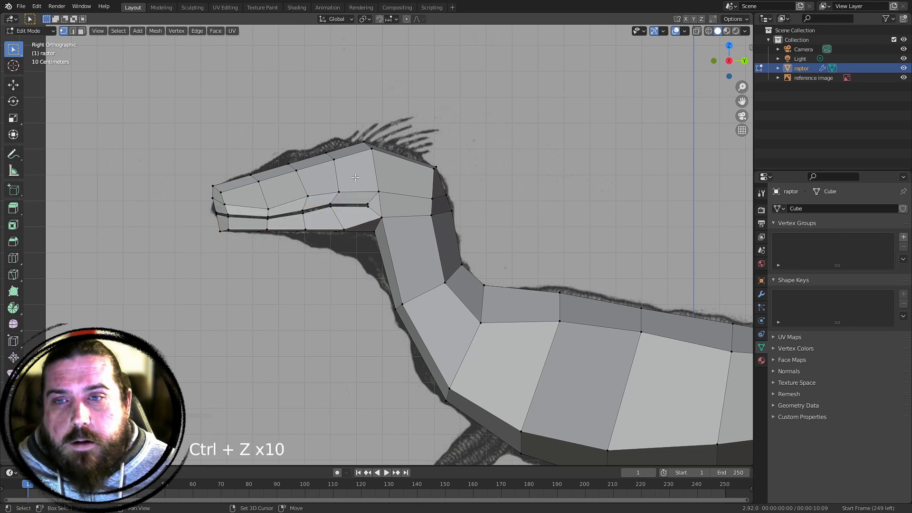
# Show the mesh in wireframe and nudge the two side vertices along the middle of the snout, just above the upper lip
pyautogui.moveTo(356, 178)
pyautogui.keyDown('shift'); pyautogui.mouseDown(button='middle')
pyautogui.moveTo(409, 272)
pyautogui.moveTo(508, 229)
pyautogui.mouseUp(button='middle'); pyautogui.keyUp('shift')
pyautogui.press('z')
pyautogui.press('z')
pyautogui.scroll(3, 523, 242)
pyautogui.keyDown('shift'); pyautogui.scroll(1, 548, 252); pyautogui.keyUp('shift')
pyautogui.keyDown('shift'); pyautogui.moveTo(548, 252); pyautogui.dragTo(380, 235, button='middle'); pyautogui.keyUp('shift')
pyautogui.scroll(3, 309, 229)
pyautogui.click(212, 269)
pyautogui.press('g')
pyautogui.click(209, 266)
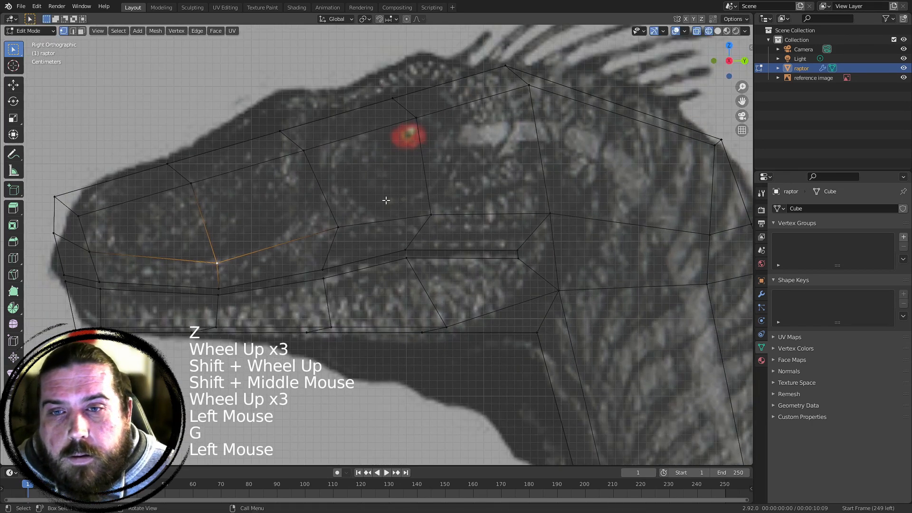
pyautogui.press('g')
pyautogui.click(328, 224)
# Examine how the snout, mouth and lower jaw edges line up with the reference image
pyautogui.click(431, 215)
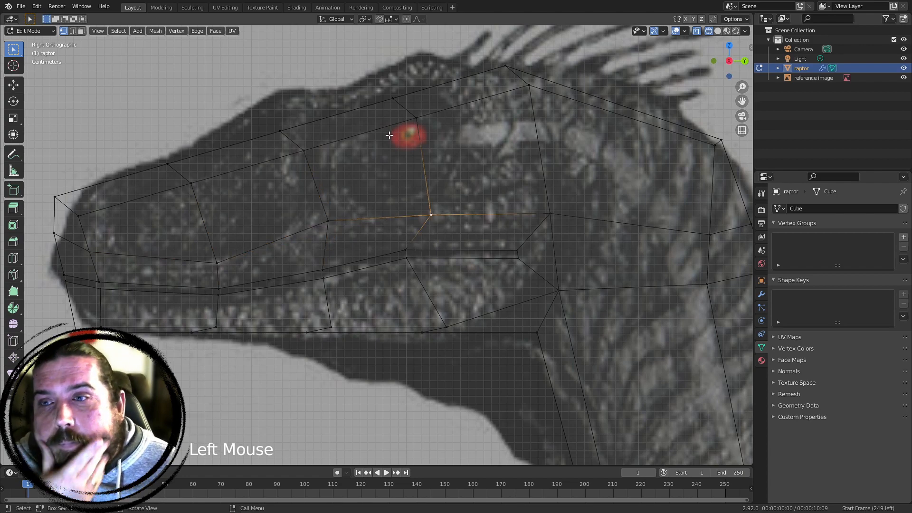
pyautogui.keyDown('shift'); pyautogui.moveTo(388, 178); pyautogui.dragTo(533, 131, button='middle'); pyautogui.keyUp('shift')
pyautogui.keyDown('shift'); pyautogui.moveTo(554, 212); pyautogui.dragTo(496, 148, button='middle'); pyautogui.keyUp('shift')
pyautogui.keyDown('shift'); pyautogui.moveTo(360, 182); pyautogui.dragTo(355, 248, button='middle'); pyautogui.keyUp('shift')
pyautogui.keyDown('shift'); pyautogui.moveTo(307, 202); pyautogui.dragTo(357, 224, button='middle'); pyautogui.keyUp('shift')
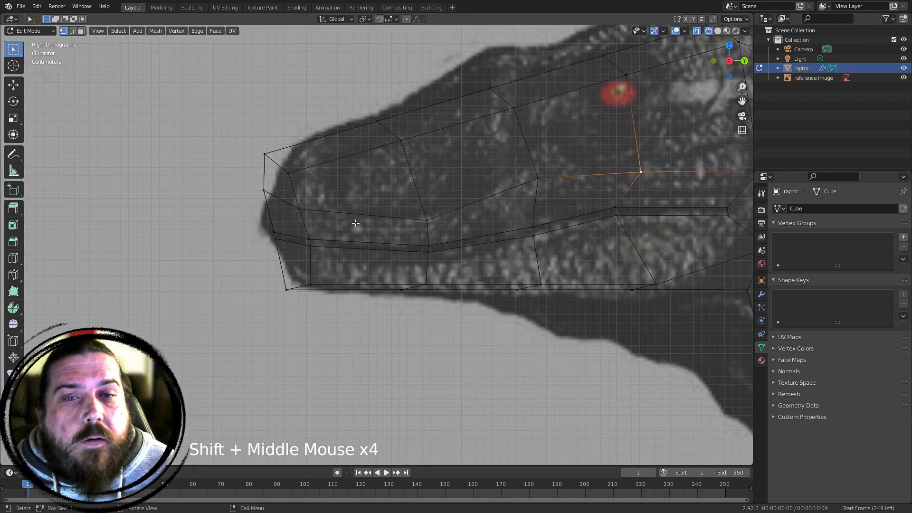
pyautogui.keyDown('shift'); pyautogui.moveTo(567, 228); pyautogui.dragTo(446, 181, button='middle'); pyautogui.keyUp('shift')
pyautogui.keyDown('shift'); pyautogui.moveTo(615, 272); pyautogui.dragTo(711, 279, button='middle'); pyautogui.keyUp('shift')
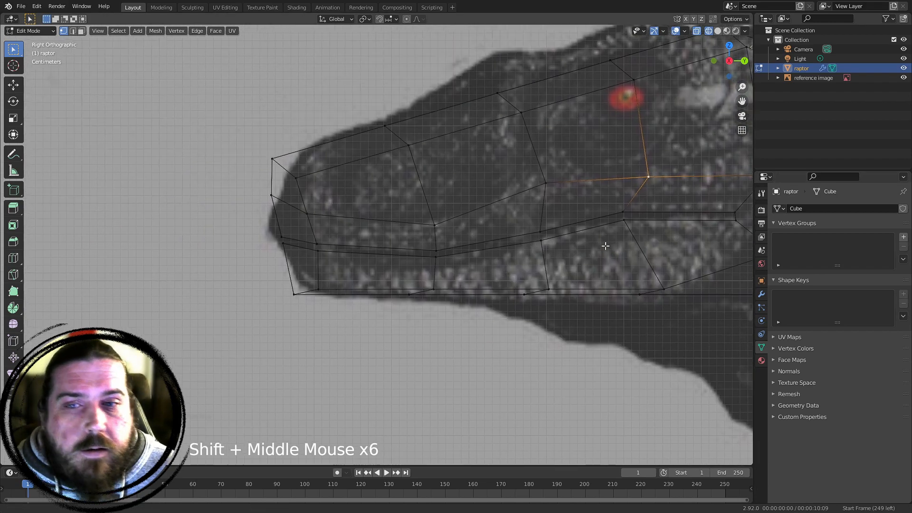
pyautogui.keyDown('shift'); pyautogui.moveTo(361, 147); pyautogui.dragTo(298, 209, button='middle'); pyautogui.keyUp('shift')
pyautogui.keyDown('shift'); pyautogui.moveTo(379, 266); pyautogui.dragTo(294, 248, button='middle'); pyautogui.keyUp('shift')
pyautogui.scroll(-2, 294, 248)
pyautogui.scroll(-1, 325, 151)
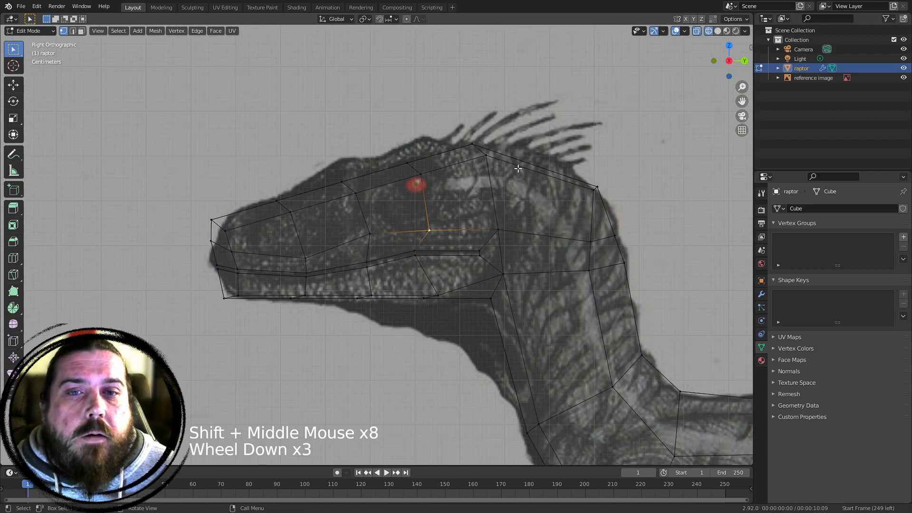
# Move the upper pair of vertices at the snout tip back and up onto the reference outline of the nose
pyautogui.keyDown('shift'); pyautogui.scroll(1, 325, 151); pyautogui.keyUp('shift')
pyautogui.keyDown('shift'); pyautogui.moveTo(171, 182); pyautogui.dragTo(258, 182, button='middle'); pyautogui.keyUp('shift')
pyautogui.scroll(4, 259, 182)
pyautogui.click(232, 205)
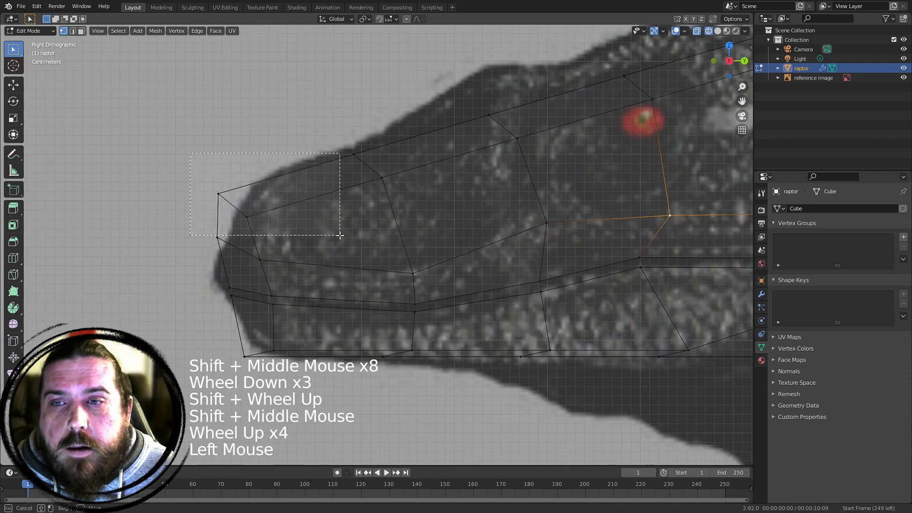
pyautogui.press('g')
pyautogui.click(235, 246)
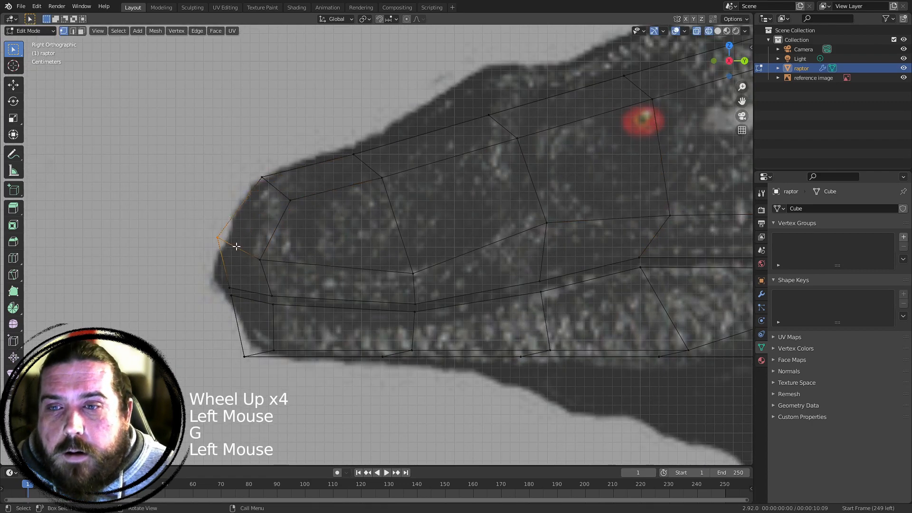
# Move the front nose vertex and the side vertex behind it slightly back to follow the rounded snout tip
pyautogui.press('g')
pyautogui.click(234, 247)
pyautogui.click(259, 250)
pyautogui.press('g')
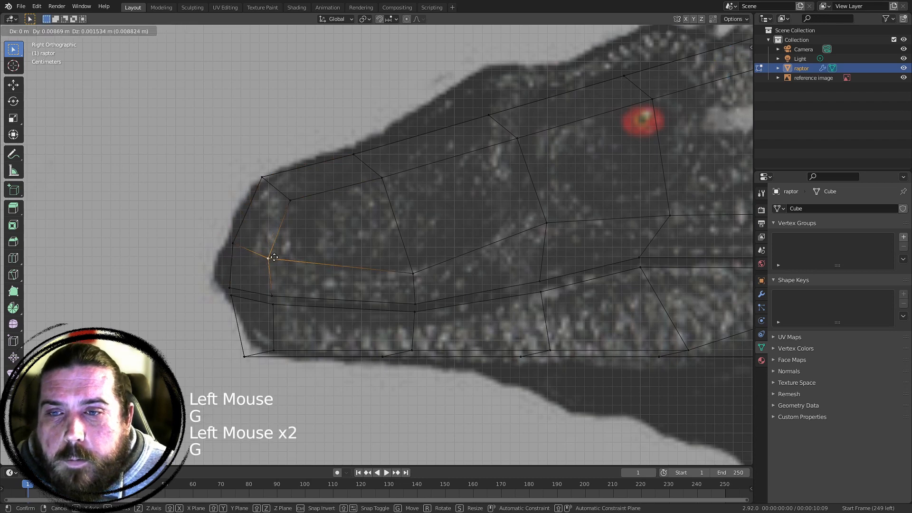
pyautogui.click(276, 256)
# Fit the next two vertex pairs along the top of the snout to the reference, raising the second pair about 0.03 m
pyautogui.keyDown('shift'); pyautogui.moveTo(404, 183); pyautogui.dragTo(311, 241, button='middle'); pyautogui.keyUp('shift')
pyautogui.moveTo(247, 200); pyautogui.dragTo(325, 240)
pyautogui.press('g')
pyautogui.press('g')
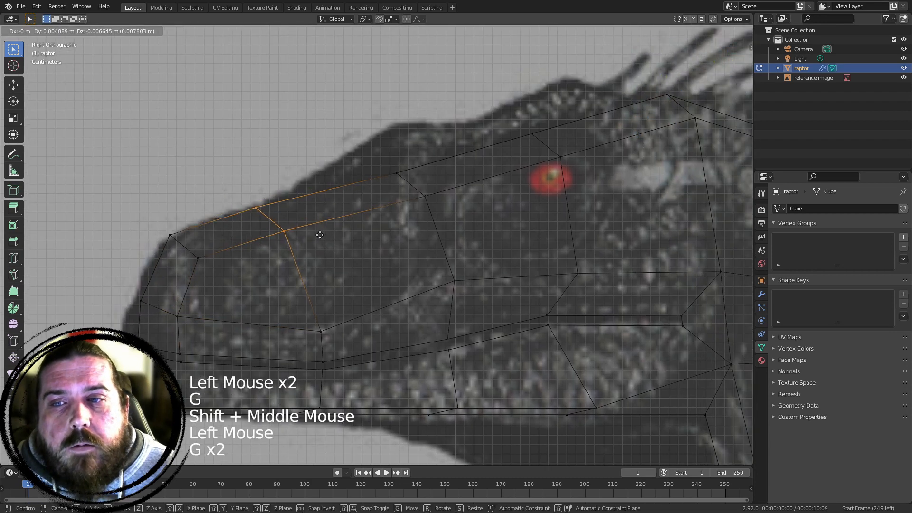
pyautogui.keyDown('shift'); pyautogui.moveTo(371, 168); pyautogui.dragTo(326, 202, button='middle'); pyautogui.keyUp('shift')
pyautogui.click(326, 201)
pyautogui.press('g')
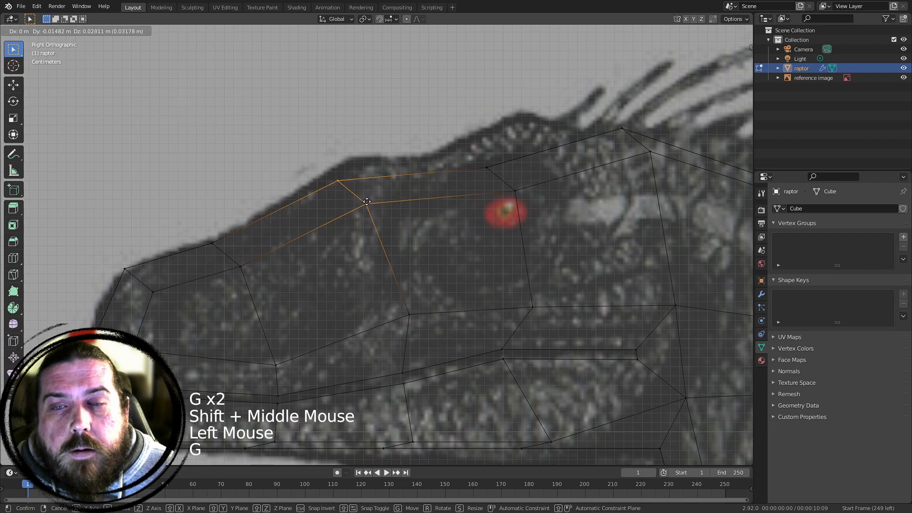
pyautogui.click(367, 205)
# Raise the vertex pair above the eye to the brow line and lower the crown pair slightly to match the reference skull
pyautogui.keyDown('shift'); pyautogui.moveTo(420, 173); pyautogui.dragTo(327, 204, button='middle'); pyautogui.keyUp('shift')
pyautogui.moveTo(365, 181); pyautogui.dragTo(463, 233)
pyautogui.press('g')
pyautogui.click(473, 210)
pyautogui.keyDown('shift'); pyautogui.moveTo(430, 204); pyautogui.dragTo(294, 212, button='middle'); pyautogui.keyUp('shift')
pyautogui.moveTo(380, 141); pyautogui.dragTo(466, 206)
pyautogui.press('g')
pyautogui.click(471, 217)
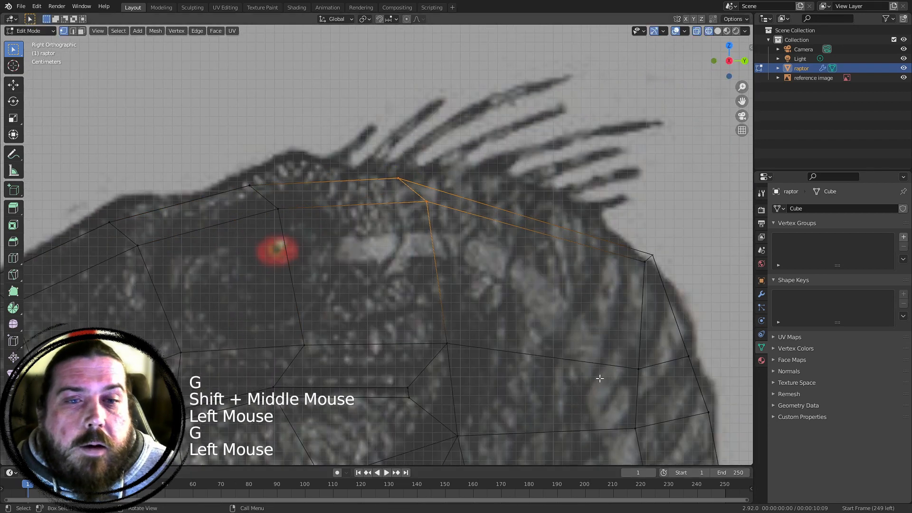
# Move the side crown vertex forward beneath the crown's top vertex, and nudge the side vertex at the back of the head
pyautogui.click(412, 209)
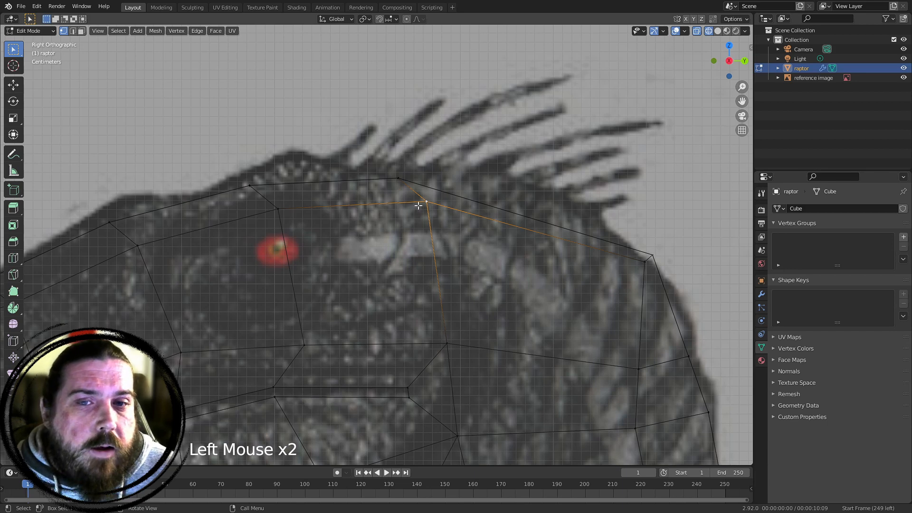
pyautogui.press('g')
pyautogui.click(396, 207)
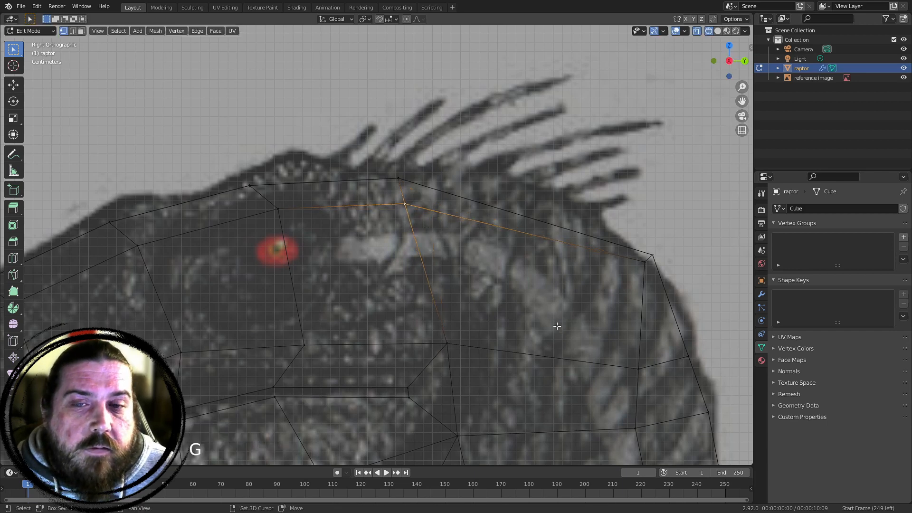
pyautogui.keyDown('shift'); pyautogui.moveTo(557, 326); pyautogui.dragTo(368, 185, button='middle'); pyautogui.keyUp('shift')
pyautogui.click(448, 197)
pyautogui.press('g')
pyautogui.scroll(-2, 367, 186)
# Raise the side vertex at the front of the lower jaw about 0.02 m and pull the chin tip back and up onto the outline
pyautogui.keyDown('shift'); pyautogui.moveTo(55, 127); pyautogui.dragTo(371, 112, button='middle'); pyautogui.keyUp('shift')
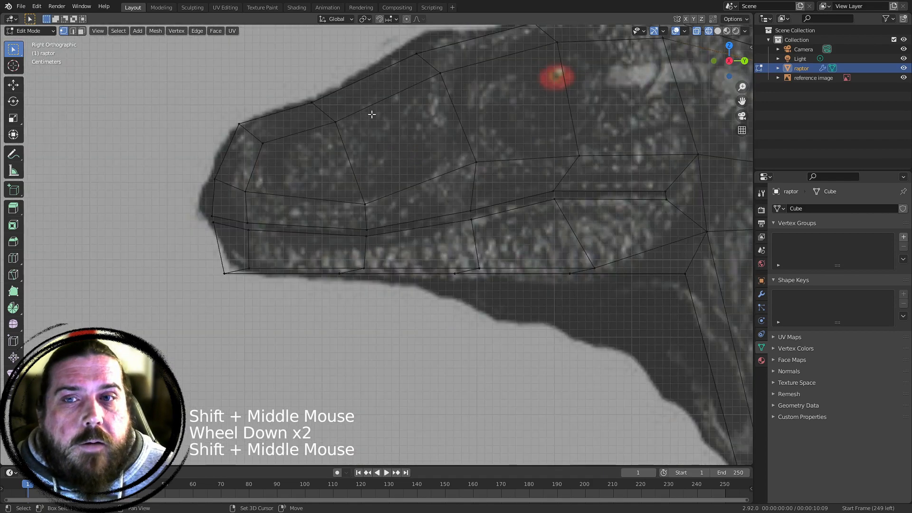
pyautogui.keyDown('shift'); pyautogui.moveTo(348, 164); pyautogui.dragTo(398, 148, button='middle'); pyautogui.keyUp('shift')
pyautogui.scroll(3, 398, 148)
pyautogui.click(266, 163)
pyautogui.press('g')
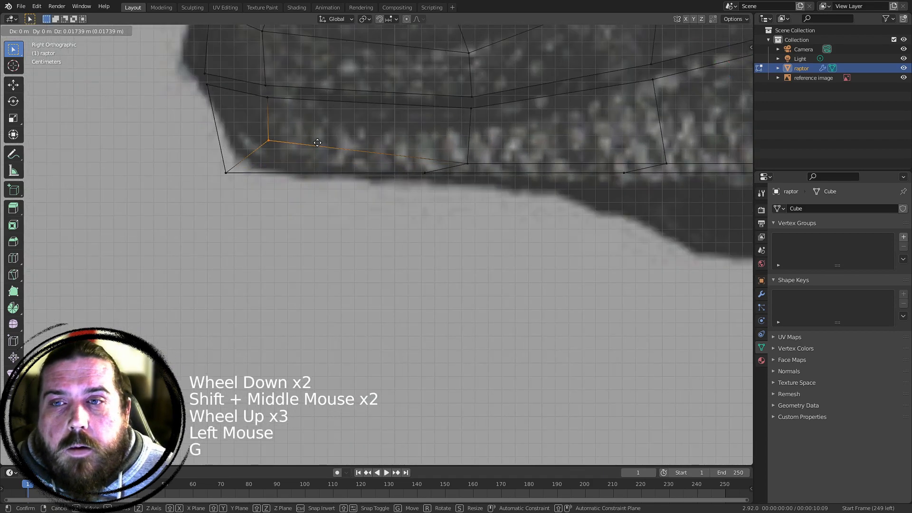
pyautogui.click(211, 168)
pyautogui.click(223, 171)
pyautogui.press('g')
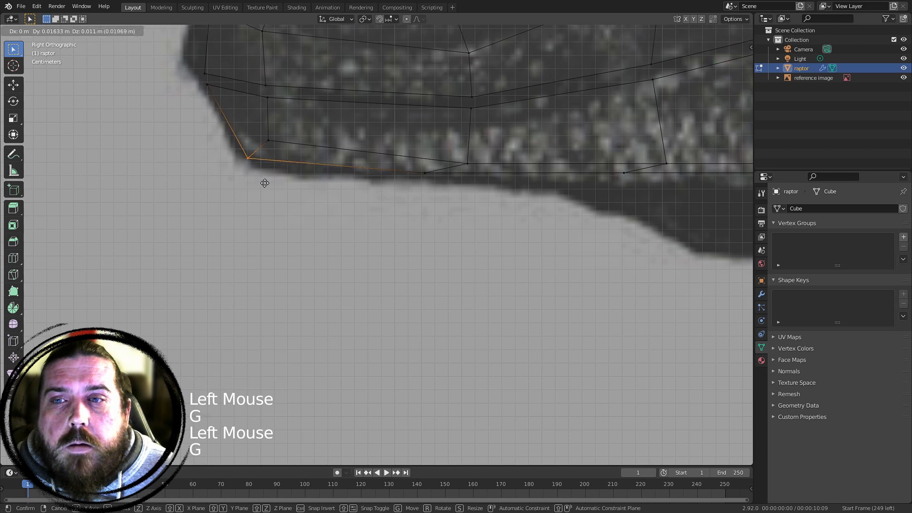
pyautogui.click(269, 189)
# Raise the lower jaw's second side vertex slightly and move the bottom vertex beneath it back about 0.03 m onto the jawline
pyautogui.keyDown('shift'); pyautogui.moveTo(513, 185); pyautogui.dragTo(362, 240, button='middle'); pyautogui.keyUp('shift')
pyautogui.click(343, 224)
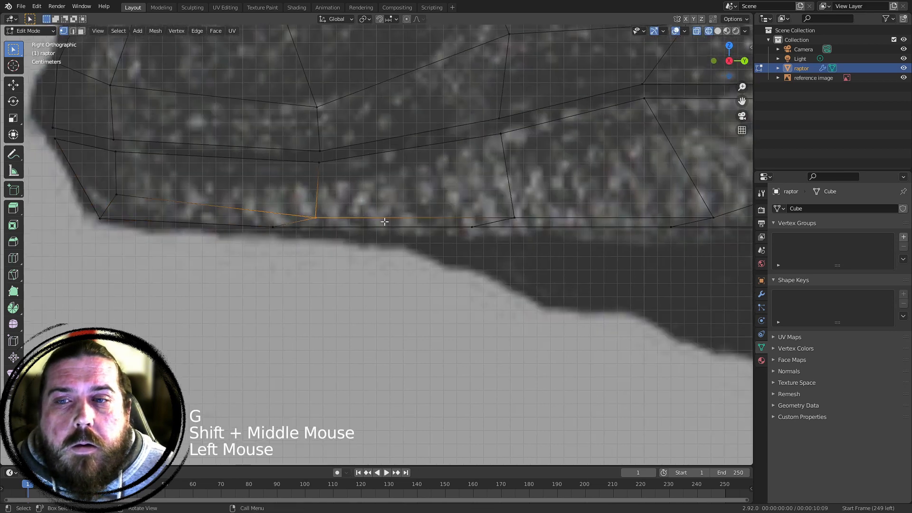
pyautogui.press('g')
pyautogui.click(378, 213)
pyautogui.click(267, 226)
pyautogui.press('g')
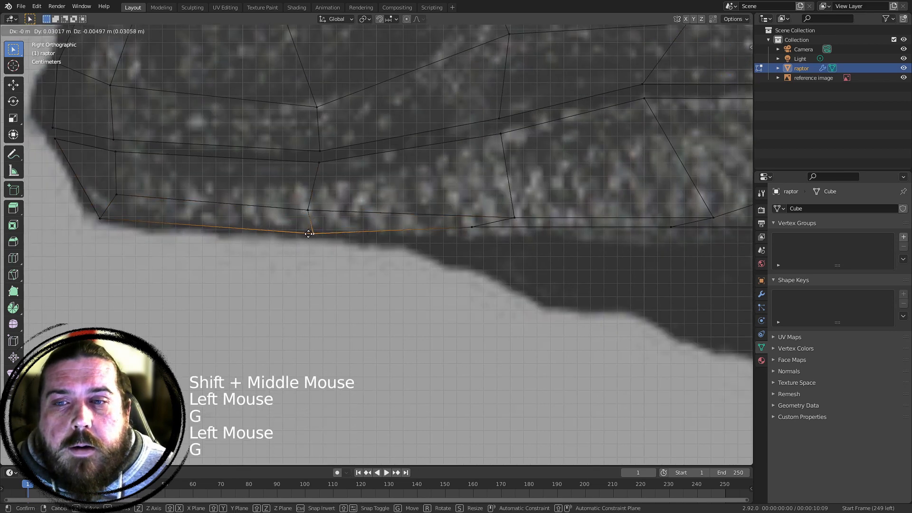
pyautogui.click(311, 233)
# Move the lower jaw's third bottom vertex back and down, and shift the side vertex above it slightly forward and up
pyautogui.keyDown('shift'); pyautogui.moveTo(359, 222); pyautogui.dragTo(404, 251, button='middle'); pyautogui.keyUp('shift')
pyautogui.click(355, 262)
pyautogui.press('g')
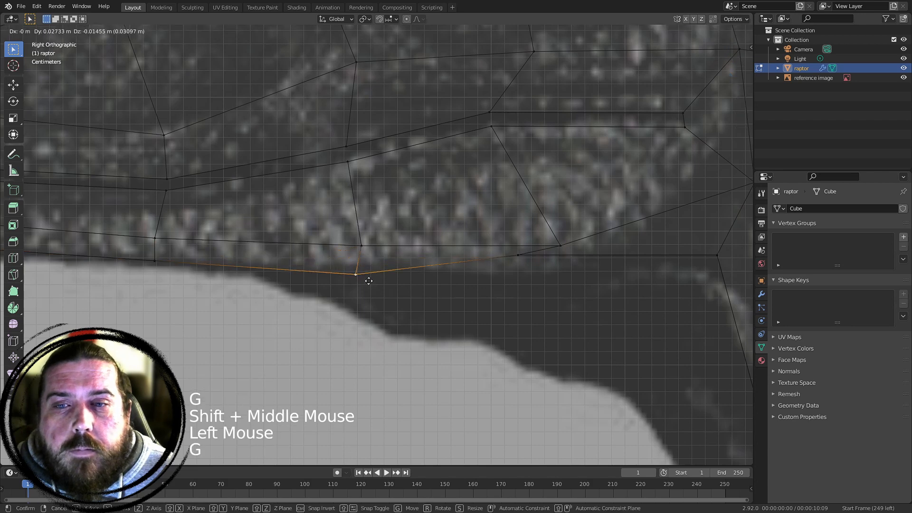
pyautogui.click(349, 274)
pyautogui.click(362, 247)
pyautogui.press('g')
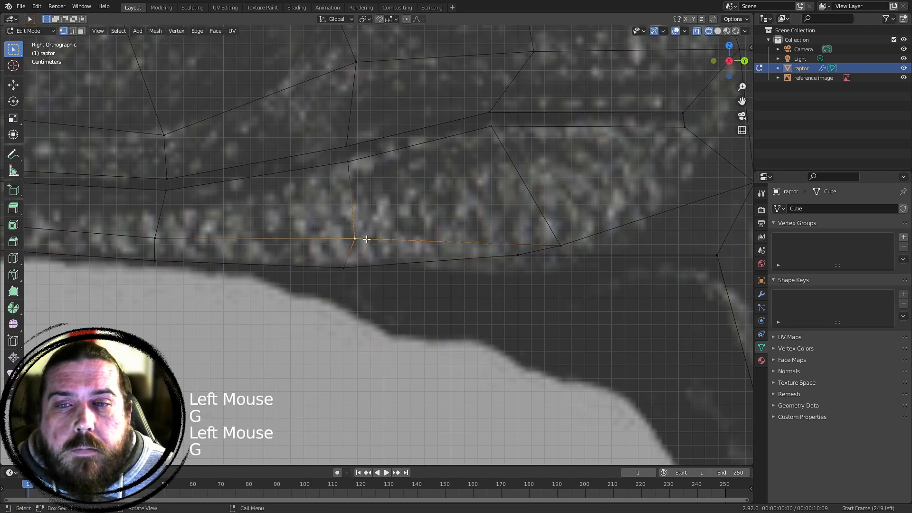
pyautogui.click(355, 240)
# Move the rearmost side vertex of the lower jaw, below the mouth corner, about 0.03 m forward and up
pyautogui.click(562, 247)
pyautogui.press('g')
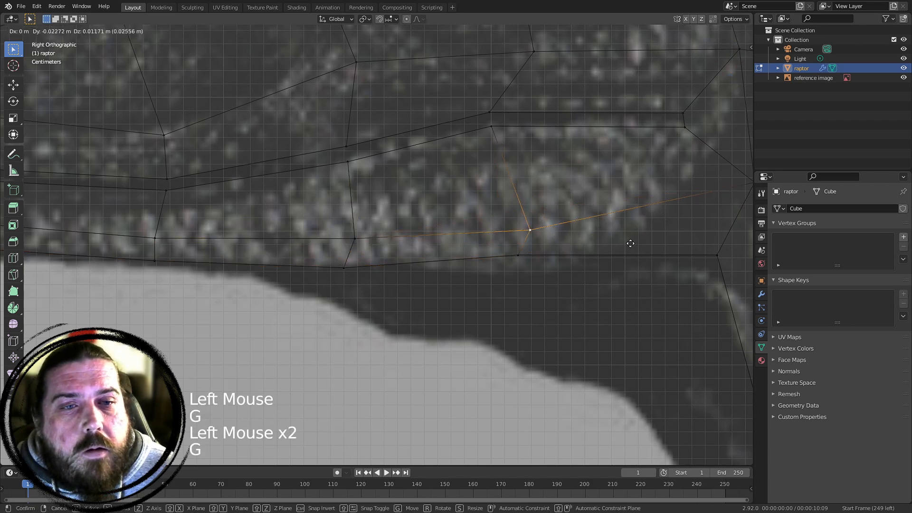
pyautogui.click(626, 241)
# Compare the throat and the underside of the neck with the reference image outline
pyautogui.scroll(-4, 597, 213)
pyautogui.keyDown('shift'); pyautogui.moveTo(605, 342); pyautogui.dragTo(504, 217, button='middle'); pyautogui.keyUp('shift')
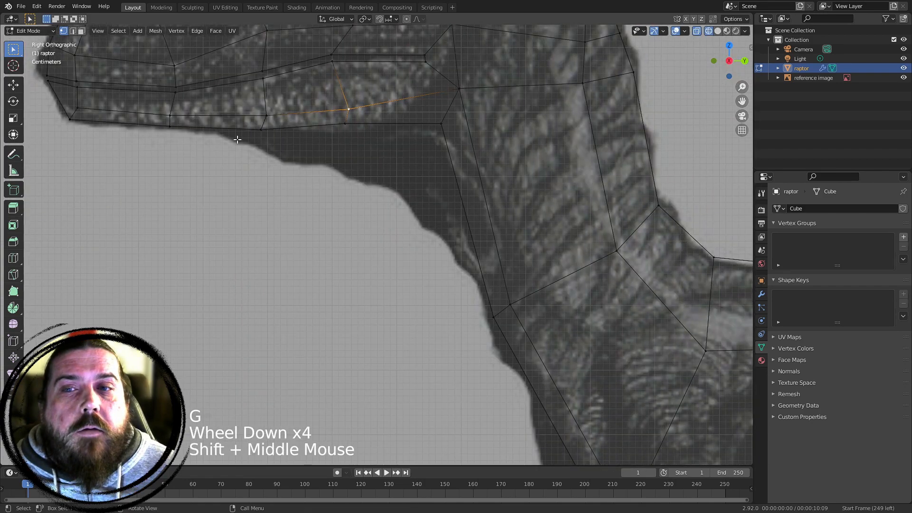
pyautogui.keyDown('shift'); pyautogui.moveTo(442, 187); pyautogui.dragTo(467, 279, button='middle'); pyautogui.keyUp('shift')
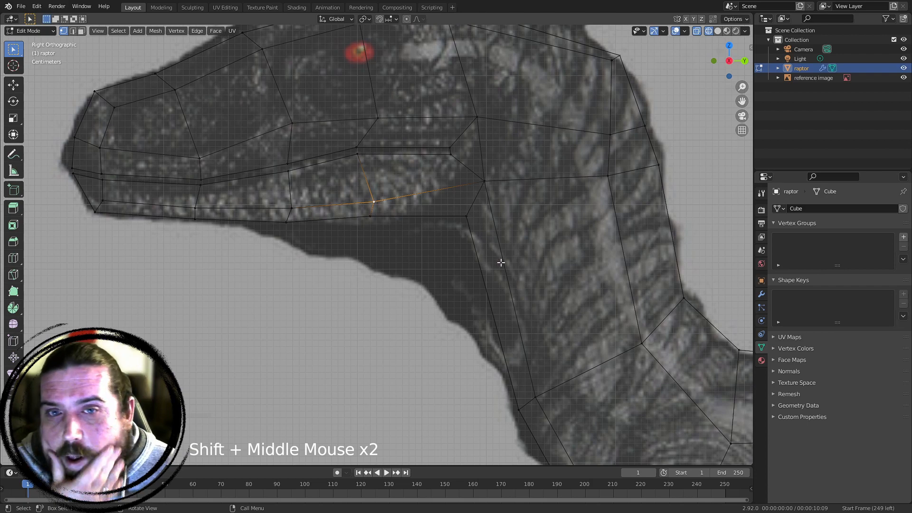
pyautogui.scroll(-4, 396, 314)
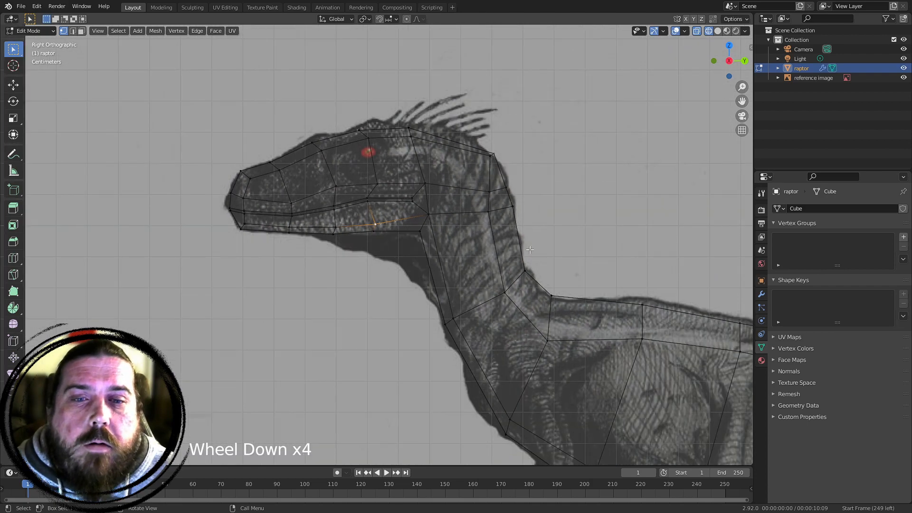
pyautogui.click(631, 259)
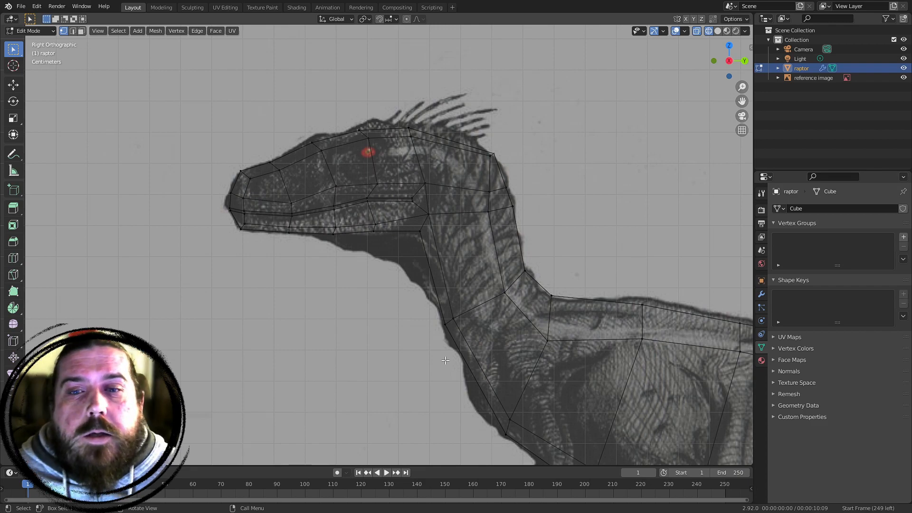
pyautogui.scroll(5, 445, 360)
pyautogui.scroll(-4, 469, 279)
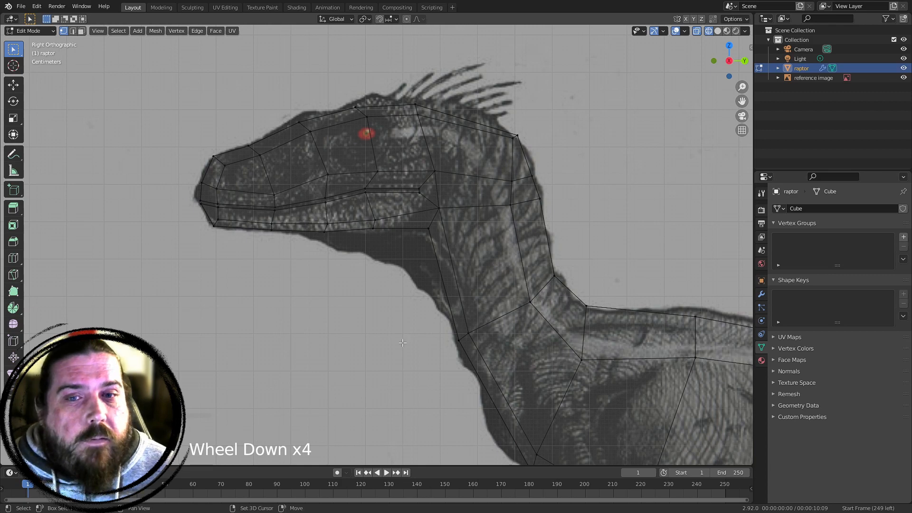
pyautogui.keyDown('shift'); pyautogui.moveTo(402, 342); pyautogui.dragTo(405, 250, button='middle'); pyautogui.keyUp('shift')
pyautogui.scroll(2, 421, 193)
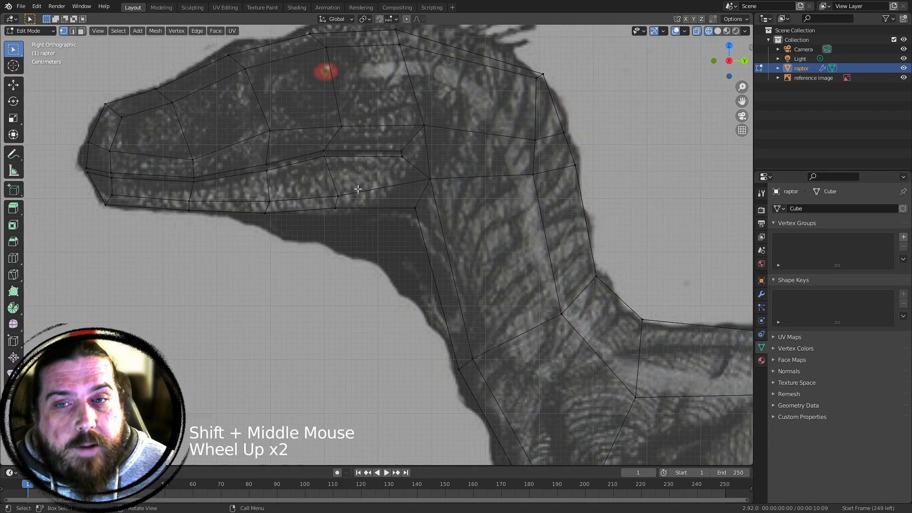
# Extrude the strip of faces under the rear jaw and down the front of the neck, shifting it about 0.07 m along X
pyautogui.keyDown('shift'); pyautogui.moveTo(438, 289); pyautogui.dragTo(464, 248, button='middle'); pyautogui.keyUp('shift')
pyautogui.moveTo(278, 147); pyautogui.dragTo(485, 227)
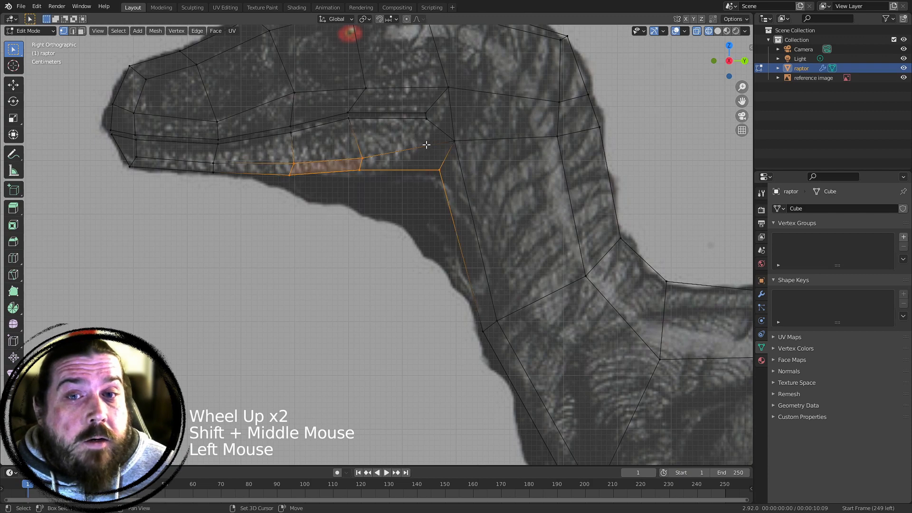
pyautogui.keyDown('shift'); pyautogui.moveTo(443, 128); pyautogui.dragTo(475, 159); pyautogui.keyUp('shift')
pyautogui.keyDown('shift'); pyautogui.moveTo(473, 297); pyautogui.dragTo(515, 345); pyautogui.keyUp('shift')
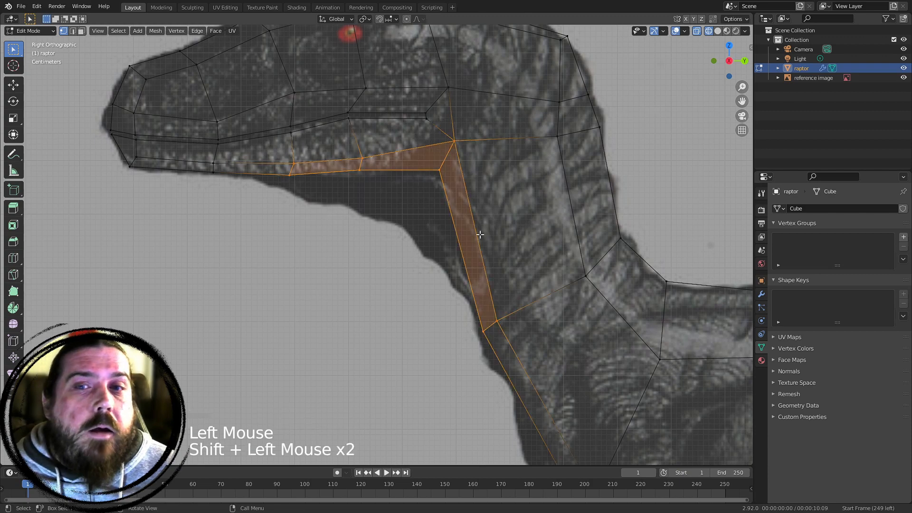
pyautogui.press('e')
pyautogui.moveTo(429, 183); pyautogui.dragTo(601, 201, button='middle')
pyautogui.press('g')
pyautogui.press('x')
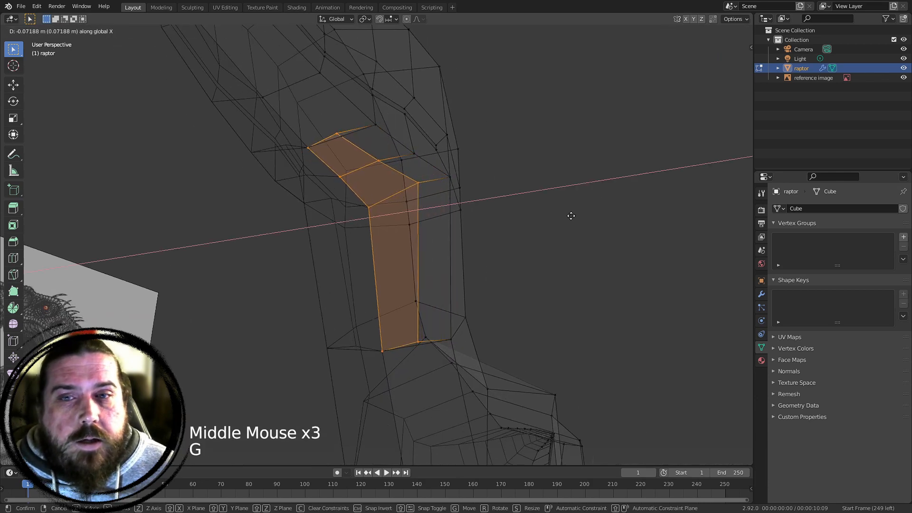
pyautogui.click(573, 216)
# Scale the selected face strip under the rear jaw and neck, and extrude it again about 0.09 m along its normal
pyautogui.moveTo(534, 186); pyautogui.dragTo(578, 202, button='middle')
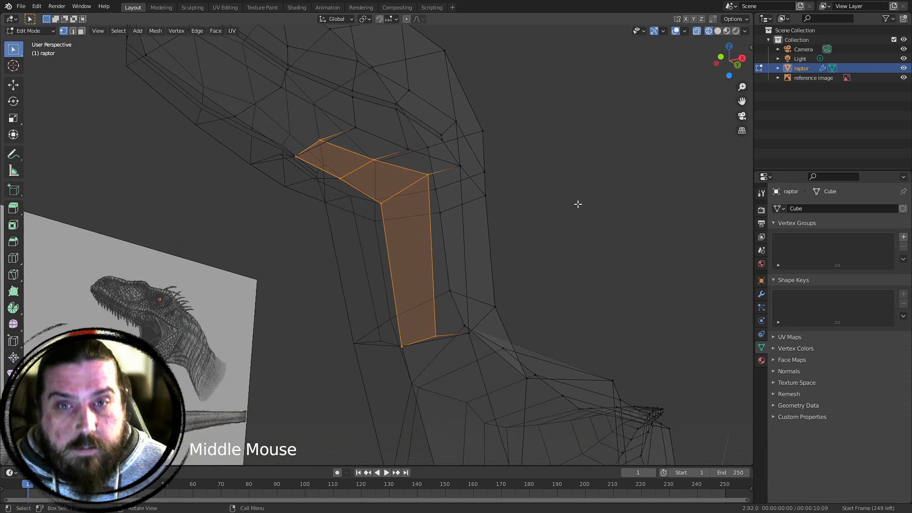
pyautogui.press('s')
pyautogui.click(543, 207)
pyautogui.press('e')
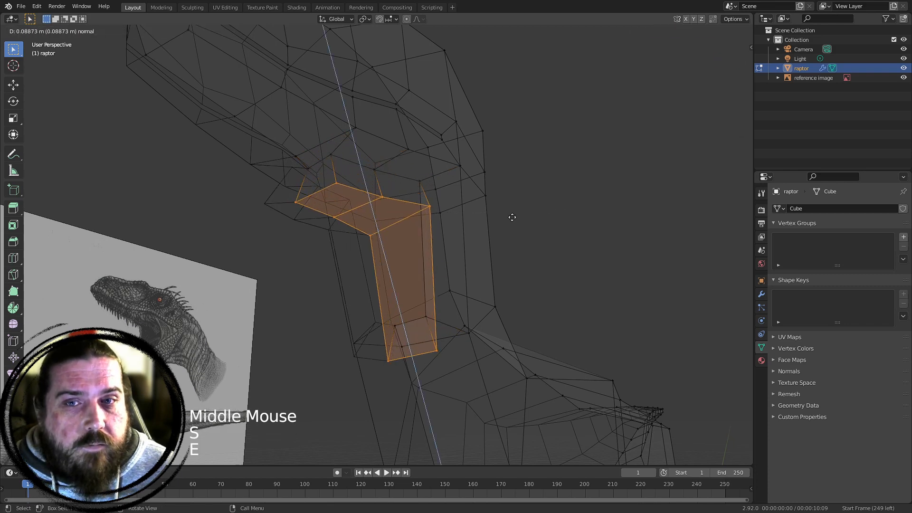
pyautogui.click(513, 218)
# Shift the extruded strip in the side view, and move its lowest vertex pair up and back onto the neck outline
pyautogui.press('KP_3')
pyautogui.press('g')
pyautogui.click(341, 284)
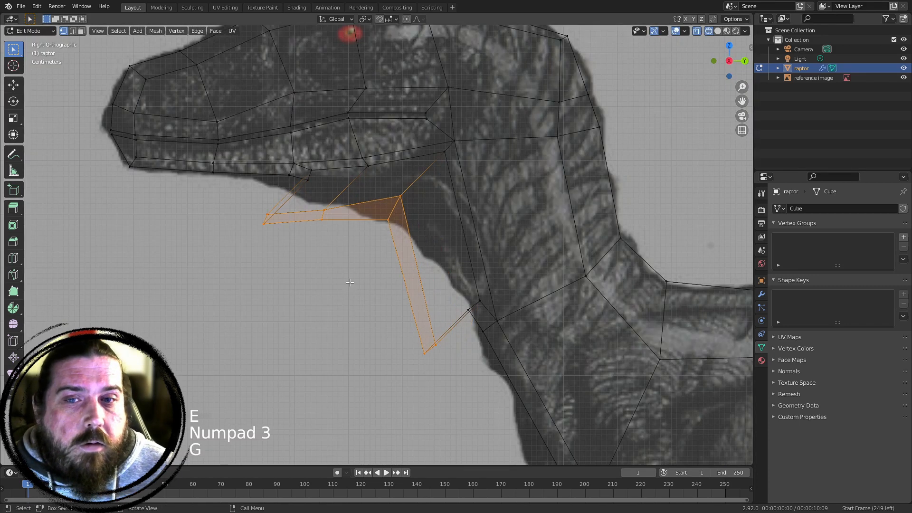
pyautogui.moveTo(403, 244); pyautogui.dragTo(449, 370)
pyautogui.press('g')
pyautogui.click(481, 300)
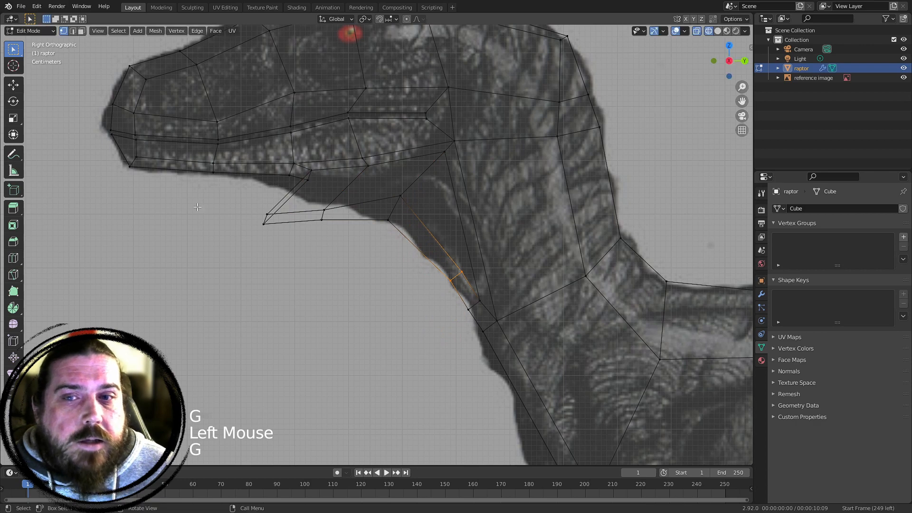
# Move the strip's front, middle and rear corner vertices under the jaw to follow the throat outline in the reference image
pyautogui.moveTo(225, 207); pyautogui.dragTo(391, 248)
pyautogui.press('g')
pyautogui.click(408, 256)
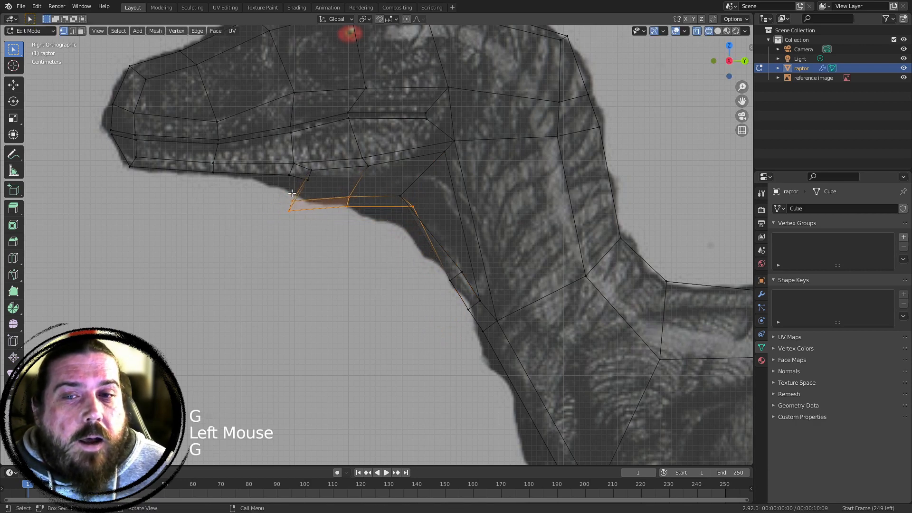
pyautogui.moveTo(280, 188); pyautogui.dragTo(311, 222)
pyautogui.press('g')
pyautogui.click(326, 218)
pyautogui.moveTo(341, 190); pyautogui.dragTo(377, 228)
pyautogui.press('g')
pyautogui.click(387, 191)
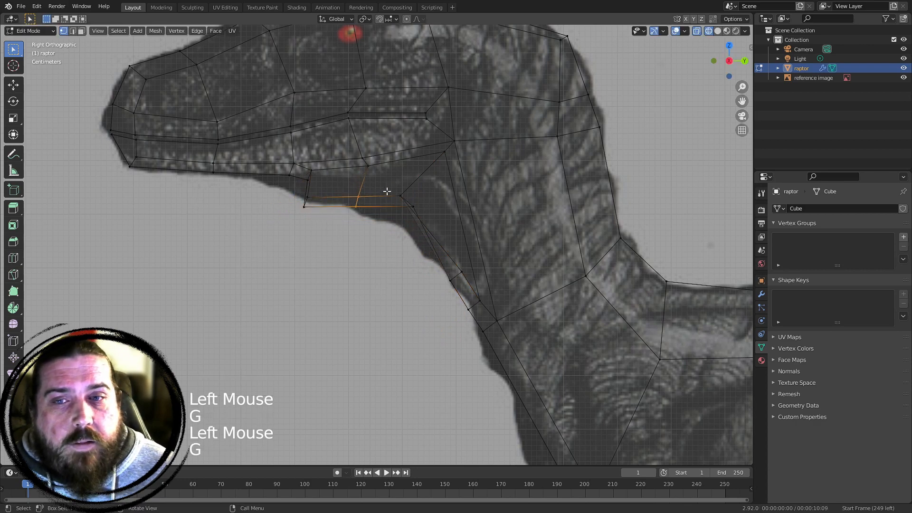
pyautogui.moveTo(388, 191); pyautogui.dragTo(458, 212)
pyautogui.press('g')
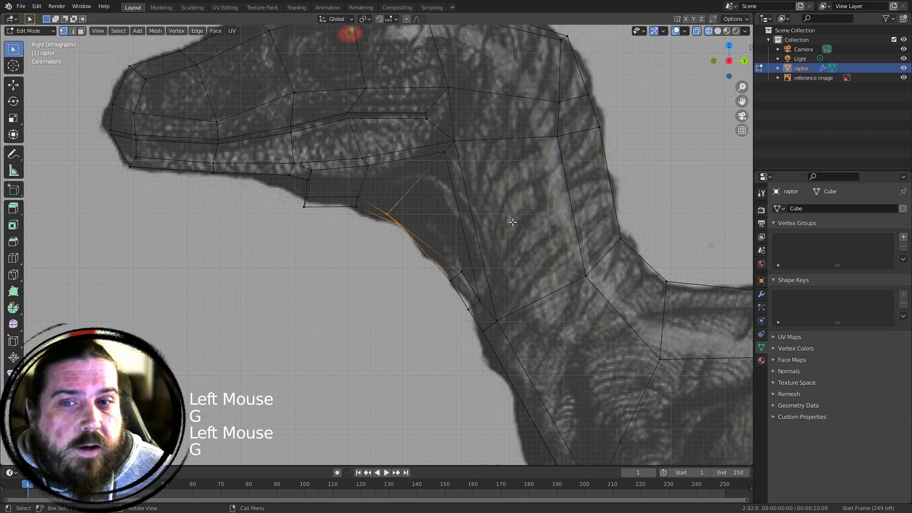
# Undo the throat vertex adjustments and the second extrusion of the strip
pyautogui.scroll(2, 513, 222)
pyautogui.press('z')
pyautogui.scroll(-4, 528, 230)
pyautogui.moveTo(528, 231)
pyautogui.mouseDown(button='middle')
pyautogui.moveTo(472, 228)
pyautogui.moveTo(541, 215)
pyautogui.moveTo(507, 177)
pyautogui.mouseUp(button='middle')
pyautogui.hotkey('ctrl', 'z')
pyautogui.hotkey('ctrl', 'z')
pyautogui.hotkey('ctrl', 'z')
pyautogui.hotkey('ctrl', 'z')
pyautogui.hotkey('ctrl', 'z')
pyautogui.hotkey('ctrl', 'z')
pyautogui.hotkey('ctrl', 'z')
pyautogui.hotkey('ctrl', 'z')
pyautogui.hotkey('ctrl', 'z')
pyautogui.hotkey('ctrl', 'z')
pyautogui.hotkey('ctrl', 'z')
pyautogui.hotkey('ctrl', 'z')
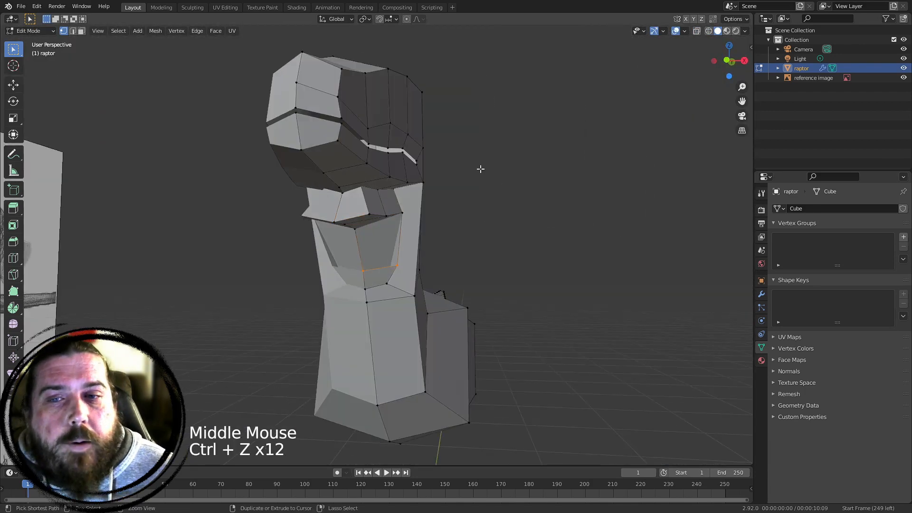
pyautogui.hotkey('ctrl', 'z')
pyautogui.hotkey('ctrl', 'z')
pyautogui.hotkey('ctrl', 'z')
pyautogui.hotkey('ctrl', 'z')
pyautogui.hotkey('ctrl', 'z')
pyautogui.hotkey('ctrl', 'z')
# Undo the first extrusion of the face strip under the rear jaw and down the front of the neck
pyautogui.moveTo(561, 204); pyautogui.dragTo(597, 103, button='middle')
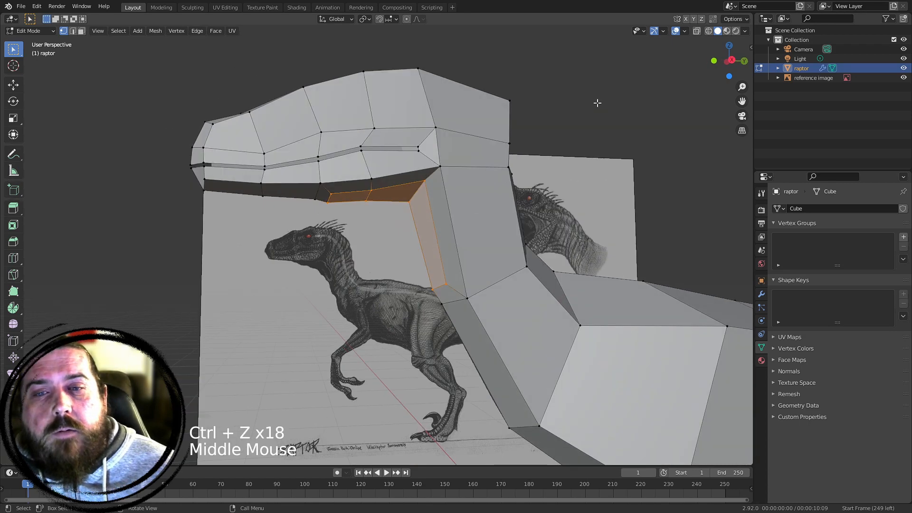
pyautogui.scroll(4, 510, 228)
pyautogui.press('KP_3')
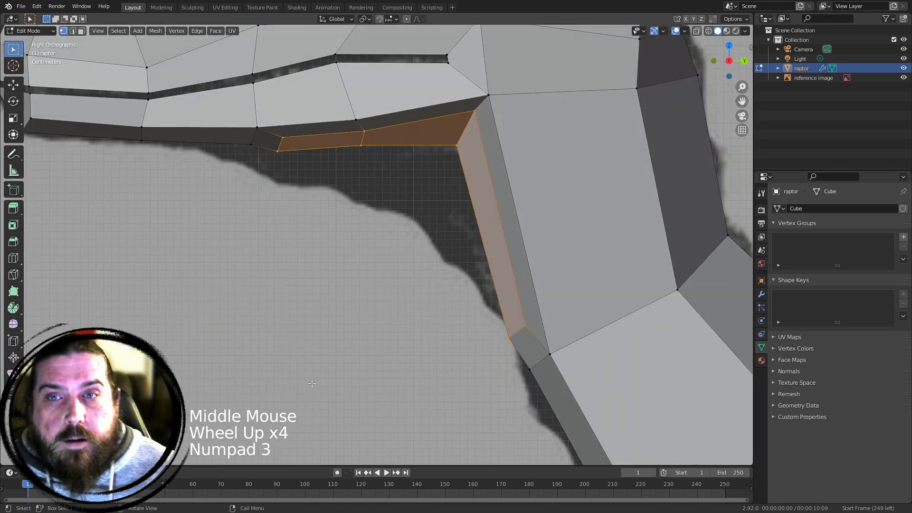
pyautogui.hotkey('ctrl', 'z')
pyautogui.hotkey('ctrl', 'z')
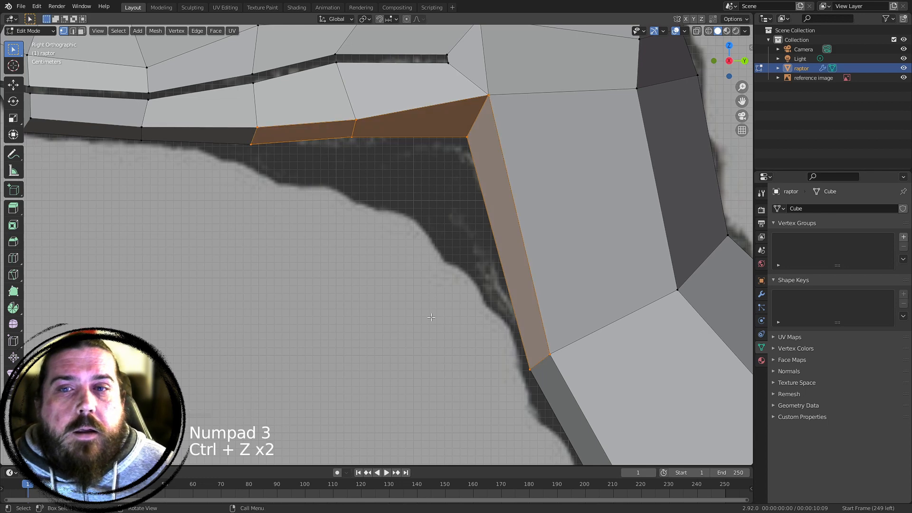
pyautogui.click(249, 276)
pyautogui.click(281, 124)
pyautogui.press('g')
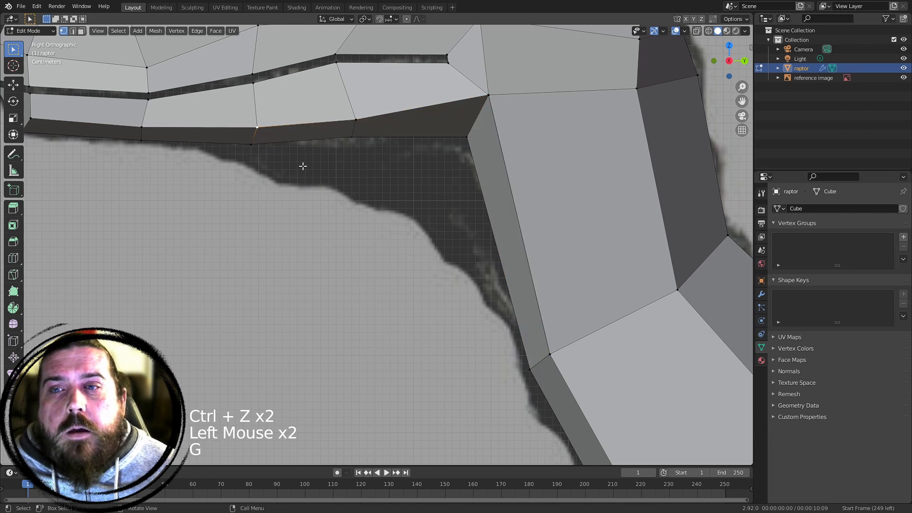
pyautogui.scroll(-3, 409, 172)
pyautogui.hotkey('ctrl', 'z')
pyautogui.hotkey('ctrl', 'z')
pyautogui.hotkey('ctrl', 'z')
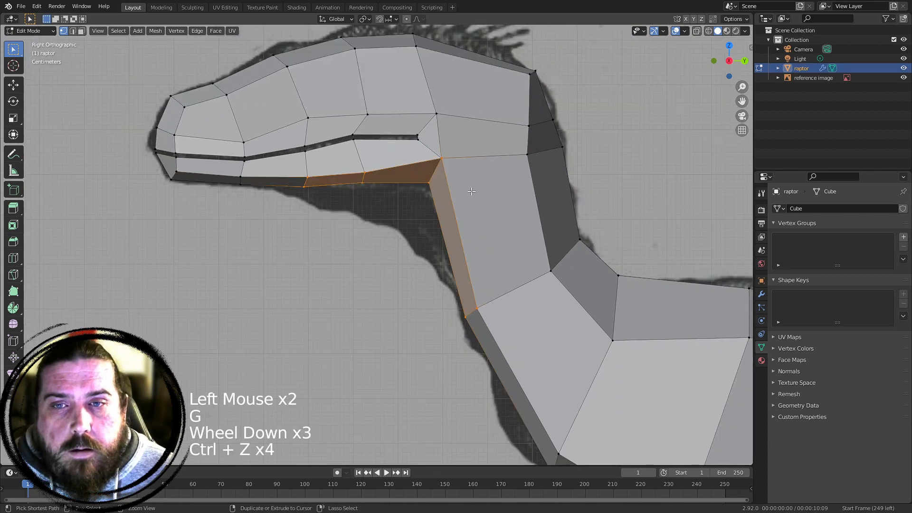
pyautogui.hotkey('ctrl', 'z')
pyautogui.click(349, 200)
pyautogui.click(416, 143)
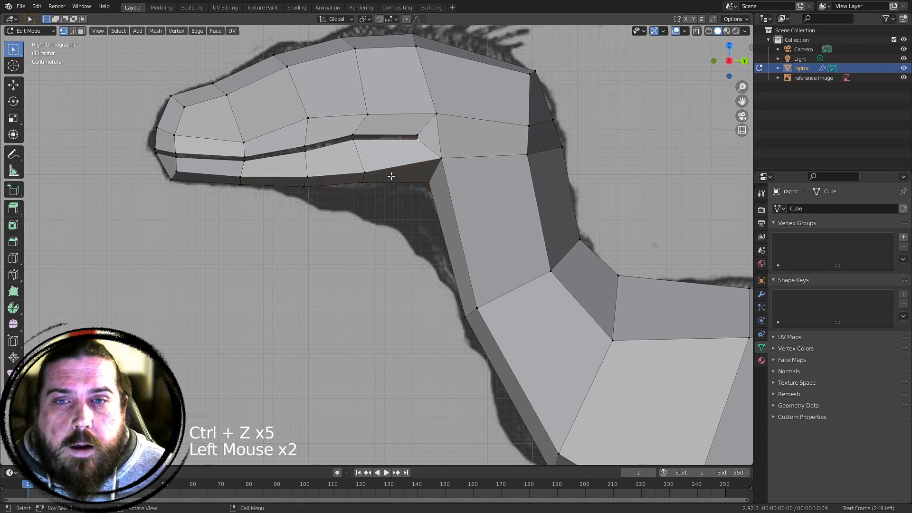
pyautogui.press('g')
pyautogui.rightClick(384, 211)
# Compare the lower jaw and throat with the reference image outline in solid and wireframe display
pyautogui.keyDown('shift'); pyautogui.moveTo(509, 138); pyautogui.dragTo(494, 248, button='middle'); pyautogui.keyUp('shift')
pyautogui.click(497, 249)
pyautogui.press('z')
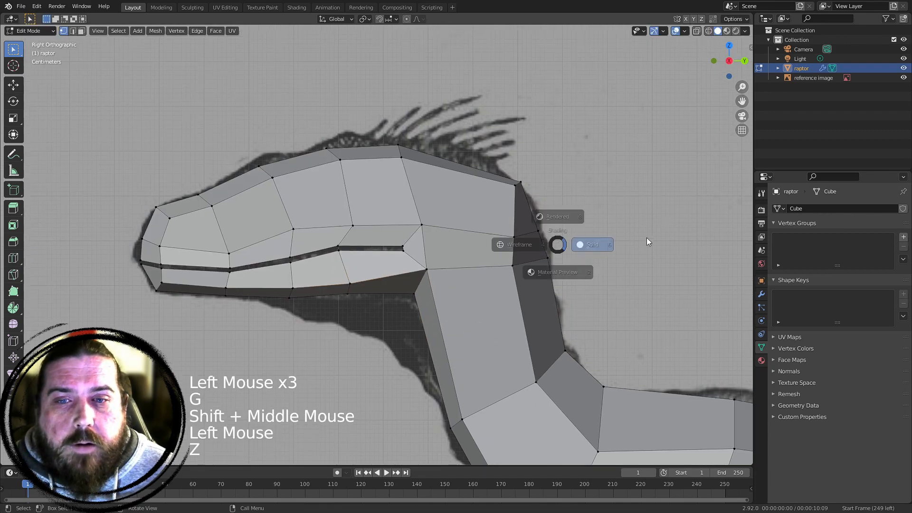
pyautogui.keyDown('shift'); pyautogui.moveTo(464, 322); pyautogui.dragTo(375, 251, button='middle'); pyautogui.keyUp('shift')
pyautogui.press('z')
pyautogui.scroll(3, 375, 251)
pyautogui.press('z')
pyautogui.scroll(-6, 429, 223)
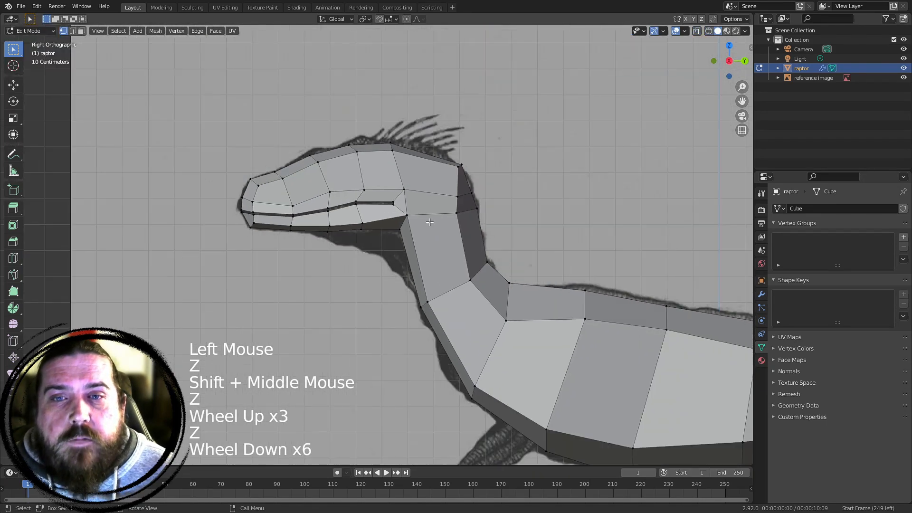
pyautogui.scroll(4, 422, 241)
pyautogui.press('z')
pyautogui.scroll(3, 436, 224)
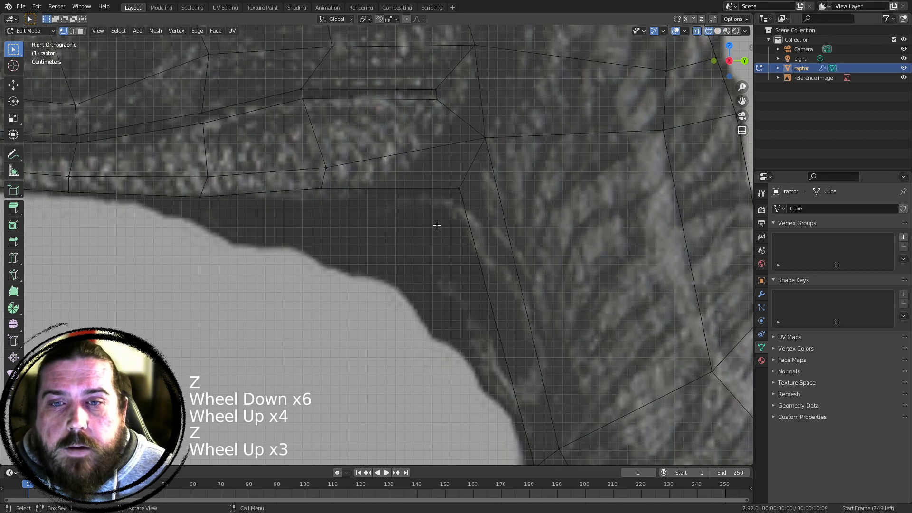
# Move the throat corner vertex down and forward, and shift the rear jaw vertex pair ahead of it back and down
pyautogui.moveTo(414, 177); pyautogui.dragTo(546, 249)
pyautogui.press('g')
pyautogui.click(471, 230)
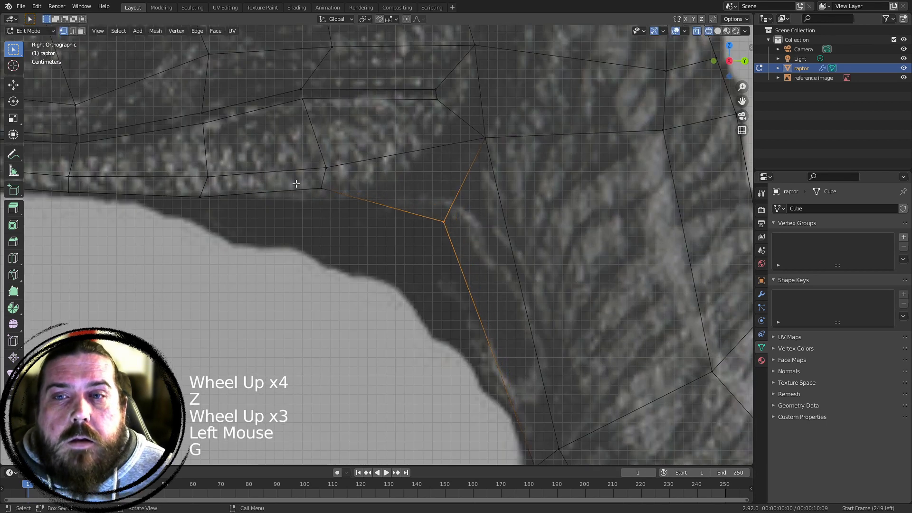
pyautogui.moveTo(306, 163); pyautogui.dragTo(358, 190)
pyautogui.press('g')
pyautogui.click(373, 206)
# Lower the throat corner vertex further toward the reference throat outline
pyautogui.press('z')
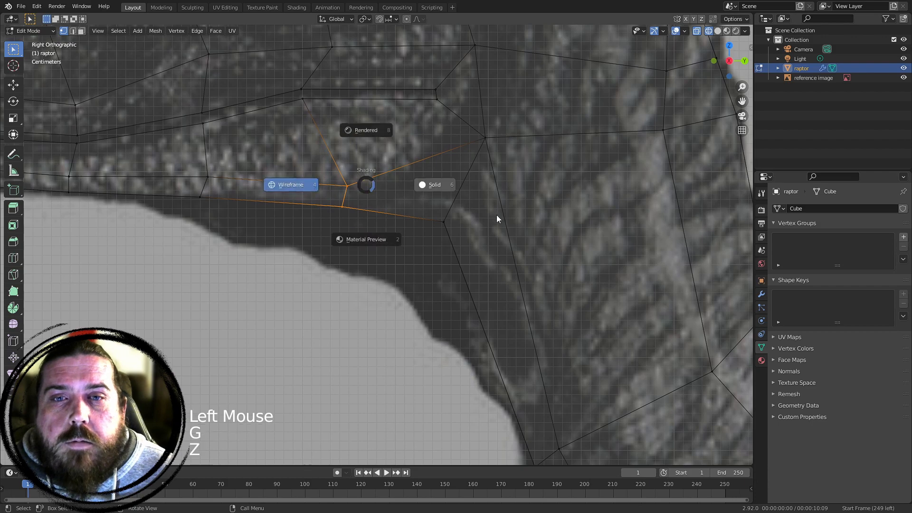
pyautogui.scroll(-4, 412, 203)
pyautogui.scroll(-3, 512, 224)
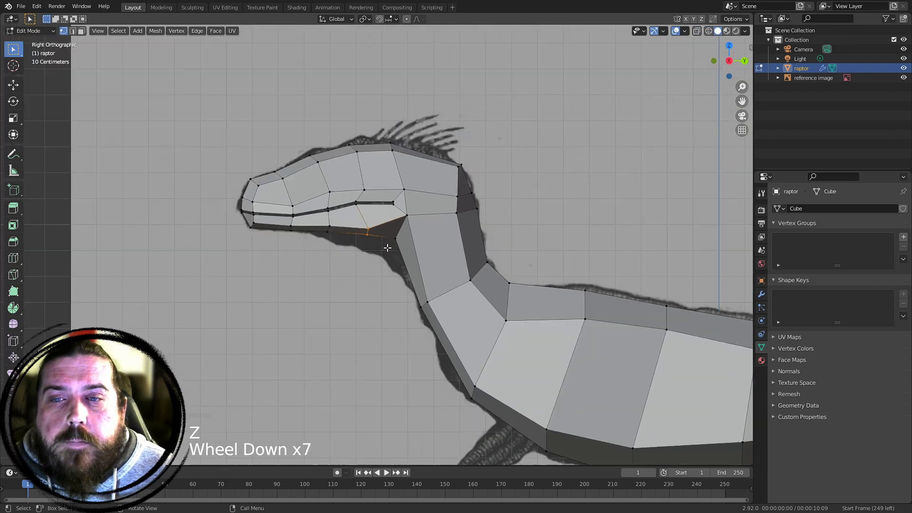
pyautogui.moveTo(387, 244); pyautogui.dragTo(455, 190, button='middle')
pyautogui.scroll(3, 418, 248)
pyautogui.click(386, 246)
pyautogui.press('g')
pyautogui.moveTo(443, 202); pyautogui.dragTo(322, 234, button='middle')
pyautogui.moveTo(337, 173); pyautogui.dragTo(414, 202, button='middle')
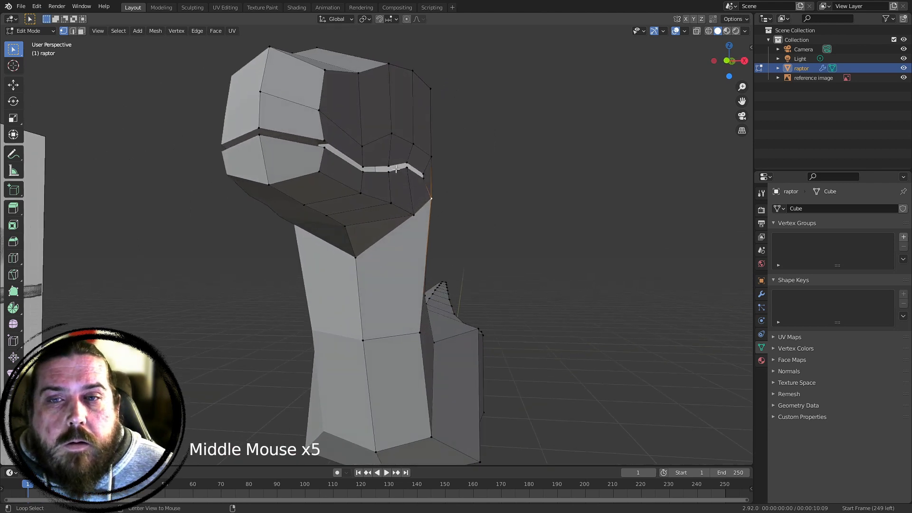
# Try shifting the entire mouth-line edge loop outward along X
pyautogui.keyDown('alt'); pyautogui.click(396, 169); pyautogui.keyUp('alt')
pyautogui.moveTo(396, 169); pyautogui.dragTo(401, 204, button='middle')
pyautogui.press('g')
pyautogui.press('x')
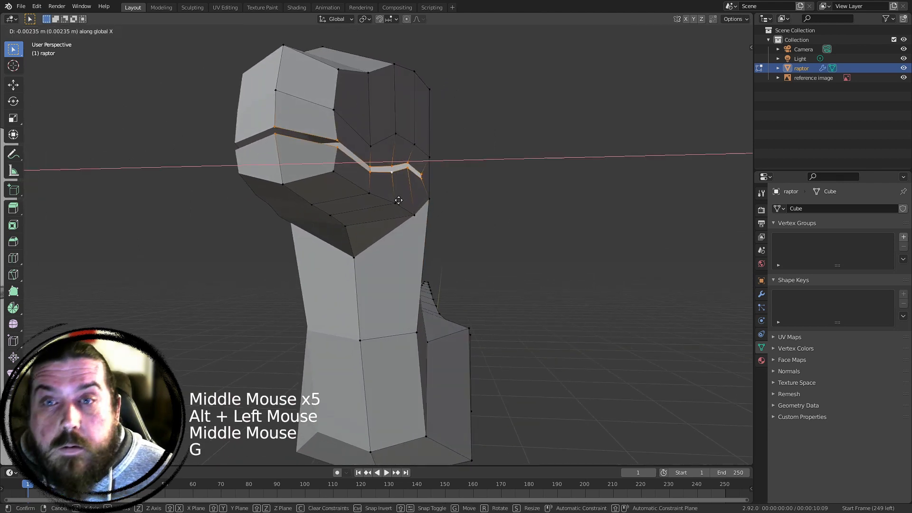
pyautogui.click(405, 201)
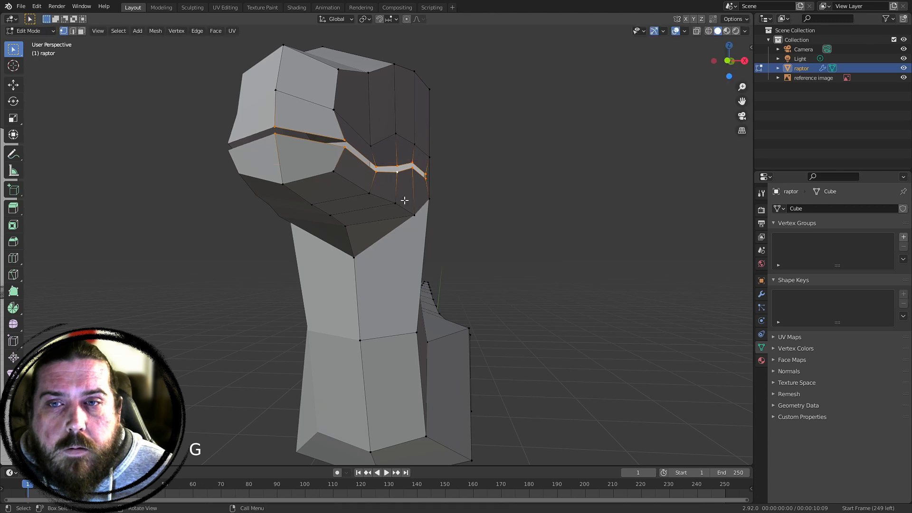
pyautogui.hotkey('ctrl', 'z')
# Select only the rear mouth-line vertices near the mouth corner and shift them slightly outward along X
pyautogui.click(364, 156)
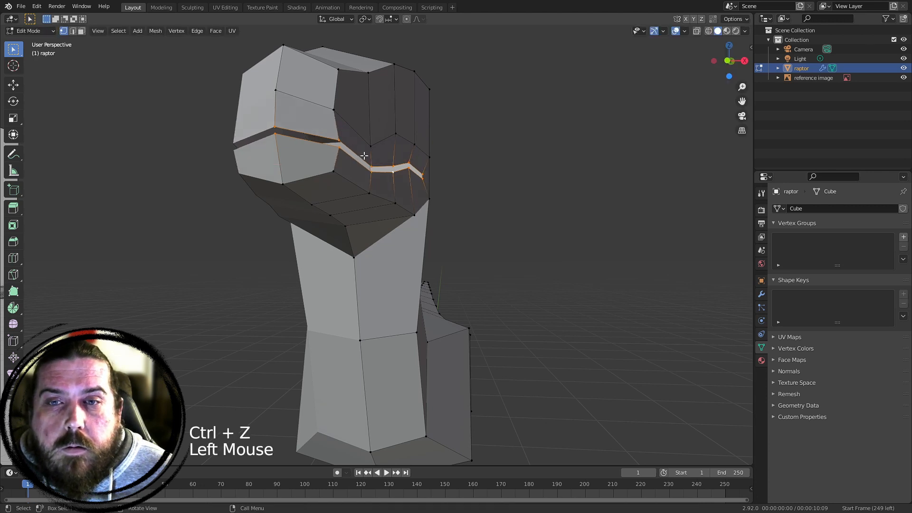
pyautogui.moveTo(406, 178); pyautogui.dragTo(407, 179)
pyautogui.keyDown('shift'); pyautogui.click(409, 159); pyautogui.keyUp('shift')
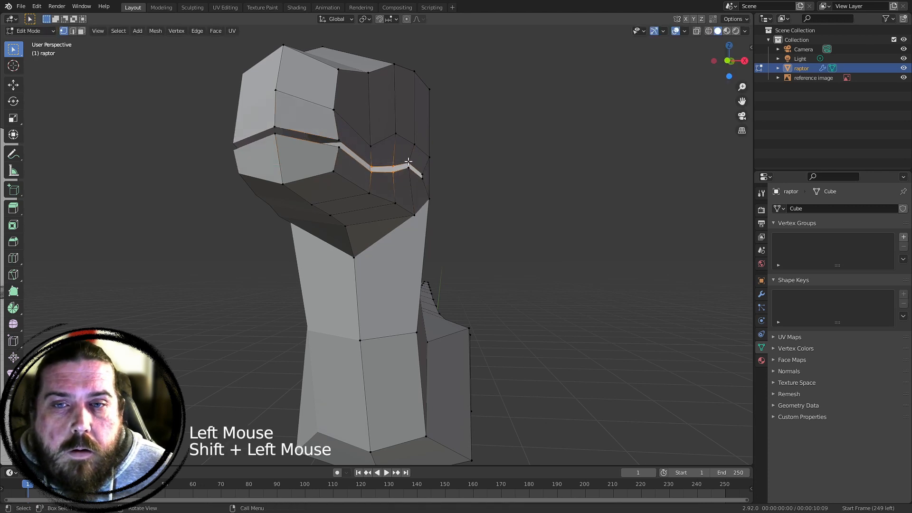
pyautogui.moveTo(386, 147); pyautogui.dragTo(426, 184)
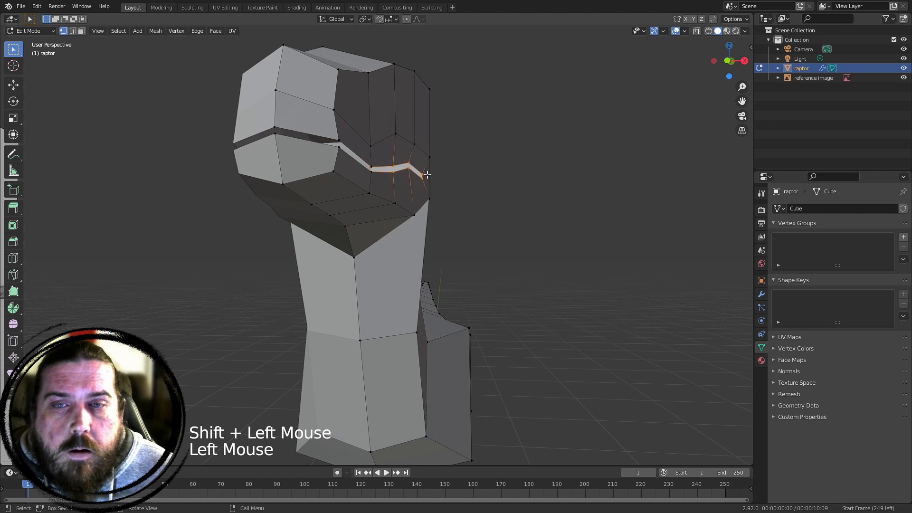
pyautogui.press('g')
pyautogui.press('x')
pyautogui.click(432, 177)
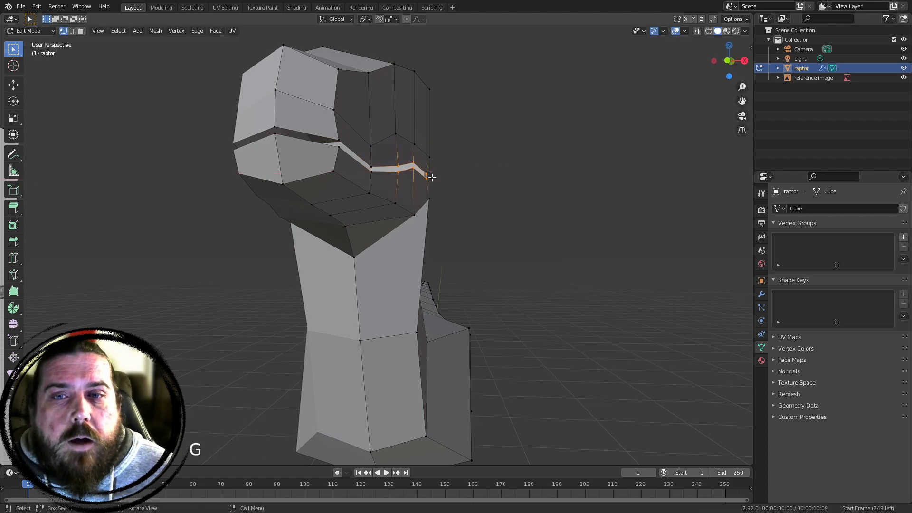
# Undo the outward shift of the rear mouth-line vertices
pyautogui.moveTo(432, 177); pyautogui.dragTo(370, 178, button='middle')
pyautogui.moveTo(501, 177); pyautogui.dragTo(444, 171, button='middle')
pyautogui.click(402, 164)
pyautogui.click(380, 170)
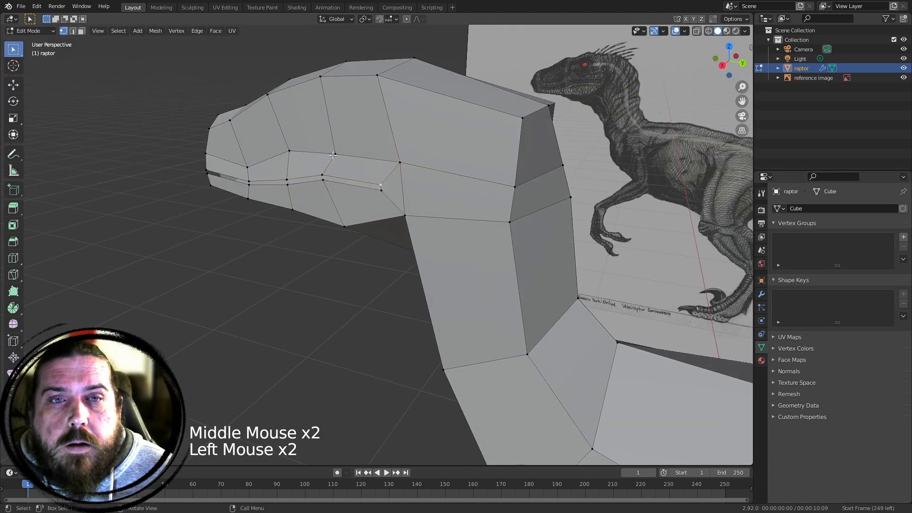
pyautogui.keyDown('shift'); pyautogui.moveTo(333, 154); pyautogui.dragTo(404, 194, button='middle'); pyautogui.keyUp('shift')
pyautogui.hotkey('ctrl', 'z')
pyautogui.hotkey('ctrl', 'z')
# Add a centred horizontal edge loop around the side of the head, between the crown edge and the cheek line
pyautogui.moveTo(304, 183); pyautogui.dragTo(325, 195, button='middle')
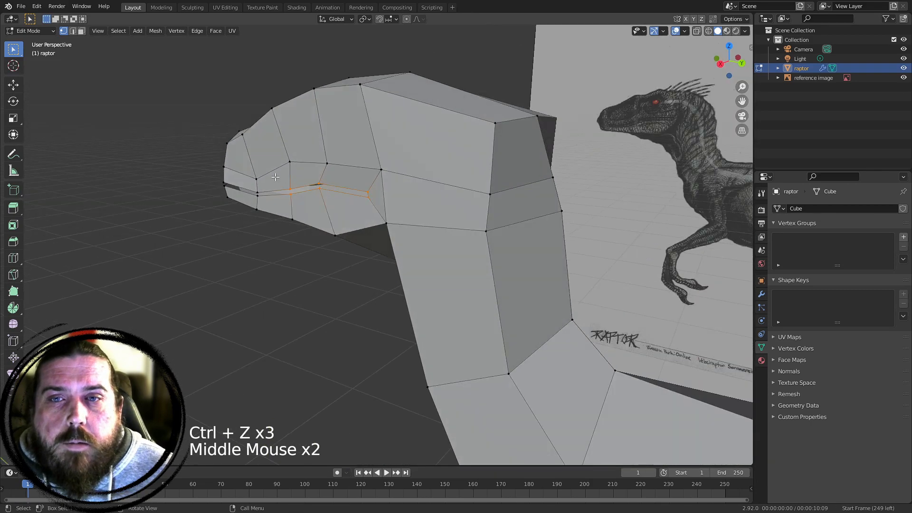
pyautogui.keyDown('shift'); pyautogui.moveTo(275, 178); pyautogui.dragTo(230, 207, button='middle'); pyautogui.keyUp('shift')
pyautogui.moveTo(218, 199); pyautogui.dragTo(427, 221, button='middle')
pyautogui.press('KP_3')
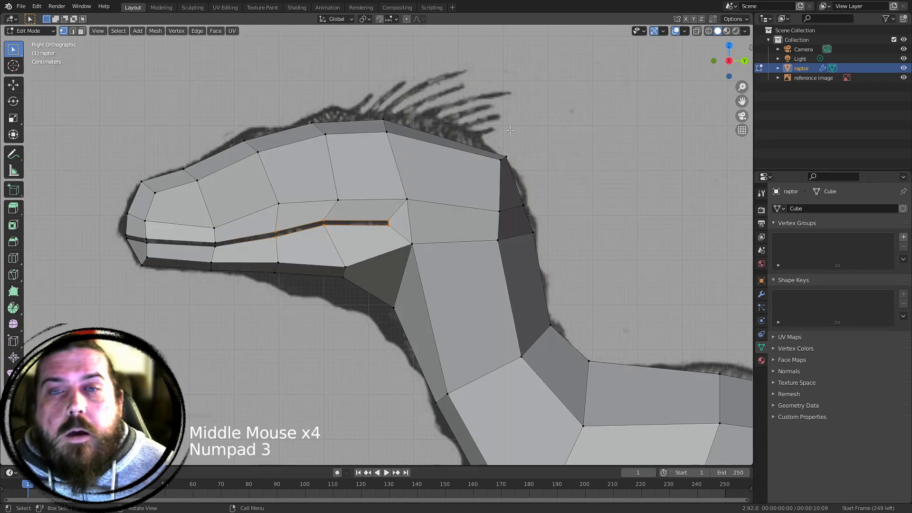
pyautogui.keyDown('shift'); pyautogui.moveTo(426, 128); pyautogui.dragTo(442, 152, button='middle'); pyautogui.keyUp('shift')
pyautogui.hotkey('ctrl', 'r')
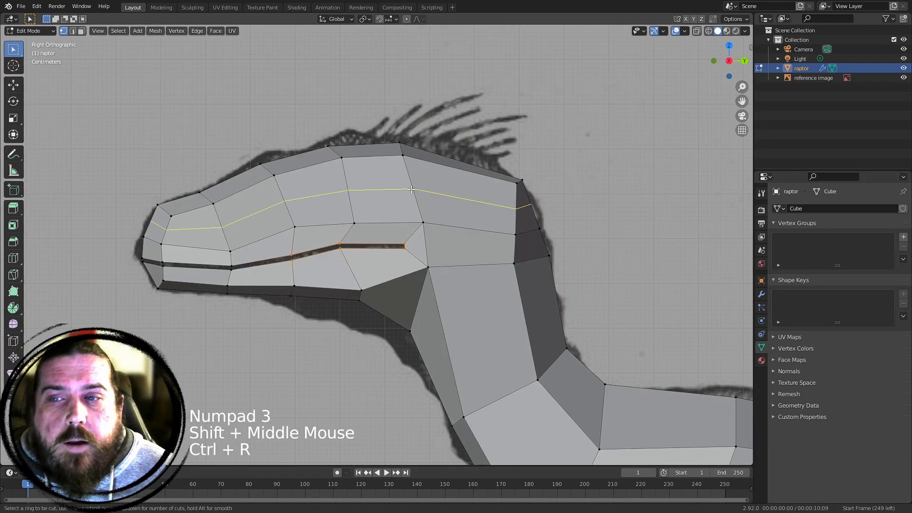
pyautogui.rightClick(412, 189)
pyautogui.press('z')
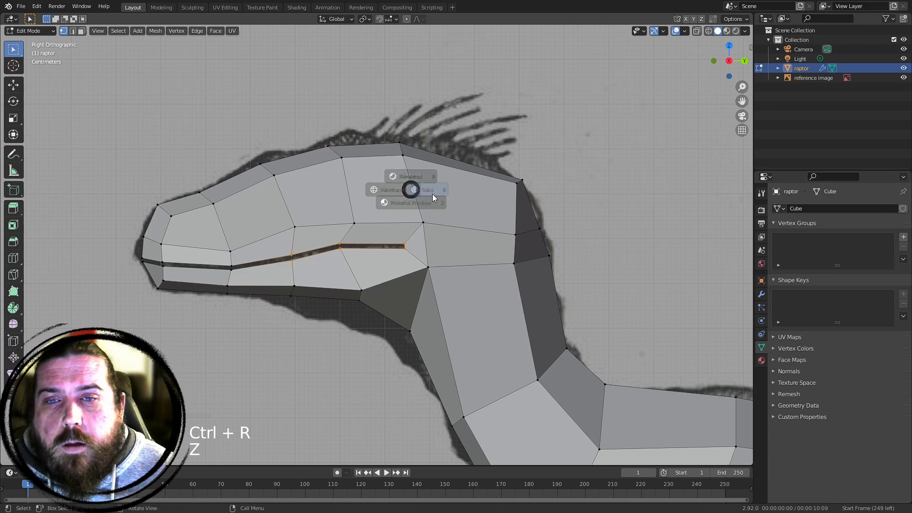
pyautogui.press('z')
pyautogui.hotkey('ctrl', 'r')
pyautogui.click(513, 207)
pyautogui.rightClick(513, 208)
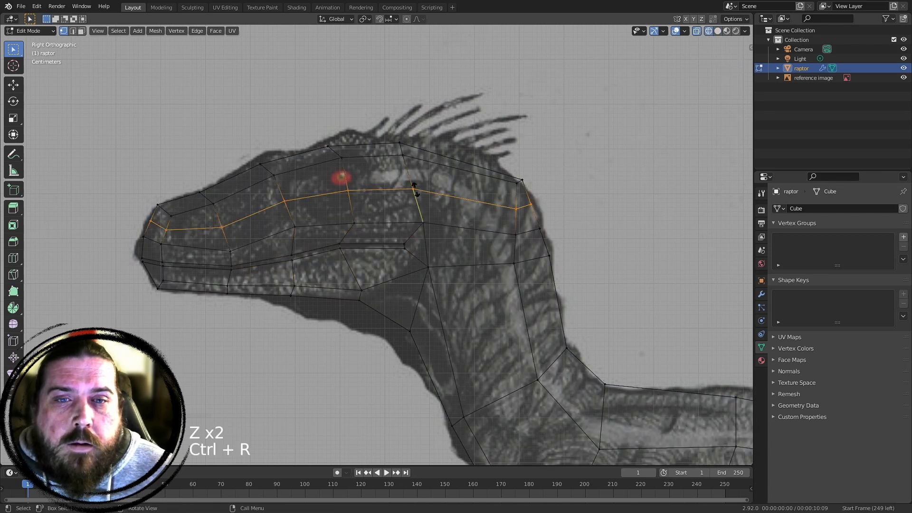
# Move the upper rear corner vertices of the skull forward and up to match the reference outline
pyautogui.keyDown('shift'); pyautogui.moveTo(422, 120); pyautogui.dragTo(349, 120, button='middle'); pyautogui.keyUp('shift')
pyautogui.click(450, 180)
pyautogui.scroll(3, 450, 180)
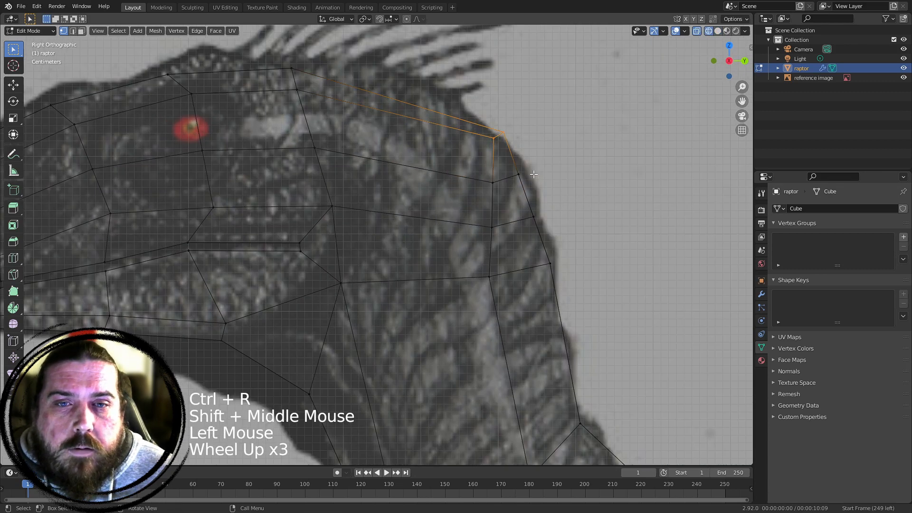
pyautogui.press('g')
pyautogui.click(493, 130)
# Move the three rows of rear skull and upper-neck vertices below the crown corner to match the reference's back-of-neck outline
pyautogui.moveTo(472, 160); pyautogui.dragTo(543, 193)
pyautogui.press('g')
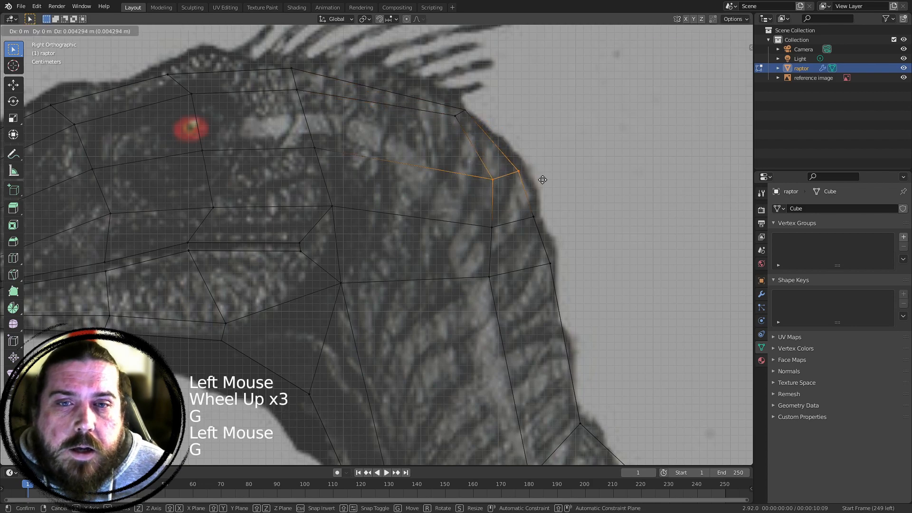
pyautogui.click(539, 177)
pyautogui.keyDown('shift'); pyautogui.moveTo(544, 261); pyautogui.dragTo(451, 189, button='middle'); pyautogui.keyUp('shift')
pyautogui.click(357, 171)
pyautogui.moveTo(357, 171); pyautogui.dragTo(464, 222)
pyautogui.press('g')
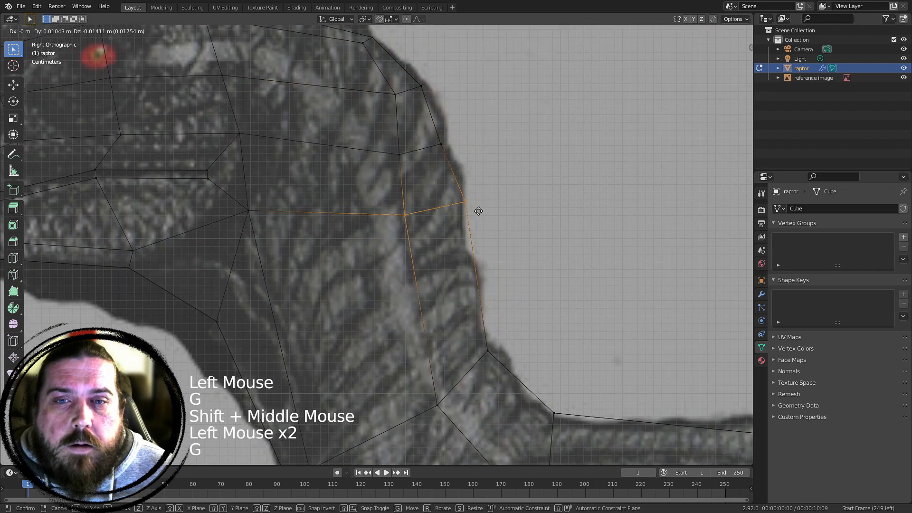
pyautogui.click(475, 229)
pyautogui.moveTo(358, 136); pyautogui.dragTo(453, 174)
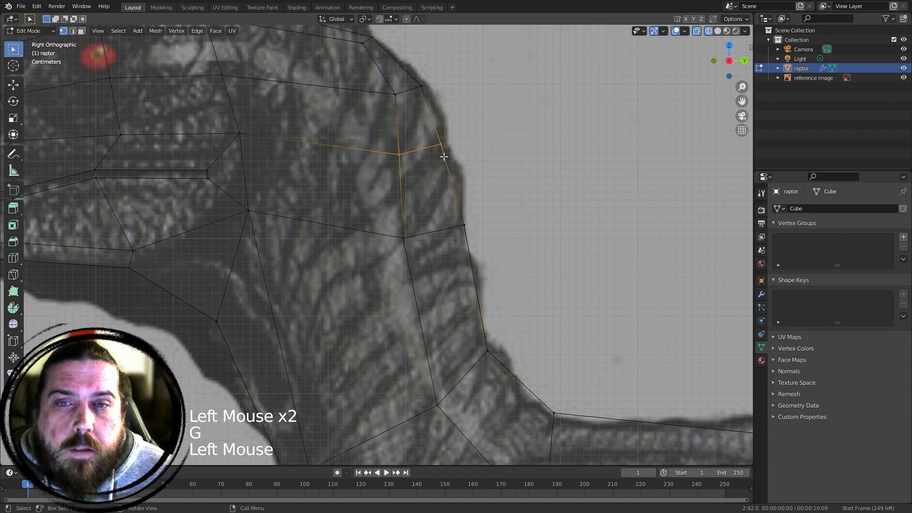
pyautogui.press('g')
pyautogui.keyDown('shift'); pyautogui.moveTo(437, 162); pyautogui.dragTo(442, 208, button='middle'); pyautogui.keyUp('shift')
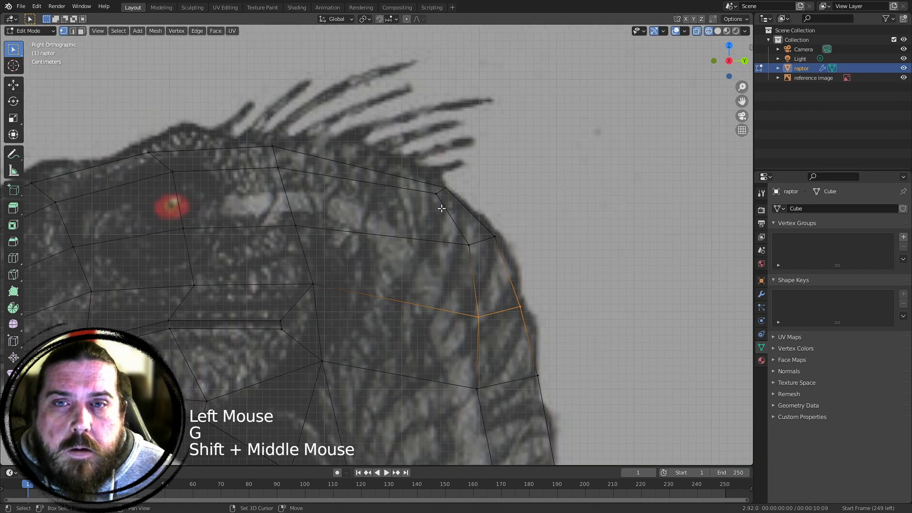
# Add a centred lengthwise edge loop along the side of the body, from the crown down the neck to the tail
pyautogui.keyDown('shift'); pyautogui.moveTo(316, 234); pyautogui.dragTo(367, 145, button='middle'); pyautogui.keyUp('shift')
pyautogui.scroll(-4, 367, 144)
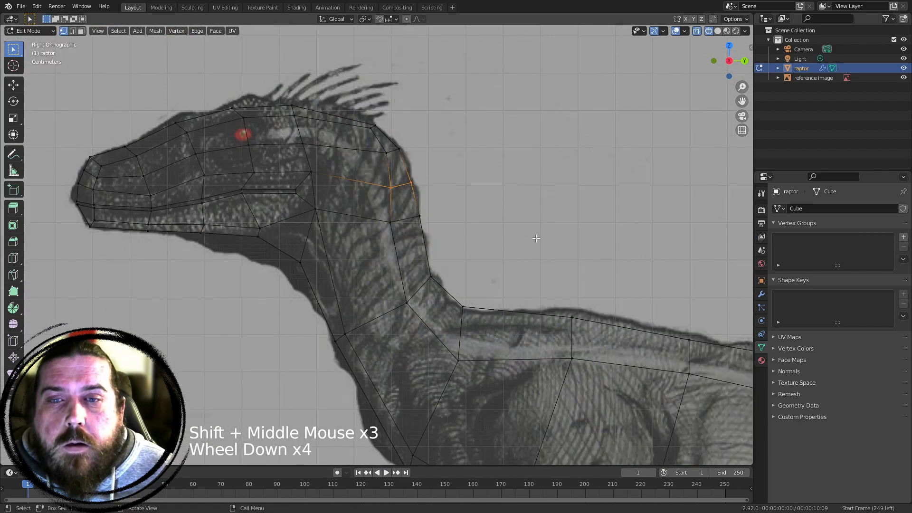
pyautogui.keyDown('shift'); pyautogui.moveTo(536, 238); pyautogui.dragTo(495, 191, button='middle'); pyautogui.keyUp('shift')
pyautogui.scroll(-4, 536, 322)
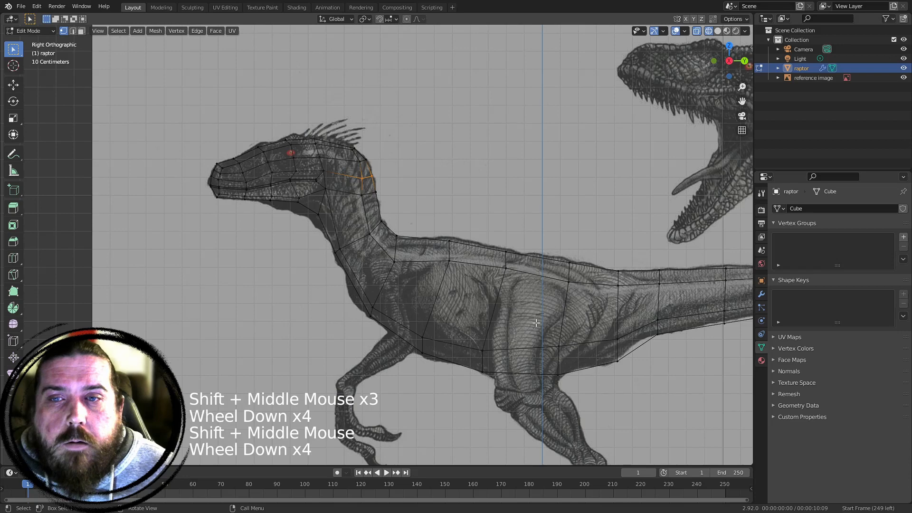
pyautogui.hotkey('ctrl', 'r')
pyautogui.click(568, 312)
pyautogui.rightClick(571, 306)
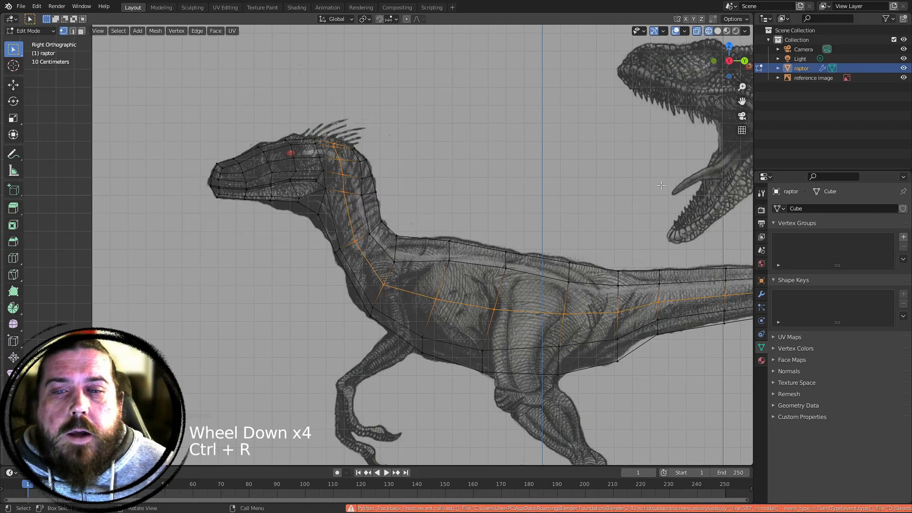
# Raise the new loop's crown vertices to the skull outline and reposition its next two rows on the side of the head
pyautogui.keyDown('shift'); pyautogui.moveTo(318, 91); pyautogui.dragTo(333, 126, button='middle'); pyautogui.keyUp('shift')
pyautogui.scroll(4, 334, 126)
pyautogui.keyDown('shift'); pyautogui.moveTo(311, 74); pyautogui.dragTo(335, 156, button='middle'); pyautogui.keyUp('shift')
pyautogui.scroll(4, 335, 155)
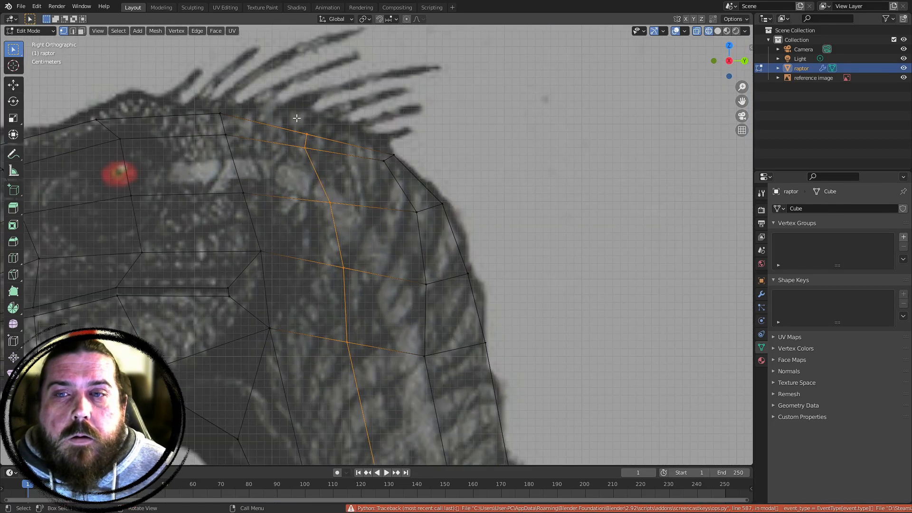
pyautogui.moveTo(279, 115); pyautogui.dragTo(338, 163)
pyautogui.press('g')
pyautogui.click(340, 148)
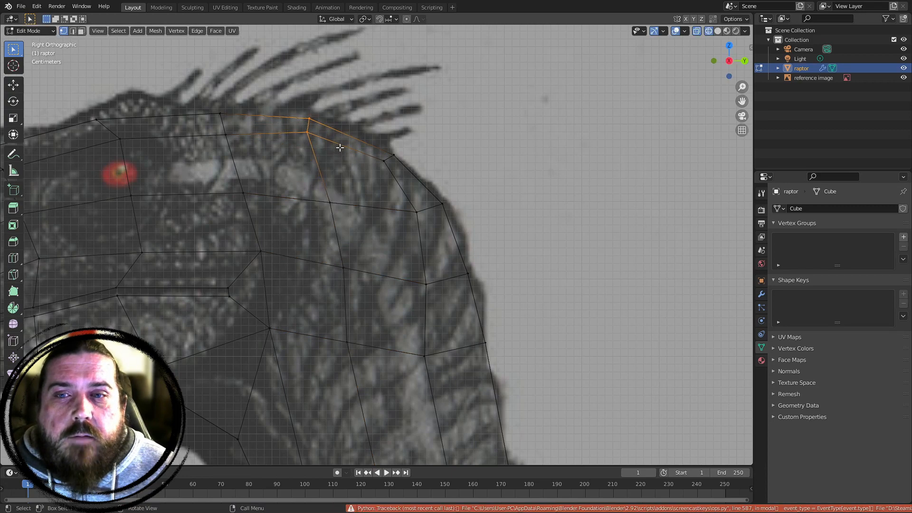
pyautogui.moveTo(267, 175); pyautogui.dragTo(380, 290)
pyautogui.press('g')
pyautogui.click(364, 282)
# Display the model in solid shading and view the torso and tail in perspective
pyautogui.keyDown('shift'); pyautogui.moveTo(378, 316); pyautogui.dragTo(249, 176, button='middle'); pyautogui.keyUp('shift')
pyautogui.scroll(-6, 252, 178)
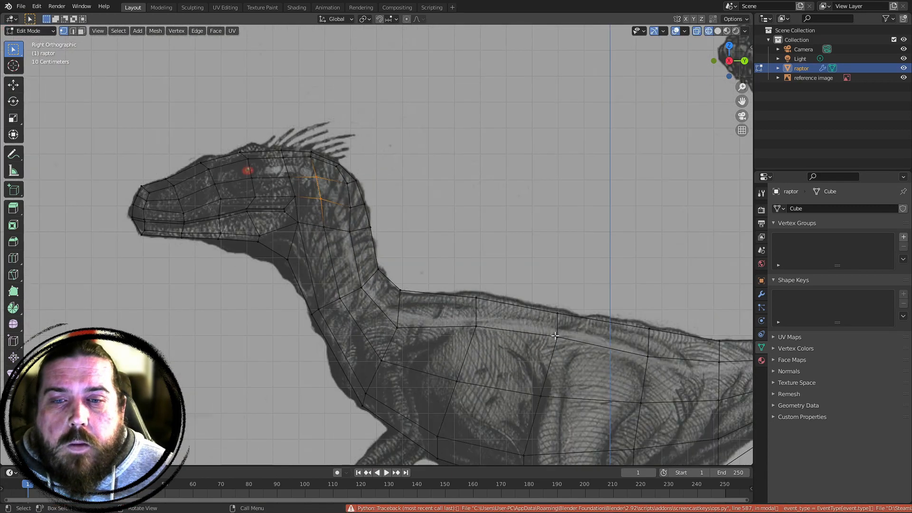
pyautogui.keyDown('shift'); pyautogui.moveTo(555, 335); pyautogui.dragTo(232, 137, button='middle'); pyautogui.keyUp('shift')
pyautogui.hotkey('shift', 'z')
pyautogui.scroll(-5, 633, 277)
pyautogui.moveTo(410, 233)
pyautogui.mouseDown(button='middle')
pyautogui.moveTo(479, 223)
pyautogui.moveTo(466, 216)
pyautogui.moveTo(471, 239)
pyautogui.mouseUp(button='middle')
pyautogui.scroll(4, 462, 204)
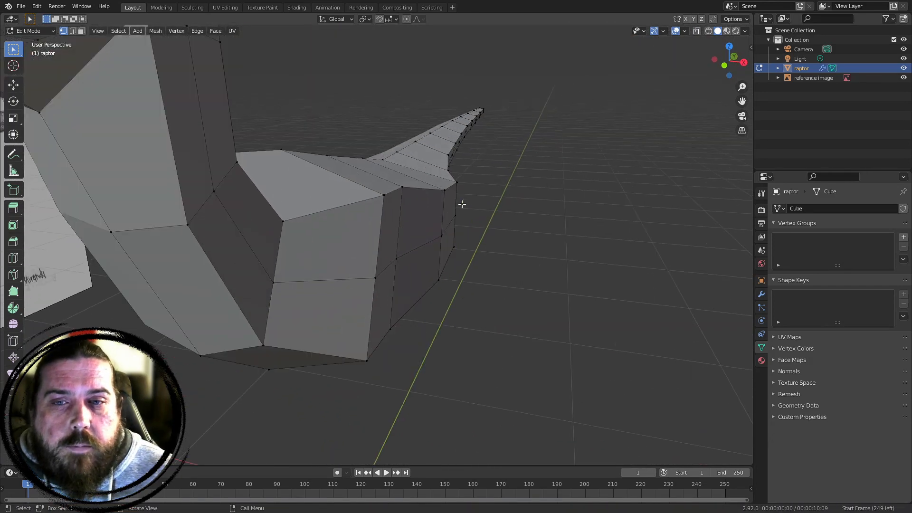
pyautogui.keyDown('alt'); pyautogui.click(421, 189); pyautogui.keyUp('alt')
pyautogui.keyDown('alt'); pyautogui.keyDown('shift'); pyautogui.click(412, 310); pyautogui.keyUp('shift'); pyautogui.keyUp('alt')
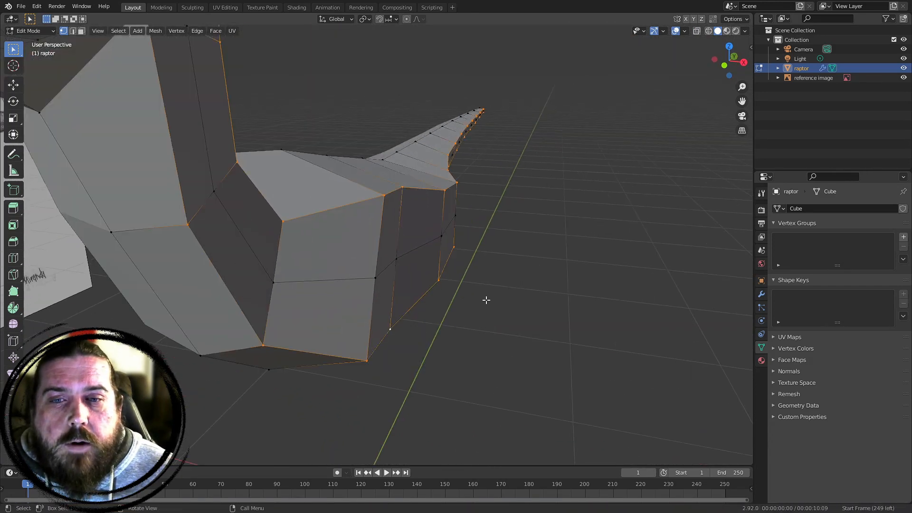
pyautogui.scroll(-6, 484, 297)
pyautogui.moveTo(472, 287); pyautogui.dragTo(413, 253, button='middle')
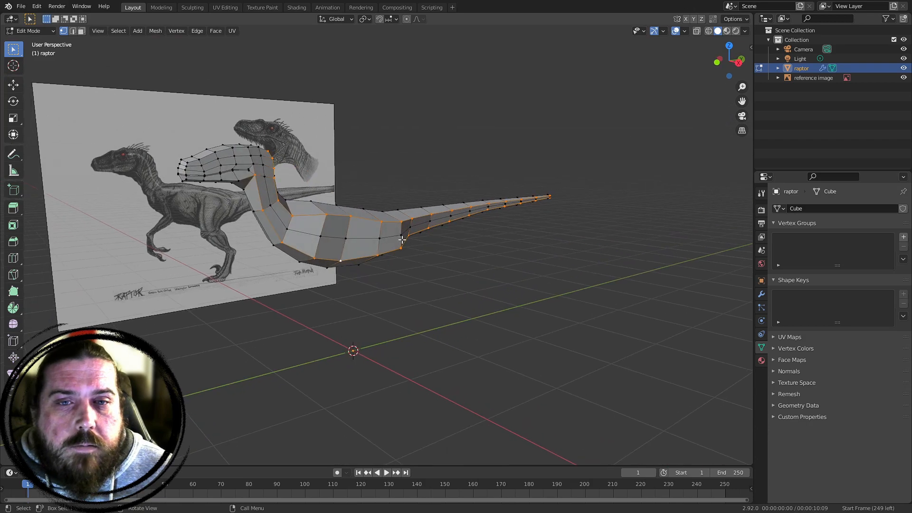
pyautogui.scroll(5, 423, 251)
pyautogui.scroll(4, 416, 217)
pyautogui.click(560, 270)
# Select the two lengthwise edge loops directly above and below the body's new middle loop
pyautogui.moveTo(531, 200); pyautogui.dragTo(492, 198, button='middle')
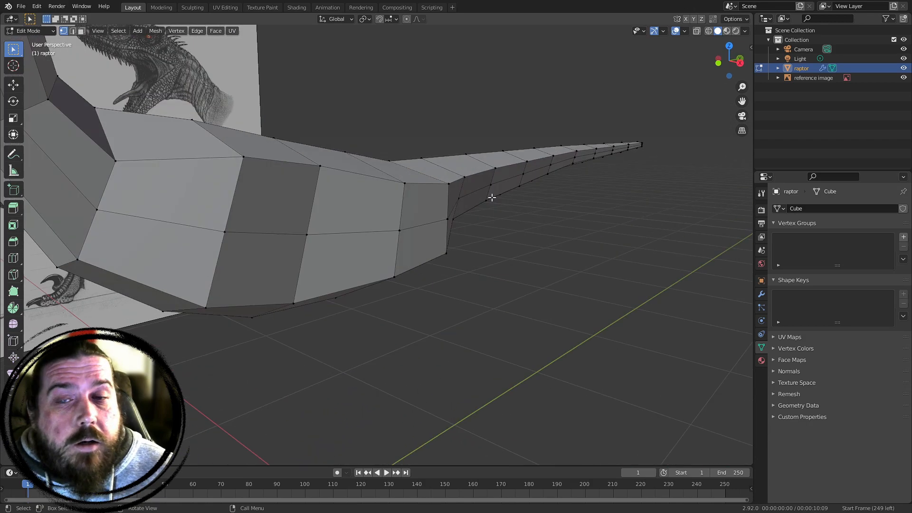
pyautogui.keyDown('alt'); pyautogui.click(354, 179); pyautogui.keyUp('alt')
pyautogui.moveTo(606, 210); pyautogui.dragTo(527, 239, button='middle')
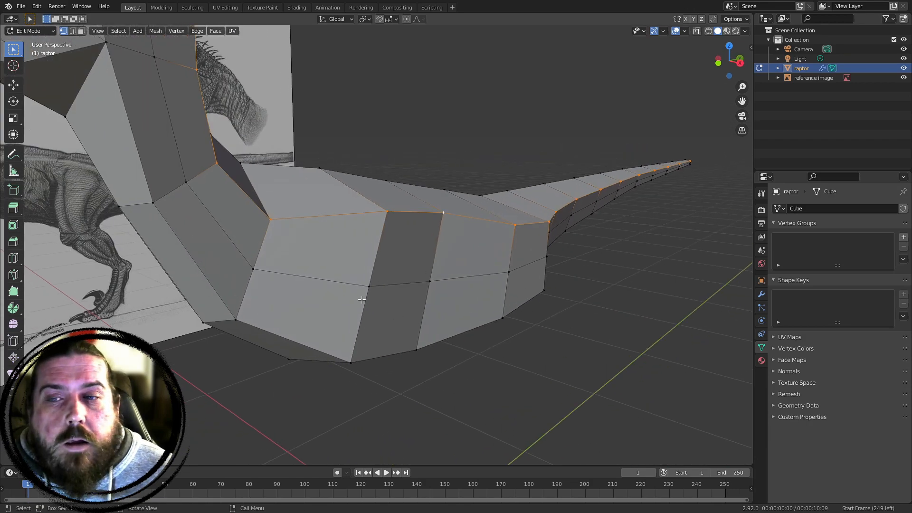
pyautogui.keyDown('alt'); pyautogui.keyDown('shift'); pyautogui.click(470, 333); pyautogui.keyUp('shift'); pyautogui.keyUp('alt')
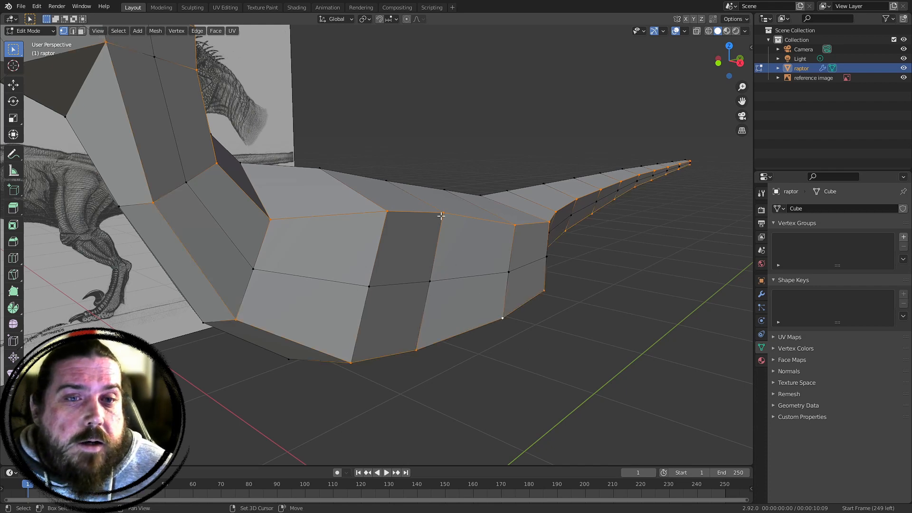
# Deselect the head and upper-neck vertices in the see-through right side view, keeping the lower-neck, torso and tail loops selected
pyautogui.keyDown('shift'); pyautogui.moveTo(442, 216); pyautogui.dragTo(552, 312, button='middle'); pyautogui.keyUp('shift')
pyautogui.keyDown('shift'); pyautogui.moveTo(355, 169); pyautogui.dragTo(369, 208, button='middle'); pyautogui.keyUp('shift')
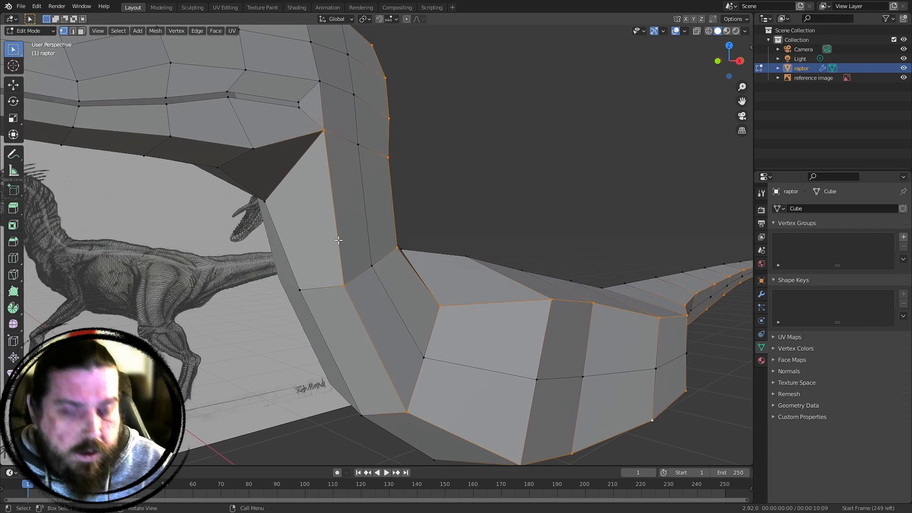
pyautogui.press('KP_3')
pyautogui.keyDown('shift'); pyautogui.moveTo(124, 188); pyautogui.dragTo(271, 245, button='middle'); pyautogui.keyUp('shift')
pyautogui.hotkey('alt', 'z')
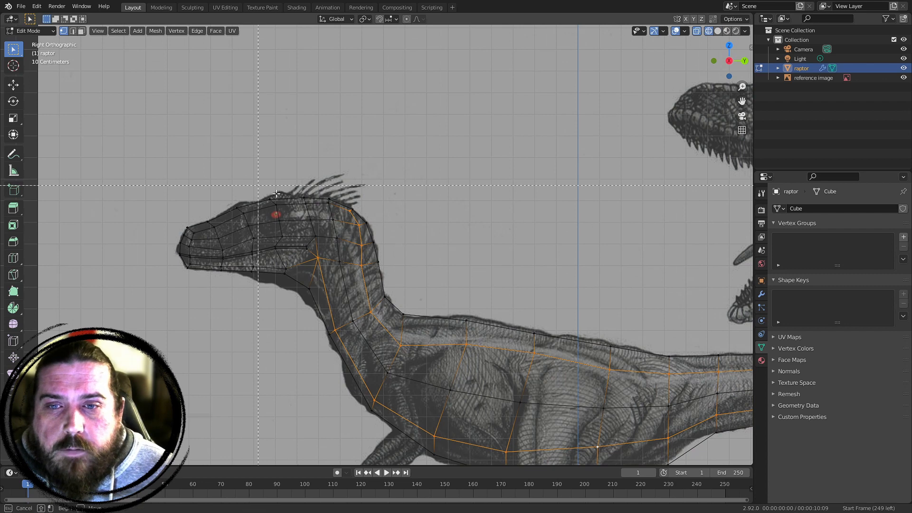
pyautogui.press('Escape')
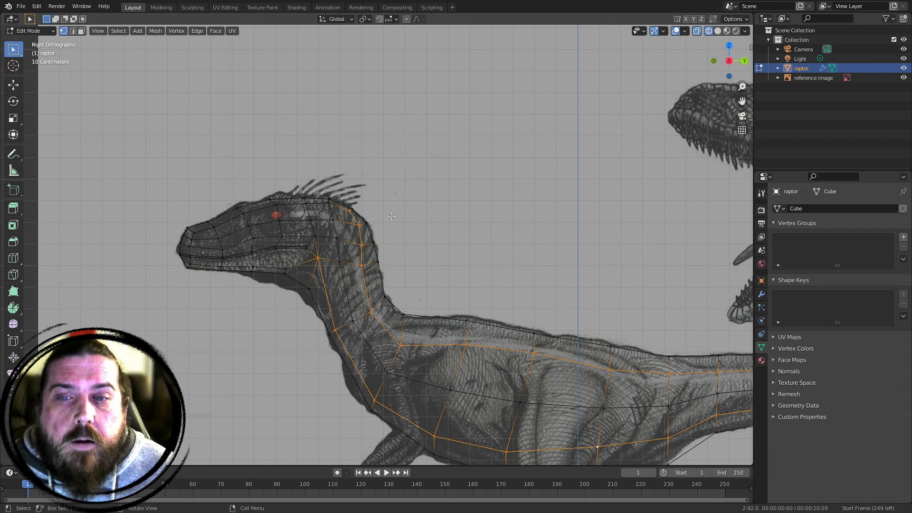
pyautogui.scroll(3, 541, 241)
pyautogui.keyDown('shift'); pyautogui.moveTo(375, 242); pyautogui.dragTo(447, 224, button='middle'); pyautogui.keyUp('shift')
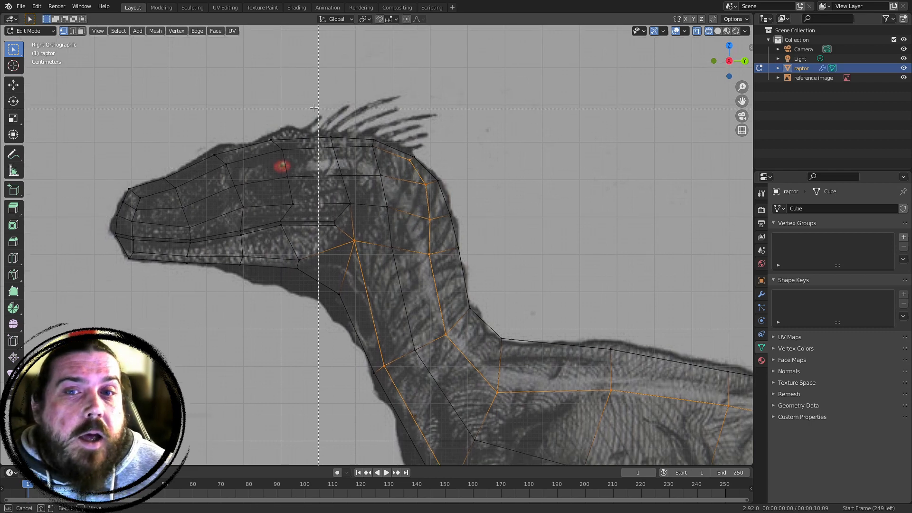
pyautogui.moveTo(375, 132); pyautogui.dragTo(459, 304, button='middle')
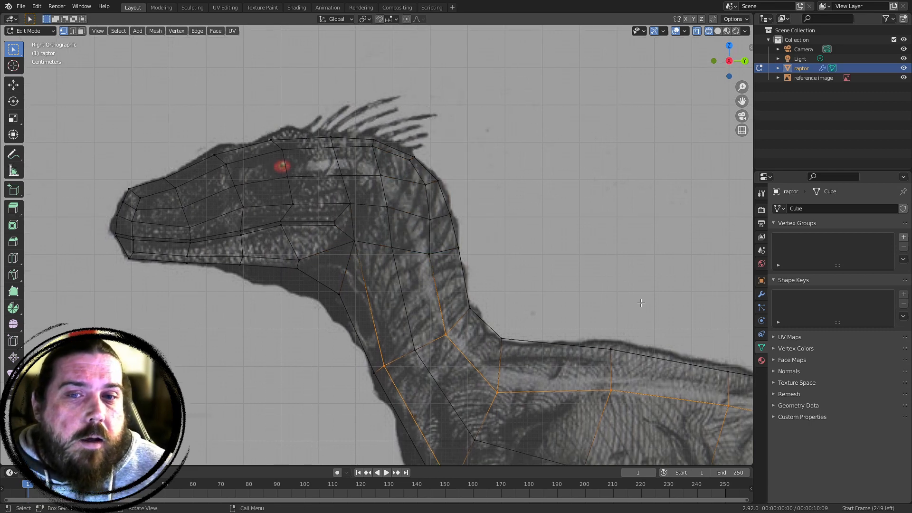
# Move the selected lower-neck, torso and tail loops slightly inward along the X axis to round the body's side
pyautogui.scroll(-3, 250, 344)
pyautogui.moveTo(250, 344); pyautogui.dragTo(616, 243, button='middle')
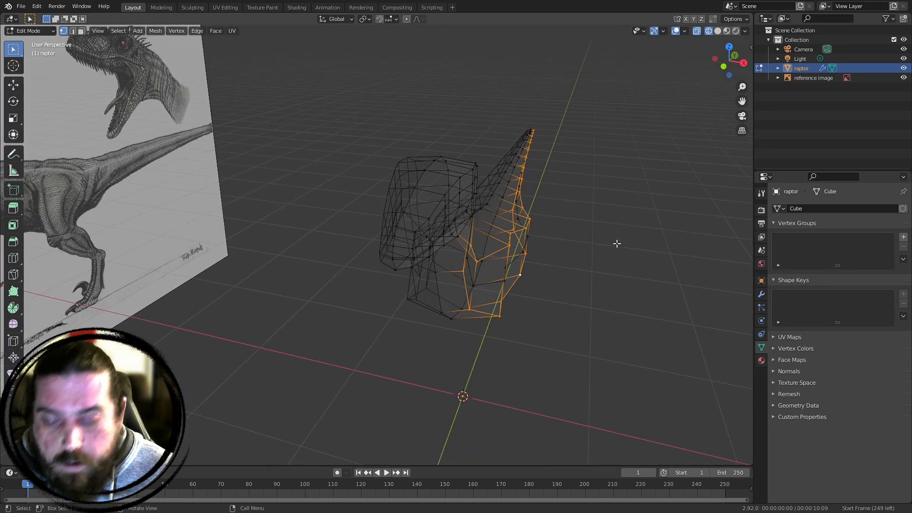
pyautogui.press('g')
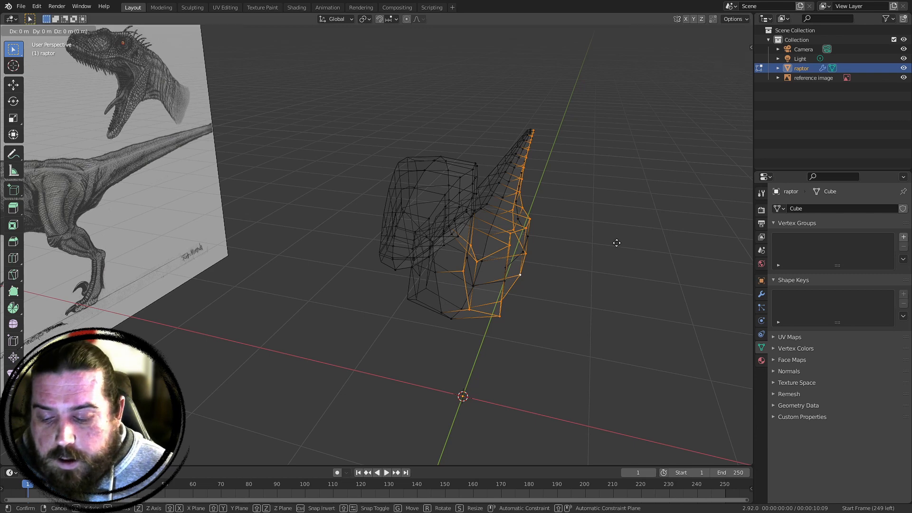
pyautogui.press('x')
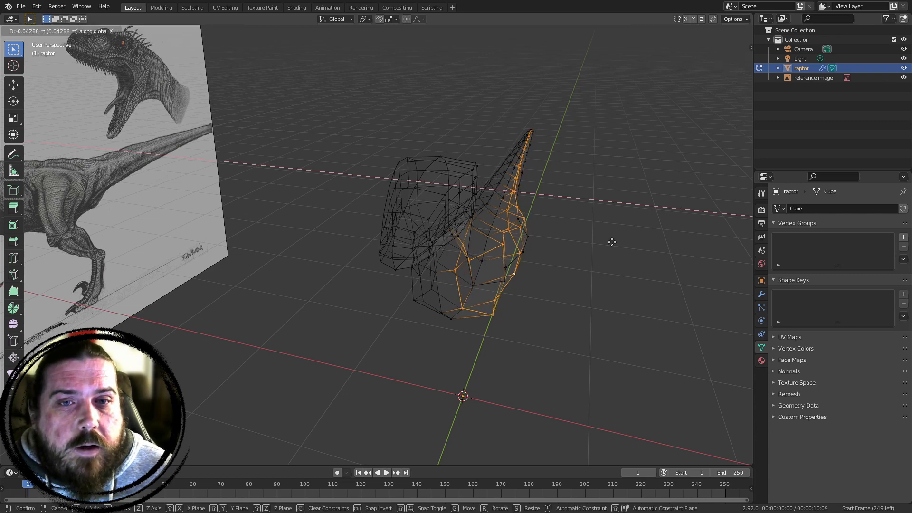
pyautogui.click(614, 243)
# Deselect the tail vertices and move the remaining neck and torso loop vertices inward along X by about 0.07 m
pyautogui.moveTo(615, 243); pyautogui.dragTo(478, 251, button='middle')
pyautogui.press('b')
pyautogui.moveTo(372, 104); pyautogui.dragTo(559, 215, button='middle')
pyautogui.press('b')
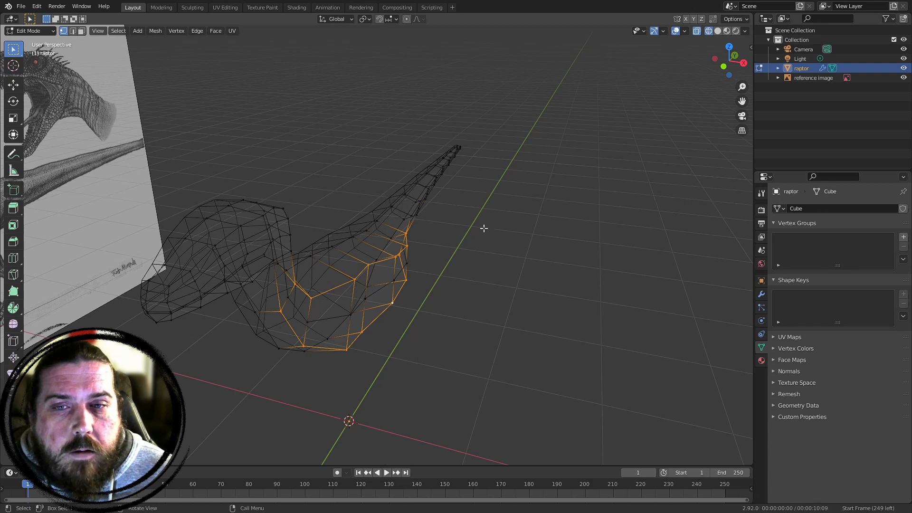
pyautogui.moveTo(484, 229); pyautogui.dragTo(519, 304, button='middle')
pyautogui.press('g')
pyautogui.press('x')
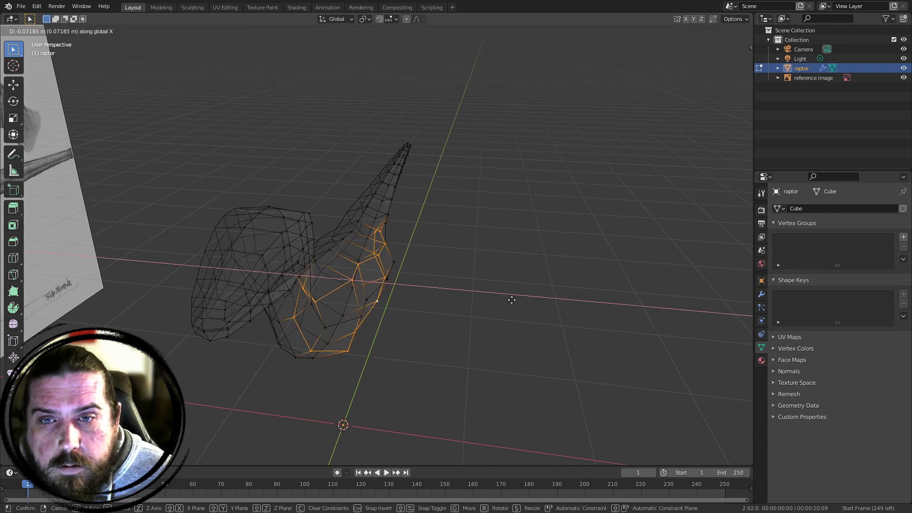
pyautogui.click(511, 299)
# Select the rear section of the tail through to its tip and apply Smooth Vertices
pyautogui.moveTo(548, 304); pyautogui.dragTo(342, 320, button='middle')
pyautogui.moveTo(605, 241); pyautogui.dragTo(353, 285, button='middle')
pyautogui.moveTo(315, 223); pyautogui.dragTo(656, 346)
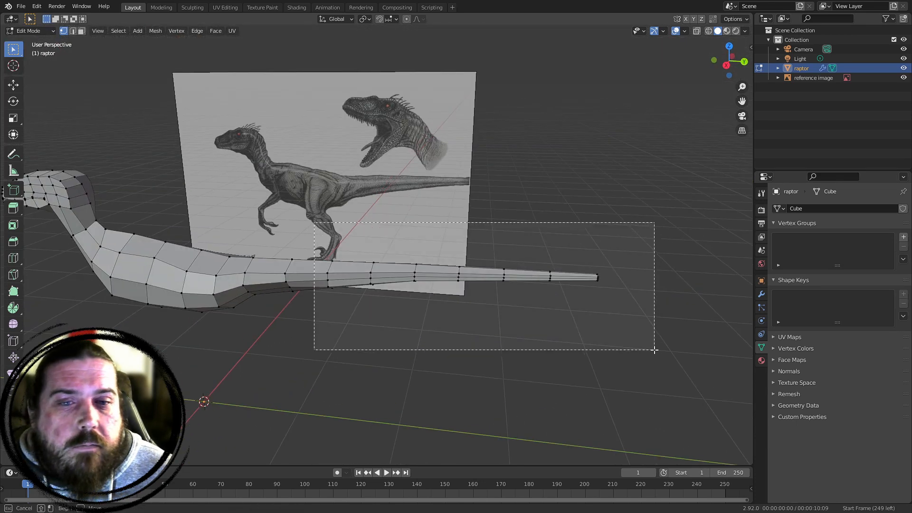
pyautogui.moveTo(655, 347); pyautogui.dragTo(625, 214, button='middle')
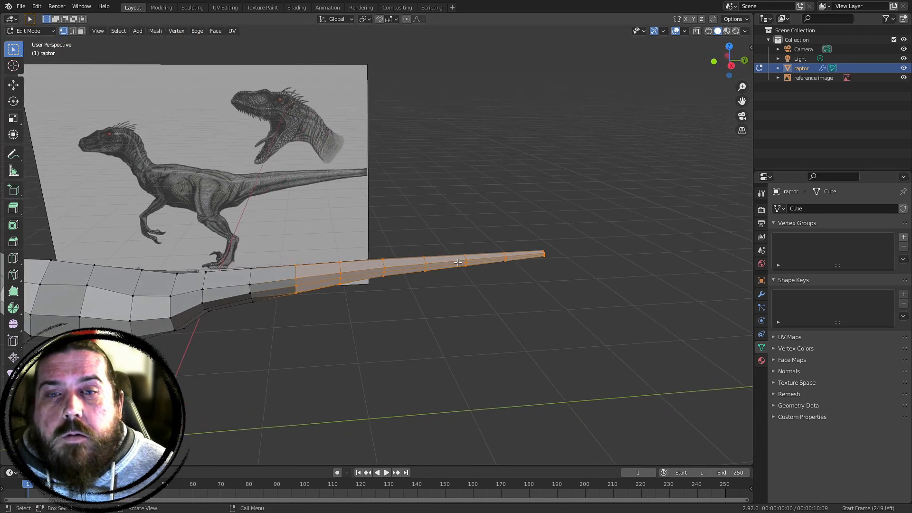
pyautogui.keyDown('shift'); pyautogui.moveTo(376, 259); pyautogui.dragTo(396, 253, button='middle'); pyautogui.keyUp('shift')
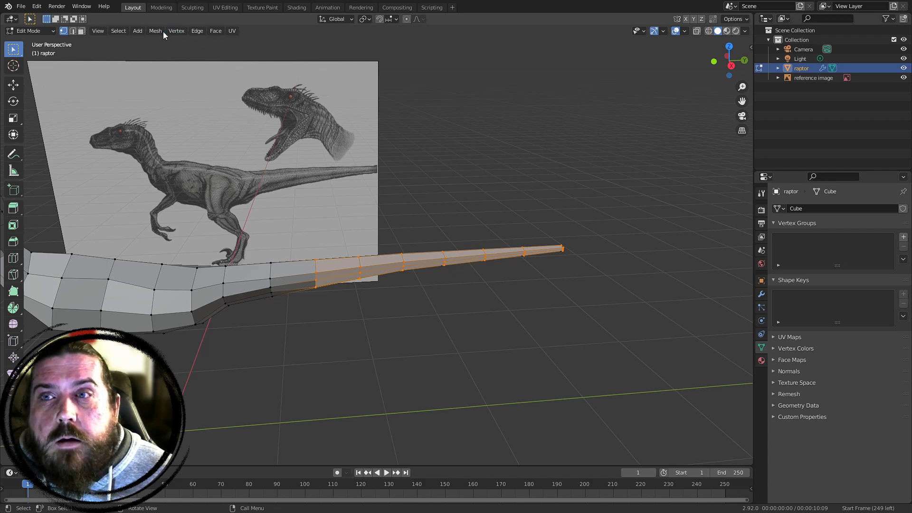
pyautogui.click(176, 31)
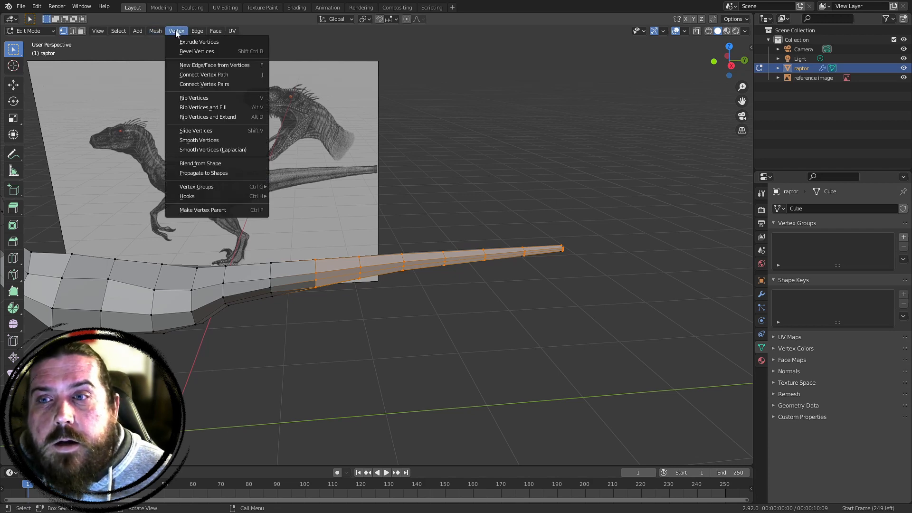
pyautogui.click(190, 143)
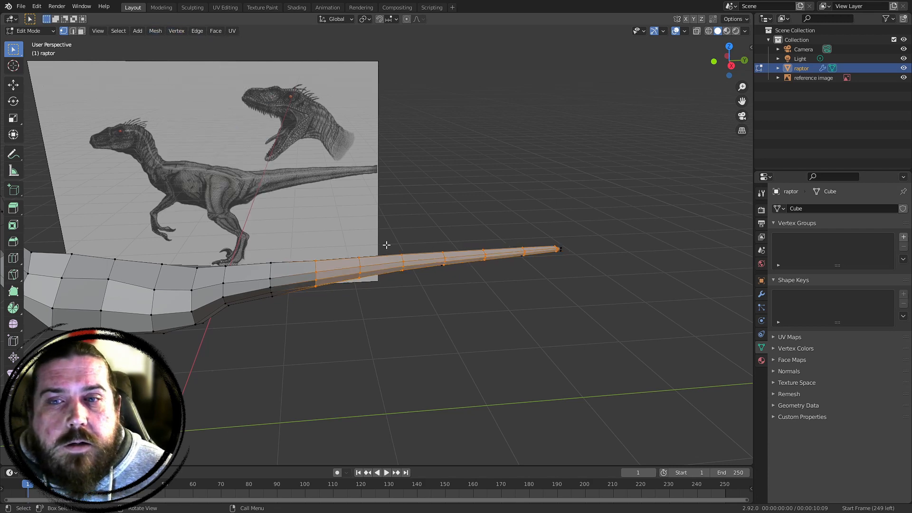
# Apply Smooth Vertices once more to the selected tail section
pyautogui.moveTo(386, 245); pyautogui.dragTo(415, 202, button='middle')
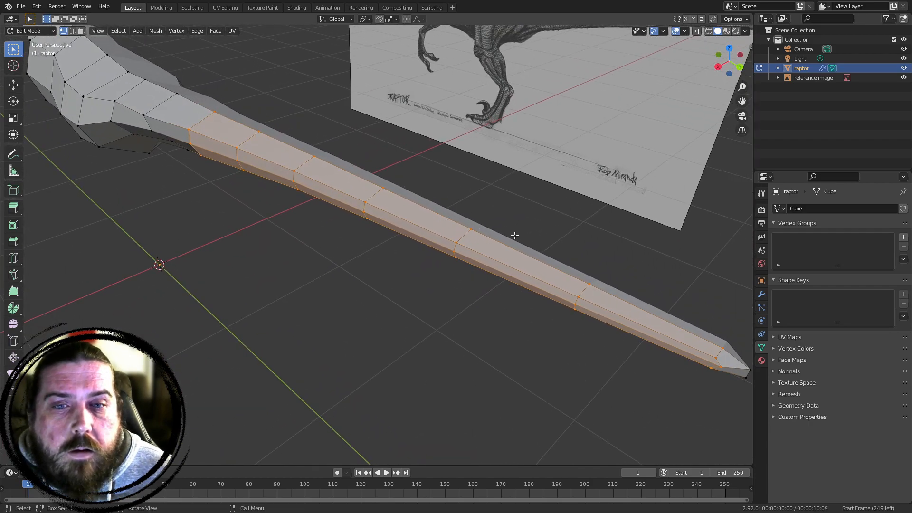
pyautogui.press('q')
pyautogui.press('q')
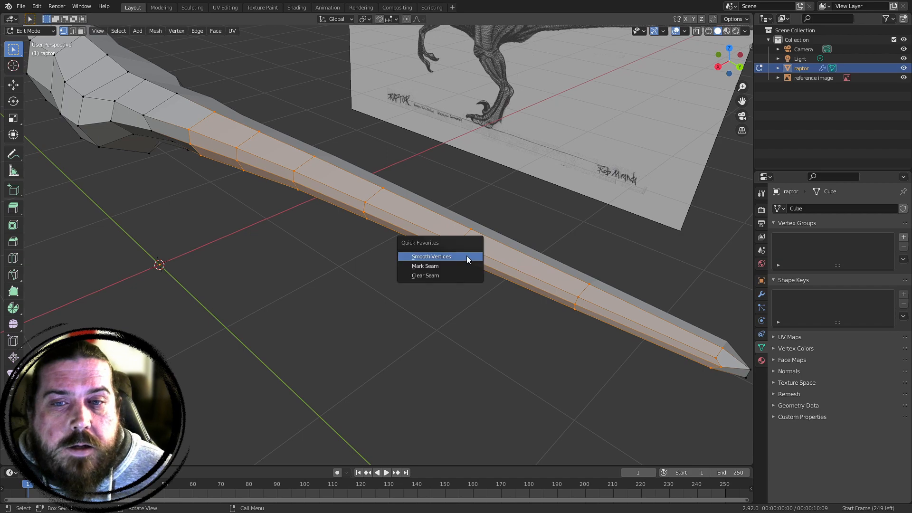
pyautogui.click(467, 258)
pyautogui.moveTo(305, 200); pyautogui.dragTo(418, 247, button='middle')
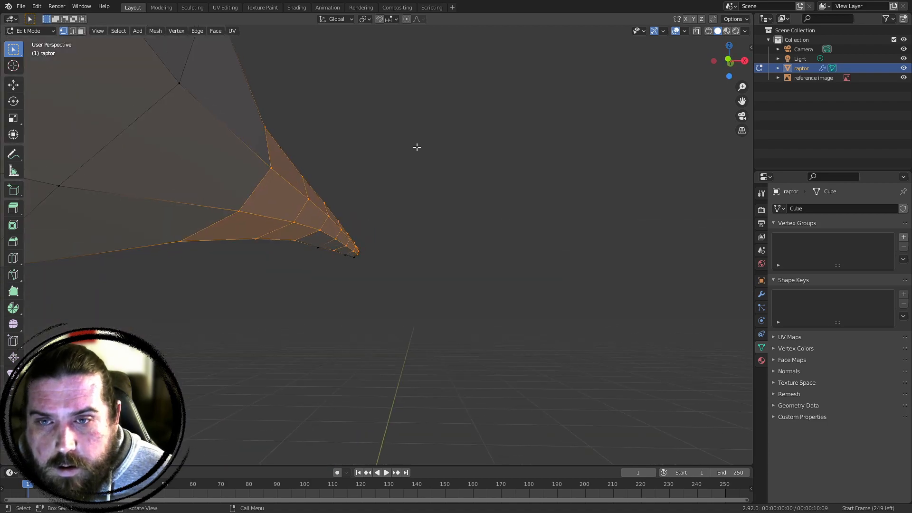
pyautogui.moveTo(417, 147); pyautogui.dragTo(210, 193, button='middle')
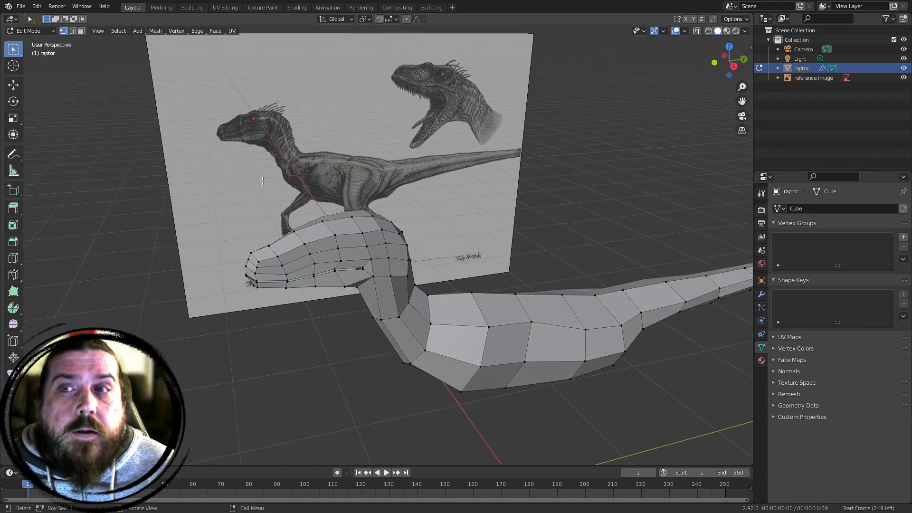
# Remove Smooth Vertices from Quick Favorites, add it back and open the favorites list
pyautogui.click(177, 31)
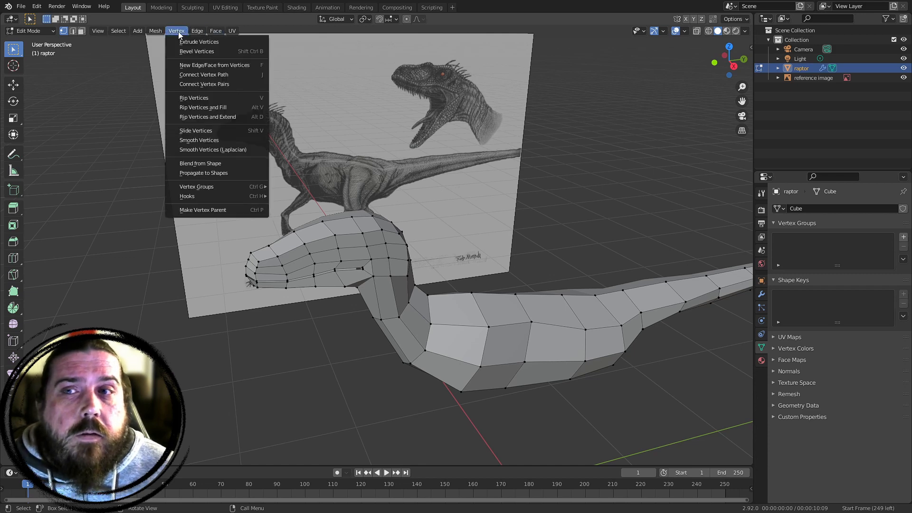
pyautogui.rightClick(203, 142)
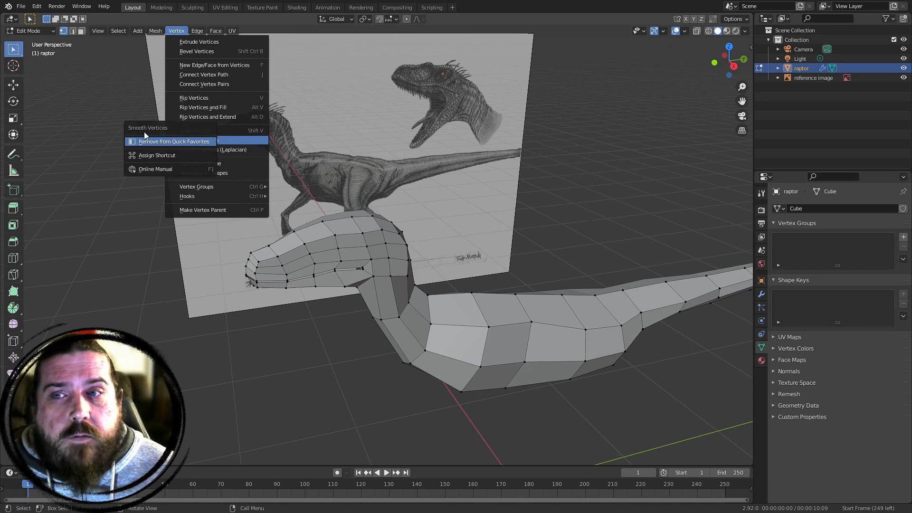
pyautogui.click(178, 144)
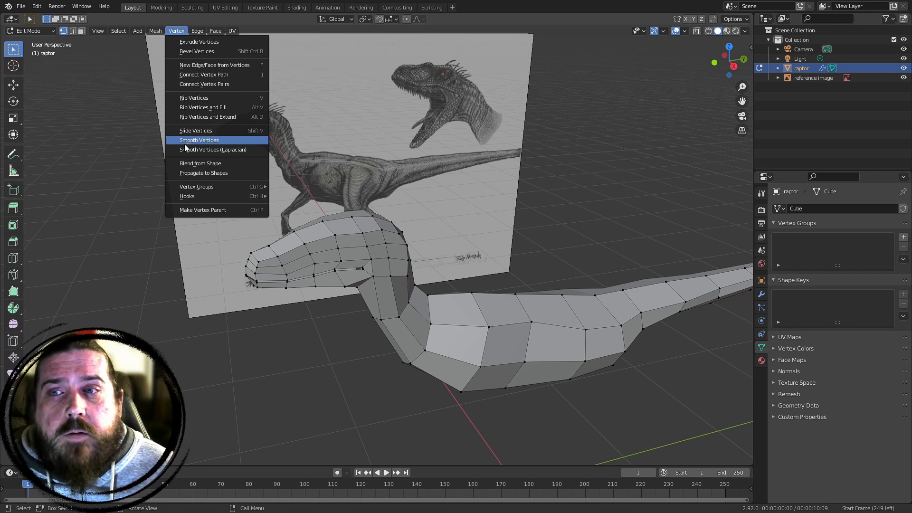
pyautogui.rightClick(214, 143)
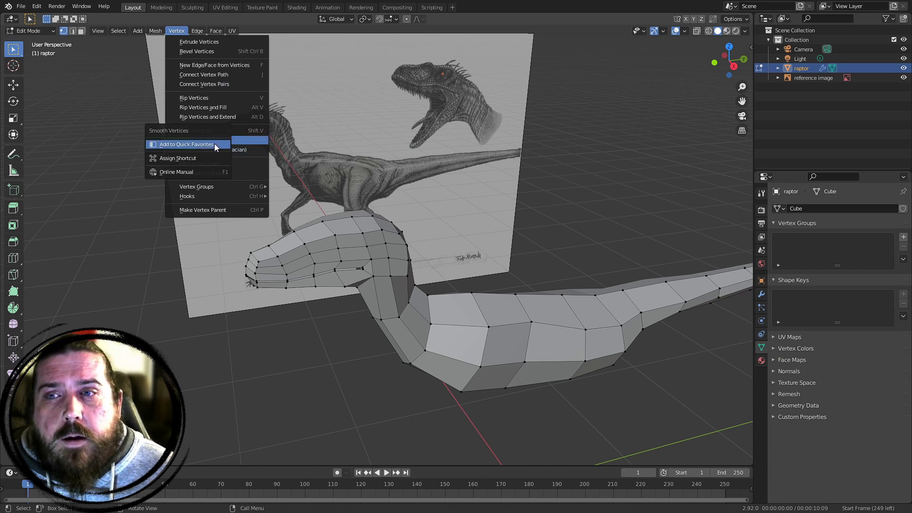
pyautogui.click(170, 142)
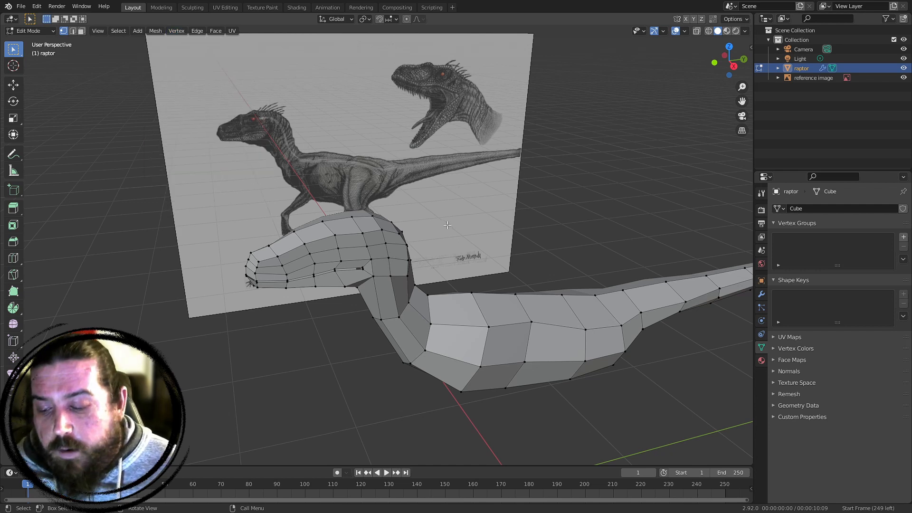
pyautogui.press('q')
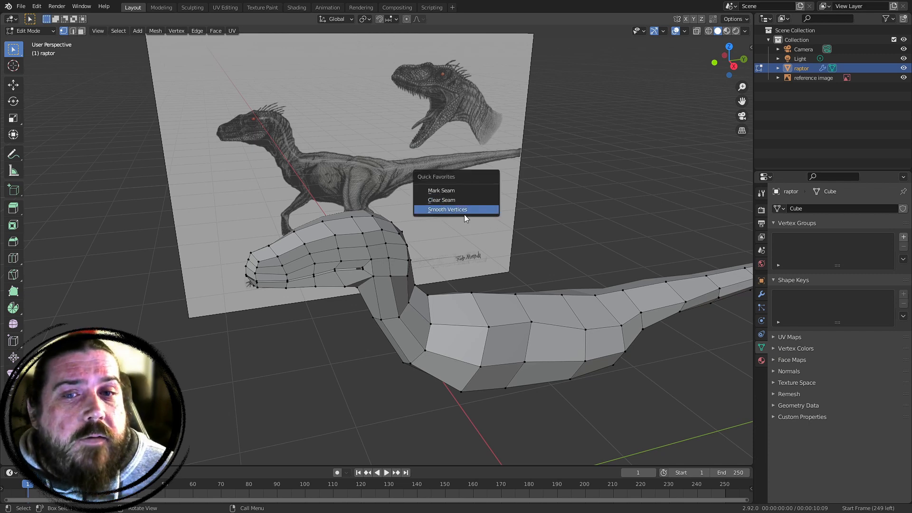
pyautogui.keyDown('shift'); pyautogui.moveTo(516, 222); pyautogui.dragTo(442, 147, button='middle'); pyautogui.keyUp('shift')
pyautogui.scroll(3, 572, 162)
pyautogui.keyDown('shift'); pyautogui.moveTo(387, 172); pyautogui.dragTo(437, 186, button='middle'); pyautogui.keyUp('shift')
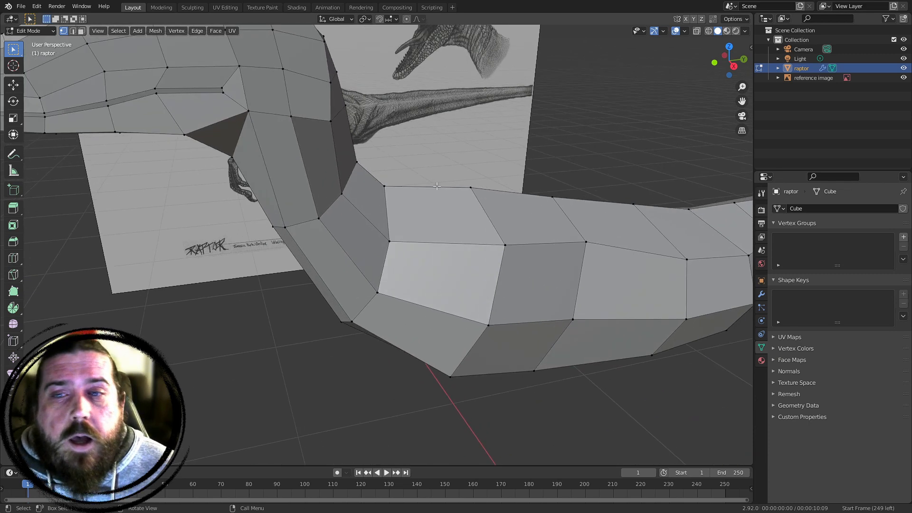
pyautogui.press('q')
pyautogui.scroll(-5, 251, 169)
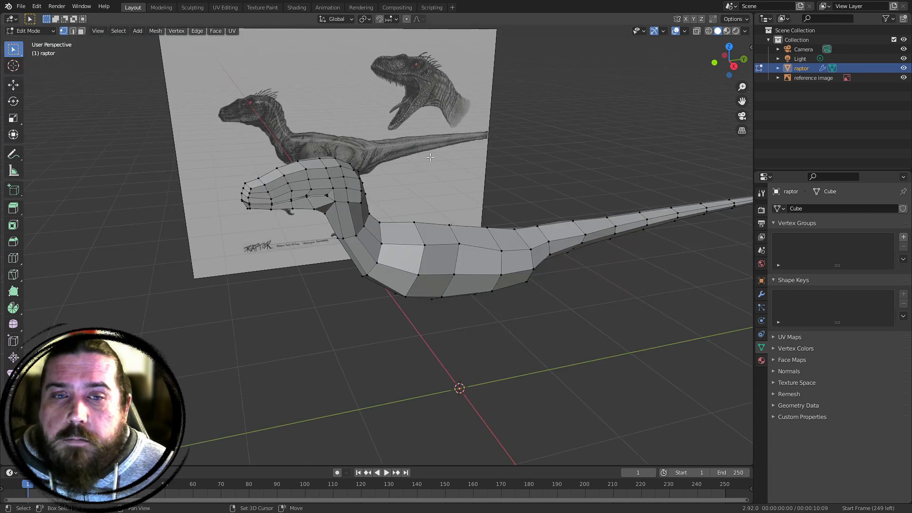
pyautogui.moveTo(414, 276); pyautogui.dragTo(389, 202, button='middle')
pyautogui.press('q')
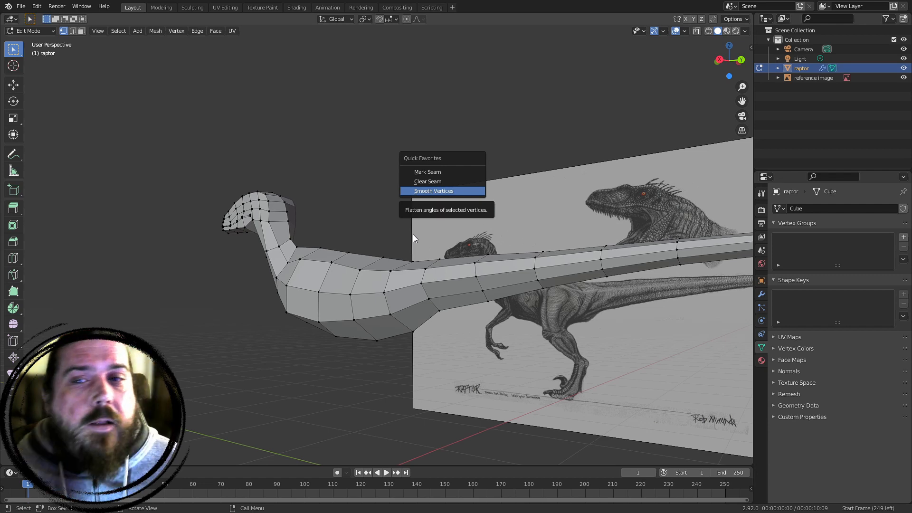
# Box-select the vertices at the back of the skull and upper neck and apply Smooth Vertices twice
pyautogui.keyDown('shift'); pyautogui.moveTo(290, 225); pyautogui.dragTo(479, 297, button='middle'); pyautogui.keyUp('shift')
pyautogui.scroll(3, 523, 295)
pyautogui.keyDown('shift'); pyautogui.moveTo(627, 285); pyautogui.dragTo(451, 190, button='middle'); pyautogui.keyUp('shift')
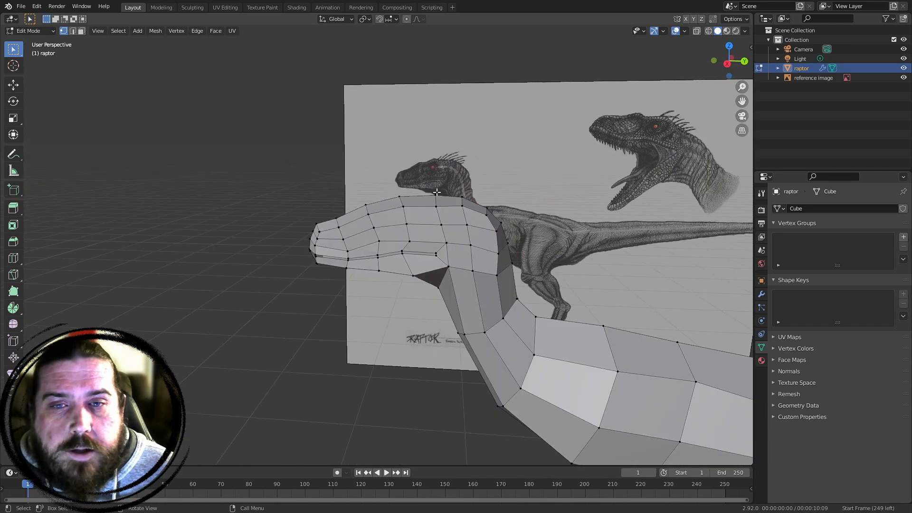
pyautogui.moveTo(434, 182); pyautogui.dragTo(586, 303)
pyautogui.scroll(3, 532, 303)
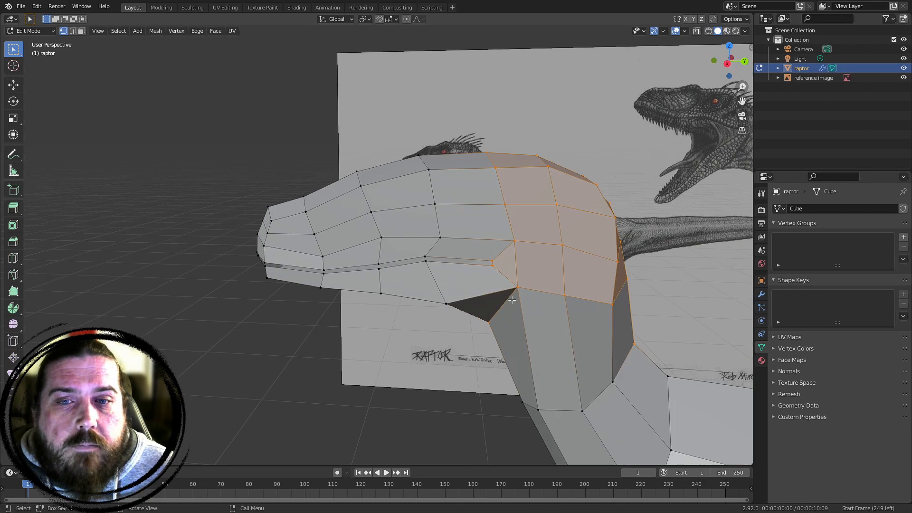
pyautogui.press('b')
pyautogui.moveTo(513, 329)
pyautogui.keyDown('shift'); pyautogui.mouseDown(button='middle')
pyautogui.moveTo(328, 314)
pyautogui.moveTo(303, 327)
pyautogui.mouseUp(button='middle'); pyautogui.keyUp('shift')
pyautogui.press('b')
pyautogui.moveTo(380, 363)
pyautogui.mouseDown(button='middle')
pyautogui.moveTo(338, 348)
pyautogui.moveTo(469, 320)
pyautogui.moveTo(526, 144)
pyautogui.moveTo(559, 238)
pyautogui.moveTo(557, 220)
pyautogui.mouseUp(button='middle')
pyautogui.press('q')
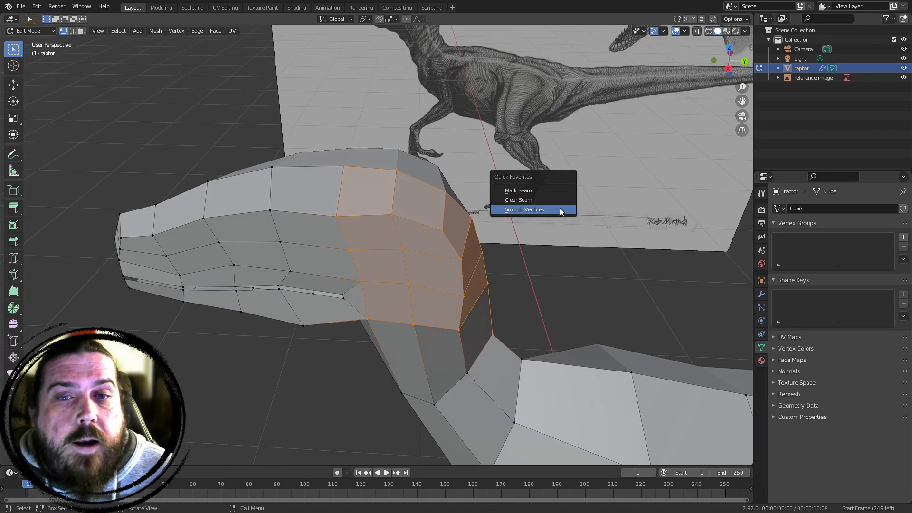
pyautogui.click(559, 209)
pyautogui.press('q')
pyautogui.click(554, 214)
pyautogui.moveTo(480, 272); pyautogui.dragTo(230, 252, button='middle')
pyautogui.press('g')
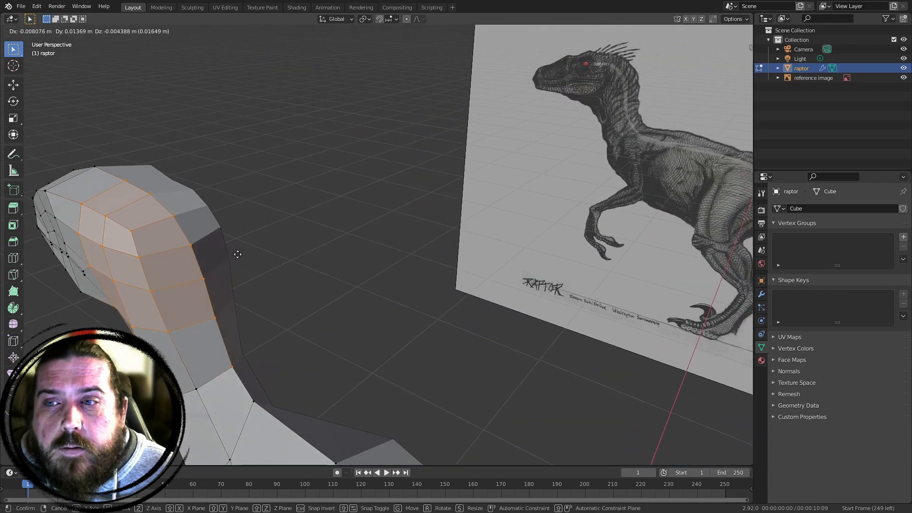
pyautogui.rightClick(238, 253)
# In the right side view, move the selected back-of-skull vertices about 0.03 m back and up to match the reference, then deselect them
pyautogui.press('KP_3')
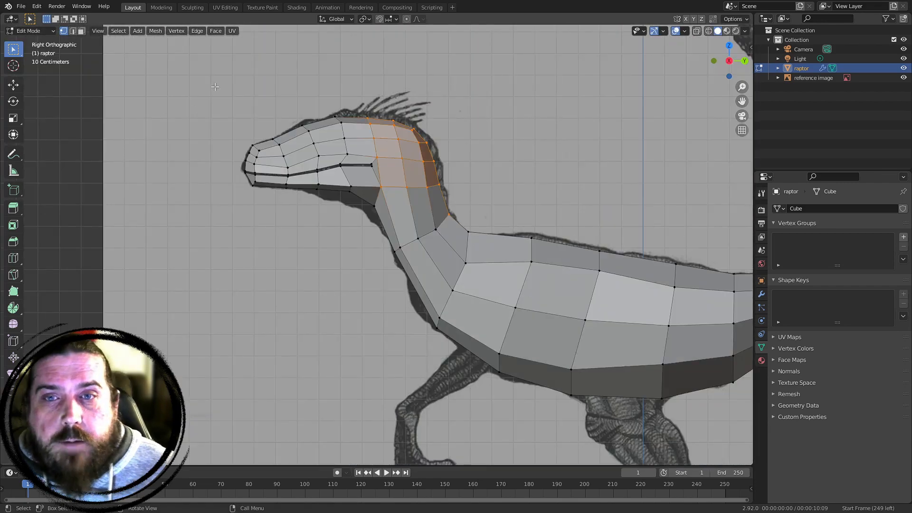
pyautogui.scroll(3, 497, 302)
pyautogui.press('g')
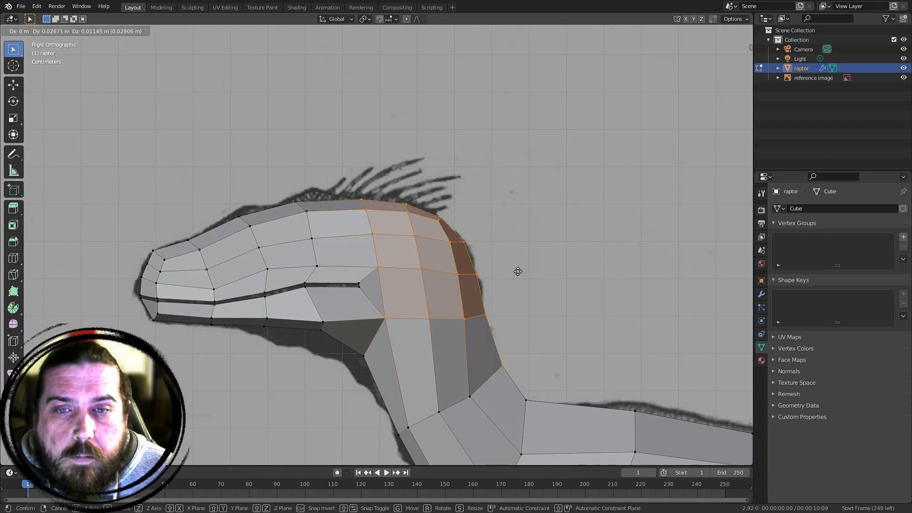
pyautogui.click(516, 272)
pyautogui.scroll(2, 442, 319)
pyautogui.keyDown('shift'); pyautogui.moveTo(369, 363); pyautogui.dragTo(445, 278, button='middle'); pyautogui.keyUp('shift')
pyautogui.click(343, 301)
# Examine the raptor's head and neck from several angles and compare them with the open-mouthed head in the reference image
pyautogui.keyDown('shift'); pyautogui.moveTo(343, 301); pyautogui.dragTo(348, 337, button='middle'); pyautogui.keyUp('shift')
pyautogui.scroll(-3, 391, 282)
pyautogui.moveTo(368, 208); pyautogui.dragTo(411, 218, button='middle')
pyautogui.keyDown('shift'); pyautogui.moveTo(684, 326); pyautogui.dragTo(566, 261, button='middle'); pyautogui.keyUp('shift')
pyautogui.scroll(-6, 566, 261)
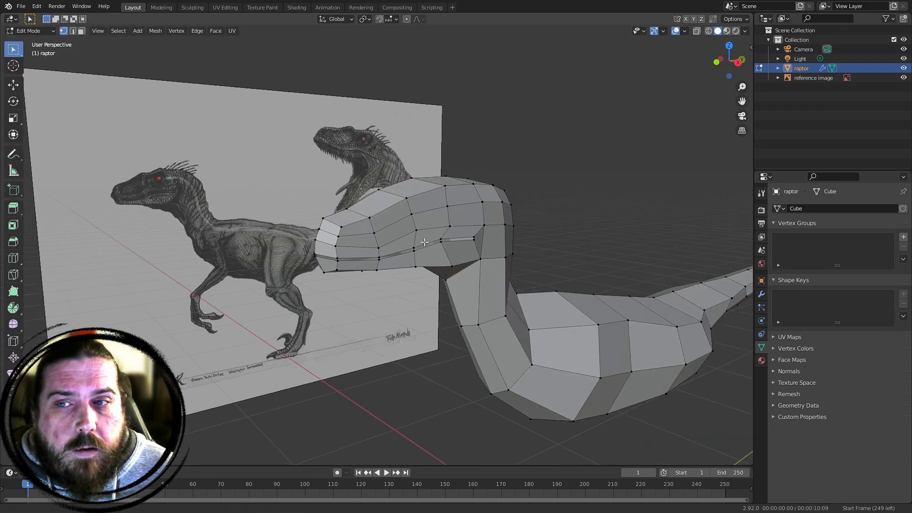
pyautogui.moveTo(405, 268); pyautogui.dragTo(489, 307, button='middle')
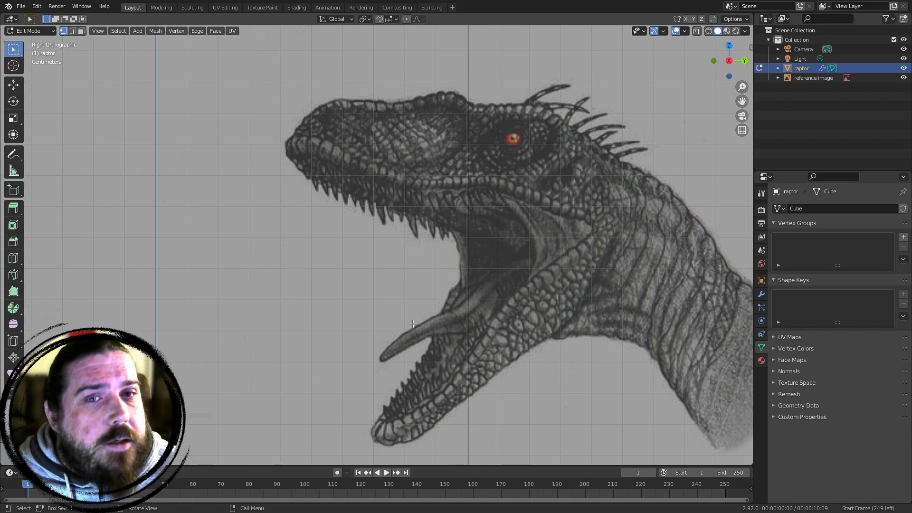
pyautogui.scroll(-4, 488, 287)
pyautogui.keyDown('shift'); pyautogui.moveTo(353, 219); pyautogui.dragTo(468, 116, button='middle'); pyautogui.keyUp('shift')
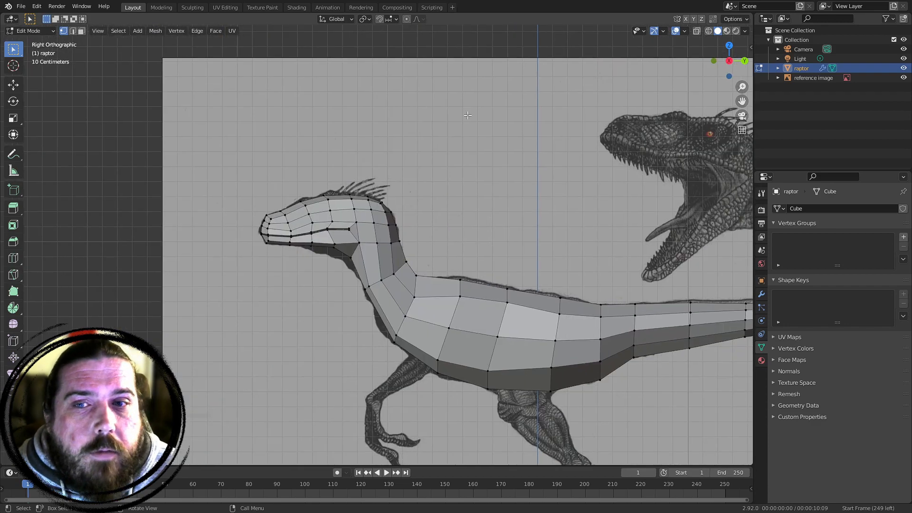
pyautogui.keyDown('shift'); pyautogui.moveTo(507, 195); pyautogui.dragTo(529, 180, button='middle'); pyautogui.keyUp('shift')
pyautogui.scroll(5, 409, 166)
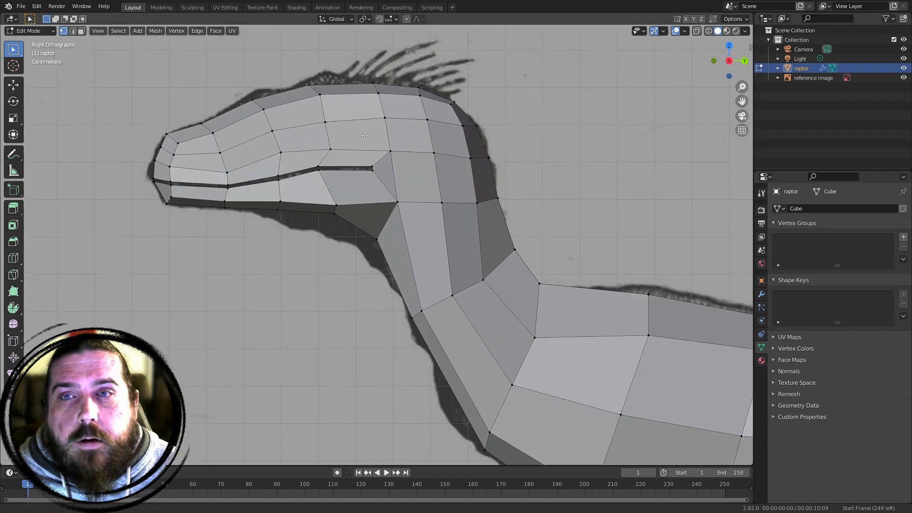
# Select the strip of five faces along the top of the head from the snout to the back of the skull
pyautogui.keyDown('shift'); pyautogui.moveTo(290, 136); pyautogui.dragTo(330, 166, button='middle'); pyautogui.keyUp('shift')
pyautogui.moveTo(329, 167); pyautogui.dragTo(445, 238, button='middle')
pyautogui.scroll(-4, 360, 176)
pyautogui.scroll(2, 445, 238)
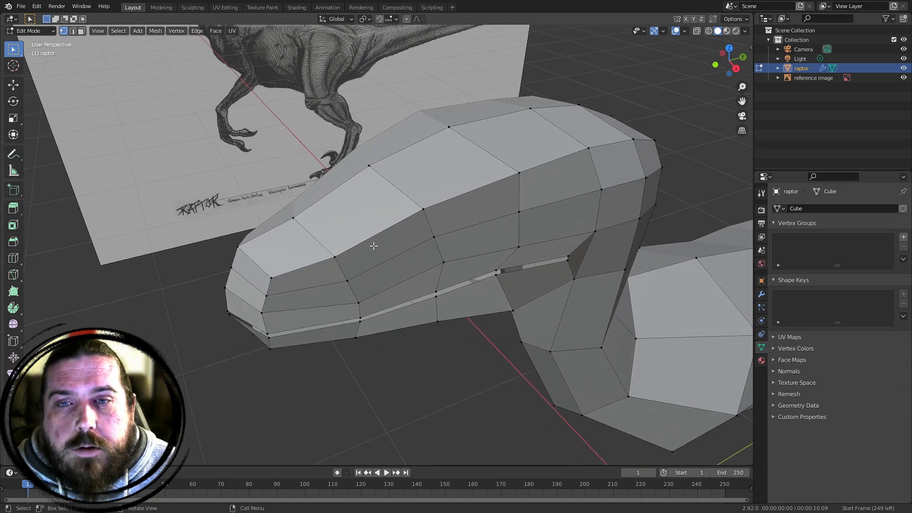
pyautogui.keyDown('shift'); pyautogui.click(291, 252); pyautogui.keyUp('shift')
pyautogui.keyDown('shift'); pyautogui.click(354, 209); pyautogui.keyUp('shift')
pyautogui.keyDown('shift'); pyautogui.click(442, 175); pyautogui.keyUp('shift')
pyautogui.keyDown('shift'); pyautogui.click(527, 140); pyautogui.keyUp('shift')
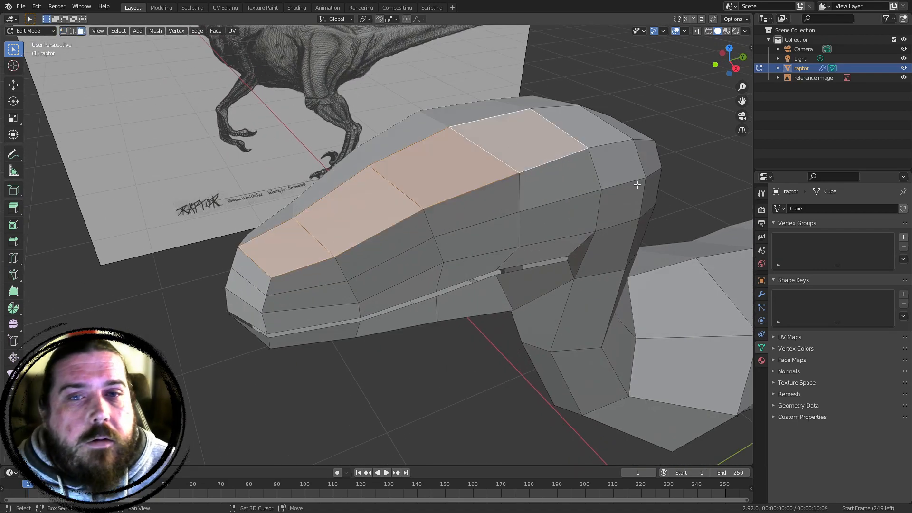
pyautogui.moveTo(490, 173); pyautogui.dragTo(528, 233, button='middle')
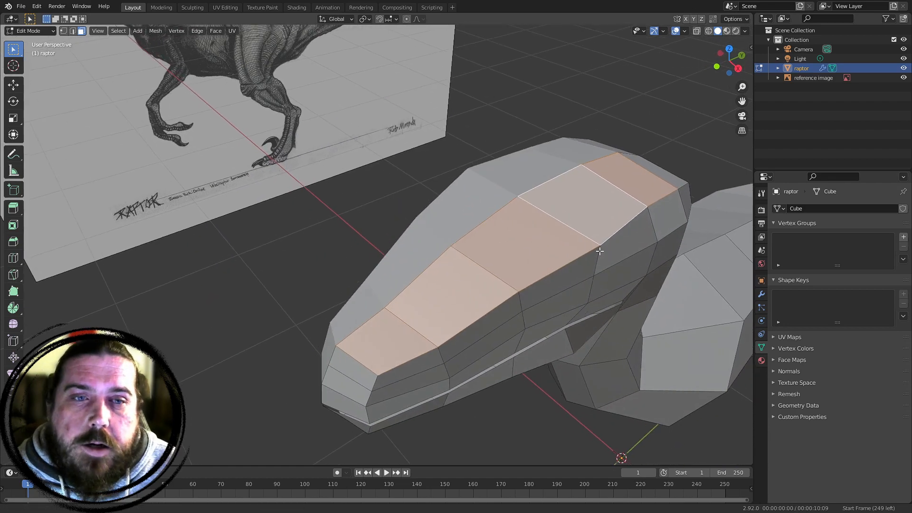
# Show the model in wireframe from the right side and compare the selected top-of-head faces with the reference's brow and eye
pyautogui.press('KP_3')
pyautogui.keyDown('shift'); pyautogui.moveTo(415, 252); pyautogui.dragTo(441, 286, button='middle'); pyautogui.keyUp('shift')
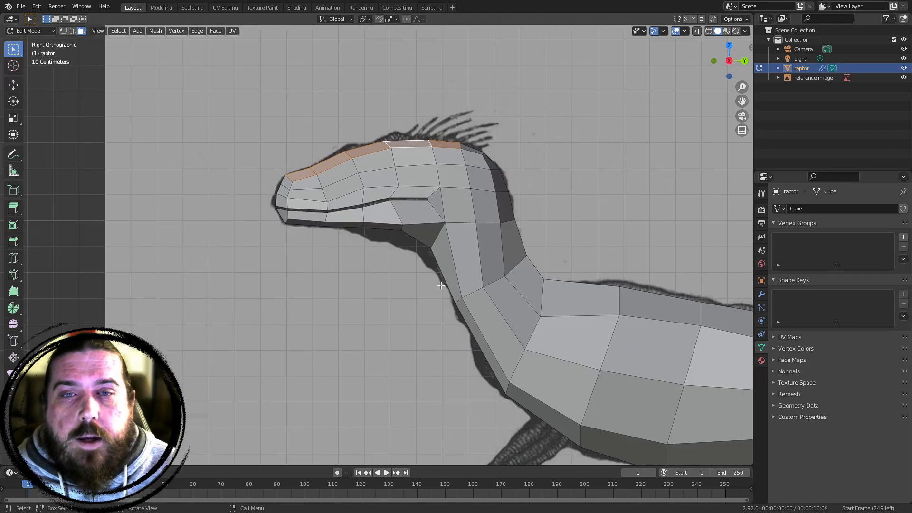
pyautogui.press('z')
pyautogui.click(685, 226)
pyautogui.scroll(5, 618, 185)
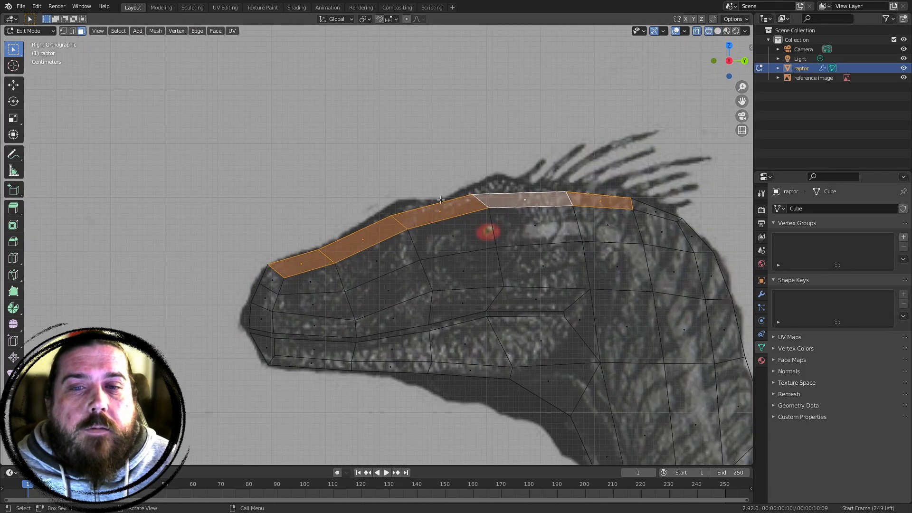
pyautogui.keyDown('shift'); pyautogui.moveTo(630, 200); pyautogui.dragTo(510, 184, button='middle'); pyautogui.keyUp('shift')
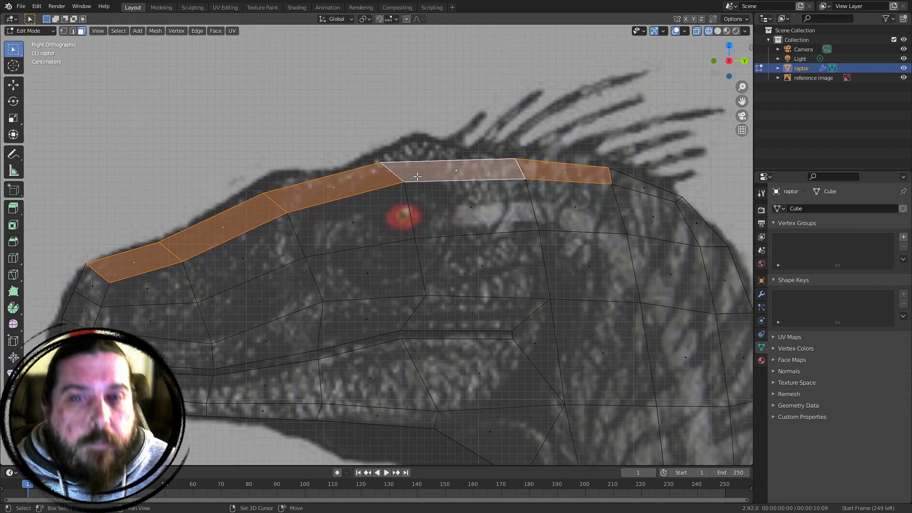
pyautogui.keyDown('shift'); pyautogui.moveTo(182, 248); pyautogui.dragTo(222, 201, button='middle'); pyautogui.keyUp('shift')
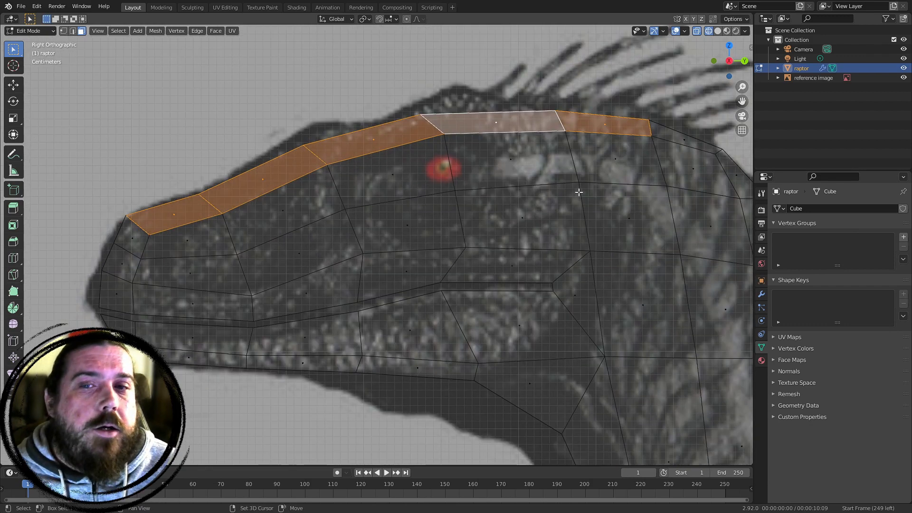
# Extrude the selected top-of-head faces and scale the new faces down slightly
pyautogui.moveTo(578, 192); pyautogui.dragTo(411, 215, button='middle')
pyautogui.scroll(-4, 411, 215)
pyautogui.scroll(-1, 570, 215)
pyautogui.keyDown('shift'); pyautogui.moveTo(570, 215); pyautogui.dragTo(441, 214, button='middle'); pyautogui.keyUp('shift')
pyautogui.moveTo(441, 214); pyautogui.dragTo(549, 241, button='middle')
pyautogui.scroll(2, 550, 240)
pyautogui.press('e')
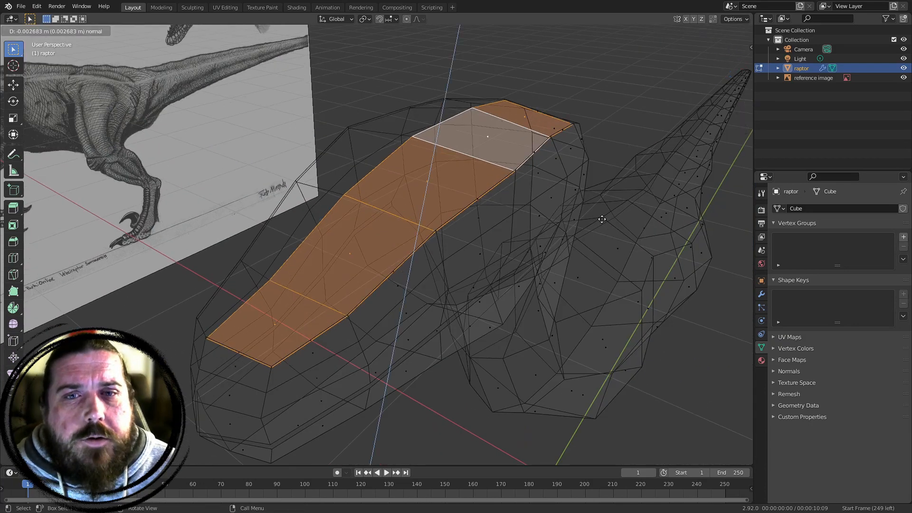
pyautogui.click(645, 225)
pyautogui.press('s')
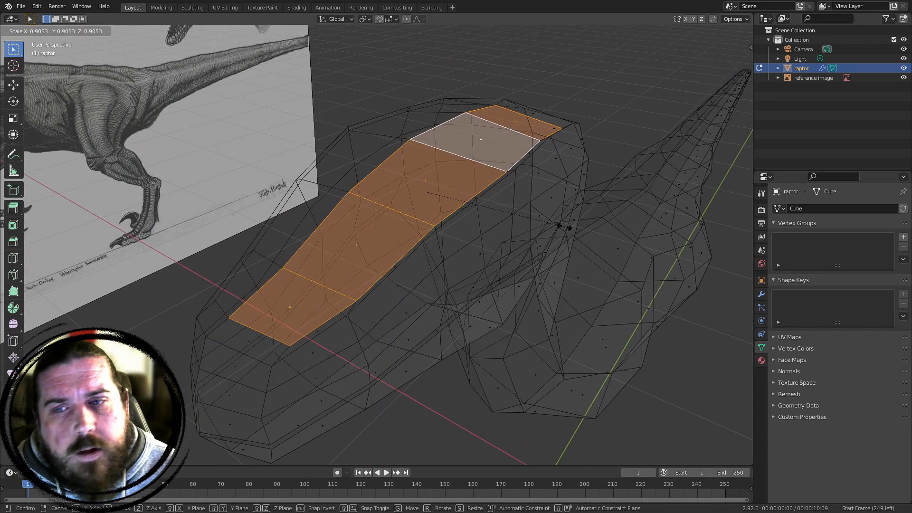
pyautogui.click(570, 226)
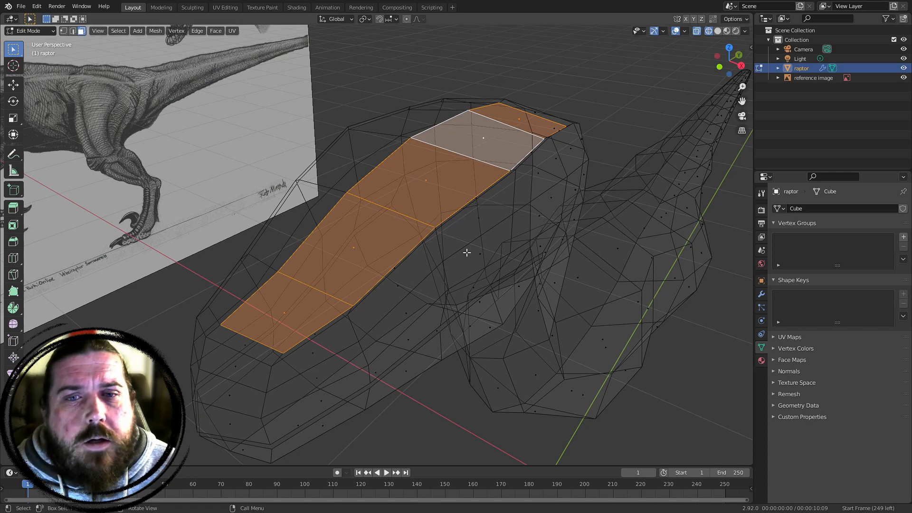
# Return to solid shading and move the extruded top-of-head faces about 0.02 m inward along the X axis
pyautogui.hotkey('shift', 'z')
pyautogui.moveTo(467, 253); pyautogui.dragTo(645, 270, button='middle')
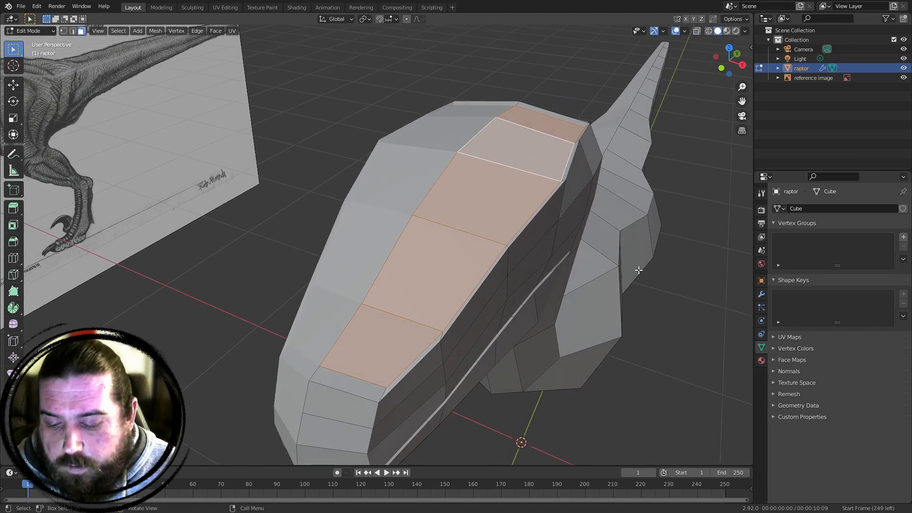
pyautogui.press('g')
pyautogui.press('x')
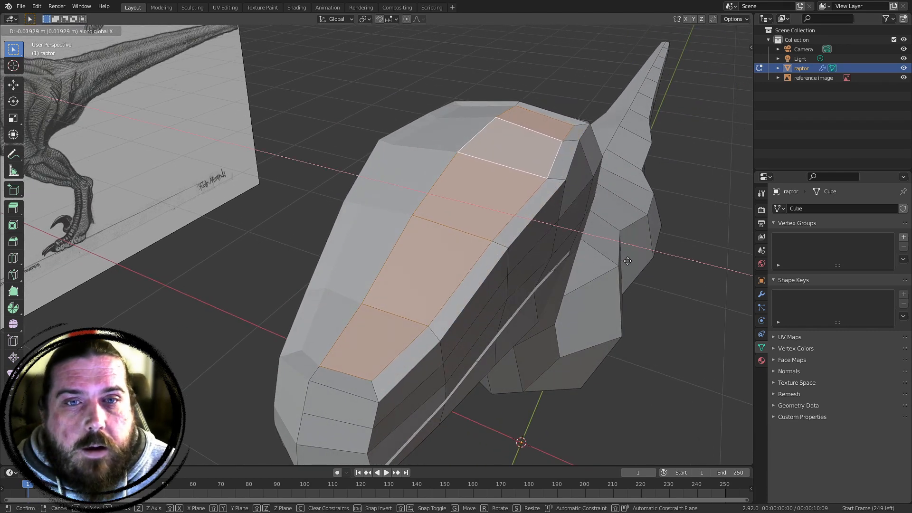
pyautogui.click(628, 261)
pyautogui.moveTo(628, 261); pyautogui.dragTo(524, 256, button='middle')
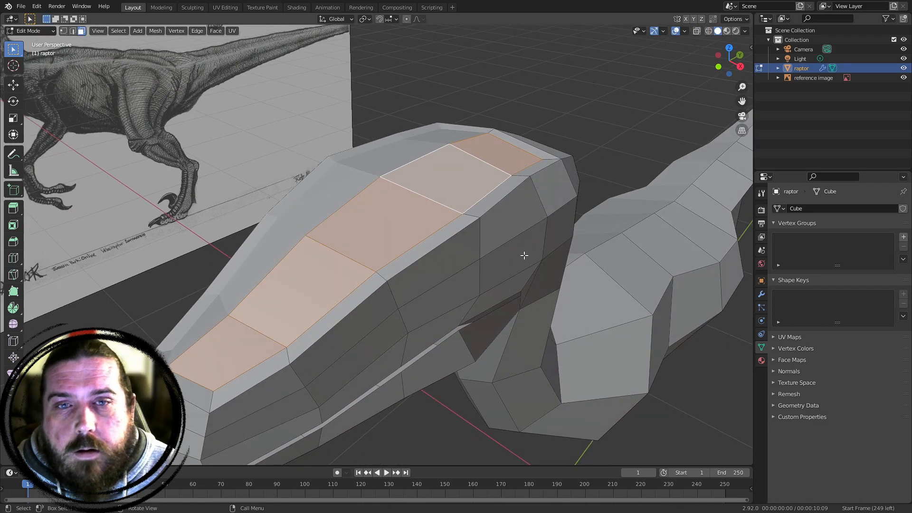
# Select the narrow strip of faces along the head's upper side edge from snout to rear and extrude it upward into a brow ridge
pyautogui.click(254, 376)
pyautogui.keyDown('shift'); pyautogui.click(329, 311); pyautogui.keyUp('shift')
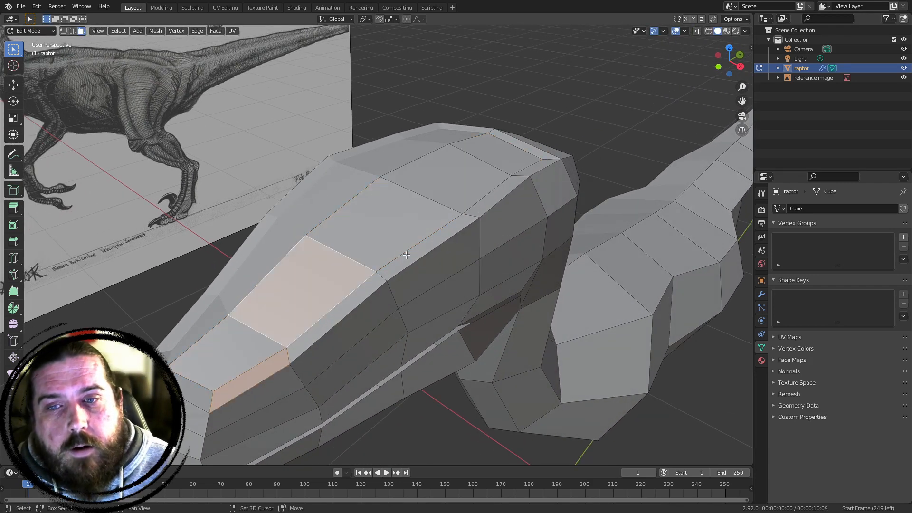
pyautogui.click(338, 325)
pyautogui.click(260, 371)
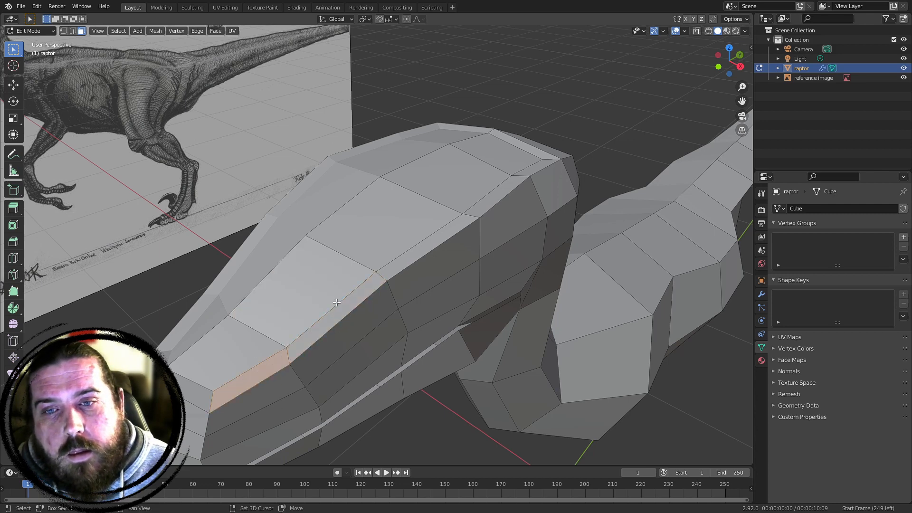
pyautogui.keyDown('shift'); pyautogui.click(359, 292); pyautogui.keyUp('shift')
pyautogui.click(259, 373)
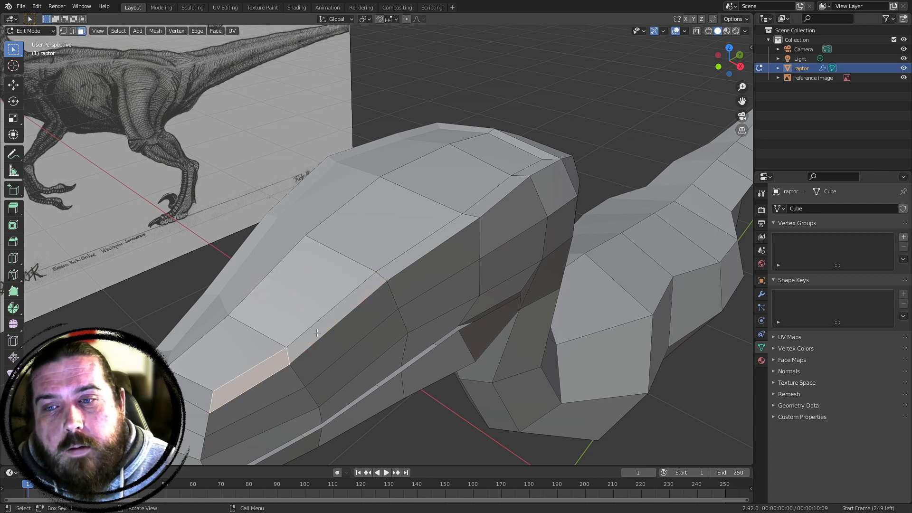
pyautogui.keyDown('shift'); pyautogui.click(386, 290); pyautogui.keyUp('shift')
pyautogui.keyDown('shift'); pyautogui.click(487, 202); pyautogui.keyUp('shift')
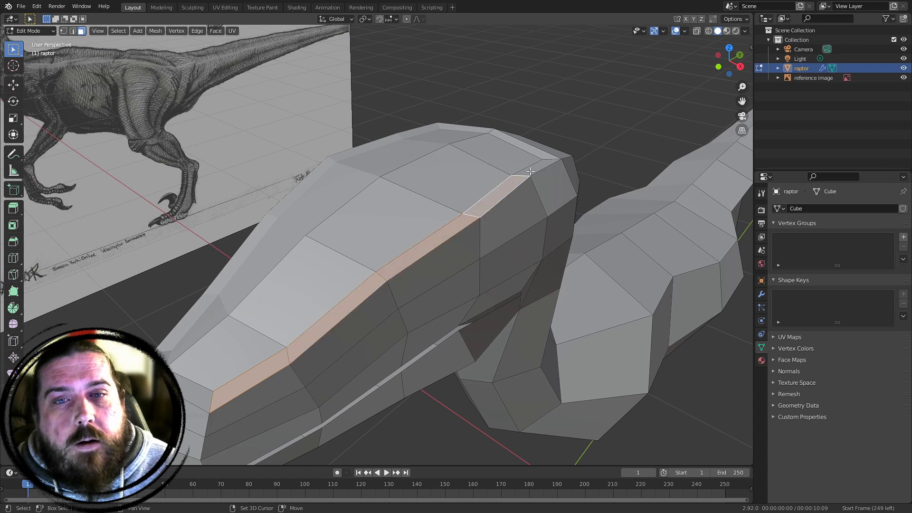
pyautogui.moveTo(488, 202); pyautogui.dragTo(392, 241, button='middle')
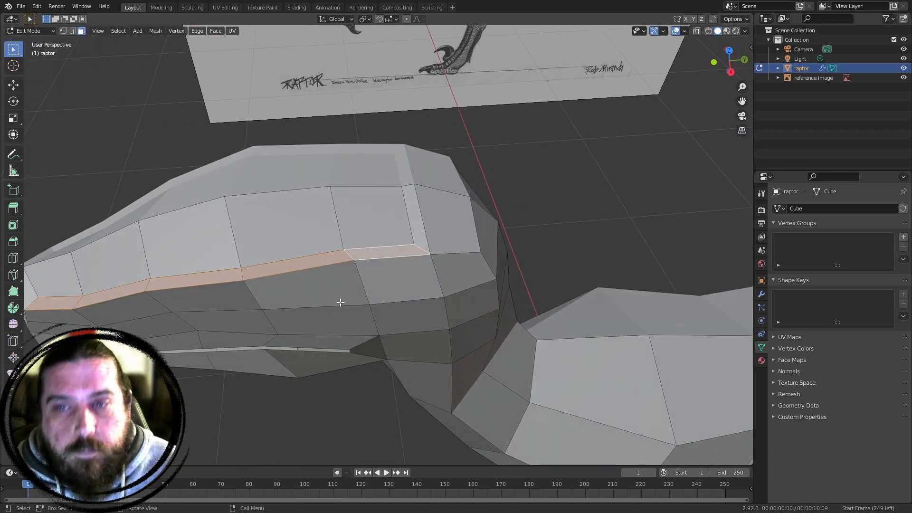
pyautogui.moveTo(341, 302); pyautogui.dragTo(495, 254, button='middle')
pyautogui.keyDown('shift'); pyautogui.moveTo(427, 200); pyautogui.dragTo(461, 229, button='middle'); pyautogui.keyUp('shift')
pyautogui.moveTo(461, 229); pyautogui.dragTo(517, 213, button='middle')
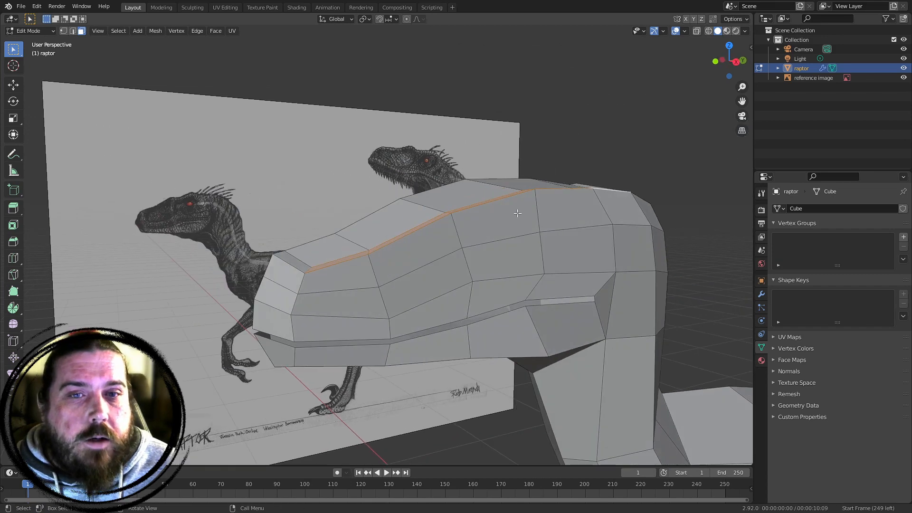
pyautogui.press('e')
pyautogui.click(533, 191)
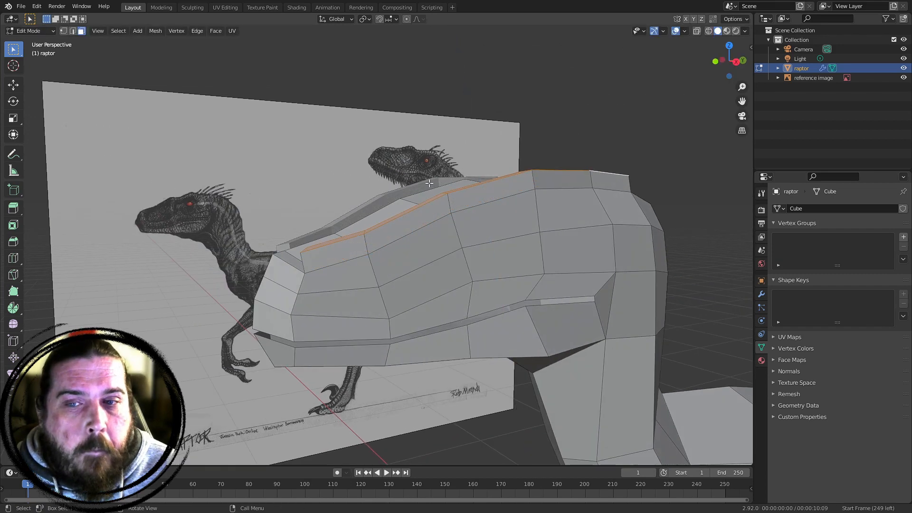
# Lower the rear top edge of the extruded ridge onto the skull surface so the ridge tapers off at the back
pyautogui.press('KP_3')
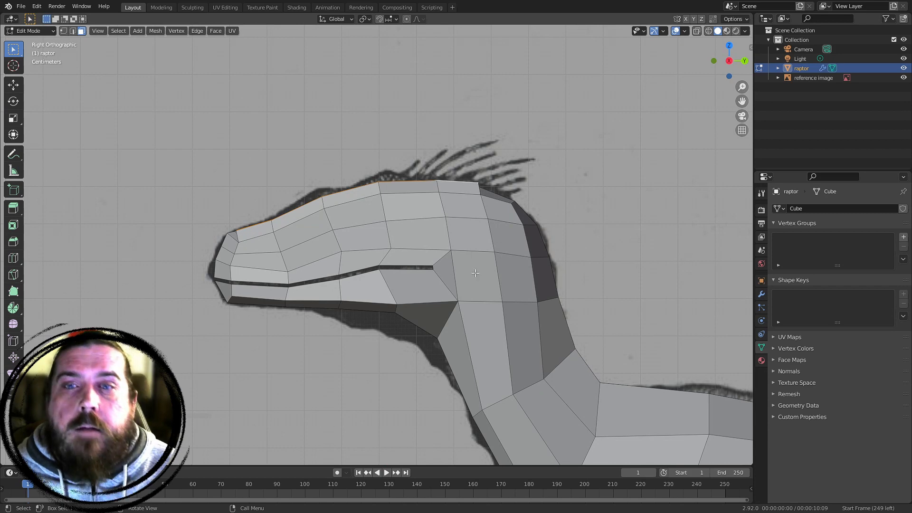
pyautogui.keyDown('shift'); pyautogui.moveTo(453, 217); pyautogui.dragTo(433, 272, button='middle'); pyautogui.keyUp('shift')
pyautogui.scroll(4, 459, 259)
pyautogui.press('2')
pyautogui.scroll(-2, 347, 285)
pyautogui.scroll(1, 332, 277)
pyautogui.moveTo(339, 285); pyautogui.dragTo(417, 309, button='middle')
pyautogui.moveTo(427, 205); pyautogui.dragTo(431, 230, button='middle')
pyautogui.keyDown('shift'); pyautogui.moveTo(435, 407); pyautogui.dragTo(456, 316, button='middle'); pyautogui.keyUp('shift')
pyautogui.click(433, 313)
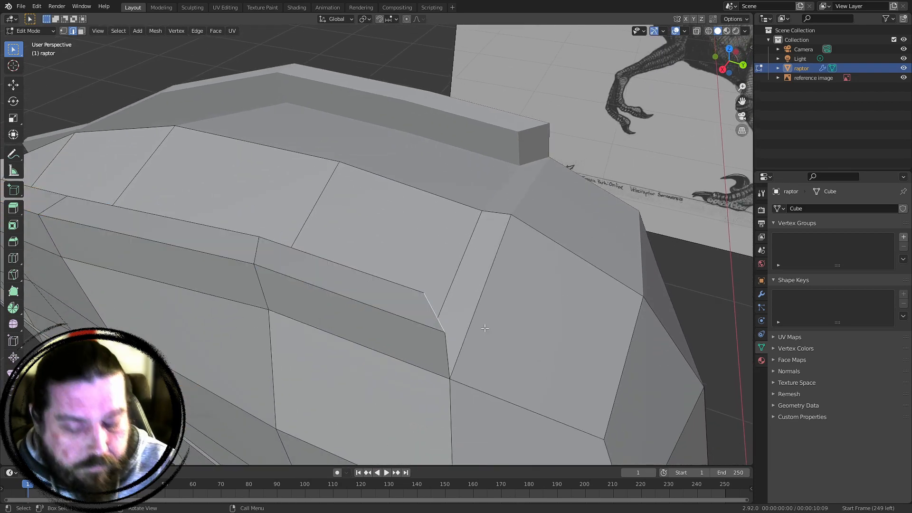
pyautogui.press('KP_3')
pyautogui.keyDown('shift'); pyautogui.moveTo(512, 144); pyautogui.dragTo(463, 264, button='middle'); pyautogui.keyUp('shift')
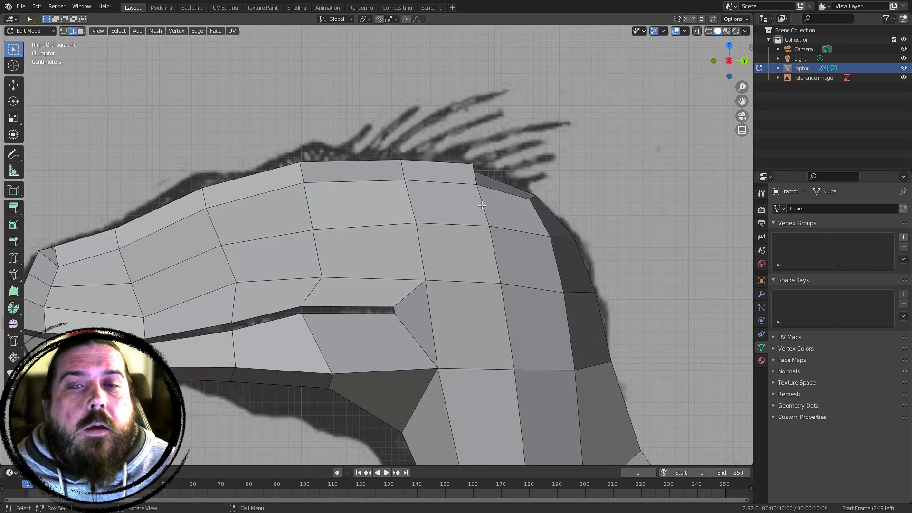
pyautogui.scroll(3, 657, 149)
pyautogui.keyDown('shift'); pyautogui.moveTo(567, 187); pyautogui.dragTo(517, 240, button='middle'); pyautogui.keyUp('shift')
pyautogui.scroll(3, 518, 240)
pyautogui.keyDown('shift'); pyautogui.moveTo(594, 189); pyautogui.dragTo(516, 242, button='middle'); pyautogui.keyUp('shift')
pyautogui.hotkey('shift', 'z')
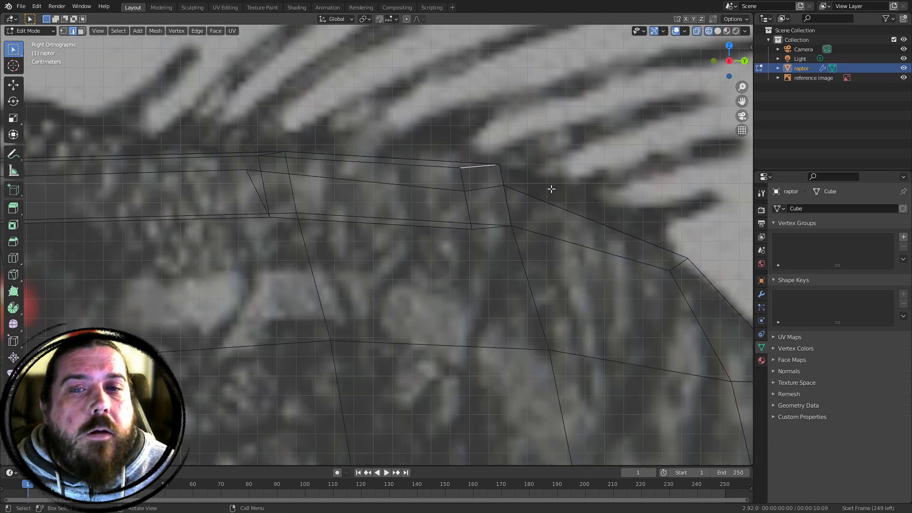
pyautogui.press('z')
pyautogui.click(597, 225)
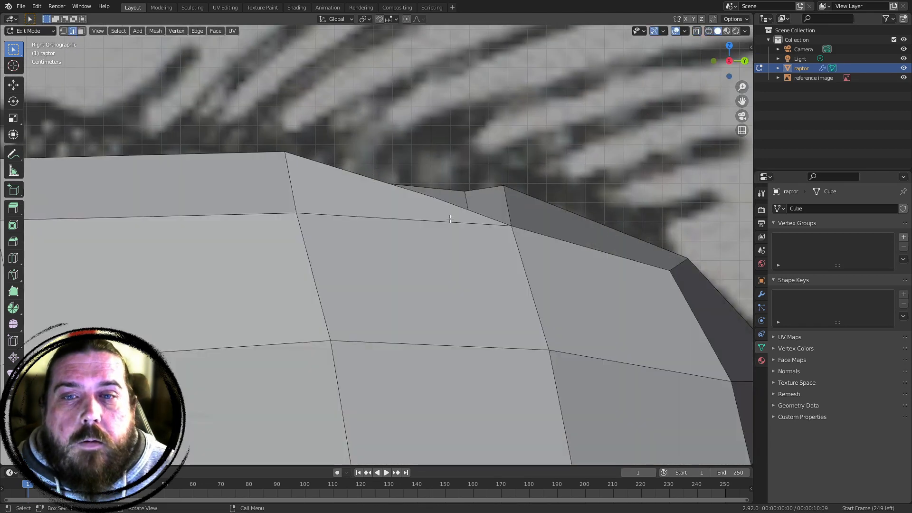
pyautogui.press('g')
pyautogui.click(453, 187)
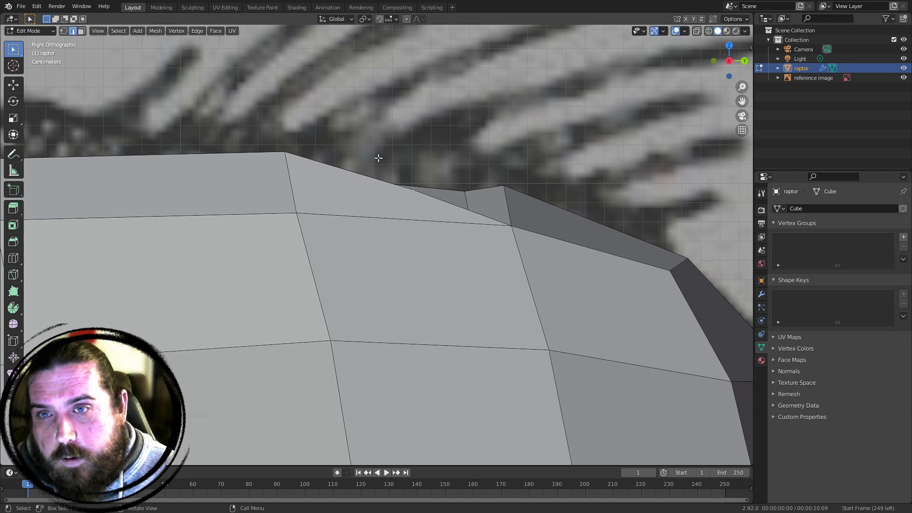
# Move the ridge-top vertices behind the eye slightly down and forward in the wireframe side view
pyautogui.keyDown('shift'); pyautogui.moveTo(377, 152); pyautogui.dragTo(381, 193, button='middle'); pyautogui.keyUp('shift')
pyautogui.hotkey('shift', 'z')
pyautogui.moveTo(333, 136); pyautogui.dragTo(465, 154)
pyautogui.press('1')
pyautogui.moveTo(358, 149); pyautogui.dragTo(434, 193)
pyautogui.press('g')
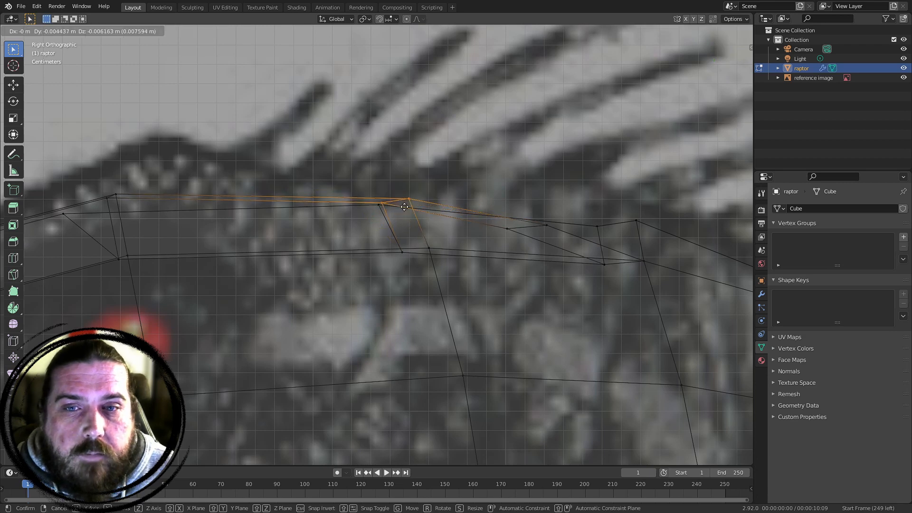
pyautogui.click(404, 205)
# Raise the ridge-top vertices above the eye to the reference's brow peak and lift the pair ahead of them slightly
pyautogui.keyDown('shift'); pyautogui.moveTo(122, 179); pyautogui.dragTo(501, 178, button='middle'); pyautogui.keyUp('shift')
pyautogui.moveTo(473, 172); pyautogui.dragTo(536, 209)
pyautogui.press('g')
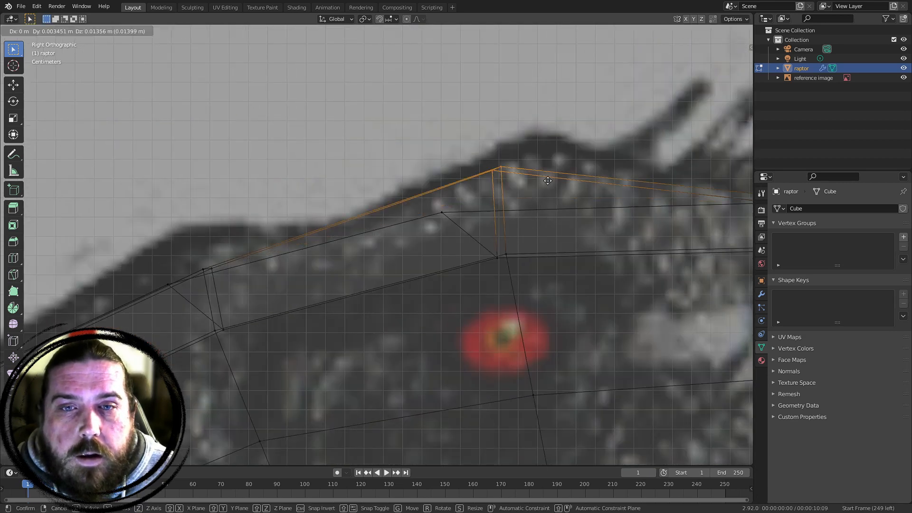
pyautogui.click(553, 147)
pyautogui.keyDown('shift'); pyautogui.moveTo(358, 193); pyautogui.dragTo(360, 210, button='middle'); pyautogui.keyUp('shift')
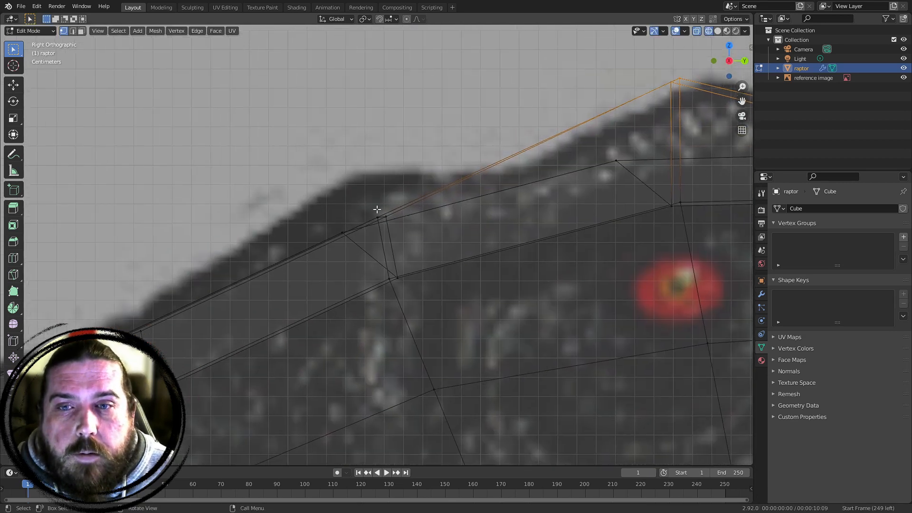
pyautogui.moveTo(377, 210); pyautogui.dragTo(393, 224)
pyautogui.press('g')
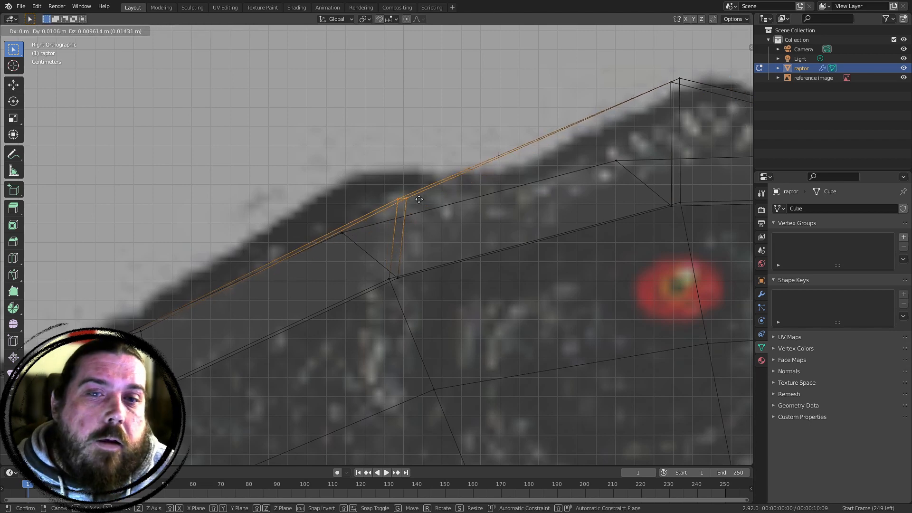
pyautogui.click(397, 210)
# Raise the pair of ridge-top vertices midway along the snout up to the reference's upper outline
pyautogui.keyDown('shift'); pyautogui.moveTo(145, 348); pyautogui.dragTo(345, 270, button='middle'); pyautogui.keyUp('shift')
pyautogui.click(338, 261)
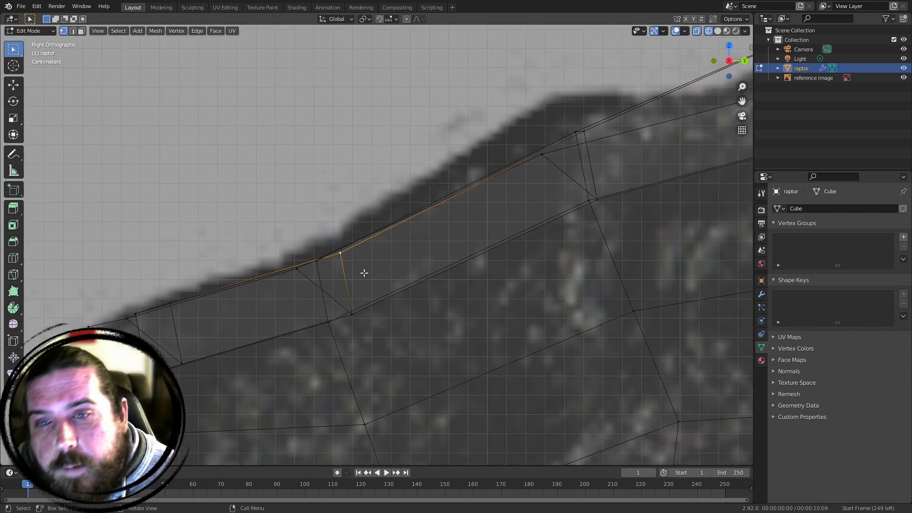
pyautogui.keyDown('shift'); pyautogui.click(315, 254); pyautogui.keyUp('shift')
pyautogui.press('g')
pyautogui.click(346, 251)
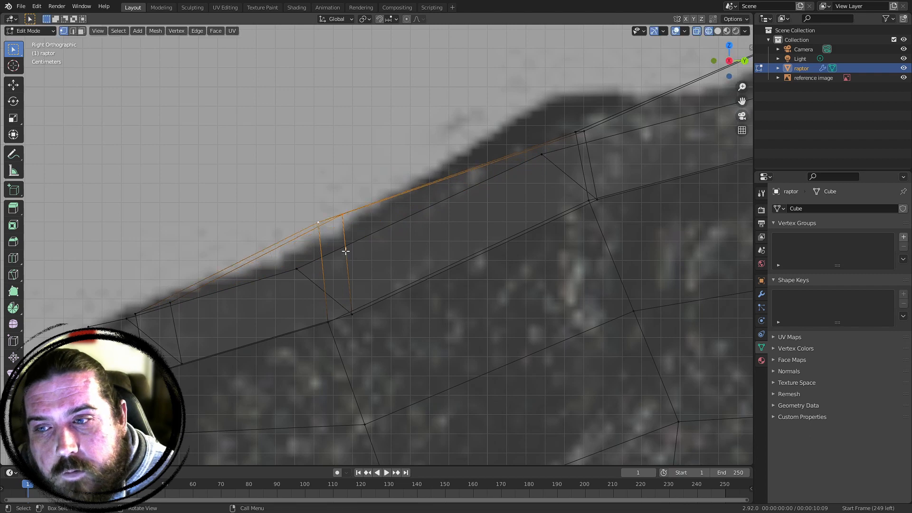
# Move the front pair of ridge-top vertices near the nose about 0.025 m back and 0.007 m down
pyautogui.click(157, 300)
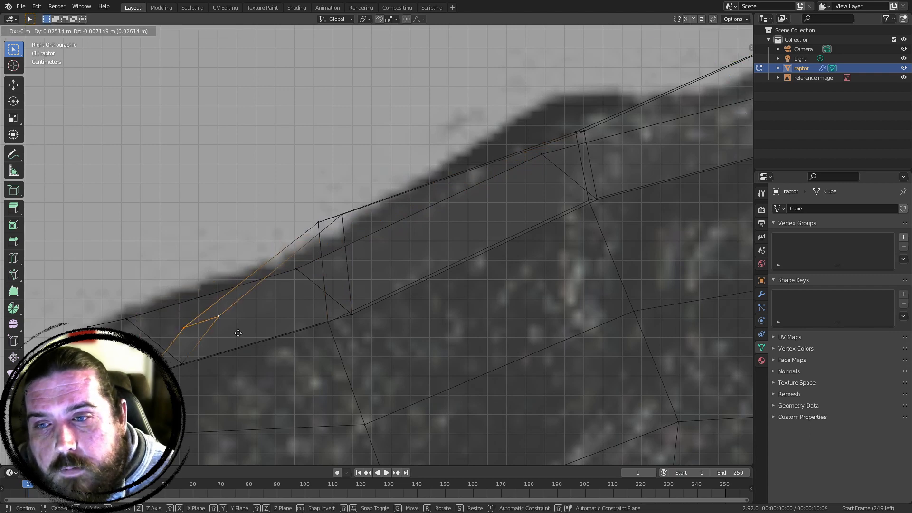
pyautogui.press('z')
pyautogui.click(522, 306)
pyautogui.scroll(-4, 485, 309)
pyautogui.scroll(5, 485, 309)
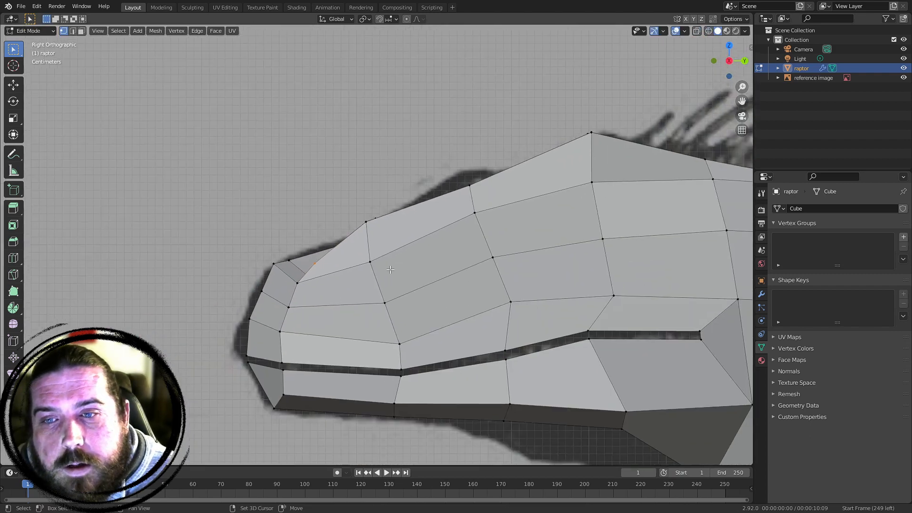
# Move the vertices at the base of the ridge's front end forward and up toward the nose outline in wireframe
pyautogui.press('z')
pyautogui.click(419, 267)
pyautogui.keyDown('shift'); pyautogui.moveTo(418, 267); pyautogui.dragTo(421, 268, button='middle'); pyautogui.keyUp('shift')
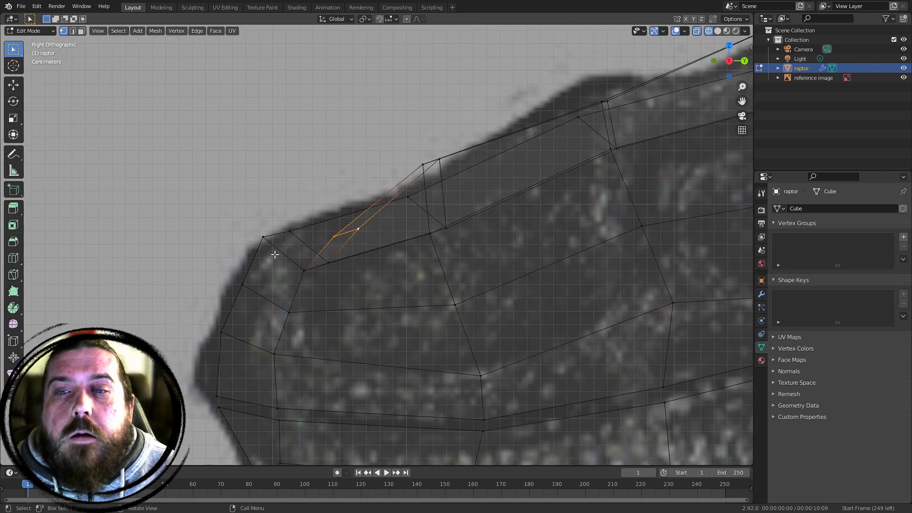
pyautogui.moveTo(291, 248); pyautogui.dragTo(374, 278)
pyautogui.press('g')
pyautogui.click(346, 261)
pyautogui.press('g')
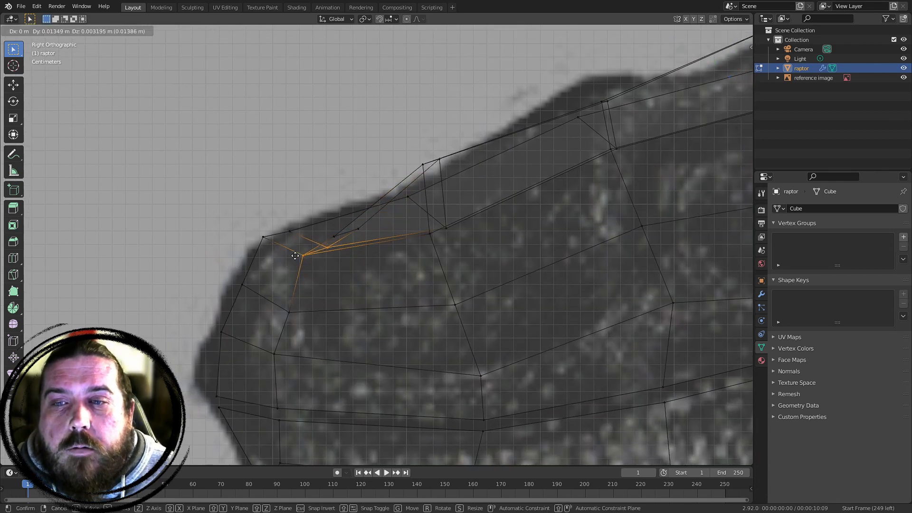
pyautogui.click(285, 253)
# Shift the mid-snout ridge-top vertices back along the outline and adjust the base vertices below them, returning to solid shading
pyautogui.click(503, 170)
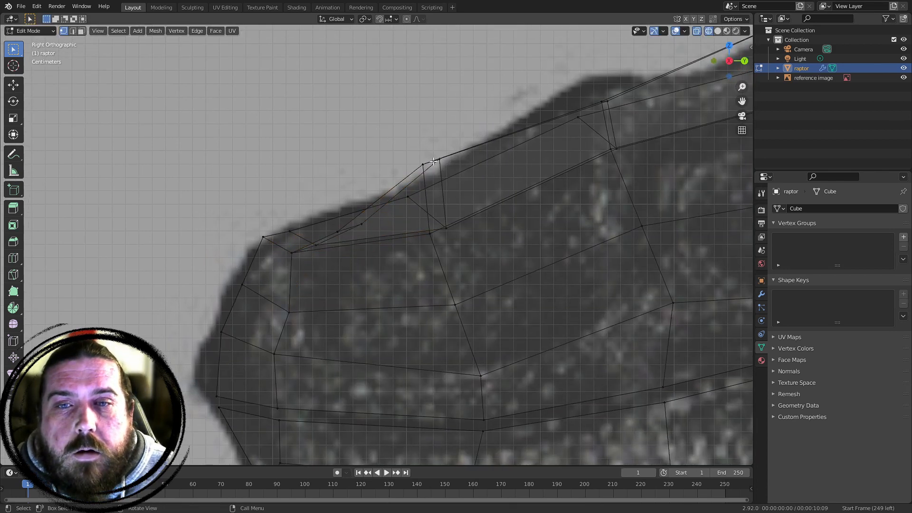
pyautogui.moveTo(419, 141); pyautogui.dragTo(491, 178)
pyautogui.press('g')
pyautogui.click(514, 165)
pyautogui.moveTo(412, 207); pyautogui.dragTo(470, 250)
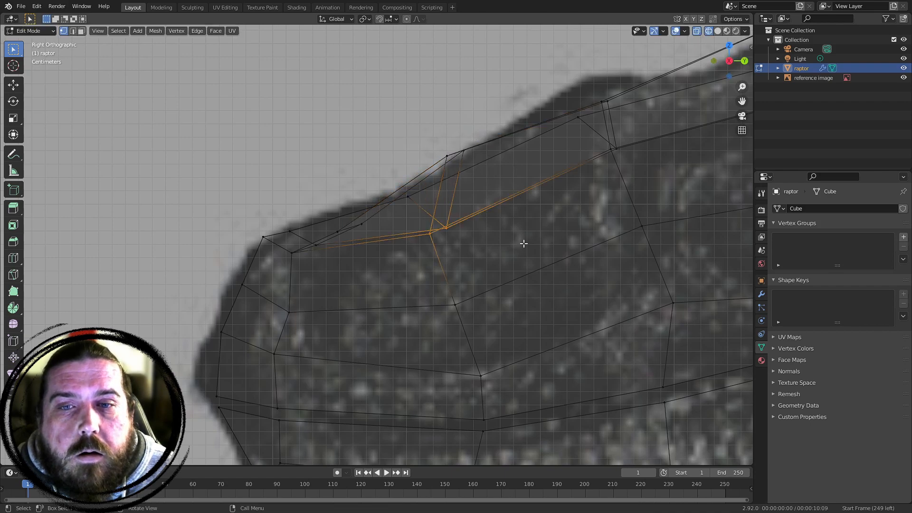
pyautogui.press('z')
pyautogui.click(441, 250)
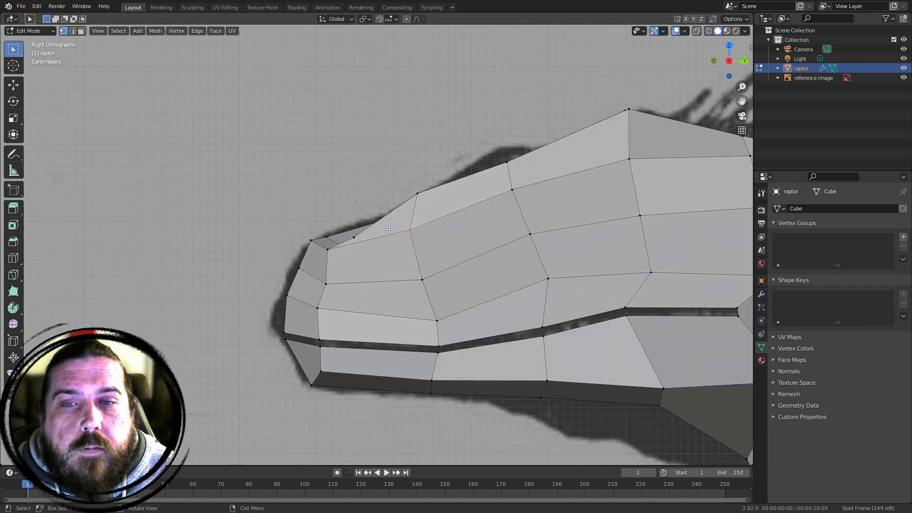
# Raise the three middle faces on top of the head, between the brow ridges, about 0.02 m along the Z axis
pyautogui.moveTo(390, 229); pyautogui.dragTo(427, 266, button='middle')
pyautogui.scroll(2, 422, 257)
pyautogui.press('KP_3')
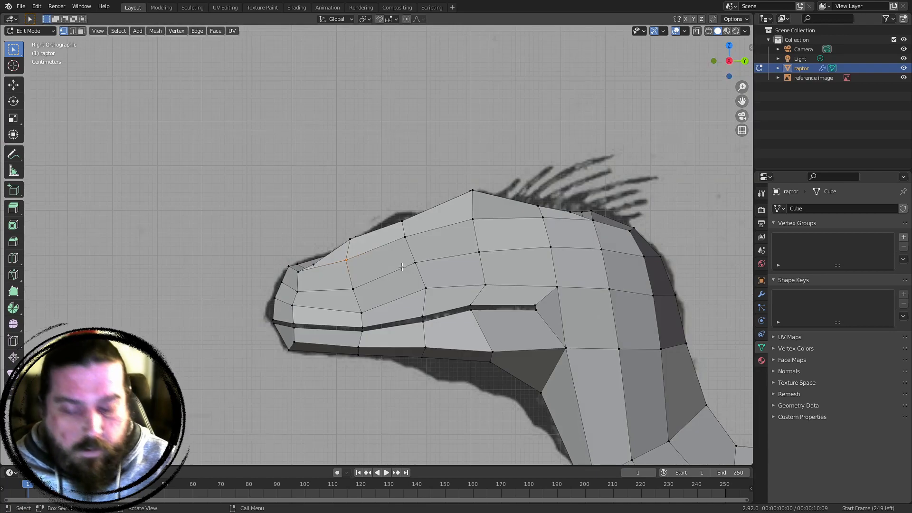
pyautogui.moveTo(367, 247); pyautogui.dragTo(354, 307, button='middle')
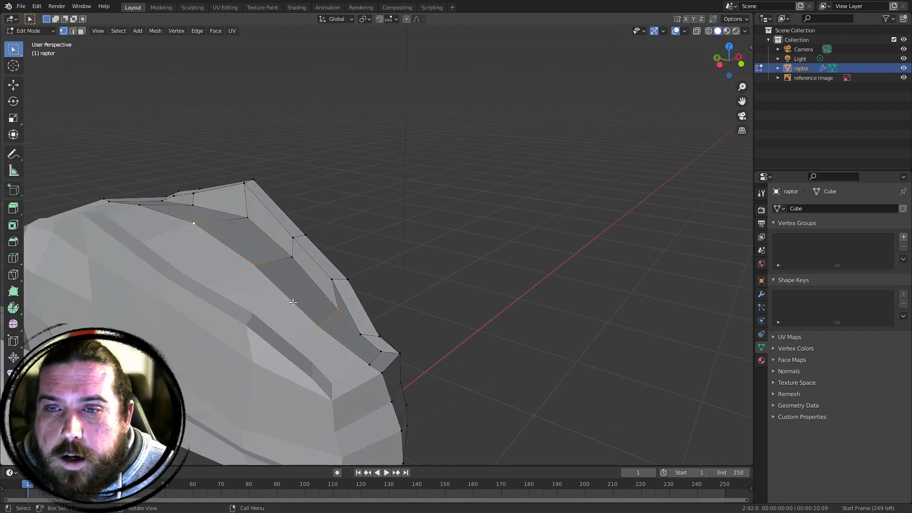
pyautogui.moveTo(254, 232); pyautogui.dragTo(258, 244, button='middle')
pyautogui.press('3')
pyautogui.click(289, 274)
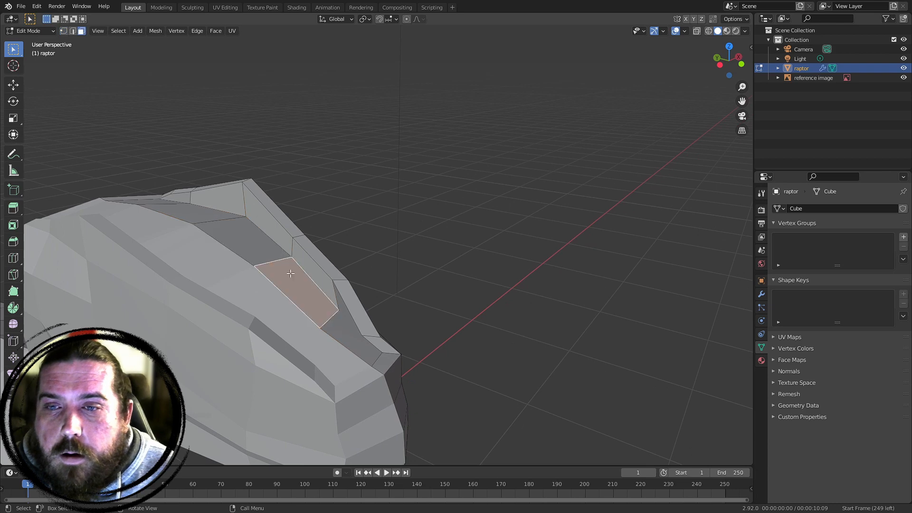
pyautogui.keyDown('shift'); pyautogui.click(247, 244); pyautogui.keyUp('shift')
pyautogui.keyDown('shift'); pyautogui.click(198, 211); pyautogui.keyUp('shift')
pyautogui.press('g')
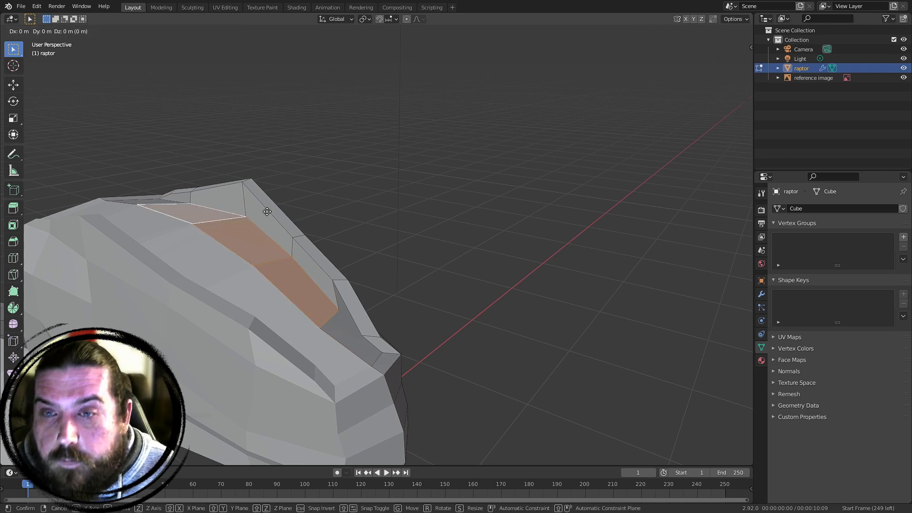
pyautogui.press('z')
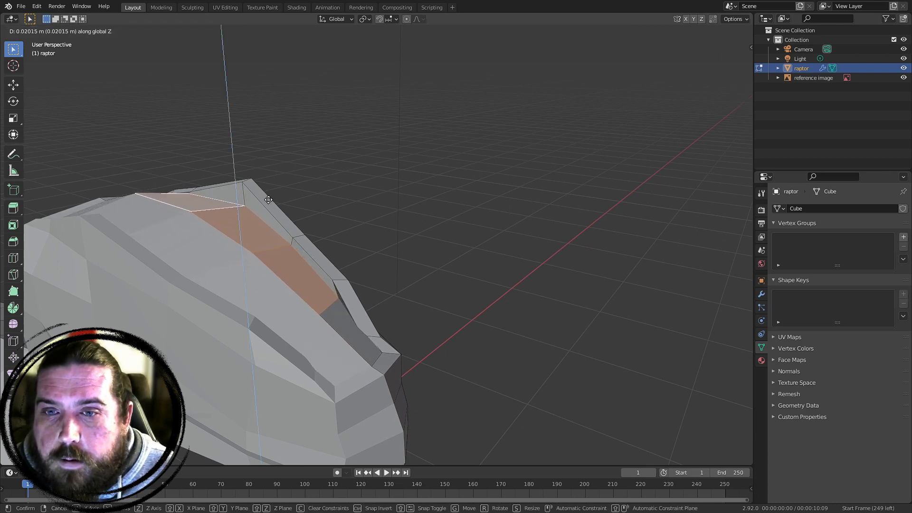
pyautogui.click(268, 197)
# Select the four faces along the top of the brow ridge and move them about 0.022 m outward along the X axis
pyautogui.moveTo(268, 196); pyautogui.dragTo(366, 267, button='middle')
pyautogui.click(338, 268)
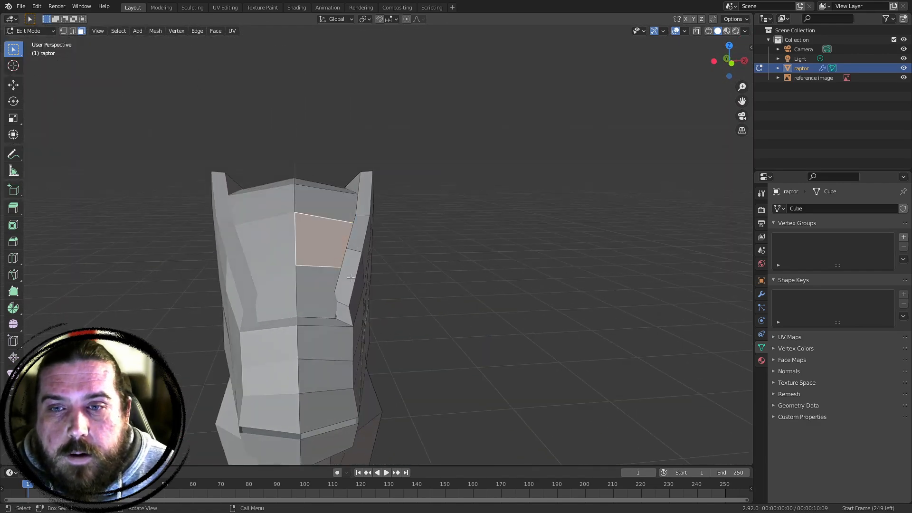
pyautogui.click(351, 278)
pyautogui.keyDown('shift'); pyautogui.click(362, 213); pyautogui.keyUp('shift')
pyautogui.moveTo(371, 168); pyautogui.dragTo(364, 209, button='middle')
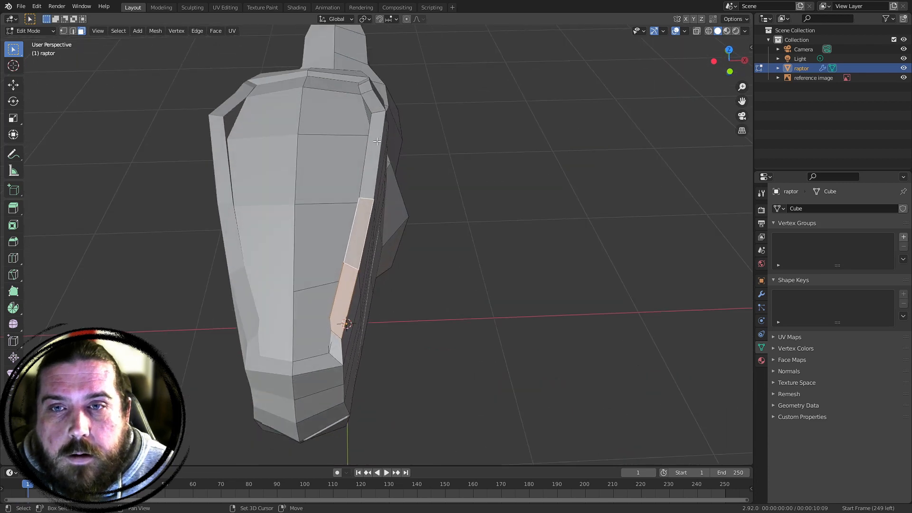
pyautogui.keyDown('shift'); pyautogui.click(378, 122); pyautogui.keyUp('shift')
pyautogui.keyDown('shift'); pyautogui.click(377, 102); pyautogui.keyUp('shift')
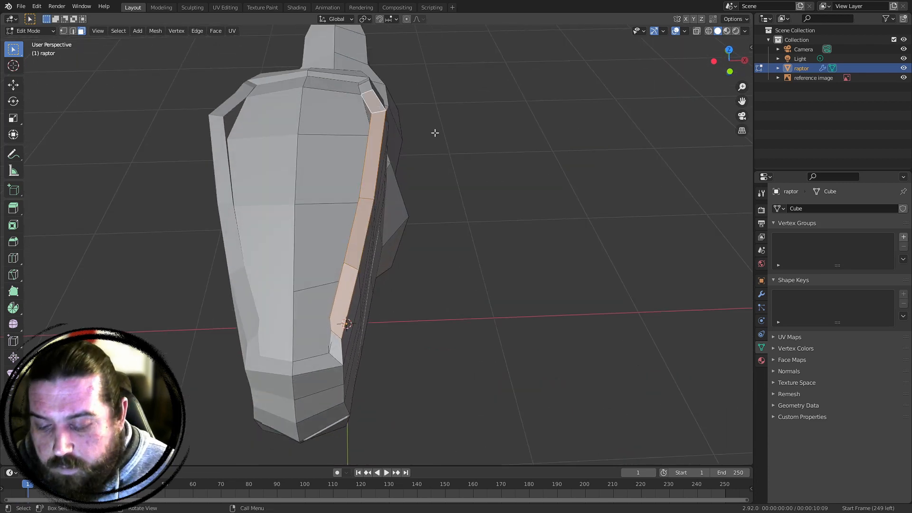
pyautogui.press('g')
pyautogui.press('x')
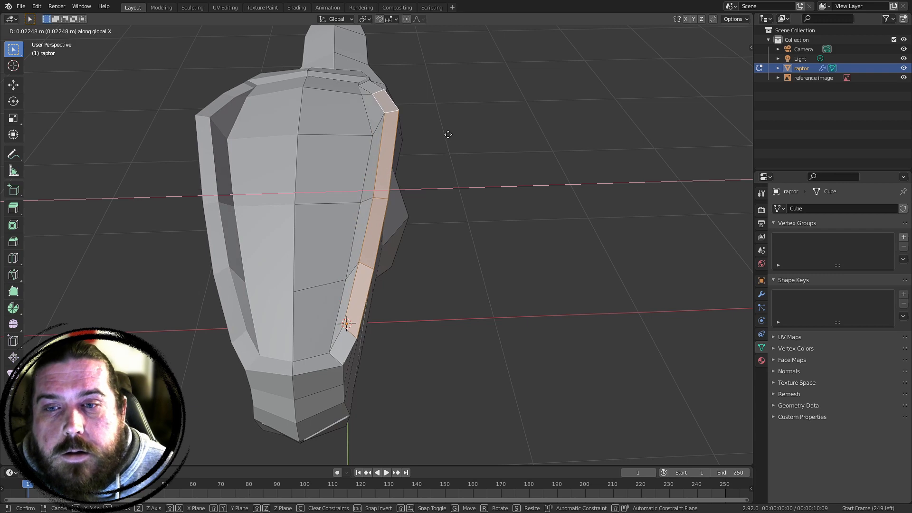
pyautogui.click(449, 135)
# Try rotating the ridge-top faces about 17° outward as seen from the snout, and undo the rotation
pyautogui.moveTo(449, 136); pyautogui.dragTo(419, 219, button='middle')
pyautogui.press('r')
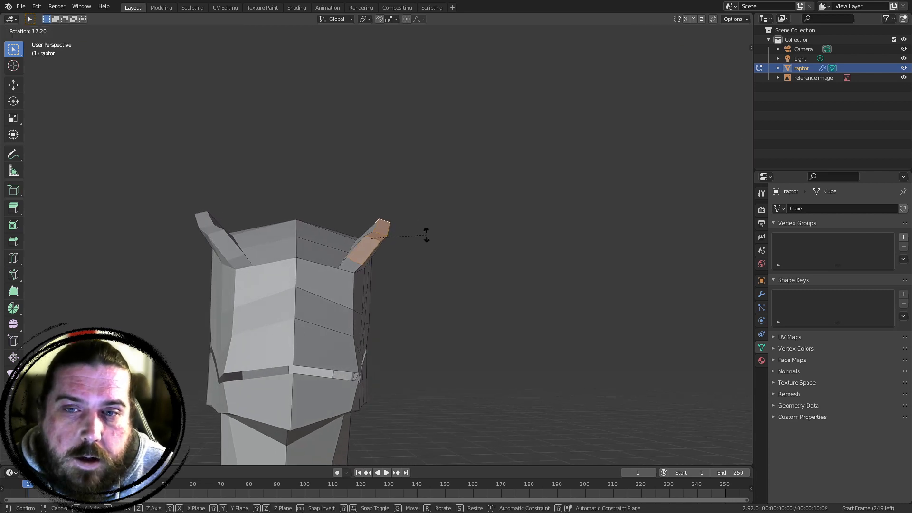
pyautogui.click(429, 234)
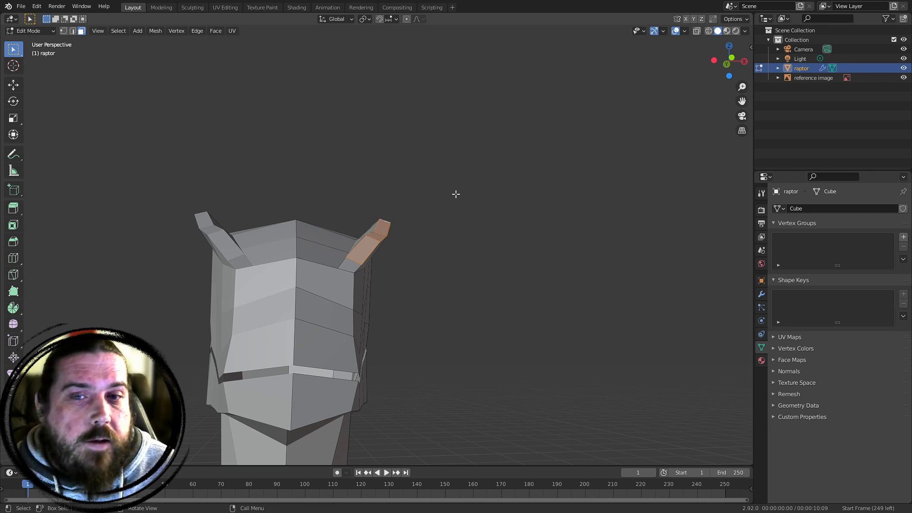
pyautogui.scroll(2, 373, 227)
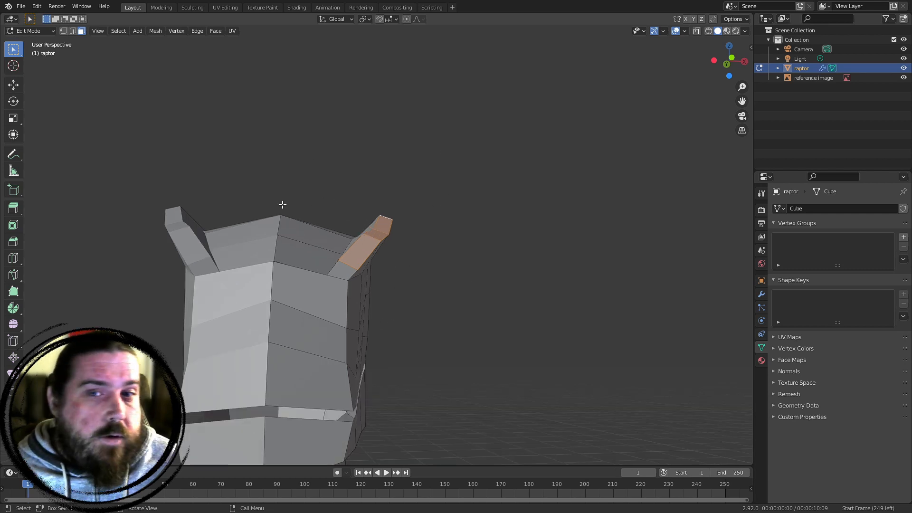
pyautogui.hotkey('ctrl', 'z')
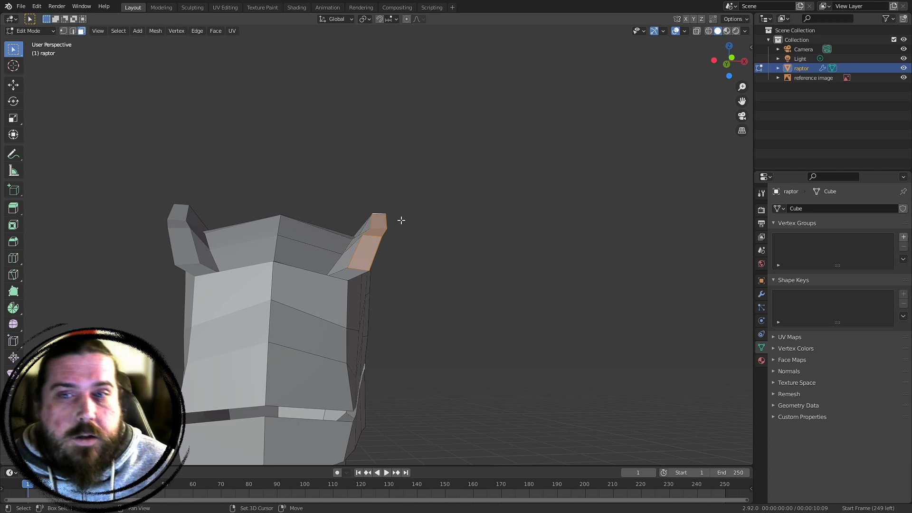
# Rotate the ridge-top faces so the brow ridge leans outward when viewed from slightly below the front of the snout
pyautogui.moveTo(402, 221); pyautogui.dragTo(416, 284, button='middle')
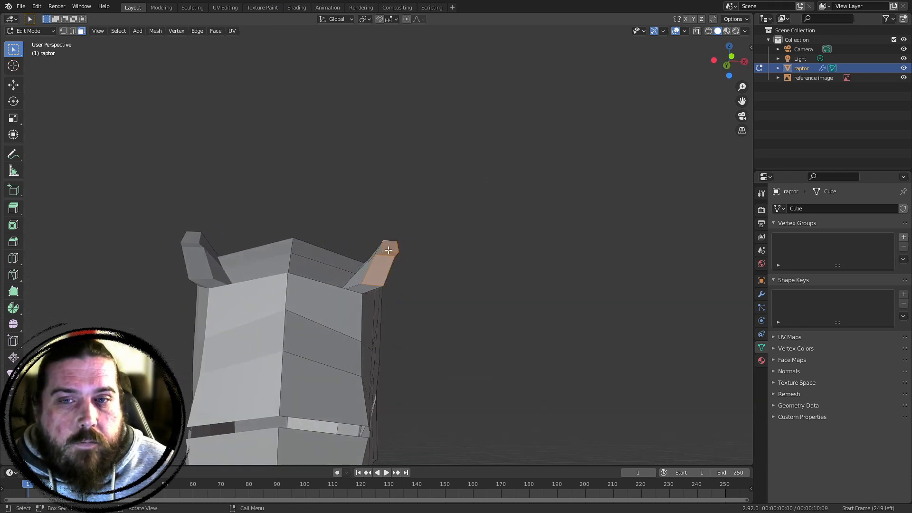
pyautogui.moveTo(425, 247); pyautogui.dragTo(456, 214, button='middle')
pyautogui.press('r')
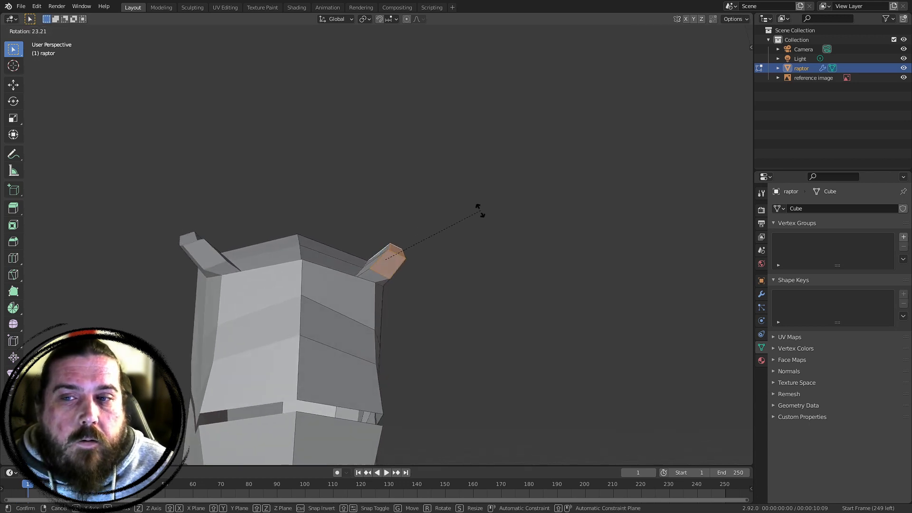
pyautogui.click(490, 223)
pyautogui.click(458, 216)
# Widen the narrow face strip behind the brow ridge by moving its front edge forward across the top of the head
pyautogui.moveTo(479, 137); pyautogui.dragTo(520, 198, button='middle')
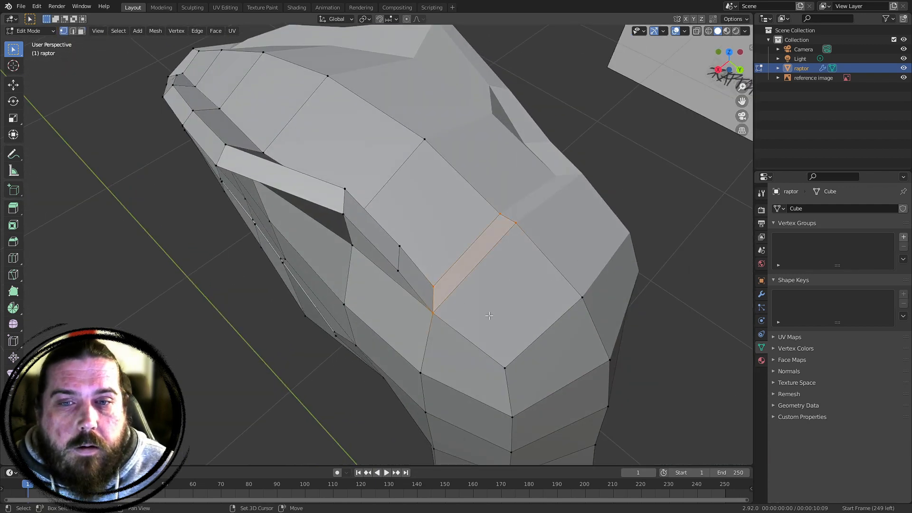
pyautogui.moveTo(489, 315); pyautogui.dragTo(327, 262, button='middle')
pyautogui.press('q')
pyautogui.click(519, 169)
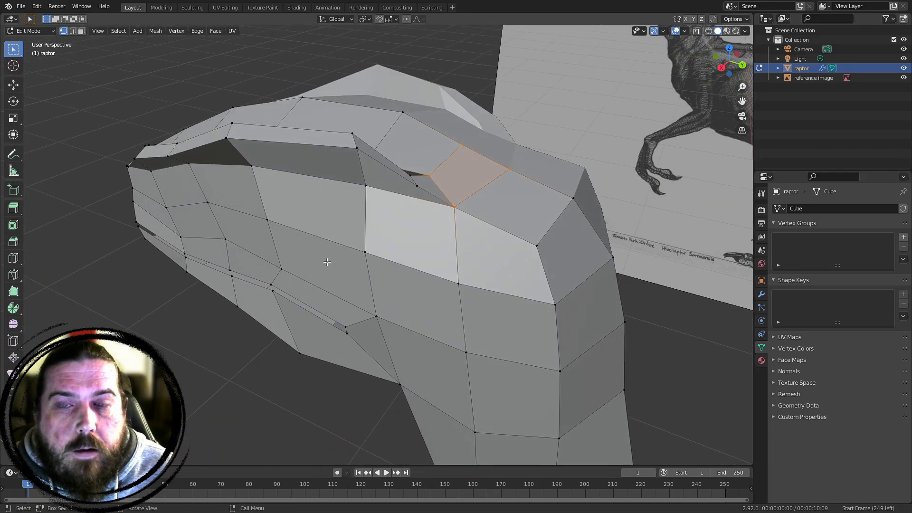
pyautogui.click(475, 151)
# Reposition the vertex at the rear end of the brow ridge to smooth its transition into the top of the head
pyautogui.moveTo(470, 176); pyautogui.dragTo(430, 128, button='middle')
pyautogui.click(406, 223)
pyautogui.press('g')
pyautogui.click(419, 182)
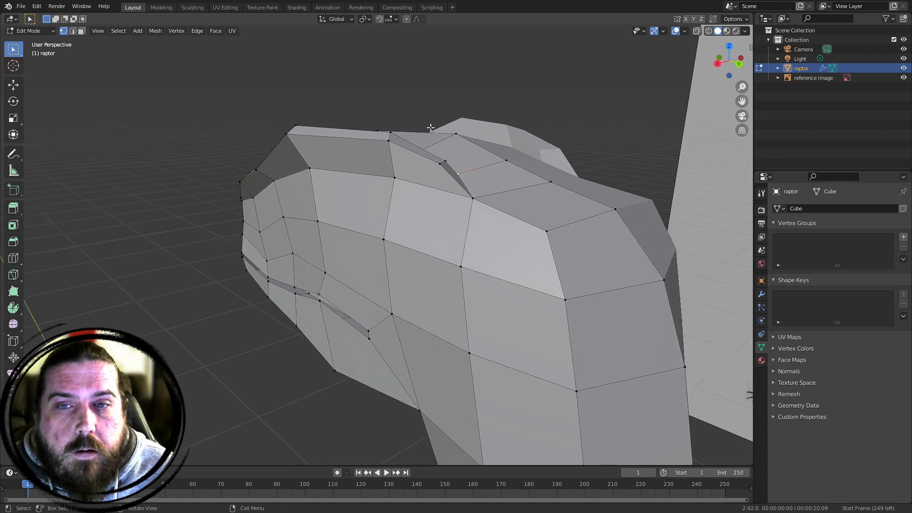
pyautogui.moveTo(444, 164); pyautogui.dragTo(462, 172, button='middle')
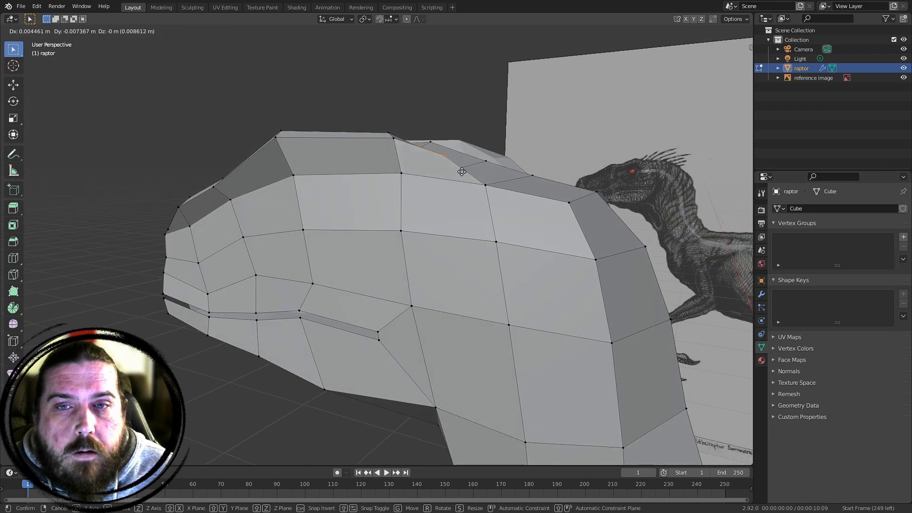
# Reposition the vertices along the raised brow and snout ridge on top of the raptor's head
pyautogui.moveTo(437, 141); pyautogui.dragTo(426, 141, button='middle')
pyautogui.moveTo(364, 110); pyautogui.dragTo(403, 149)
pyautogui.press('g')
pyautogui.click(405, 153)
pyautogui.moveTo(212, 100); pyautogui.dragTo(326, 145)
pyautogui.press('g')
pyautogui.moveTo(274, 146); pyautogui.dragTo(308, 249, button='middle')
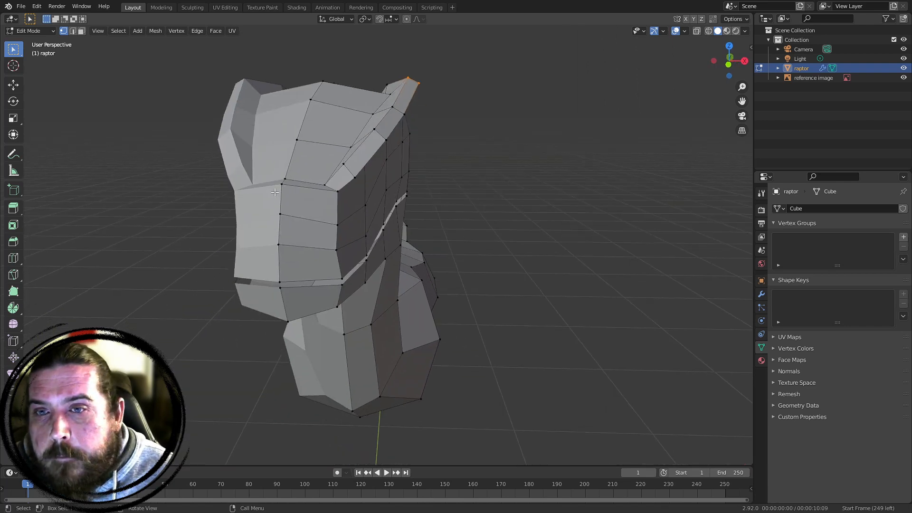
# In the right-side wireframe view, move the upper front snout vertex outward onto the reference image's nose outline
pyautogui.press('KP_3')
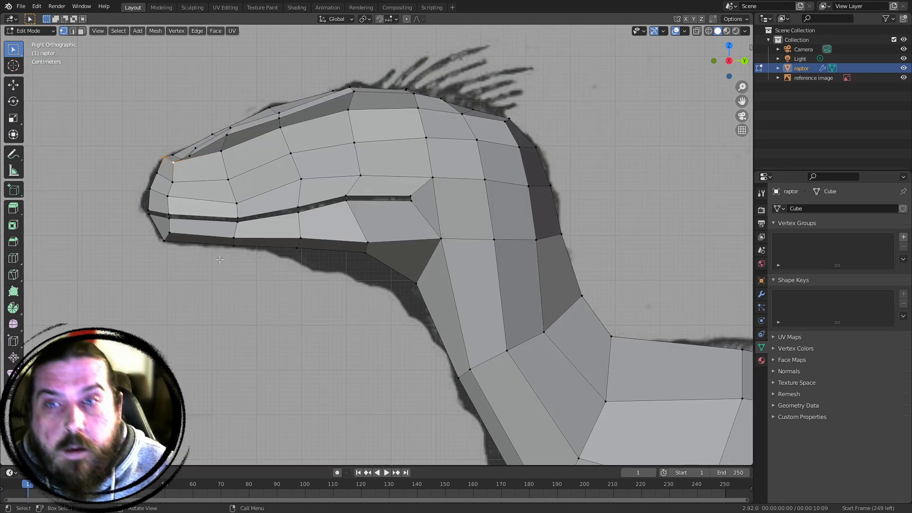
pyautogui.keyDown('shift'); pyautogui.moveTo(144, 193); pyautogui.dragTo(308, 211, button='middle'); pyautogui.keyUp('shift')
pyautogui.scroll(3, 309, 211)
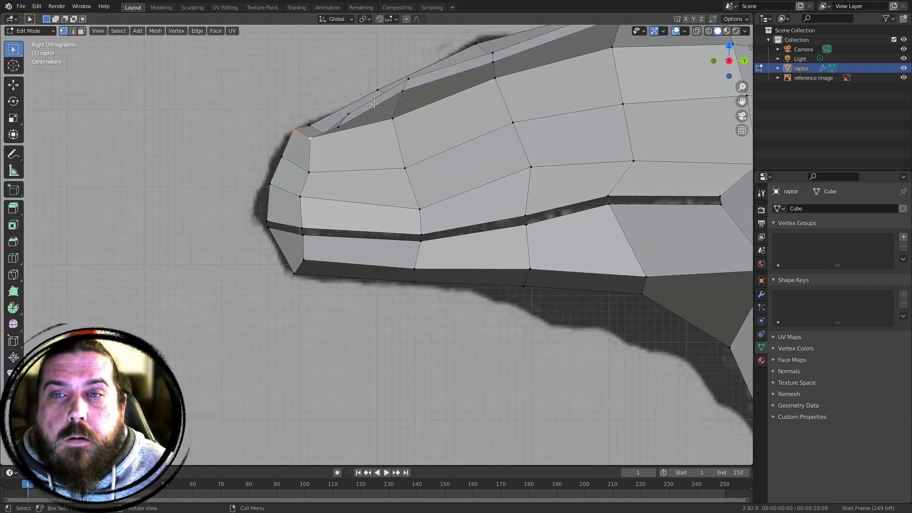
pyautogui.keyDown('shift'); pyautogui.moveTo(374, 104); pyautogui.dragTo(470, 177, button='middle'); pyautogui.keyUp('shift')
pyautogui.scroll(2, 432, 251)
pyautogui.scroll(-6, 428, 218)
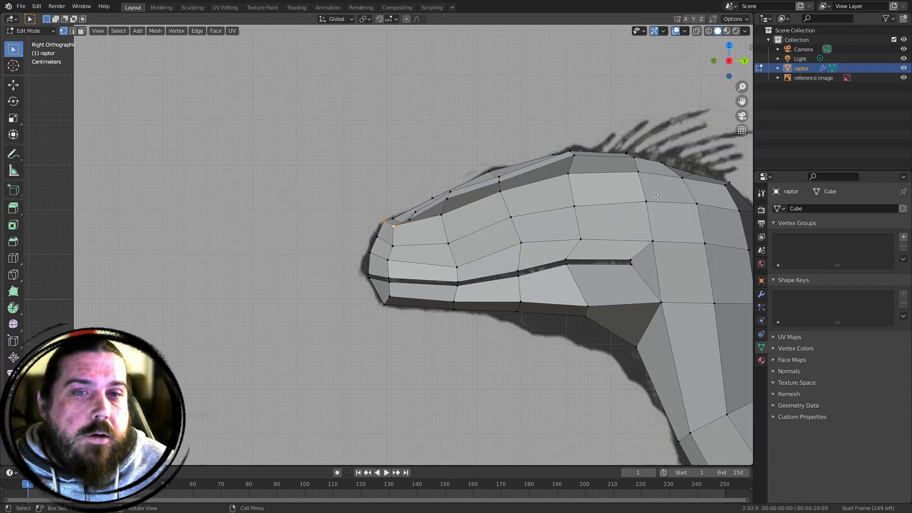
pyautogui.scroll(7, 423, 214)
pyautogui.press('z')
pyautogui.click(312, 210)
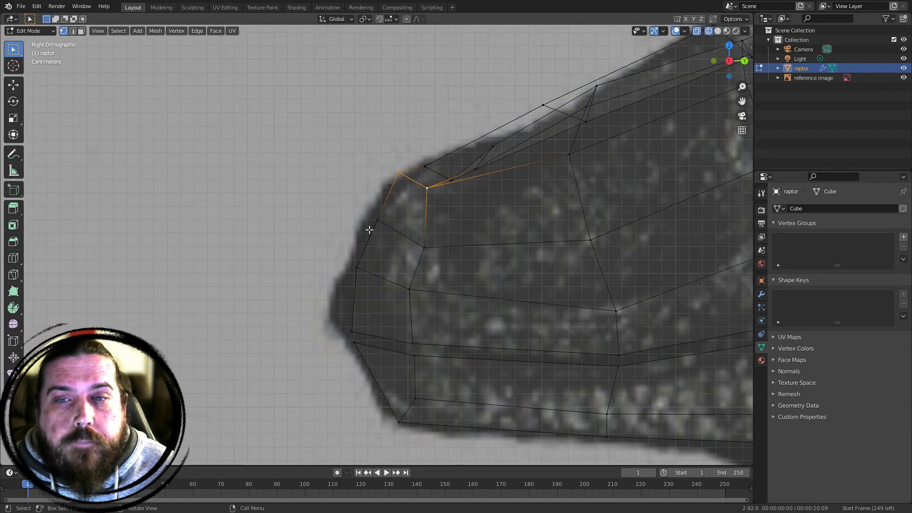
pyautogui.click(378, 219)
pyautogui.press('g')
pyautogui.click(363, 222)
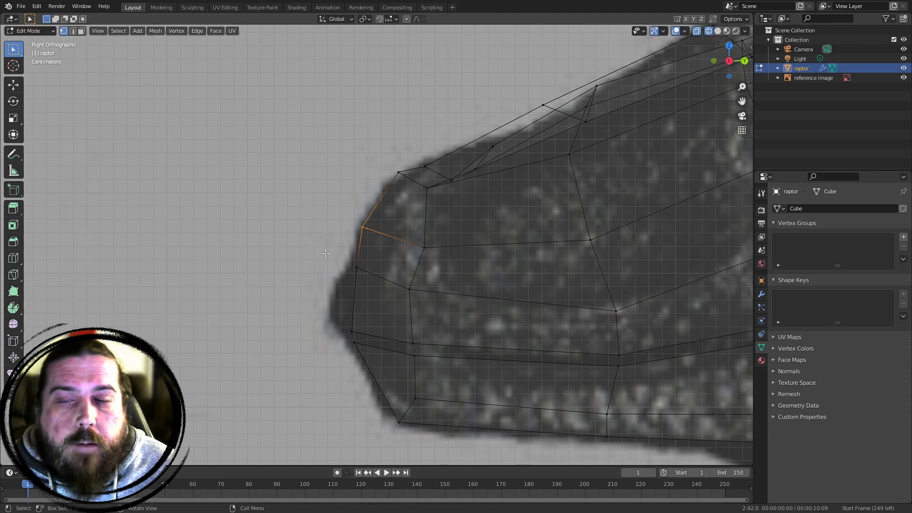
# Move the next vertices down the front of the snout to fit the nose shape in the reference
pyautogui.moveTo(347, 255); pyautogui.dragTo(418, 293)
pyautogui.press('g')
pyautogui.click(369, 288)
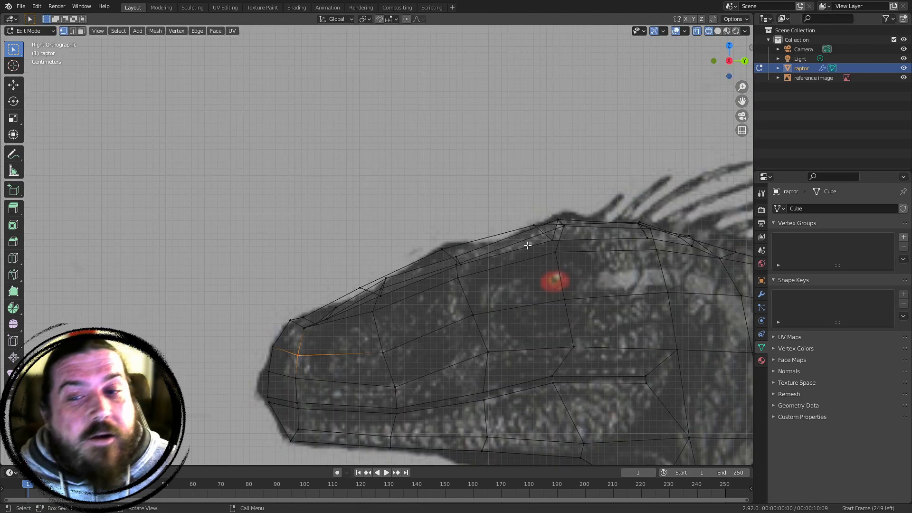
pyautogui.scroll(-1, 549, 274)
pyautogui.keyDown('shift'); pyautogui.moveTo(477, 332); pyautogui.dragTo(490, 273, button='middle'); pyautogui.keyUp('shift')
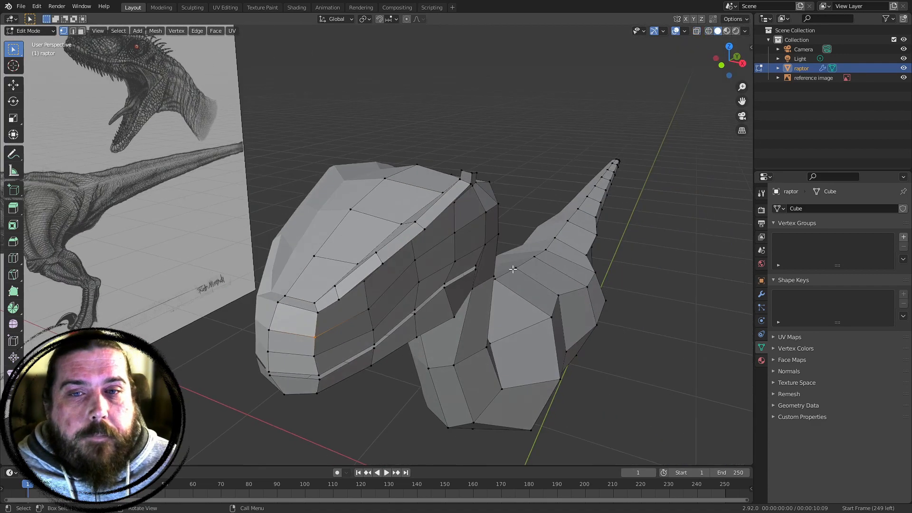
pyautogui.scroll(1, 525, 290)
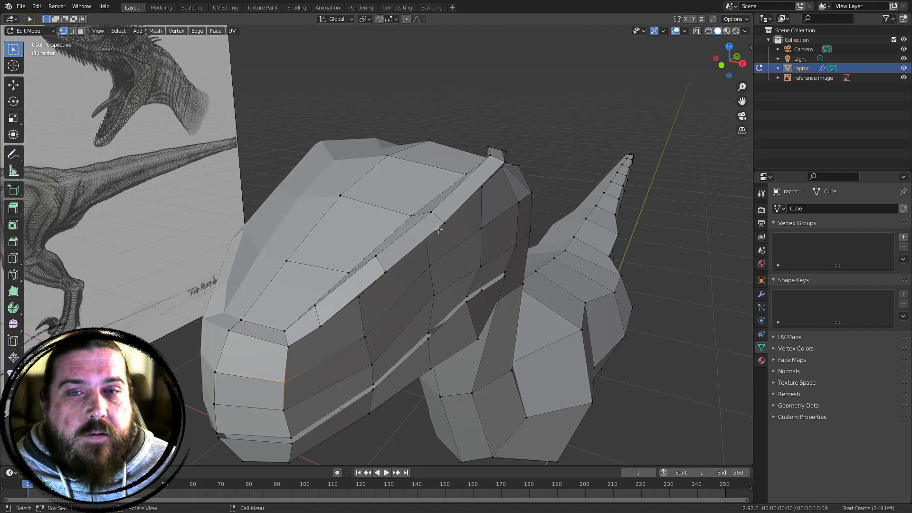
pyautogui.scroll(1, 525, 290)
pyautogui.moveTo(525, 289)
pyautogui.mouseDown(button='middle')
pyautogui.moveTo(507, 315)
pyautogui.moveTo(485, 271)
pyautogui.moveTo(539, 287)
pyautogui.mouseUp(button='middle')
pyautogui.click(569, 262)
pyautogui.keyDown('shift'); pyautogui.click(474, 198); pyautogui.keyUp('shift')
pyautogui.moveTo(569, 251); pyautogui.dragTo(554, 224, button='middle')
pyautogui.press('s')
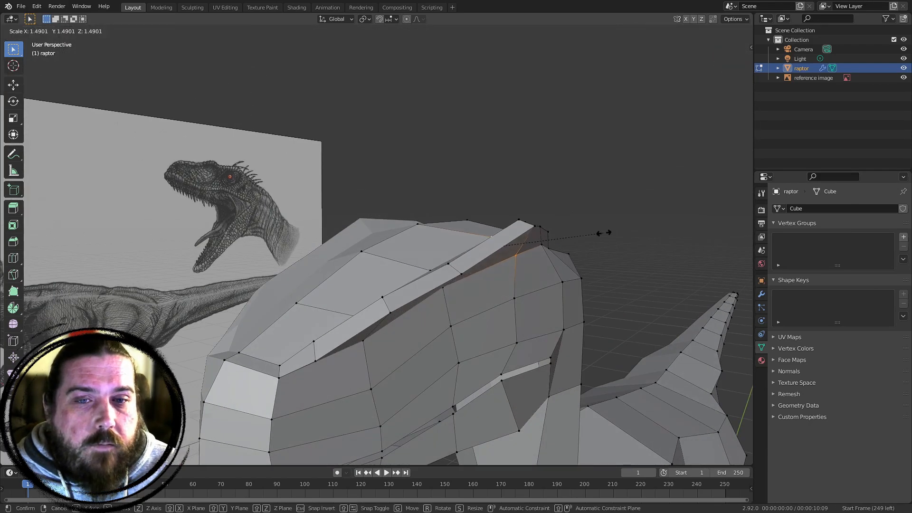
pyautogui.rightClick(464, 272)
# In solid perspective view, reposition the side vertex directly beneath the brow ridge
pyautogui.moveTo(465, 272); pyautogui.dragTo(477, 276, button='middle')
pyautogui.moveTo(456, 314); pyautogui.dragTo(480, 303, button='middle')
pyautogui.click(453, 297)
pyautogui.press('g')
pyautogui.click(490, 310)
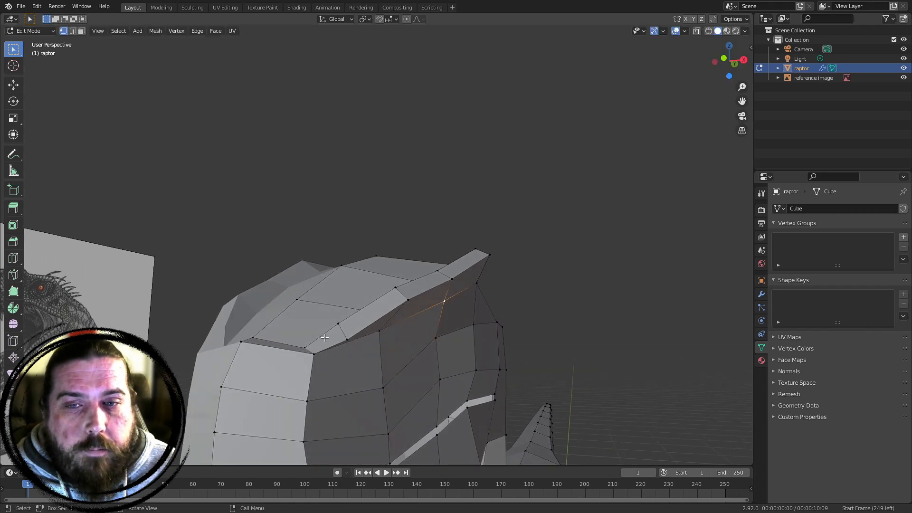
# Adjust the side vertices under the snout ridge ahead of the brow to smooth the face's contour
pyautogui.press('g')
pyautogui.click(383, 328)
pyautogui.moveTo(383, 328); pyautogui.dragTo(368, 314, button='middle')
pyautogui.press('g')
pyautogui.click(378, 325)
# Move the upper side vertex behind the brow peak to even out the back of the eye area
pyautogui.moveTo(491, 275); pyautogui.dragTo(418, 255, button='middle')
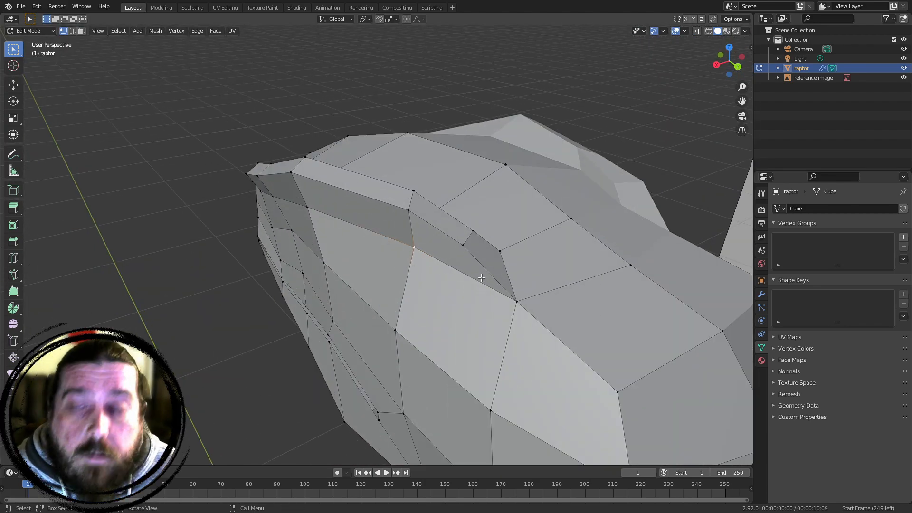
pyautogui.moveTo(523, 224); pyautogui.dragTo(459, 296, button='middle')
pyautogui.press('g')
pyautogui.click(480, 264)
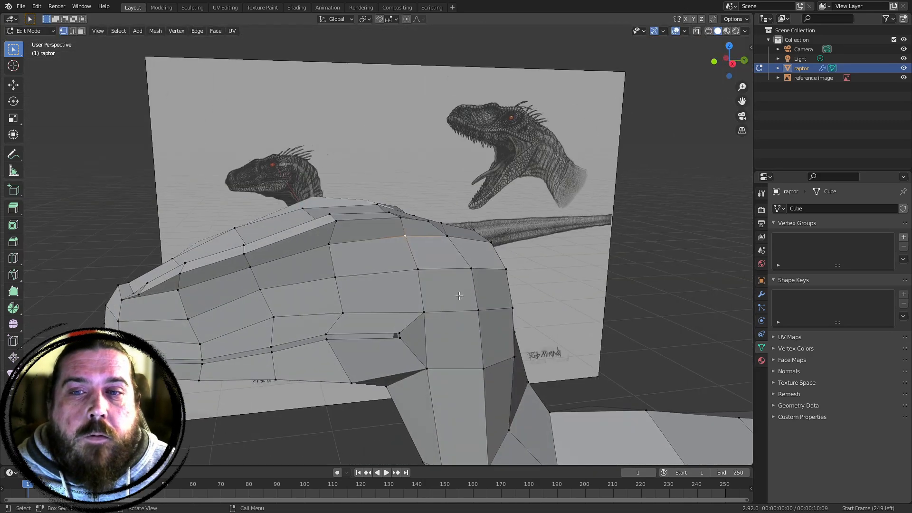
# Reposition the ridge vertex on the head's top profile just ahead of the brow peak
pyautogui.moveTo(366, 302); pyautogui.dragTo(415, 293, button='middle')
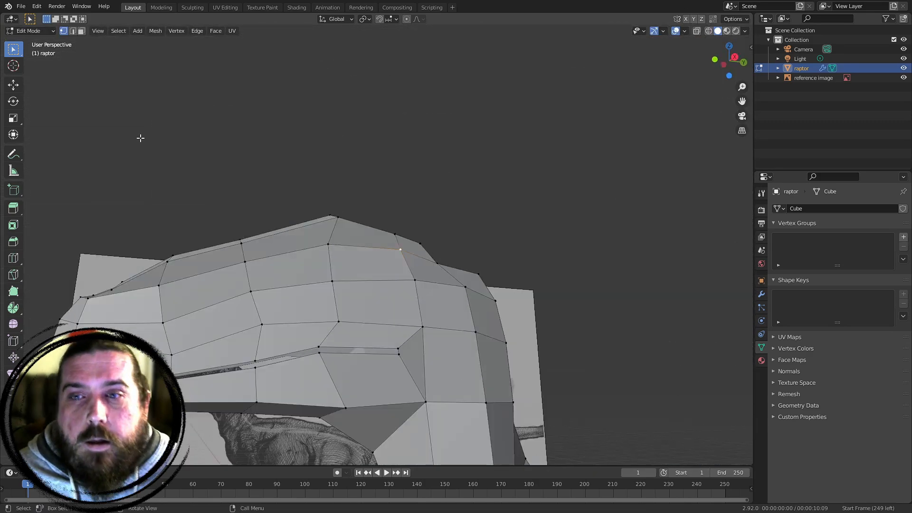
pyautogui.moveTo(185, 231); pyautogui.dragTo(245, 248)
pyautogui.press('g')
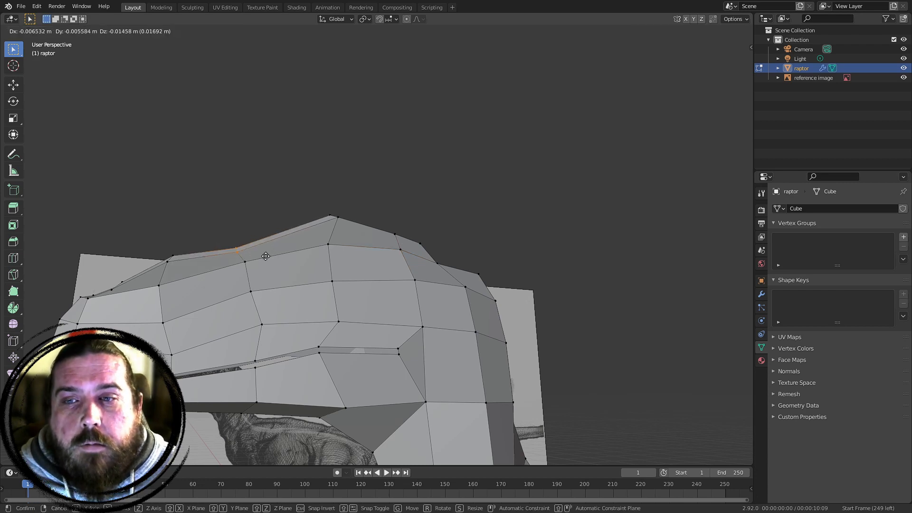
pyautogui.click(236, 198)
pyautogui.moveTo(236, 198); pyautogui.dragTo(556, 257, button='middle')
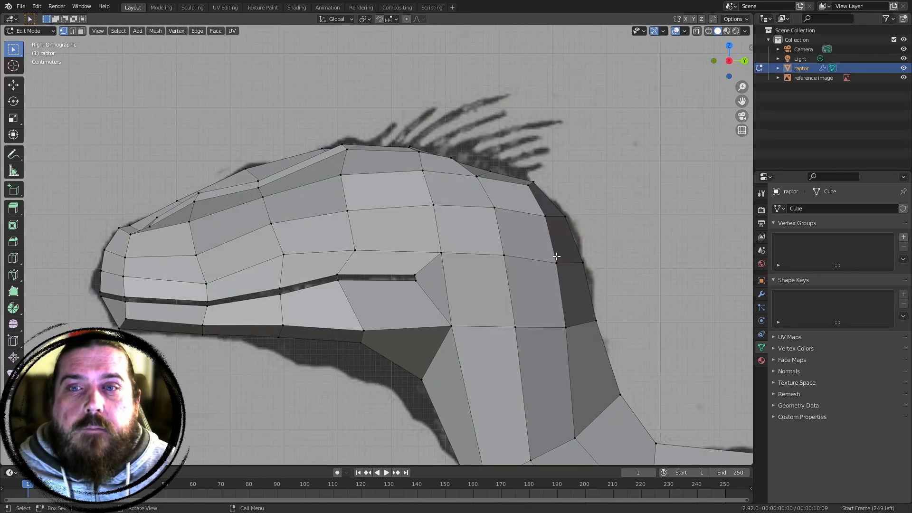
# In the right-side wireframe view, move the vertex just above the eye upward to clear the eye area
pyautogui.hotkey('shift', 'z')
pyautogui.scroll(4, 433, 253)
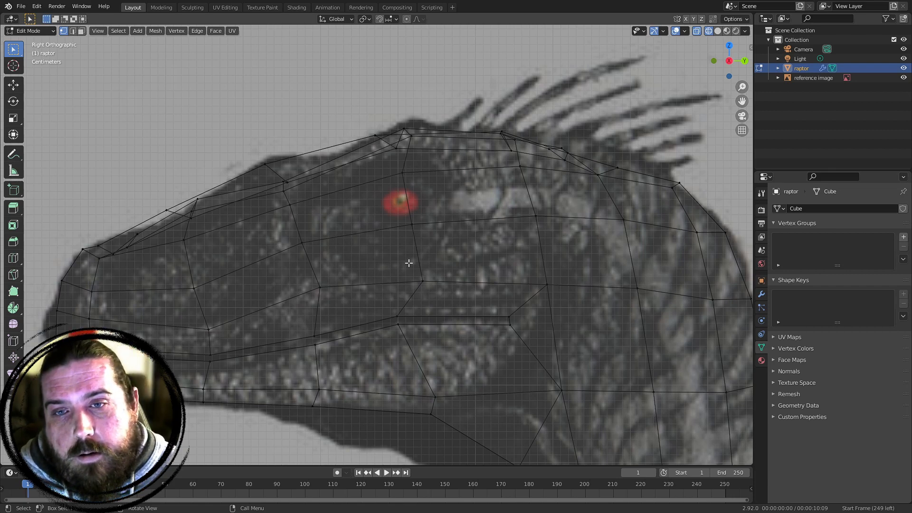
pyautogui.scroll(2, 433, 190)
pyautogui.click(417, 141)
pyautogui.press('g')
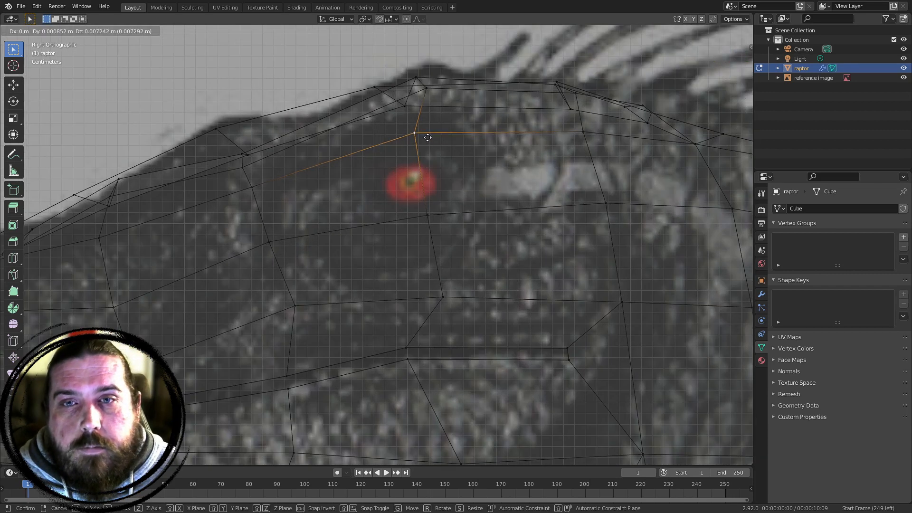
pyautogui.click(427, 136)
# Move the cheek vertex between the eye and the mouth slightly forward and down, and select the vertex just below the eye
pyautogui.keyDown('shift'); pyautogui.moveTo(465, 255); pyautogui.dragTo(457, 186, button='middle'); pyautogui.keyUp('shift')
pyautogui.click(443, 232)
pyautogui.press('g')
pyautogui.click(436, 236)
pyautogui.click(423, 143)
pyautogui.scroll(-1, 442, 114)
pyautogui.keyDown('shift'); pyautogui.moveTo(445, 109); pyautogui.dragTo(450, 172, button='middle'); pyautogui.keyUp('shift')
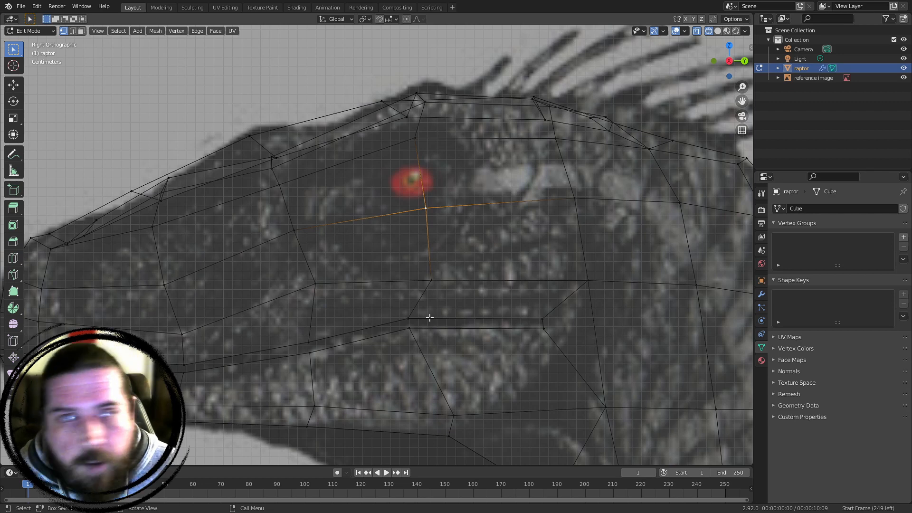
pyautogui.scroll(2, 372, 238)
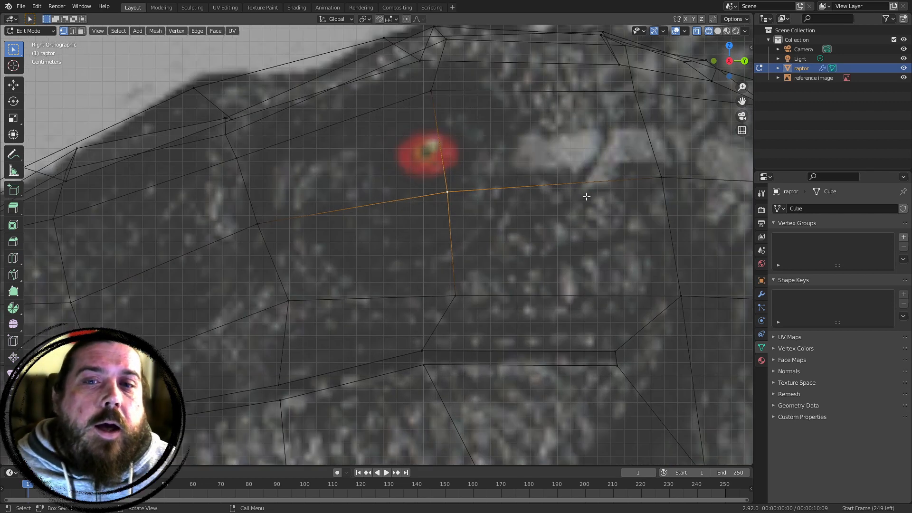
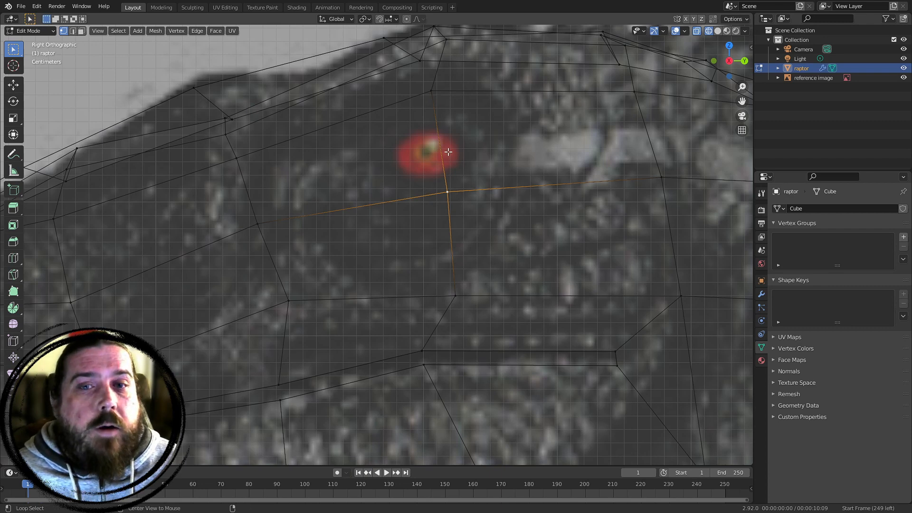
# Try sliding the vertical edge loop that runs through the eye to a position behind it
pyautogui.keyDown('alt'); pyautogui.click(450, 164); pyautogui.keyUp('alt')
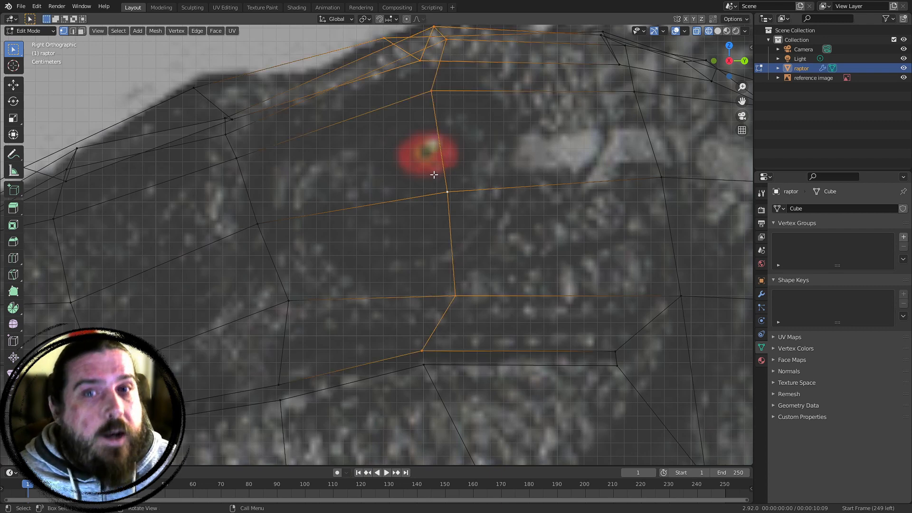
pyautogui.press('g')
pyautogui.press('g')
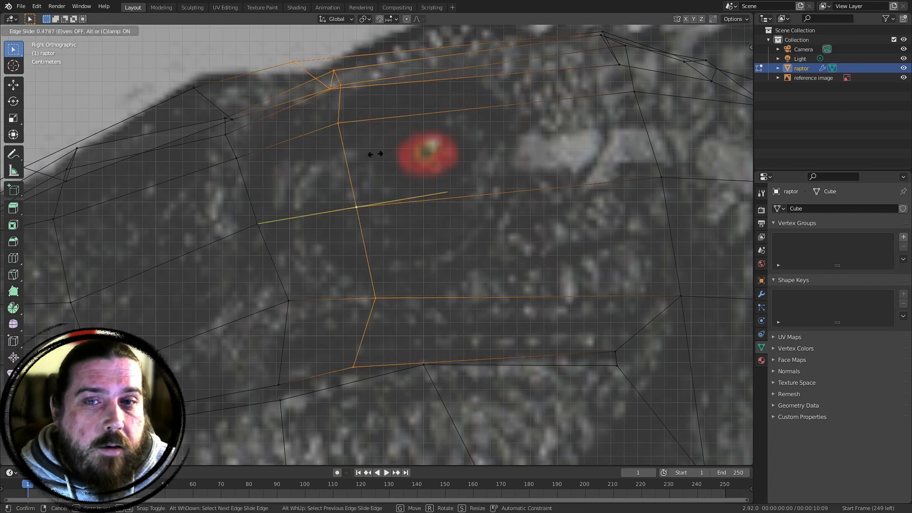
pyautogui.click(556, 149)
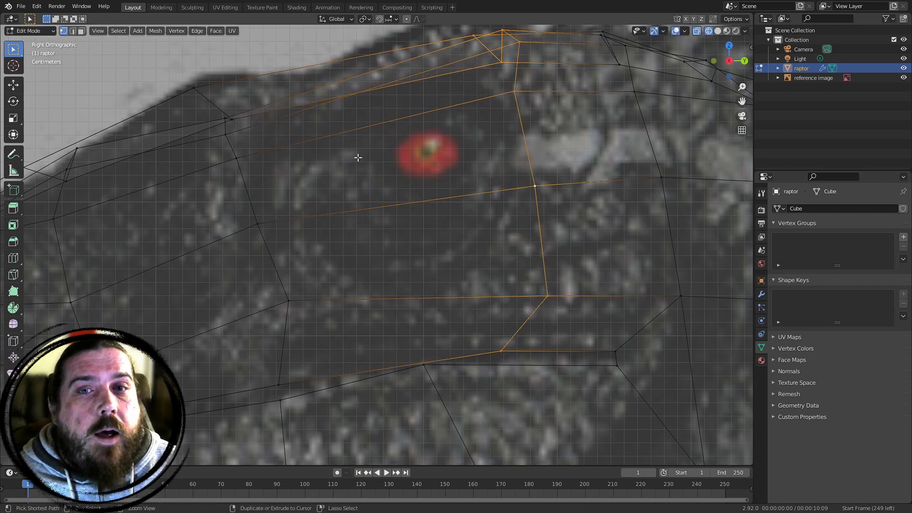
# Try adding a vertical loop cut in front of the eye, and undo both the cut and the previous loop slide
pyautogui.hotkey('ctrl', 'r')
pyautogui.click(361, 156)
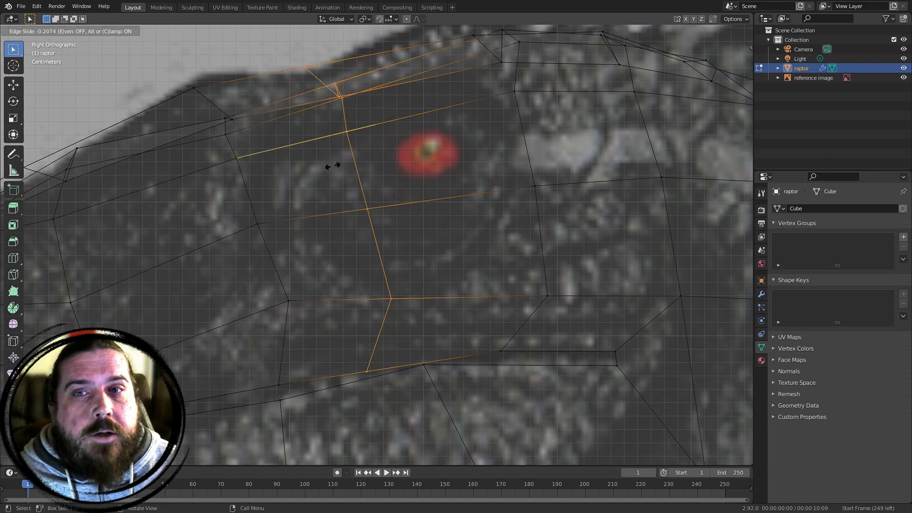
pyautogui.click(315, 173)
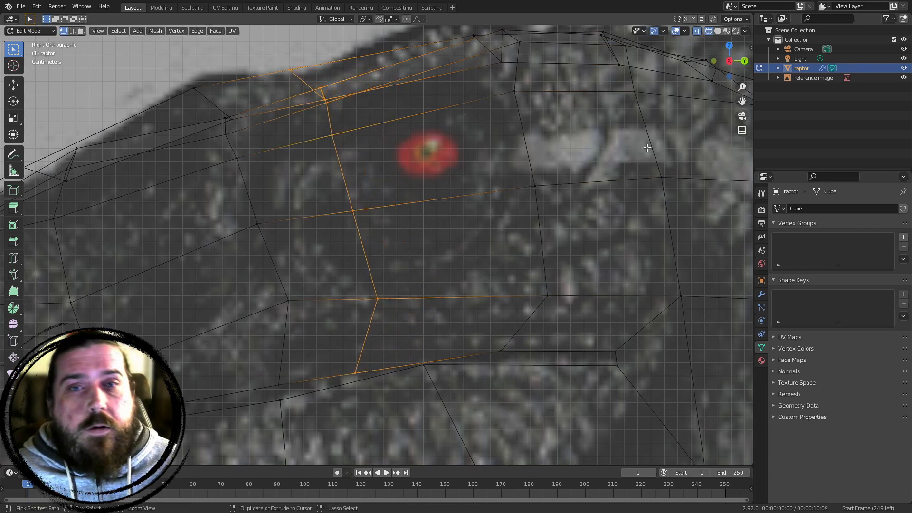
pyautogui.hotkey('ctrl', 'z')
pyautogui.hotkey('ctrl', 'z')
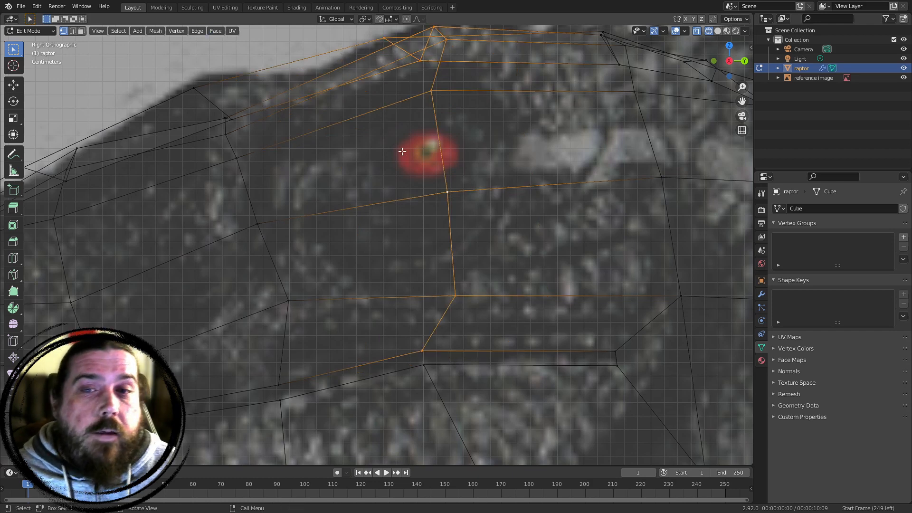
pyautogui.click(474, 217)
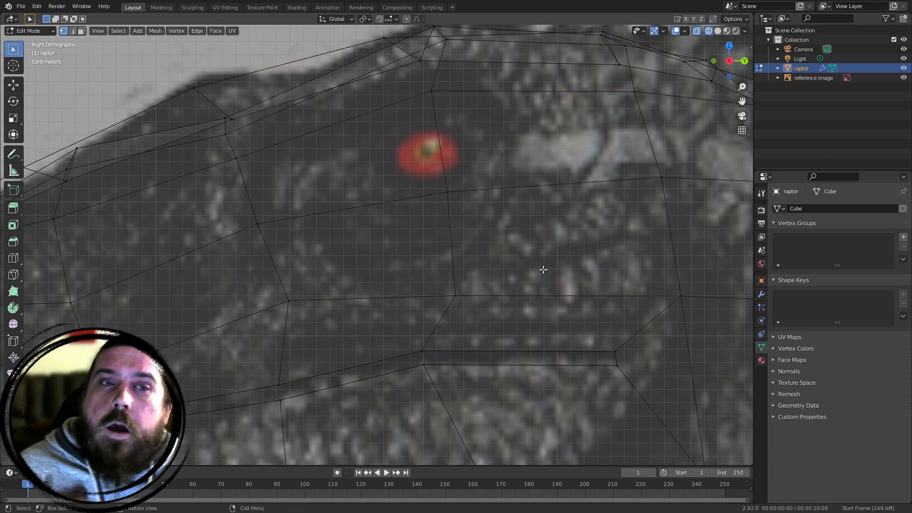
pyautogui.click(447, 194)
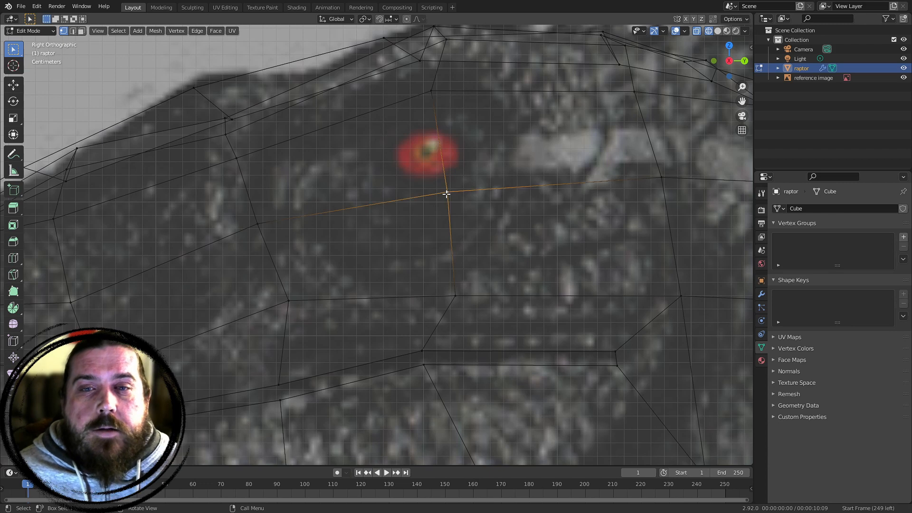
pyautogui.press('x')
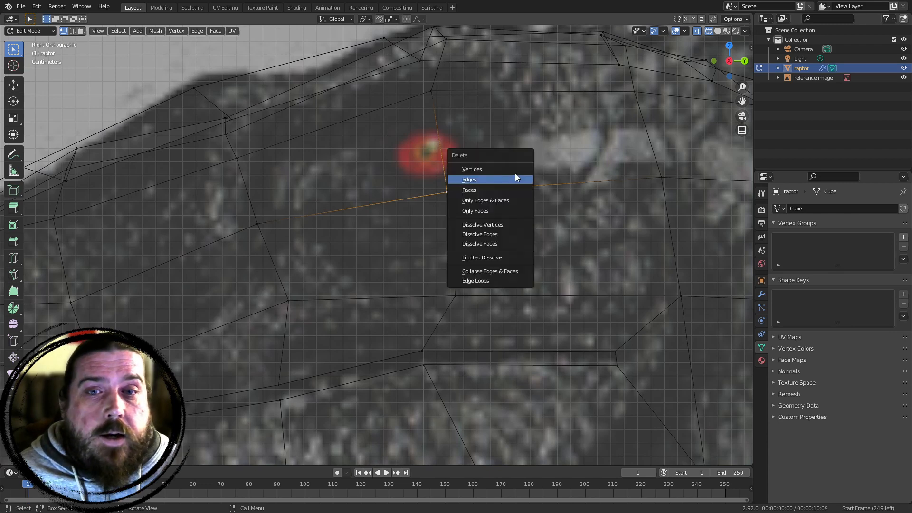
pyautogui.press('Escape')
# Add one centred vertical loop cut through the head faces directly behind the eye
pyautogui.hotkey('ctrl', 'r')
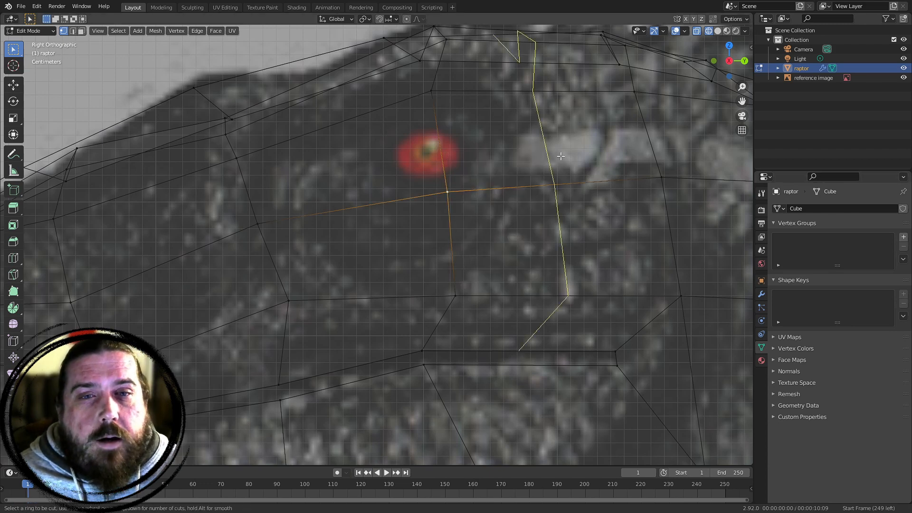
pyautogui.click(560, 156)
pyautogui.rightClick(316, 147)
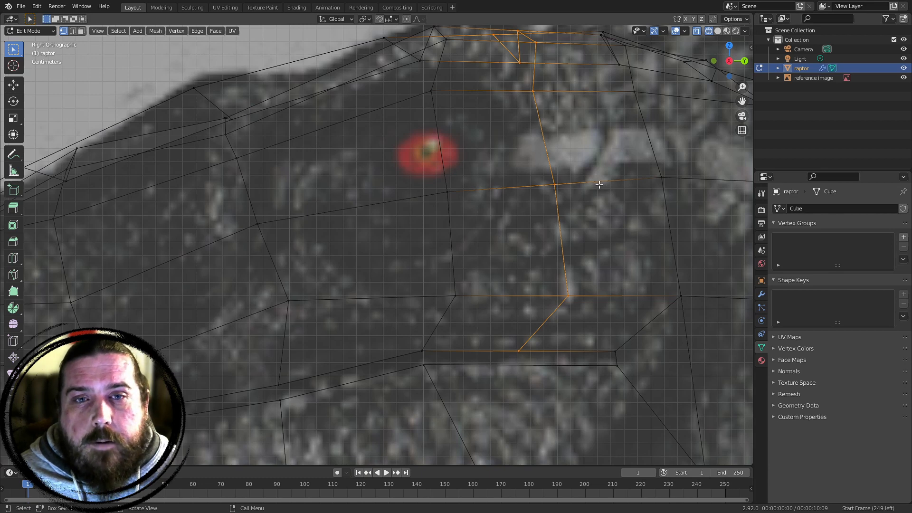
pyautogui.keyDown('shift'); pyautogui.moveTo(442, 144); pyautogui.dragTo(513, 184, button='middle'); pyautogui.keyUp('shift')
pyautogui.hotkey('ctrl', 'r')
pyautogui.rightClick(417, 234)
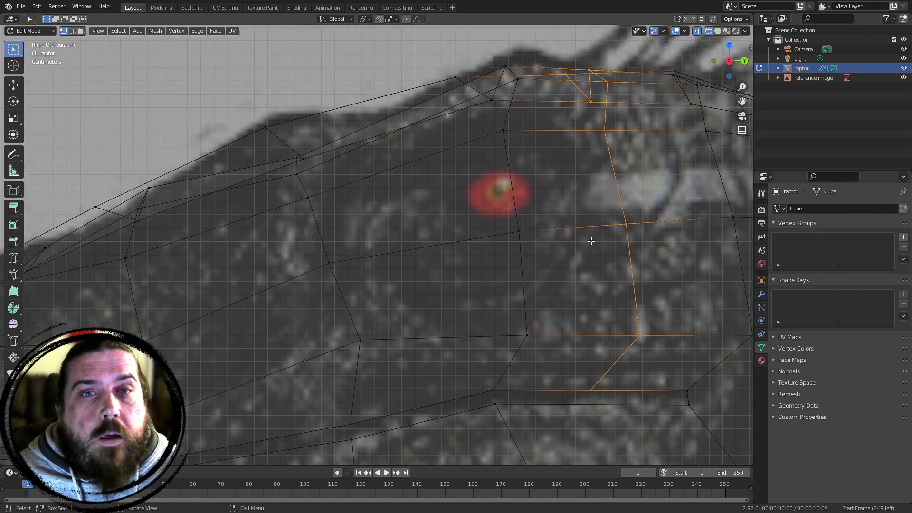
# Delete the vertex just below the eye, opening a hole in the mesh around the eye area
pyautogui.keyDown('shift'); pyautogui.moveTo(591, 241); pyautogui.dragTo(553, 212, button='middle'); pyautogui.keyUp('shift')
pyautogui.click(480, 202)
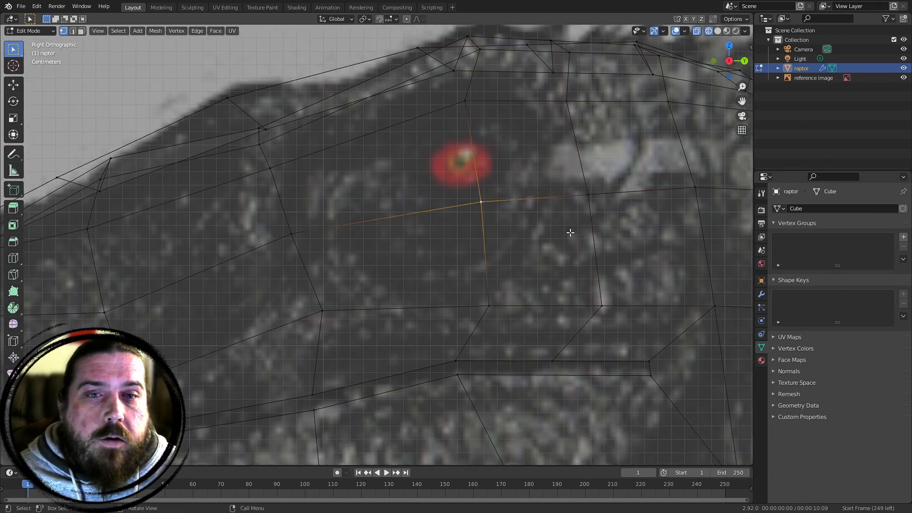
pyautogui.keyDown('shift'); pyautogui.moveTo(613, 235); pyautogui.dragTo(507, 196, button='middle'); pyautogui.keyUp('shift')
pyautogui.keyDown('shift'); pyautogui.moveTo(397, 84); pyautogui.dragTo(554, 141, button='middle'); pyautogui.keyUp('shift')
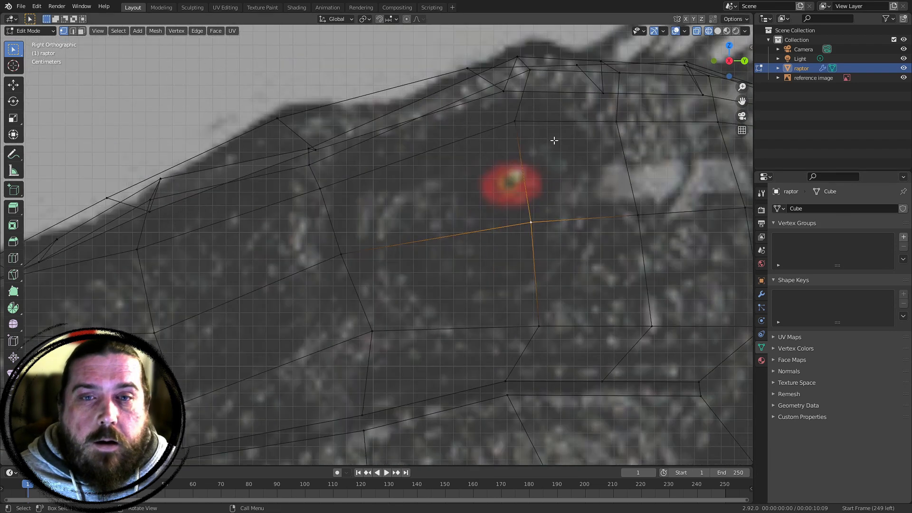
pyautogui.keyDown('shift'); pyautogui.moveTo(534, 223); pyautogui.dragTo(531, 217, button='middle'); pyautogui.keyUp('shift')
pyautogui.press('x')
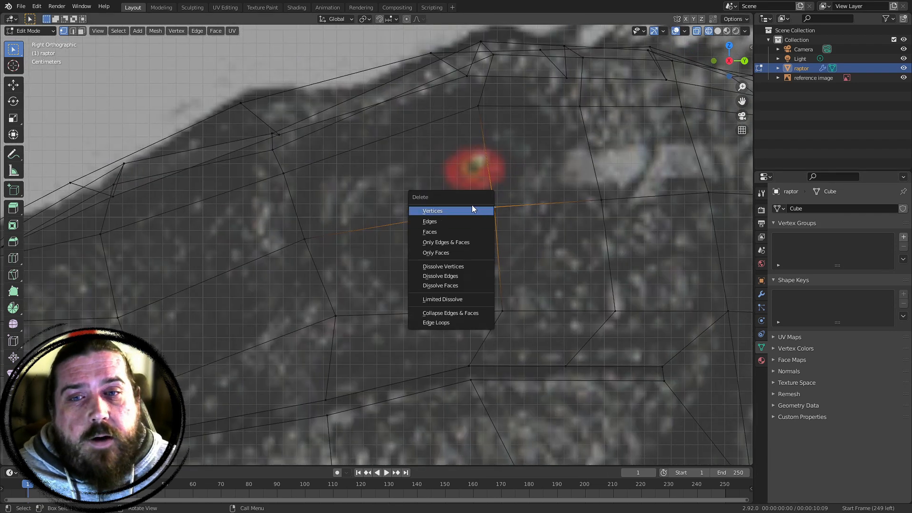
pyautogui.click(471, 210)
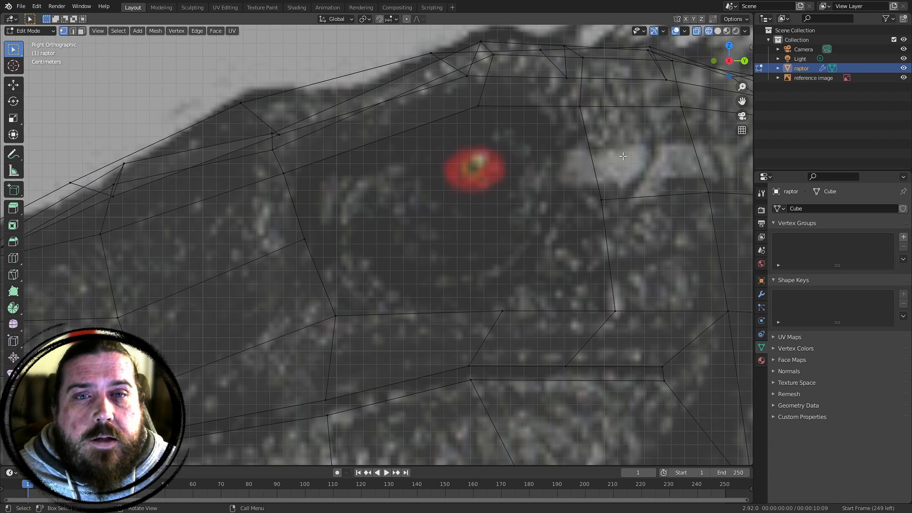
# Extrude the hole's boundary edge loop around the eye in place and scale the new loop inward
pyautogui.keyDown('alt'); pyautogui.click(581, 158); pyautogui.keyUp('alt')
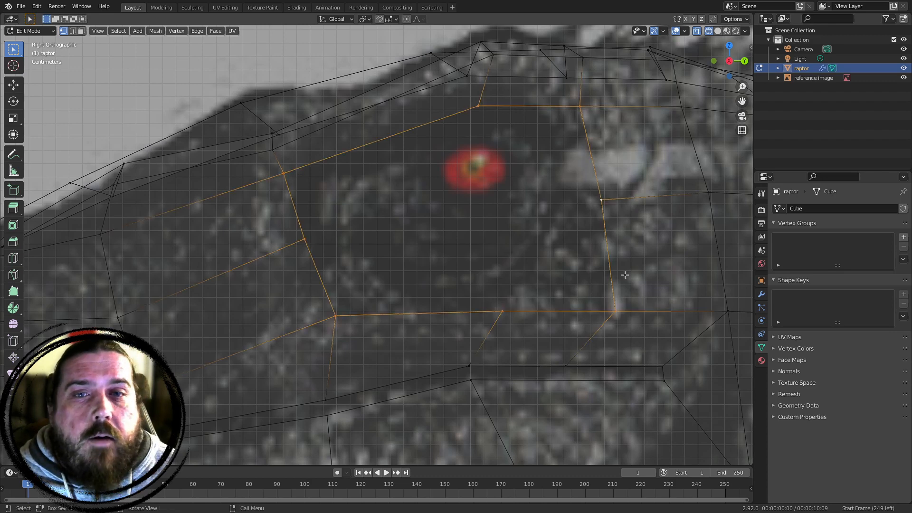
pyautogui.press('e')
pyautogui.rightClick(631, 228)
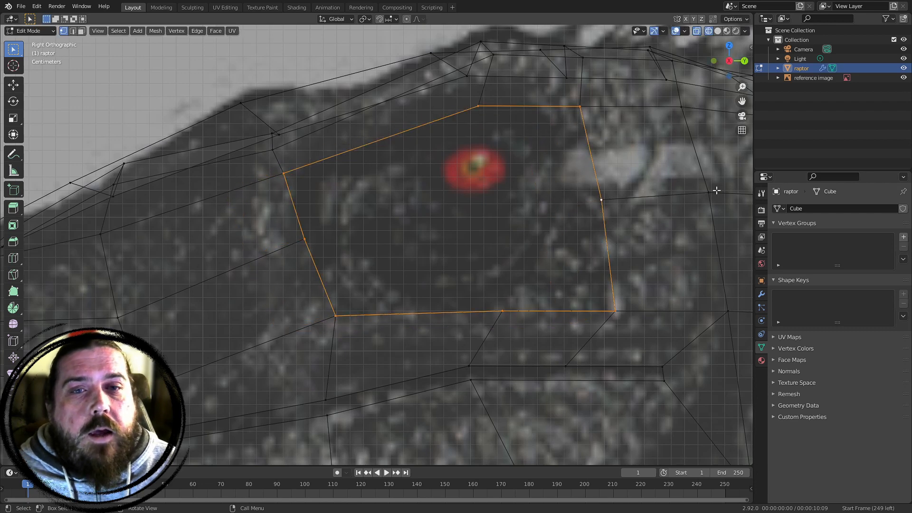
pyautogui.press('s')
pyautogui.click(601, 178)
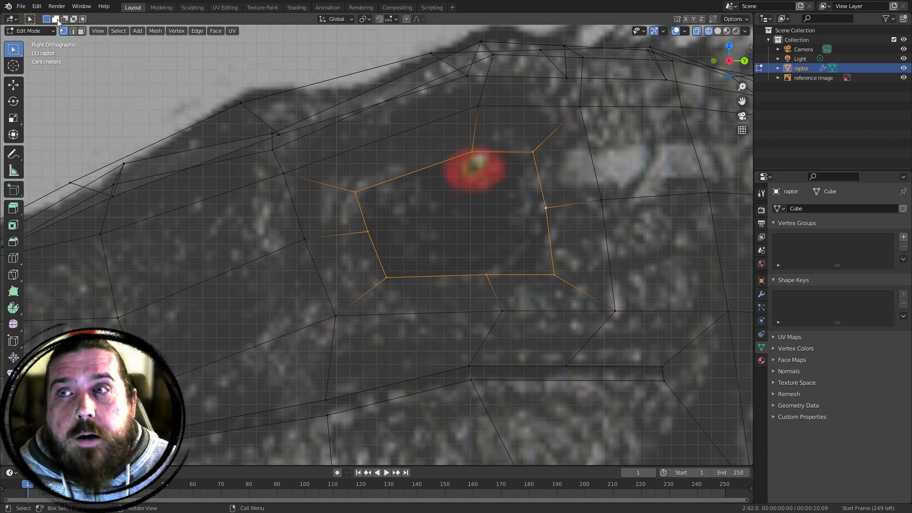
# Search the add-ons preferences for "LOOP" to check that Mesh: LoopTools is enabled, and close the preferences
pyautogui.click(38, 9)
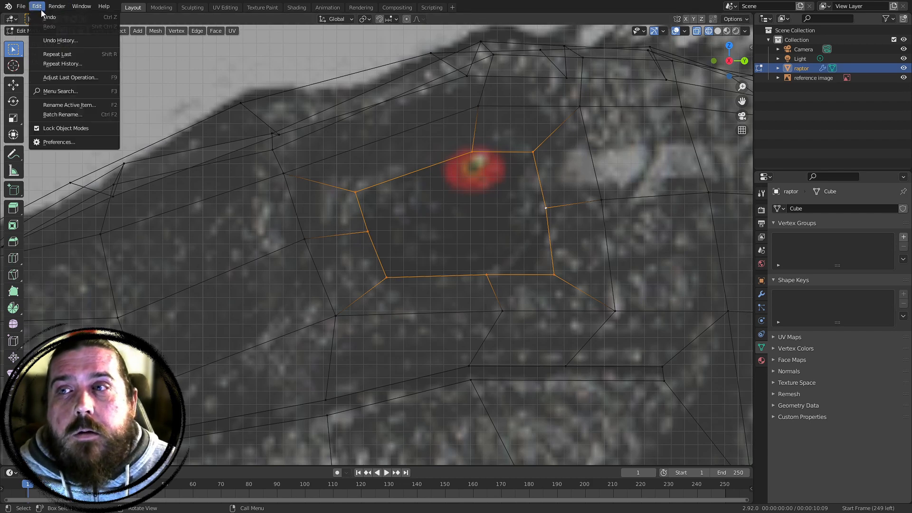
pyautogui.click(56, 143)
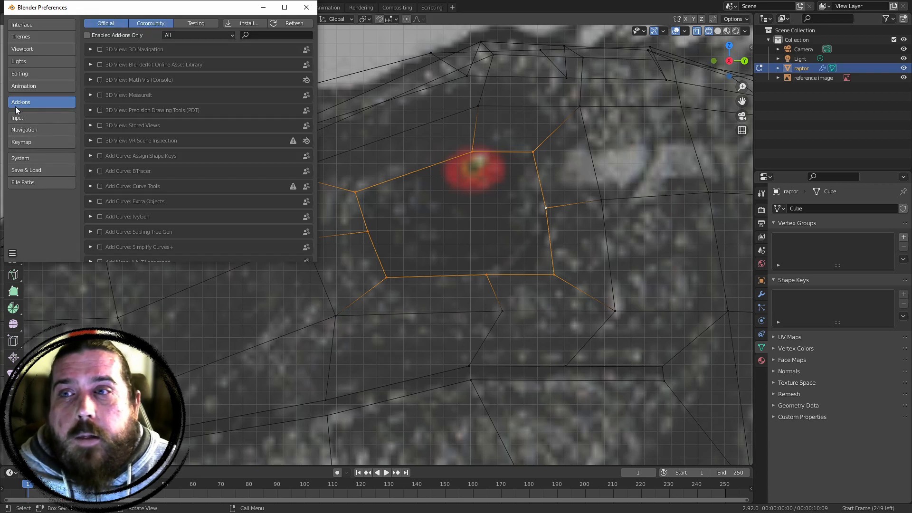
pyautogui.click(276, 37)
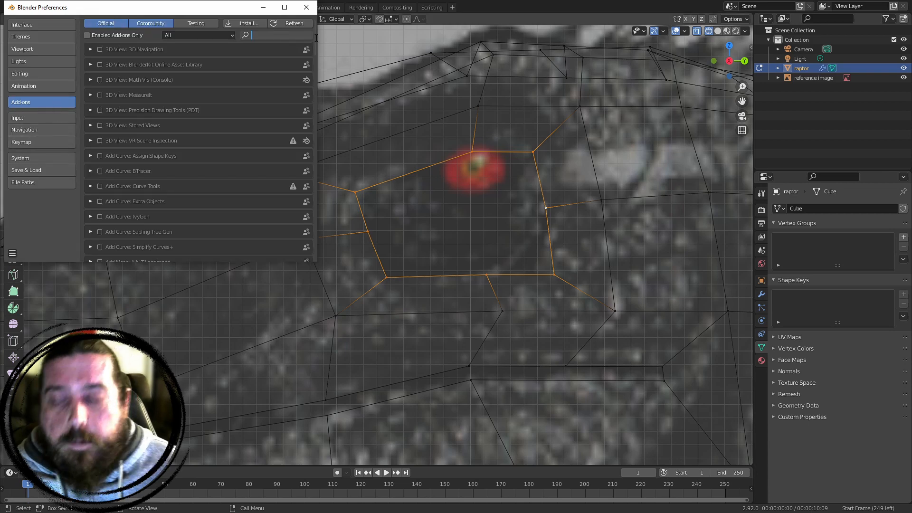
pyautogui.write('LOOP')
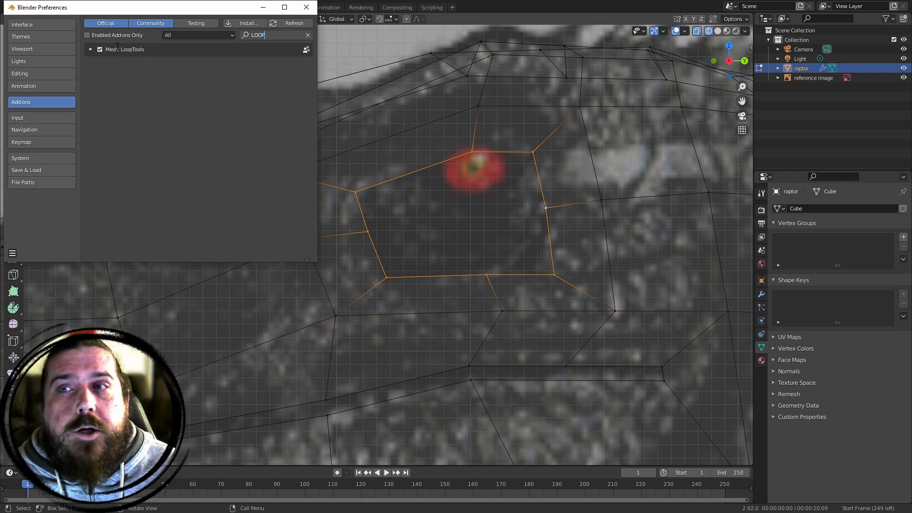
pyautogui.click(306, 7)
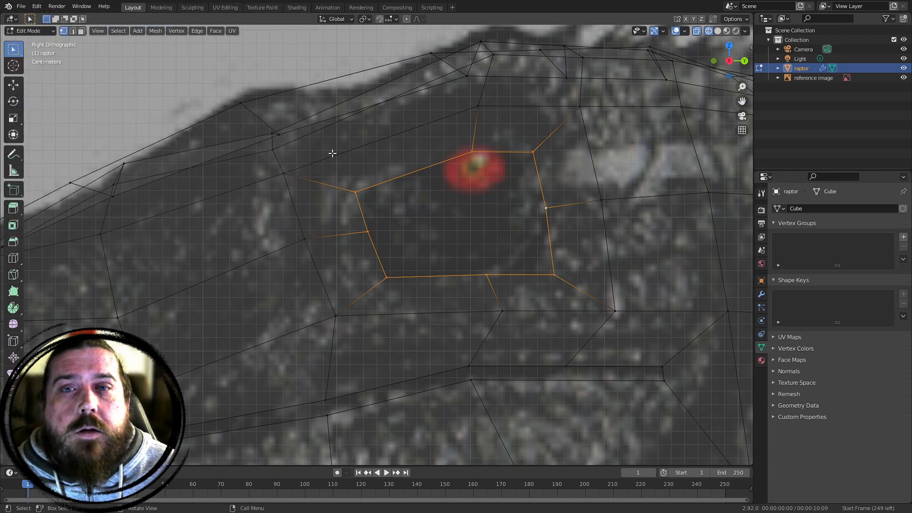
# Shape the selected inner edge loop around the eye into a circle with LoopTools
pyautogui.keyDown('shift'); pyautogui.moveTo(565, 201); pyautogui.dragTo(516, 190, button='middle'); pyautogui.keyUp('shift')
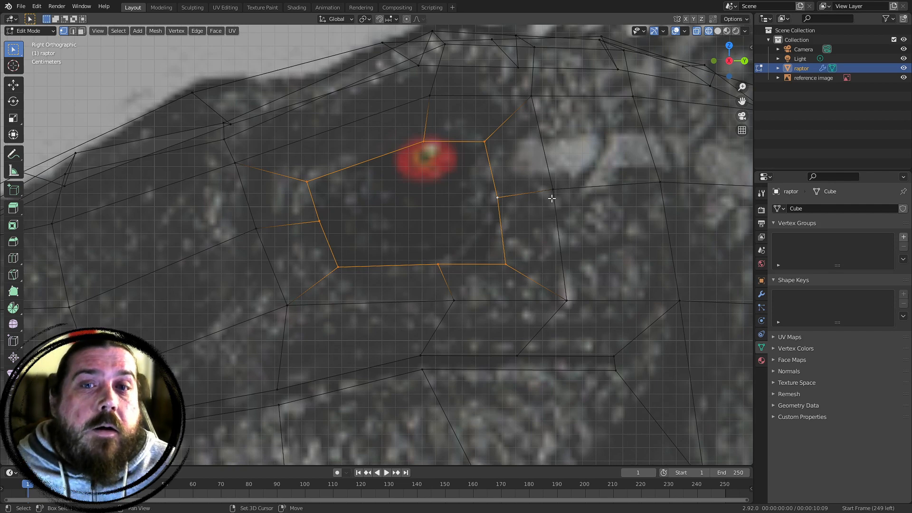
pyautogui.keyDown('shift'); pyautogui.moveTo(567, 198); pyautogui.dragTo(556, 223, button='middle'); pyautogui.keyUp('shift')
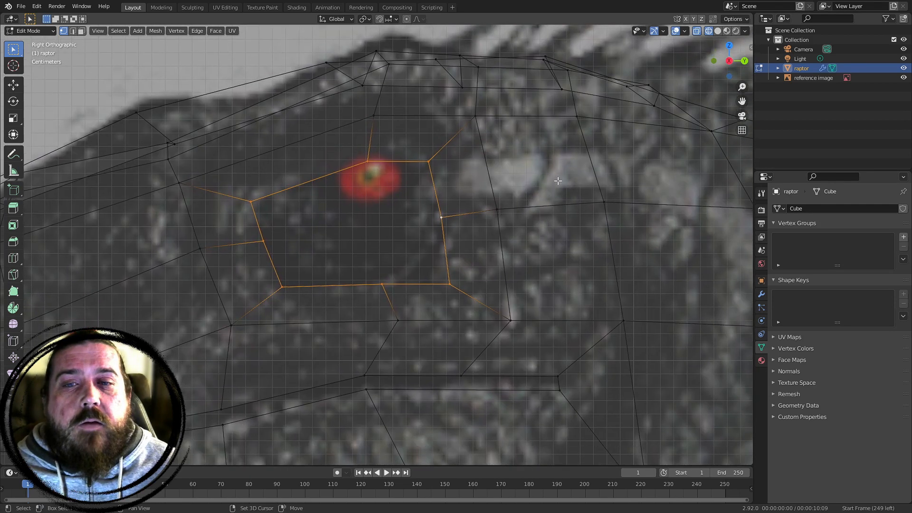
pyautogui.rightClick(425, 188)
pyautogui.moveTo(378, 173)
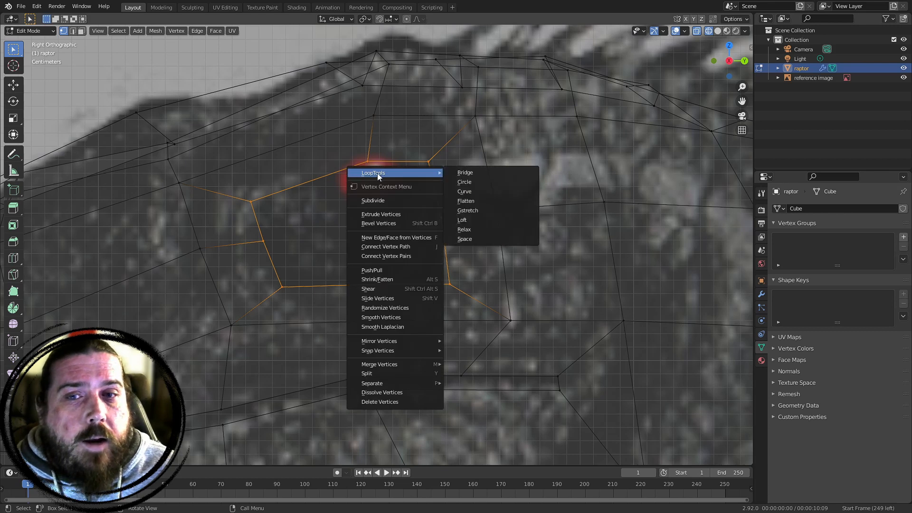
pyautogui.click(497, 182)
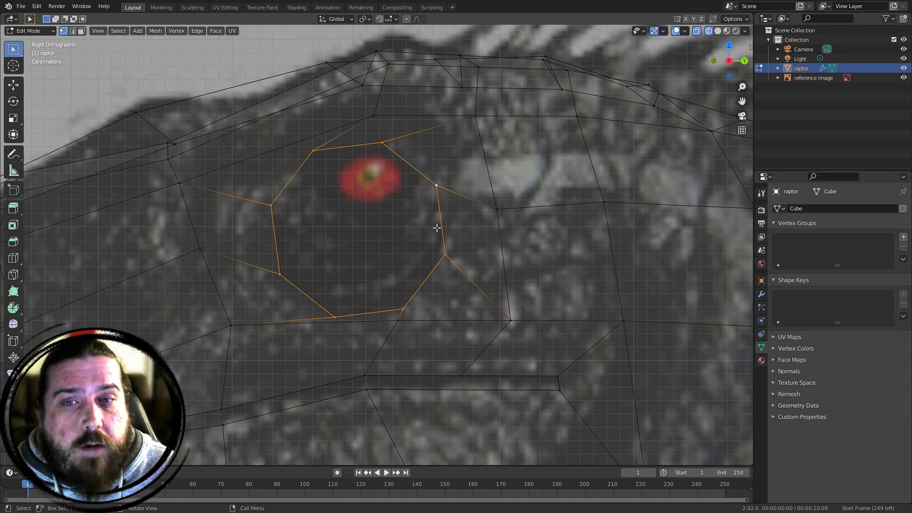
# Rotate the circular loop to align with the surrounding vertices, scale it down and move it upward around the eye
pyautogui.keyDown('shift'); pyautogui.moveTo(458, 148); pyautogui.dragTo(509, 120, button='middle'); pyautogui.keyUp('shift')
pyautogui.scroll(2, 502, 191)
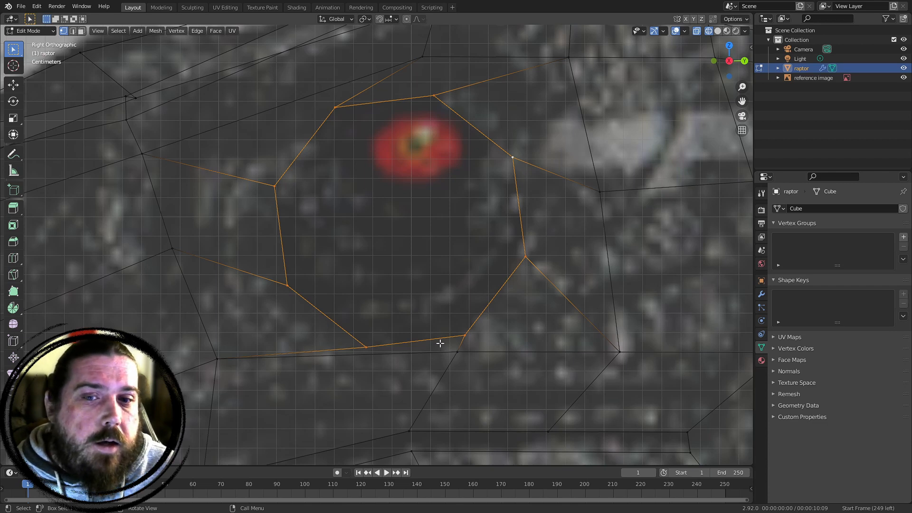
pyautogui.press('r')
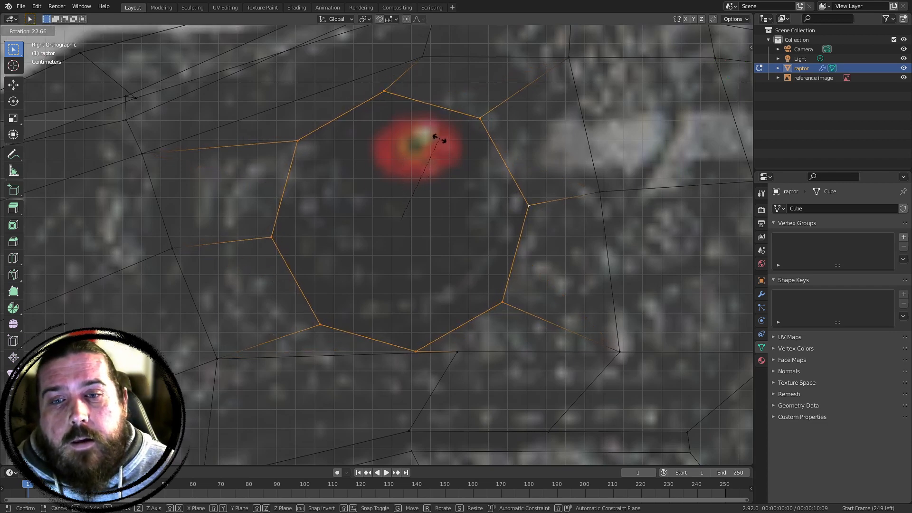
pyautogui.click(430, 152)
pyautogui.press('s')
pyautogui.click(500, 183)
pyautogui.press('g')
pyautogui.click(523, 149)
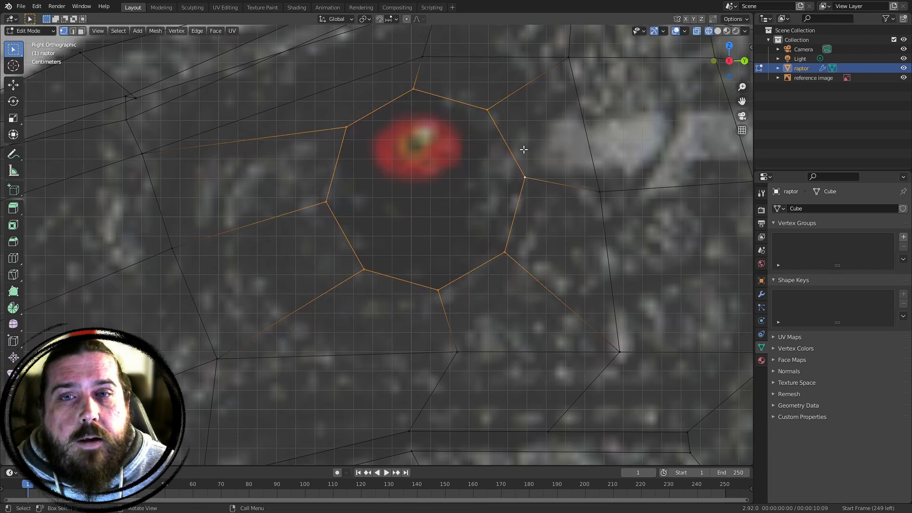
# Add a loop cut around the eye opening, slid fully onto the circular ring, and scale it slightly outward
pyautogui.keyDown('shift'); pyautogui.moveTo(532, 232); pyautogui.dragTo(527, 233, button='middle'); pyautogui.keyUp('shift')
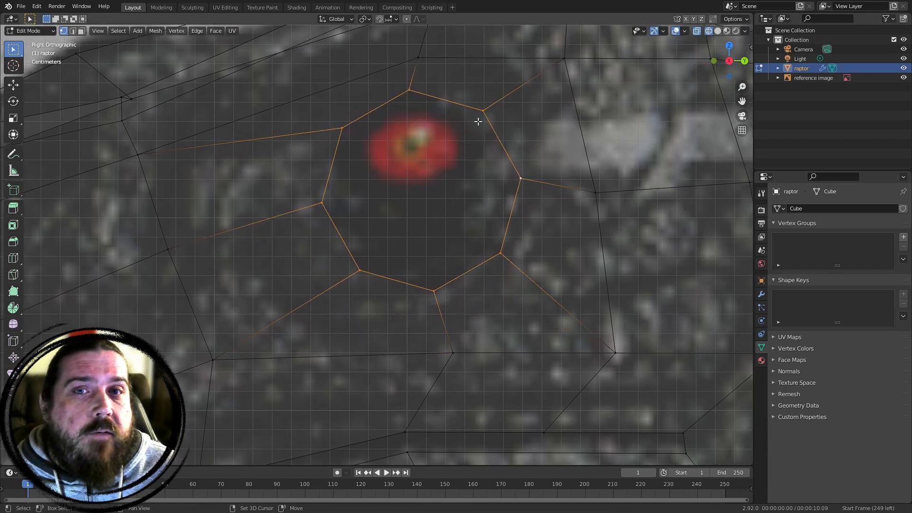
pyautogui.keyDown('shift'); pyautogui.moveTo(478, 122); pyautogui.dragTo(474, 140, button='middle'); pyautogui.keyUp('shift')
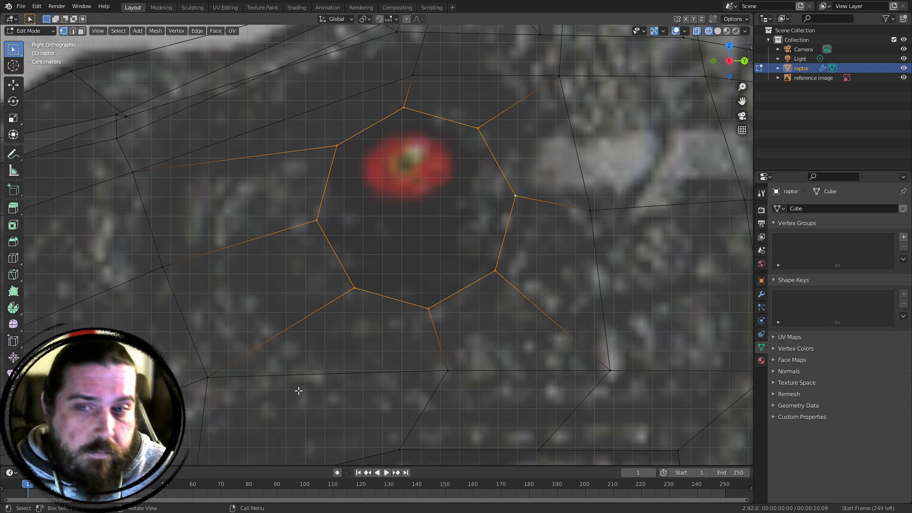
pyautogui.keyDown('shift'); pyautogui.moveTo(415, 259); pyautogui.dragTo(436, 290, button='middle'); pyautogui.keyUp('shift')
pyautogui.keyDown('shift'); pyautogui.moveTo(605, 273); pyautogui.dragTo(590, 274, button='middle'); pyautogui.keyUp('shift')
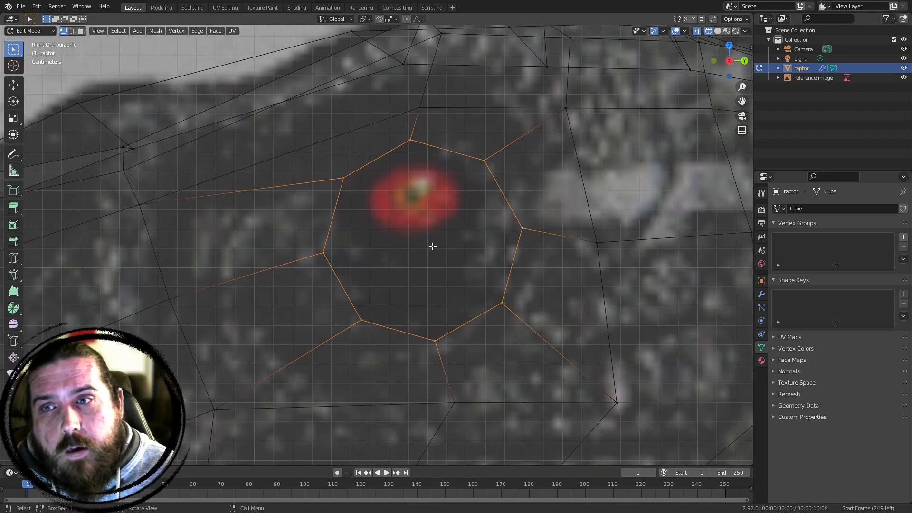
pyautogui.click(440, 261)
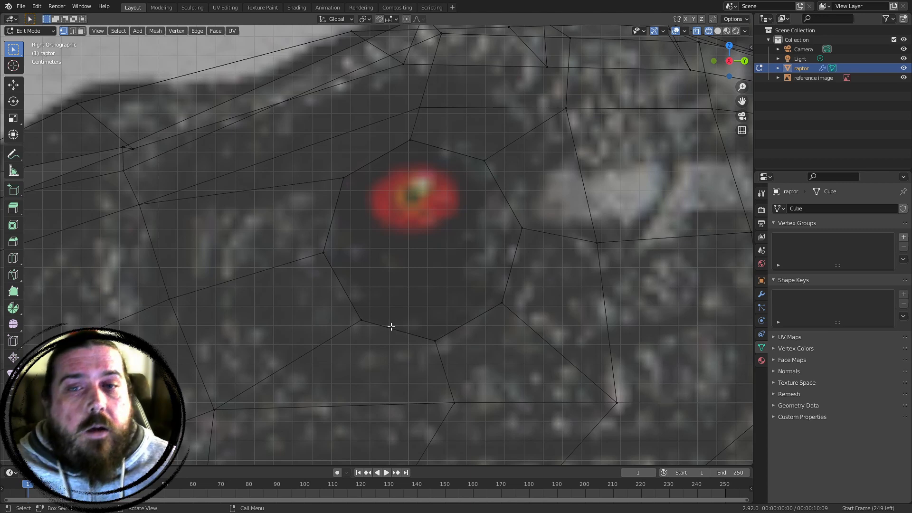
pyautogui.hotkey('ctrl', 'r')
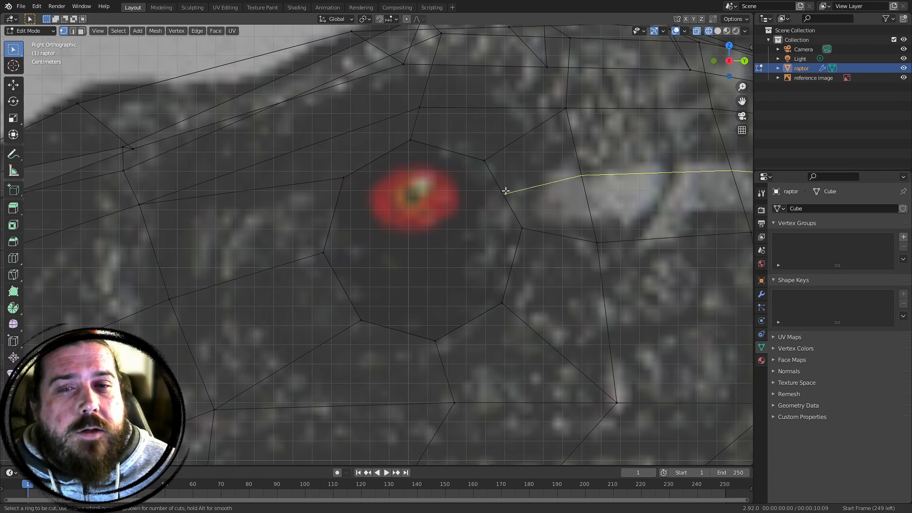
pyautogui.click(520, 142)
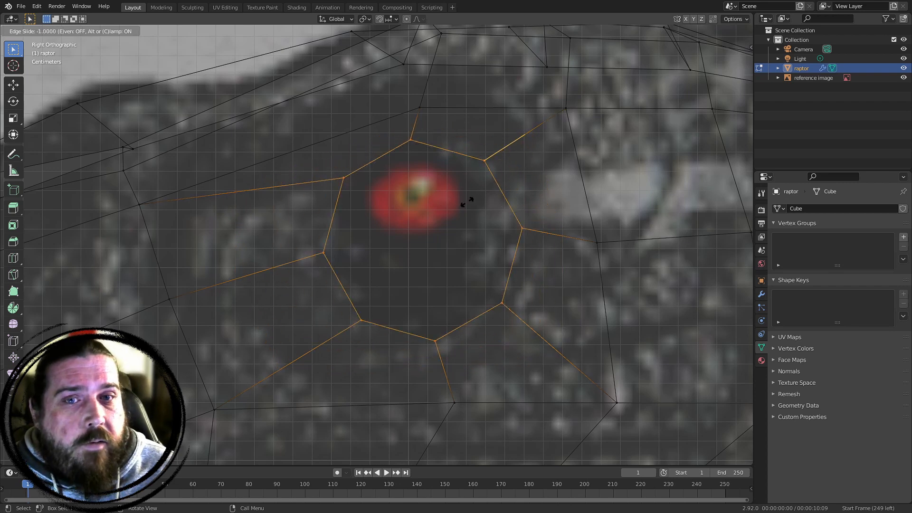
pyautogui.click(451, 175)
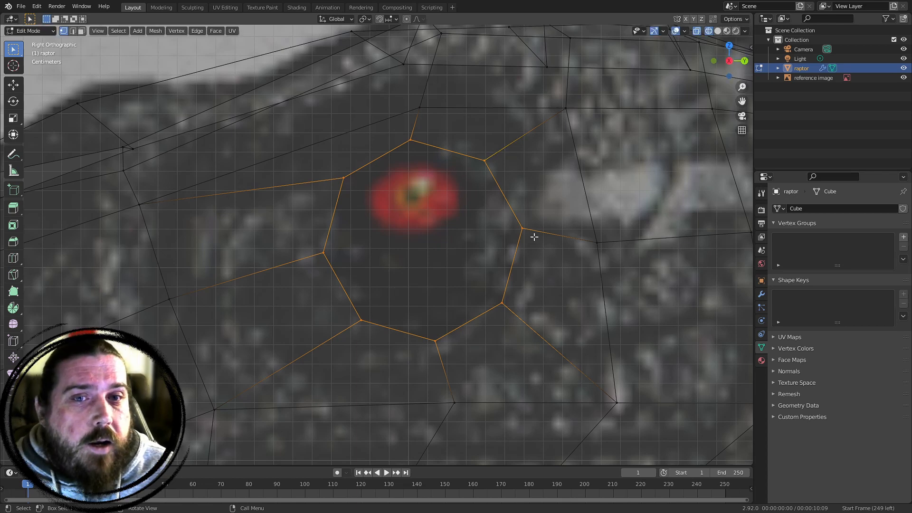
pyautogui.press('e')
pyautogui.press('s')
pyautogui.click(561, 243)
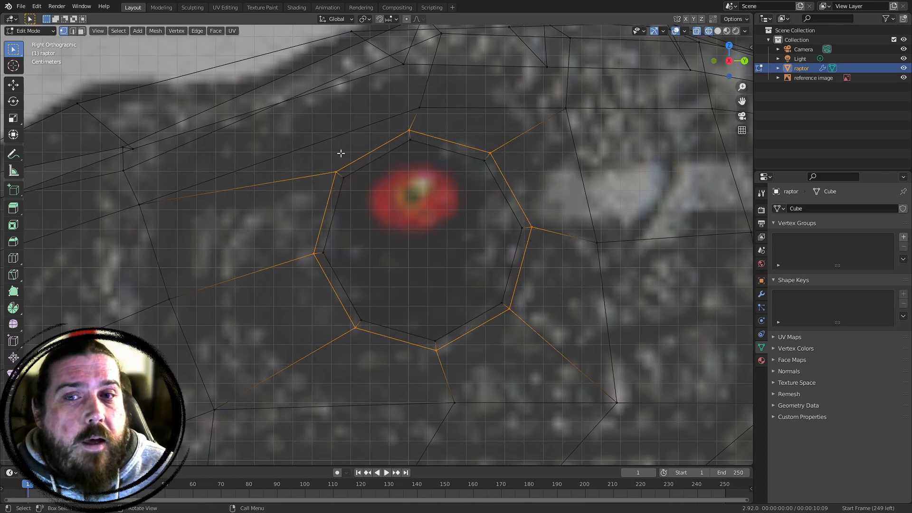
# Try moving individual vertices along the rear and lower side of the outer eye ring slightly outward
pyautogui.keyDown('shift'); pyautogui.moveTo(507, 261); pyautogui.dragTo(524, 241, button='middle'); pyautogui.keyUp('shift')
pyautogui.keyDown('shift'); pyautogui.moveTo(430, 168); pyautogui.dragTo(416, 186, button='middle'); pyautogui.keyUp('shift')
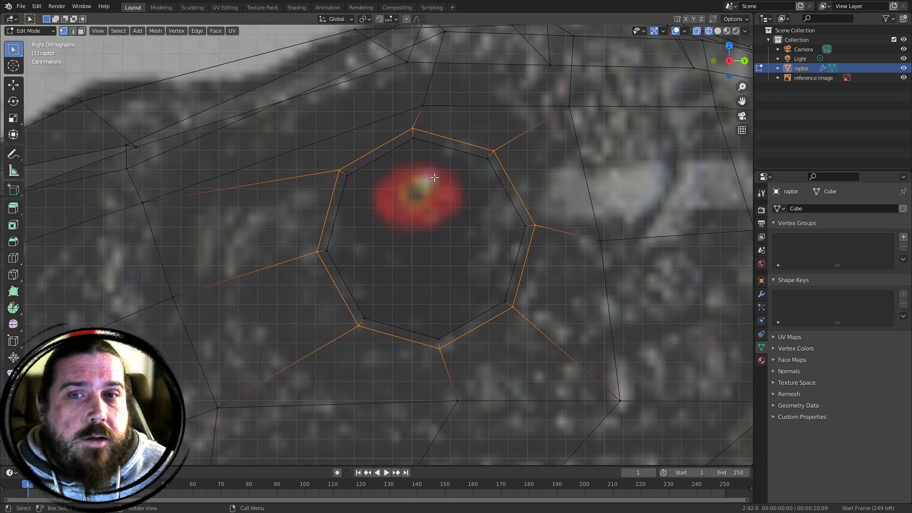
pyautogui.click(494, 139)
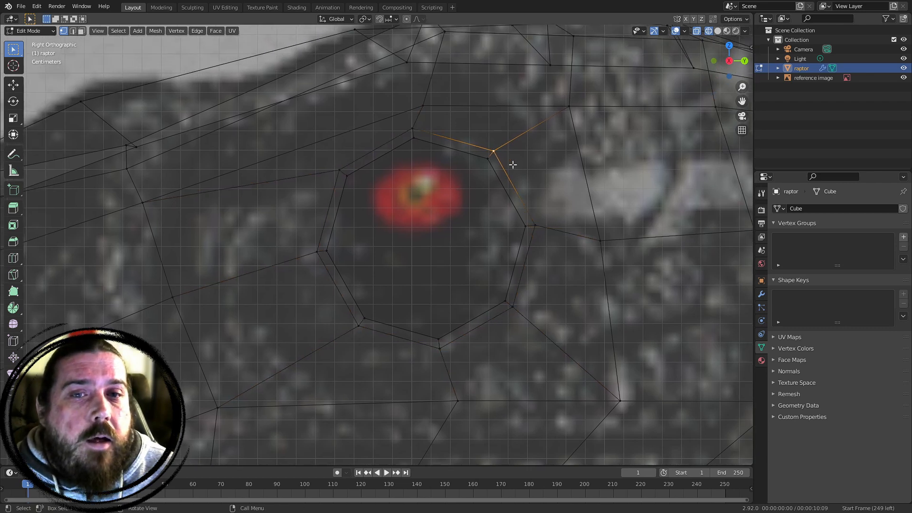
pyautogui.press('g')
pyautogui.click(531, 156)
pyautogui.click(505, 320)
pyautogui.press('g')
pyautogui.click(526, 302)
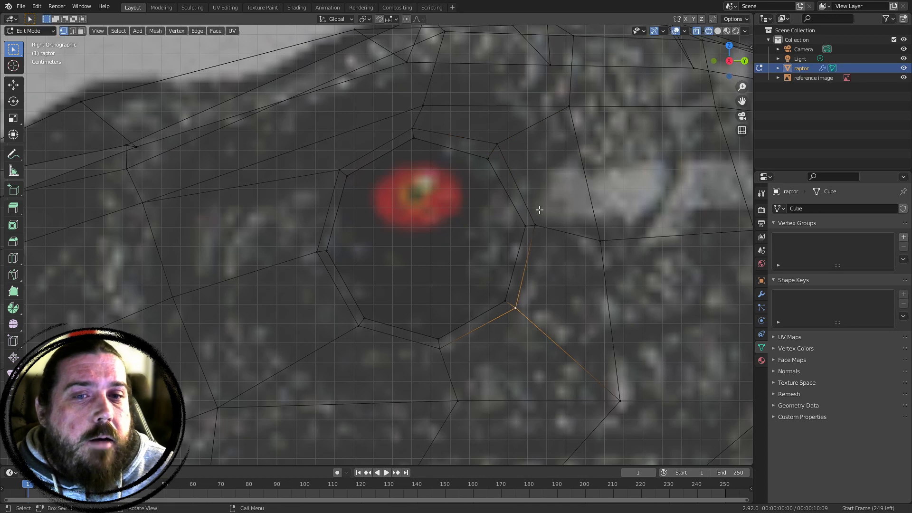
pyautogui.click(541, 211)
pyautogui.press('g')
pyautogui.click(546, 204)
pyautogui.click(438, 364)
pyautogui.press('g')
pyautogui.click(443, 365)
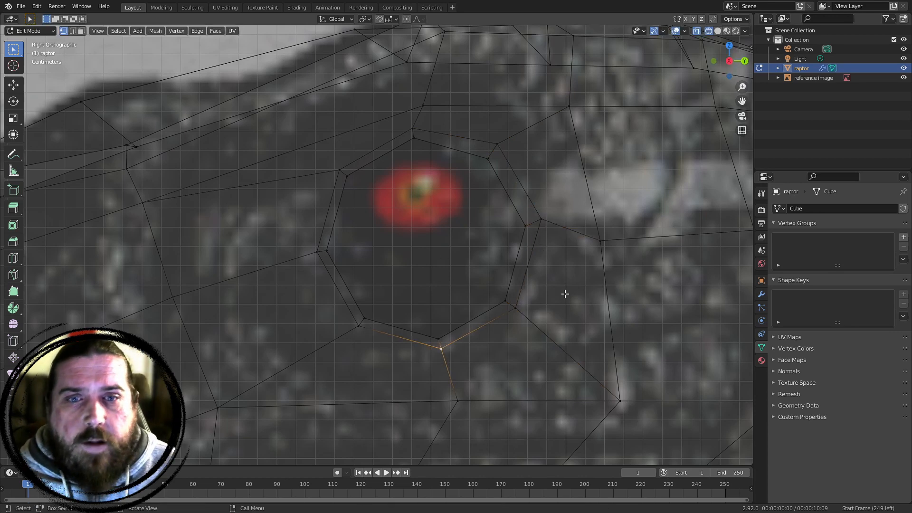
# Undo the individual vertex moves on the outer eye ring
pyautogui.hotkey('ctrl', 'z')
pyautogui.hotkey('ctrl', 'z')
pyautogui.hotkey('ctrl', 'z')
pyautogui.hotkey('ctrl', 'z')
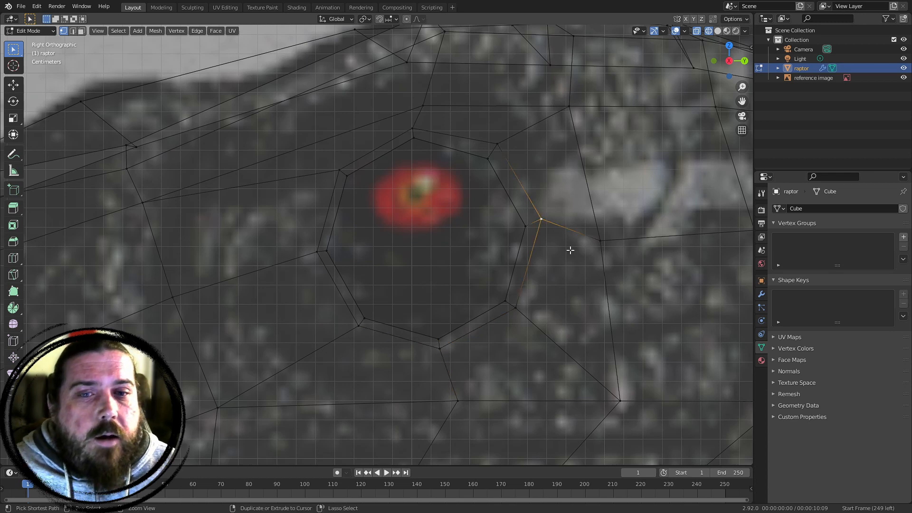
pyautogui.hotkey('ctrl', 'z')
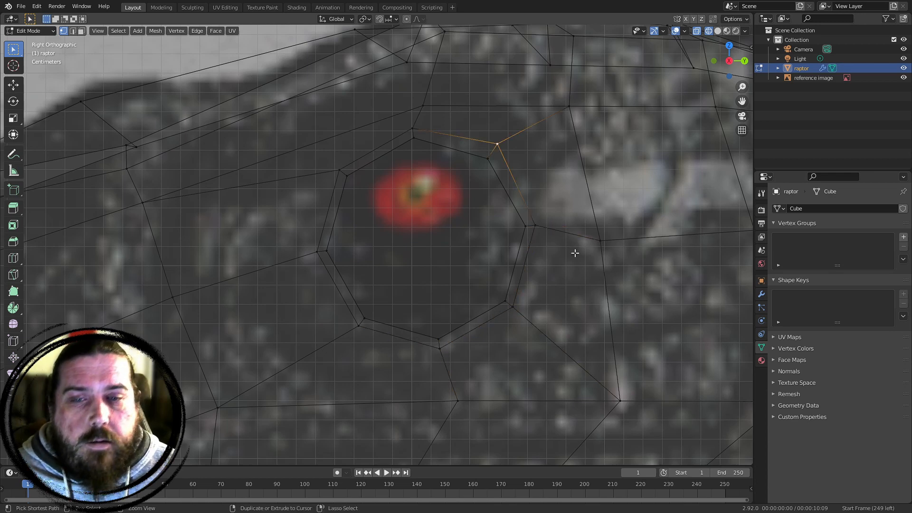
# Remove the extra edge loop just outside the circular ring around the eye
pyautogui.keyDown('alt'); pyautogui.click(528, 204); pyautogui.keyUp('alt')
pyautogui.press('x')
pyautogui.click(502, 307)
pyautogui.hotkey('alt', 'a')
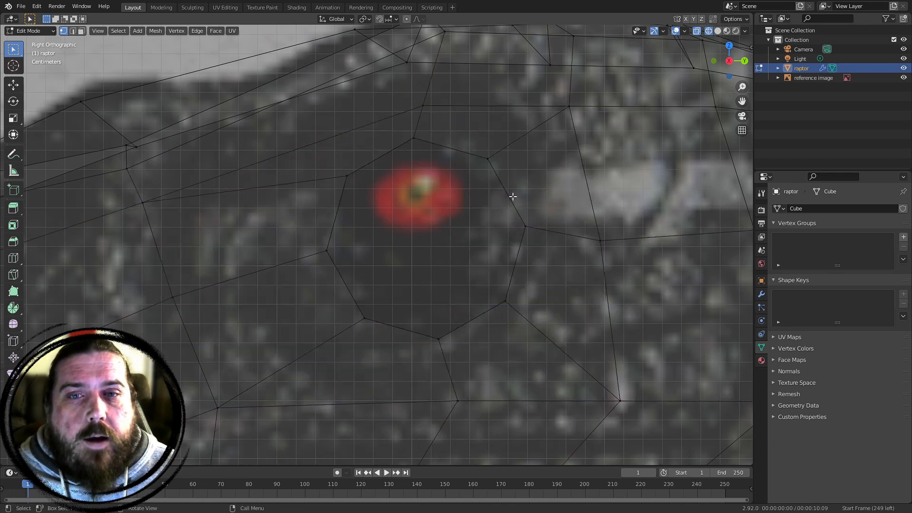
# Try adding an edge loop midway between the circular eye ring and the surrounding edges
pyautogui.keyDown('alt'); pyautogui.click(546, 136); pyautogui.keyUp('alt')
pyautogui.press('g')
pyautogui.press('g')
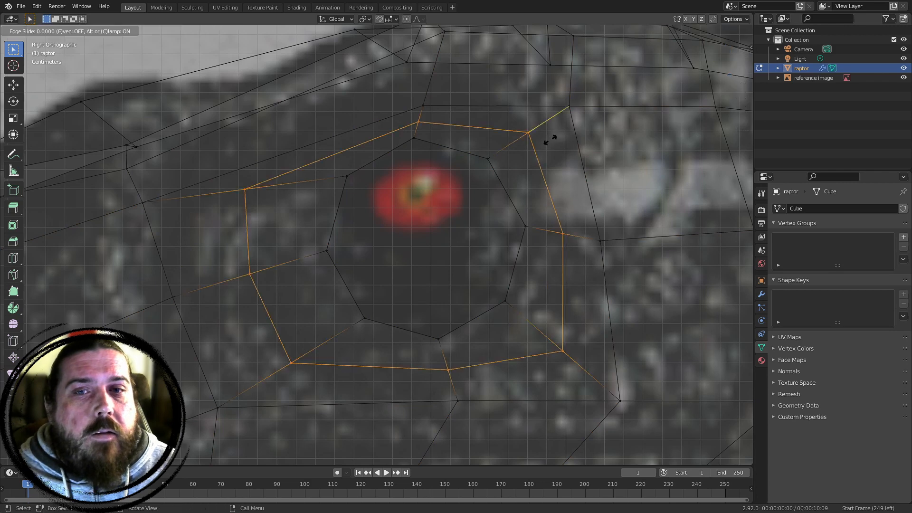
pyautogui.rightClick(551, 139)
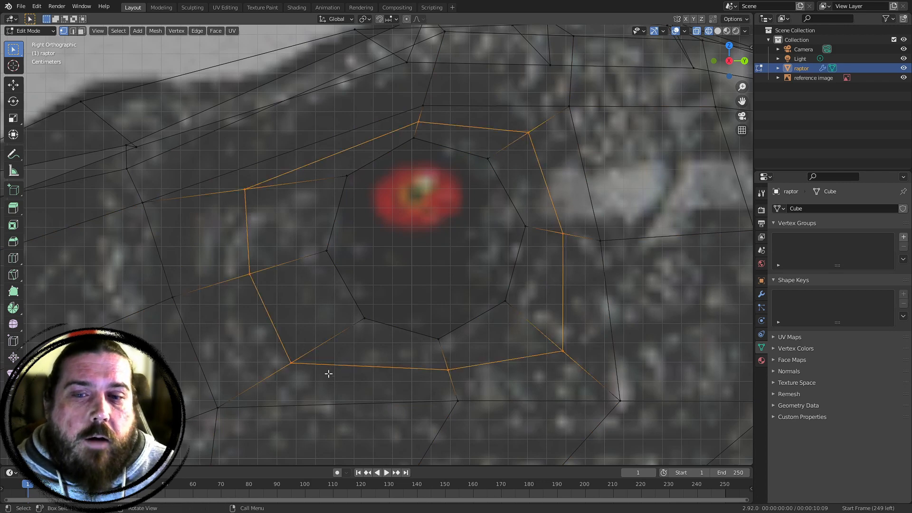
# Try pulling the front, lower-front and top vertices of the new outer loop into a circle around the eye ring
pyautogui.hotkey('alt', 'a')
pyautogui.click(291, 363)
pyautogui.press('g')
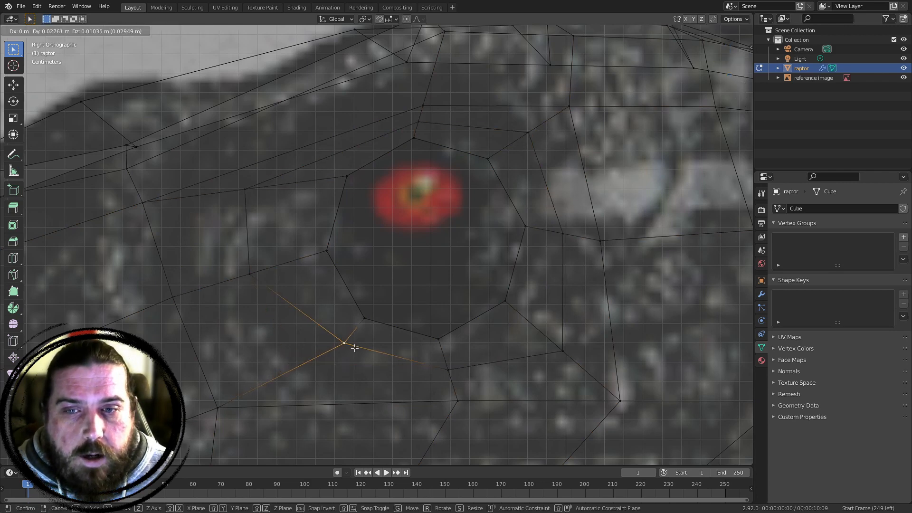
pyautogui.click(345, 343)
pyautogui.click(249, 274)
pyautogui.press('g')
pyautogui.click(291, 259)
pyautogui.click(237, 185)
pyautogui.press('g')
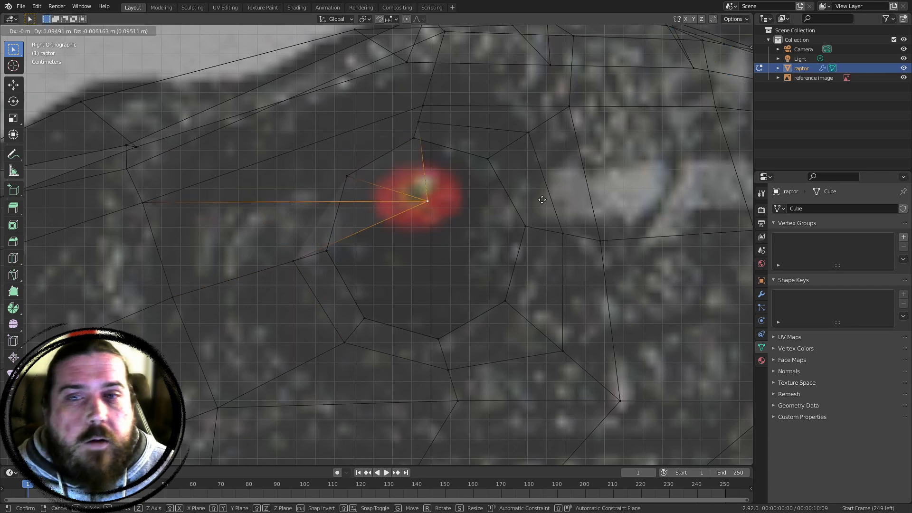
pyautogui.click(435, 170)
pyautogui.click(419, 123)
pyautogui.press('g')
pyautogui.click(428, 113)
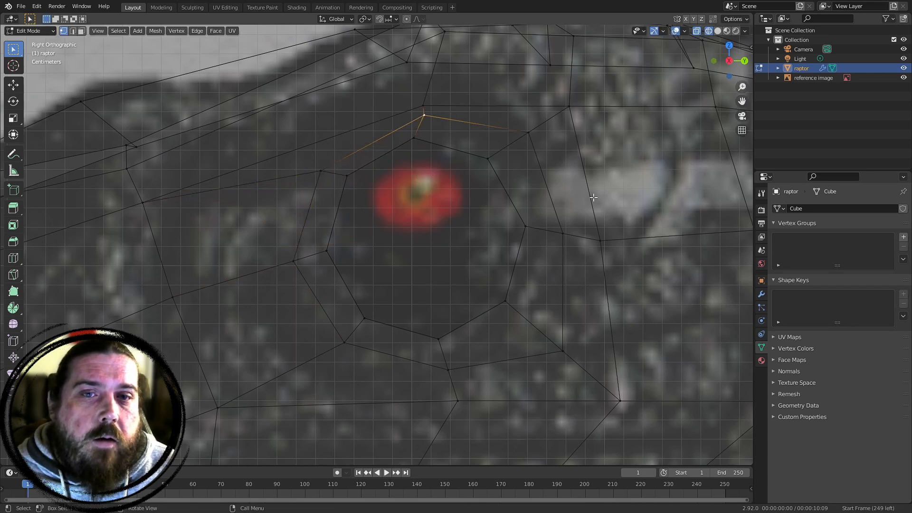
# Undo the outer-loop vertex moves and the loop cut around the eye ring
pyautogui.hotkey('ctrl', 'z')
pyautogui.hotkey('ctrl', 'z')
pyautogui.hotkey('ctrl', 'z')
pyautogui.hotkey('ctrl', 'z')
pyautogui.hotkey('ctrl', 'z')
pyautogui.hotkey('ctrl', 'z')
pyautogui.hotkey('ctrl', 'z')
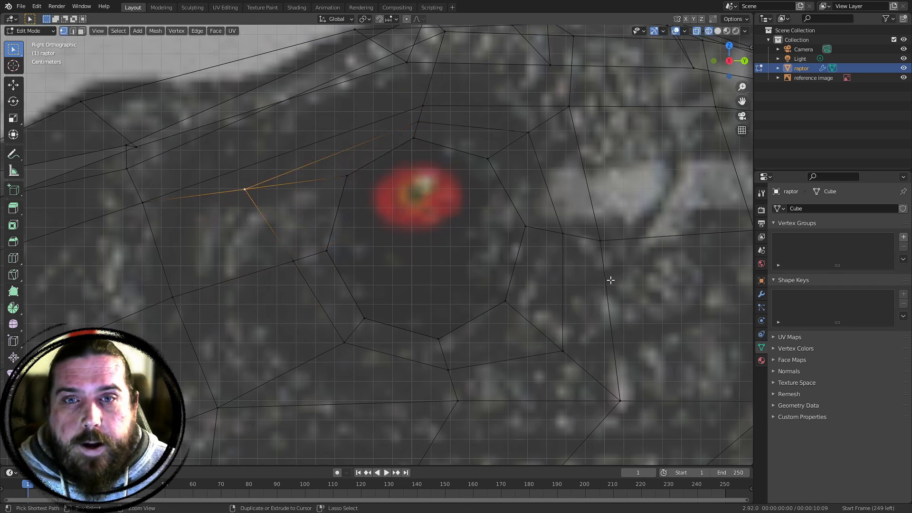
pyautogui.hotkey('ctrl', 'z')
pyautogui.hotkey('ctrl', 'z')
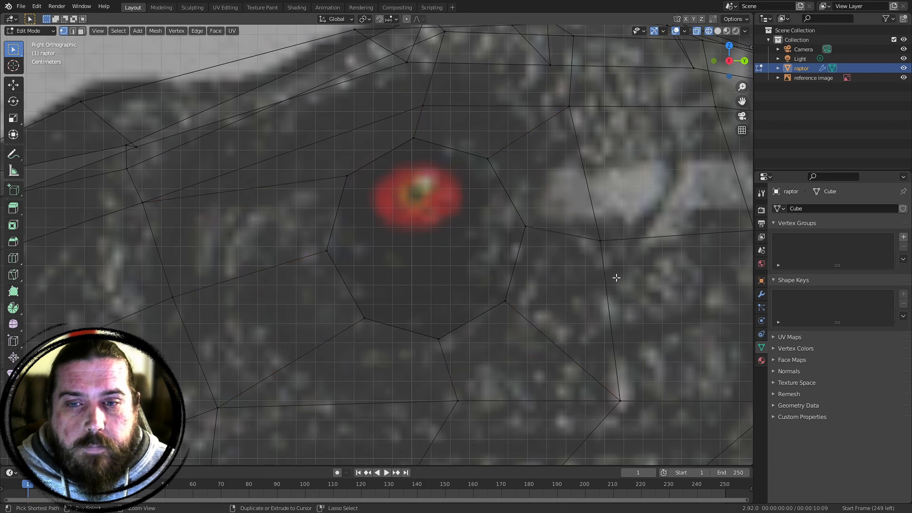
# Scale down the circular edge loop of the eye socket and shift it up around the red eye in the reference
pyautogui.keyDown('shift'); pyautogui.moveTo(486, 247); pyautogui.dragTo(527, 240, button='middle'); pyautogui.keyUp('shift')
pyautogui.keyDown('shift'); pyautogui.moveTo(421, 239); pyautogui.dragTo(461, 292, button='middle'); pyautogui.keyUp('shift')
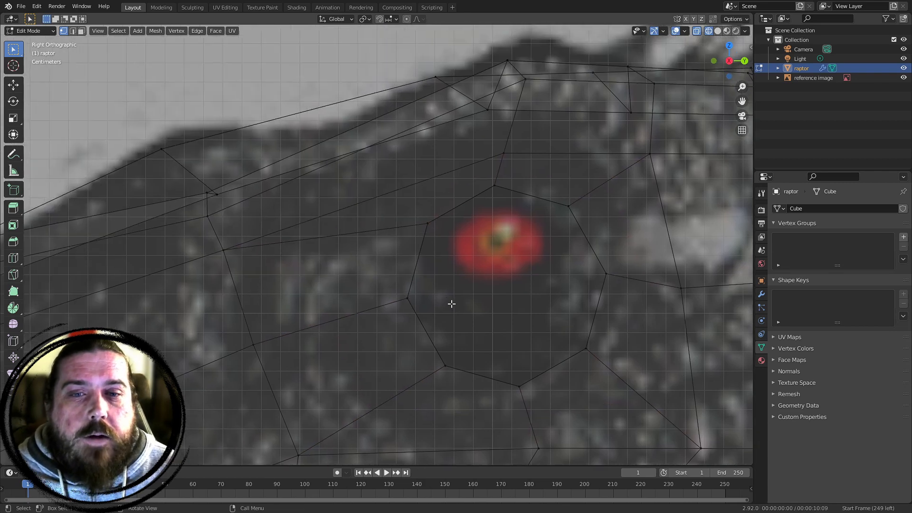
pyautogui.click(602, 254)
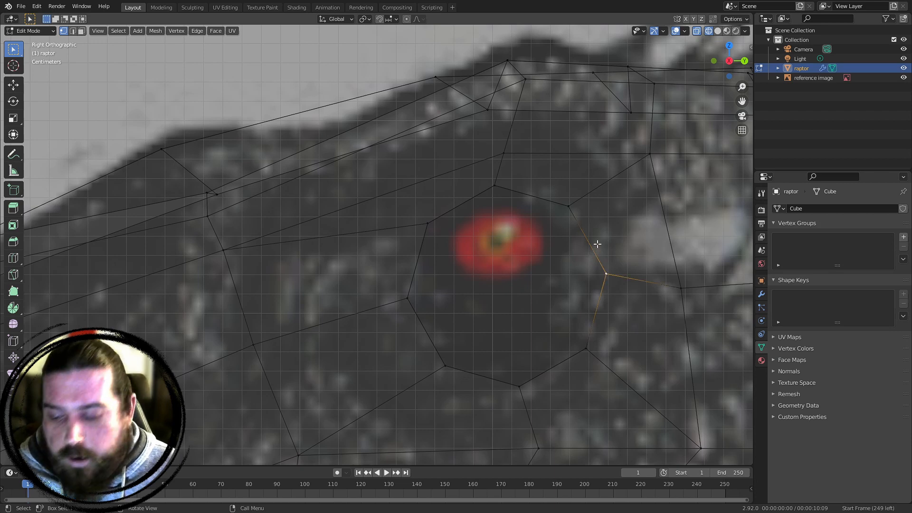
pyautogui.keyDown('alt'); pyautogui.click(591, 249); pyautogui.keyUp('alt')
pyautogui.click(562, 288)
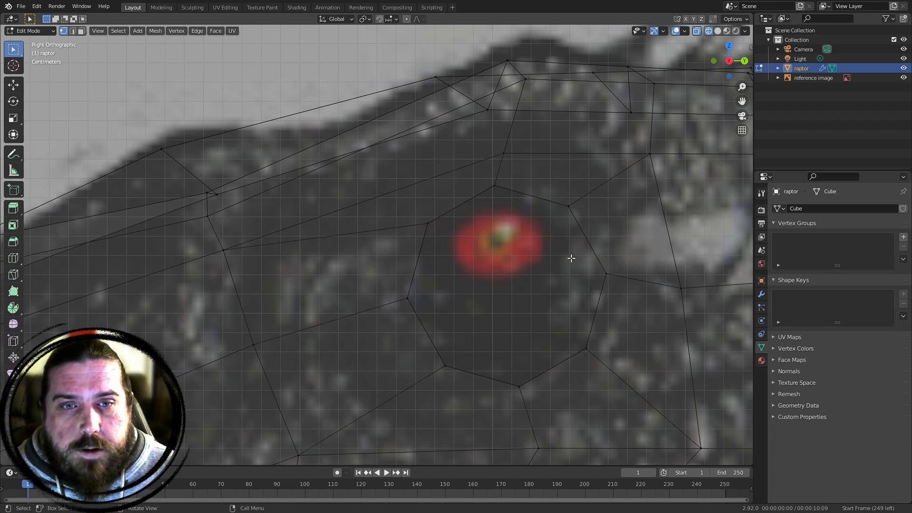
pyautogui.keyDown('alt'); pyautogui.click(571, 258); pyautogui.keyUp('alt')
pyautogui.press('s')
pyautogui.click(601, 235)
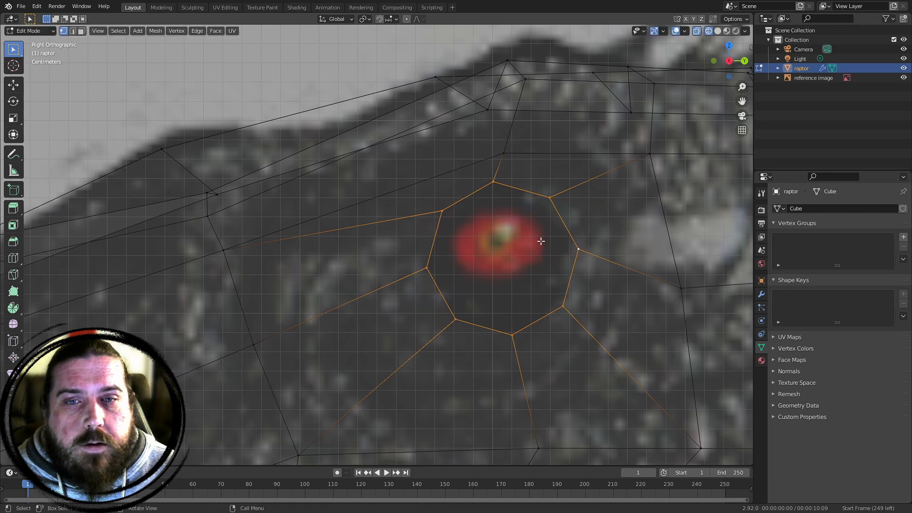
pyautogui.press('g')
pyautogui.click(541, 229)
# Enlarge the eye-socket ring slightly and flatten it along the Z axis
pyautogui.keyDown('shift'); pyautogui.moveTo(526, 290); pyautogui.dragTo(429, 314, button='middle'); pyautogui.keyUp('shift')
pyautogui.press('s')
pyautogui.click(506, 284)
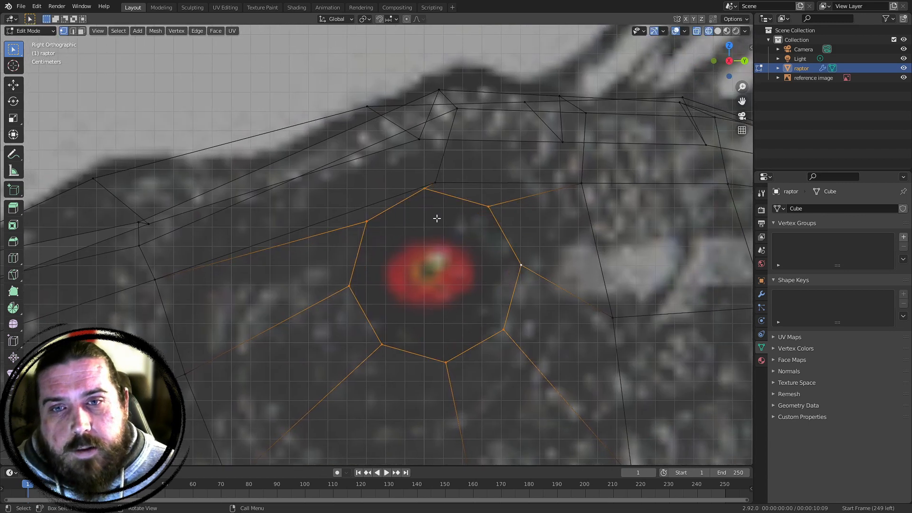
pyautogui.keyDown('shift'); pyautogui.moveTo(531, 190); pyautogui.dragTo(535, 192, button='middle'); pyautogui.keyUp('shift')
pyautogui.press('s')
pyautogui.press('z')
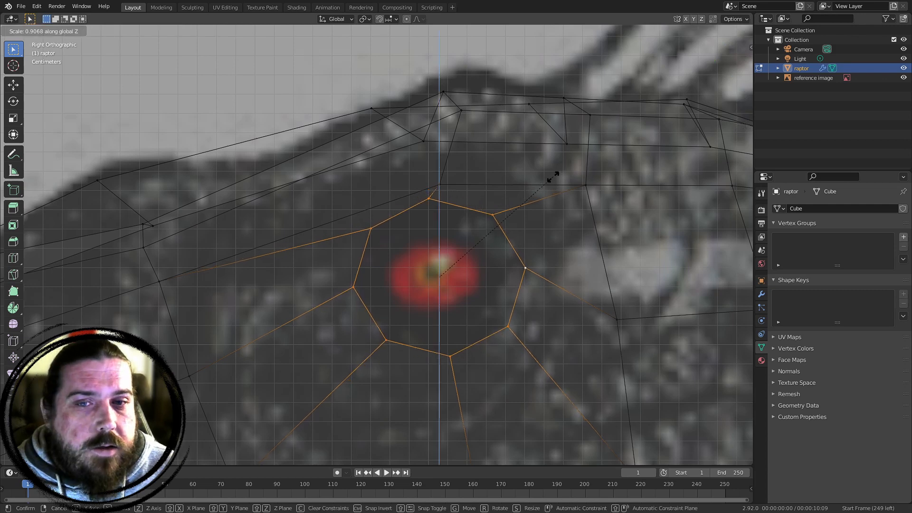
pyautogui.click(542, 182)
# Scale the flattened eye ring up slightly and nudge it toward the back of the head
pyautogui.keyDown('shift'); pyautogui.moveTo(497, 183); pyautogui.dragTo(489, 157, button='middle'); pyautogui.keyUp('shift')
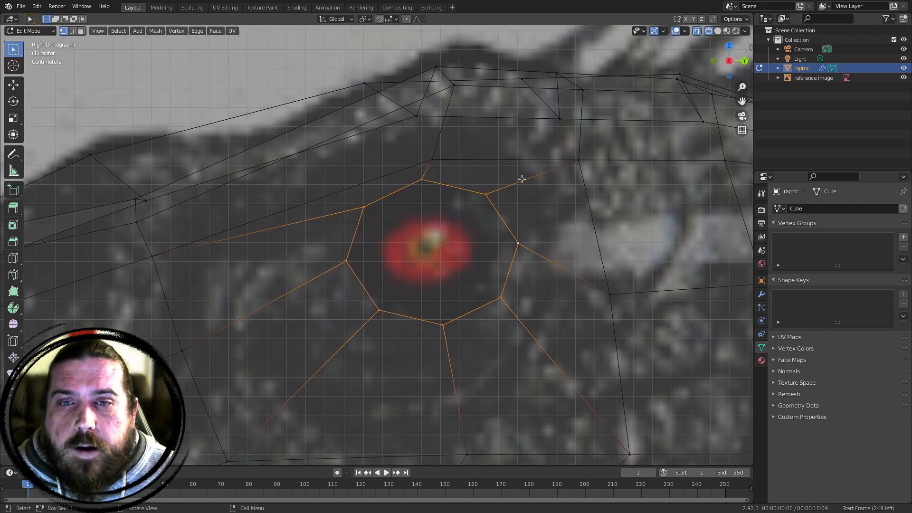
pyautogui.press('s')
pyautogui.click(550, 187)
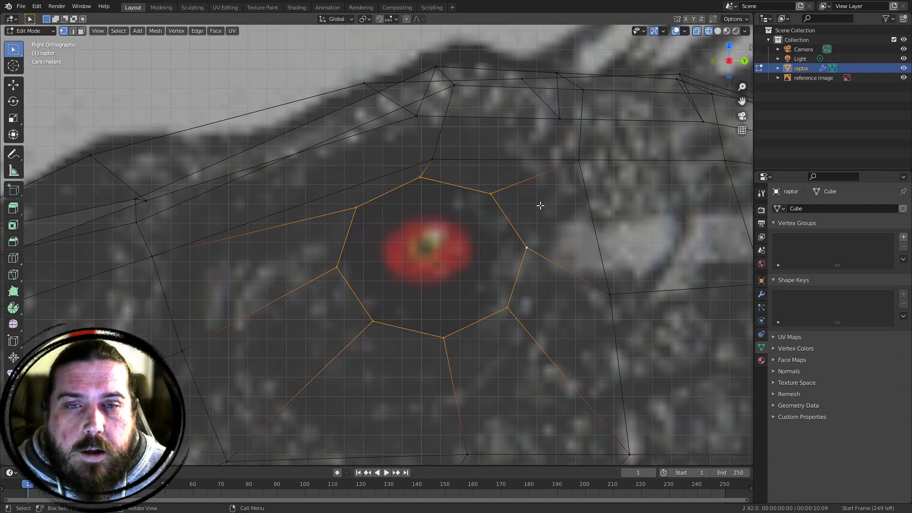
pyautogui.press('g')
pyautogui.click(546, 204)
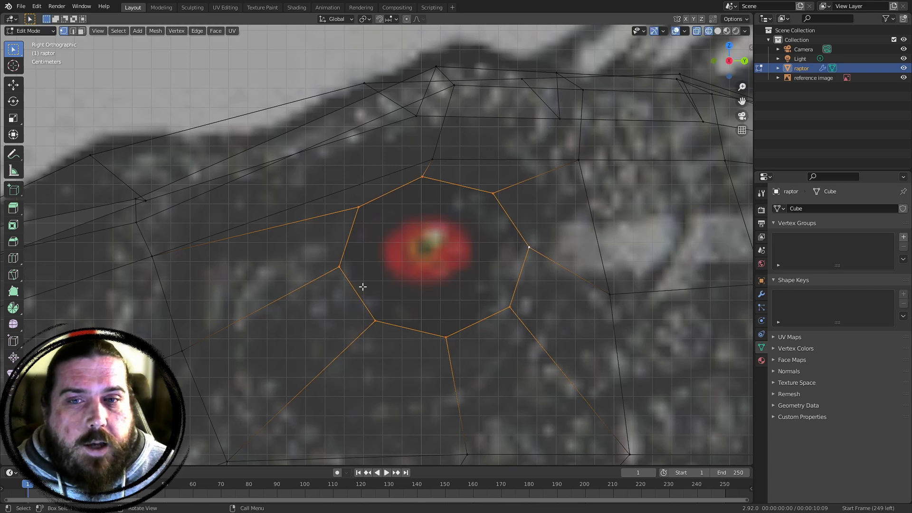
# Extrude the eye ring inward, then scale and position the new inner loop tightly around the red eye in the reference
pyautogui.keyDown('shift'); pyautogui.moveTo(474, 264); pyautogui.dragTo(546, 224, button='middle'); pyautogui.keyUp('shift')
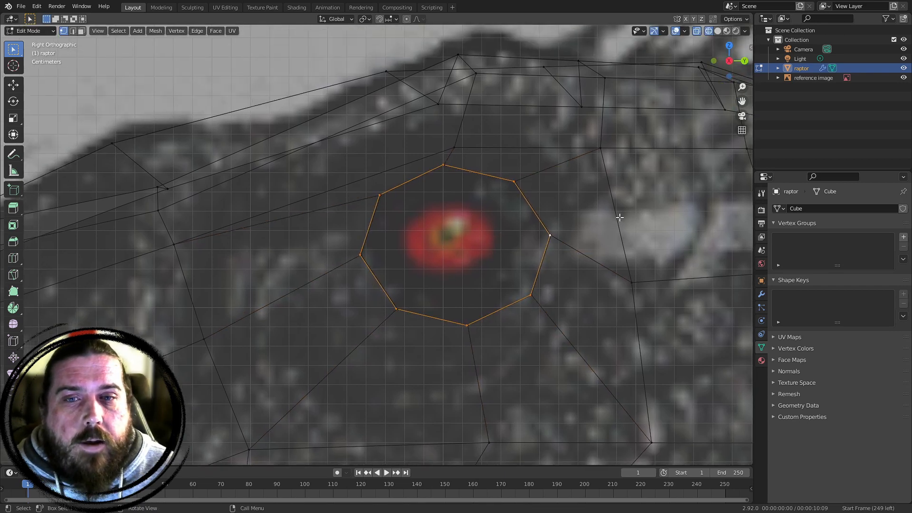
pyautogui.press('e')
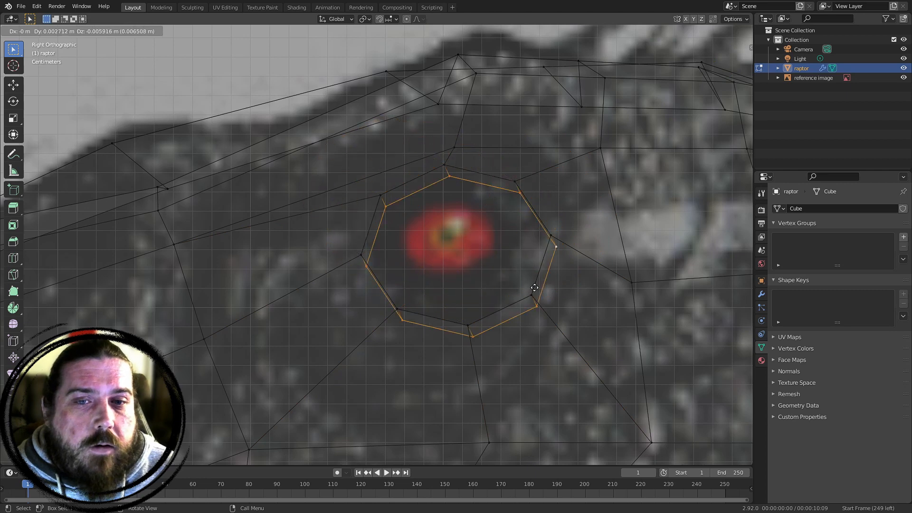
pyautogui.rightClick(527, 262)
pyautogui.press('s')
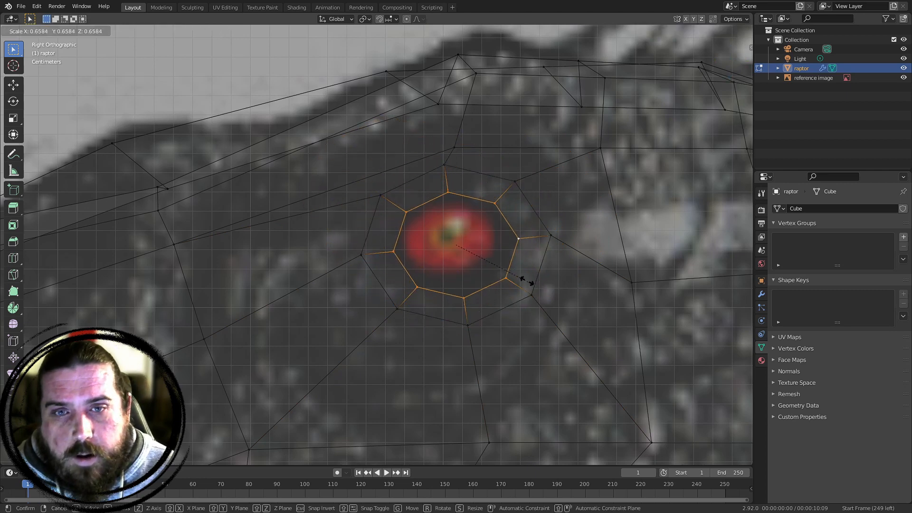
pyautogui.click(518, 271)
pyautogui.press('g')
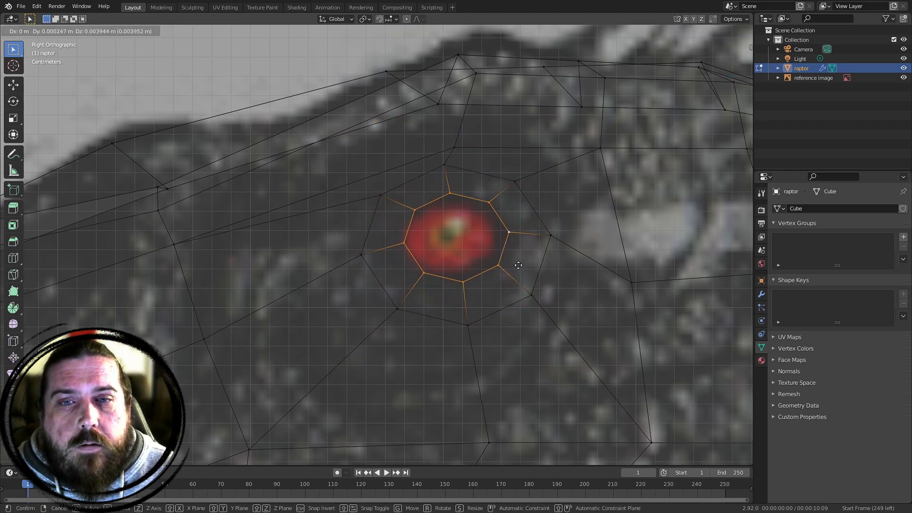
pyautogui.click(512, 261)
pyautogui.press('s')
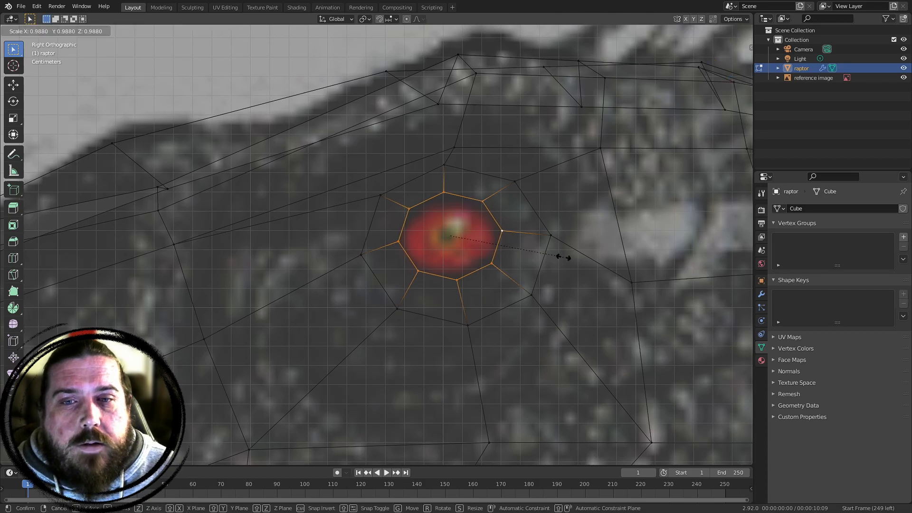
pyautogui.click(559, 258)
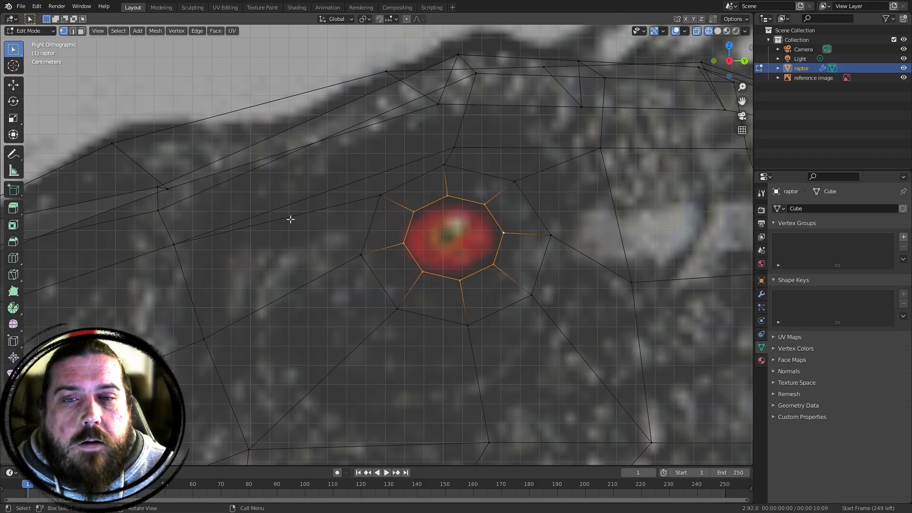
# Change to solid shading and move both eye rings slightly into the head along the X axis
pyautogui.scroll(-3, 448, 256)
pyautogui.moveTo(449, 255); pyautogui.dragTo(551, 259, button='middle')
pyautogui.keyDown('shift'); pyautogui.moveTo(551, 259); pyautogui.dragTo(442, 232, button='middle'); pyautogui.keyUp('shift')
pyautogui.press('z')
pyautogui.click(499, 277)
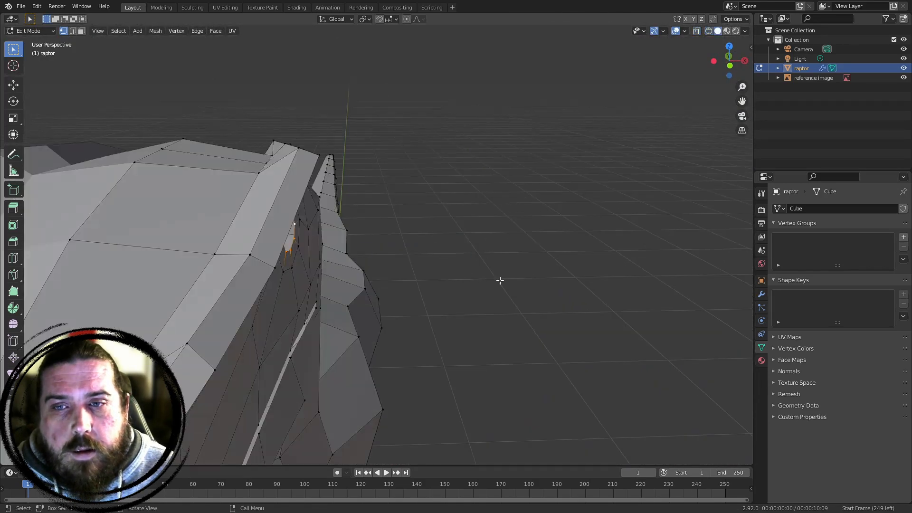
pyautogui.moveTo(514, 271)
pyautogui.mouseDown(button='middle')
pyautogui.moveTo(488, 282)
pyautogui.moveTo(426, 250)
pyautogui.moveTo(429, 266)
pyautogui.moveTo(418, 275)
pyautogui.mouseUp(button='middle')
pyautogui.press('g')
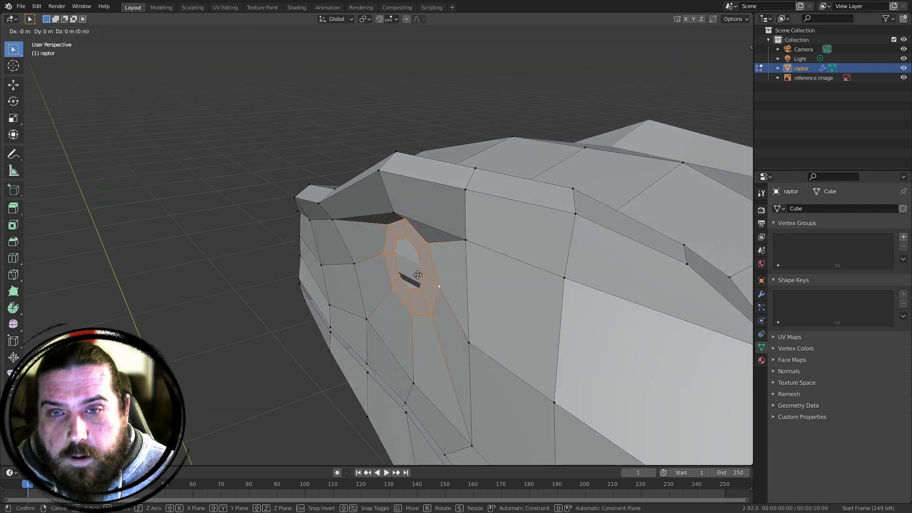
pyautogui.press('x')
pyautogui.rightClick(412, 285)
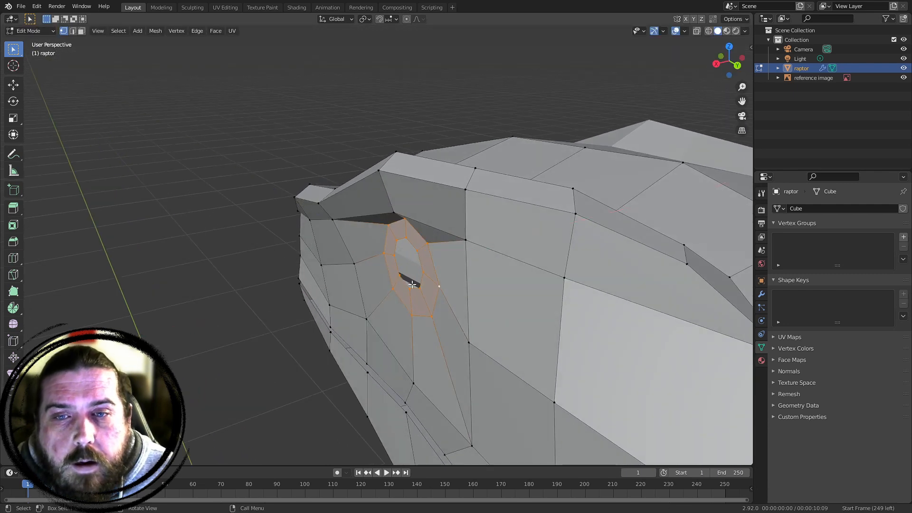
pyautogui.press('g')
pyautogui.press('x')
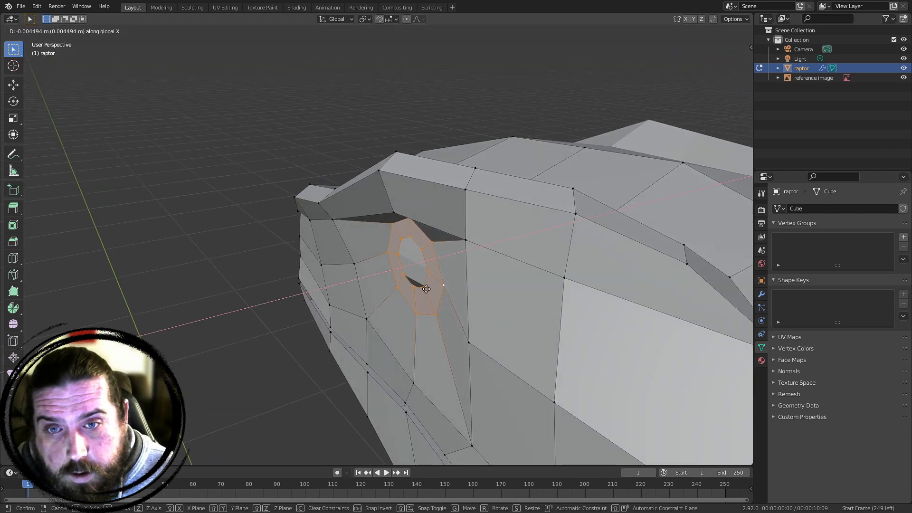
pyautogui.click(429, 288)
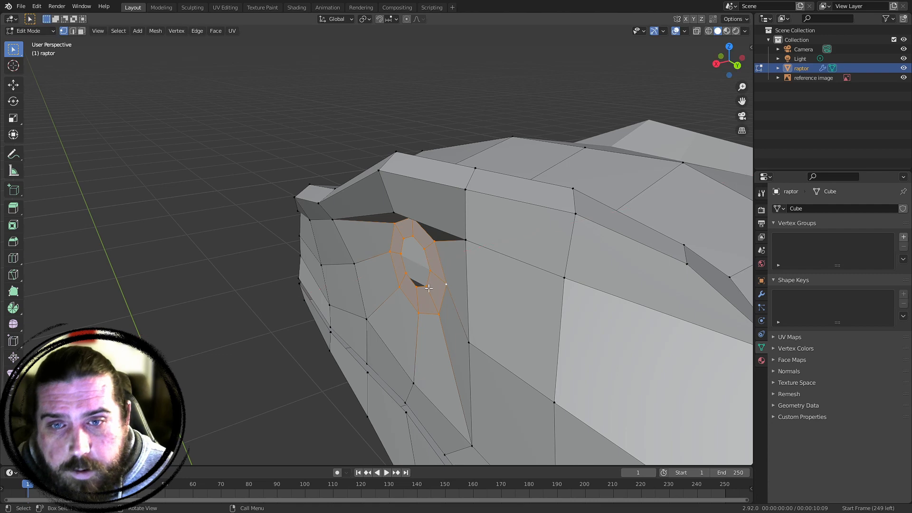
# Select only the inner eye loop and move it slightly outward along the X axis
pyautogui.keyDown('alt'); pyautogui.click(429, 261); pyautogui.keyUp('alt')
pyautogui.scroll(6, 480, 316)
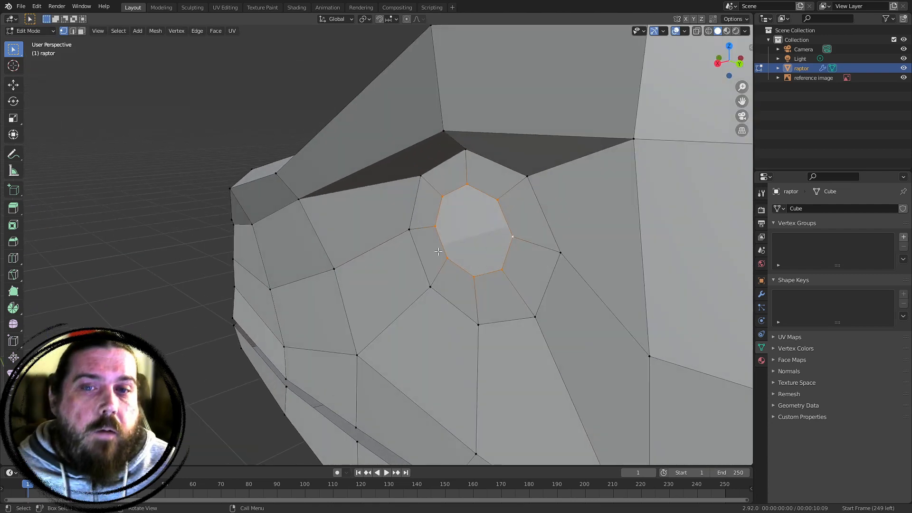
pyautogui.press('g')
pyautogui.press('x')
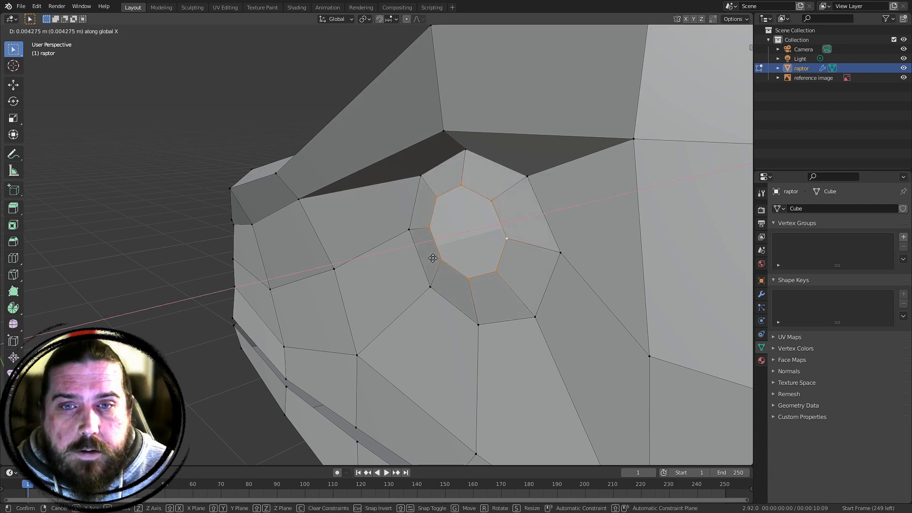
pyautogui.click(431, 259)
# Select both eye rings and rotate them slightly around the Z axis to follow the side of the head
pyautogui.moveTo(431, 259); pyautogui.dragTo(462, 176, button='middle')
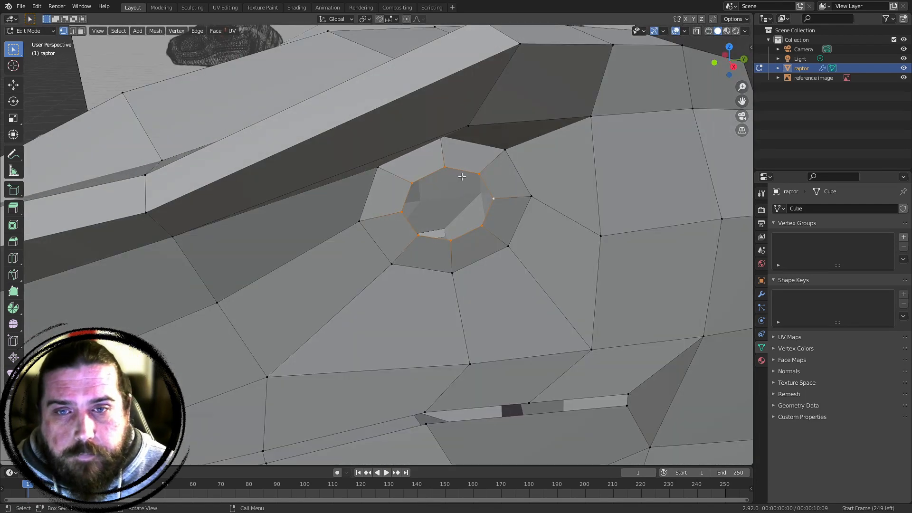
pyautogui.keyDown('alt'); pyautogui.keyDown('shift'); pyautogui.click(513, 162); pyautogui.keyUp('shift'); pyautogui.keyUp('alt')
pyautogui.moveTo(513, 163); pyautogui.dragTo(521, 163, button='middle')
pyautogui.press('r')
pyautogui.press('z')
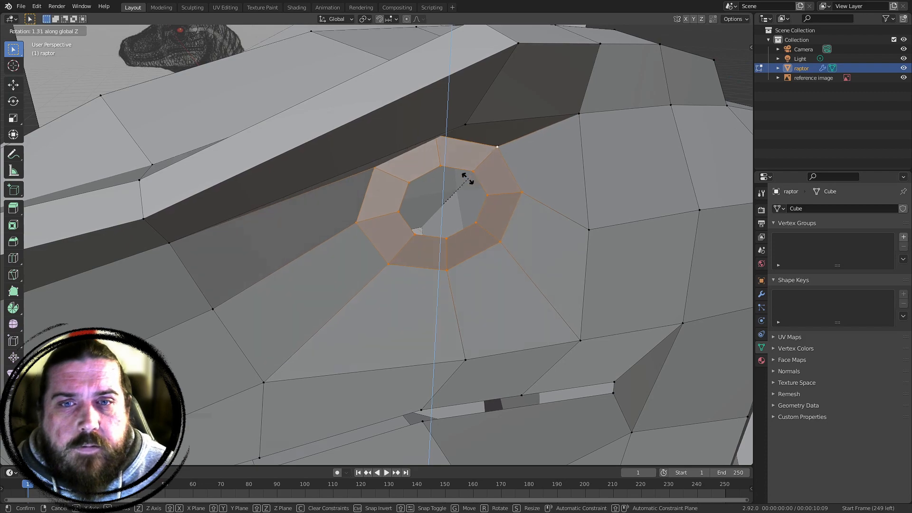
pyautogui.click(470, 179)
pyautogui.moveTo(470, 180); pyautogui.dragTo(448, 245, button='middle')
pyautogui.press('r')
pyautogui.press('z')
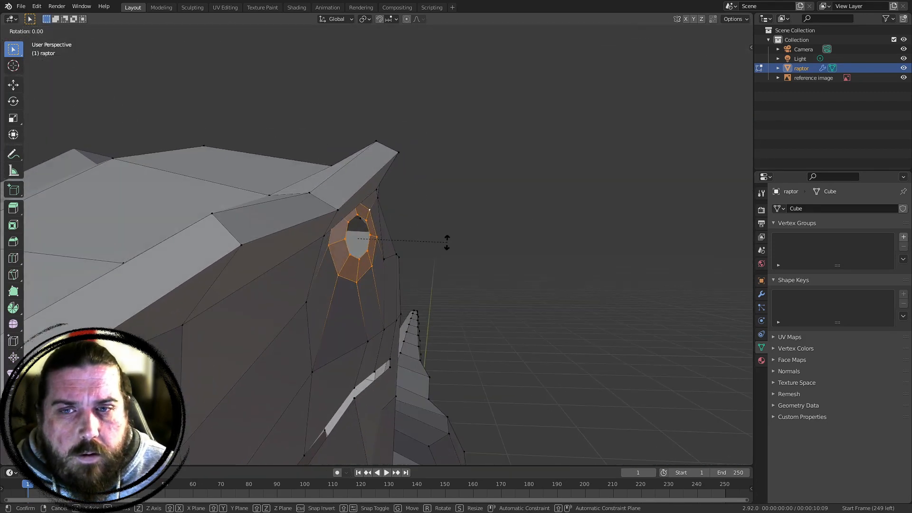
pyautogui.click(420, 257)
# Move both eye rings slightly outward along the X axis, deselect them, and return to the right side view
pyautogui.press('g')
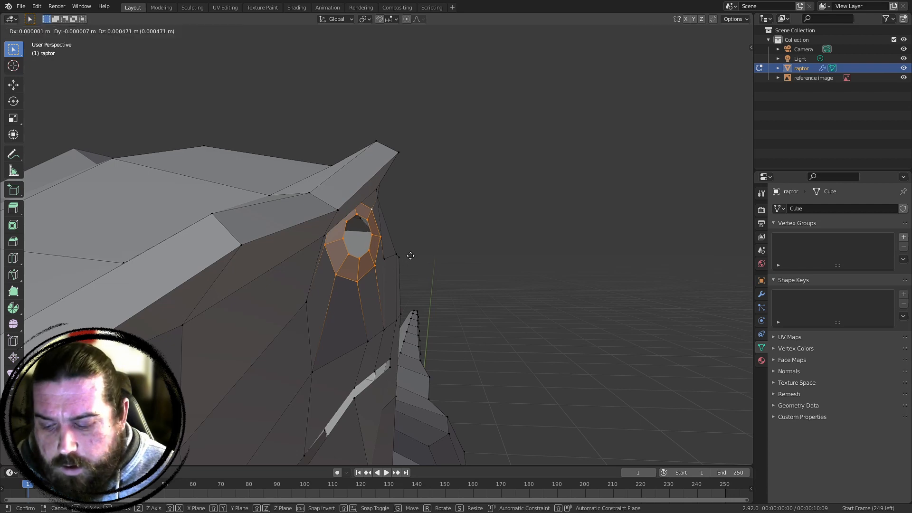
pyautogui.press('x')
pyautogui.click(418, 254)
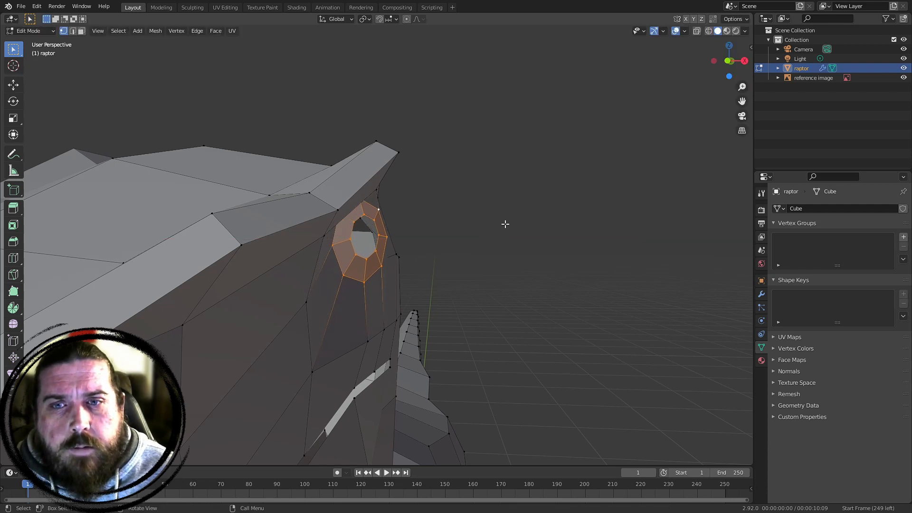
pyautogui.moveTo(506, 224); pyautogui.dragTo(377, 285, button='middle')
pyautogui.click(488, 200)
pyautogui.moveTo(487, 200); pyautogui.dragTo(437, 248, button='middle')
pyautogui.press('KP_3')
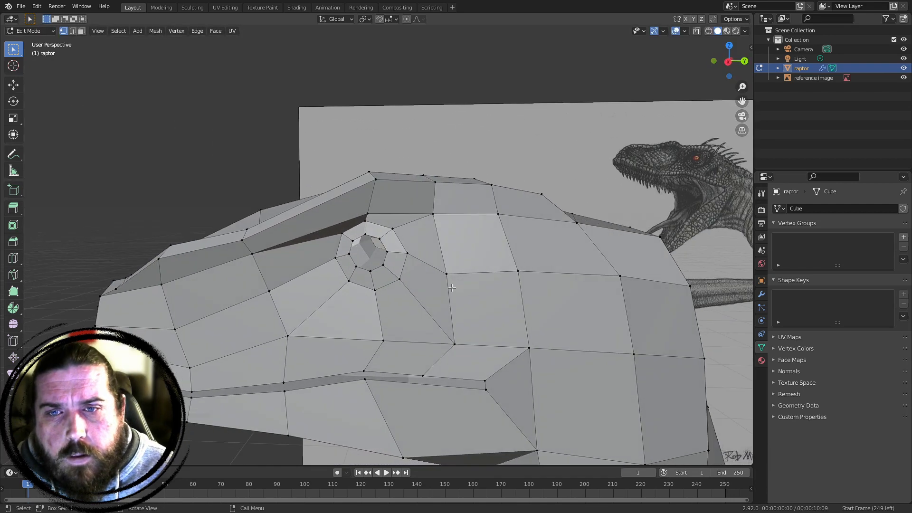
# Move the vertex above the eye socket up toward the brow ridge using wireframe shading, and return to solid shading
pyautogui.scroll(6, 298, 180)
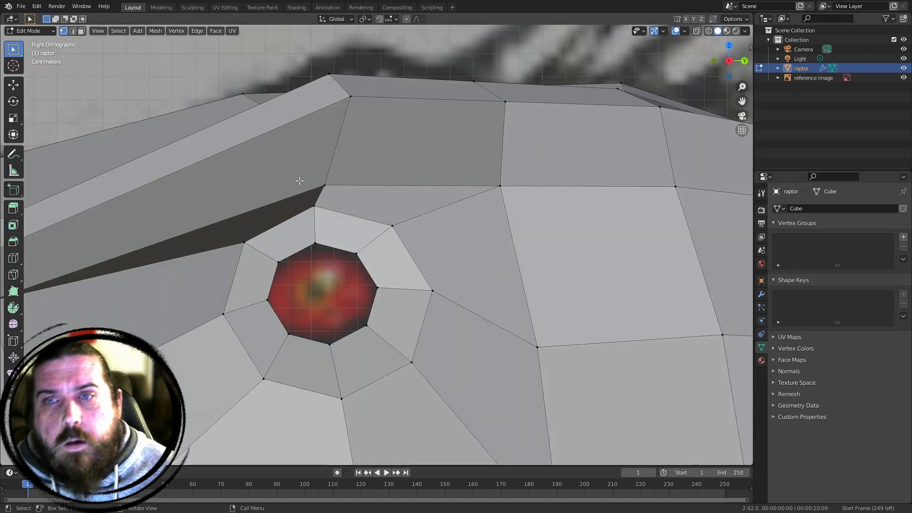
pyautogui.keyDown('alt'); pyautogui.click(278, 201); pyautogui.keyUp('alt')
pyautogui.hotkey('alt', 'z')
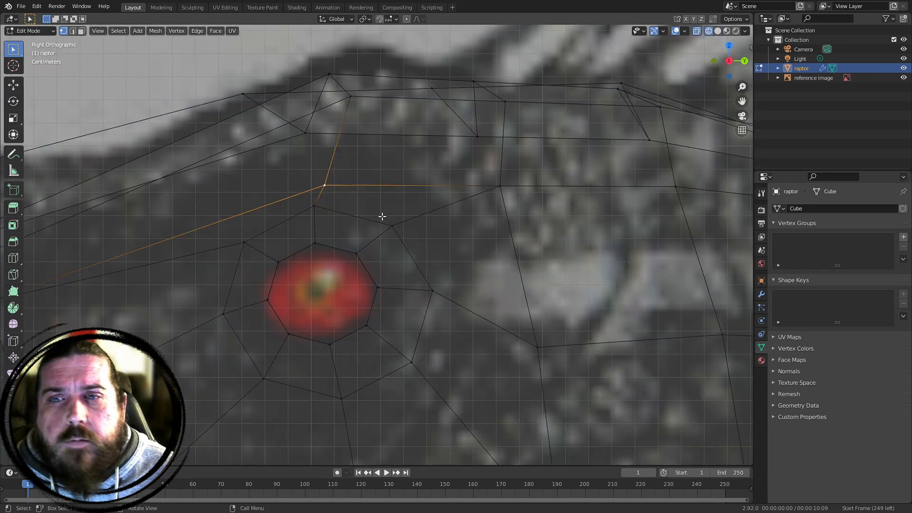
pyautogui.press('g')
pyautogui.click(403, 210)
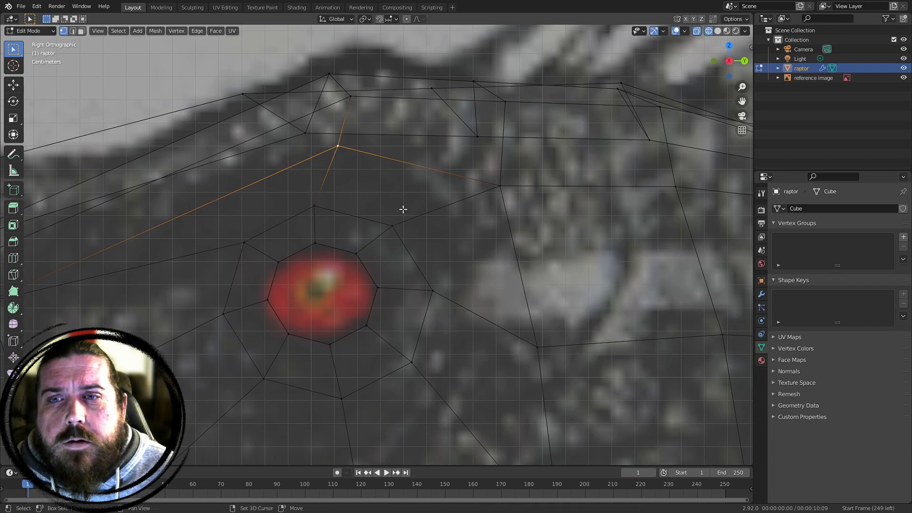
pyautogui.keyDown('shift'); pyautogui.moveTo(403, 210); pyautogui.dragTo(541, 150, button='middle'); pyautogui.keyUp('shift')
pyautogui.scroll(-3, 288, 189)
pyautogui.press('z')
pyautogui.click(421, 262)
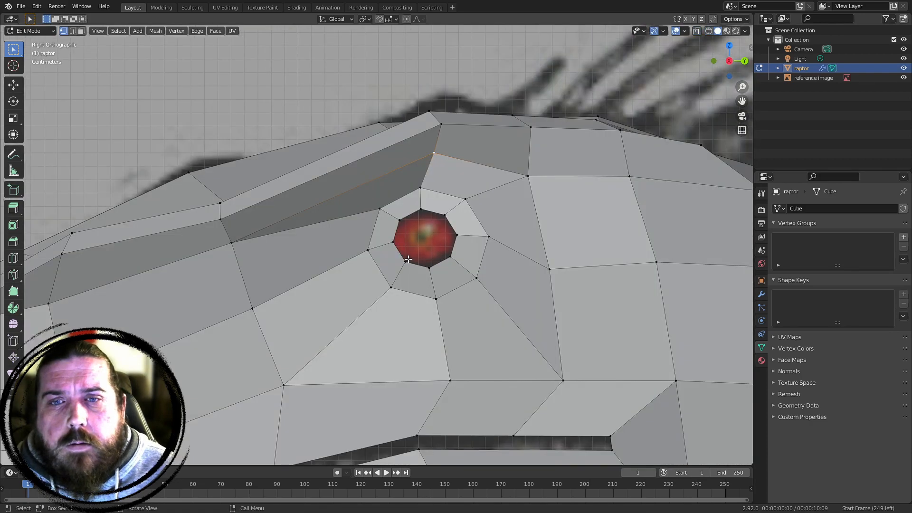
# Move the two vertices at the front end of the brow crease slightly upward and inward, and return to the right side view
pyautogui.moveTo(408, 260); pyautogui.dragTo(179, 215, button='middle')
pyautogui.scroll(2, 180, 216)
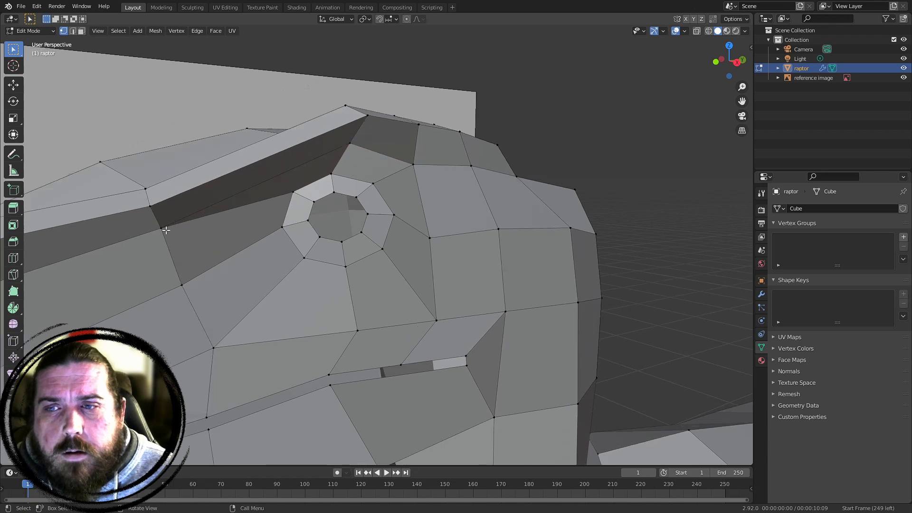
pyautogui.press('s')
pyautogui.click(270, 237)
pyautogui.press('g')
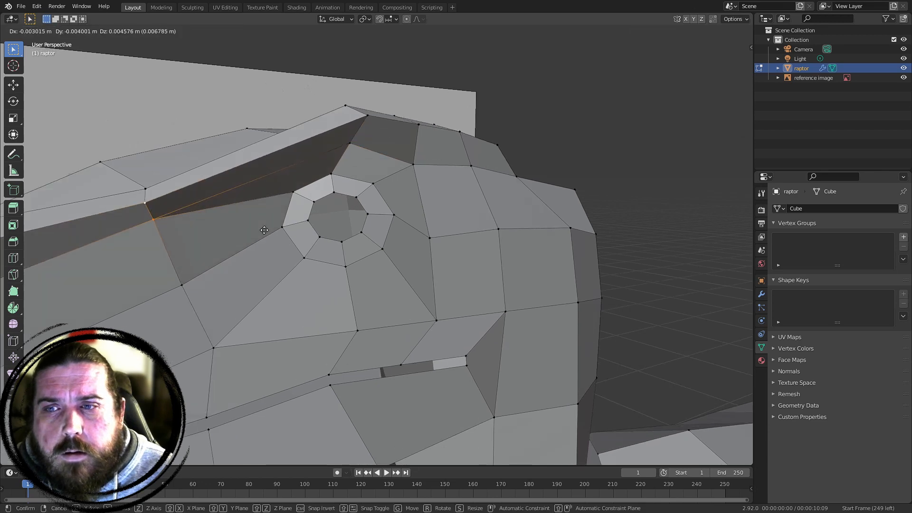
pyautogui.click(263, 229)
pyautogui.moveTo(263, 229)
pyautogui.mouseDown(button='middle')
pyautogui.moveTo(366, 214)
pyautogui.moveTo(324, 269)
pyautogui.moveTo(468, 243)
pyautogui.mouseUp(button='middle')
pyautogui.press('g')
pyautogui.click(337, 222)
pyautogui.press('KP_3')
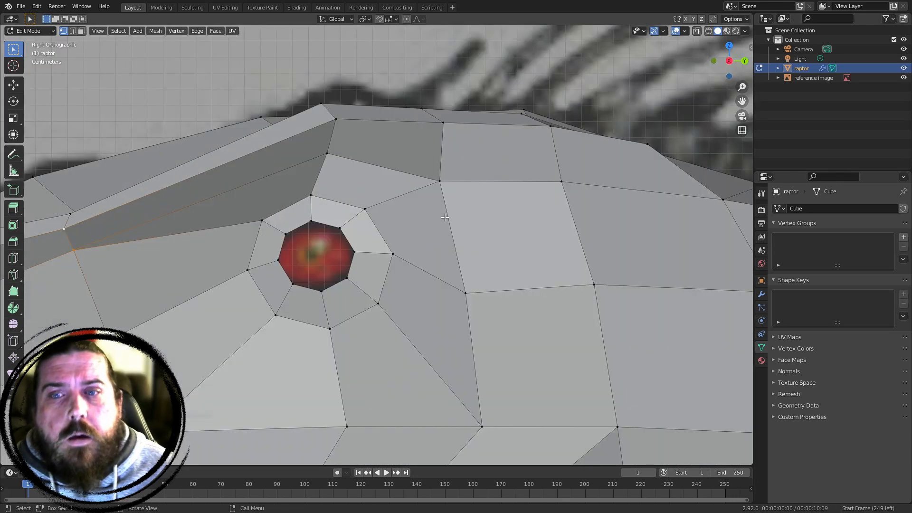
# Examine the head and eye opening in Object Mode, return to Edit Mode, and view the eye from the front
pyautogui.scroll(-6, 445, 217)
pyautogui.moveTo(446, 215); pyautogui.dragTo(457, 282, button='middle')
pyautogui.press('Tab')
pyautogui.scroll(-5, 382, 181)
pyautogui.click(489, 216)
pyautogui.scroll(1, 443, 227)
pyautogui.press('Tab')
pyautogui.click(272, 216)
pyautogui.moveTo(354, 250); pyautogui.dragTo(327, 243, button='middle')
pyautogui.scroll(2, 401, 269)
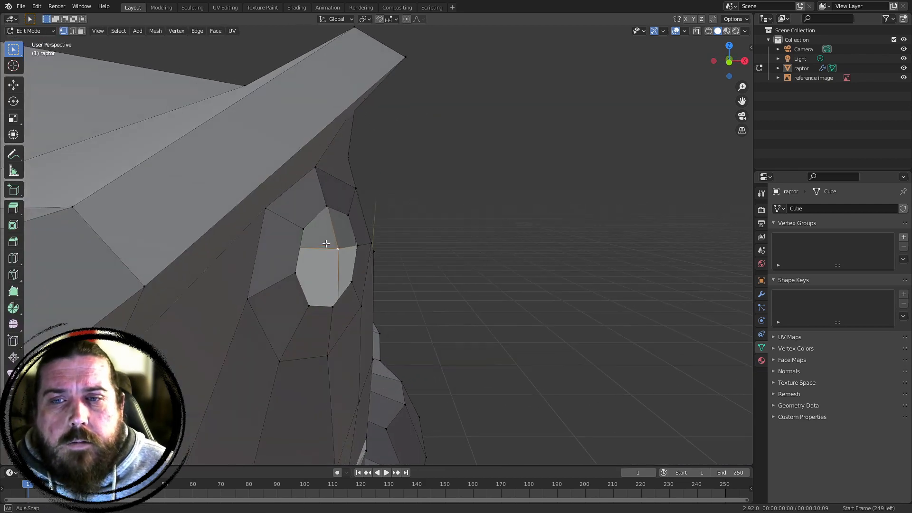
# Move the inner eye loop's frontmost vertex inward and its rearmost vertex outward along the X axis
pyautogui.click(294, 280)
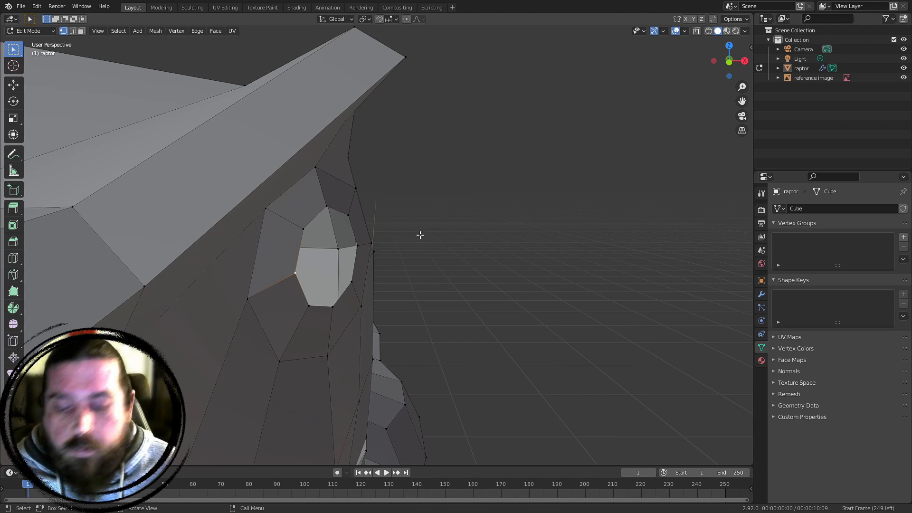
pyautogui.press('g')
pyautogui.press('x')
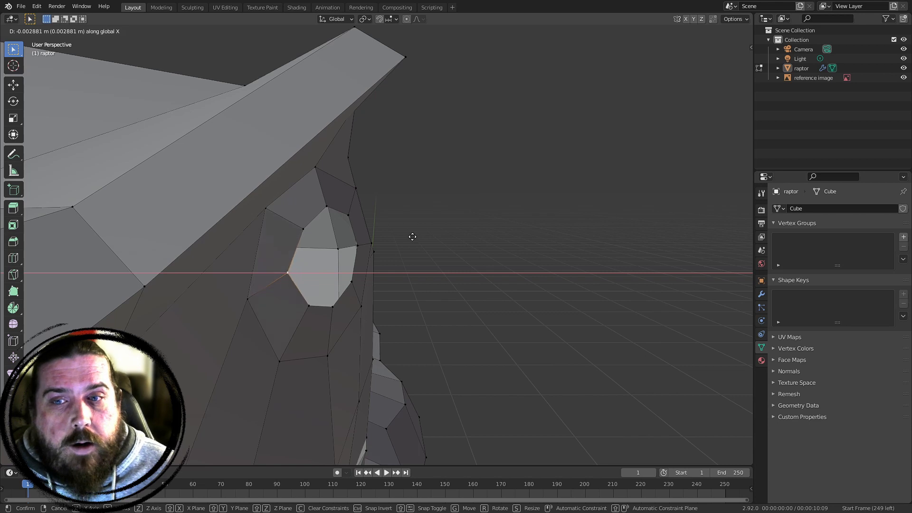
pyautogui.click(398, 240)
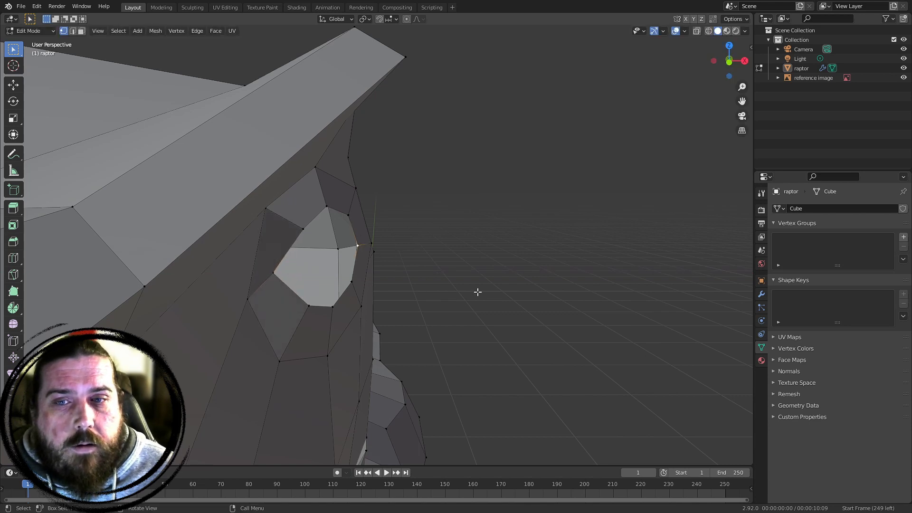
pyautogui.press('g')
pyautogui.press('x')
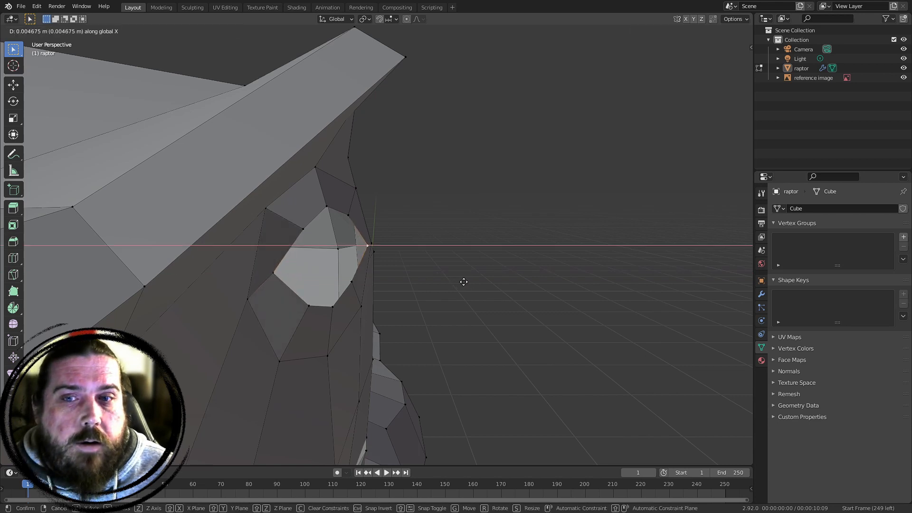
pyautogui.click(463, 281)
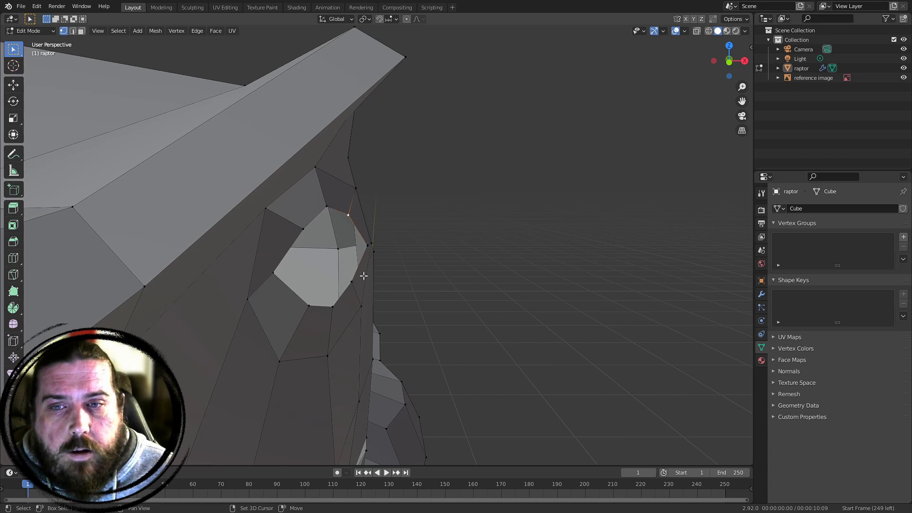
# Move the inner eye loop's upper and lower rear vertices slightly outward and its front pair slightly inward along the X axis
pyautogui.press('g')
pyautogui.press('x')
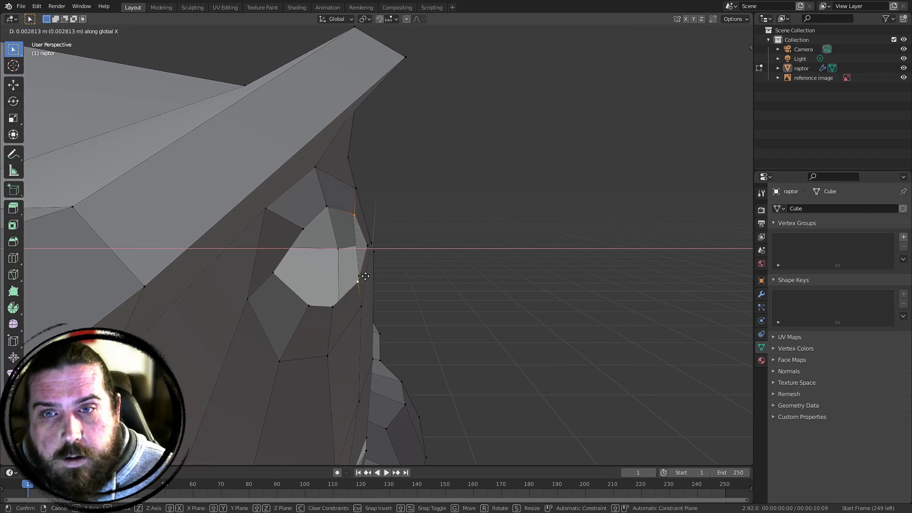
pyautogui.click(367, 276)
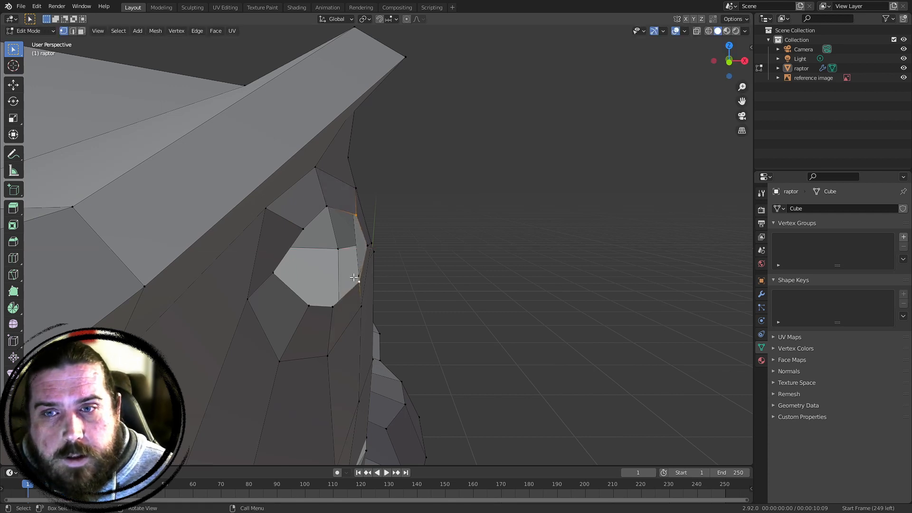
pyautogui.keyDown('shift'); pyautogui.click(303, 228); pyautogui.keyUp('shift')
pyautogui.press('g')
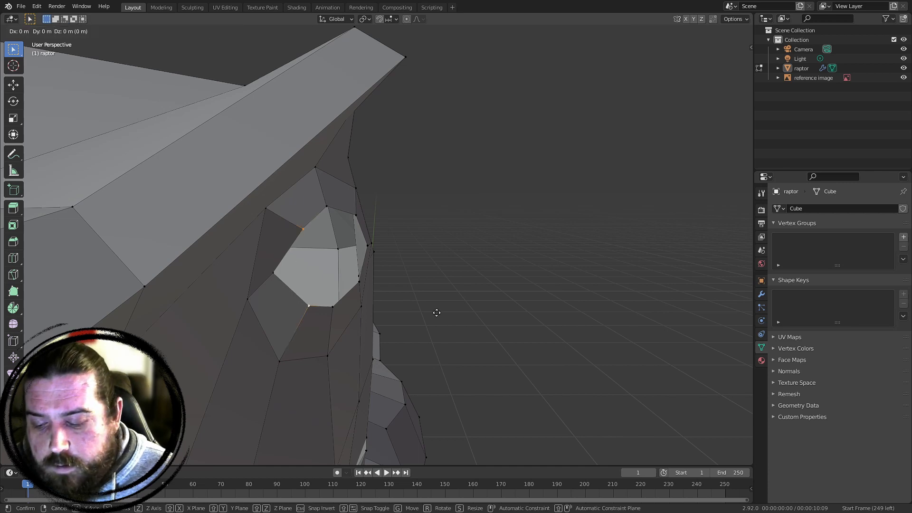
pyautogui.press('x')
pyautogui.click(428, 312)
# Select the inner eye loop's middle top and bottom vertices and move them outward and forward in the top wireframe view
pyautogui.click(336, 309)
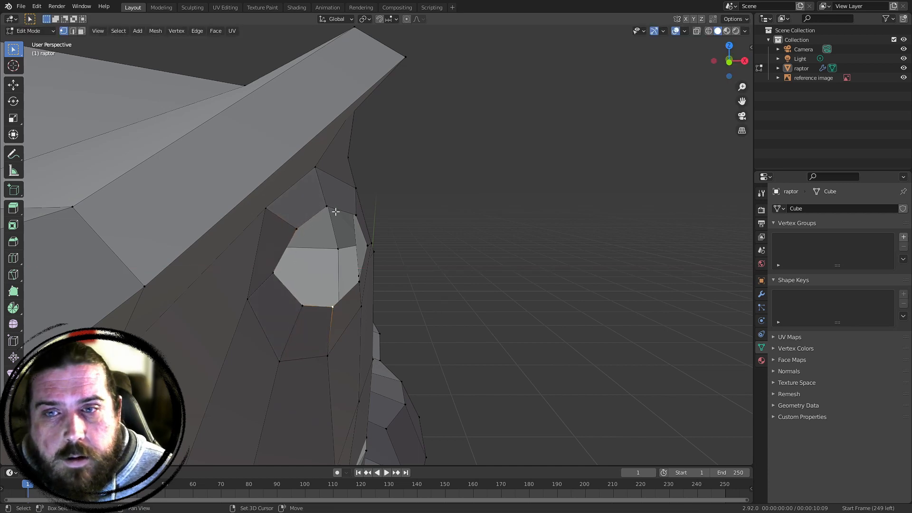
pyautogui.keyDown('shift'); pyautogui.click(331, 208); pyautogui.keyUp('shift')
pyautogui.moveTo(437, 228); pyautogui.dragTo(299, 306, button='middle')
pyautogui.press('KP_7')
pyautogui.hotkey('alt', 'z')
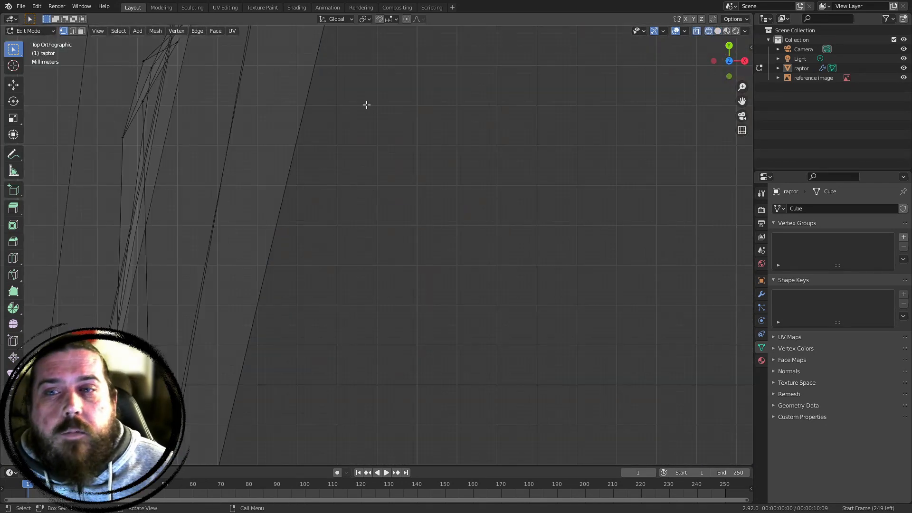
pyautogui.keyDown('shift'); pyautogui.moveTo(367, 104); pyautogui.dragTo(421, 271, button='middle'); pyautogui.keyUp('shift')
pyautogui.keyDown('shift'); pyautogui.moveTo(381, 132); pyautogui.dragTo(428, 179, button='middle'); pyautogui.keyUp('shift')
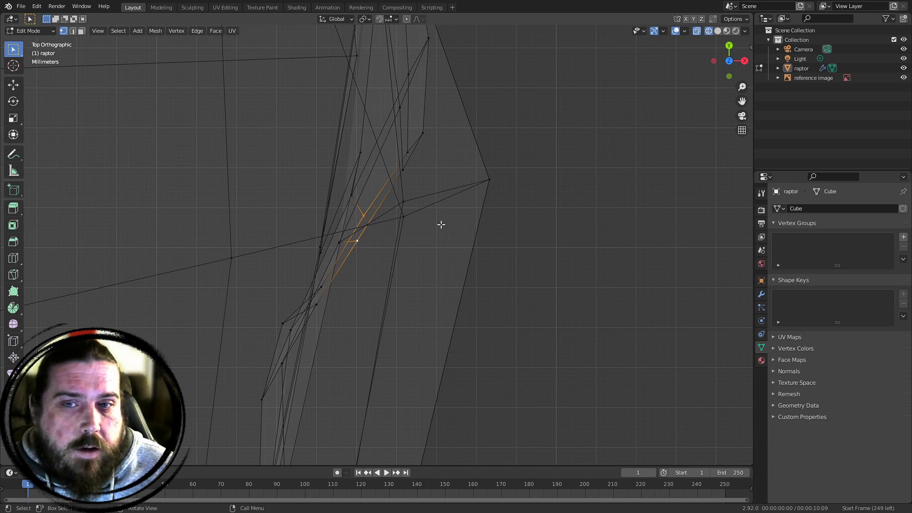
pyautogui.press('g')
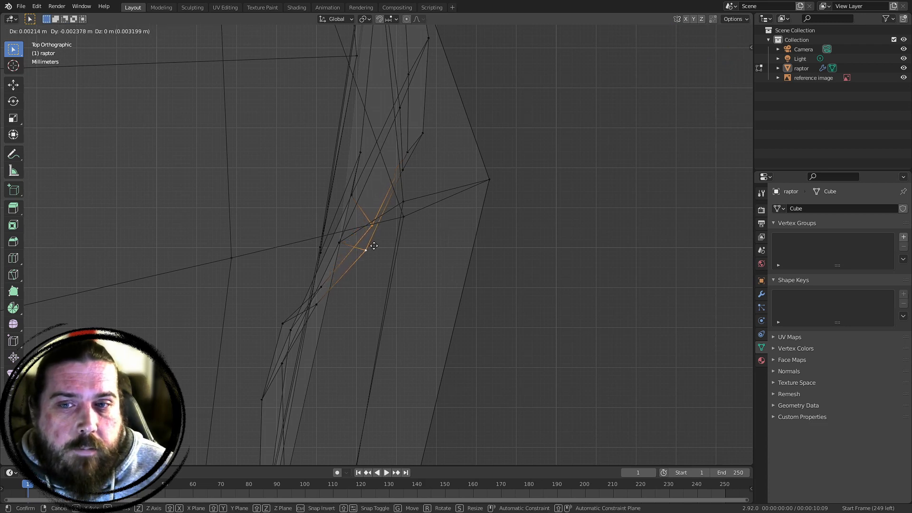
pyautogui.click(377, 248)
# Move the inner eye loop's upper and lower rear vertices slightly outward in the top view
pyautogui.moveTo(399, 126); pyautogui.dragTo(409, 172)
pyautogui.press('g')
pyautogui.click(415, 177)
# Examine the adjusted eye ring in Object Mode with solid shading, and select the raptor
pyautogui.press('Tab')
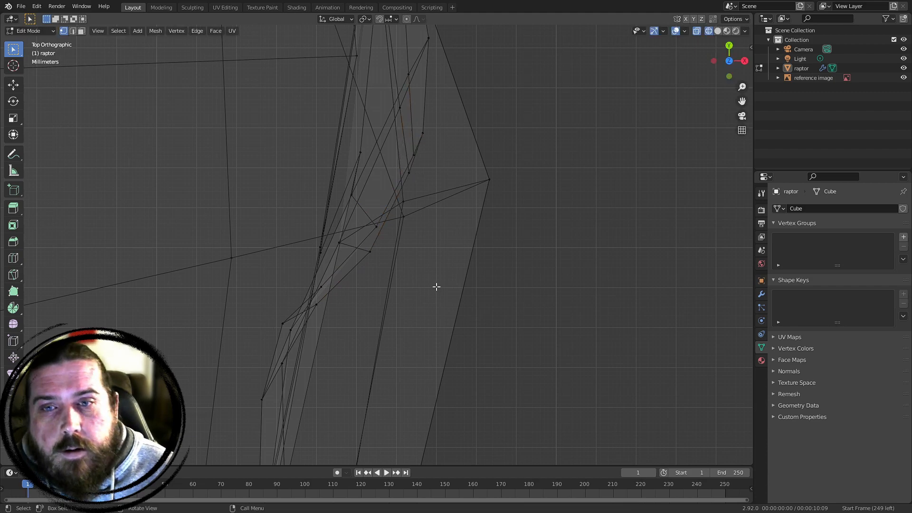
pyautogui.hotkey('shift', 'z')
pyautogui.moveTo(467, 308)
pyautogui.mouseDown(button='middle')
pyautogui.moveTo(408, 184)
pyautogui.moveTo(436, 269)
pyautogui.moveTo(442, 201)
pyautogui.moveTo(336, 193)
pyautogui.moveTo(341, 205)
pyautogui.mouseUp(button='middle')
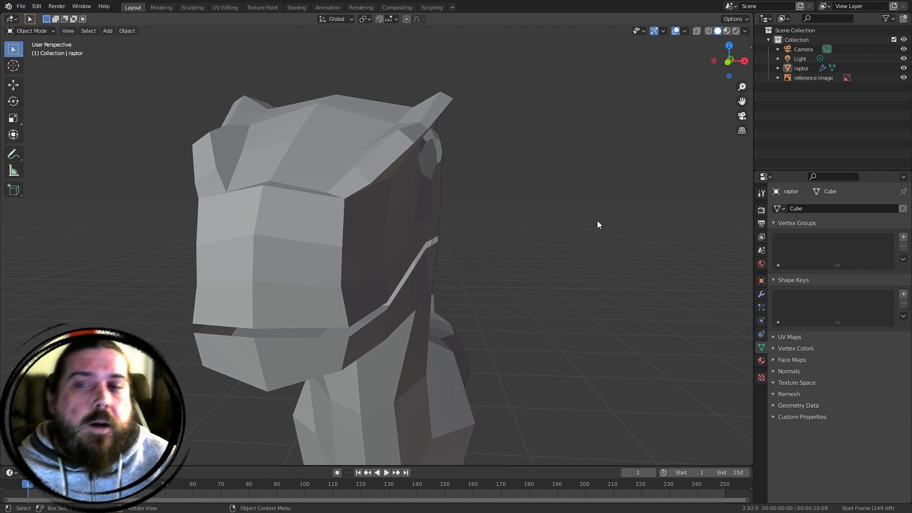
pyautogui.moveTo(598, 222); pyautogui.dragTo(446, 291, button='middle')
pyautogui.scroll(3, 445, 292)
pyautogui.click(309, 197)
pyautogui.scroll(2, 309, 197)
pyautogui.keyDown('shift'); pyautogui.moveTo(310, 197); pyautogui.dragTo(494, 246, button='middle'); pyautogui.keyUp('shift')
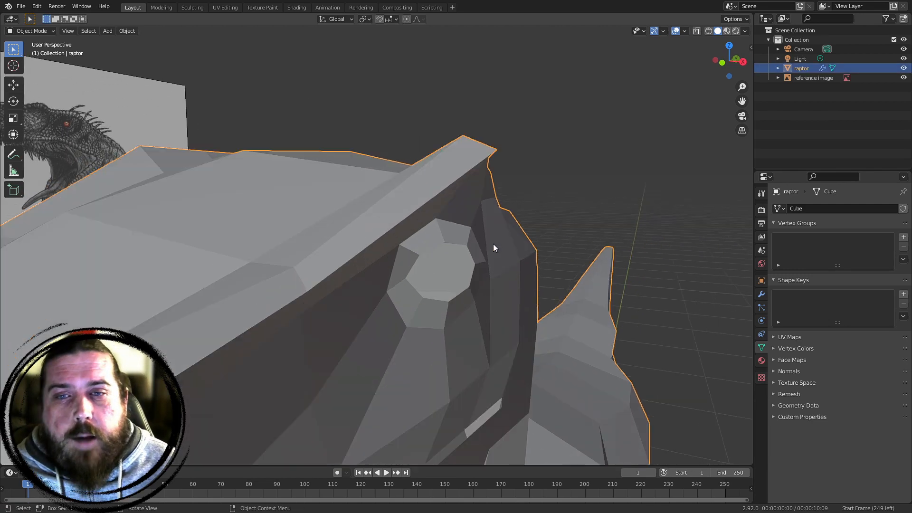
# Select the inner eye loop in Edit Mode and extrude it inward and backward into the head to form the socket wall
pyautogui.press('Tab')
pyautogui.keyDown('alt'); pyautogui.click(481, 261); pyautogui.keyUp('alt')
pyautogui.moveTo(506, 278); pyautogui.dragTo(692, 298, button='middle')
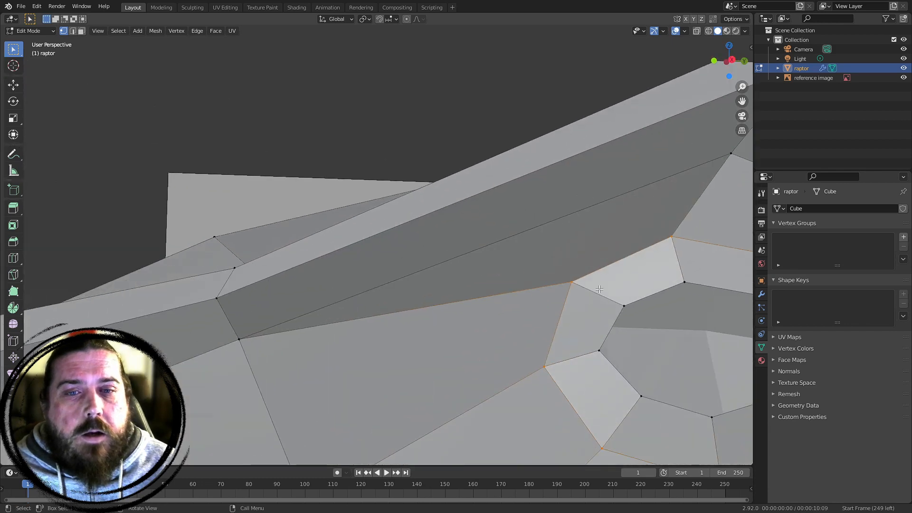
pyautogui.press('KP_7')
pyautogui.hotkey('alt', 'z')
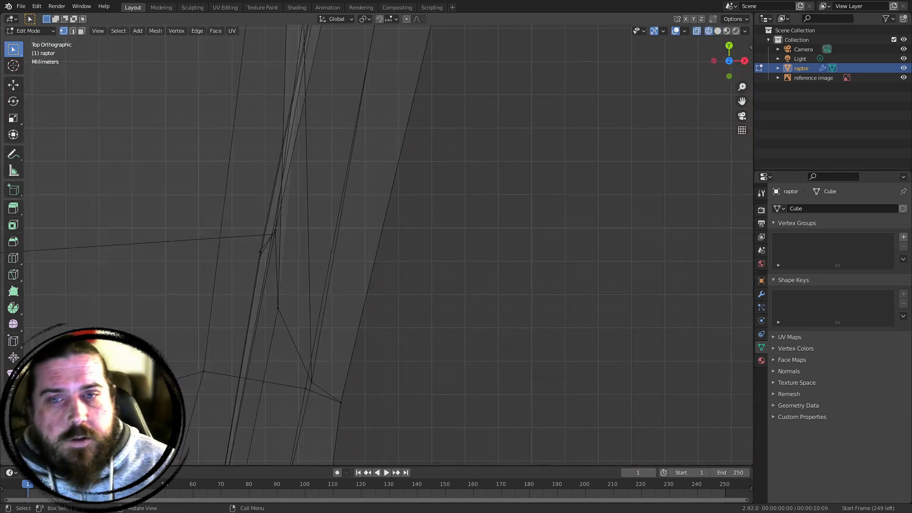
pyautogui.keyDown('shift'); pyautogui.moveTo(373, 50); pyautogui.dragTo(535, 347, button='middle'); pyautogui.keyUp('shift')
pyautogui.keyDown('shift'); pyautogui.moveTo(495, 172); pyautogui.dragTo(374, 332, button='middle'); pyautogui.keyUp('shift')
pyautogui.scroll(1, 469, 287)
pyautogui.scroll(1, 469, 286)
pyautogui.press('g')
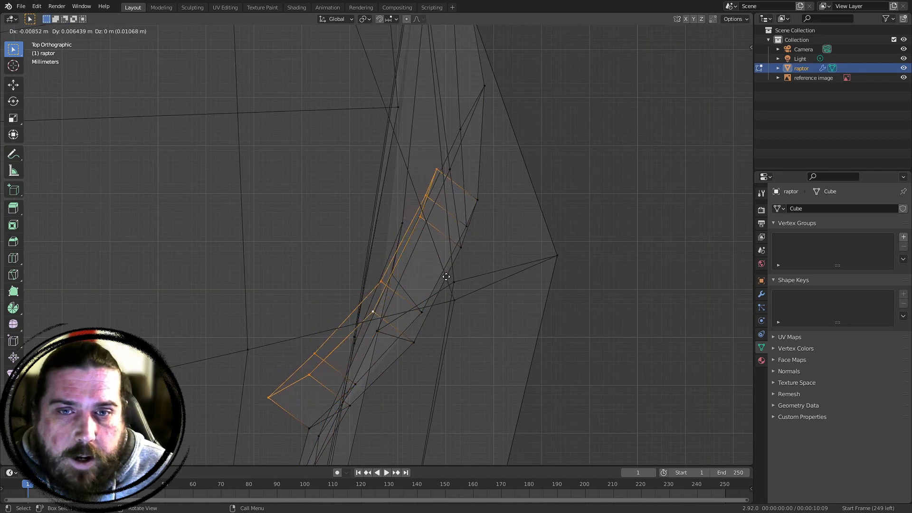
pyautogui.click(434, 266)
pyautogui.hotkey('alt', 'z')
pyautogui.moveTo(595, 287); pyautogui.dragTo(540, 108, button='middle')
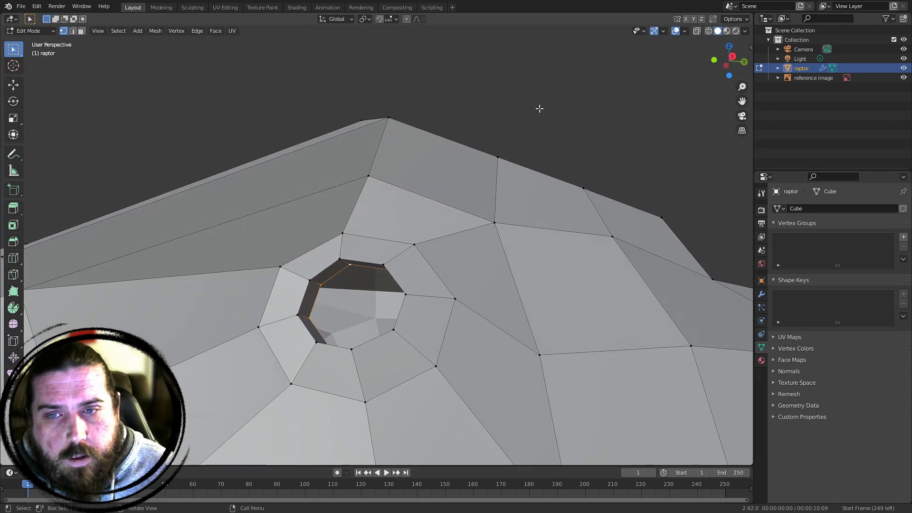
# Examine the eye socket and head from several angles, and inspect the mouth line in the right side view
pyautogui.scroll(-3, 596, 106)
pyautogui.moveTo(574, 143); pyautogui.dragTo(529, 251, button='middle')
pyautogui.scroll(-3, 540, 287)
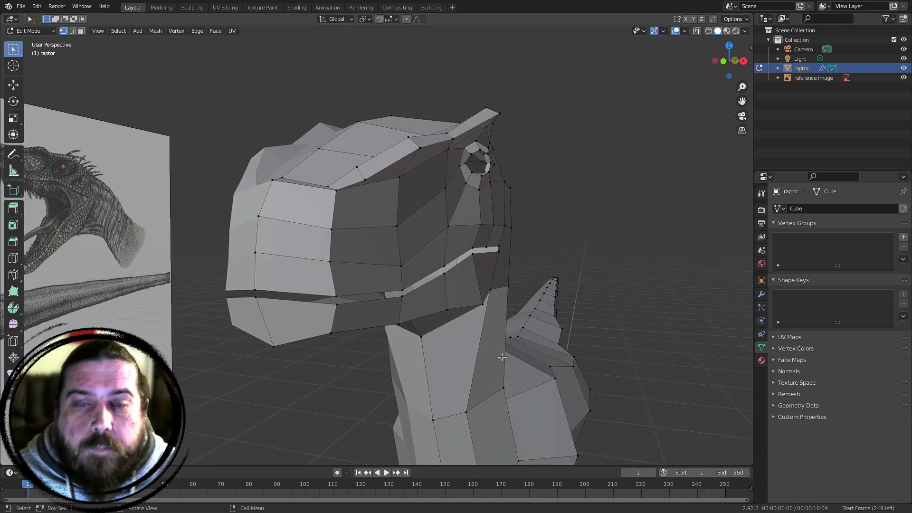
pyautogui.moveTo(503, 357); pyautogui.dragTo(560, 154, button='middle')
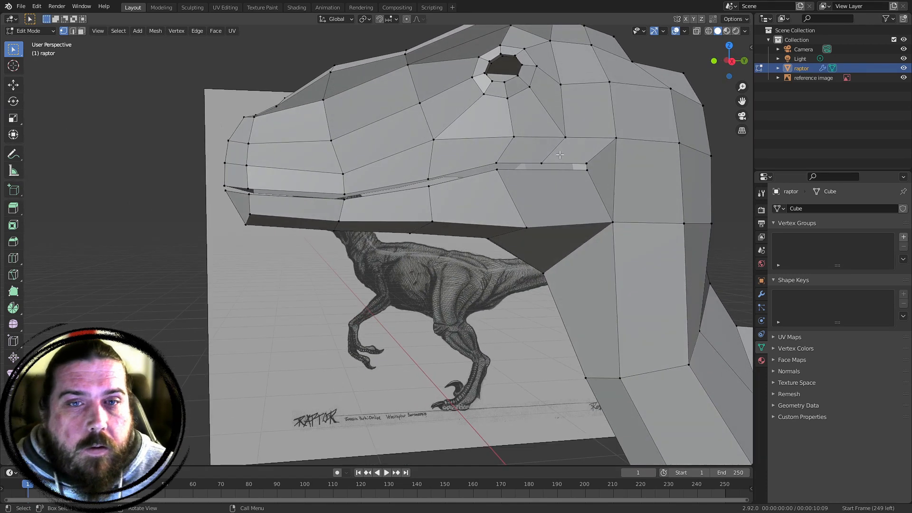
pyautogui.press('KP_3')
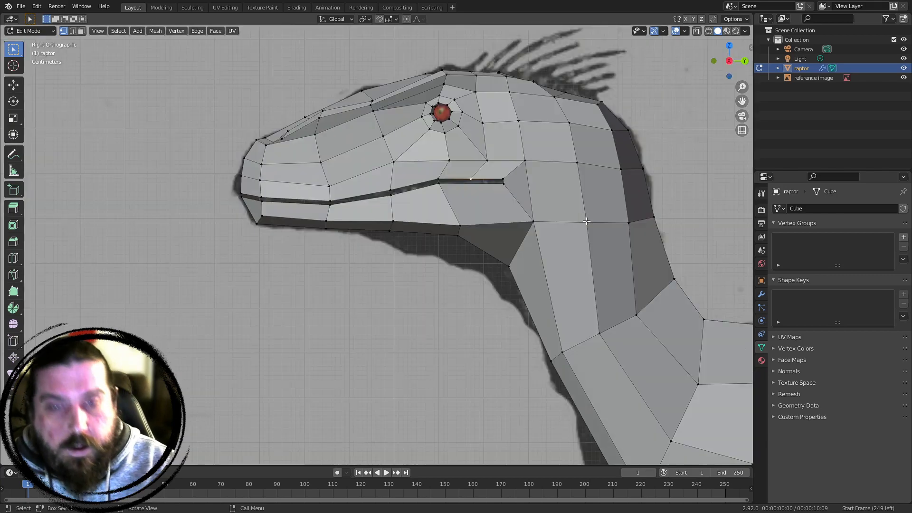
pyautogui.scroll(4, 586, 221)
pyautogui.keyDown('shift'); pyautogui.moveTo(587, 222); pyautogui.dragTo(467, 320, button='middle'); pyautogui.keyUp('shift')
pyautogui.scroll(3, 465, 278)
pyautogui.scroll(-4, 447, 247)
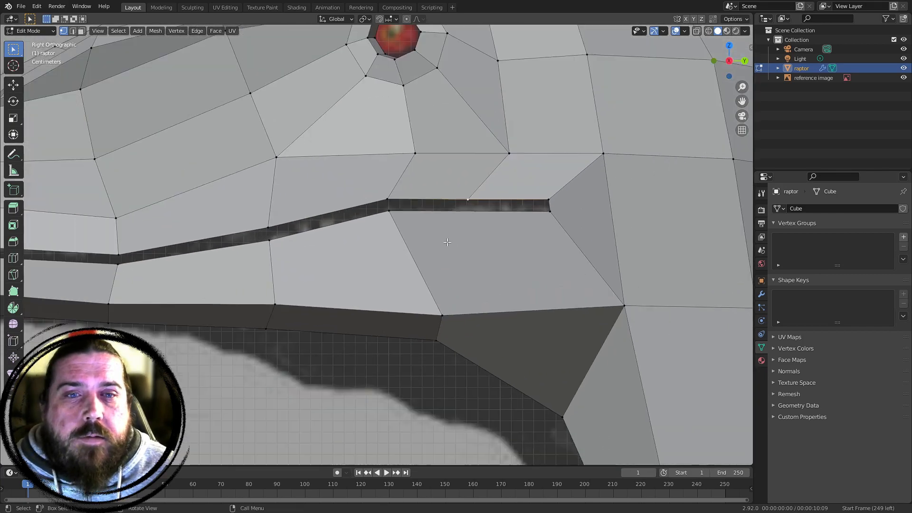
pyautogui.scroll(1, 456, 214)
pyautogui.scroll(1, 459, 209)
pyautogui.scroll(-3, 262, 217)
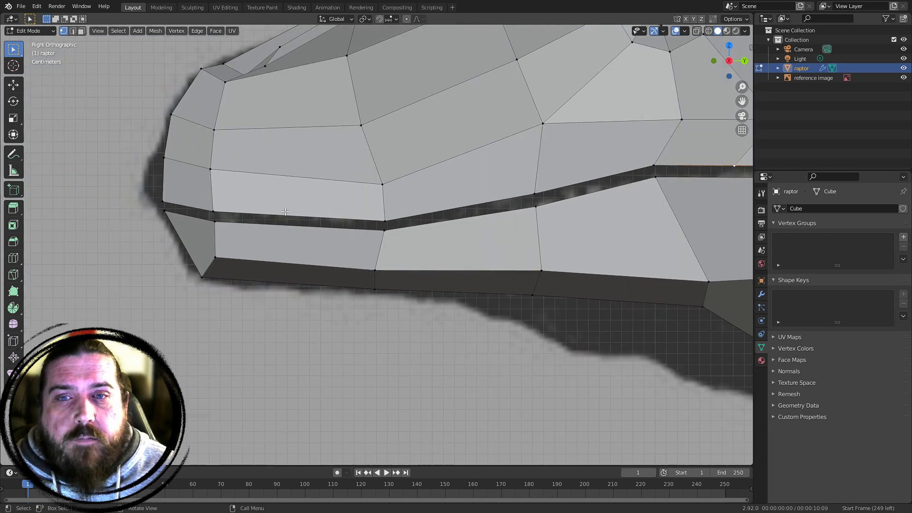
# Add one centred loop cut through the rear lower jaw, matching the upper lip vertex near the mouth corner
pyautogui.keyDown('shift'); pyautogui.moveTo(665, 209); pyautogui.dragTo(401, 201, button='middle'); pyautogui.keyUp('shift')
pyautogui.hotkey('ctrl', 'r')
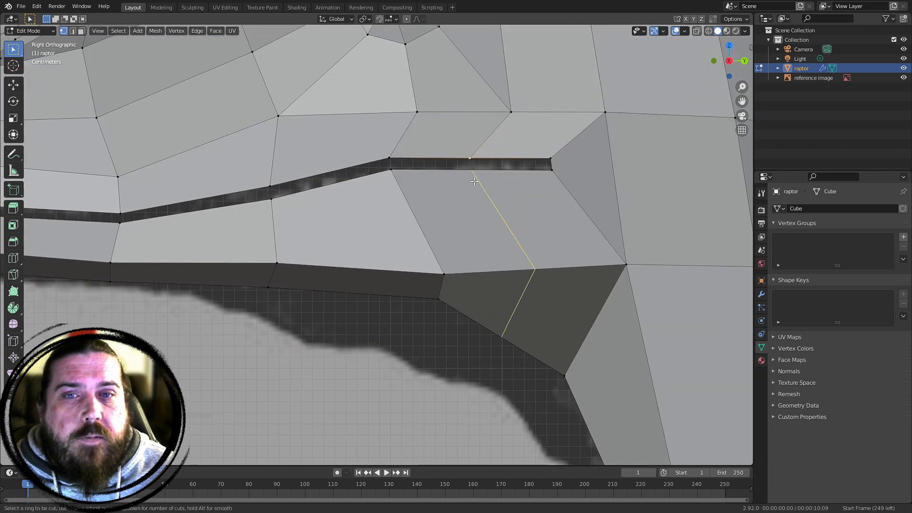
pyautogui.click(475, 181)
pyautogui.rightClick(475, 180)
pyautogui.keyDown('shift'); pyautogui.moveTo(526, 385); pyautogui.dragTo(447, 444, button='middle'); pyautogui.keyUp('shift')
pyautogui.scroll(1, 448, 444)
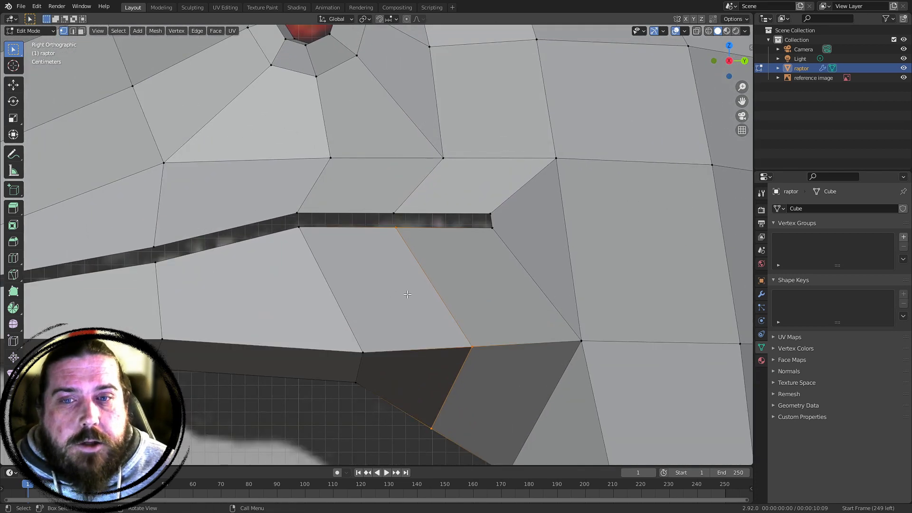
pyautogui.scroll(4, 408, 295)
pyautogui.scroll(-4, 389, 178)
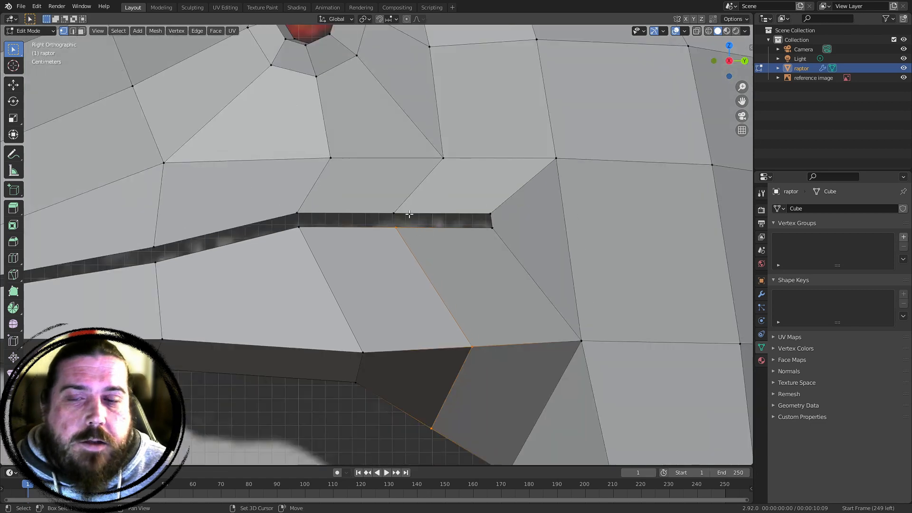
# Examine the mouth line and lower jaw from an angled view and against the reference in the right side view
pyautogui.scroll(-5, 488, 217)
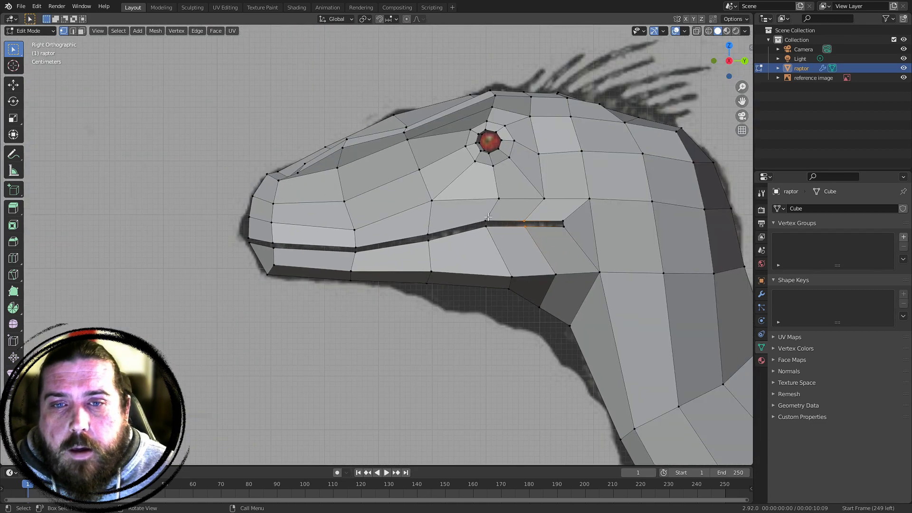
pyautogui.moveTo(488, 217); pyautogui.dragTo(441, 257, button='middle')
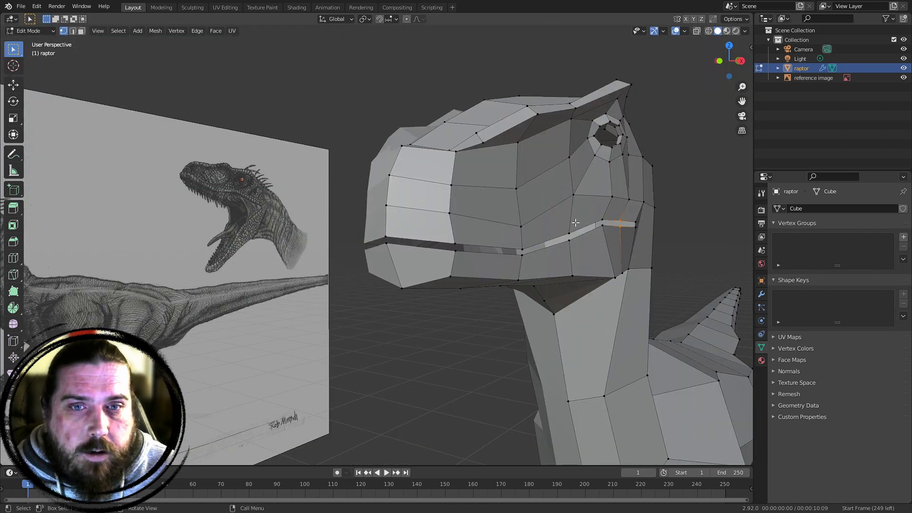
pyautogui.press('KP_3')
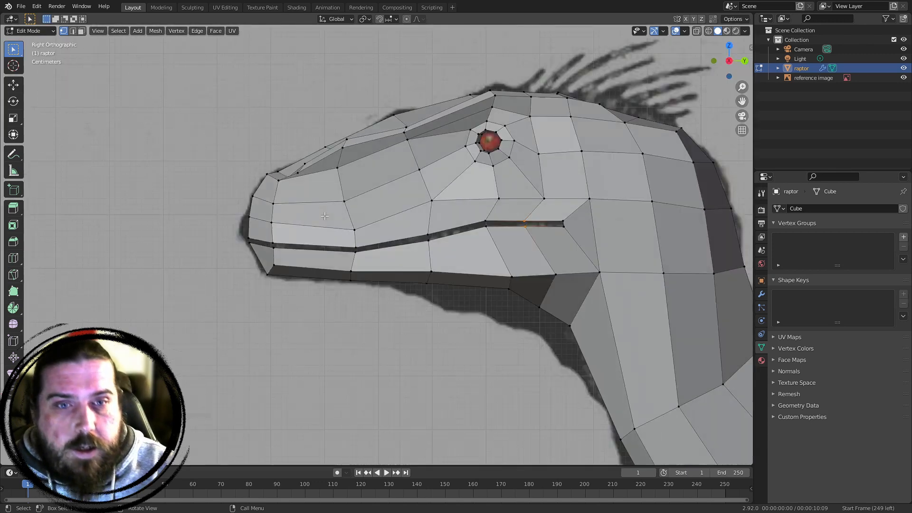
pyautogui.scroll(-4, 463, 230)
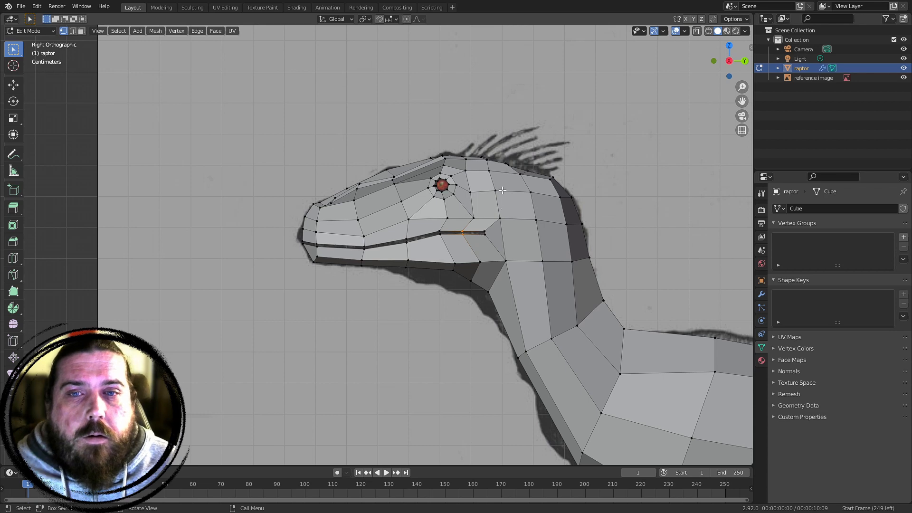
pyautogui.scroll(3, 484, 192)
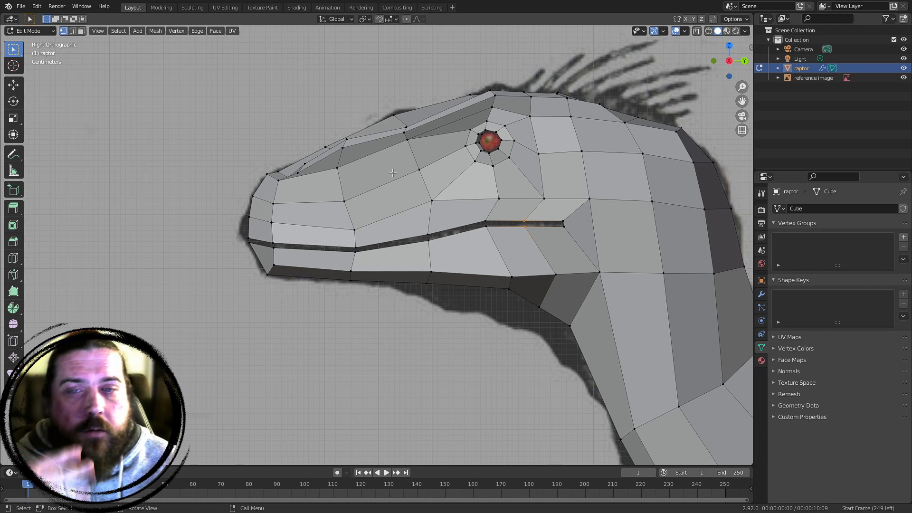
pyautogui.scroll(1, 451, 287)
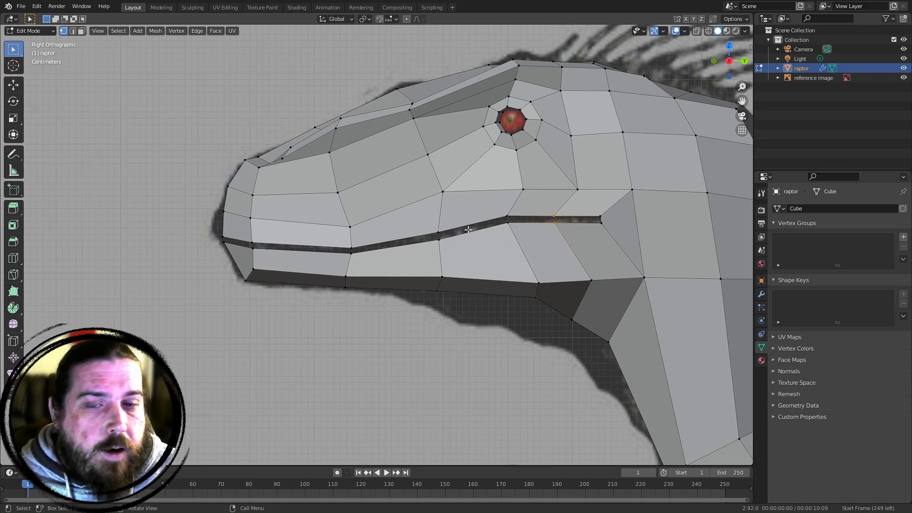
pyautogui.moveTo(216, 240); pyautogui.dragTo(300, 303)
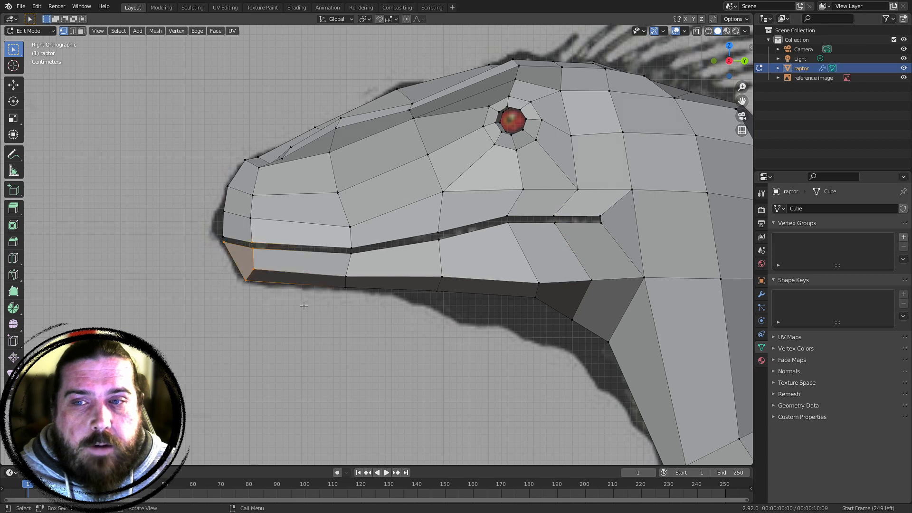
pyautogui.click(255, 241)
pyautogui.click(221, 241)
pyautogui.keyDown('shift'); pyautogui.click(252, 250); pyautogui.keyUp('shift')
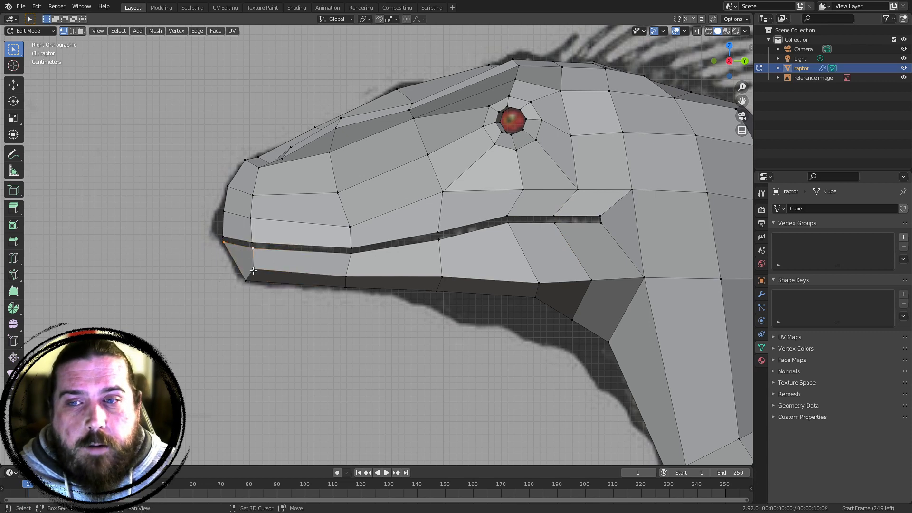
pyautogui.keyDown('shift'); pyautogui.click(246, 278); pyautogui.keyUp('shift')
pyautogui.keyDown('shift'); pyautogui.click(343, 290); pyautogui.keyUp('shift')
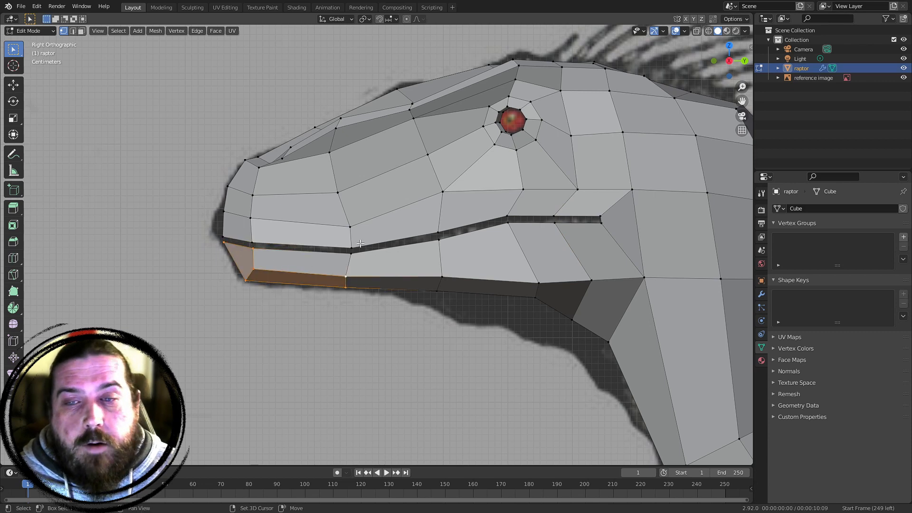
# Select the lower jaw from the chin tip back to the new loop just ahead of the mouth corner
pyautogui.keyDown('alt'); pyautogui.click(456, 258); pyautogui.keyUp('alt')
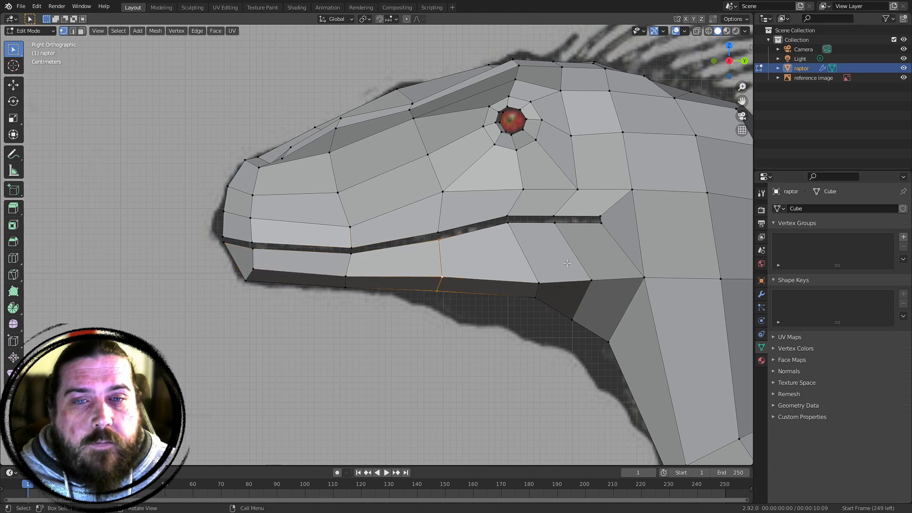
pyautogui.keyDown('alt'); pyautogui.keyDown('shift'); pyautogui.click(544, 267); pyautogui.keyUp('shift'); pyautogui.keyUp('alt')
pyautogui.keyDown('alt'); pyautogui.keyDown('shift'); pyautogui.click(595, 267); pyautogui.keyUp('shift'); pyautogui.keyUp('alt')
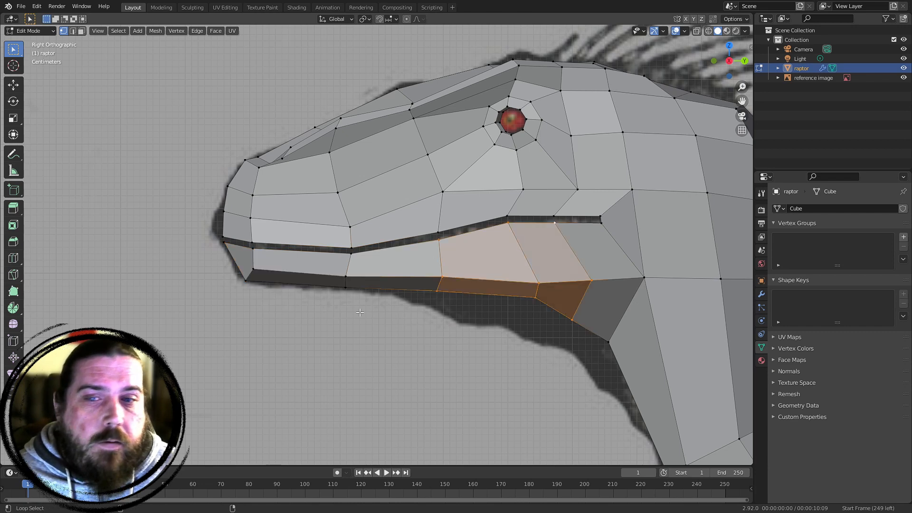
pyautogui.keyDown('alt'); pyautogui.keyDown('shift'); pyautogui.click(354, 267); pyautogui.keyUp('shift'); pyautogui.keyUp('alt')
pyautogui.keyDown('alt'); pyautogui.keyDown('shift'); pyautogui.click(245, 269); pyautogui.keyUp('shift'); pyautogui.keyUp('alt')
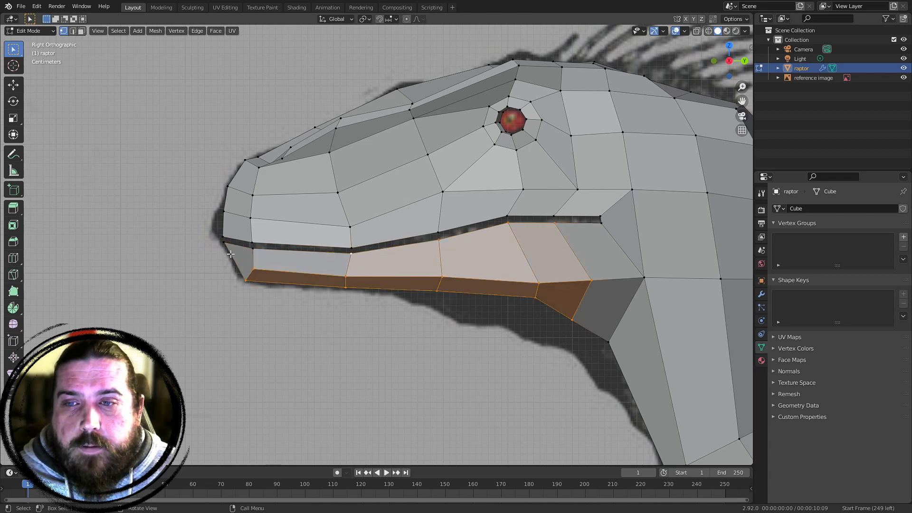
pyautogui.press('b')
pyautogui.moveTo(223, 239); pyautogui.dragTo(240, 257)
pyautogui.keyDown('shift'); pyautogui.click(255, 249); pyautogui.keyUp('shift')
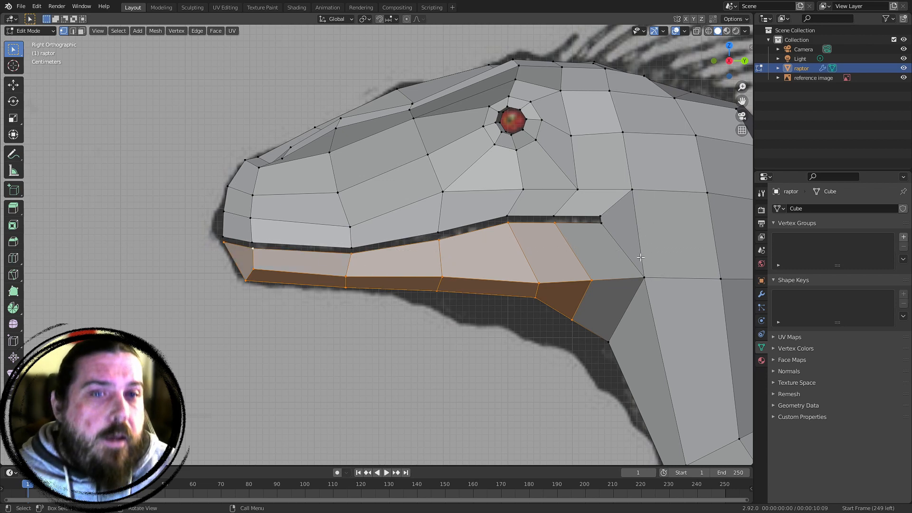
# Try to rotate the selected lower jaw open about its own centre and reposition it, and undo the rotation
pyautogui.press('r')
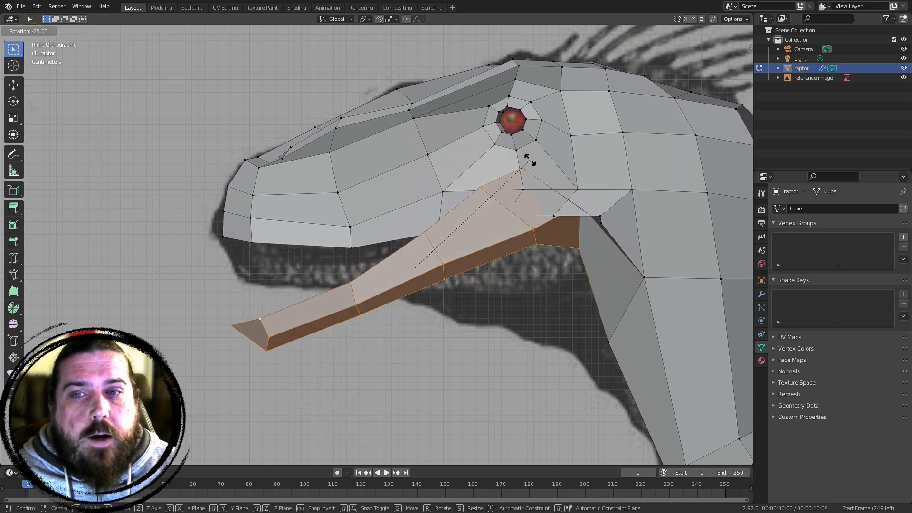
pyautogui.click(503, 133)
pyautogui.press('g')
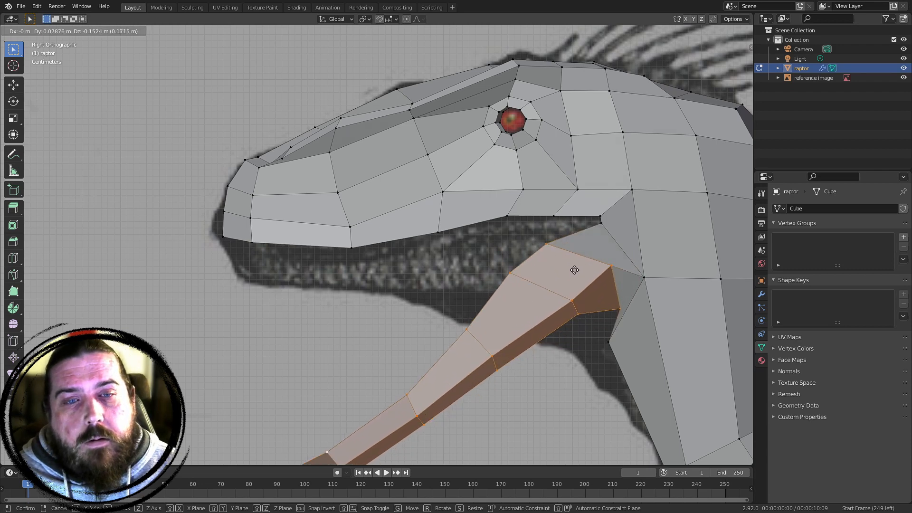
pyautogui.press('Escape')
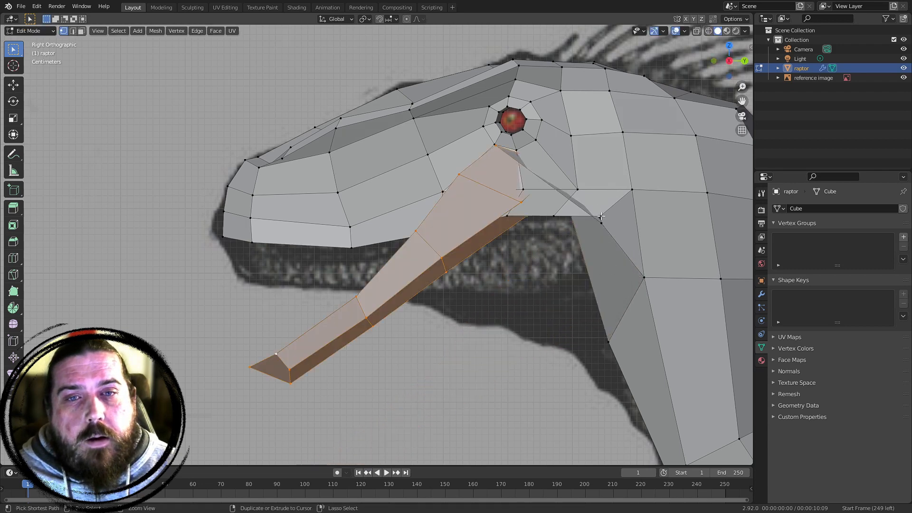
pyautogui.hotkey('ctrl', 'z')
# Turn on X-ray and place the 3D cursor just behind the mouth corner as the jaw's hinge point
pyautogui.keyDown('shift'); pyautogui.moveTo(679, 246); pyautogui.dragTo(536, 206, button='middle'); pyautogui.keyUp('shift')
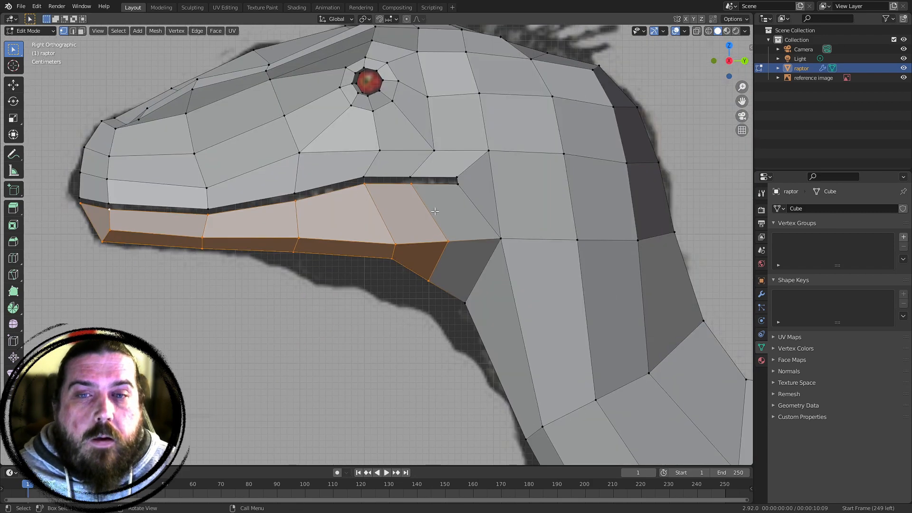
pyautogui.hotkey('alt', 'z')
pyautogui.keyDown('shift'); pyautogui.moveTo(444, 227); pyautogui.dragTo(574, 271, button='middle'); pyautogui.keyUp('shift')
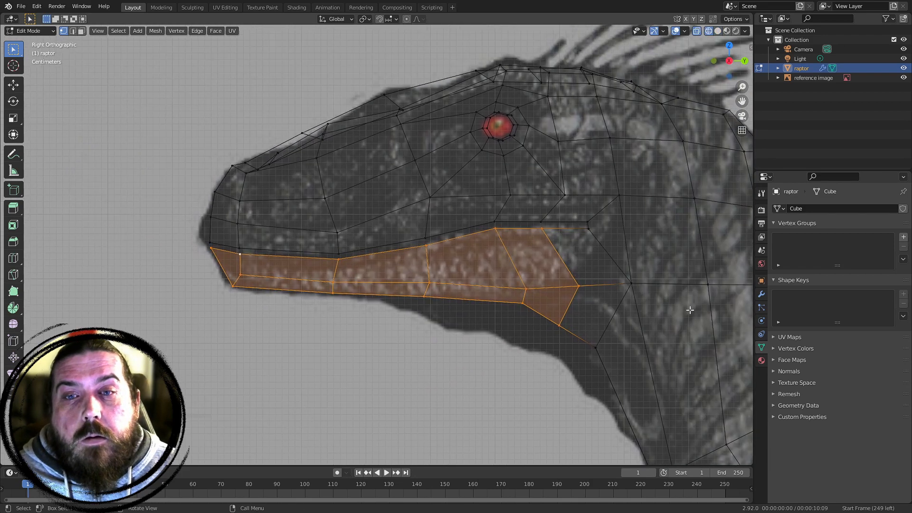
pyautogui.moveTo(649, 276)
pyautogui.keyDown('shift'); pyautogui.mouseDown(button='middle')
pyautogui.moveTo(676, 272)
pyautogui.moveTo(663, 272)
pyautogui.mouseUp(button='middle'); pyautogui.keyUp('shift')
pyautogui.keyDown('shift'); pyautogui.moveTo(703, 350); pyautogui.dragTo(588, 330, button='middle'); pyautogui.keyUp('shift')
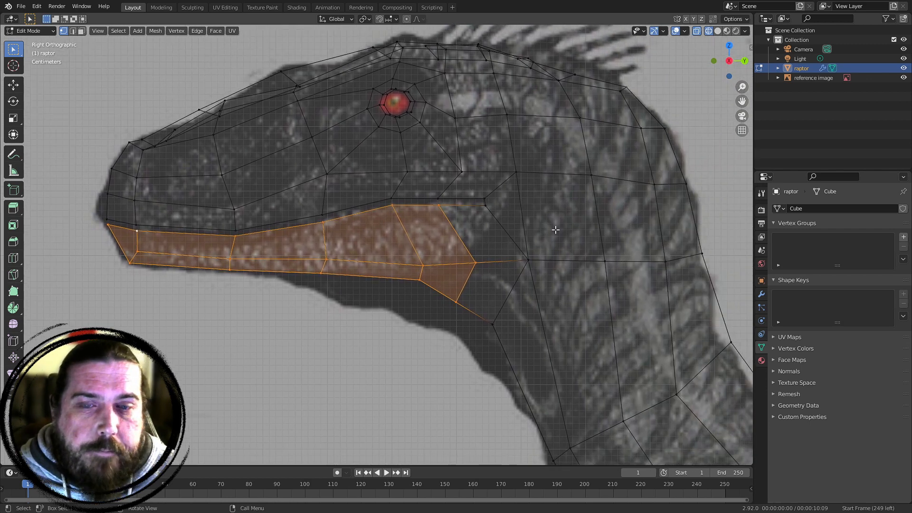
pyautogui.keyDown('shift'); pyautogui.rightClick(499, 203); pyautogui.keyUp('shift')
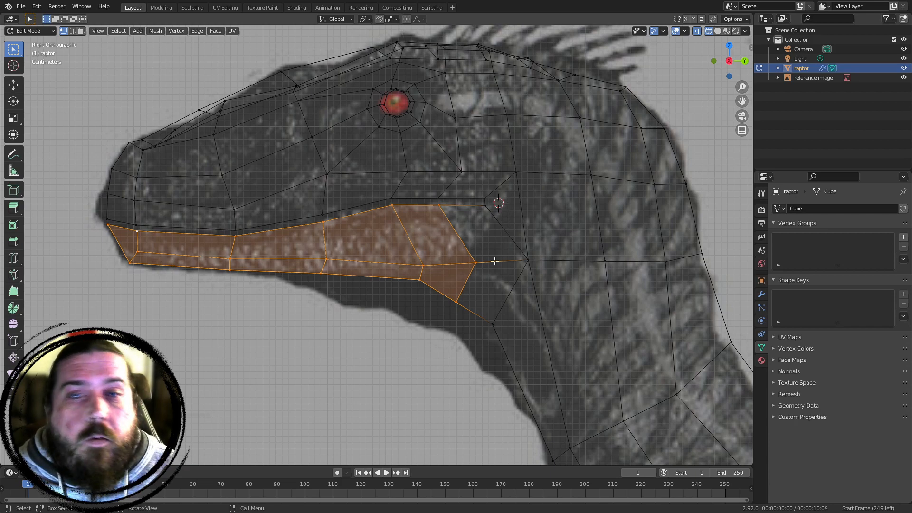
pyautogui.keyDown('shift'); pyautogui.rightClick(553, 224); pyautogui.keyUp('shift')
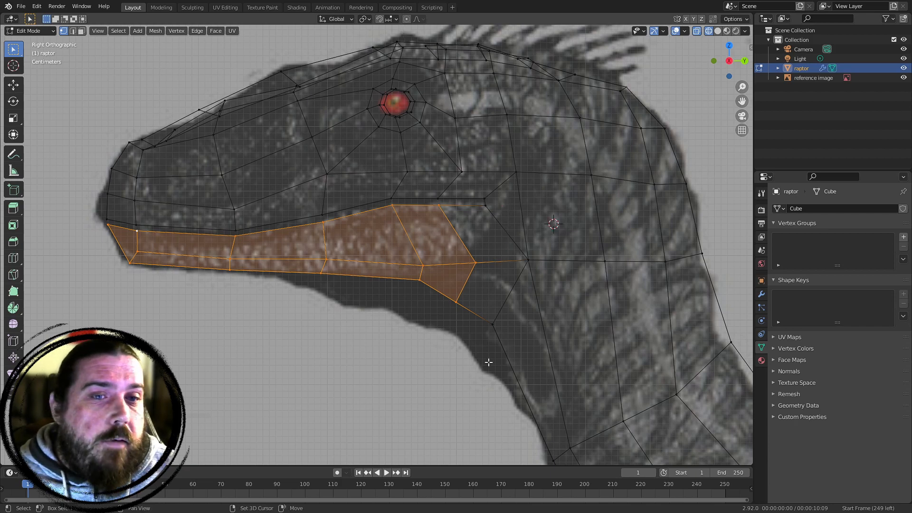
pyautogui.keyDown('shift'); pyautogui.rightClick(506, 204); pyautogui.keyUp('shift')
pyautogui.keyDown('shift'); pyautogui.rightClick(493, 190); pyautogui.keyUp('shift')
pyautogui.keyDown('shift'); pyautogui.rightClick(494, 201); pyautogui.keyUp('shift')
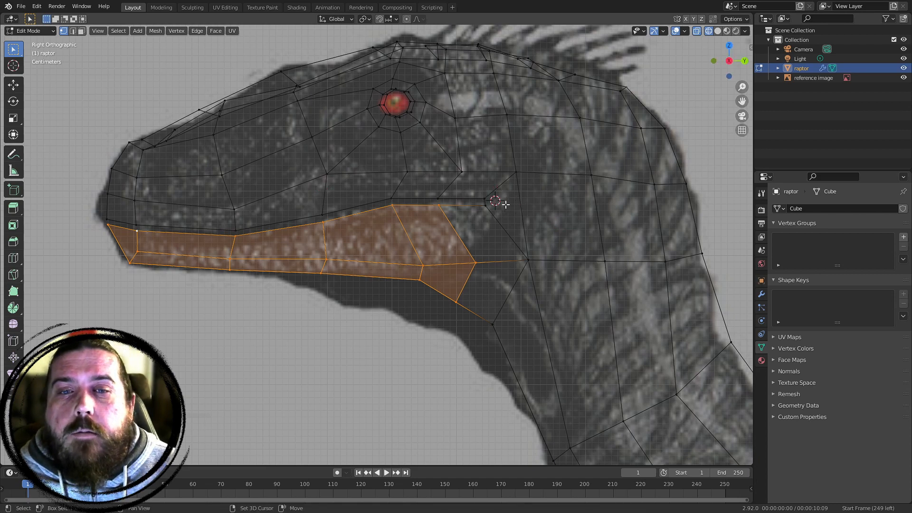
pyautogui.keyDown('shift'); pyautogui.rightClick(506, 202); pyautogui.keyUp('shift')
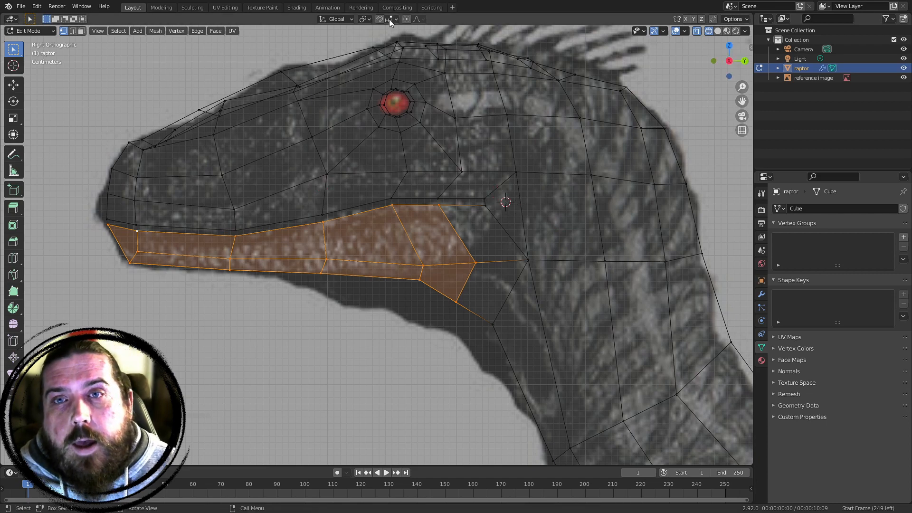
# Set the transform pivot point to 3D Cursor and rotate the selected lower jaw downward to open the mouth
pyautogui.click(364, 18)
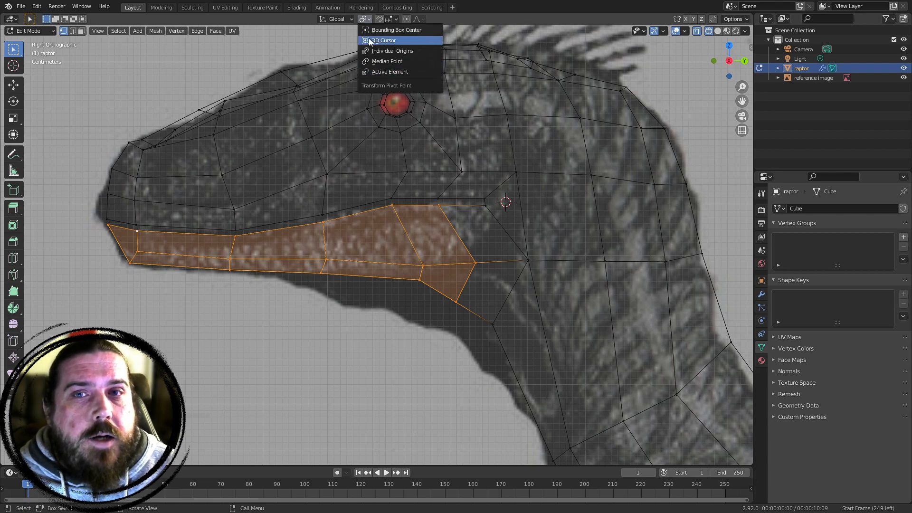
pyautogui.click(403, 40)
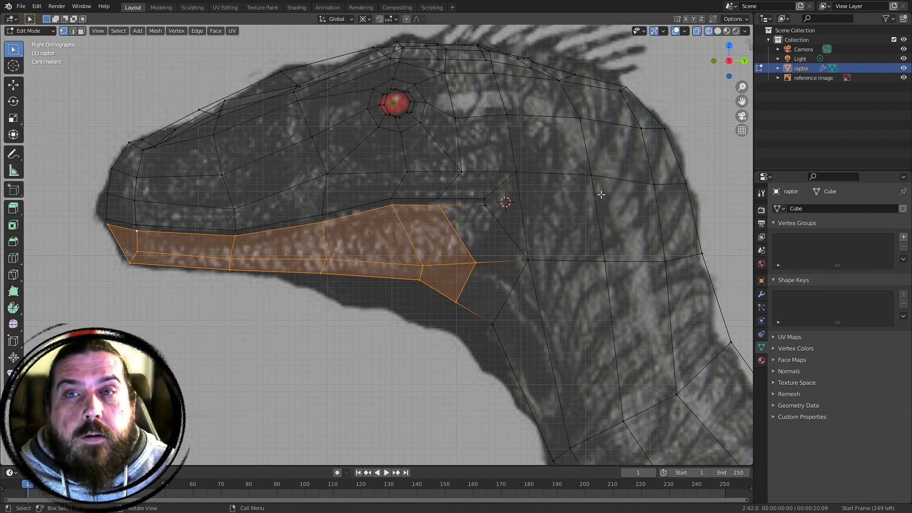
pyautogui.press('r')
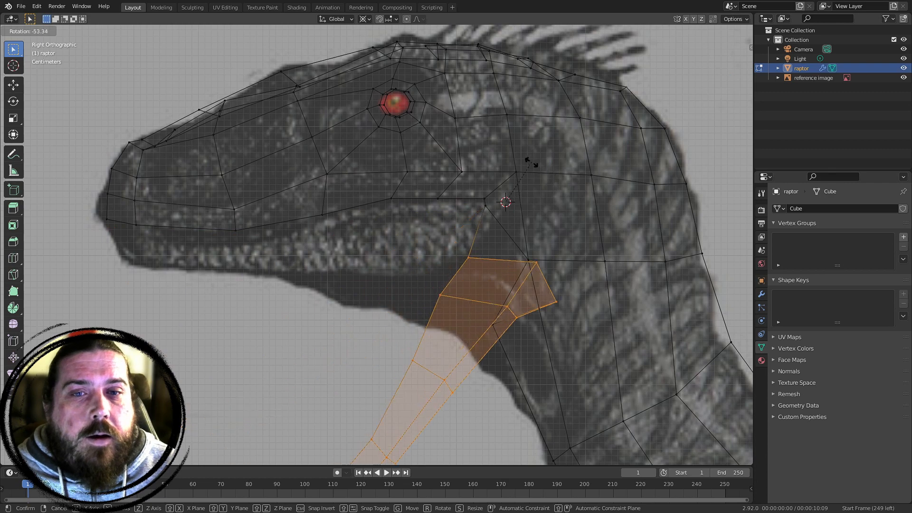
pyautogui.press('Escape')
pyautogui.press('r')
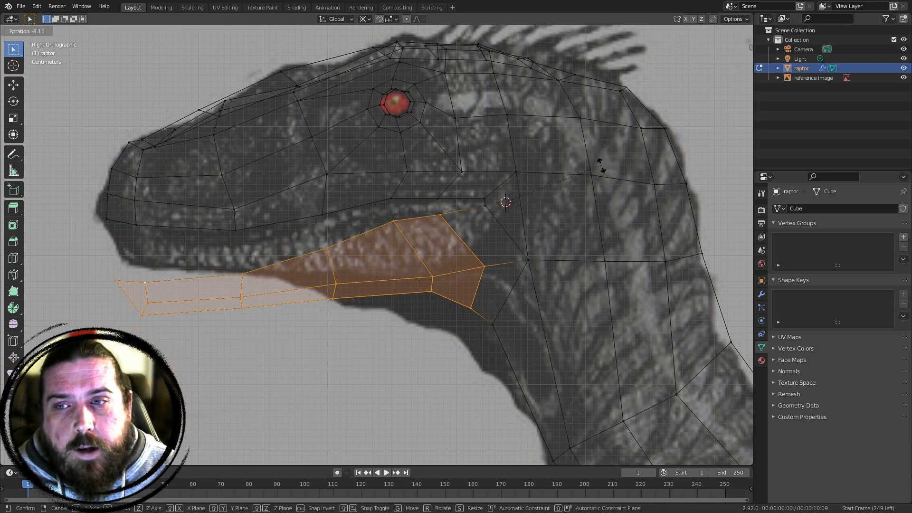
pyautogui.click(600, 146)
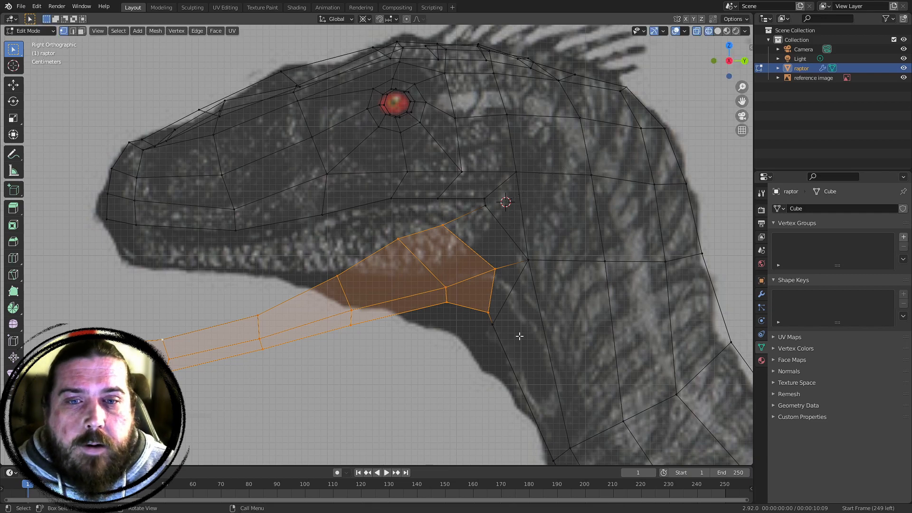
# Move the throat vertex below the jaw slightly backward, and the rear jaw hinge vertex up and back
pyautogui.click(493, 323)
pyautogui.press('g')
pyautogui.click(525, 339)
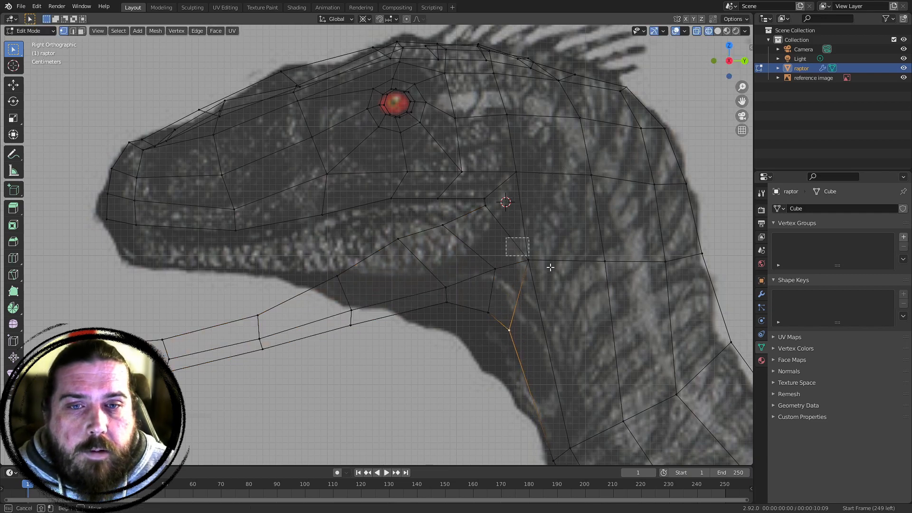
pyautogui.click(528, 260)
pyautogui.press('g')
pyautogui.click(580, 247)
# Move the cheek vertex above the mouth corner slightly up and back, and nudge the rear jaw hinge vertex further the same way
pyautogui.click(514, 164)
pyautogui.press('g')
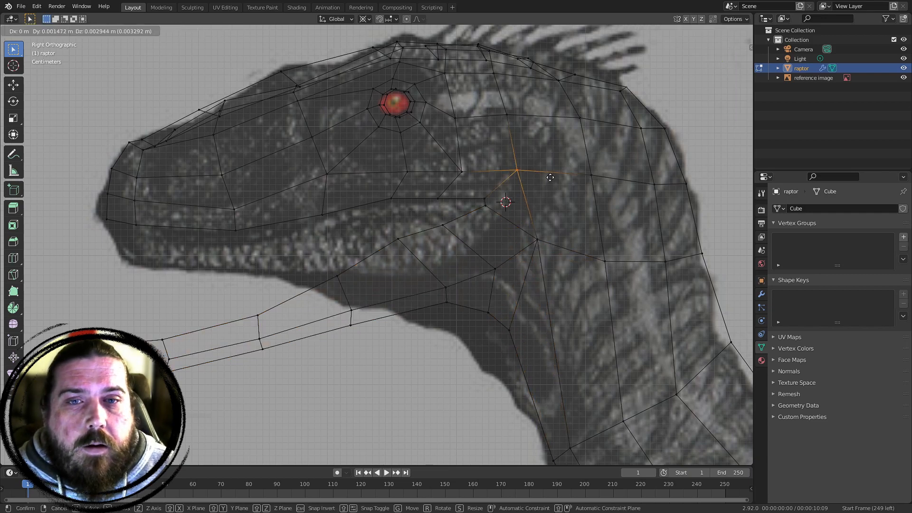
pyautogui.click(554, 173)
pyautogui.click(532, 243)
pyautogui.press('g')
pyautogui.click(566, 251)
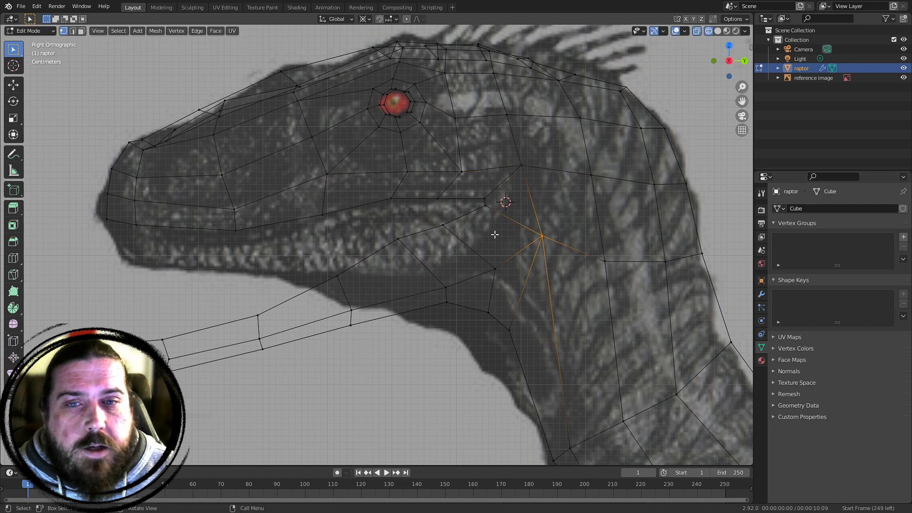
pyautogui.click(493, 273)
pyautogui.click(533, 250)
# Return to solid shading without X-ray and examine the opened jaw and hollow mouth from several angles
pyautogui.press('z')
pyautogui.scroll(-1, 600, 226)
pyautogui.scroll(-3, 599, 227)
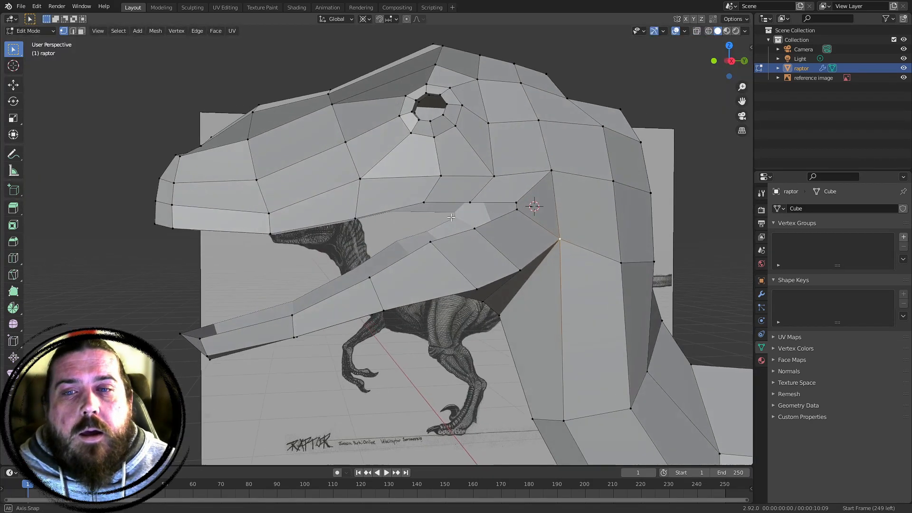
pyautogui.moveTo(599, 226); pyautogui.dragTo(466, 236, button='middle')
pyautogui.scroll(5, 413, 135)
pyautogui.keyDown('shift'); pyautogui.moveTo(413, 135); pyautogui.dragTo(579, 211, button='middle'); pyautogui.keyUp('shift')
pyautogui.scroll(-4, 580, 222)
pyautogui.moveTo(581, 253); pyautogui.dragTo(518, 218, button='middle')
pyautogui.scroll(4, 529, 205)
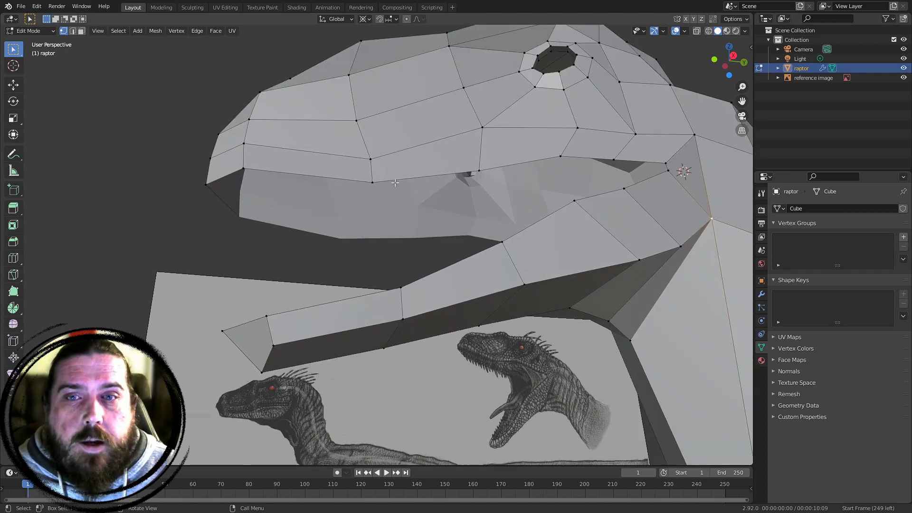
pyautogui.moveTo(395, 182); pyautogui.dragTo(347, 206, button='middle')
pyautogui.moveTo(548, 252); pyautogui.dragTo(347, 186, button='middle')
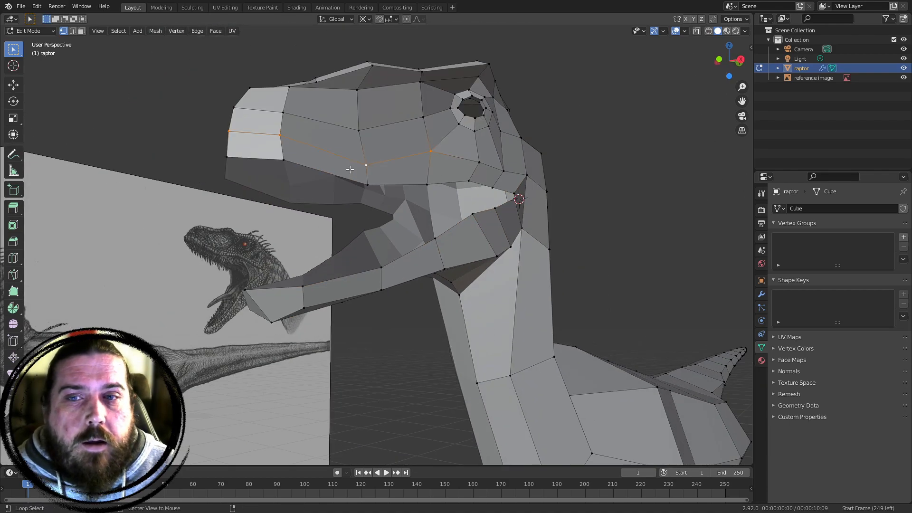
# Extrude the edge loop around the mouth opening and move it slightly inward along X to give the lips thickness
pyautogui.keyDown('alt'); pyautogui.click(348, 178); pyautogui.keyUp('alt')
pyautogui.moveTo(505, 216); pyautogui.dragTo(591, 251, button='middle')
pyautogui.moveTo(698, 266); pyautogui.dragTo(605, 255, button='middle')
pyautogui.scroll(3, 660, 268)
pyautogui.press('e')
pyautogui.rightClick(603, 245)
pyautogui.press('g')
pyautogui.press('x')
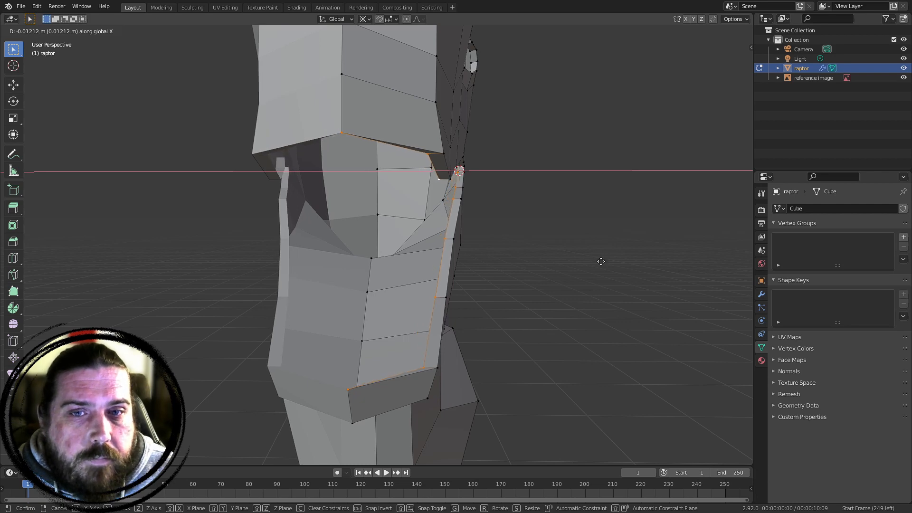
pyautogui.click(600, 261)
# Examine the extruded lip edge up close around the tip and front corner of the lower jaw
pyautogui.moveTo(600, 261); pyautogui.dragTo(352, 343, button='middle')
pyautogui.scroll(5, 337, 356)
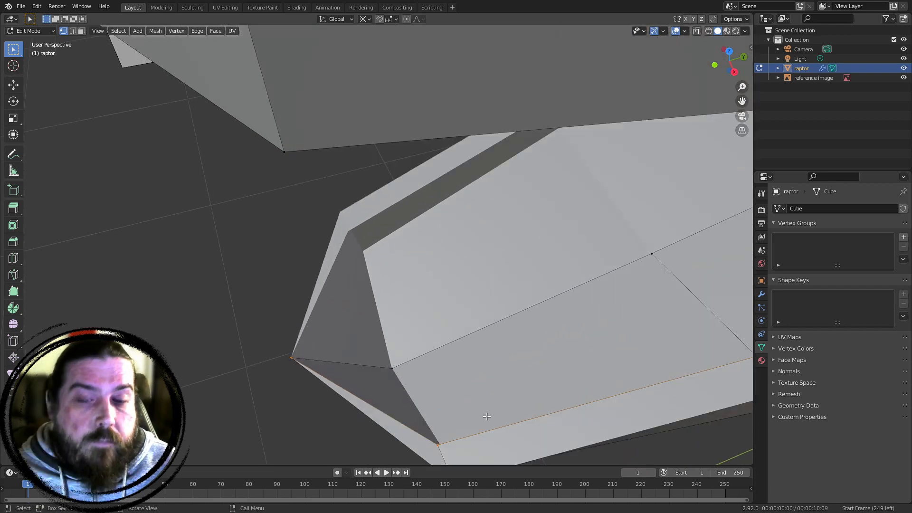
pyautogui.scroll(-7, 586, 358)
pyautogui.scroll(5, 454, 387)
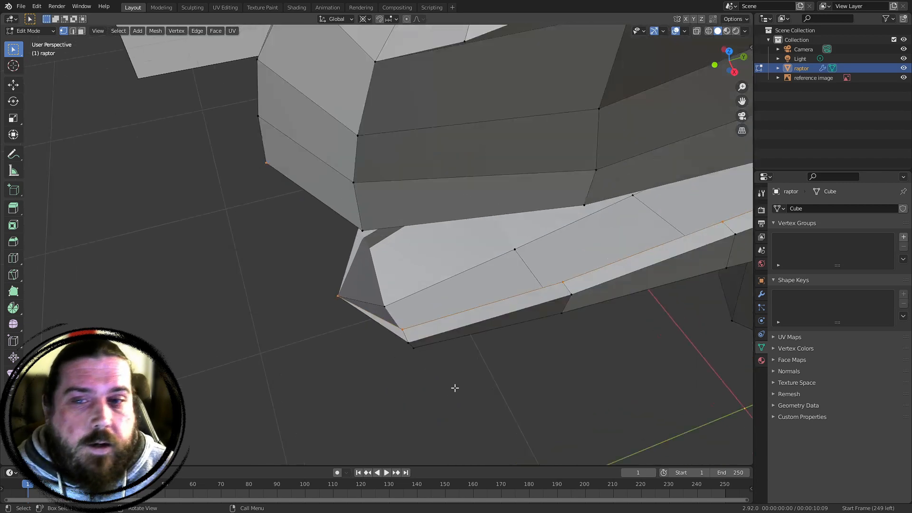
pyautogui.scroll(2, 269, 315)
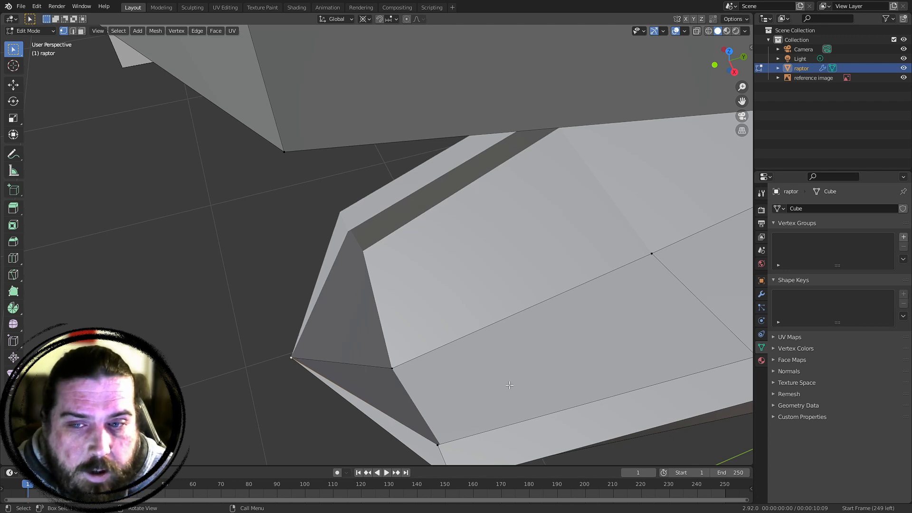
pyautogui.moveTo(510, 385); pyautogui.dragTo(312, 146, button='middle')
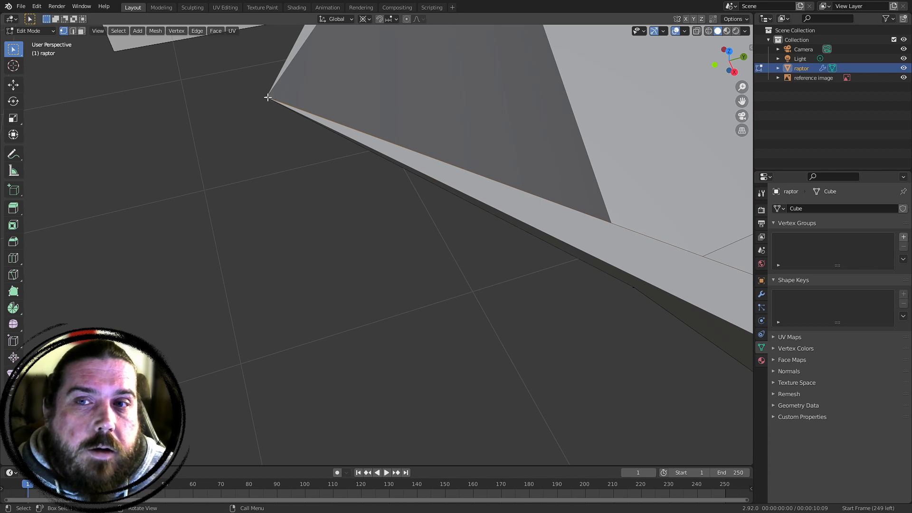
pyautogui.scroll(-5, 449, 145)
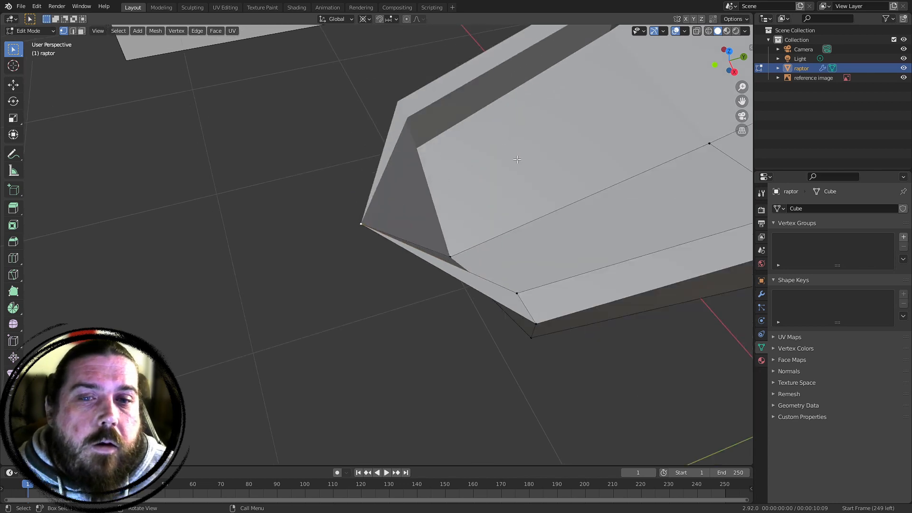
pyautogui.scroll(4, 500, 225)
pyautogui.moveTo(502, 186); pyautogui.dragTo(521, 124, button='middle')
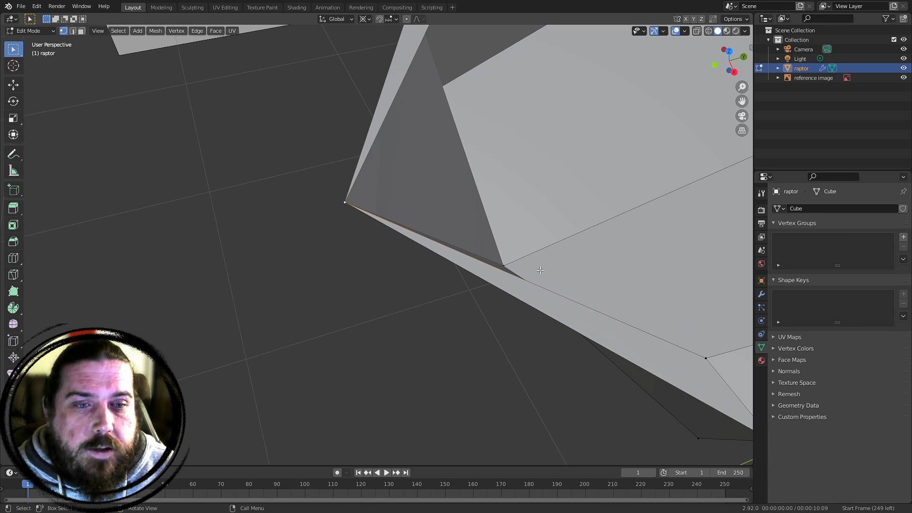
pyautogui.moveTo(642, 338); pyautogui.dragTo(546, 265, button='middle')
pyautogui.click(480, 199)
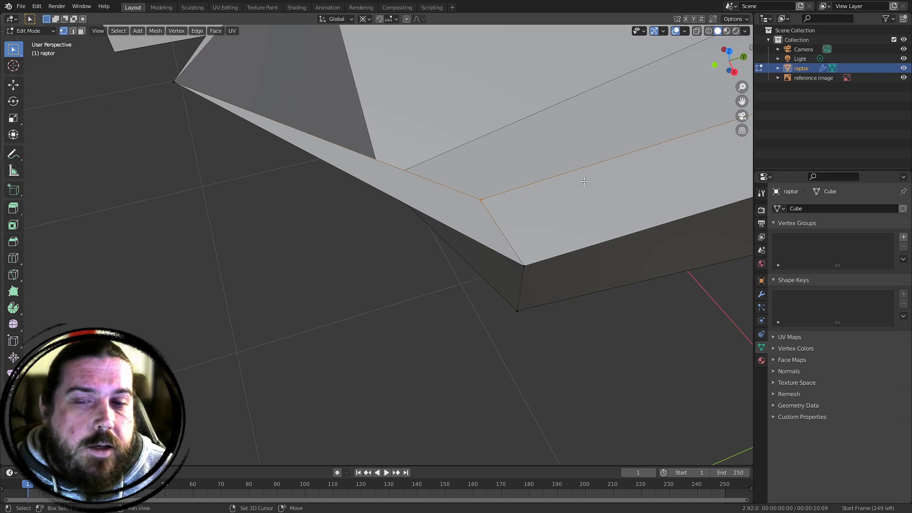
pyautogui.keyDown('shift'); pyautogui.moveTo(524, 244); pyautogui.dragTo(558, 314, button='middle'); pyautogui.keyUp('shift')
pyautogui.scroll(2, 277, 166)
pyautogui.keyDown('shift'); pyautogui.moveTo(205, 162); pyautogui.dragTo(288, 218, button='middle'); pyautogui.keyUp('shift')
pyautogui.keyDown('shift'); pyautogui.moveTo(383, 229); pyautogui.dragTo(360, 211, button='middle'); pyautogui.keyUp('shift')
pyautogui.hotkey('ctrl', 'z')
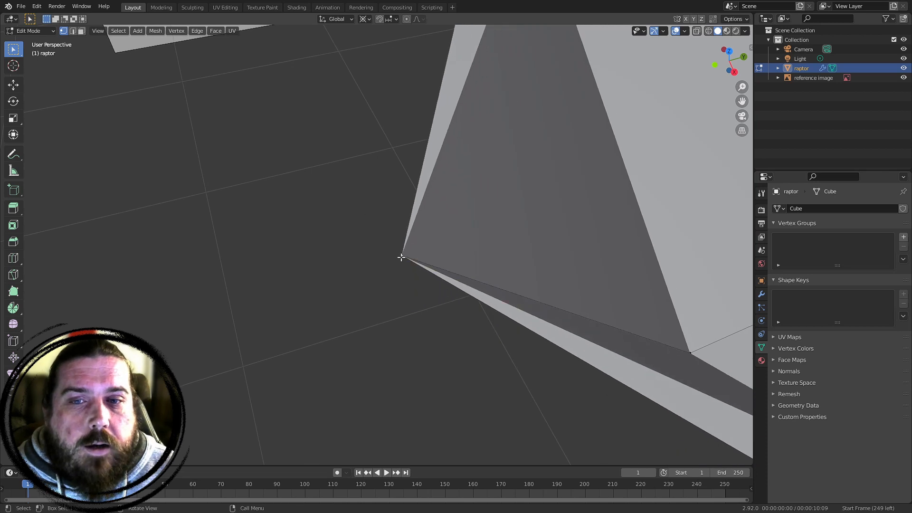
pyautogui.hotkey('ctrl', 'z')
pyautogui.hotkey('ctrl', 'z')
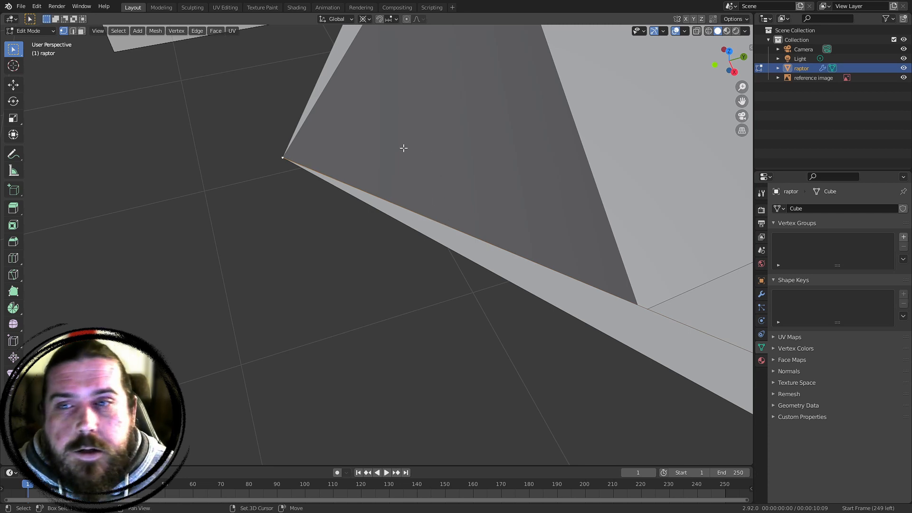
pyautogui.hotkey('ctrl', 'z')
# Move the inner lip vertex at the lower jaw tip backward into the mouth, away from the outer tip vertex
pyautogui.press('g')
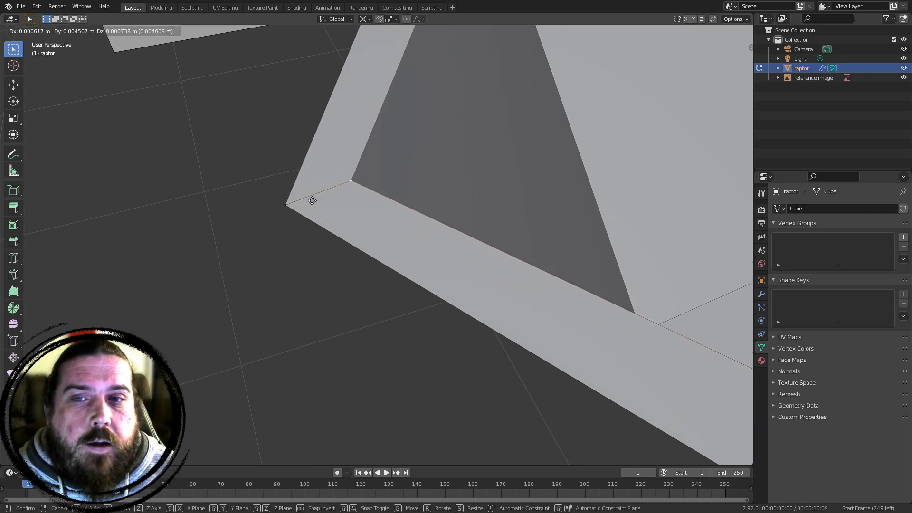
pyautogui.click(312, 199)
pyautogui.scroll(-5, 468, 208)
pyautogui.scroll(2, 385, 252)
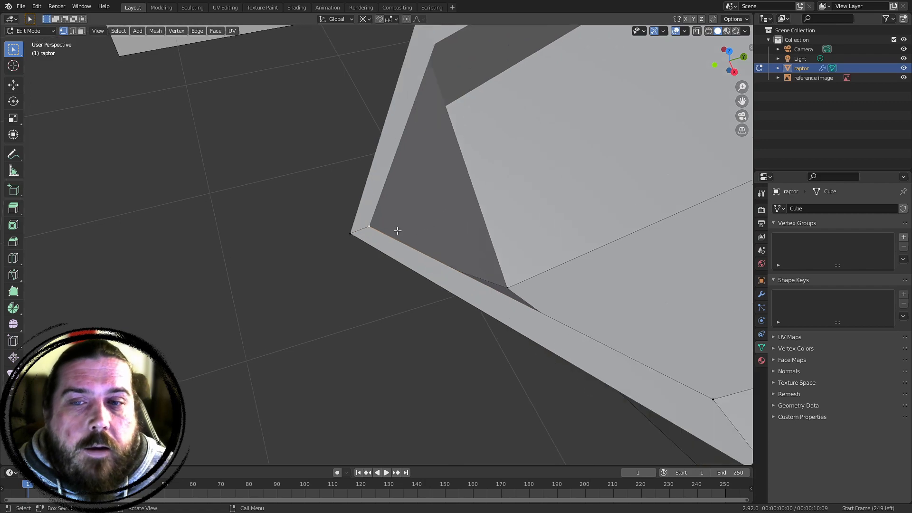
pyautogui.press('g')
pyautogui.click(458, 208)
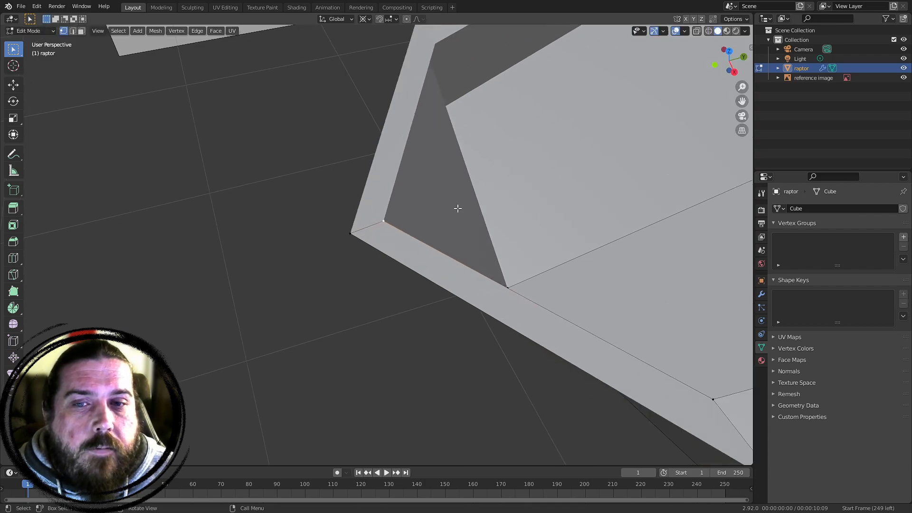
# Inspect the upper jaw tip and check its overlapping inner and outer lip vertices by selecting them in turn
pyautogui.scroll(-12, 459, 208)
pyautogui.moveTo(504, 295); pyautogui.dragTo(443, 234, button='middle')
pyautogui.scroll(4, 371, 210)
pyautogui.scroll(5, 452, 264)
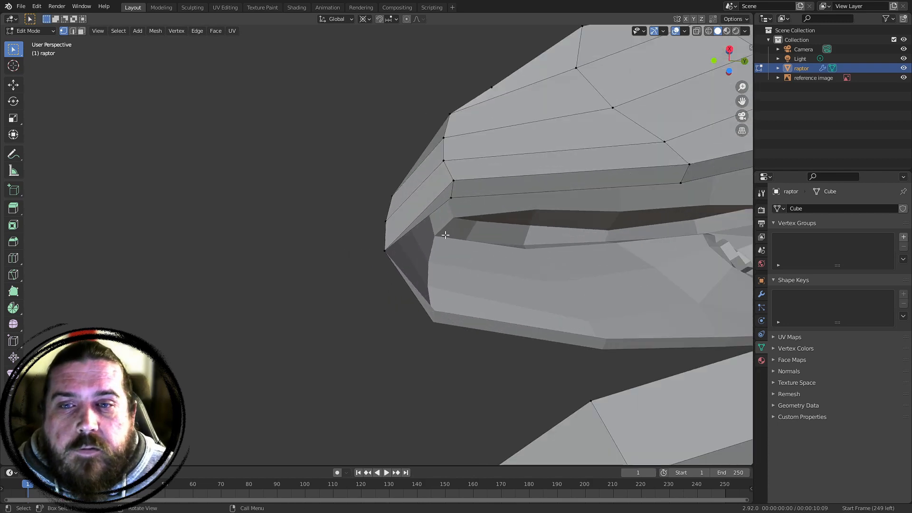
pyautogui.scroll(2, 464, 279)
pyautogui.scroll(5, 408, 261)
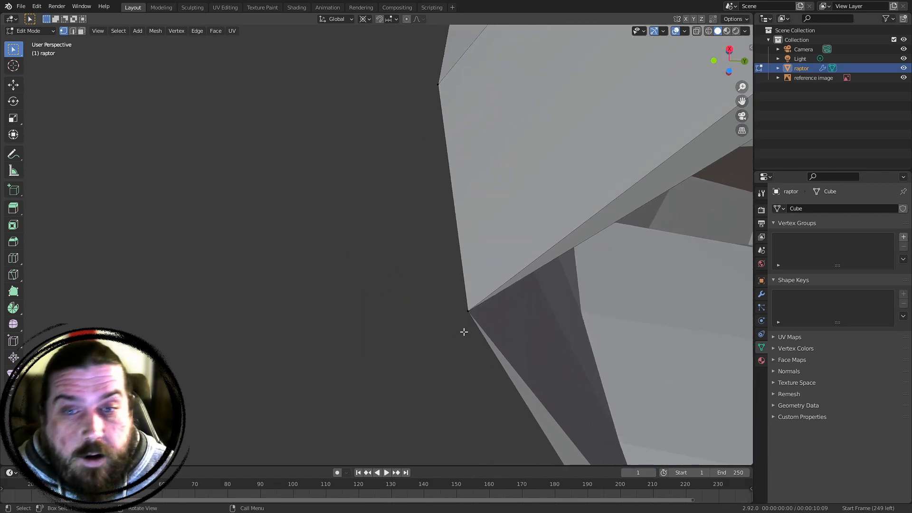
pyautogui.click(476, 312)
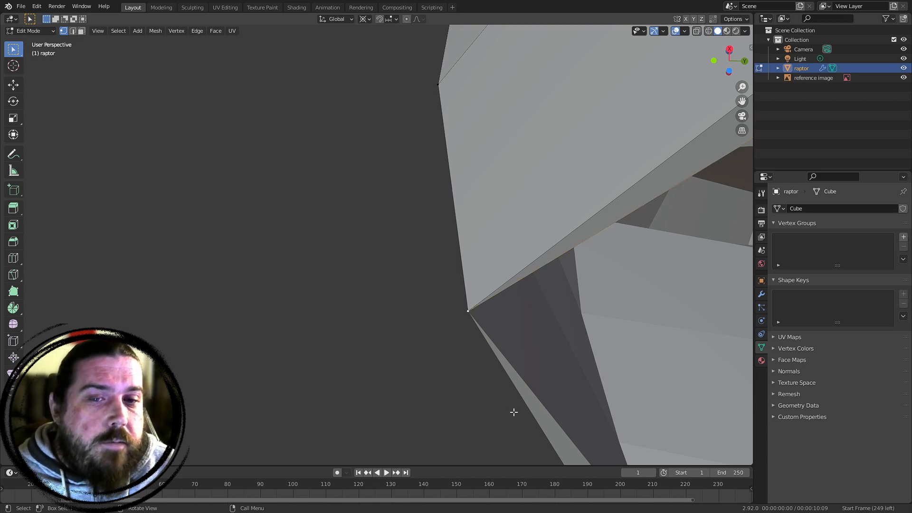
pyautogui.scroll(1, 564, 288)
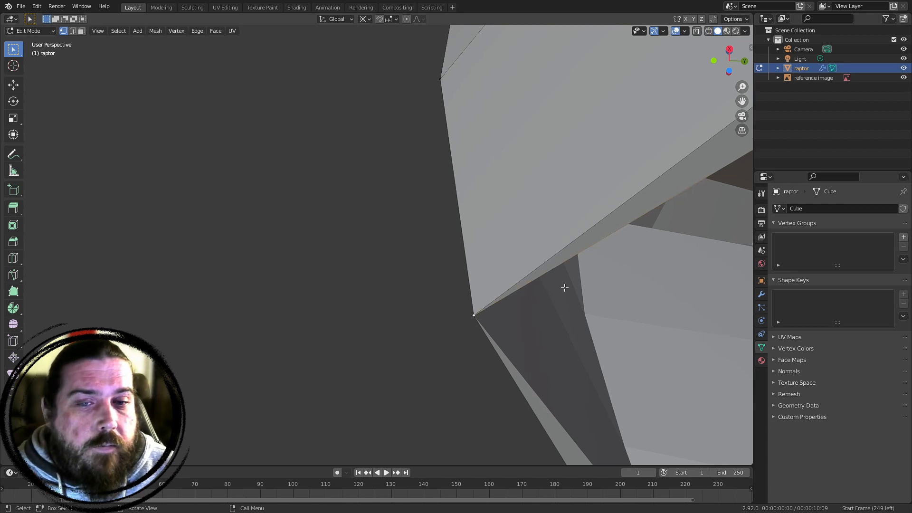
pyautogui.click(470, 360)
pyautogui.click(486, 316)
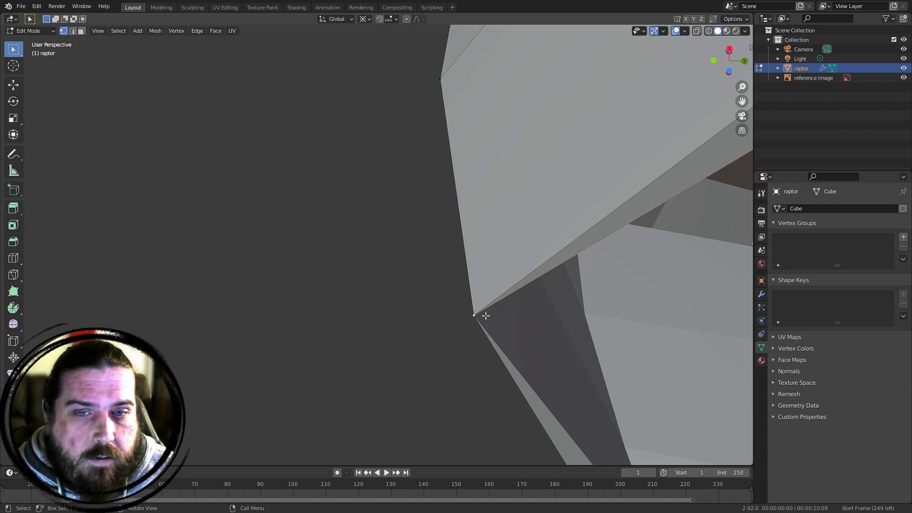
pyautogui.click(279, 326)
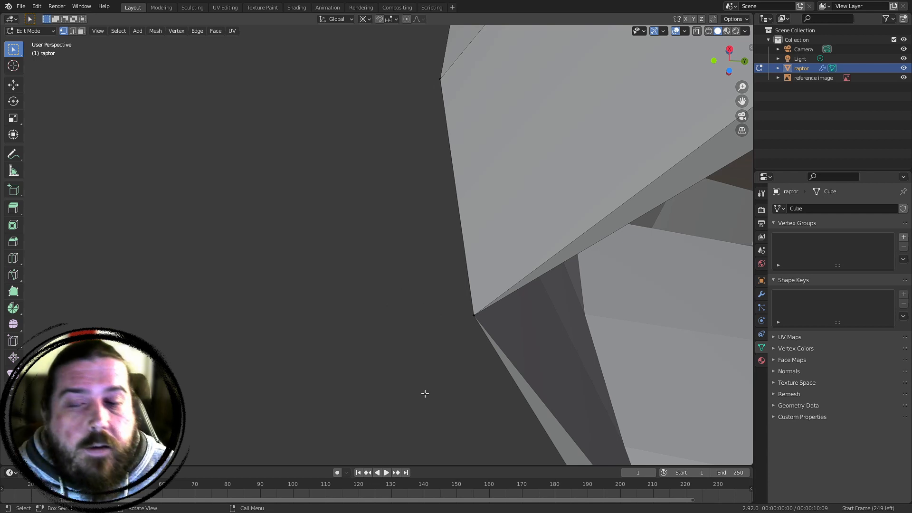
pyautogui.click(462, 314)
pyautogui.click(369, 304)
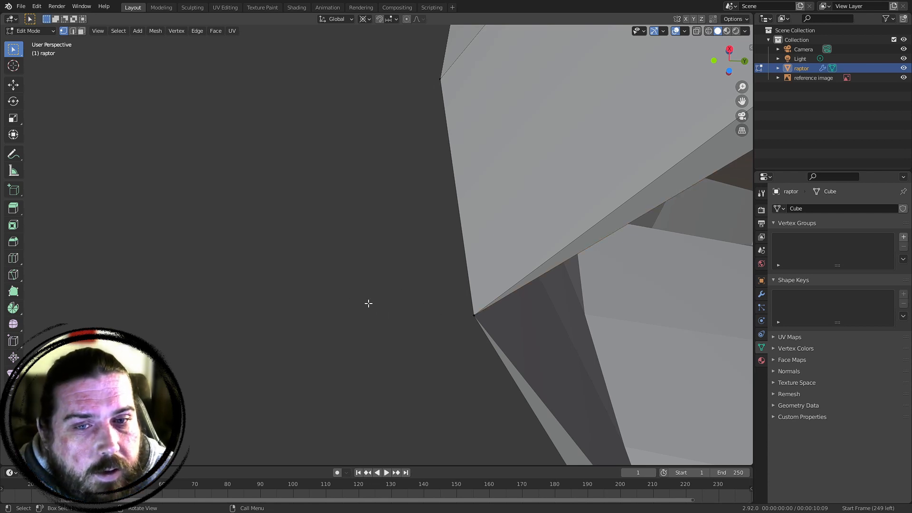
pyautogui.click(474, 314)
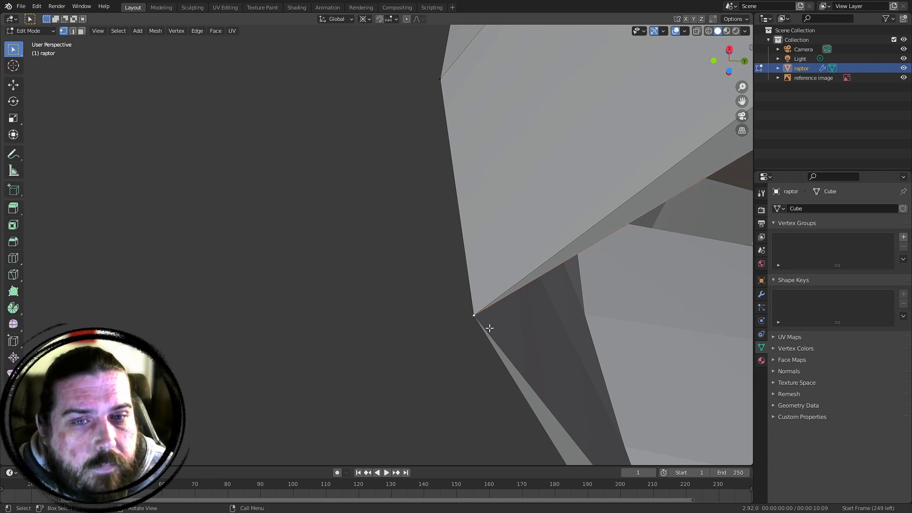
pyautogui.click(501, 326)
pyautogui.click(473, 305)
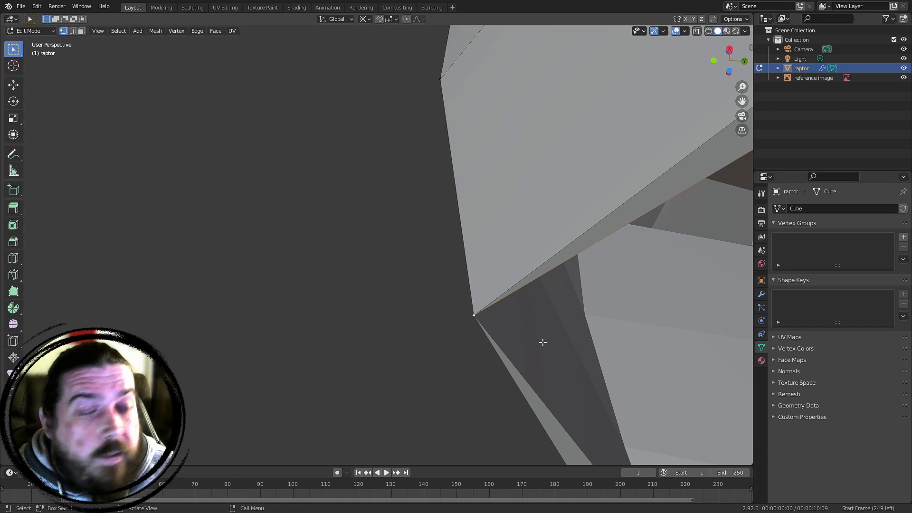
# Select the inner of the overlapping vertices at the upper jaw tip and move it backward into the mouth
pyautogui.click(452, 396)
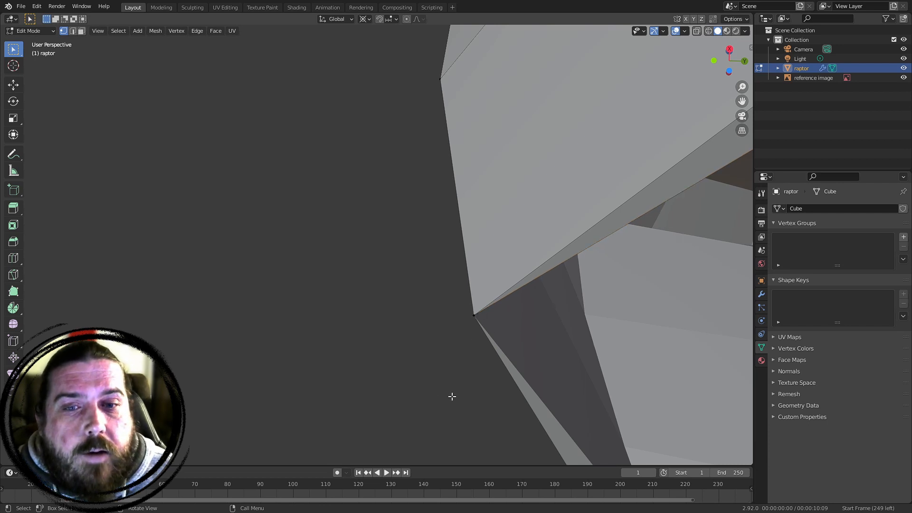
pyautogui.click(476, 317)
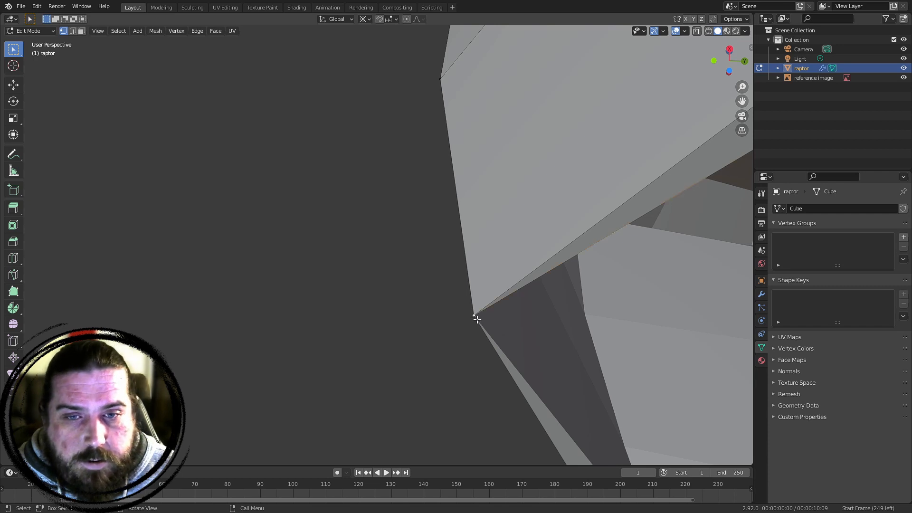
pyautogui.press('g')
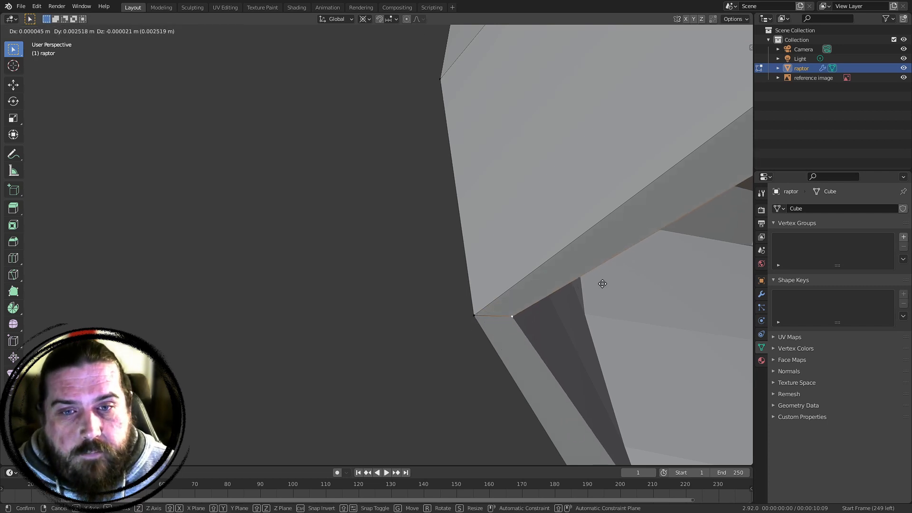
pyautogui.click(633, 281)
pyautogui.scroll(-1, 613, 288)
pyautogui.scroll(-1, 560, 374)
pyautogui.scroll(1, 560, 374)
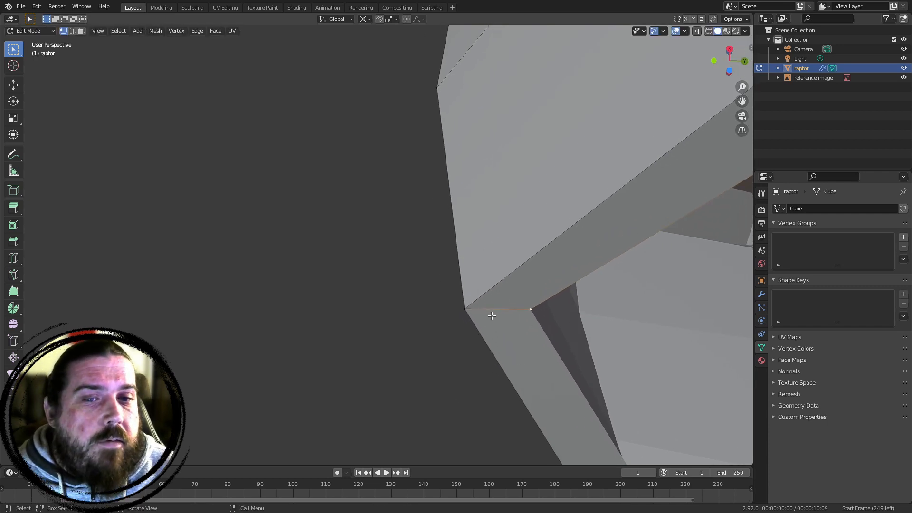
# Check the inner and outer upper jaw tip vertices individually in wireframe, and return to solid shading with the inner one selected
pyautogui.click(448, 325)
pyautogui.click(537, 298)
pyautogui.click(518, 322)
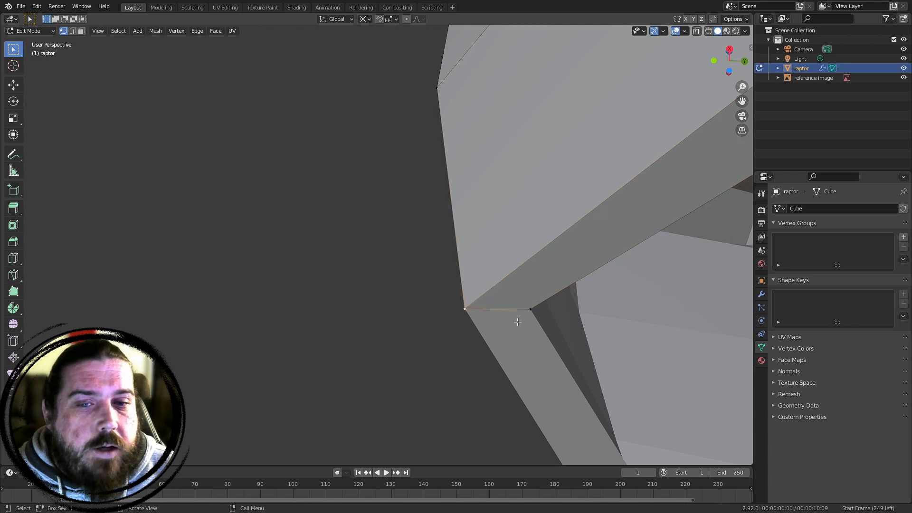
pyautogui.hotkey('shift', 'z')
pyautogui.click(477, 328)
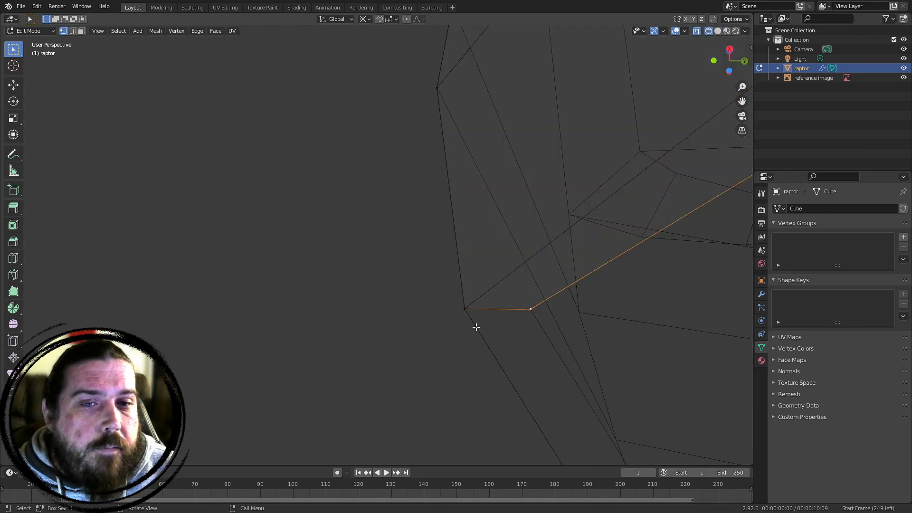
pyautogui.click(471, 314)
pyautogui.click(533, 314)
pyautogui.click(492, 315)
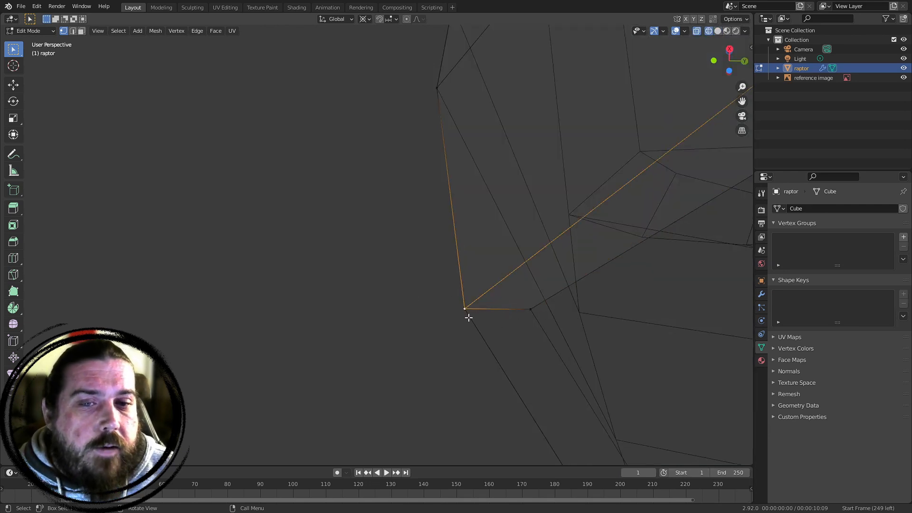
pyautogui.click(537, 311)
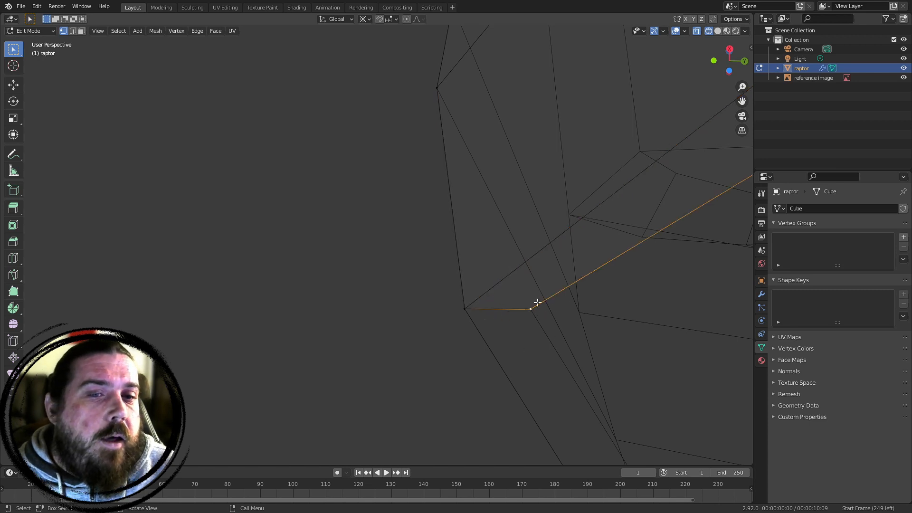
pyautogui.moveTo(569, 309)
pyautogui.mouseDown(button='middle')
pyautogui.moveTo(560, 328)
pyautogui.moveTo(521, 316)
pyautogui.mouseUp(button='middle')
pyautogui.press('z')
pyautogui.click(611, 309)
# Move the inner vertex at the upper jaw tip slightly farther back to even out the lip width
pyautogui.moveTo(617, 304)
pyautogui.mouseDown(button='middle')
pyautogui.moveTo(611, 285)
pyautogui.moveTo(451, 279)
pyautogui.mouseUp(button='middle')
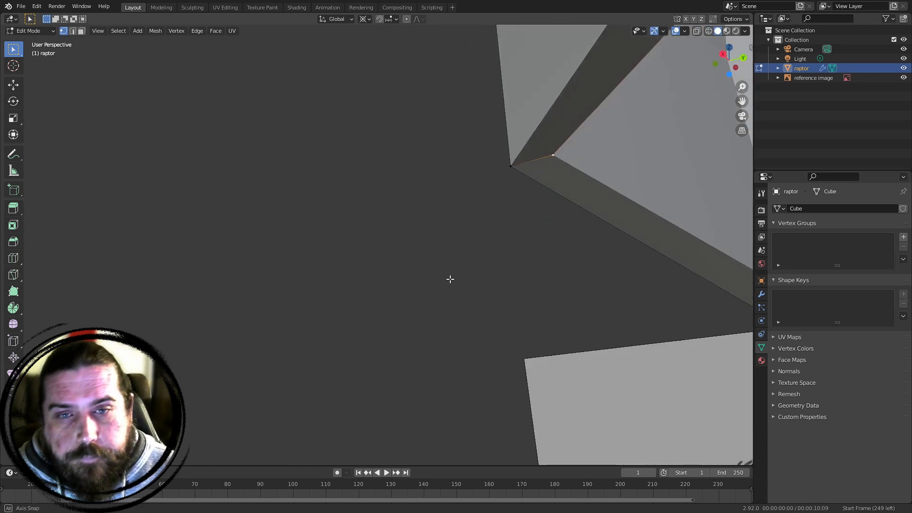
pyautogui.scroll(-3, 509, 265)
pyautogui.moveTo(509, 264); pyautogui.dragTo(456, 250, button='middle')
pyautogui.scroll(-2, 456, 250)
pyautogui.moveTo(455, 283); pyautogui.dragTo(501, 277, button='middle')
pyautogui.scroll(3, 433, 263)
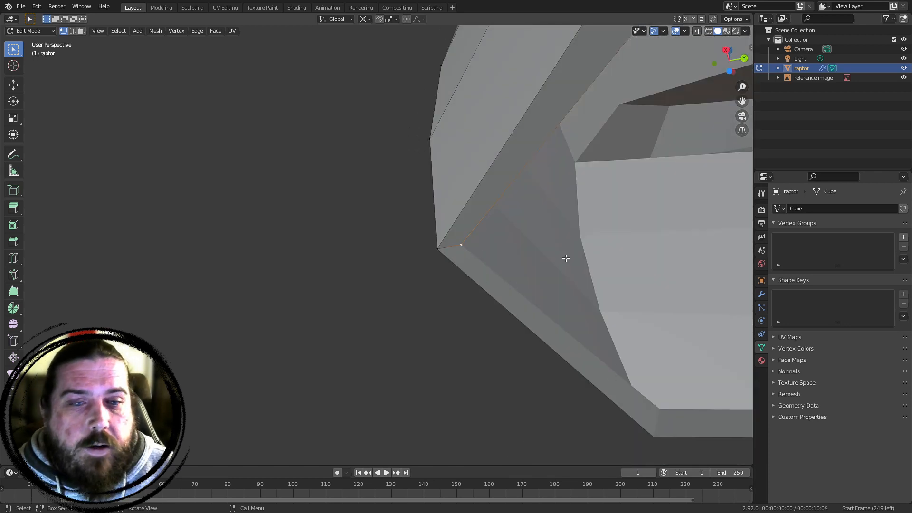
pyautogui.moveTo(556, 272); pyautogui.dragTo(556, 271, button='middle')
pyautogui.press('g')
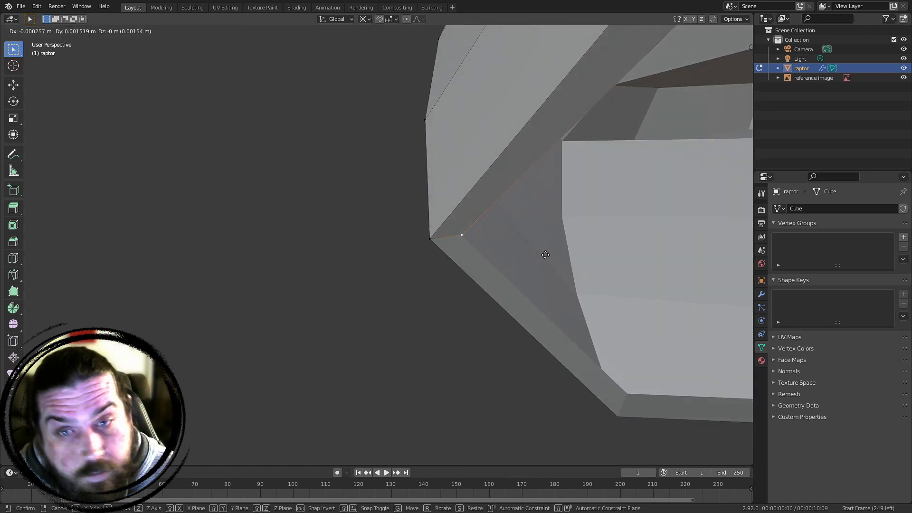
pyautogui.click(550, 251)
# Lower the inner vertex at the upper jaw tip slightly below the outer lip edge
pyautogui.moveTo(506, 213); pyautogui.dragTo(493, 255, button='middle')
pyautogui.press('g')
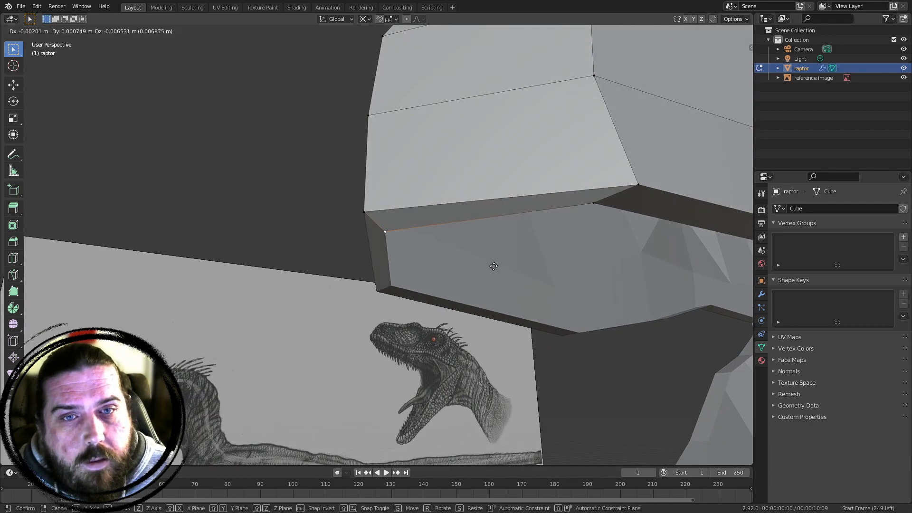
pyautogui.click(490, 262)
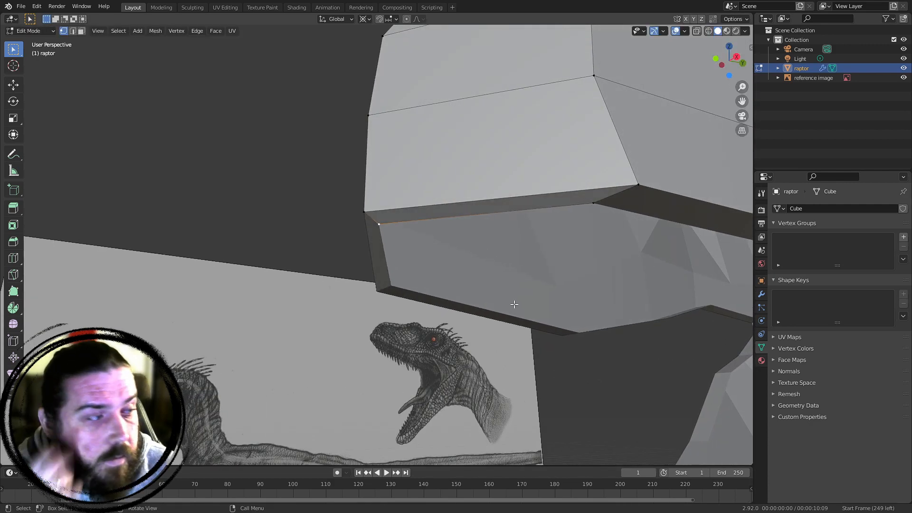
# Select the inner lip edge loop running around the raptor's open mouth
pyautogui.moveTo(543, 344)
pyautogui.mouseDown(button='middle')
pyautogui.moveTo(533, 316)
pyautogui.moveTo(497, 305)
pyautogui.moveTo(524, 342)
pyautogui.mouseUp(button='middle')
pyautogui.moveTo(628, 328); pyautogui.dragTo(491, 212, button='middle')
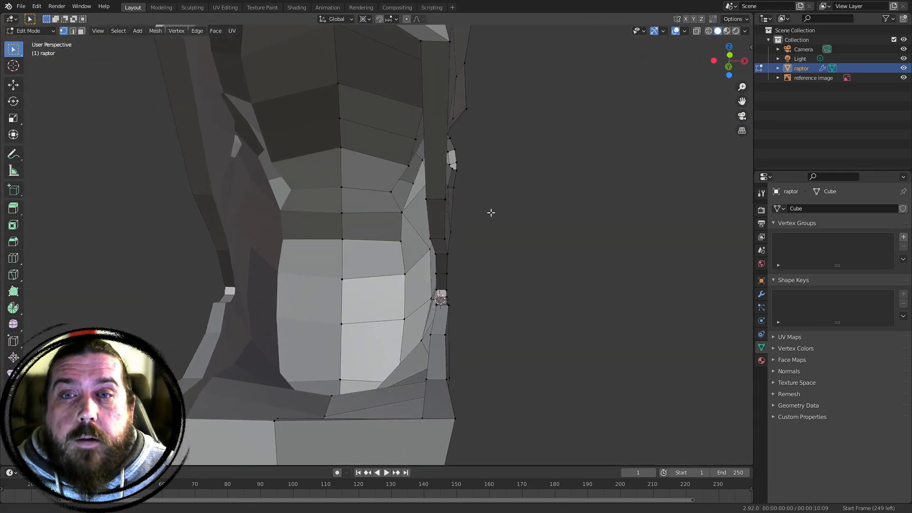
pyautogui.keyDown('alt'); pyautogui.click(431, 155); pyautogui.keyUp('alt')
pyautogui.moveTo(430, 155); pyautogui.dragTo(541, 211, button='middle')
pyautogui.press('g')
pyautogui.rightClick(457, 247)
pyautogui.press('s')
pyautogui.press('z')
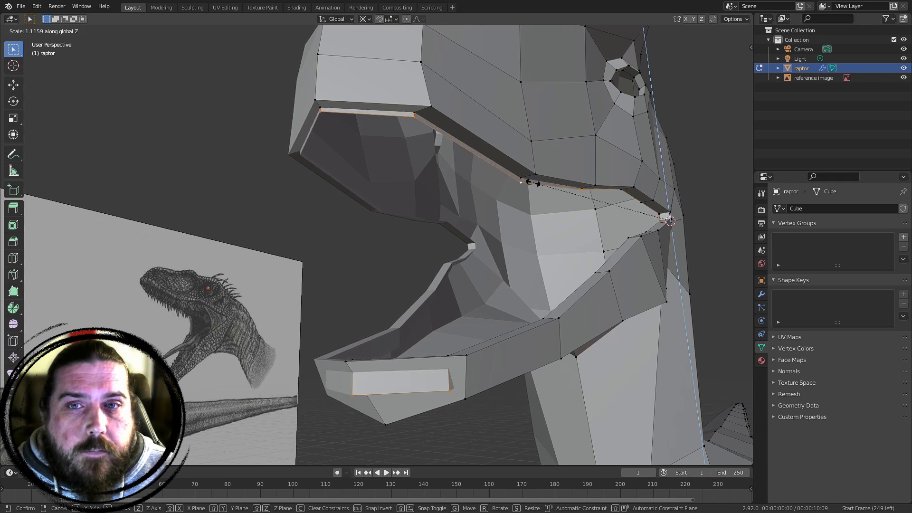
pyautogui.click(543, 183)
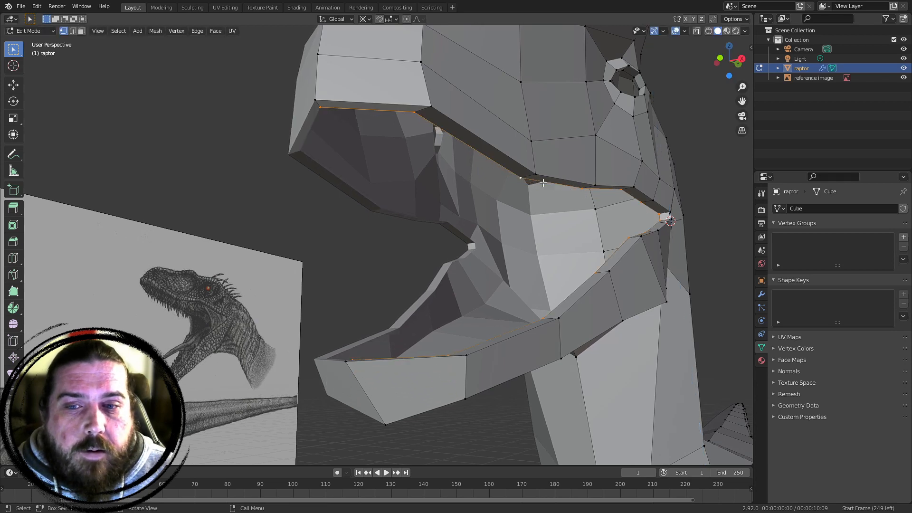
# In a wireframe right side view, extrude the inner lip edge loop and scale it up along Z
pyautogui.press('KP_3')
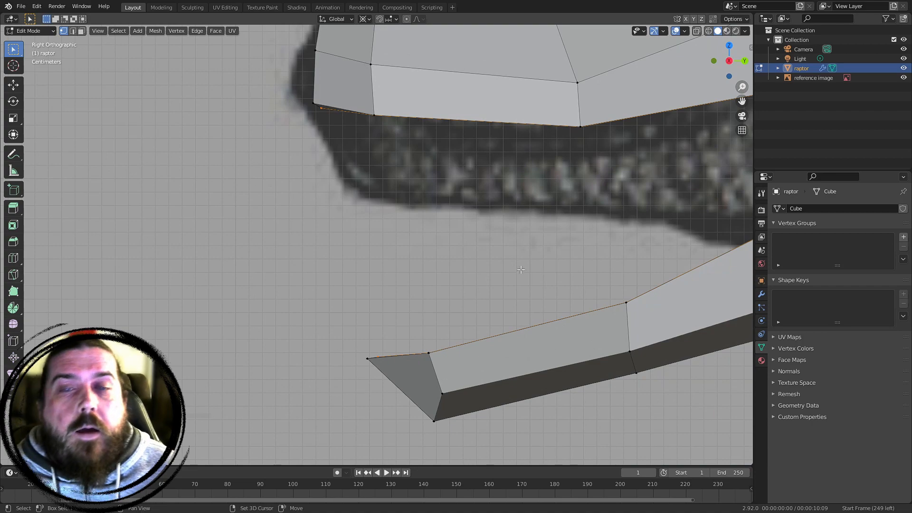
pyautogui.keyDown('shift'); pyautogui.moveTo(731, 277); pyautogui.dragTo(600, 299, button='middle'); pyautogui.keyUp('shift')
pyautogui.scroll(-4, 600, 299)
pyautogui.hotkey('alt', 'z')
pyautogui.moveTo(430, 239); pyautogui.dragTo(584, 195, button='middle')
pyautogui.press('KP_3')
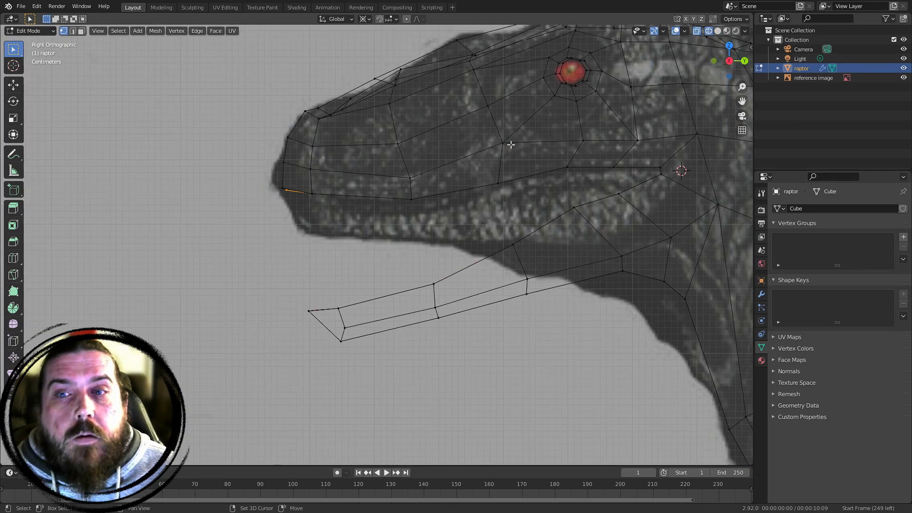
pyautogui.keyDown('shift'); pyautogui.moveTo(475, 155); pyautogui.dragTo(434, 191, button='middle'); pyautogui.keyUp('shift')
pyautogui.press('s')
pyautogui.press('z')
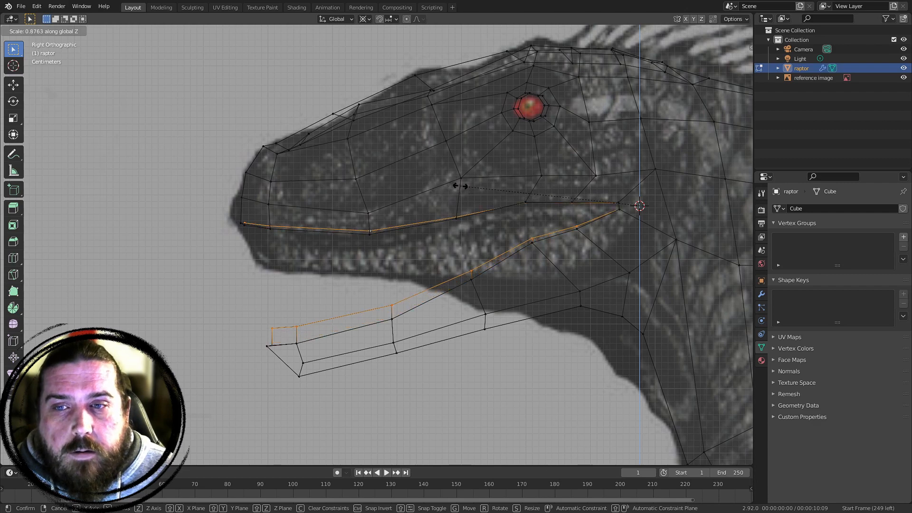
pyautogui.press('z')
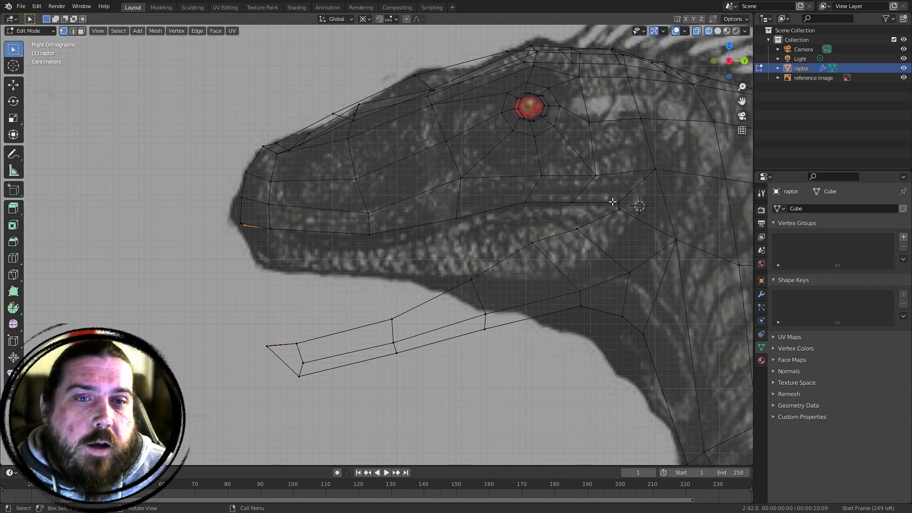
pyautogui.press('z')
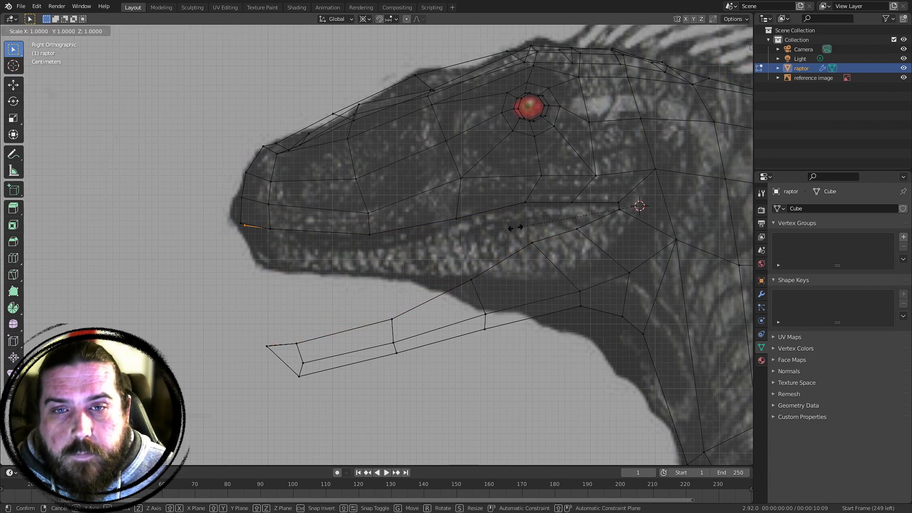
pyautogui.press('z')
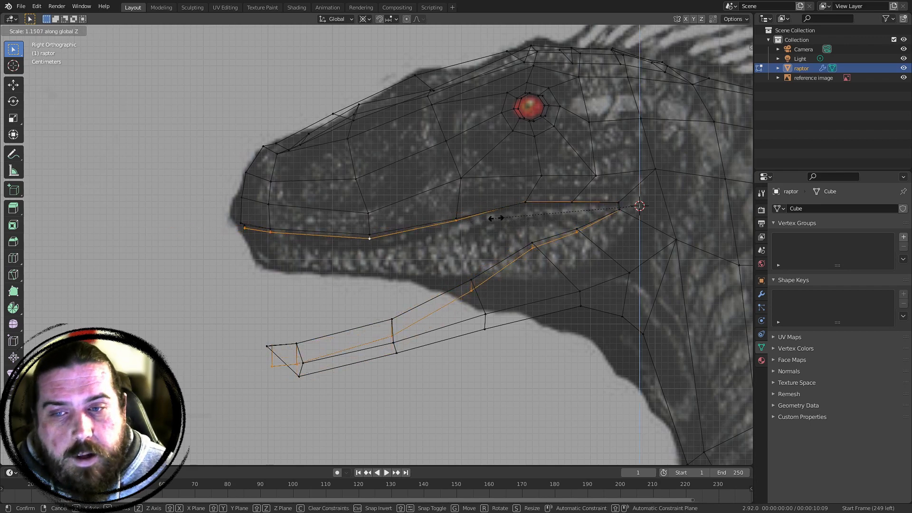
pyautogui.click(487, 218)
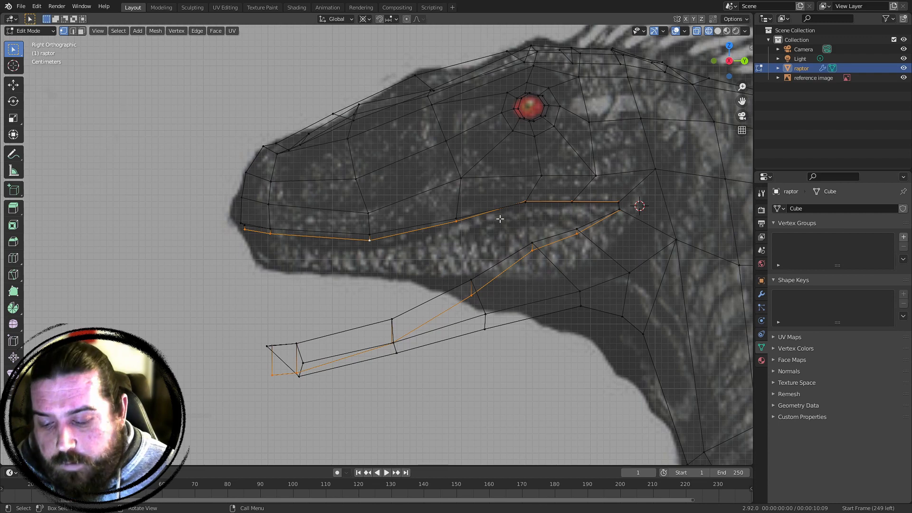
# Raise the extruded lip loop about 0.022 m along Z, above the upper lip edge
pyautogui.press('g')
pyautogui.press('z')
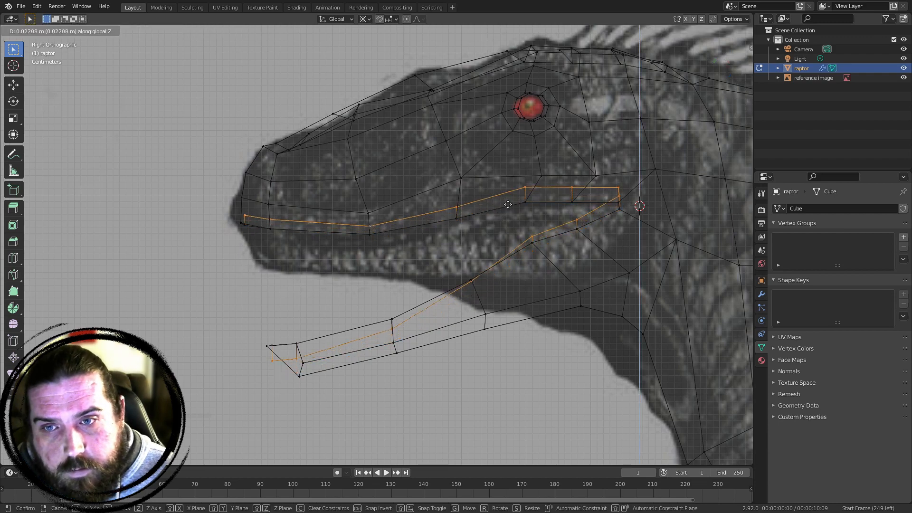
pyautogui.click(520, 204)
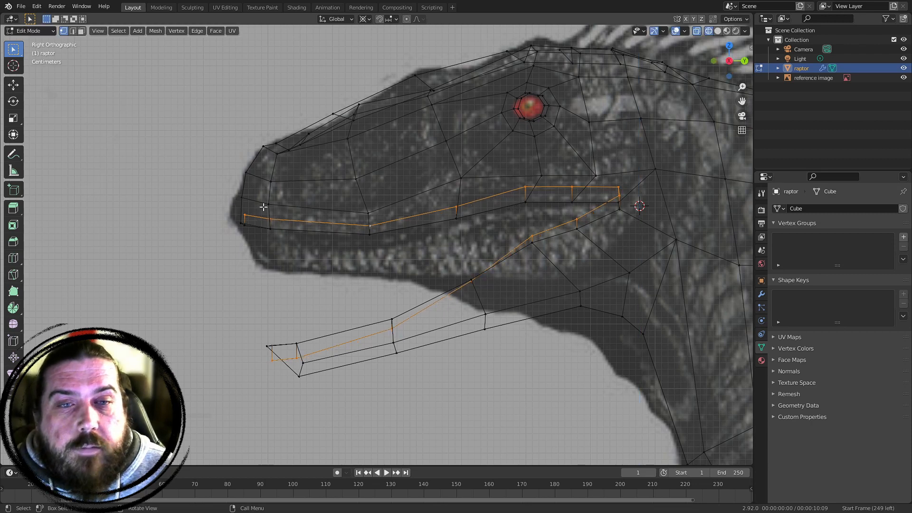
# Deselect the upper jaw vertices of the extruded loop and lower the remaining lower jaw vertices along Z, below the lip edge
pyautogui.press('b')
pyautogui.moveTo(217, 168); pyautogui.dragTo(441, 256, button='middle')
pyautogui.press('b')
pyautogui.press('b')
pyautogui.moveTo(417, 163); pyautogui.dragTo(517, 229, button='middle')
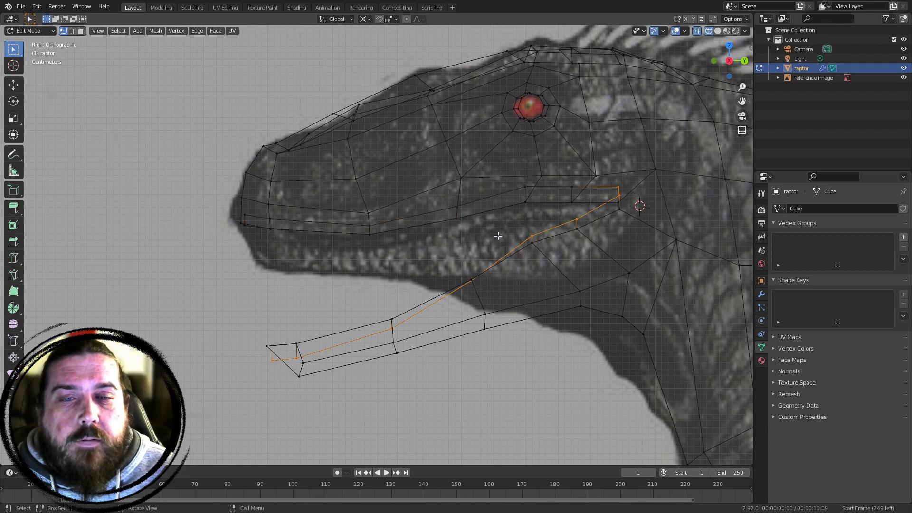
pyautogui.press('b')
pyautogui.moveTo(581, 164); pyautogui.dragTo(669, 193, button='middle')
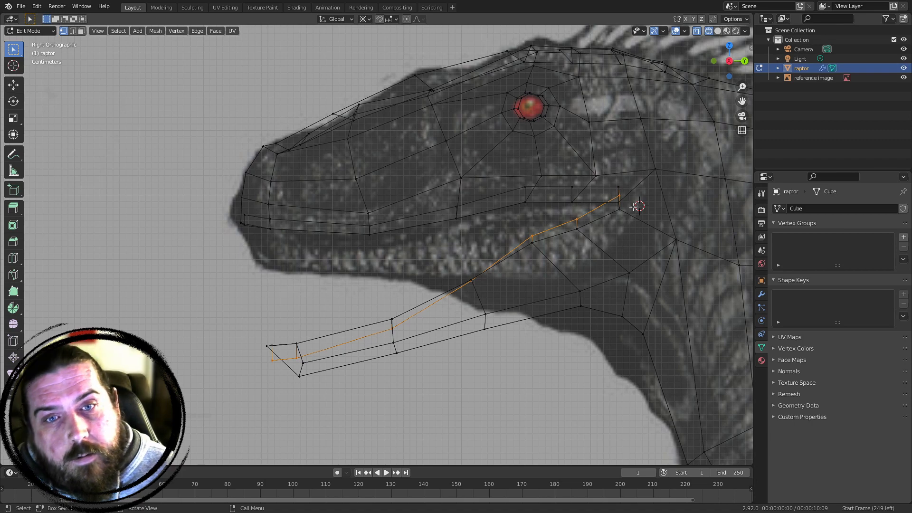
pyautogui.press('g')
pyautogui.press('z')
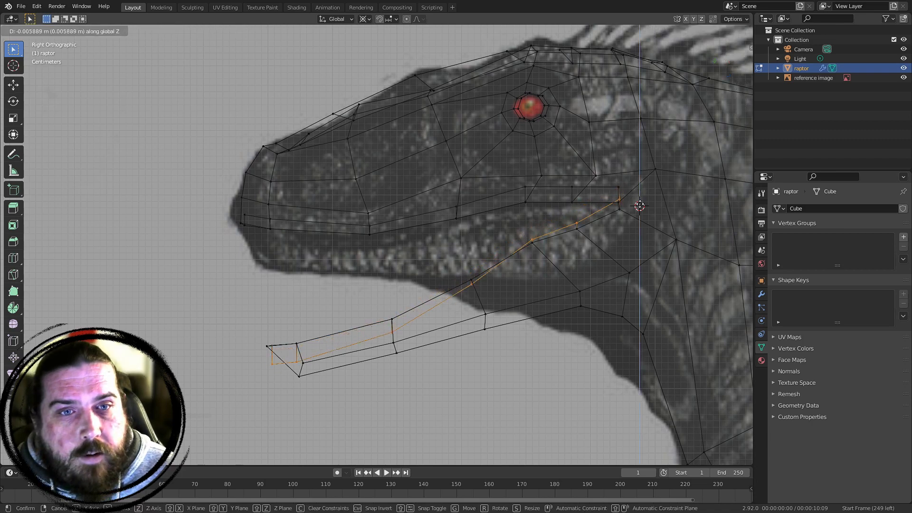
pyautogui.click(642, 223)
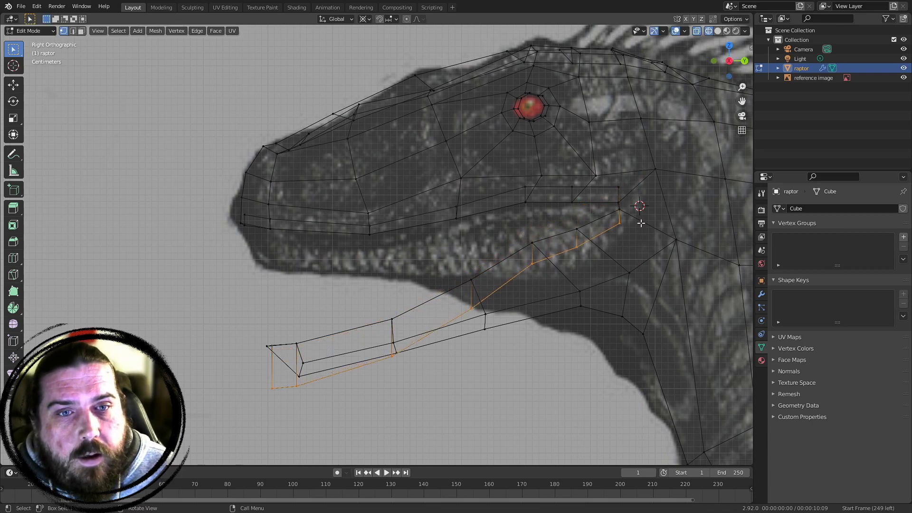
# Deselect the rear lower jaw vertices near the mouth corner and raise the front ones about 0.02 m along Z
pyautogui.press('b')
pyautogui.moveTo(506, 180); pyautogui.dragTo(694, 289, button='middle')
pyautogui.press('g')
pyautogui.press('z')
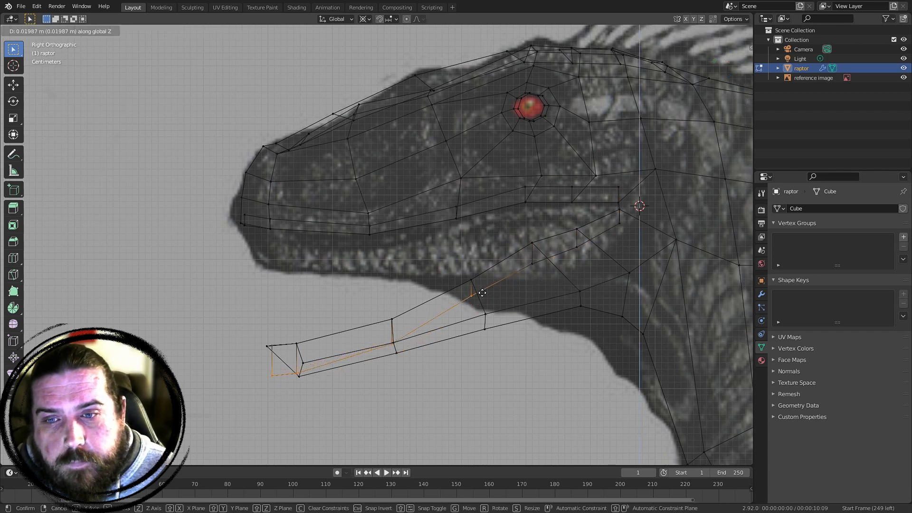
pyautogui.click(482, 293)
pyautogui.press('g')
pyautogui.rightClick(412, 295)
pyautogui.press('g')
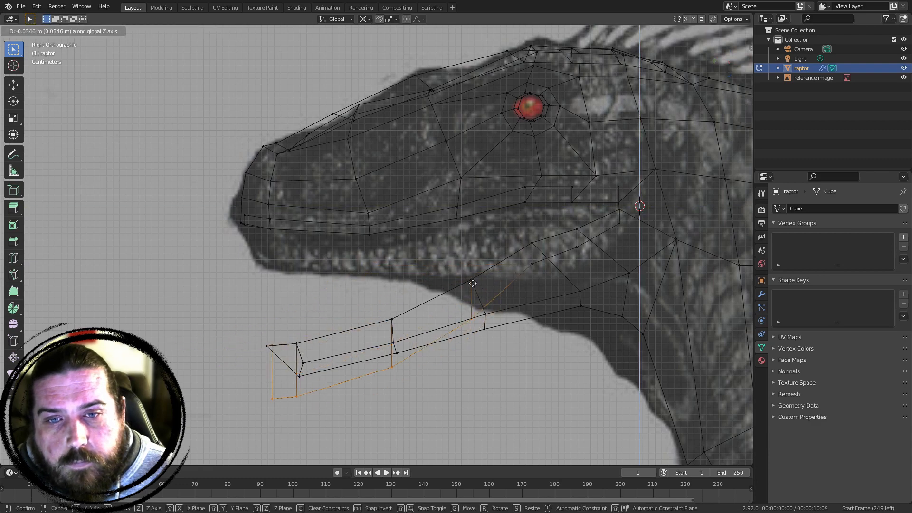
pyautogui.rightClick(442, 267)
# Deselect the rearmost of the selected lower jaw vertices and raise the remaining front ones slightly along Z
pyautogui.press('b')
pyautogui.moveTo(447, 251); pyautogui.dragTo(489, 315)
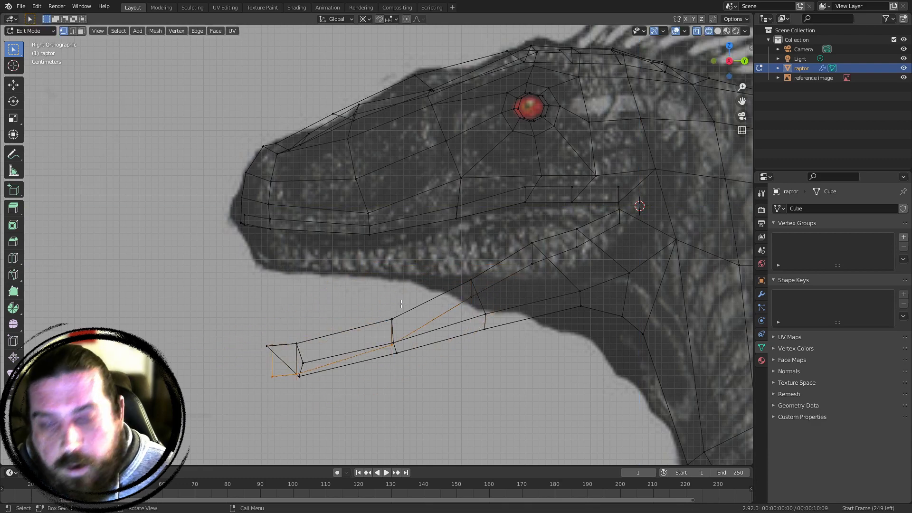
pyautogui.press('g')
pyautogui.press('z')
pyautogui.click(447, 311)
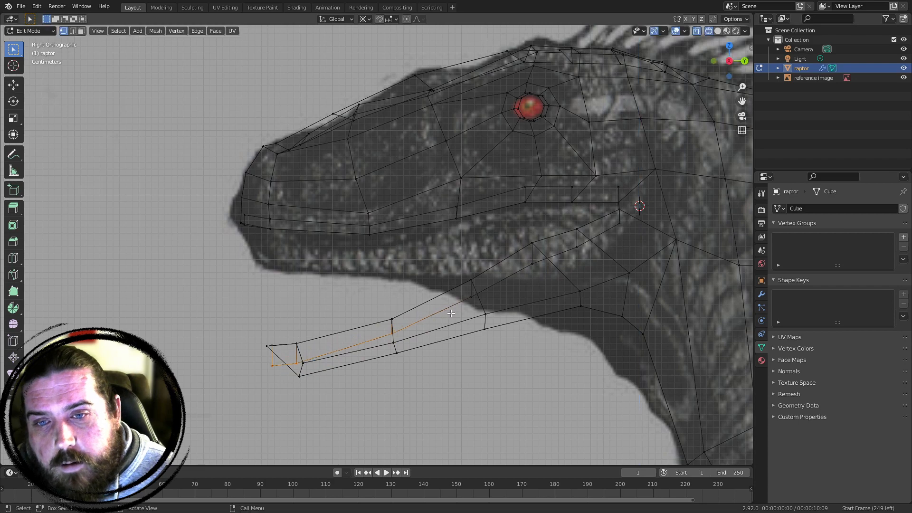
pyautogui.press('g')
pyautogui.rightClick(402, 310)
pyautogui.press('g')
pyautogui.press('y')
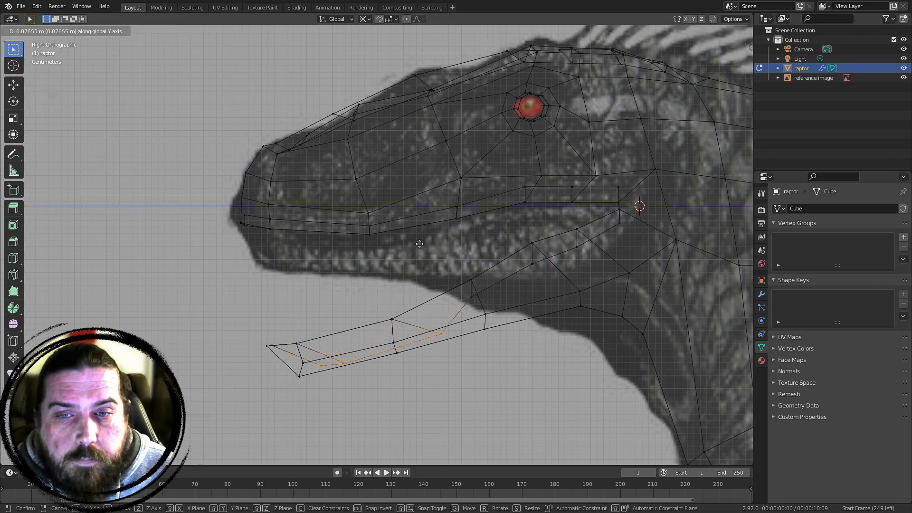
pyautogui.rightClick(387, 305)
# Keep only the inner lower jaw tip vertices selected, raise them about 0.019 m, and shift them back about 0.016 m
pyautogui.press('b')
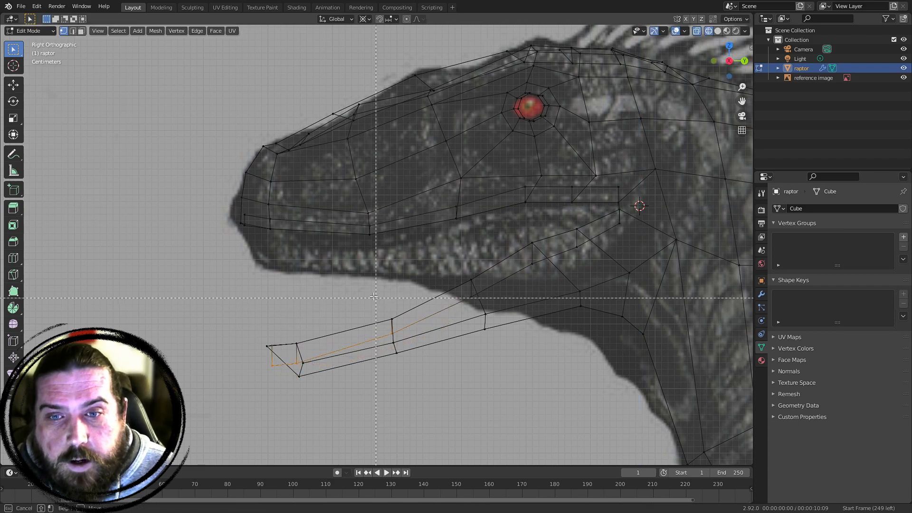
pyautogui.moveTo(378, 303); pyautogui.dragTo(451, 377)
pyautogui.moveTo(452, 380); pyautogui.dragTo(454, 381, button='middle')
pyautogui.press('g')
pyautogui.press('z')
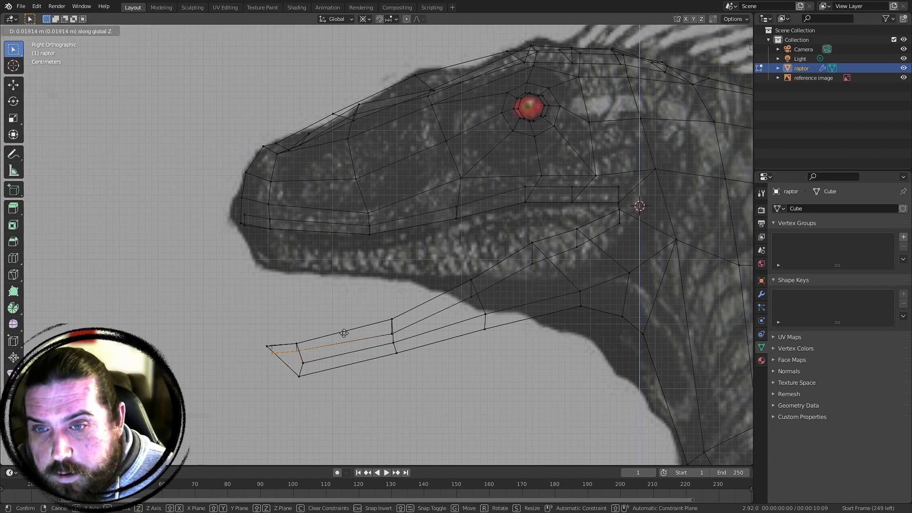
pyautogui.click(344, 336)
pyautogui.press('g')
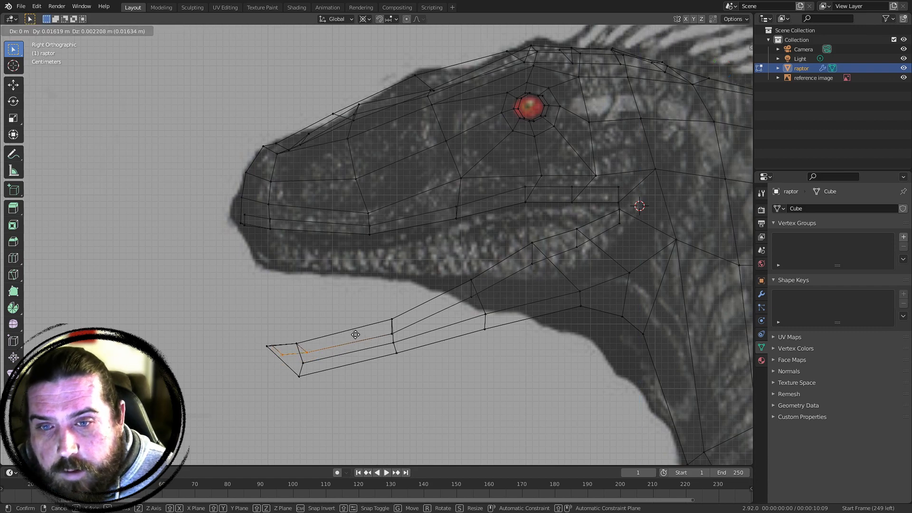
pyautogui.click(356, 333)
# Move the upper and lower inner vertices at the mouth corner back about 0.013 m
pyautogui.scroll(3, 676, 144)
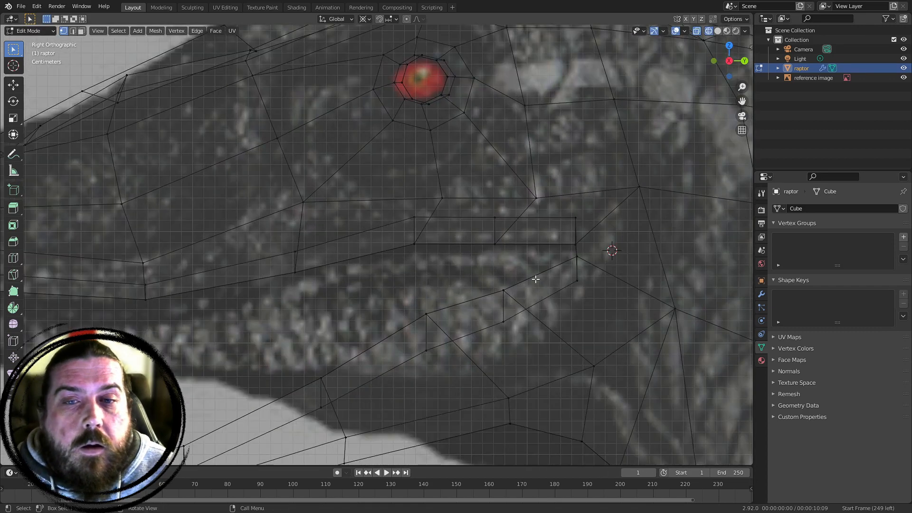
pyautogui.click(578, 280)
pyautogui.keyDown('shift'); pyautogui.click(576, 217); pyautogui.keyUp('shift')
pyautogui.press('g')
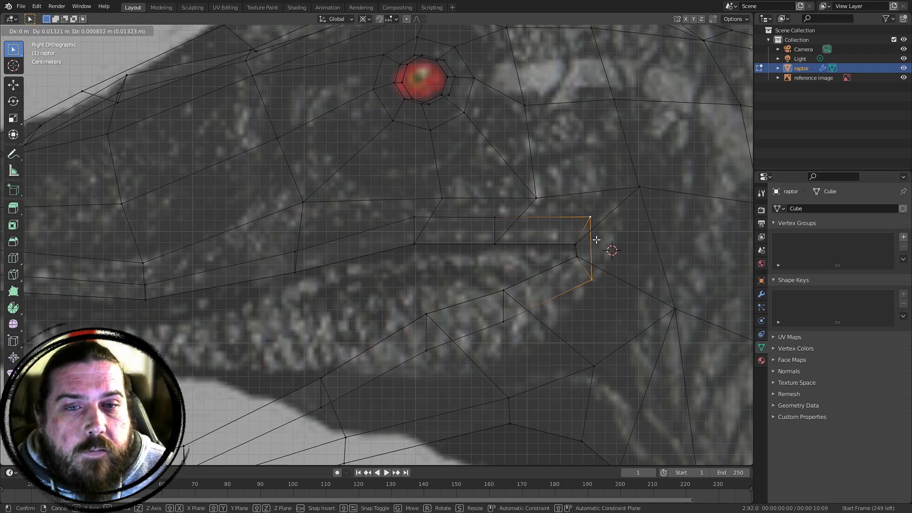
pyautogui.click(596, 240)
# Select the new inner mouth edge loop and extrude it about 0.163 m along X toward the head's centre line
pyautogui.moveTo(597, 240); pyautogui.dragTo(551, 287, button='middle')
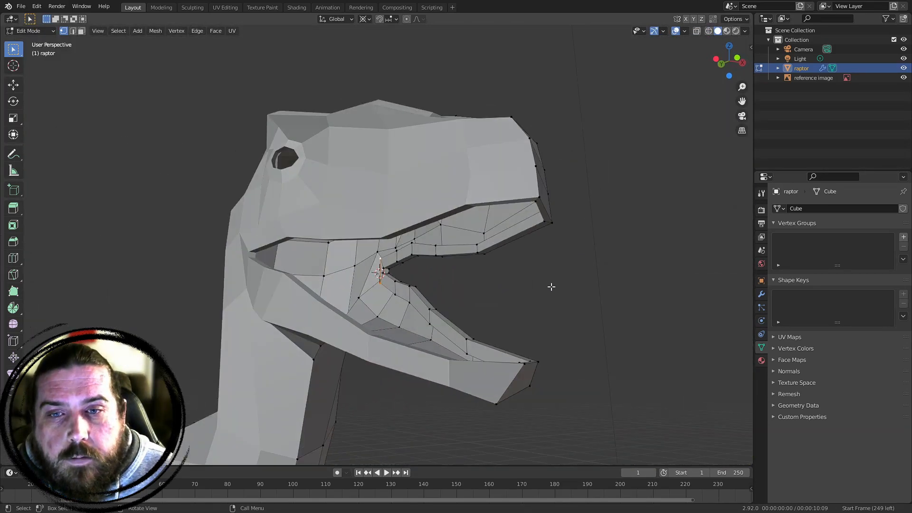
pyautogui.moveTo(475, 261); pyautogui.dragTo(475, 256, button='middle')
pyautogui.keyDown('alt'); pyautogui.click(474, 233); pyautogui.keyUp('alt')
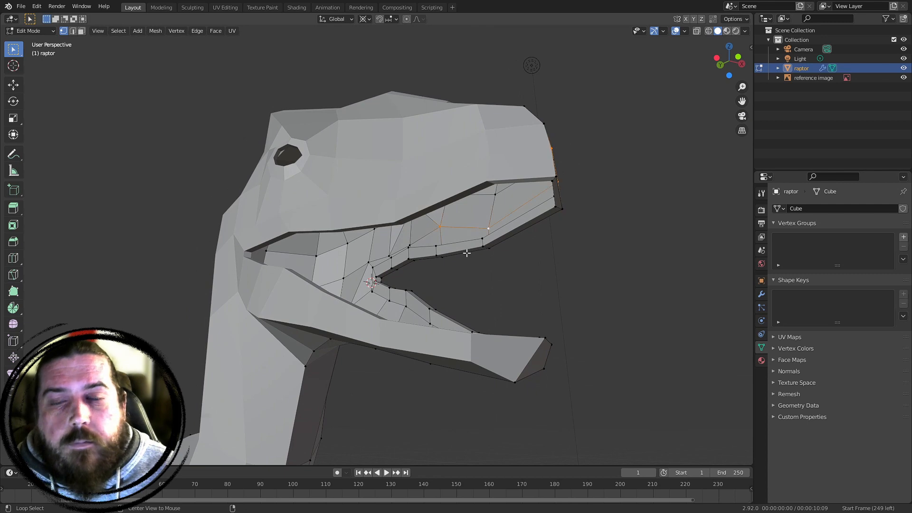
pyautogui.moveTo(586, 245); pyautogui.dragTo(600, 261, button='middle')
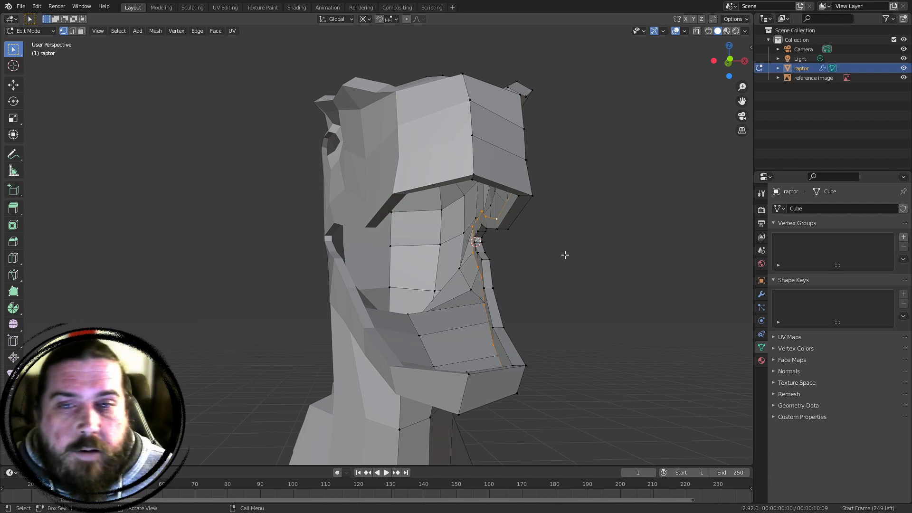
pyautogui.moveTo(565, 255); pyautogui.dragTo(568, 222, button='middle')
pyautogui.press('g')
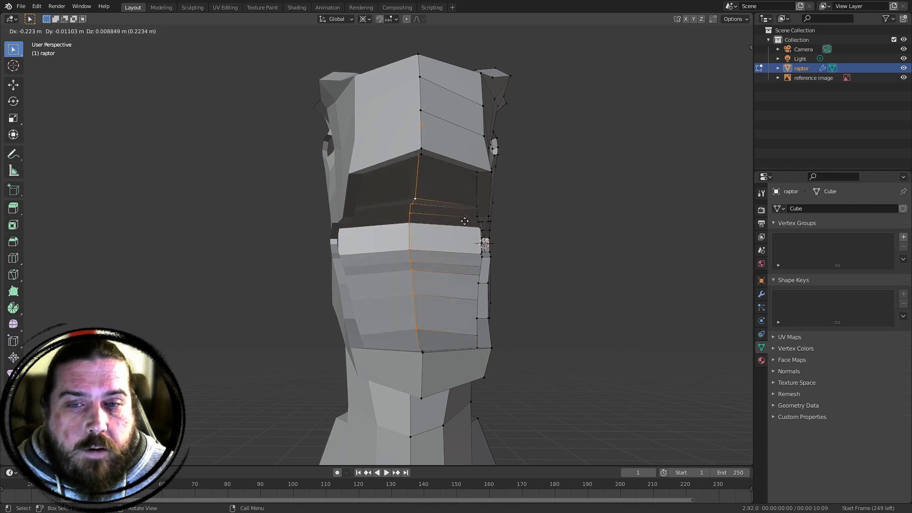
pyautogui.rightClick(528, 222)
pyautogui.press('g')
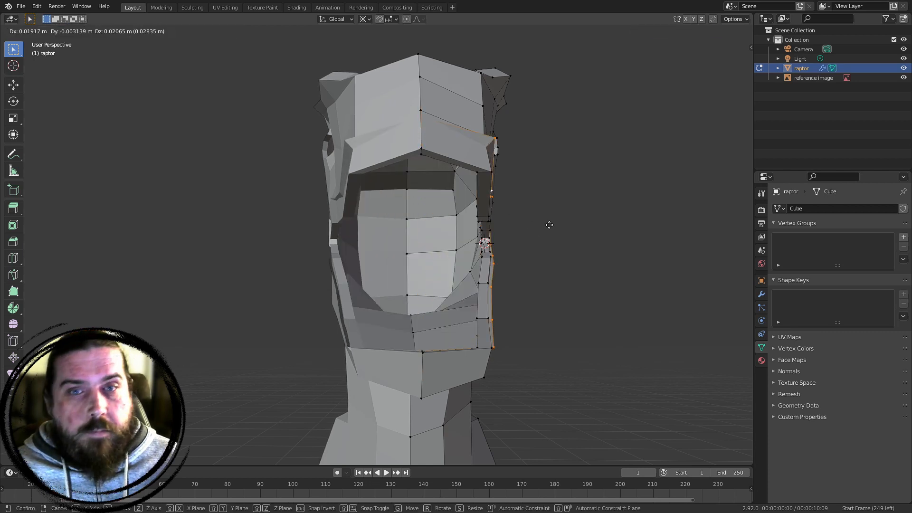
pyautogui.press('x')
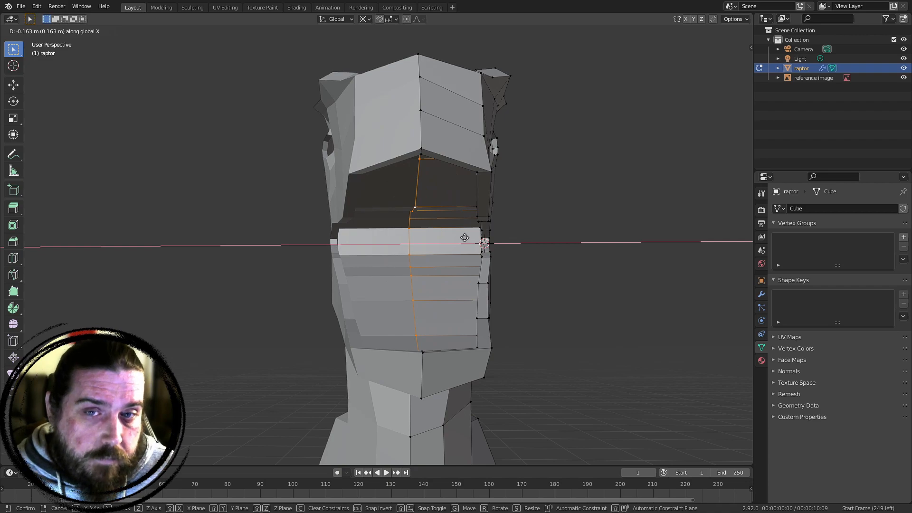
pyautogui.click(466, 238)
# Merge the front centre-line vertex of the lower jaw floor into the inner lip vertex at the tip, using At Last
pyautogui.moveTo(554, 236); pyautogui.dragTo(619, 251, button='middle')
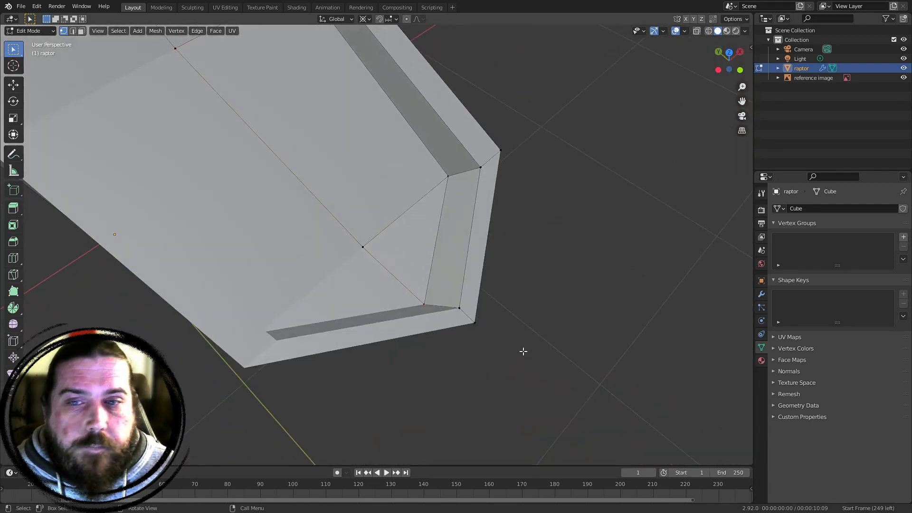
pyautogui.scroll(4, 520, 342)
pyautogui.press('g')
pyautogui.click(405, 260)
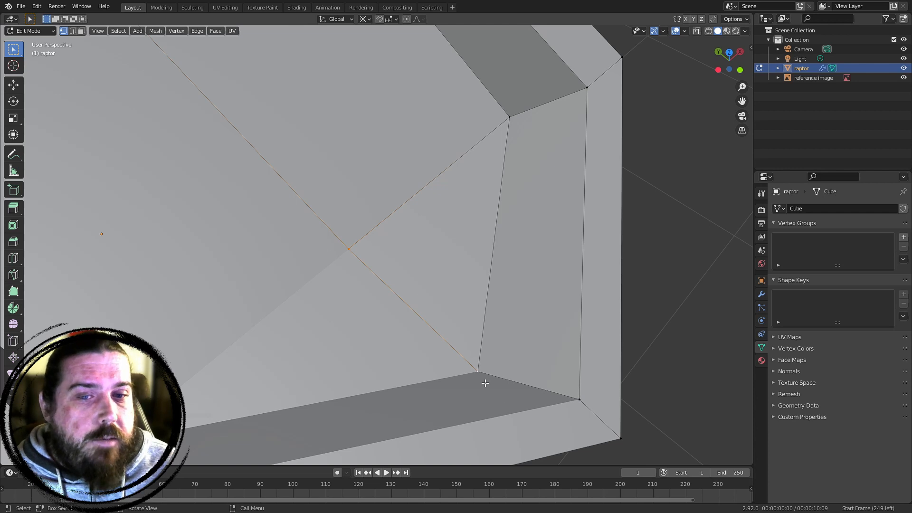
pyautogui.press('m')
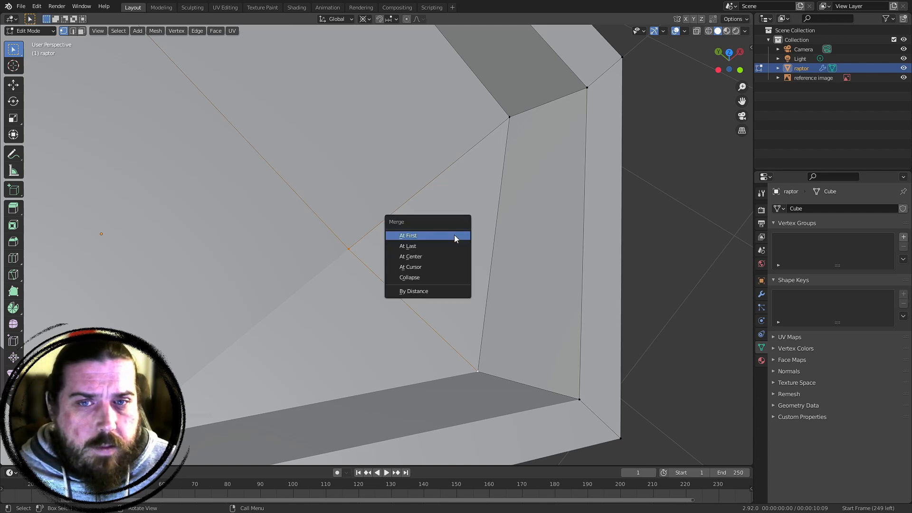
pyautogui.click(410, 247)
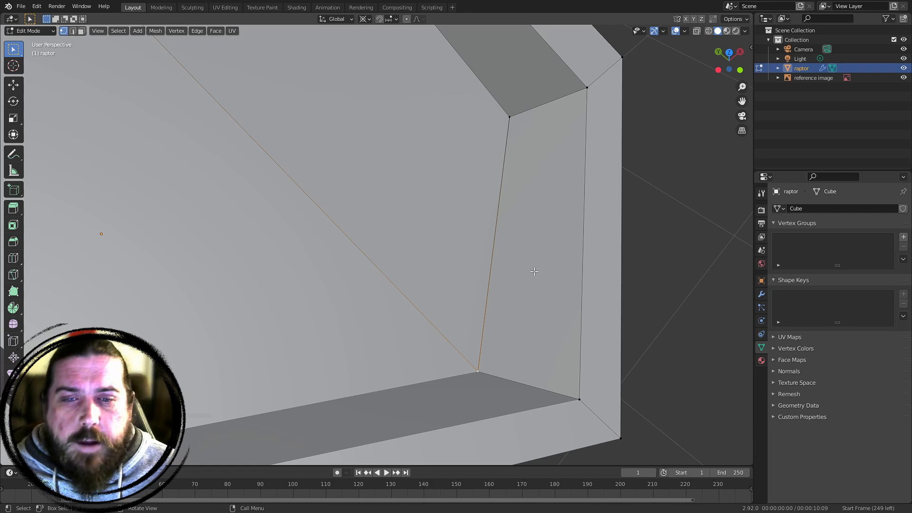
# Merge the front centre-line vertex of the upper palate into the inner lip vertex at the snout tip, using At First
pyautogui.scroll(-7, 533, 281)
pyautogui.moveTo(505, 315); pyautogui.dragTo(571, 327, button='middle')
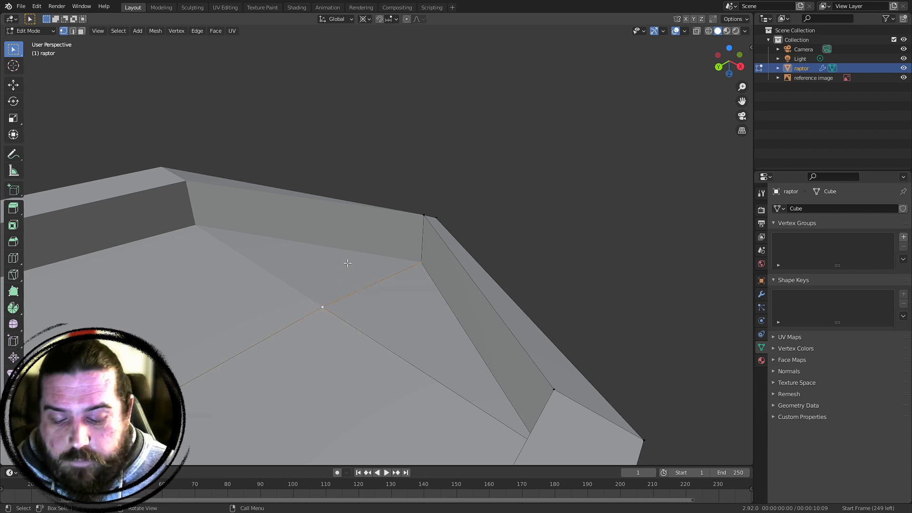
pyautogui.press('m')
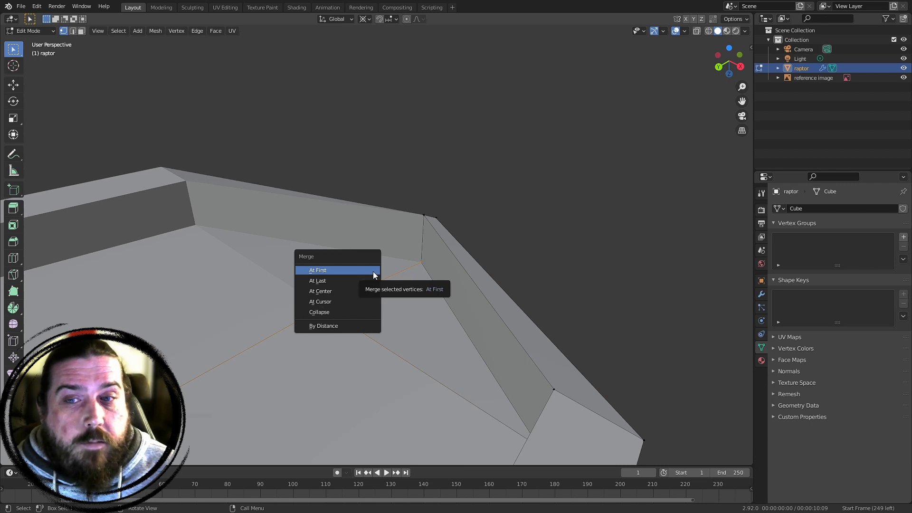
pyautogui.click(373, 272)
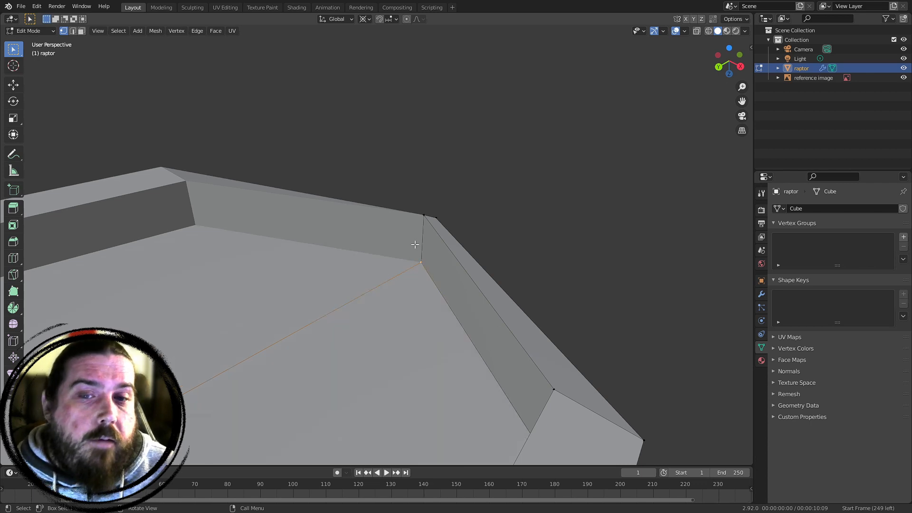
pyautogui.scroll(-1, 507, 240)
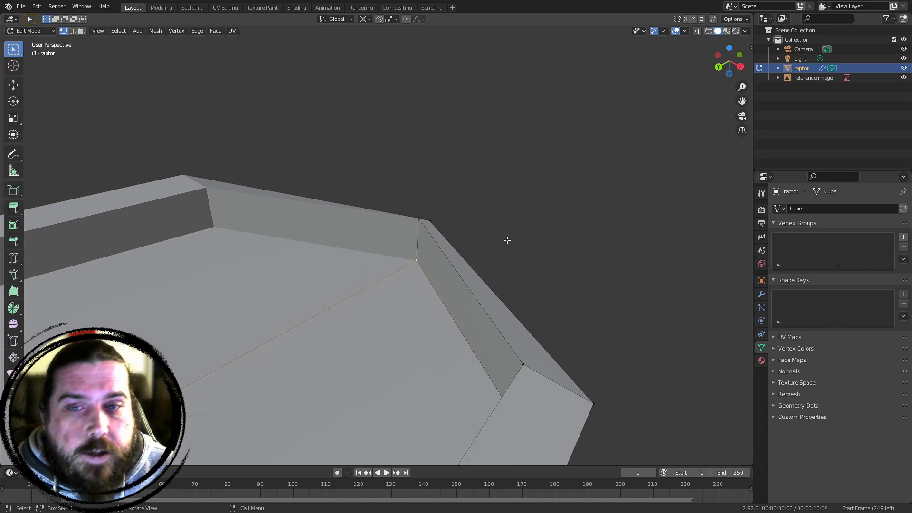
# Select the centre-line vertices inside the mouth, from the palate around to the lower jaw floor, and try scaling them
pyautogui.scroll(-7, 690, 419)
pyautogui.moveTo(446, 228); pyautogui.dragTo(407, 310, button='middle')
pyautogui.scroll(2, 397, 259)
pyautogui.moveTo(372, 210); pyautogui.dragTo(377, 255, button='middle')
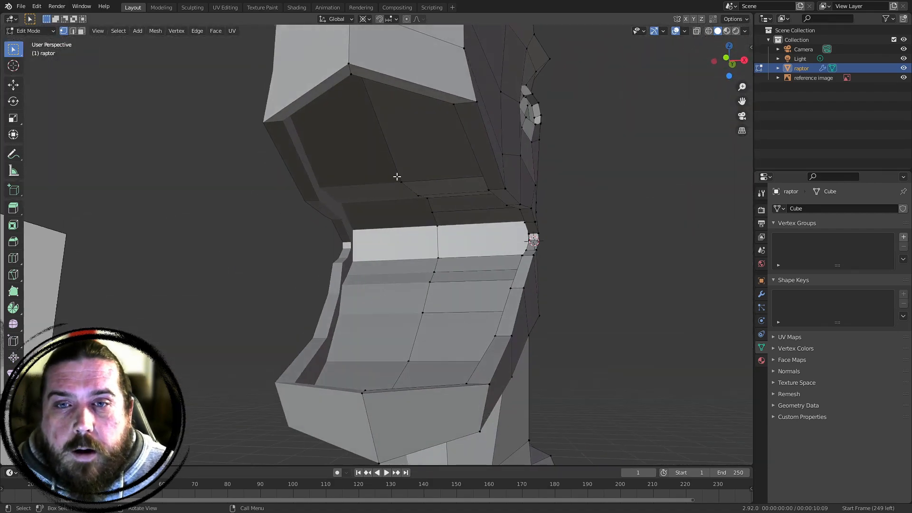
pyautogui.moveTo(396, 177); pyautogui.dragTo(401, 172, button='middle')
pyautogui.moveTo(374, 159); pyautogui.dragTo(439, 322)
pyautogui.moveTo(382, 339); pyautogui.dragTo(400, 332, button='middle')
pyautogui.moveTo(433, 297); pyautogui.dragTo(525, 168, button='middle')
pyautogui.press('s')
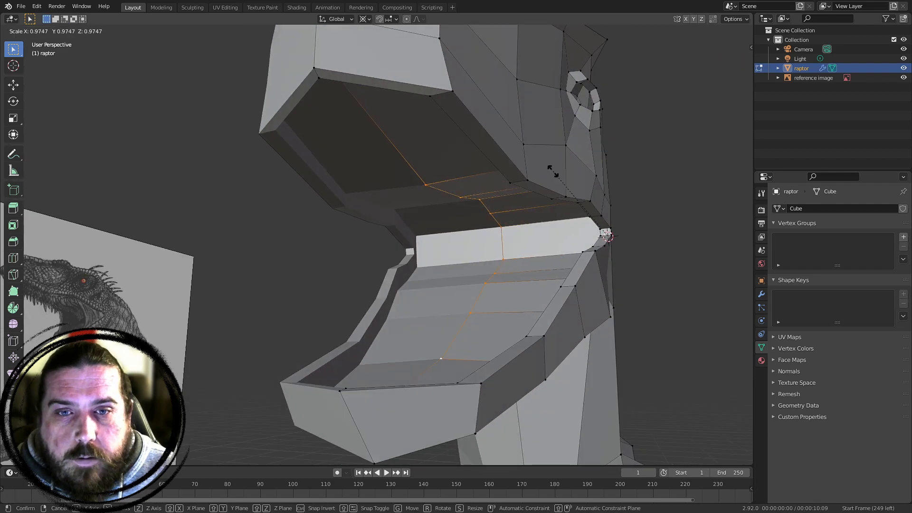
pyautogui.click(439, 183)
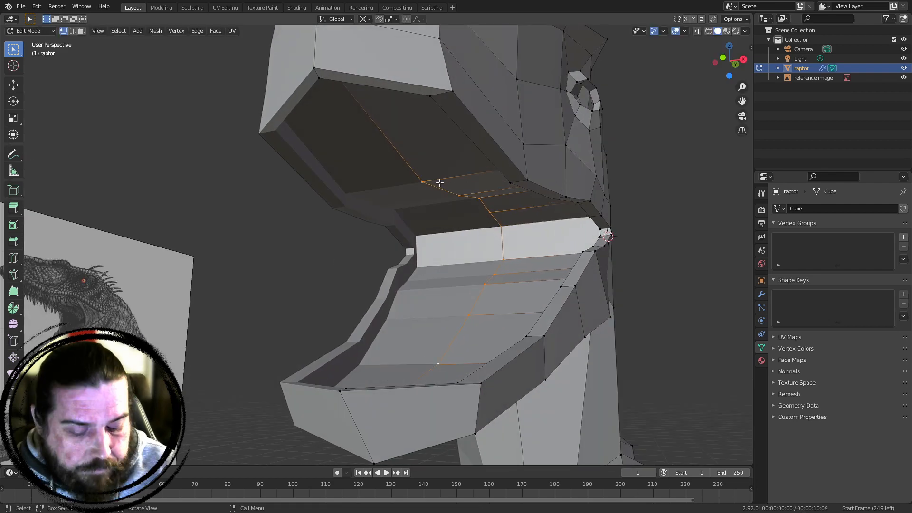
# In the right orthographic wireframe view, scale the selected mouth centre-line vertices by about 1.04 around the 3D cursor
pyautogui.press('KP_3')
pyautogui.press('z')
pyautogui.keyDown('shift'); pyautogui.moveTo(496, 181); pyautogui.dragTo(401, 214, button='middle'); pyautogui.keyUp('shift')
pyautogui.scroll(-3, 401, 214)
pyautogui.press('s')
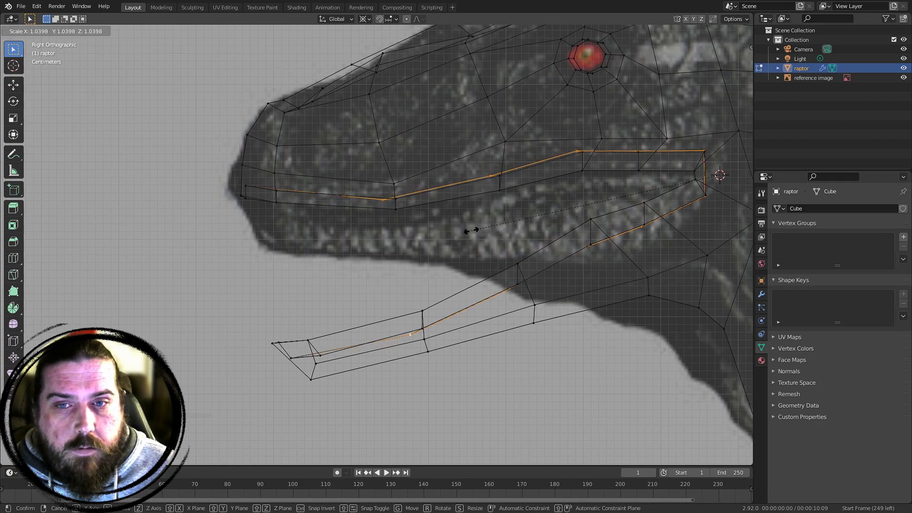
pyautogui.click(471, 231)
pyautogui.moveTo(343, 241); pyautogui.dragTo(419, 241, button='middle')
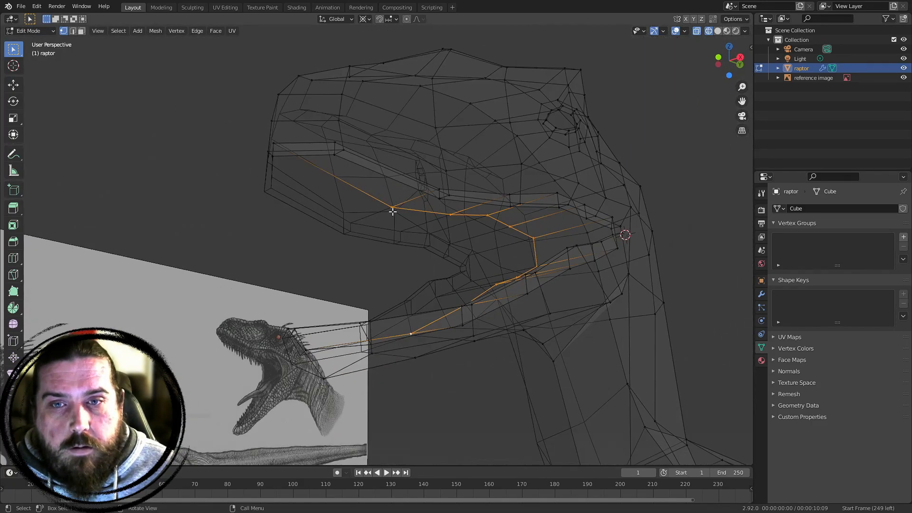
pyautogui.moveTo(393, 211); pyautogui.dragTo(566, 213, button='middle')
pyautogui.press('s')
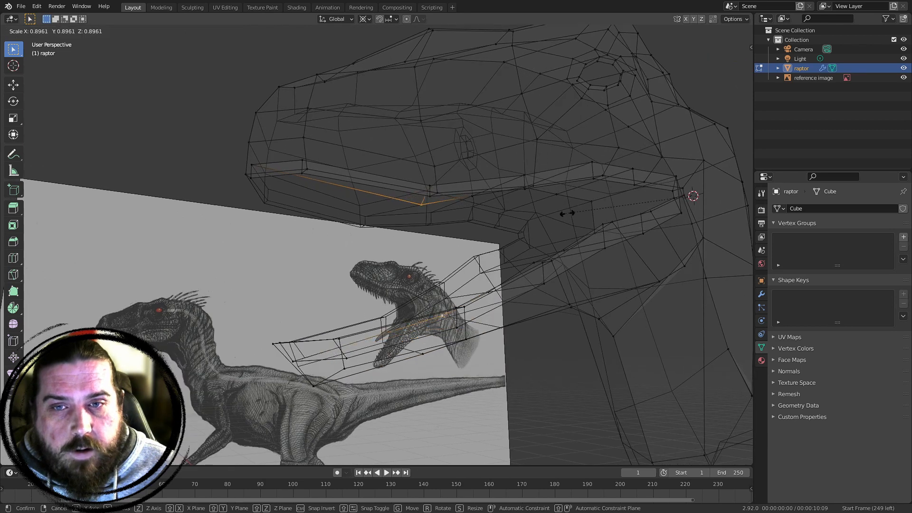
pyautogui.rightClick(562, 216)
pyautogui.press('s')
pyautogui.rightClick(430, 135)
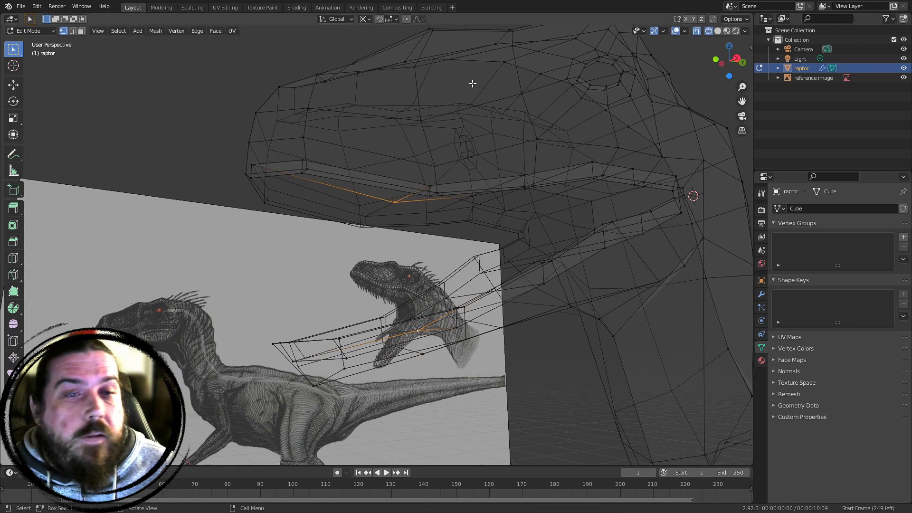
# Set the transform pivot to Median Point and scale the front upper and lower mouth centre-line vertices apart by about 1.15
pyautogui.click(365, 19)
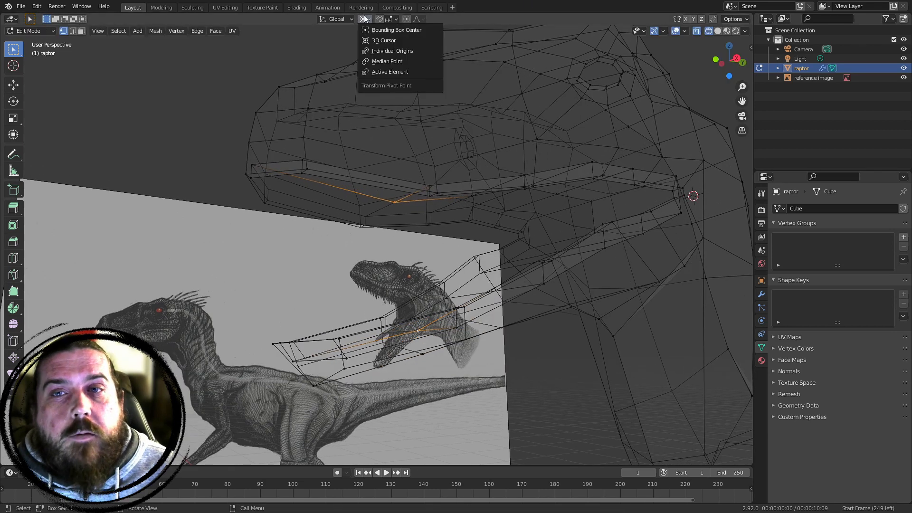
pyautogui.click(385, 51)
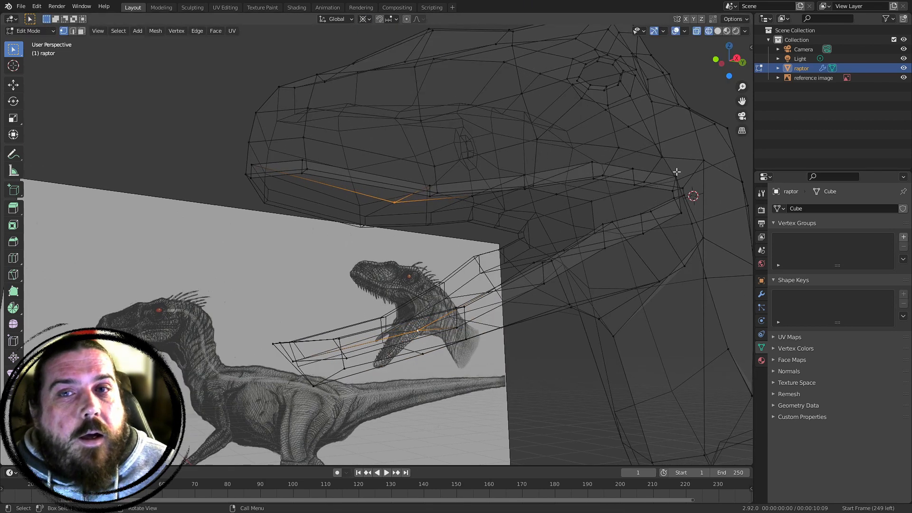
pyautogui.click(366, 21)
pyautogui.click(368, 58)
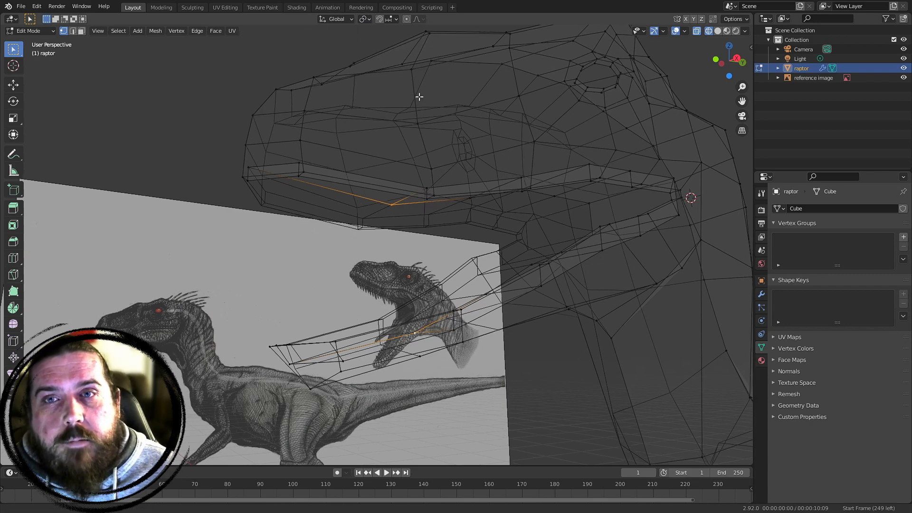
pyautogui.moveTo(419, 97); pyautogui.dragTo(517, 200, button='middle')
pyautogui.scroll(2, 516, 197)
pyautogui.press('s')
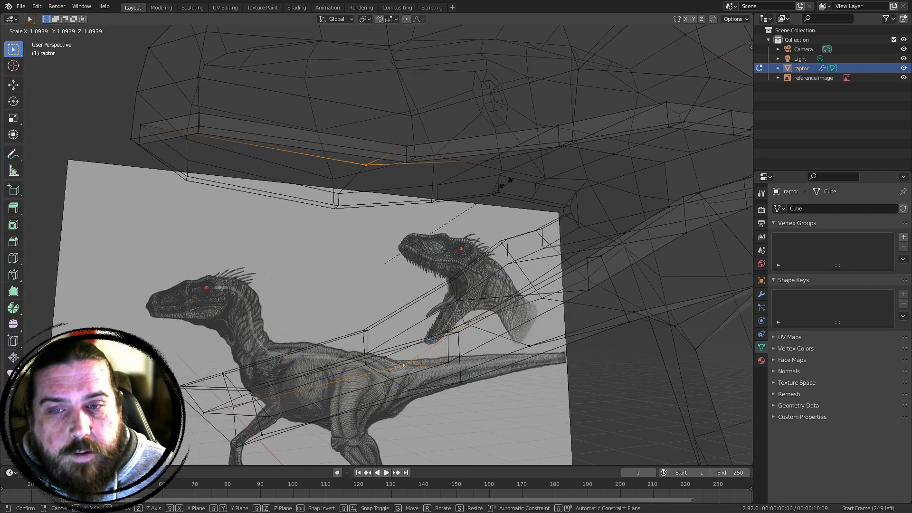
pyautogui.rightClick(505, 185)
pyautogui.press('s')
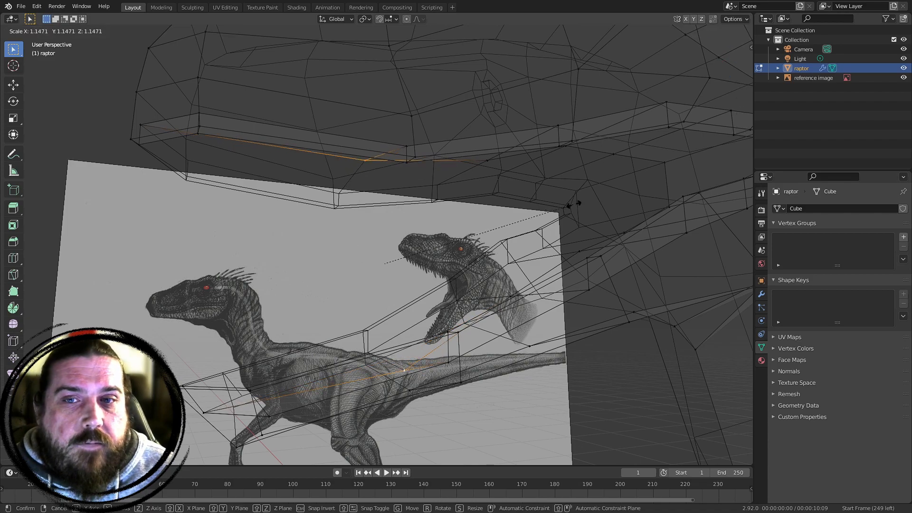
pyautogui.click(581, 200)
pyautogui.moveTo(580, 200); pyautogui.dragTo(566, 201, button='middle')
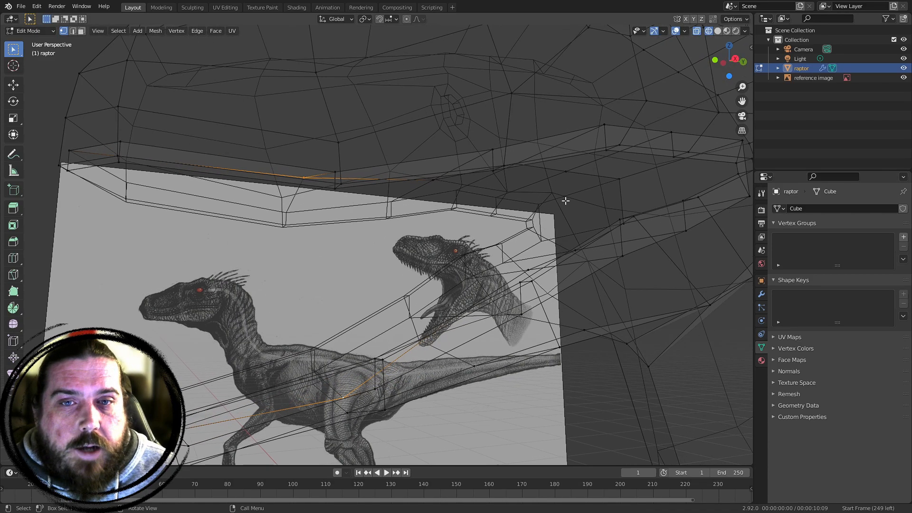
# Select the upper and lower mouth centre-line vertices farther back and adjust their positions by moving and scaling them
pyautogui.moveTo(450, 198)
pyautogui.mouseDown(button='middle')
pyautogui.moveTo(452, 190)
pyautogui.moveTo(450, 216)
pyautogui.moveTo(449, 194)
pyautogui.mouseUp(button='middle')
pyautogui.keyDown('alt'); pyautogui.click(450, 166); pyautogui.keyUp('alt')
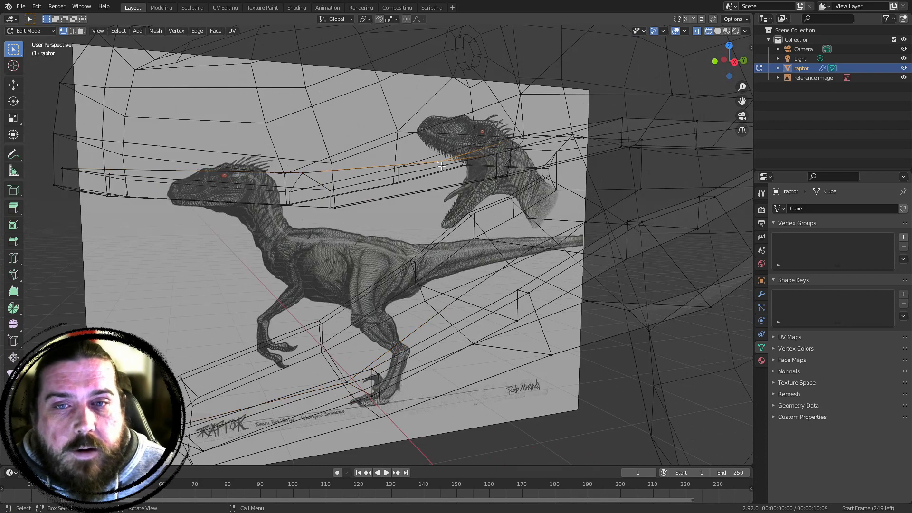
pyautogui.hotkey('shift', 'z')
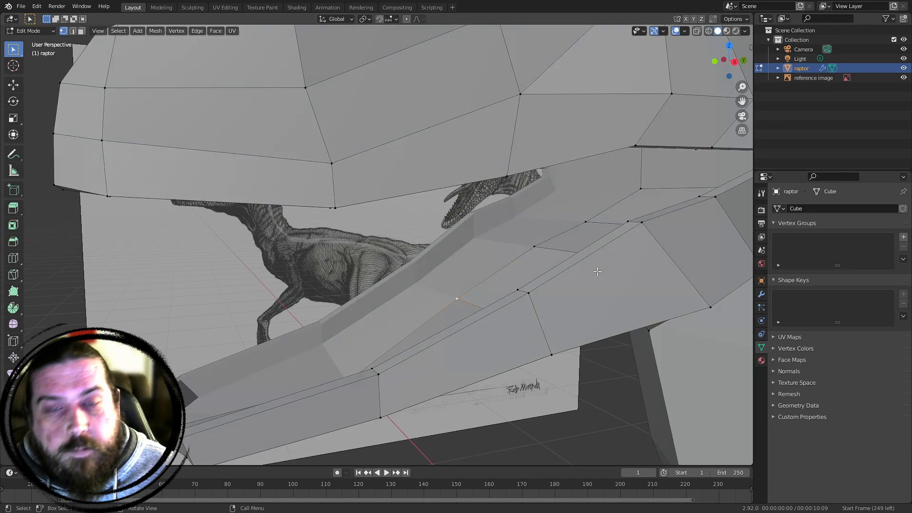
pyautogui.scroll(-3, 478, 266)
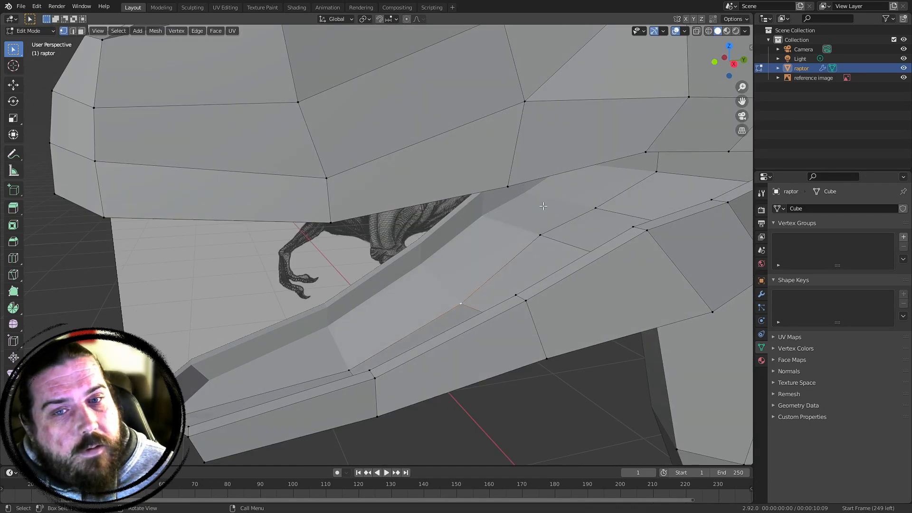
pyautogui.hotkey('shift', 'z')
pyautogui.moveTo(437, 274)
pyautogui.mouseDown(button='middle')
pyautogui.moveTo(427, 287)
pyautogui.moveTo(422, 265)
pyautogui.moveTo(423, 281)
pyautogui.mouseUp(button='middle')
pyautogui.click(419, 283)
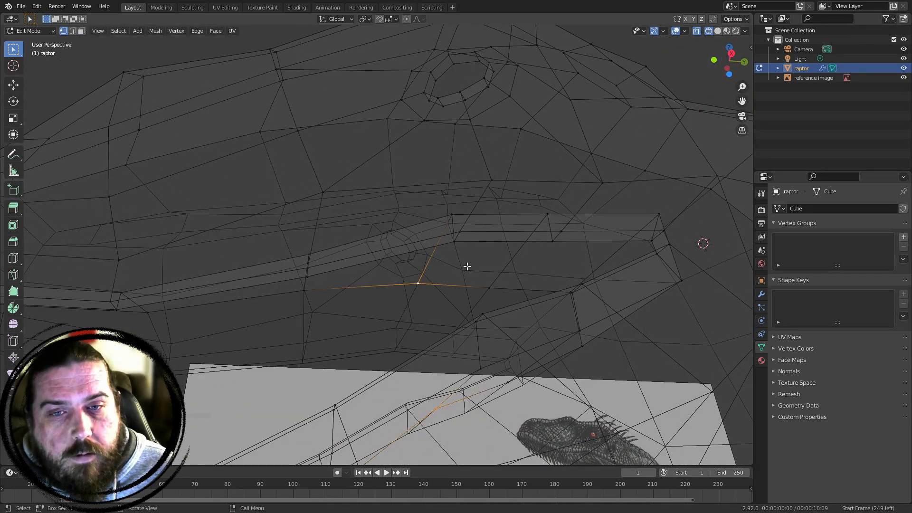
pyautogui.moveTo(493, 277); pyautogui.dragTo(561, 315, button='middle')
pyautogui.press('g')
pyautogui.click(553, 284)
pyautogui.press('s')
pyautogui.click(593, 271)
# Select the upper and lower centre-line vertices at the back of the mouth and return to solid shading
pyautogui.click(571, 279)
pyautogui.keyDown('shift'); pyautogui.click(555, 328); pyautogui.keyUp('shift')
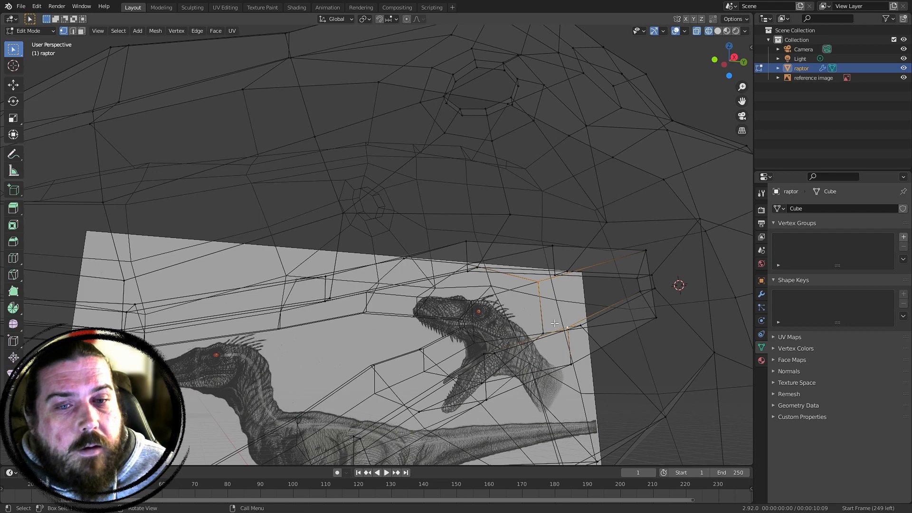
pyautogui.click(548, 330)
pyautogui.keyDown('shift'); pyautogui.click(540, 286); pyautogui.keyUp('shift')
pyautogui.moveTo(623, 238); pyautogui.dragTo(579, 259, button='middle')
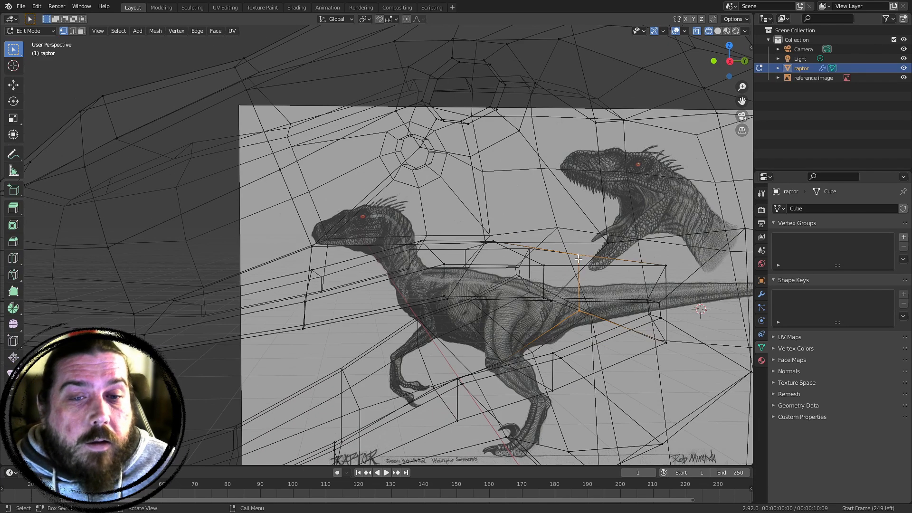
pyautogui.hotkey('shift', 'z')
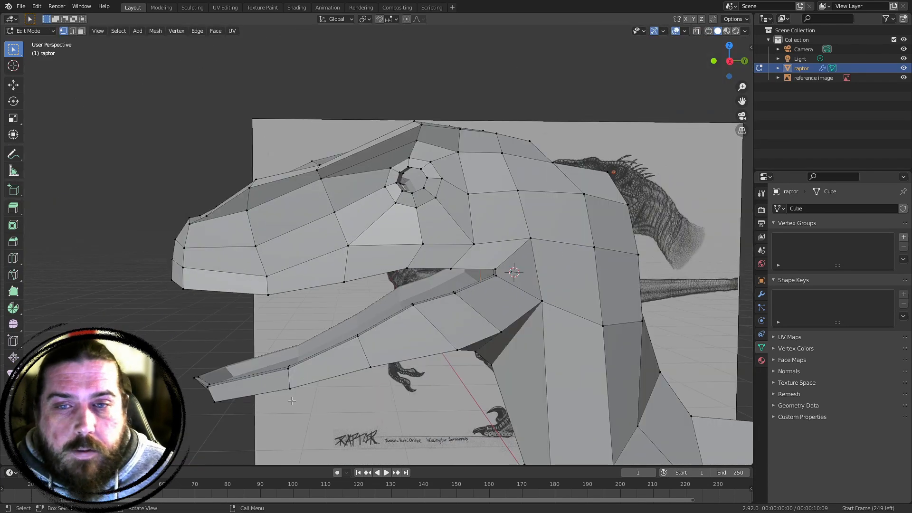
# Reposition an outer vertex at the front of the snout along X
pyautogui.scroll(-4, 352, 332)
pyautogui.moveTo(449, 254); pyautogui.dragTo(585, 273, button='middle')
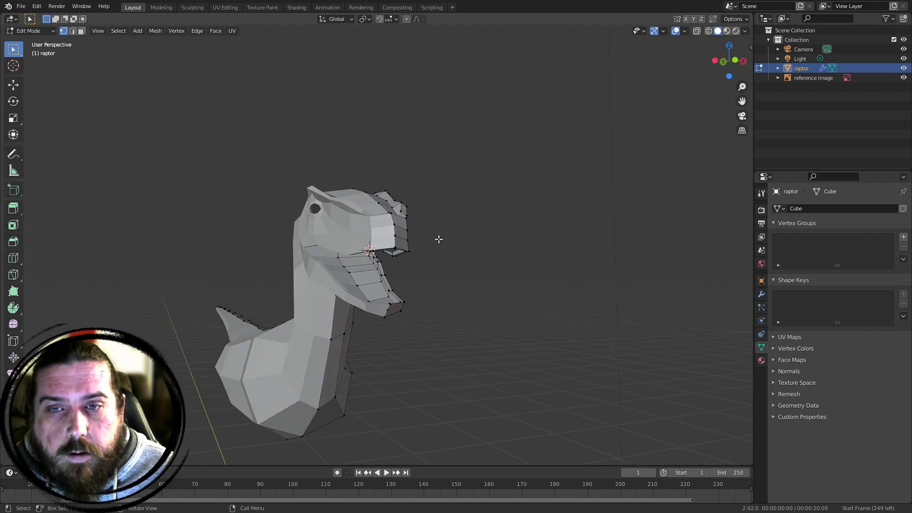
pyautogui.moveTo(439, 239)
pyautogui.mouseDown(button='middle')
pyautogui.moveTo(512, 240)
pyautogui.moveTo(472, 257)
pyautogui.moveTo(511, 280)
pyautogui.moveTo(477, 240)
pyautogui.moveTo(455, 190)
pyautogui.moveTo(452, 198)
pyautogui.moveTo(524, 216)
pyautogui.moveTo(550, 212)
pyautogui.moveTo(501, 201)
pyautogui.moveTo(441, 227)
pyautogui.mouseUp(button='middle')
pyautogui.scroll(3, 475, 233)
pyautogui.click(449, 171)
pyautogui.press('g')
pyautogui.press('x')
pyautogui.click(504, 224)
pyautogui.scroll(-3, 538, 214)
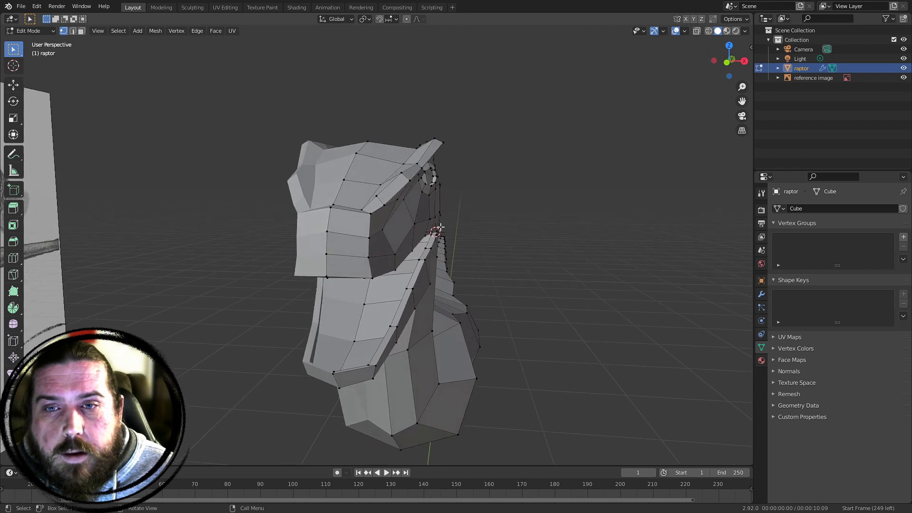
# Move the middle outer vertex of the snout's front edge and the one below it slightly inward along X
pyautogui.moveTo(369, 246); pyautogui.dragTo(442, 240, button='middle')
pyautogui.press('g')
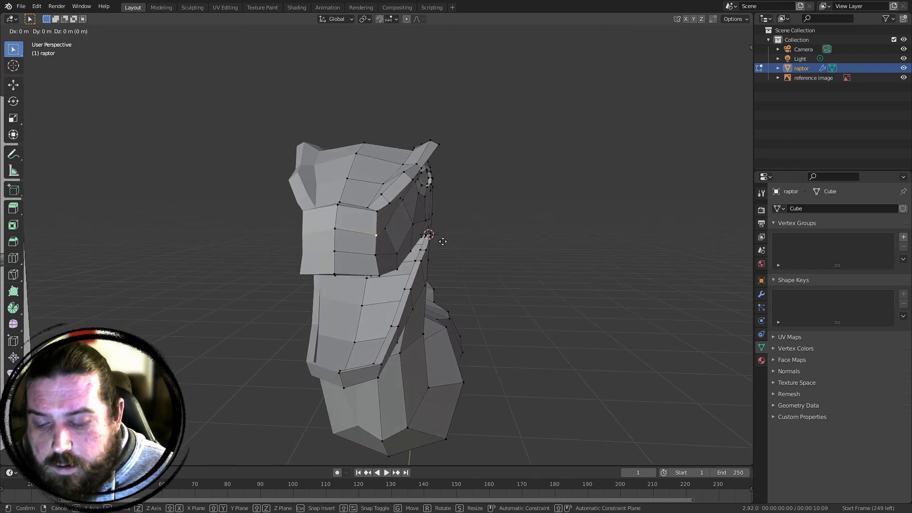
pyautogui.press('x')
pyautogui.click(439, 242)
pyautogui.click(384, 258)
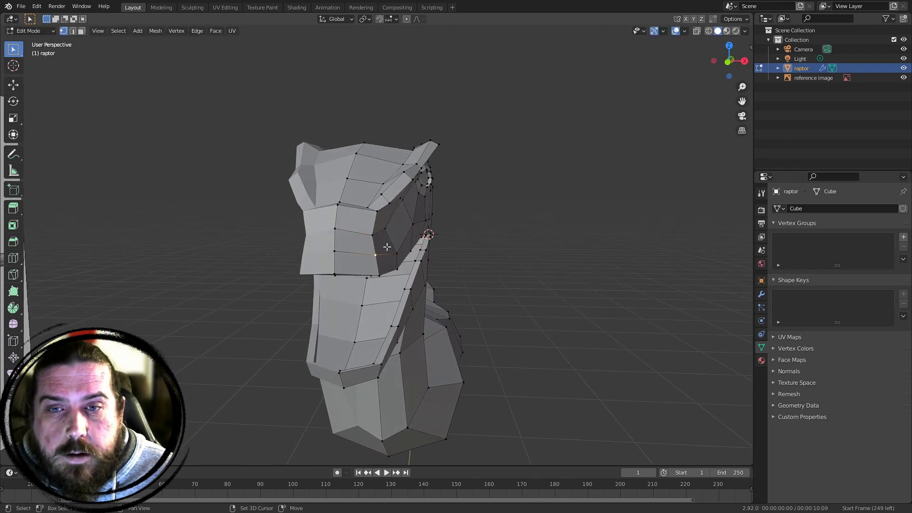
pyautogui.press('g')
pyautogui.press('x')
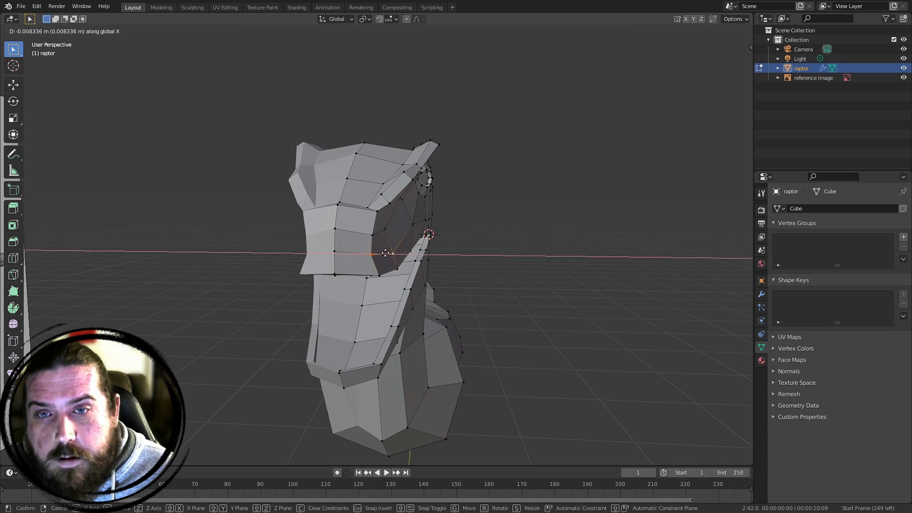
pyautogui.click(424, 259)
pyautogui.moveTo(424, 259); pyautogui.dragTo(463, 256, button='middle')
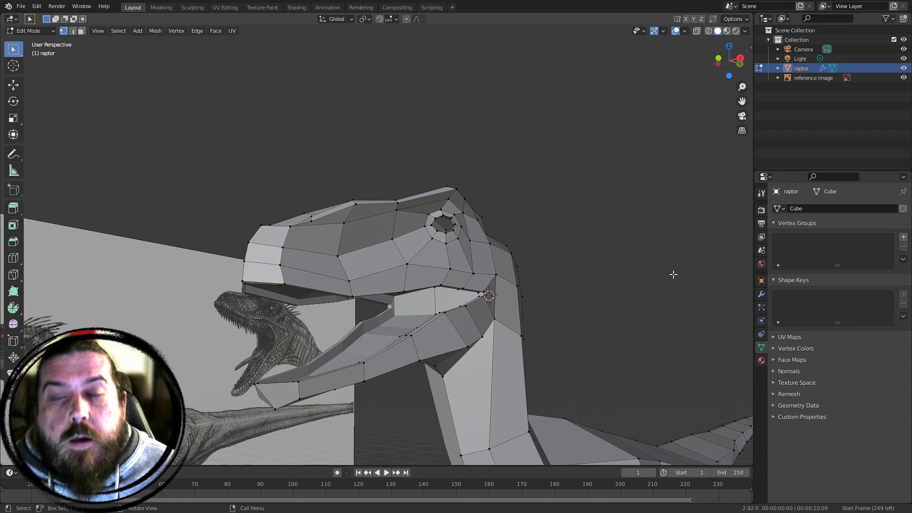
pyautogui.moveTo(673, 274); pyautogui.dragTo(488, 267, button='middle')
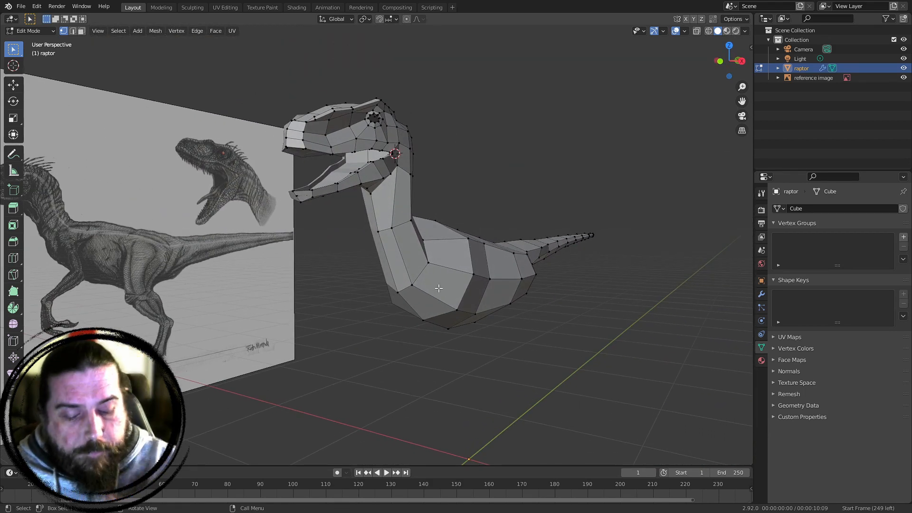
# In a top wireframe view, move the side vertices of the ring at the tail's base inward by about 0.02 m
pyautogui.moveTo(439, 288); pyautogui.dragTo(544, 233, button='middle')
pyautogui.scroll(-3, 429, 231)
pyautogui.press('KP_7')
pyautogui.scroll(3, 544, 232)
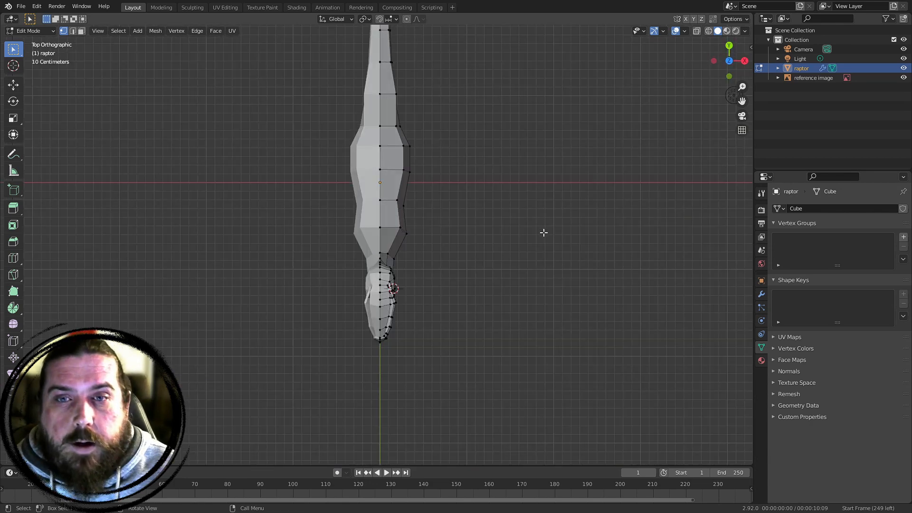
pyautogui.scroll(5, 484, 242)
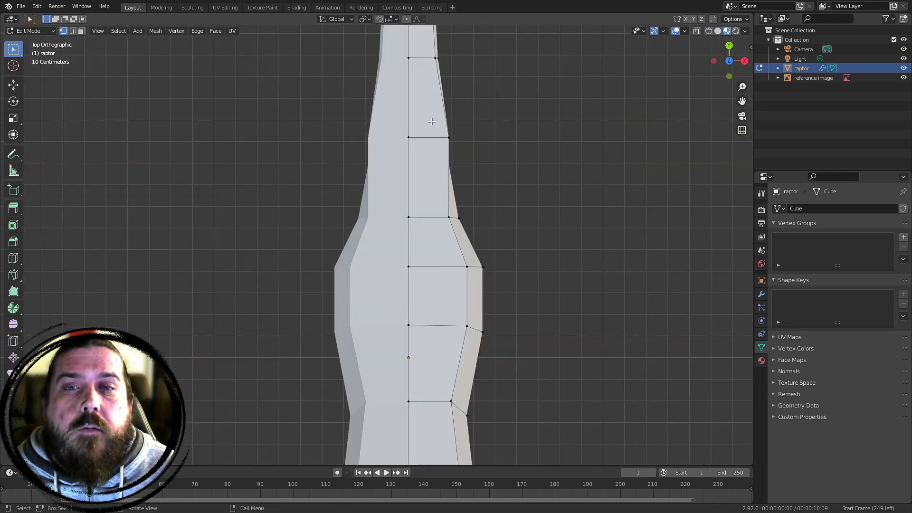
pyautogui.hotkey('shift', 'z')
pyautogui.moveTo(419, 126); pyautogui.dragTo(503, 161)
pyautogui.press('g')
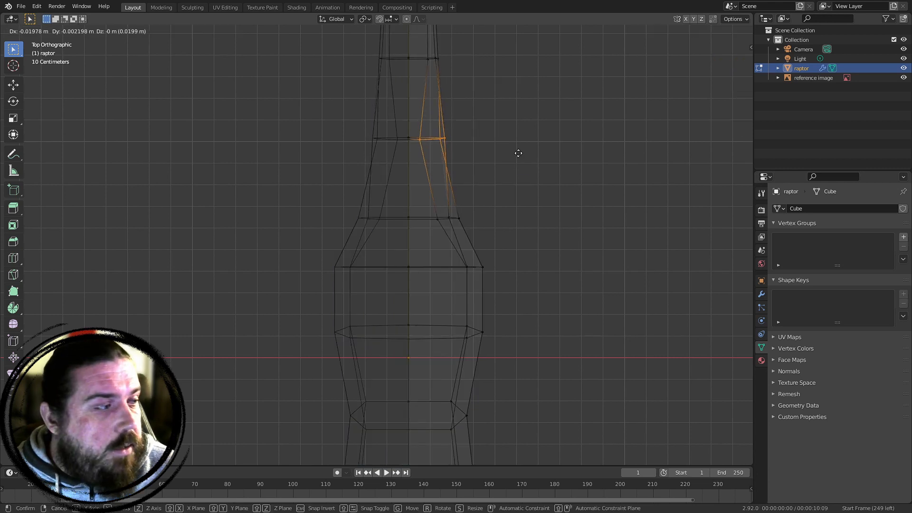
pyautogui.click(519, 153)
pyautogui.click(497, 143)
# Move only the outer vertices of that same tail-base ring slightly farther inward to narrow the tail
pyautogui.moveTo(426, 119); pyautogui.dragTo(481, 147)
pyautogui.press('g')
pyautogui.click(477, 142)
pyautogui.click(519, 169)
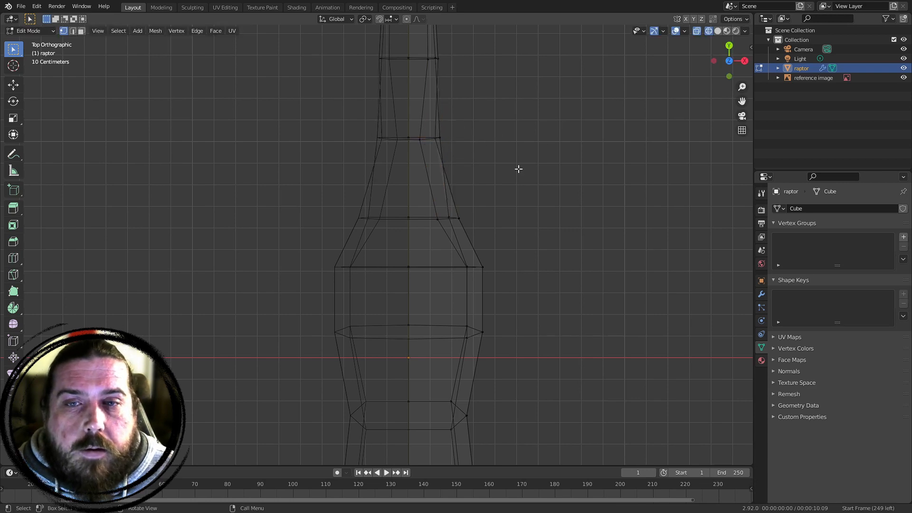
# Return to Object Mode with solid shading in a perspective view of the whole raptor and deselect the model
pyautogui.hotkey('shift', 'z')
pyautogui.scroll(-4, 497, 309)
pyautogui.keyDown('shift'); pyautogui.moveTo(483, 335); pyautogui.dragTo(478, 221, button='middle'); pyautogui.keyUp('shift')
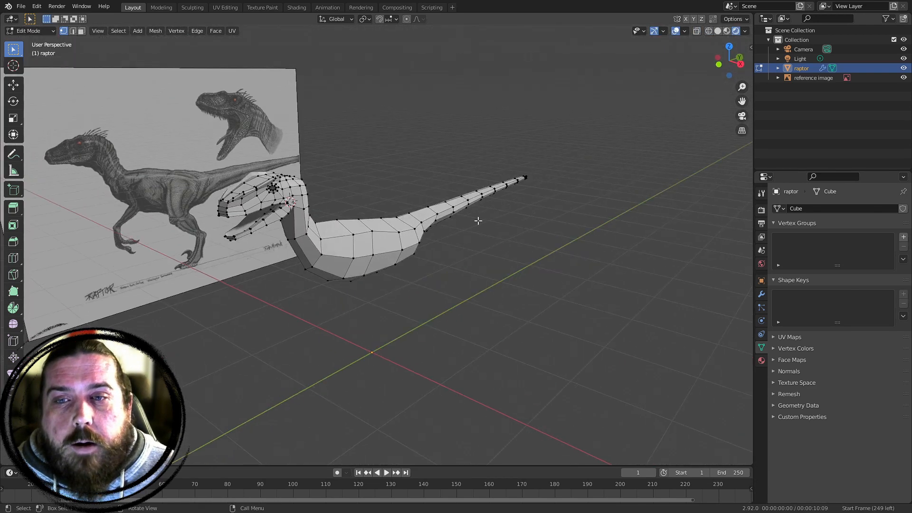
pyautogui.scroll(2, 478, 221)
pyautogui.press('Tab')
pyautogui.keyDown('shift'); pyautogui.moveTo(613, 301); pyautogui.dragTo(614, 276, button='middle'); pyautogui.keyUp('shift')
pyautogui.press('z')
pyautogui.moveTo(532, 280)
pyautogui.keyDown('shift'); pyautogui.mouseDown(button='middle')
pyautogui.moveTo(632, 378)
pyautogui.moveTo(526, 227)
pyautogui.moveTo(542, 230)
pyautogui.moveTo(541, 242)
pyautogui.mouseUp(button='middle'); pyautogui.keyUp('shift')
pyautogui.click(547, 341)
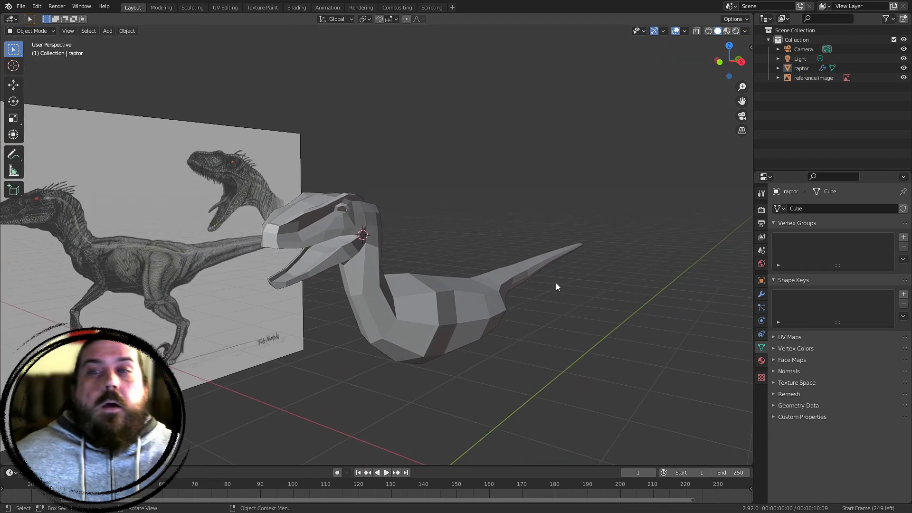